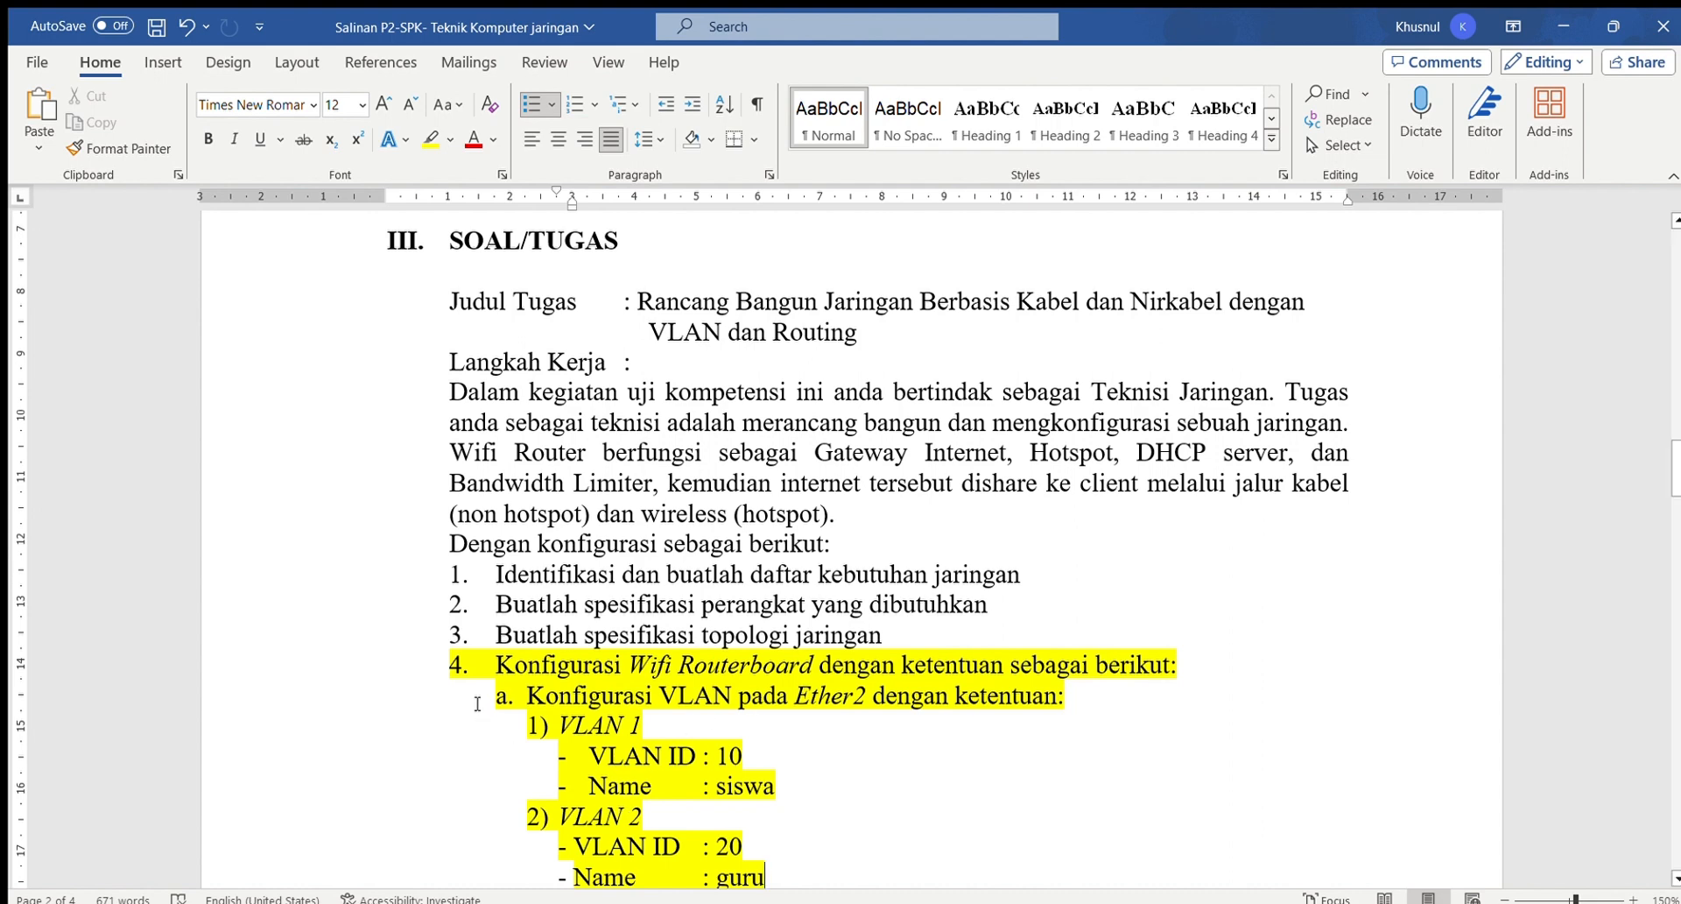
Select the task sheet text from item 4 down to the 'Name : guru' VLAN line
{"action": "left_click", "coordinate": [445, 676]}
{"action": "left_click_drag", "start_coordinate": [540, 703], "coordinate": [767, 874]}
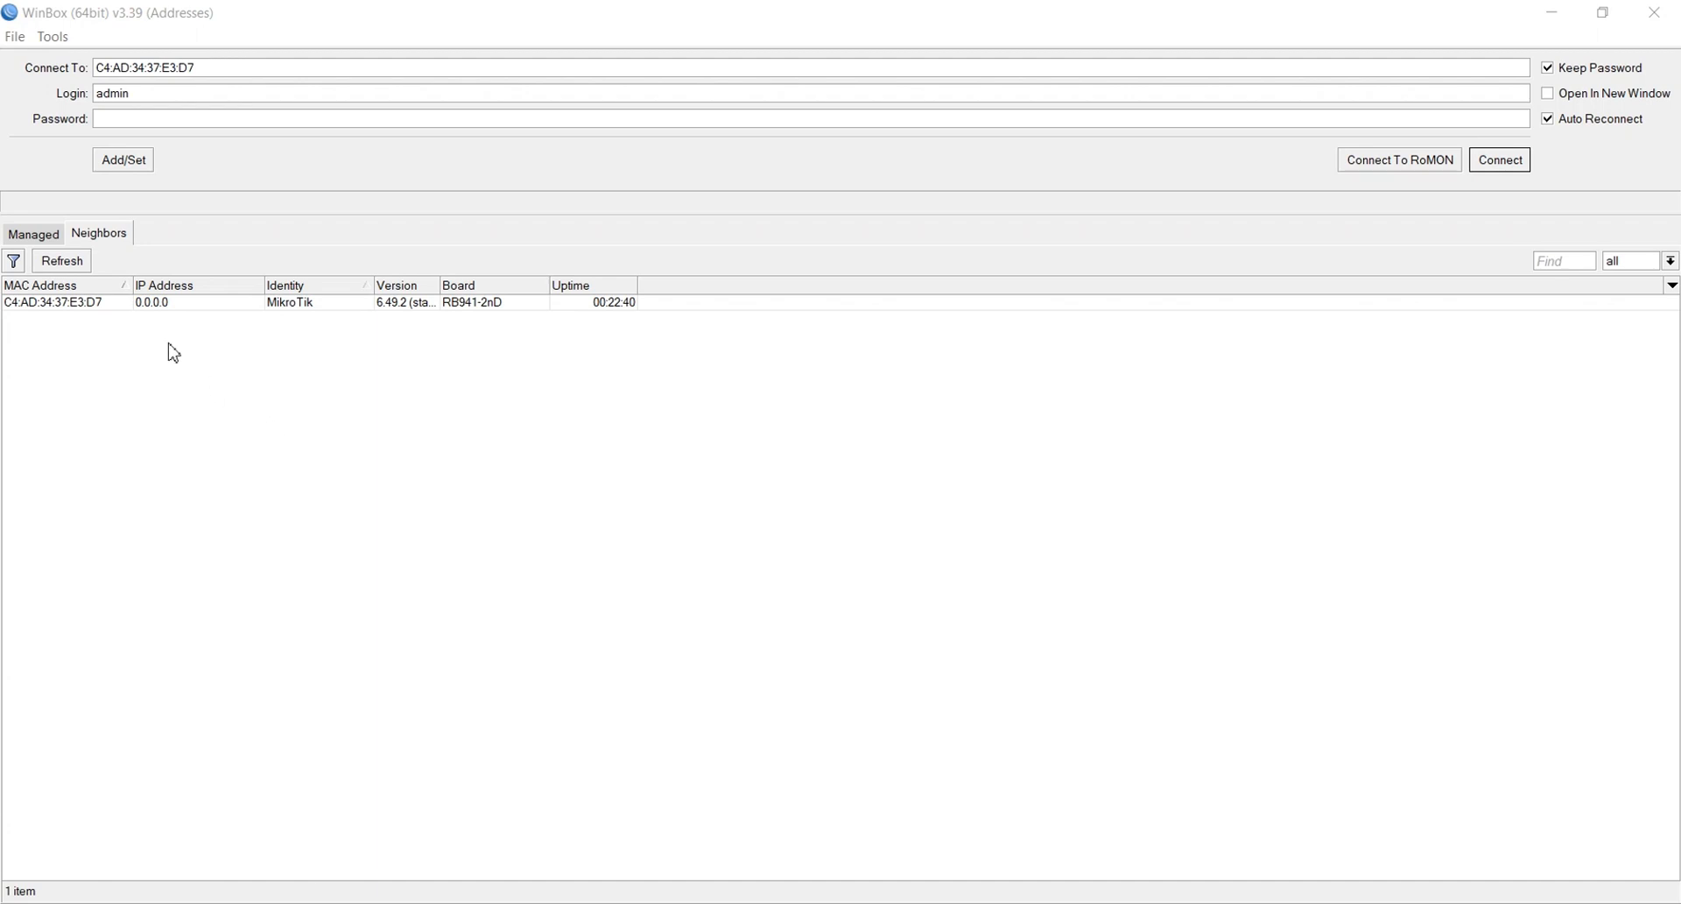
Connect to the discovered RB941-2nD router by its MAC address with the default login
{"action": "left_click", "coordinate": [77, 302]}
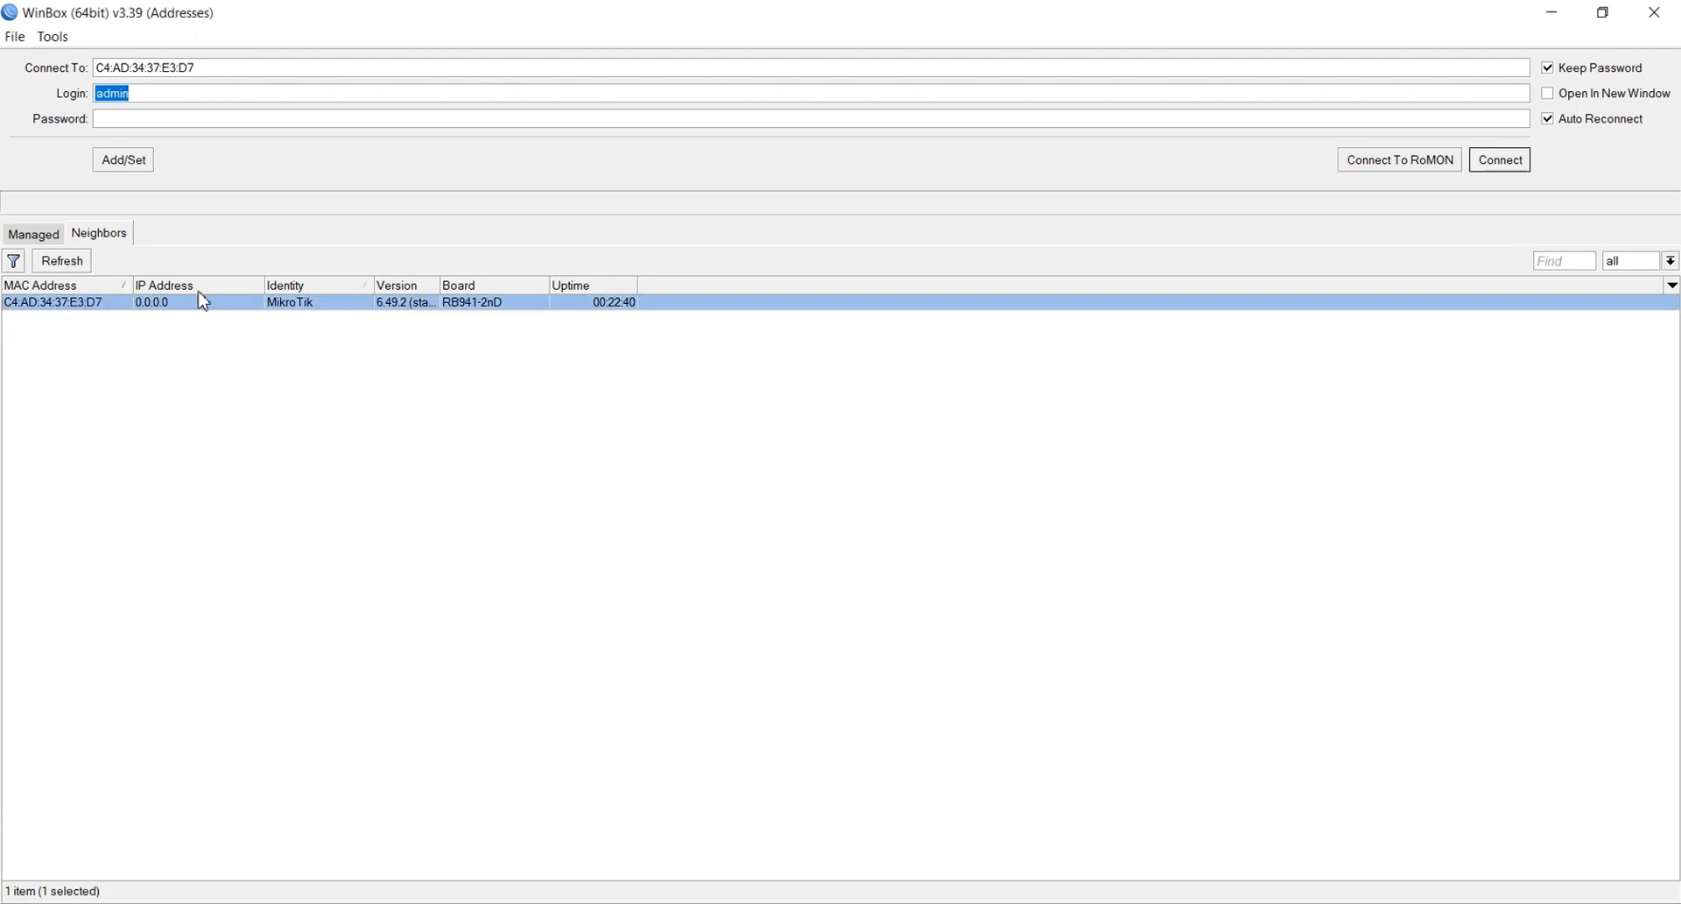
{"action": "left_click", "coordinate": [1498, 160]}
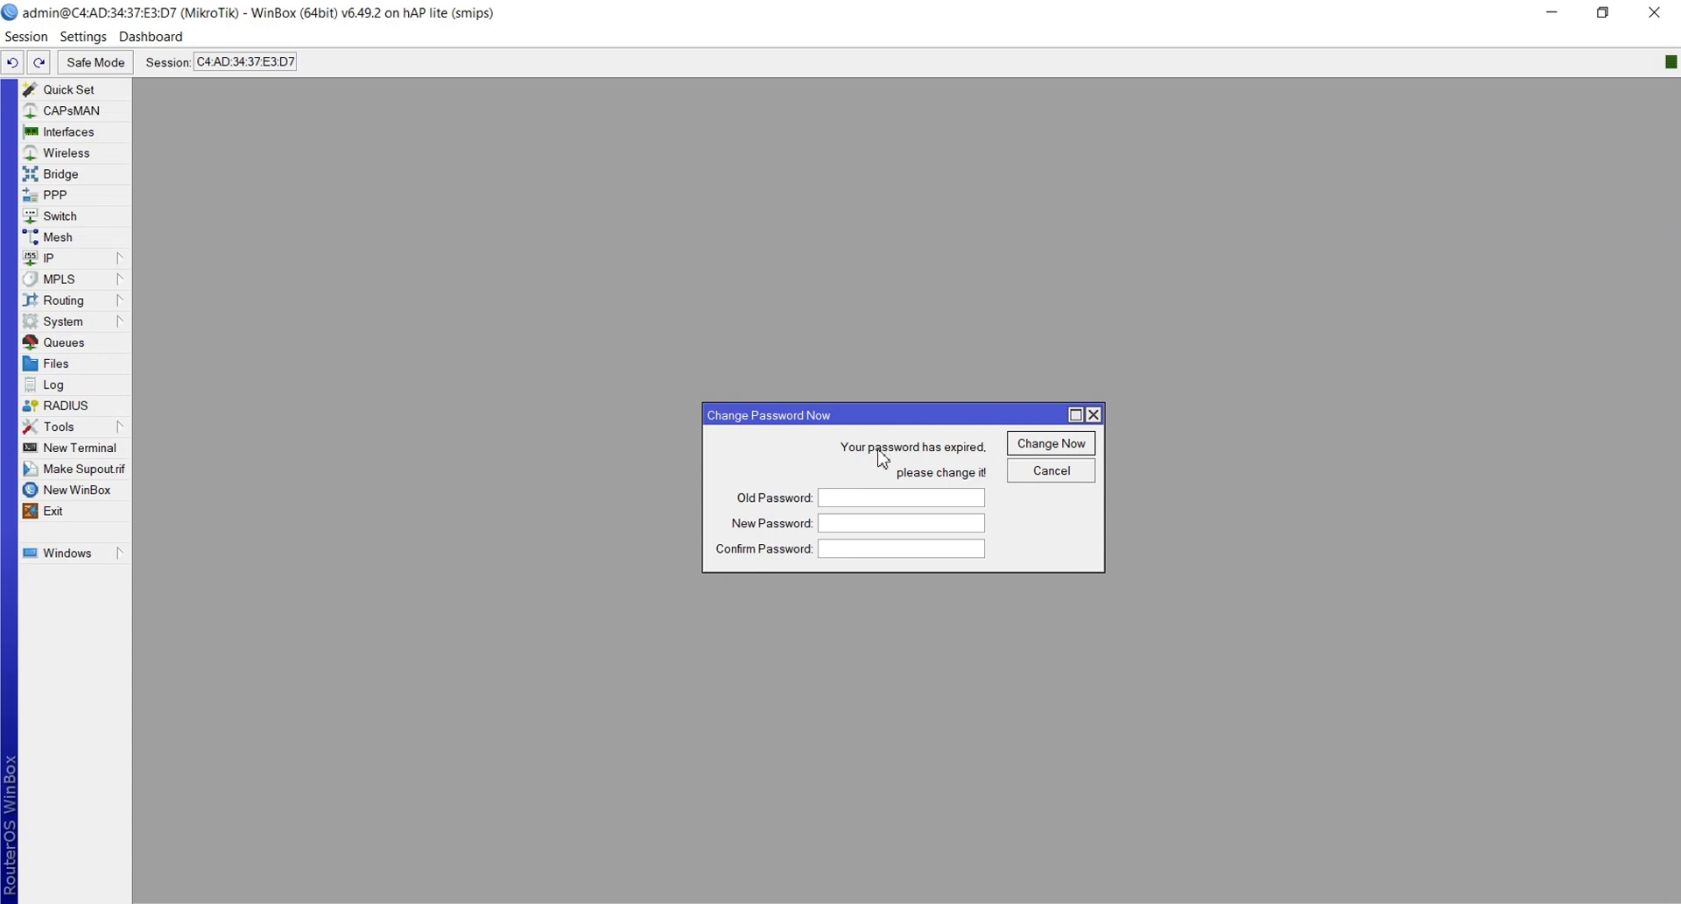
Skip the password change, then reset the configuration with No Default Configuration and Do Not Backup
{"action": "left_click", "coordinate": [1094, 415]}
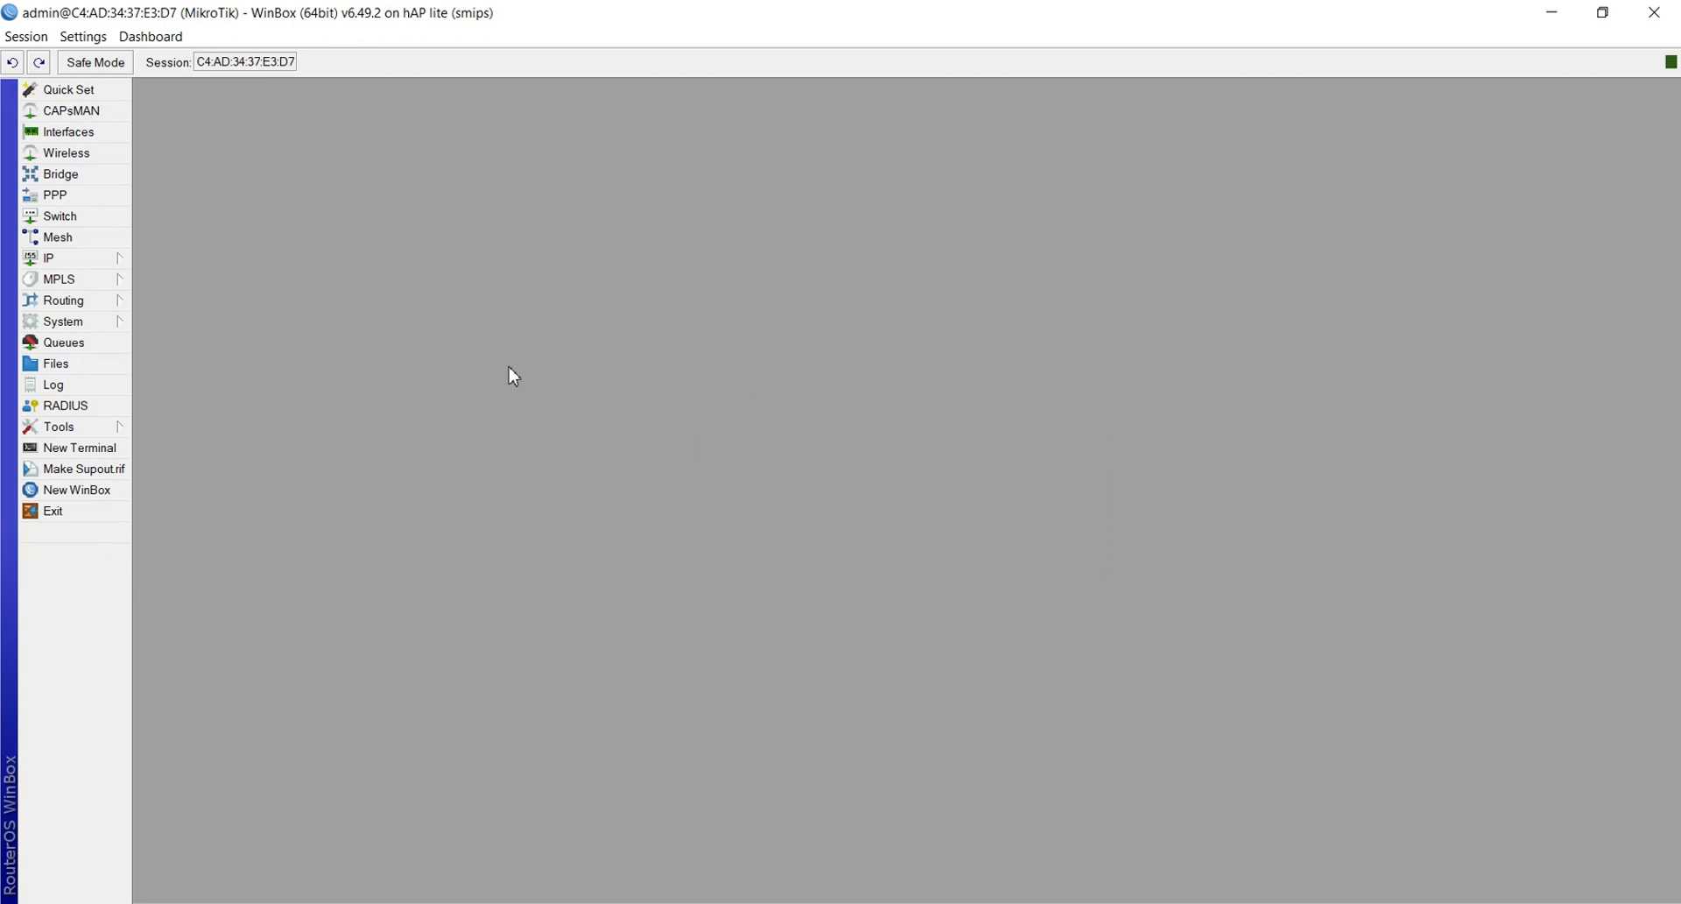
{"action": "left_click", "coordinate": [75, 327]}
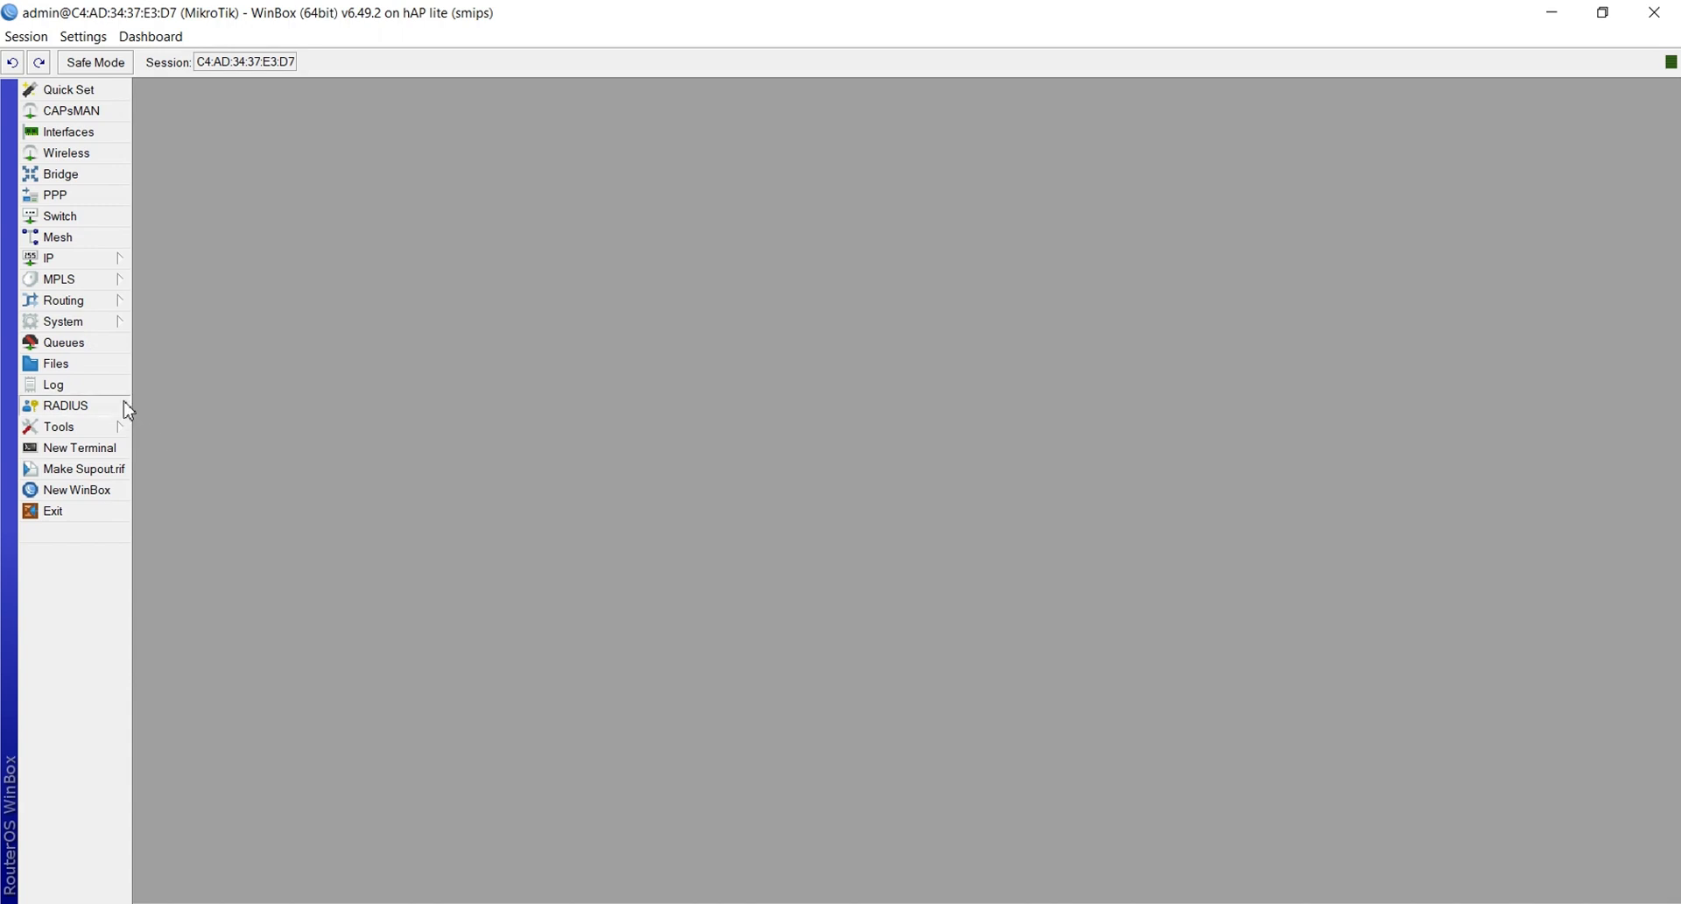
{"action": "left_click", "coordinate": [58, 323]}
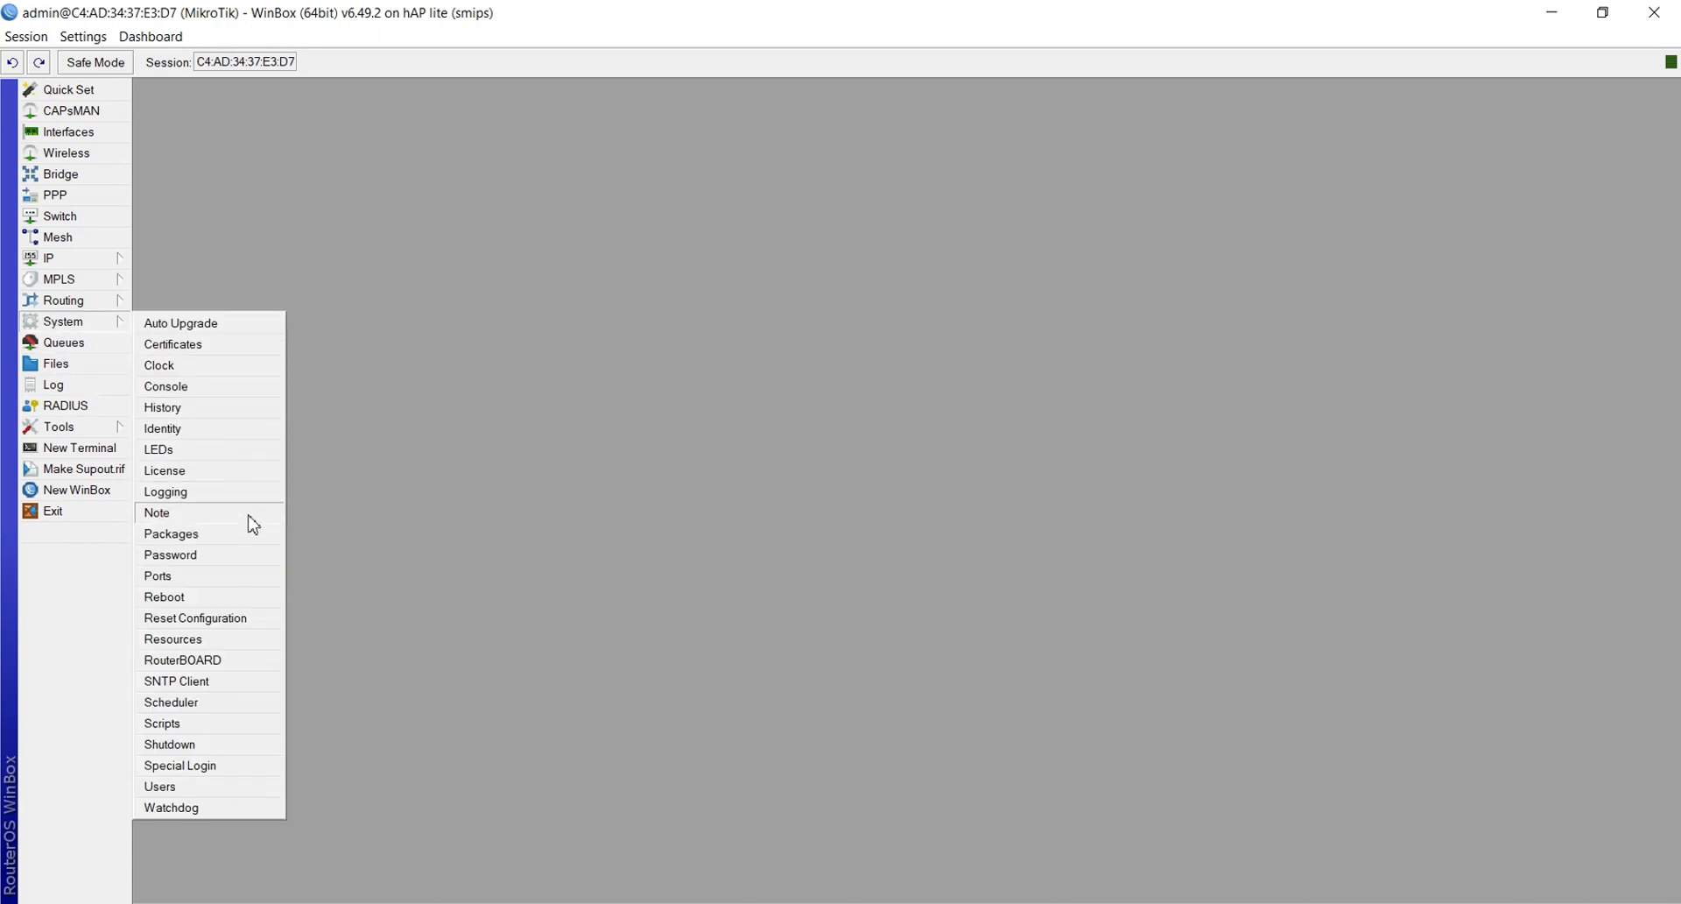
{"action": "left_click", "coordinate": [236, 617]}
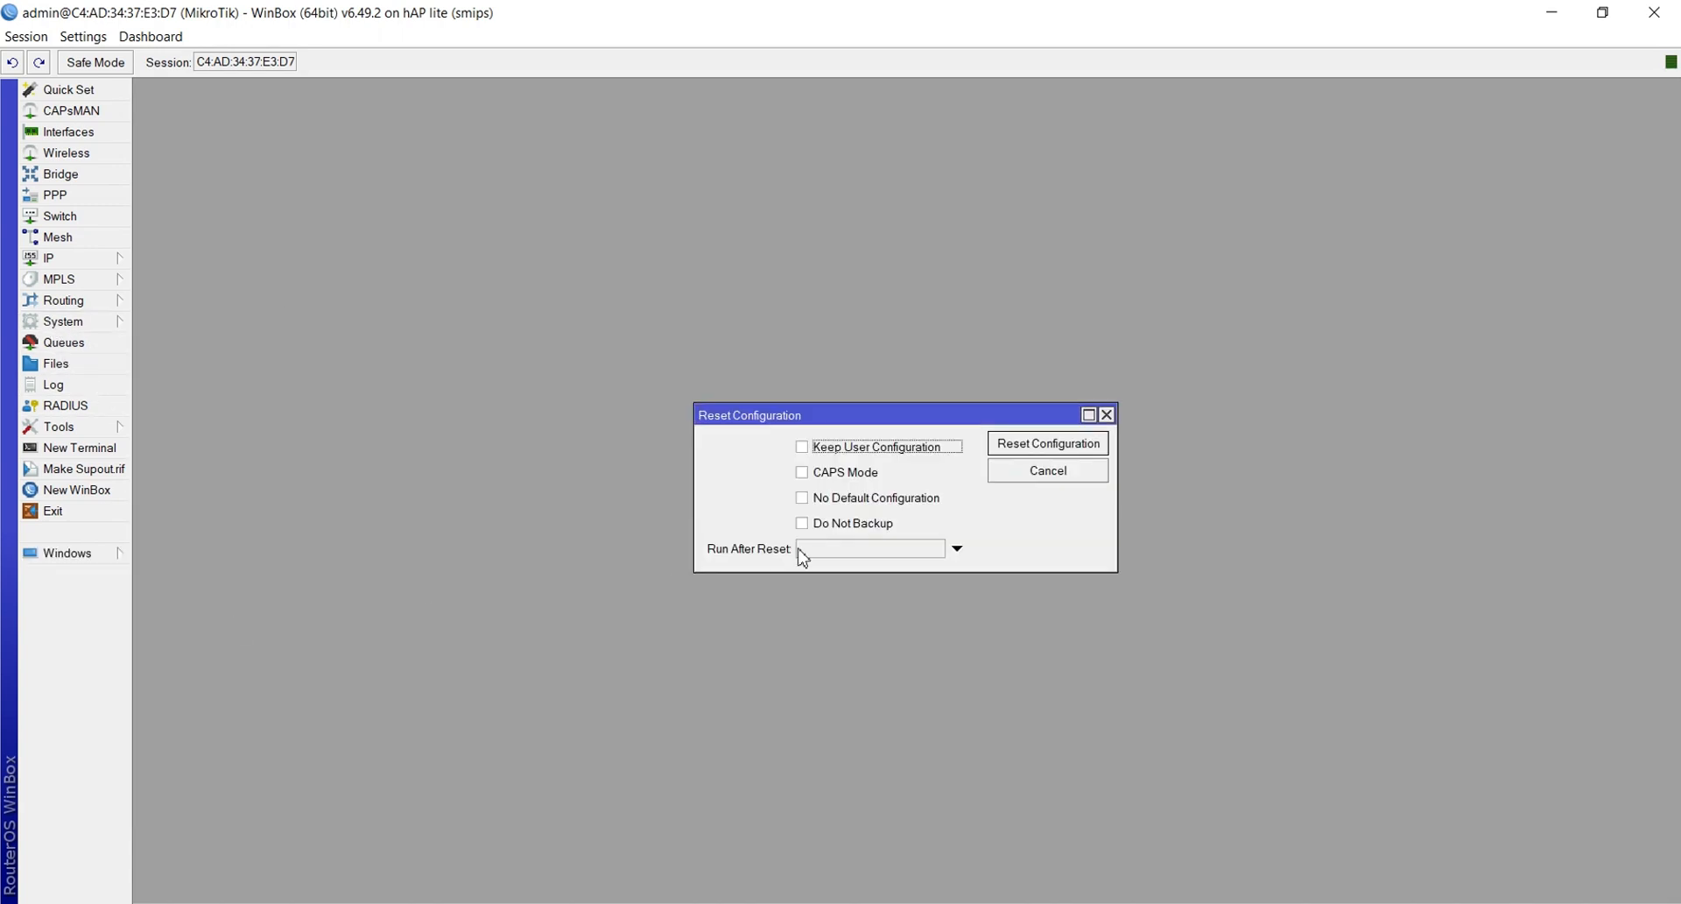
{"action": "left_click", "coordinate": [911, 503]}
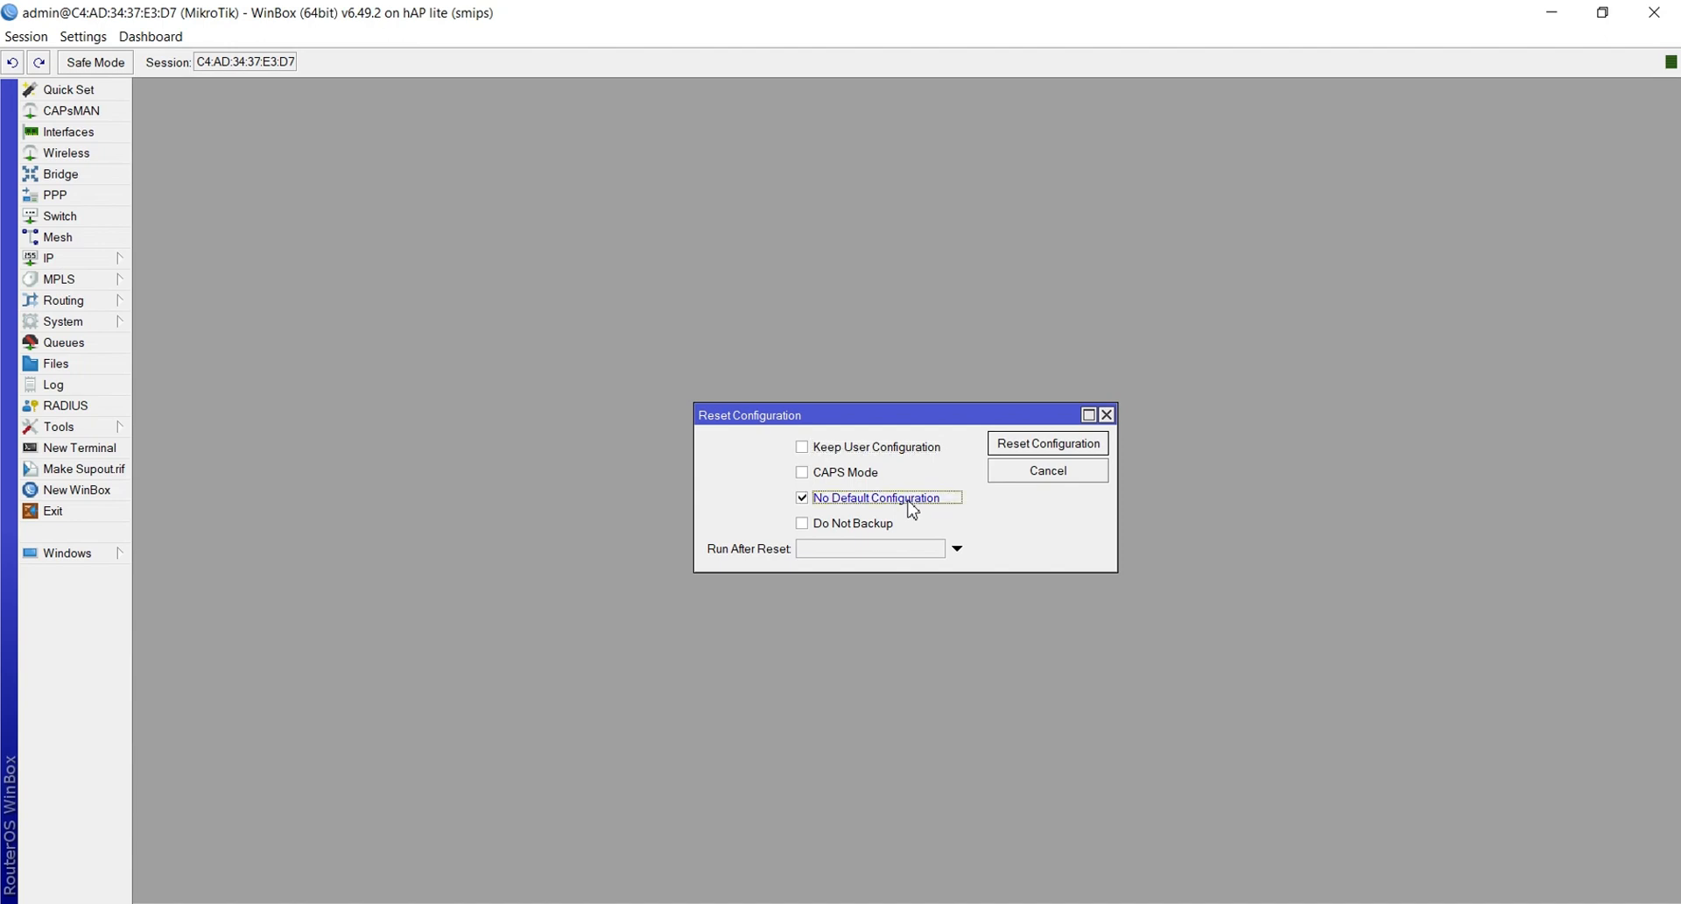
{"action": "left_click", "coordinate": [873, 529]}
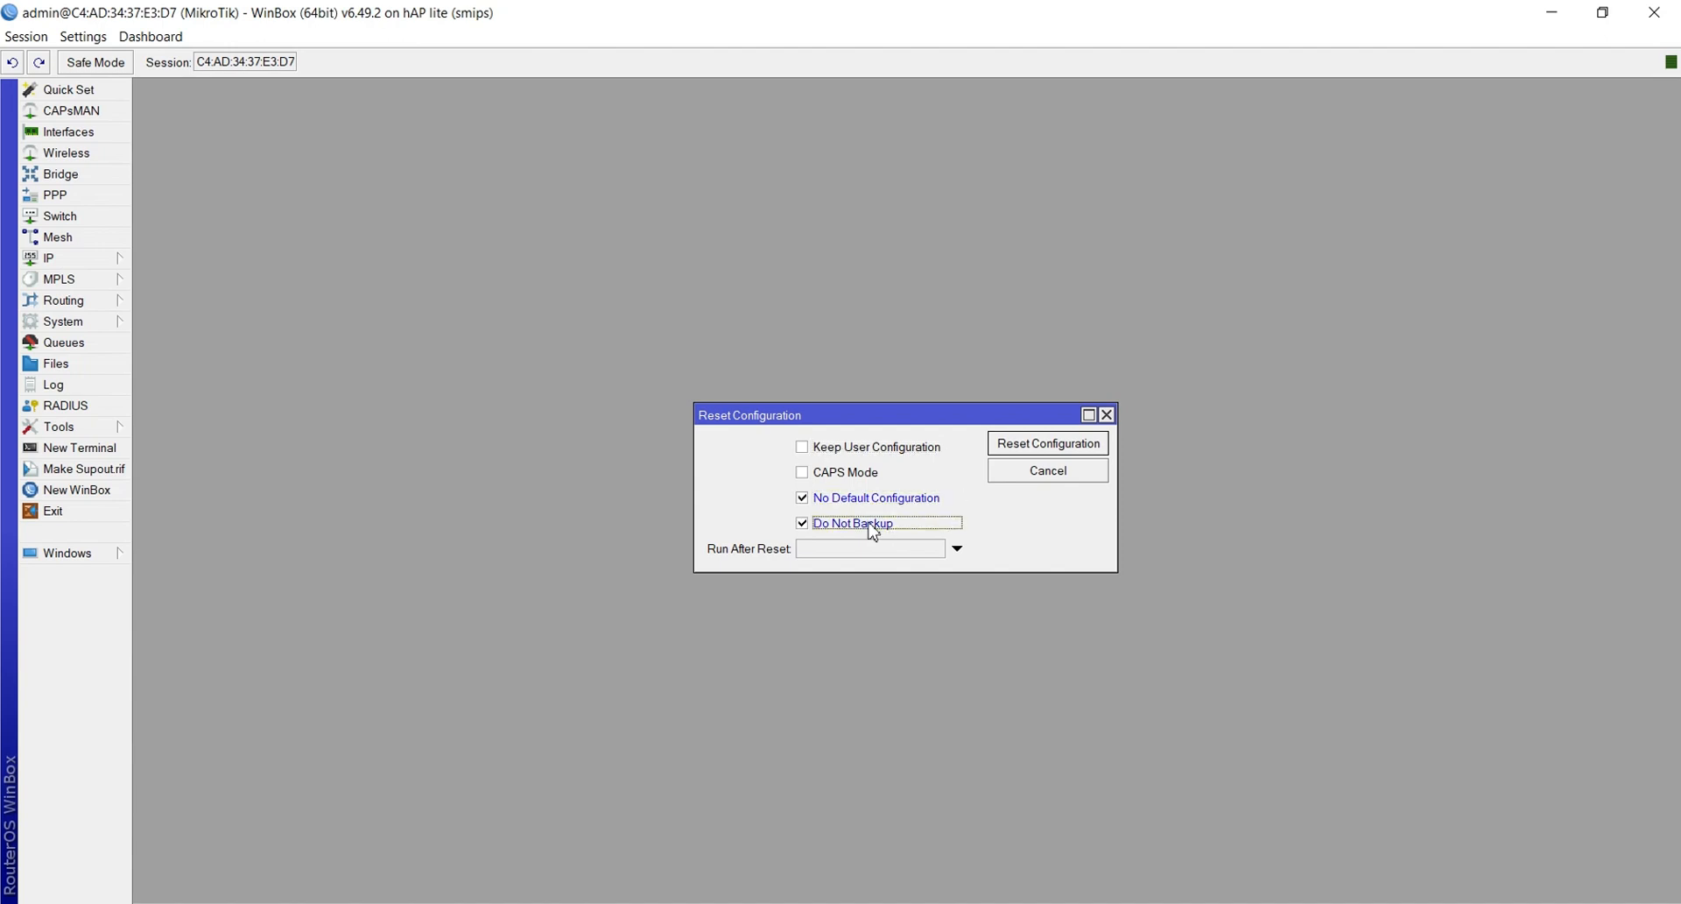
{"action": "left_click", "coordinate": [1024, 451]}
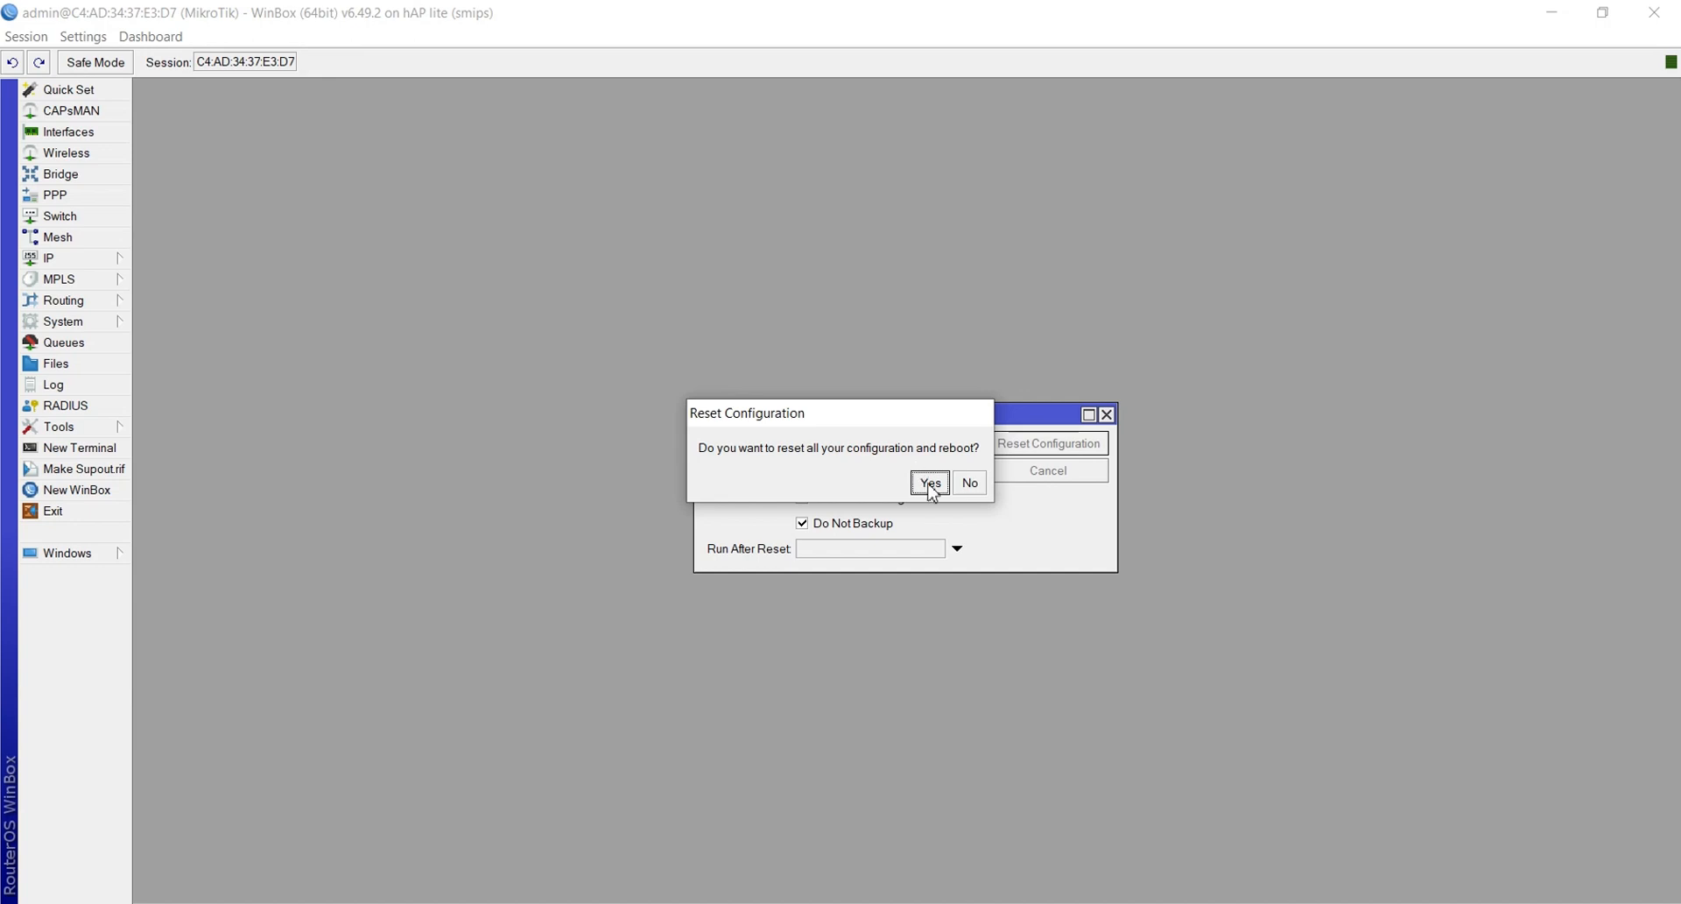
{"action": "left_click", "coordinate": [928, 481]}
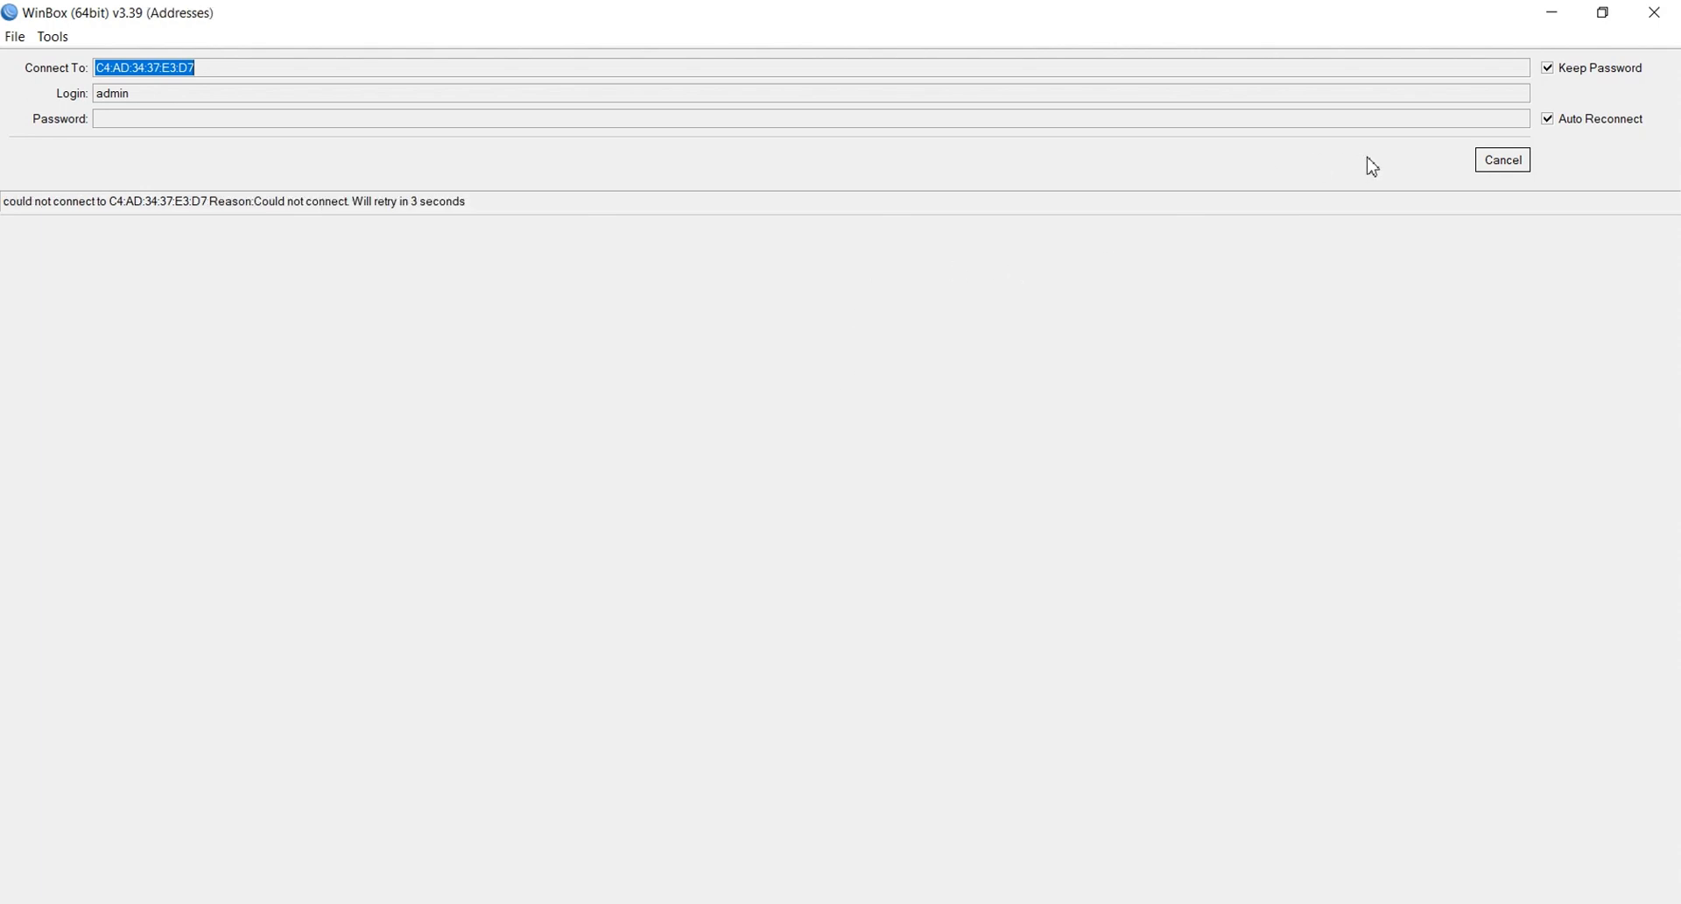
Cancel reconnecting and refresh Neighbors until the rebooted router reappears, then select it
{"action": "left_click", "coordinate": [1500, 166]}
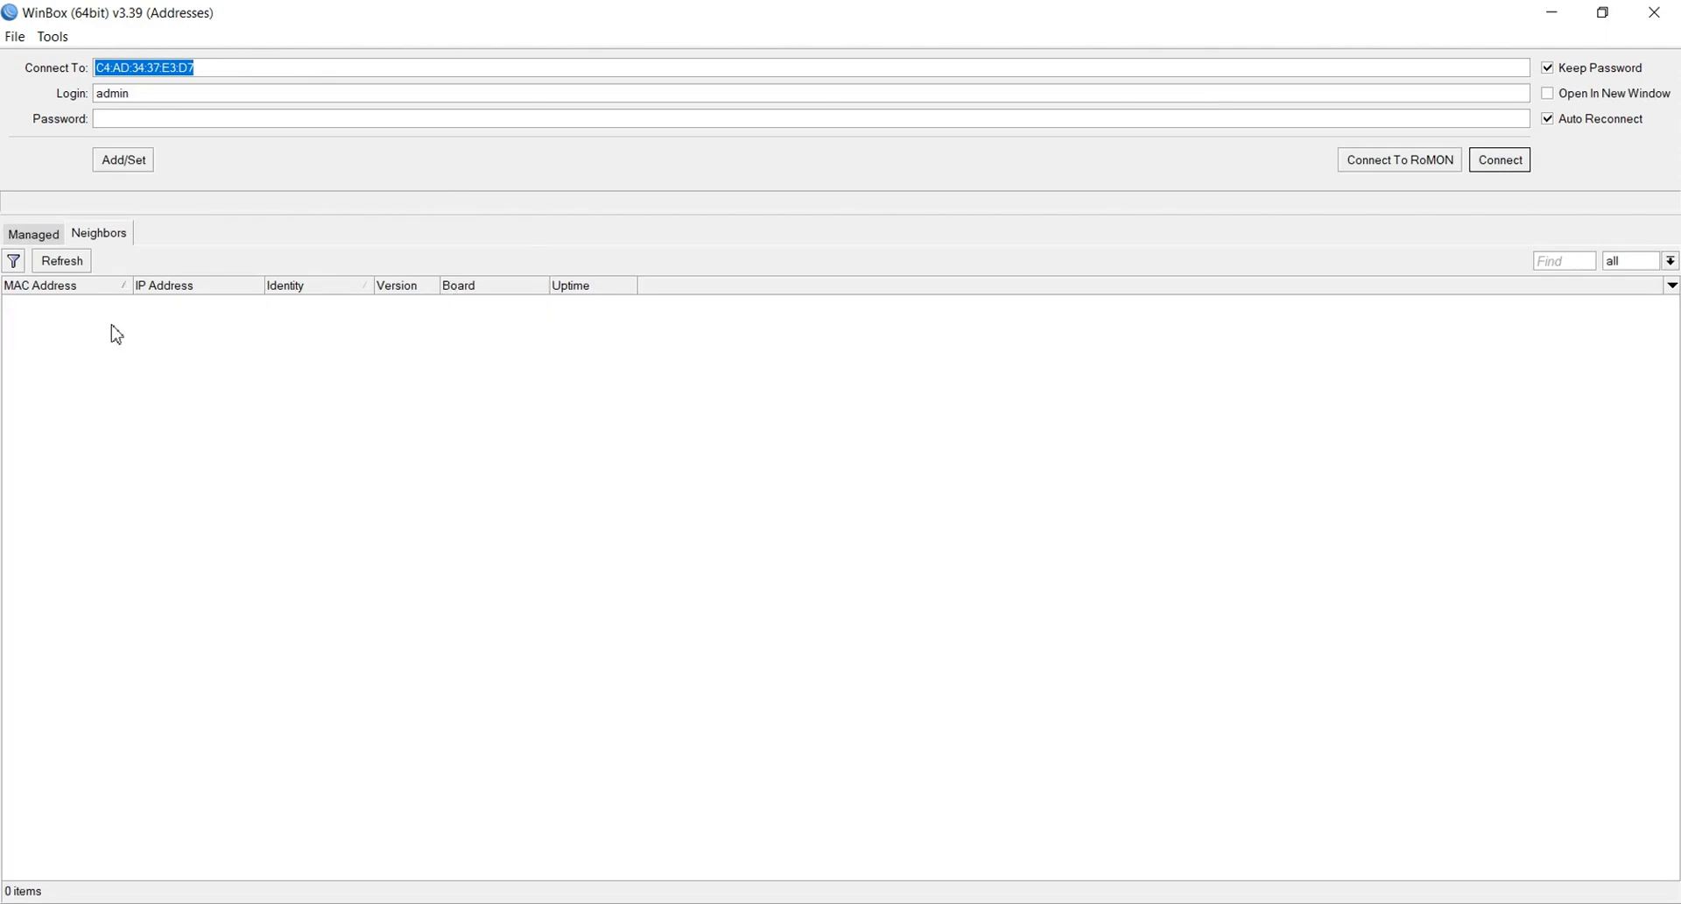
{"action": "left_click", "coordinate": [54, 261]}
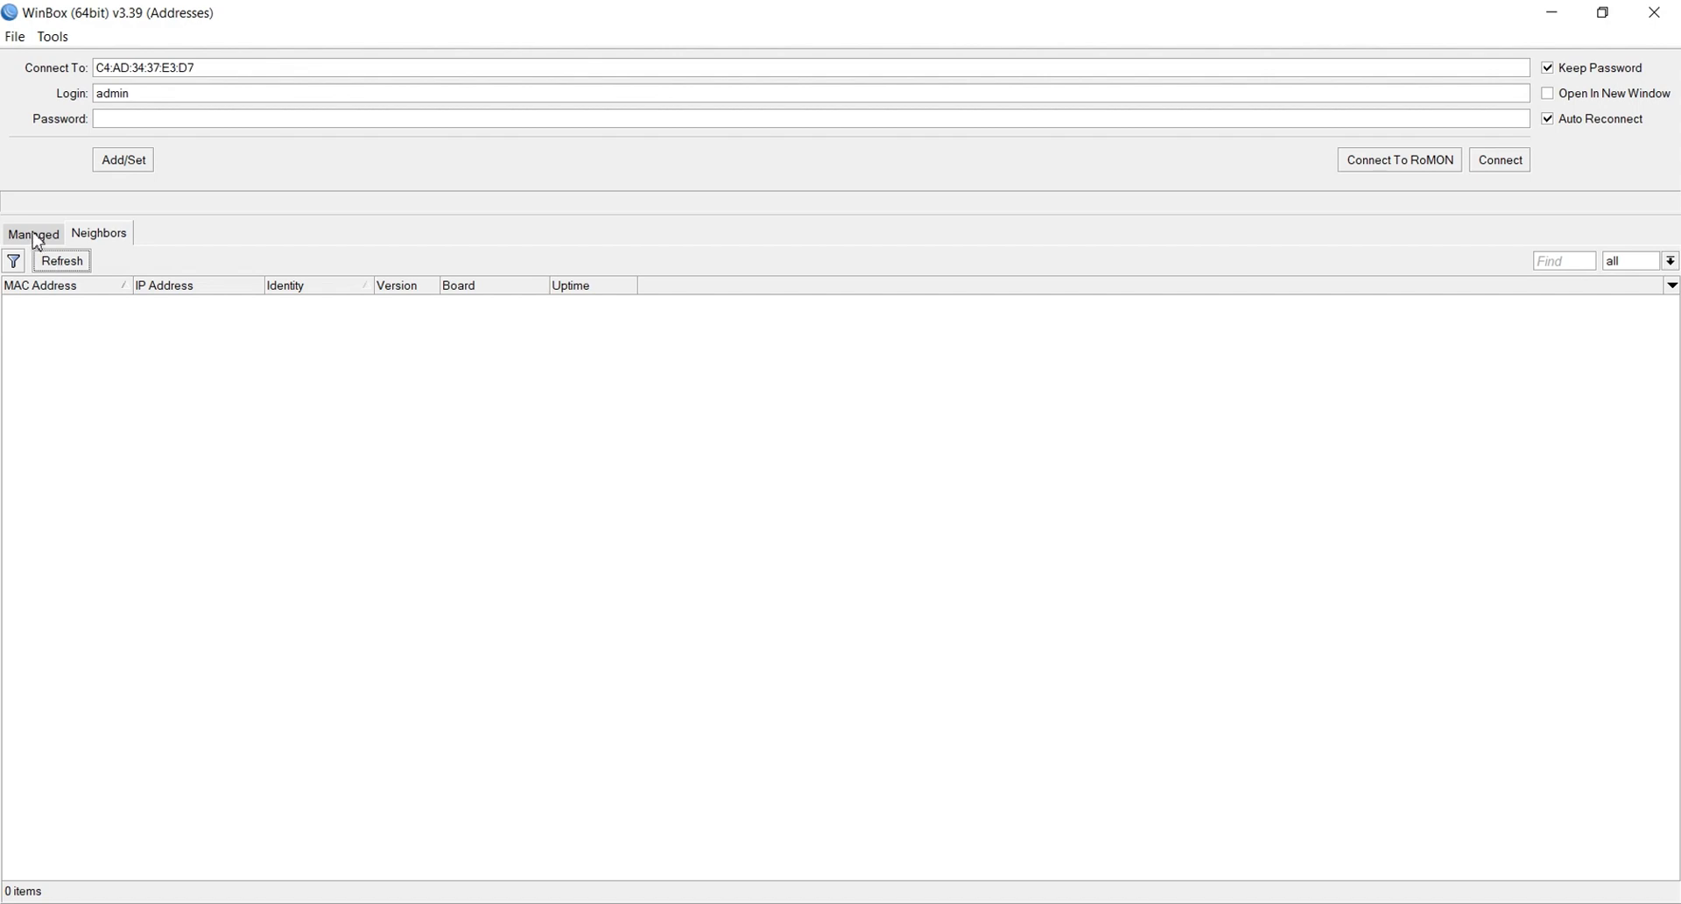
{"action": "left_click", "coordinate": [32, 234]}
{"action": "left_click", "coordinate": [101, 235]}
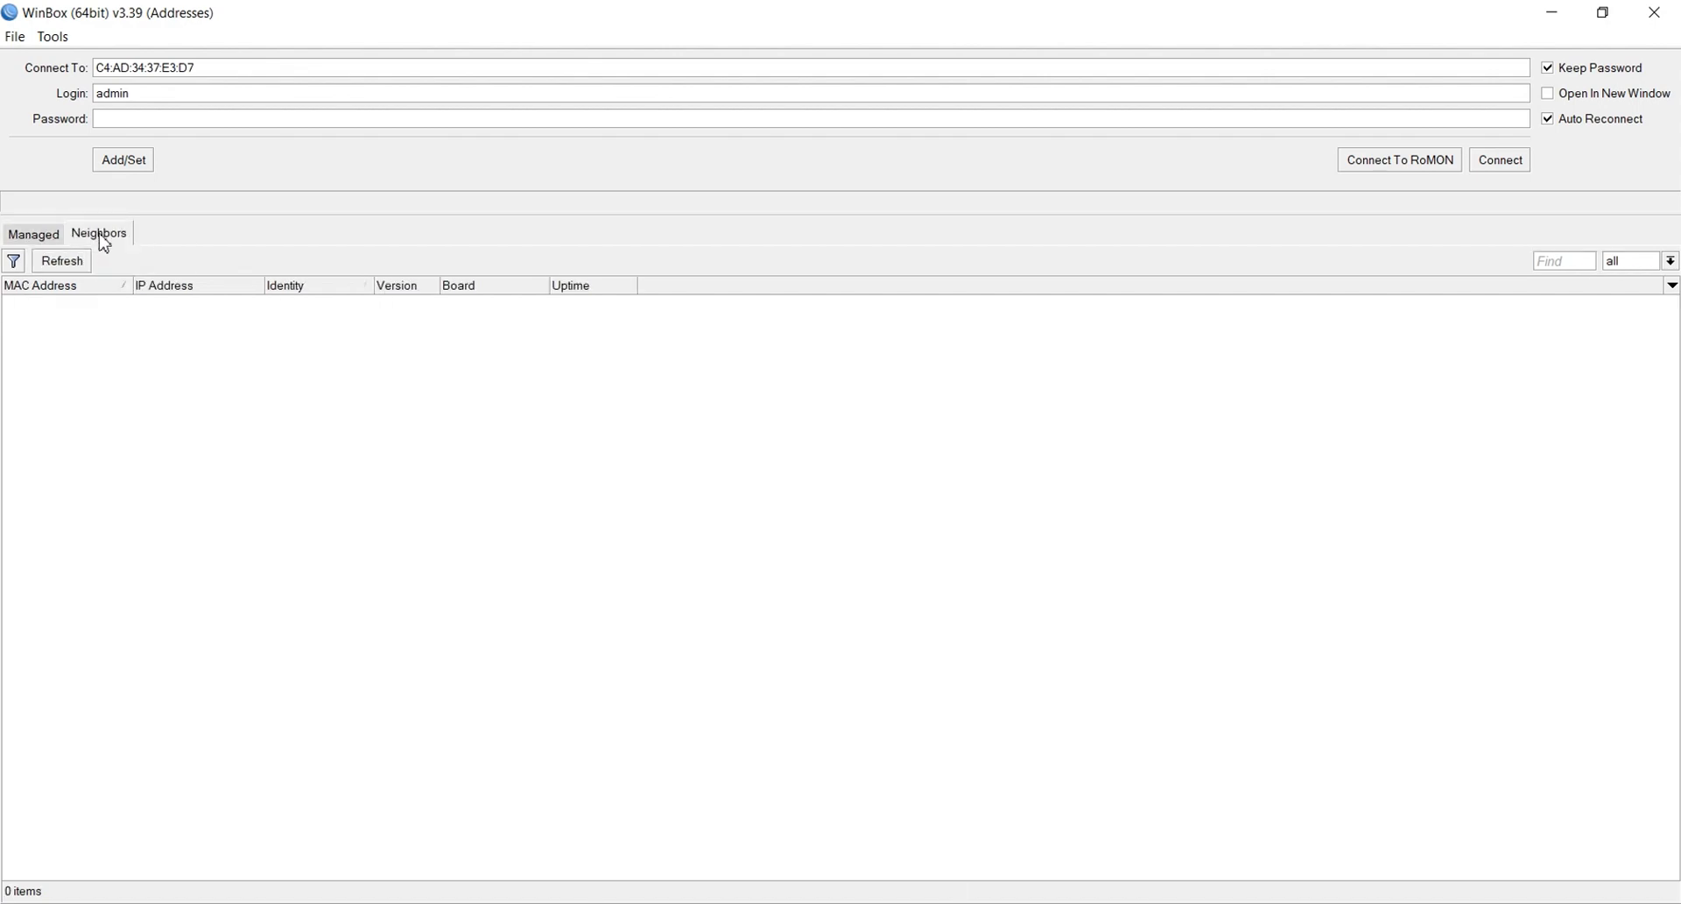
{"action": "left_click", "coordinate": [59, 263]}
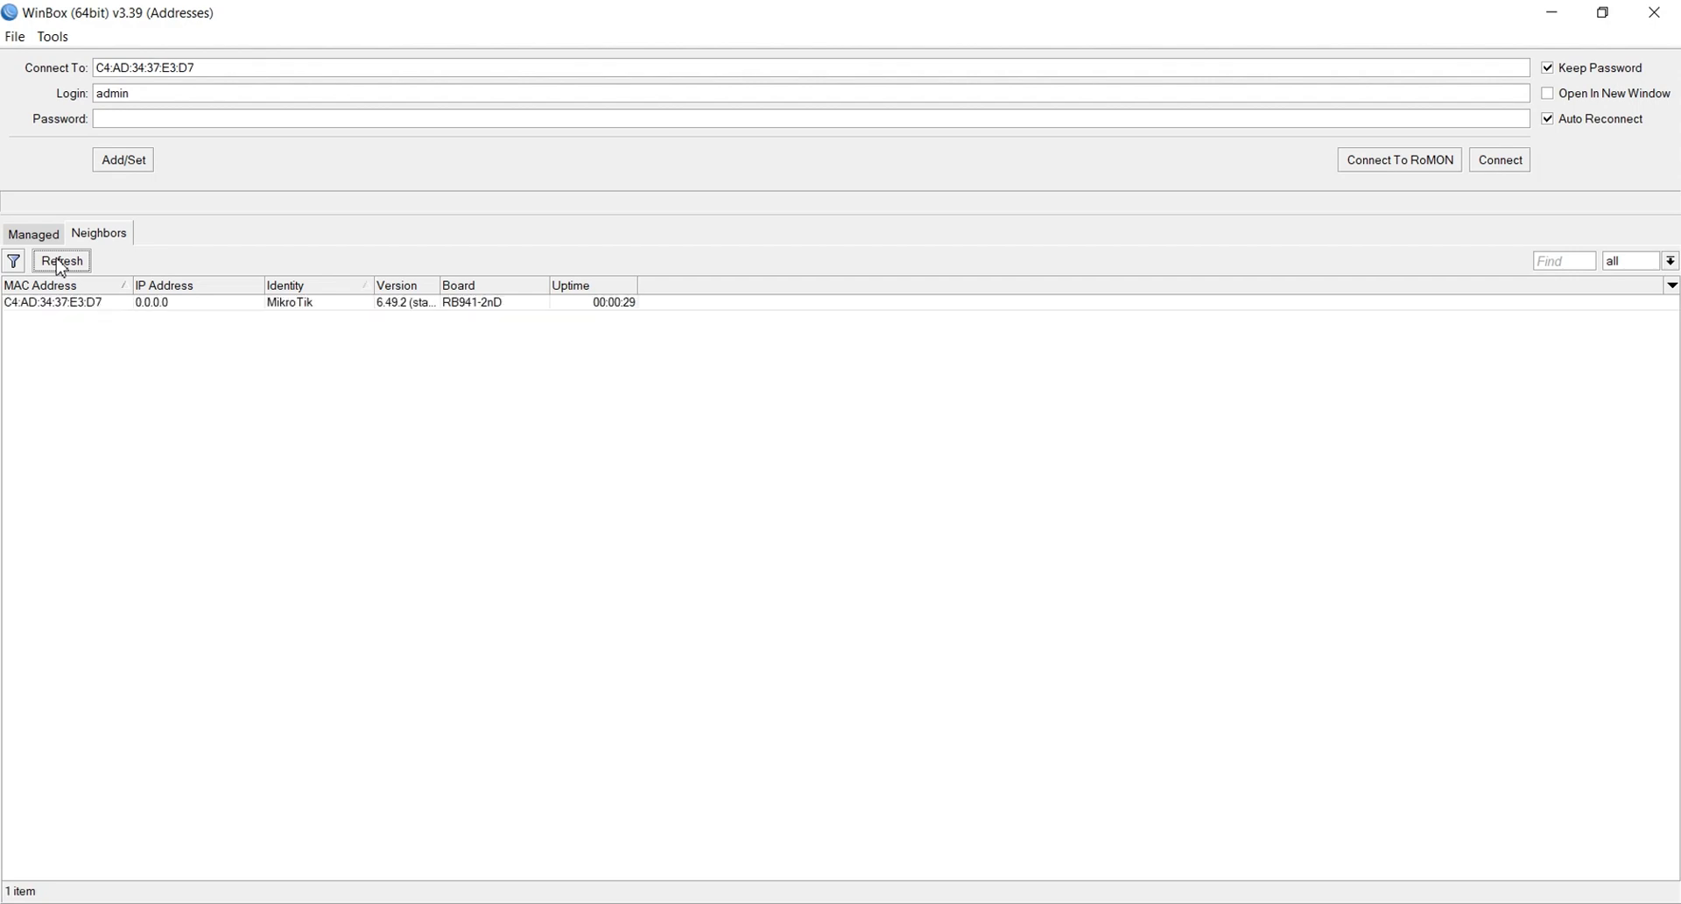
{"action": "left_click", "coordinate": [41, 305]}
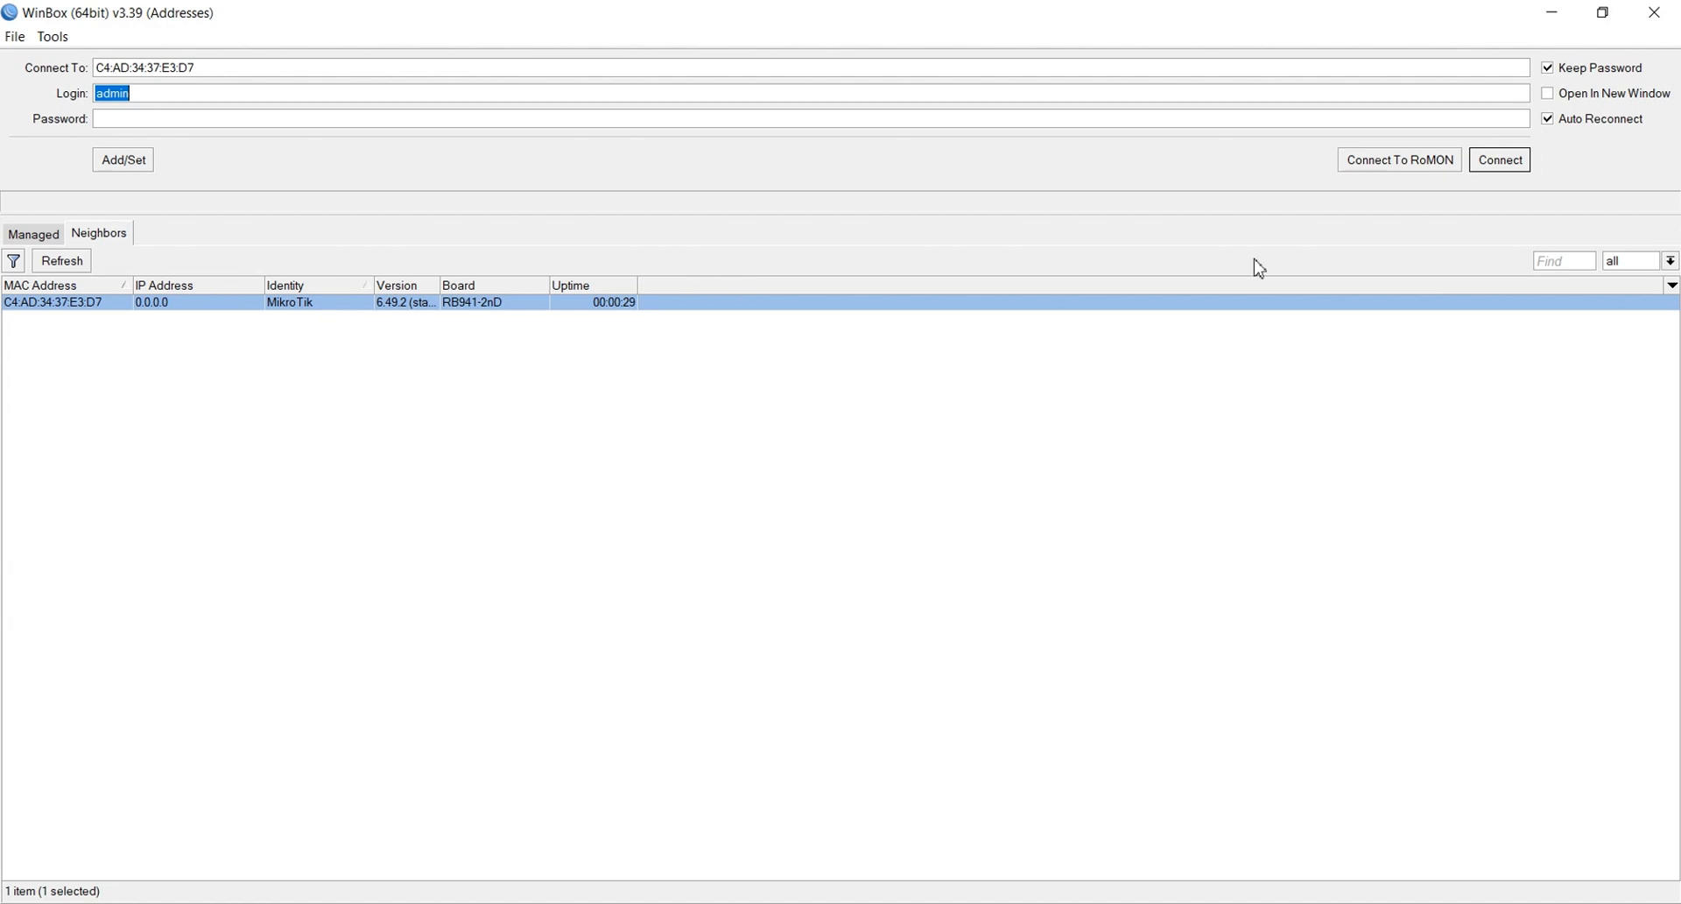
Log back in and change the System Identity from MikroTik to Wifi_router
{"action": "left_click", "coordinate": [1501, 161]}
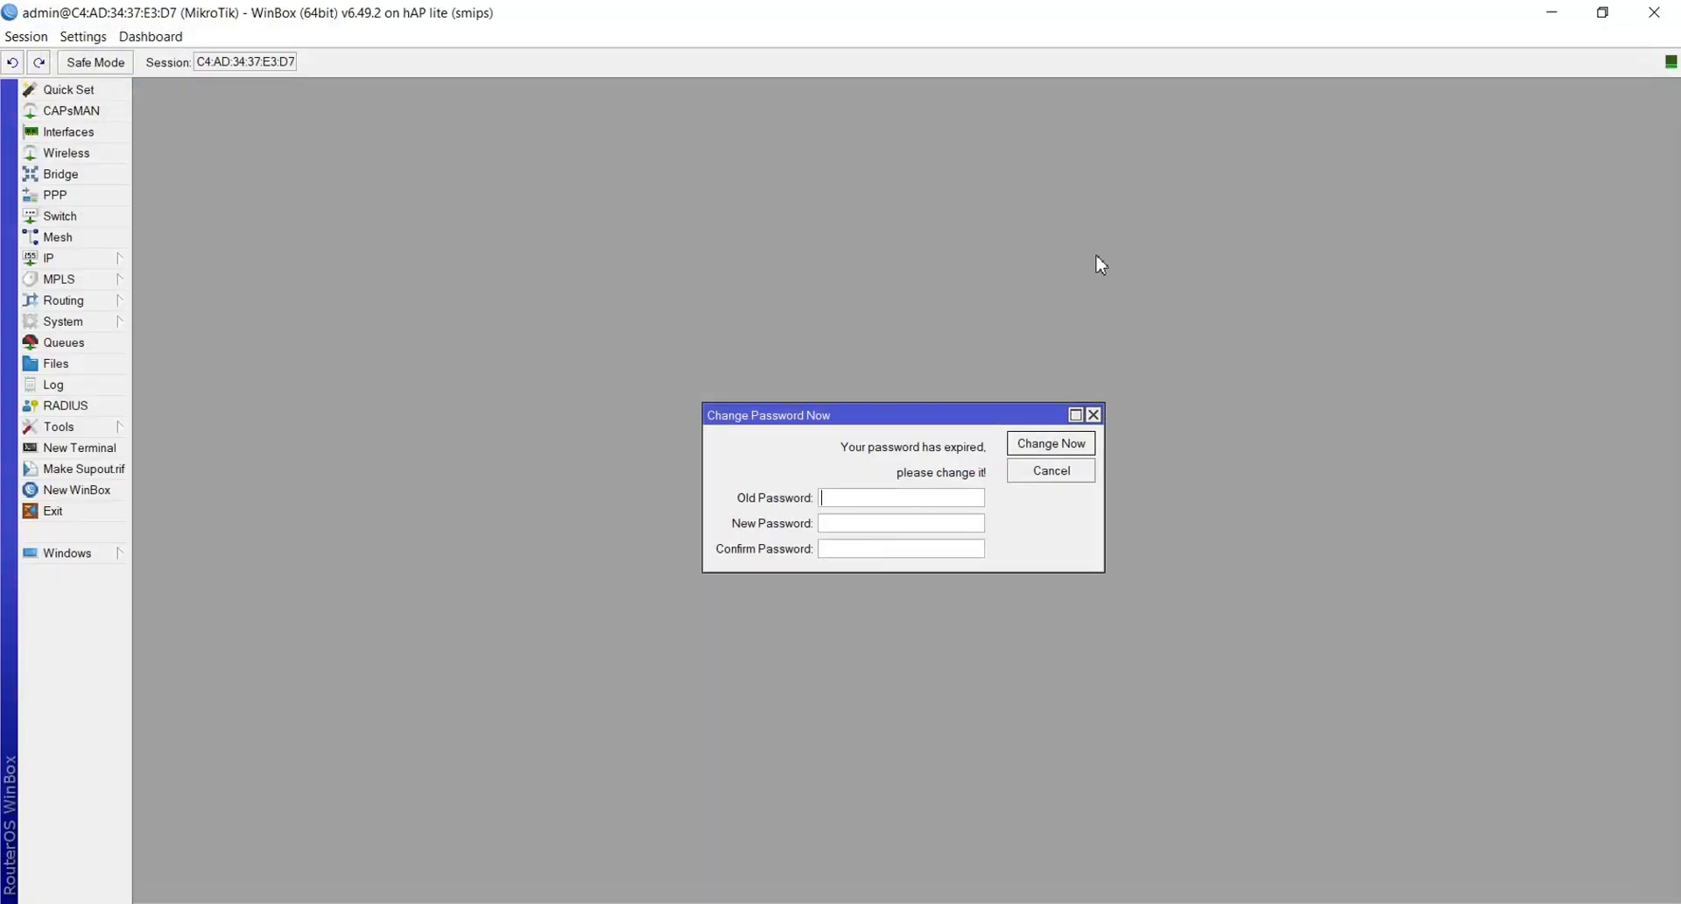
{"action": "left_click", "coordinate": [1094, 415]}
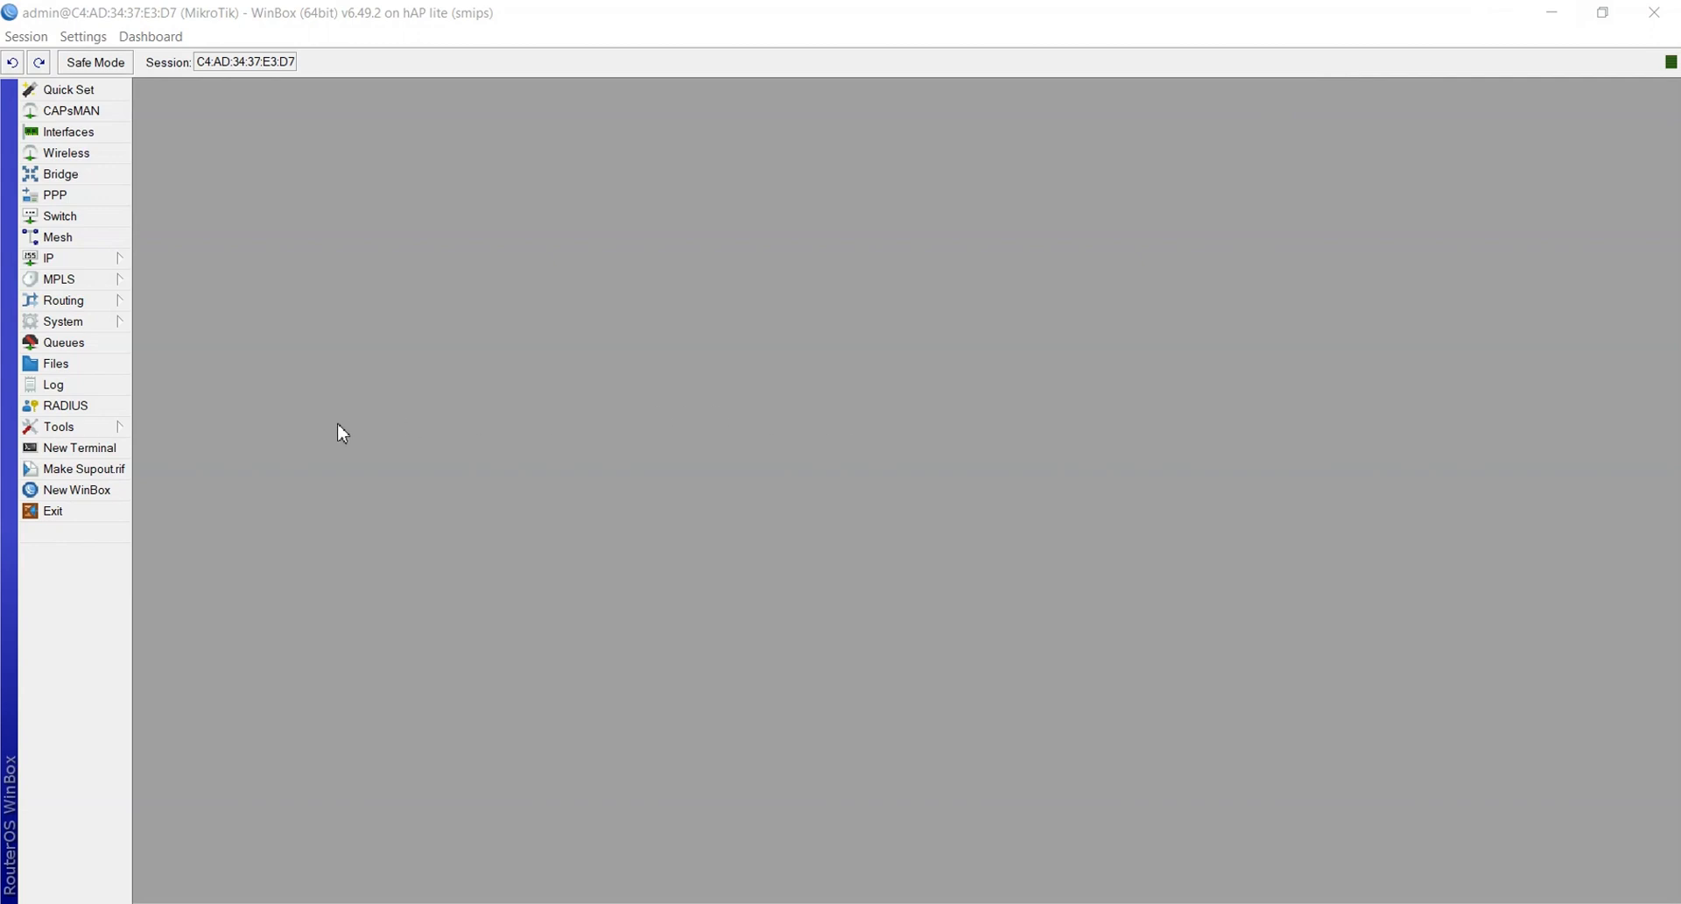
{"action": "left_click", "coordinate": [61, 321]}
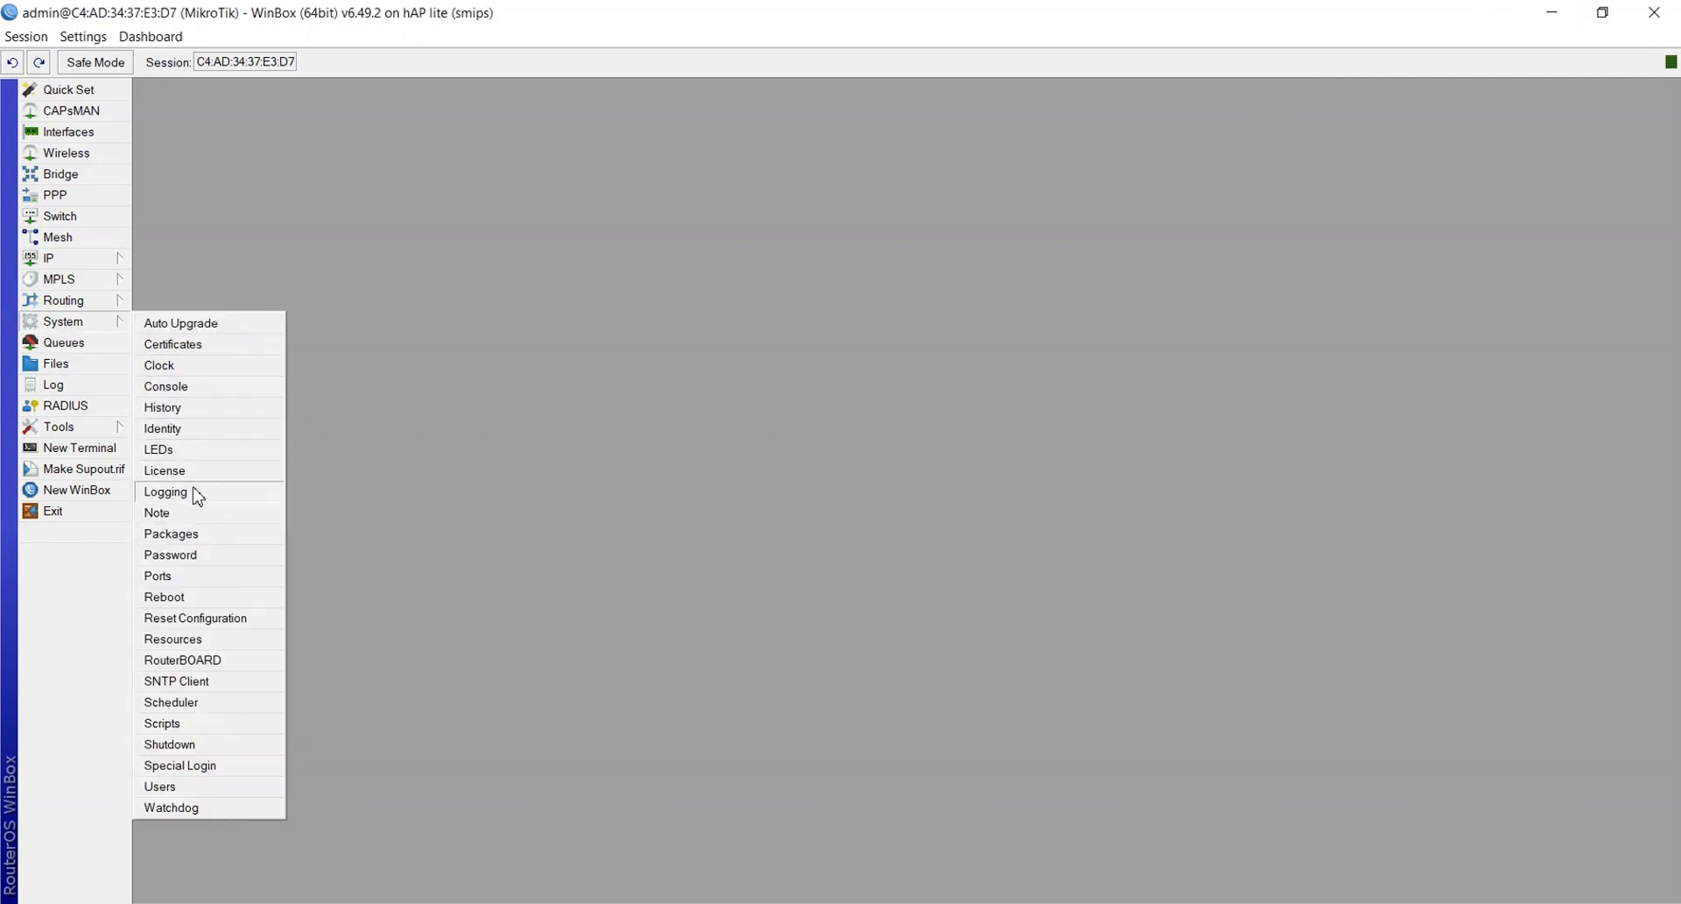
{"action": "left_click", "coordinate": [165, 428]}
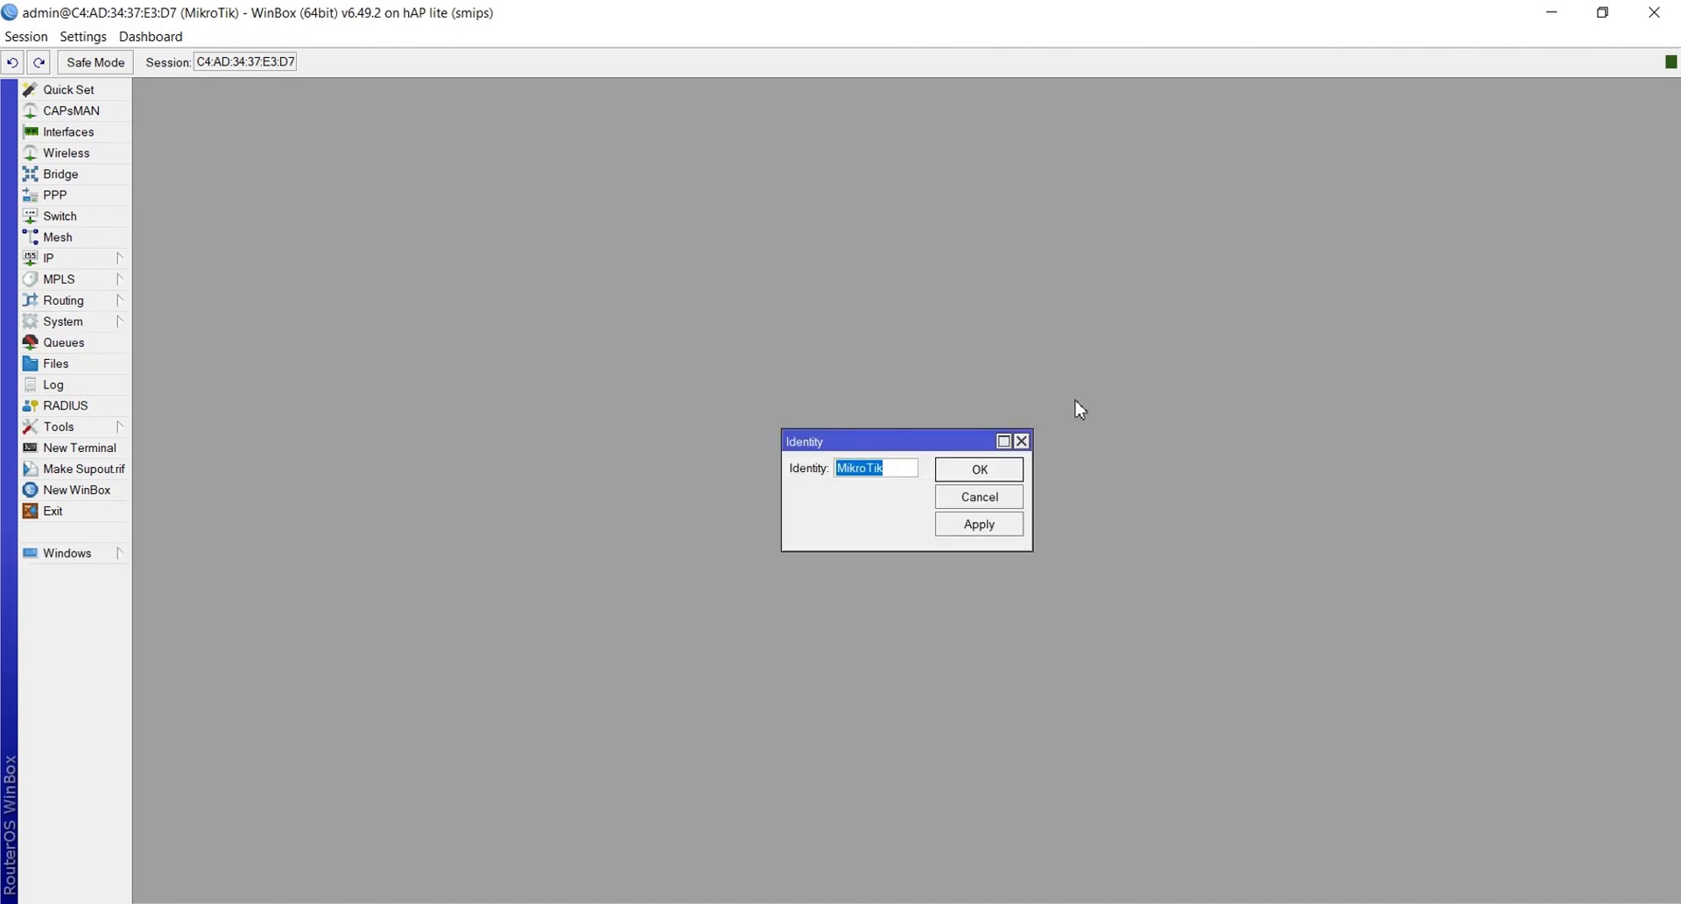
{"action": "key", "text": "BackSpace"}
{"action": "type", "text": "Wifi_router"}
{"action": "left_click", "coordinate": [975, 527]}
{"action": "left_click", "coordinate": [973, 470]}
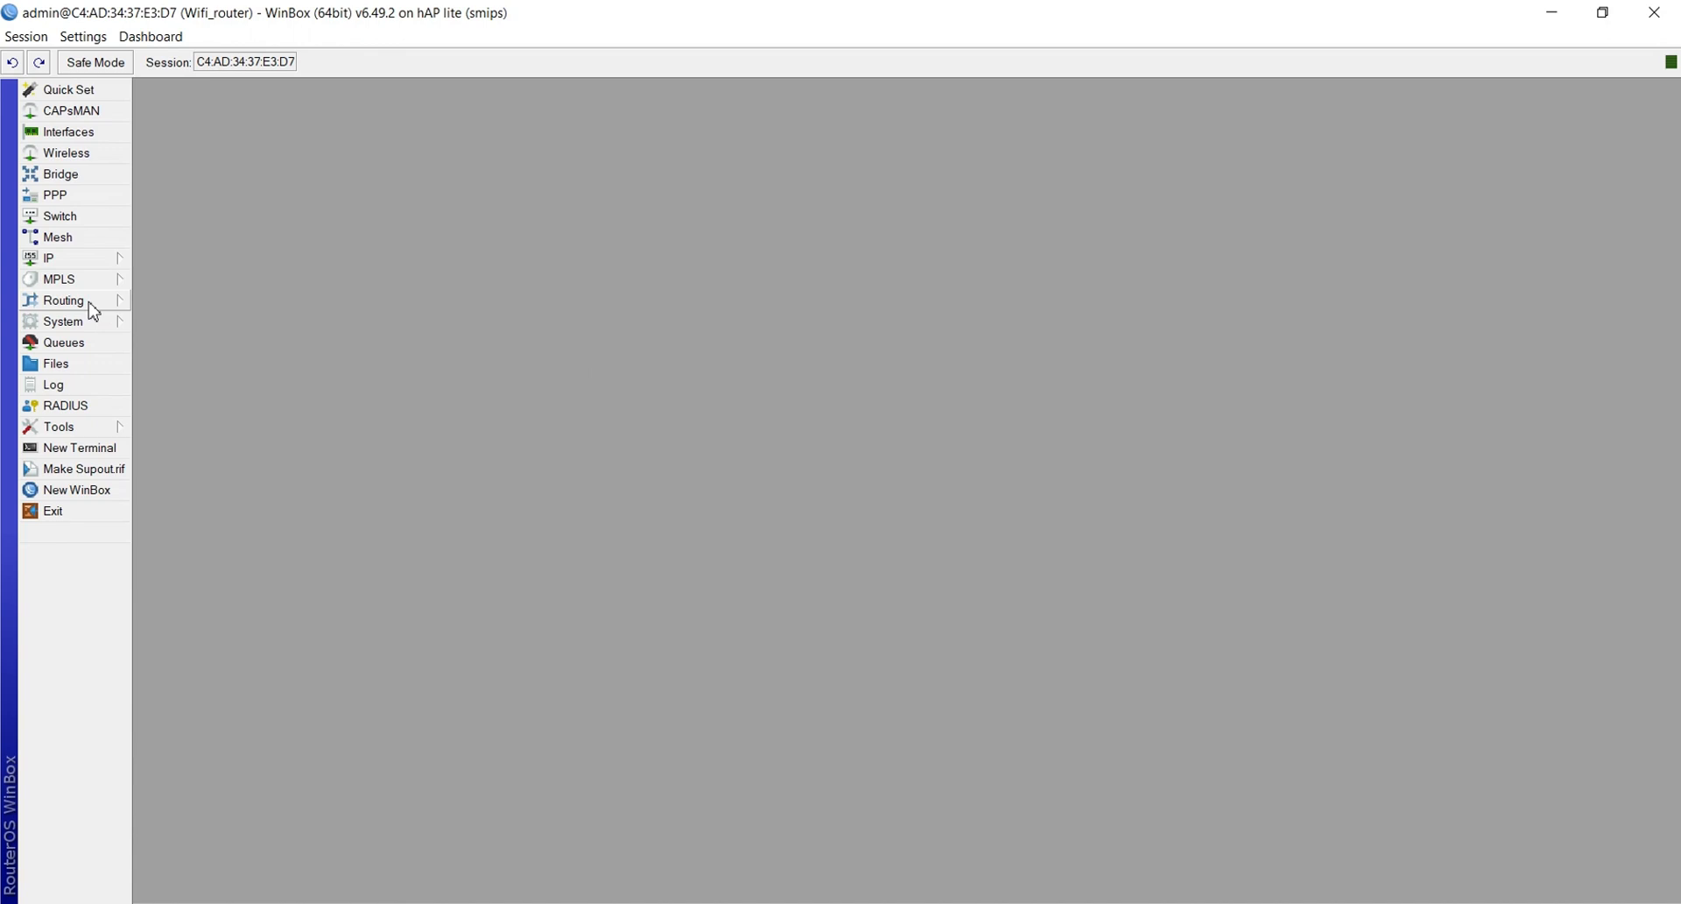
Rename the ether1 interface to ether1_Internet in the Interfaces list
{"action": "left_click", "coordinate": [60, 140]}
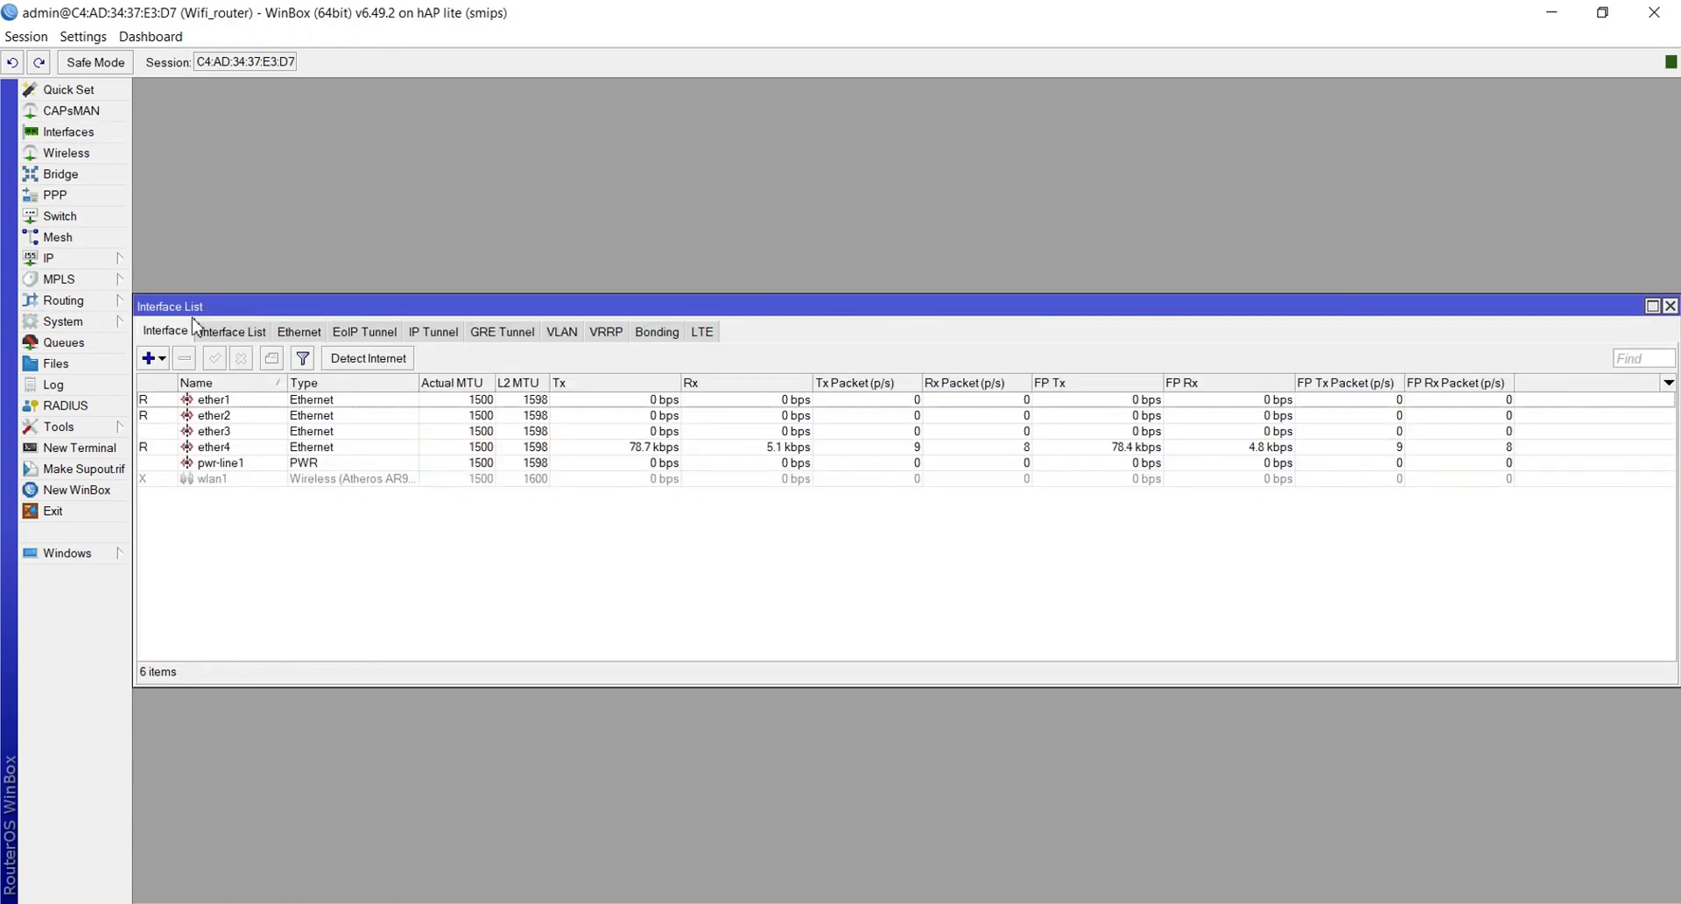
{"action": "left_click", "coordinate": [207, 403]}
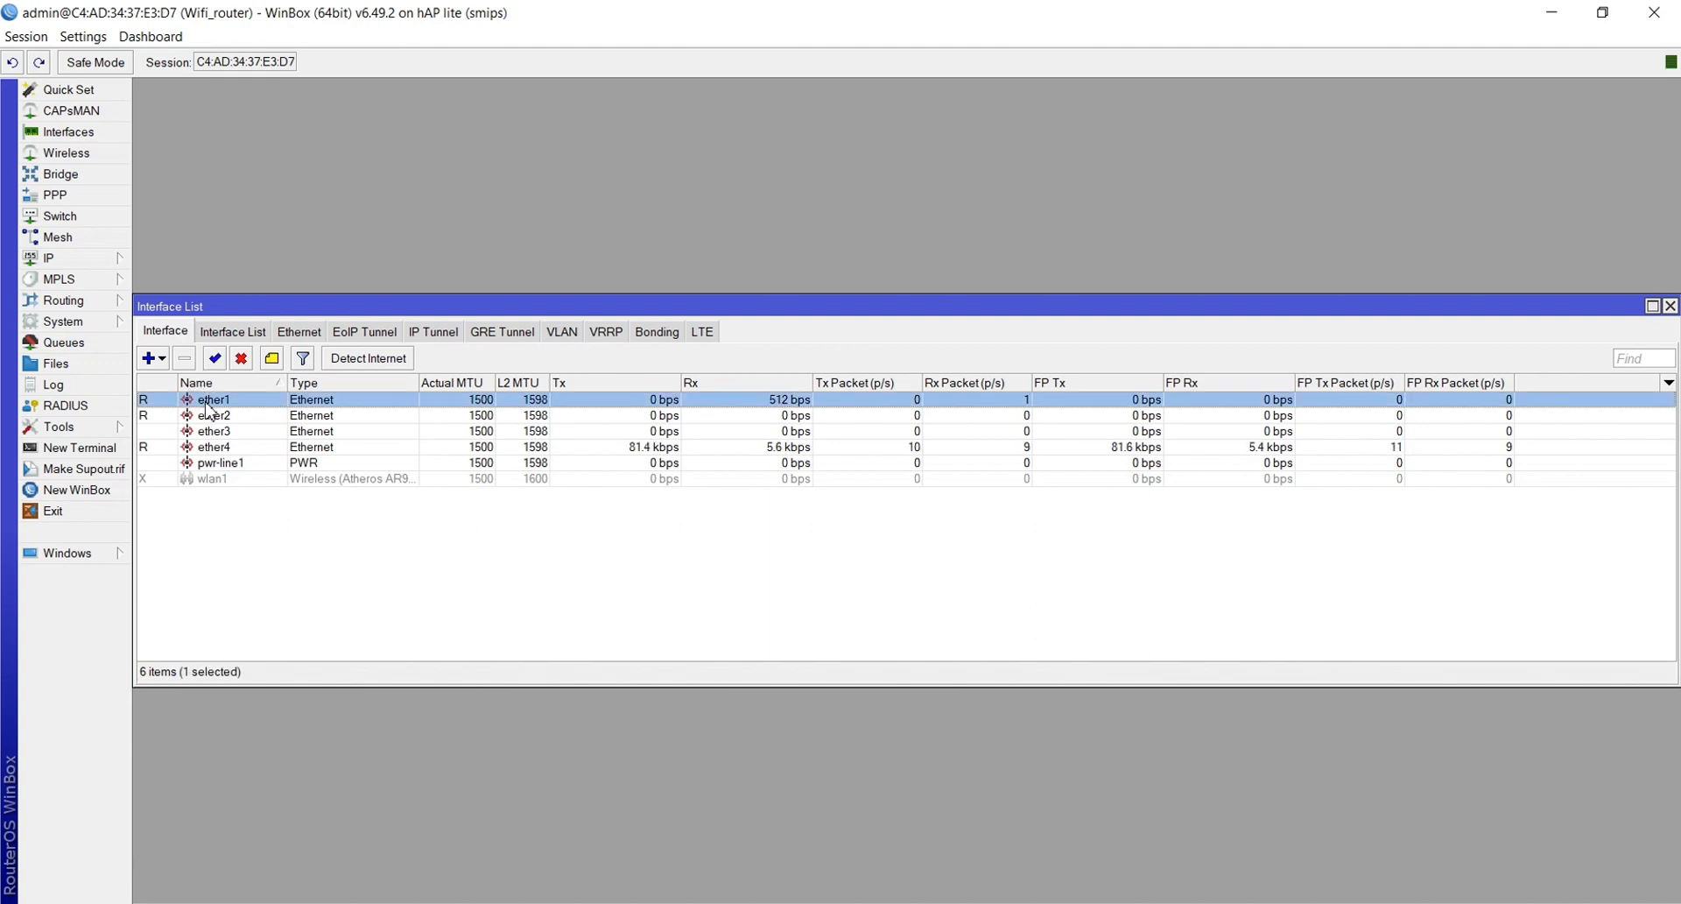
{"action": "double_click", "coordinate": [210, 403]}
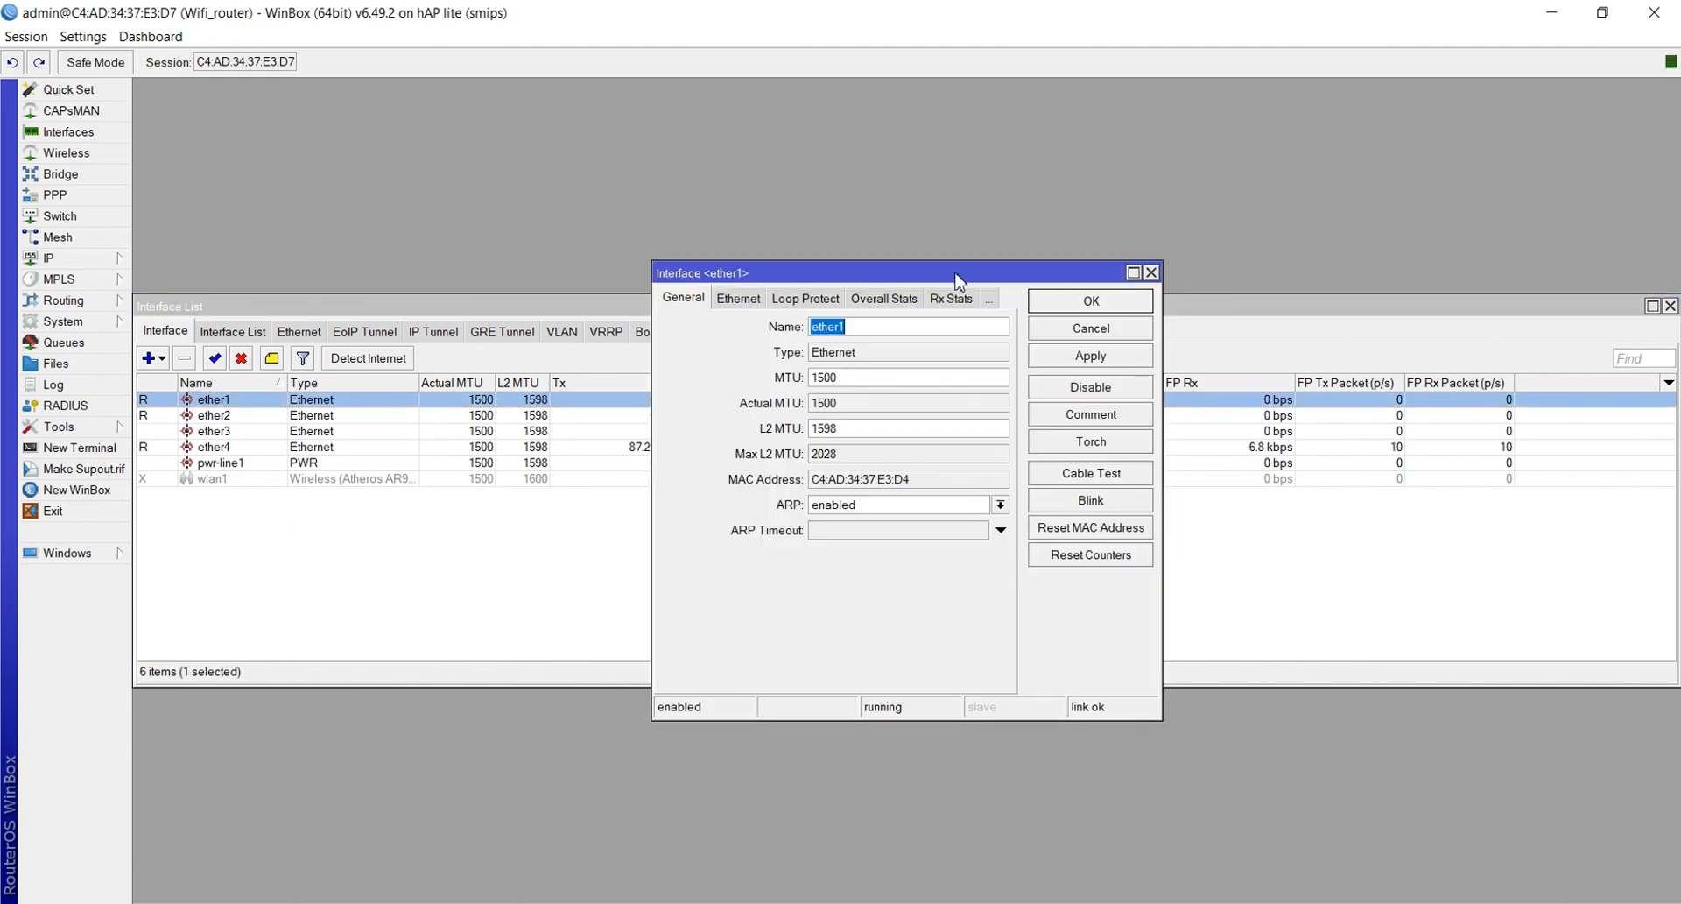
{"action": "left_click", "coordinate": [924, 331]}
{"action": "type", "text": "_Internet"}
{"action": "left_click", "coordinate": [1081, 359]}
{"action": "left_click", "coordinate": [1069, 300]}
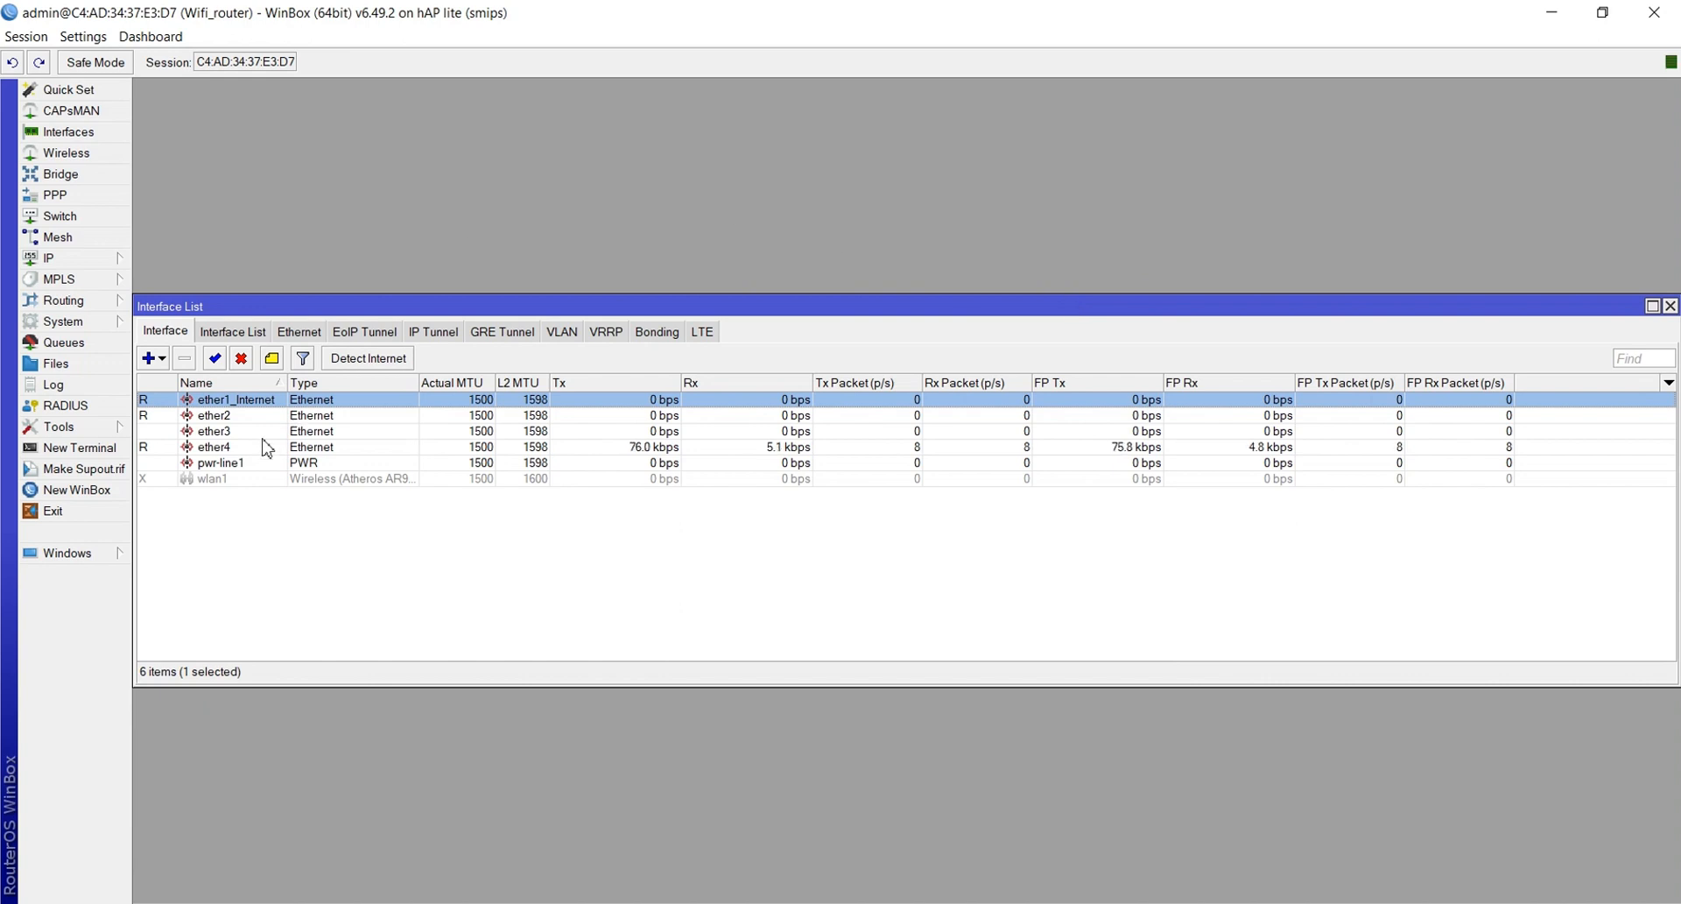
{"action": "left_click", "coordinate": [211, 480]}
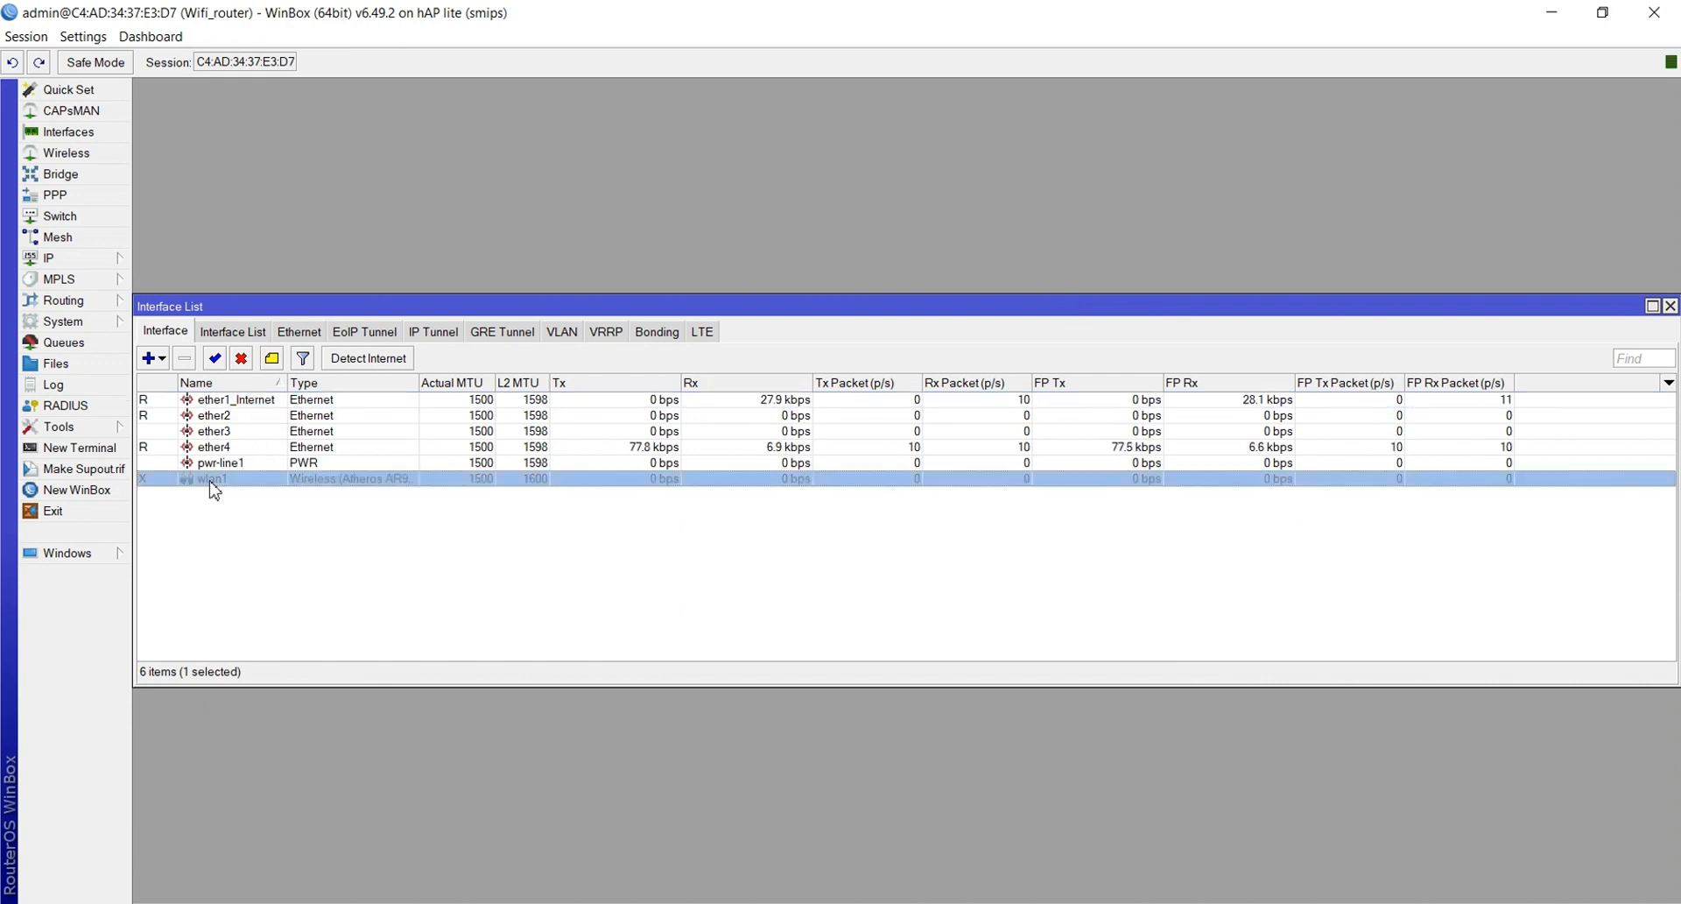
Enable the wlan1 interface and rename it to wlan1-Wireless
{"action": "left_click", "coordinate": [219, 358]}
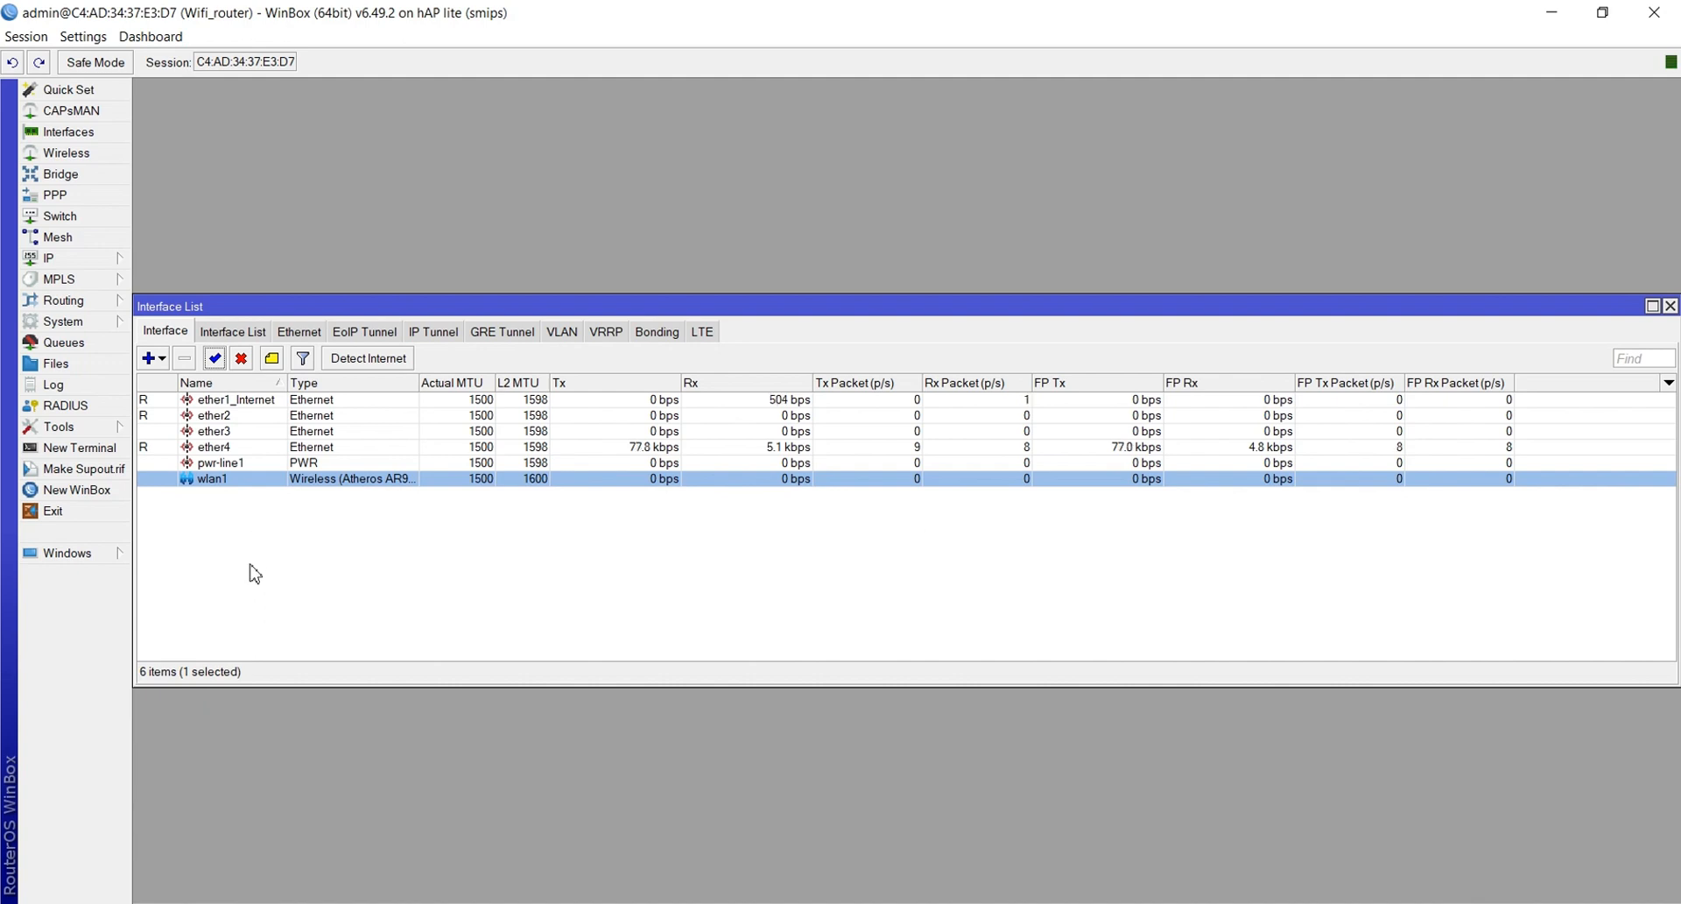
{"action": "double_click", "coordinate": [229, 480]}
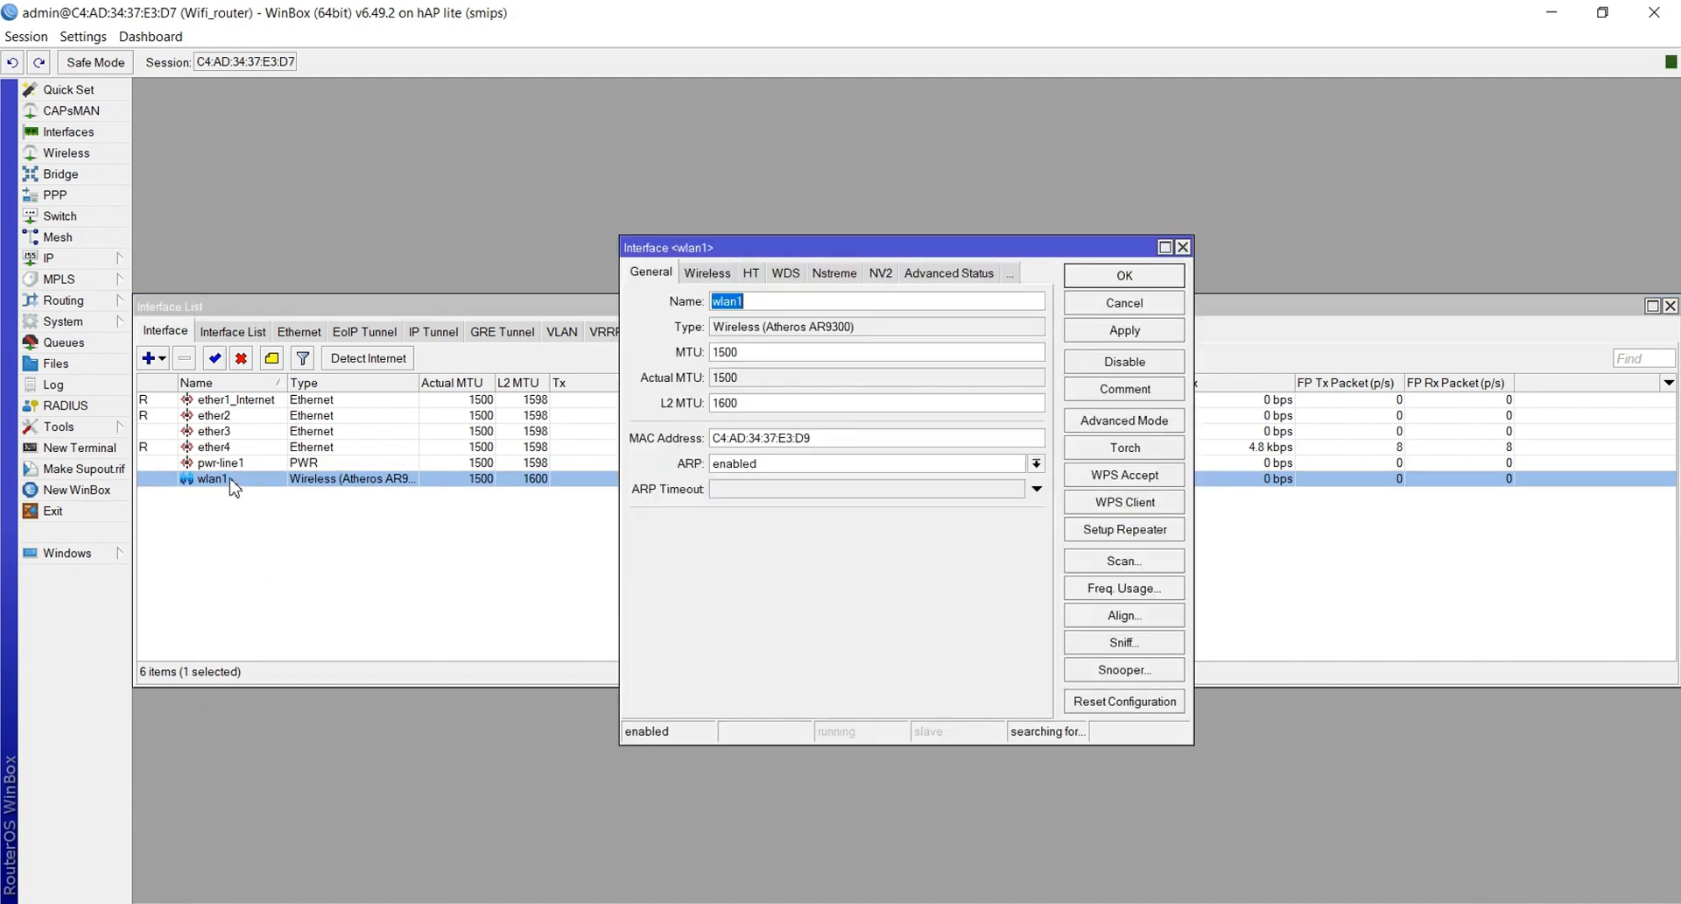
{"action": "left_click", "coordinate": [795, 301]}
{"action": "type", "text": "-Wireless"}
{"action": "left_click", "coordinate": [1086, 337]}
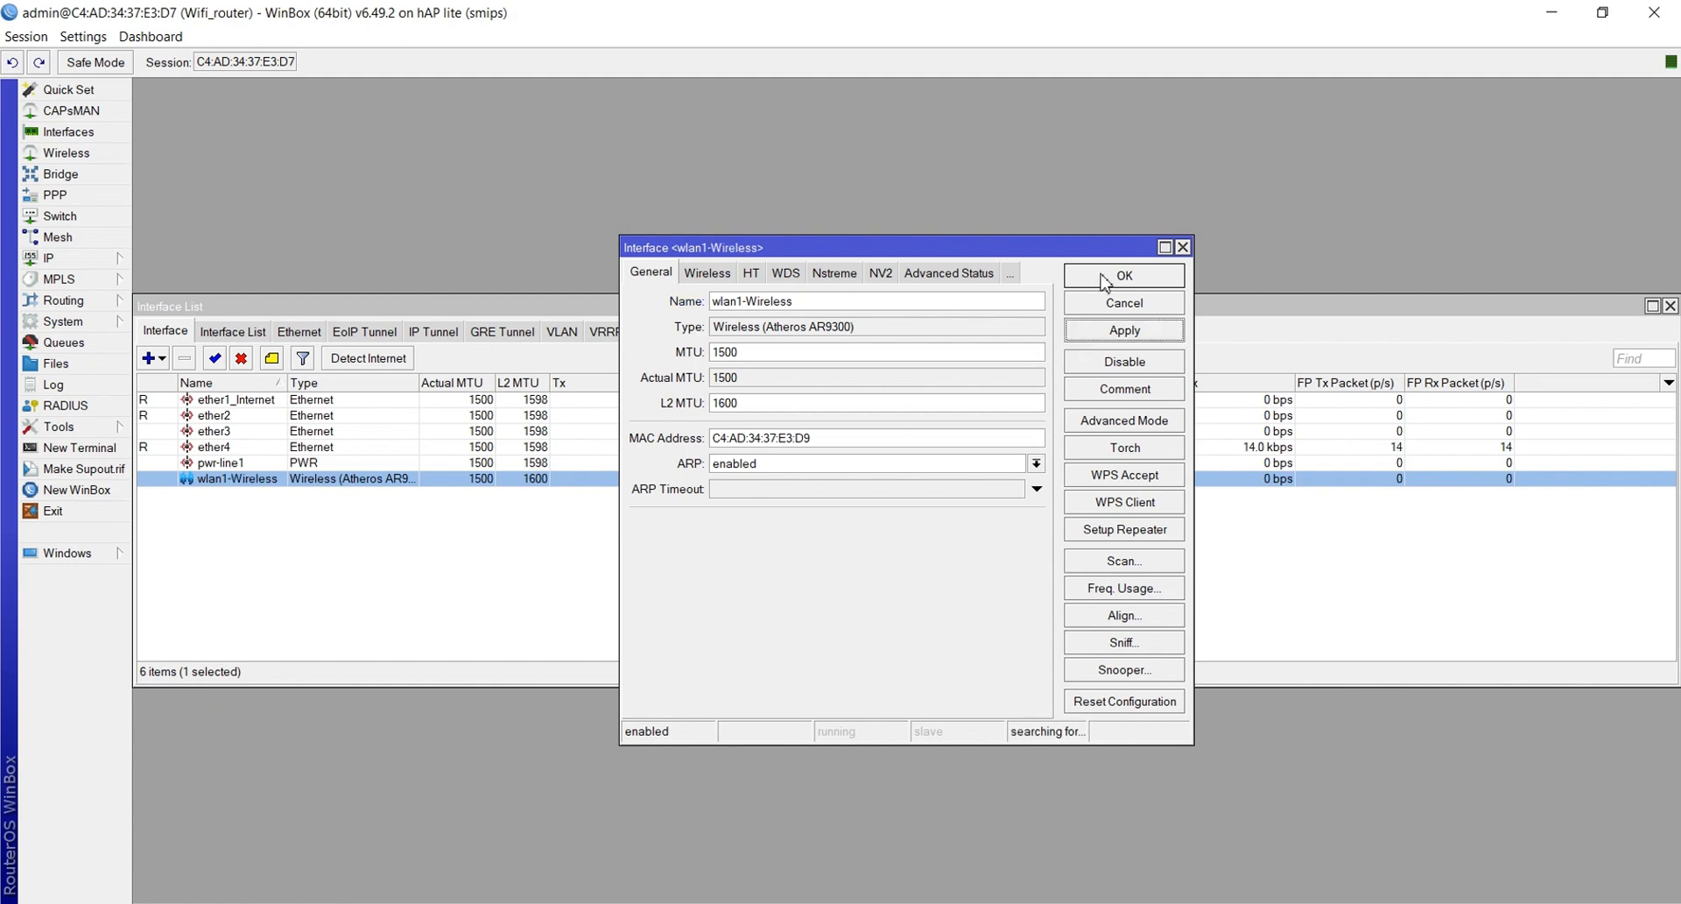
{"action": "left_click", "coordinate": [1105, 277]}
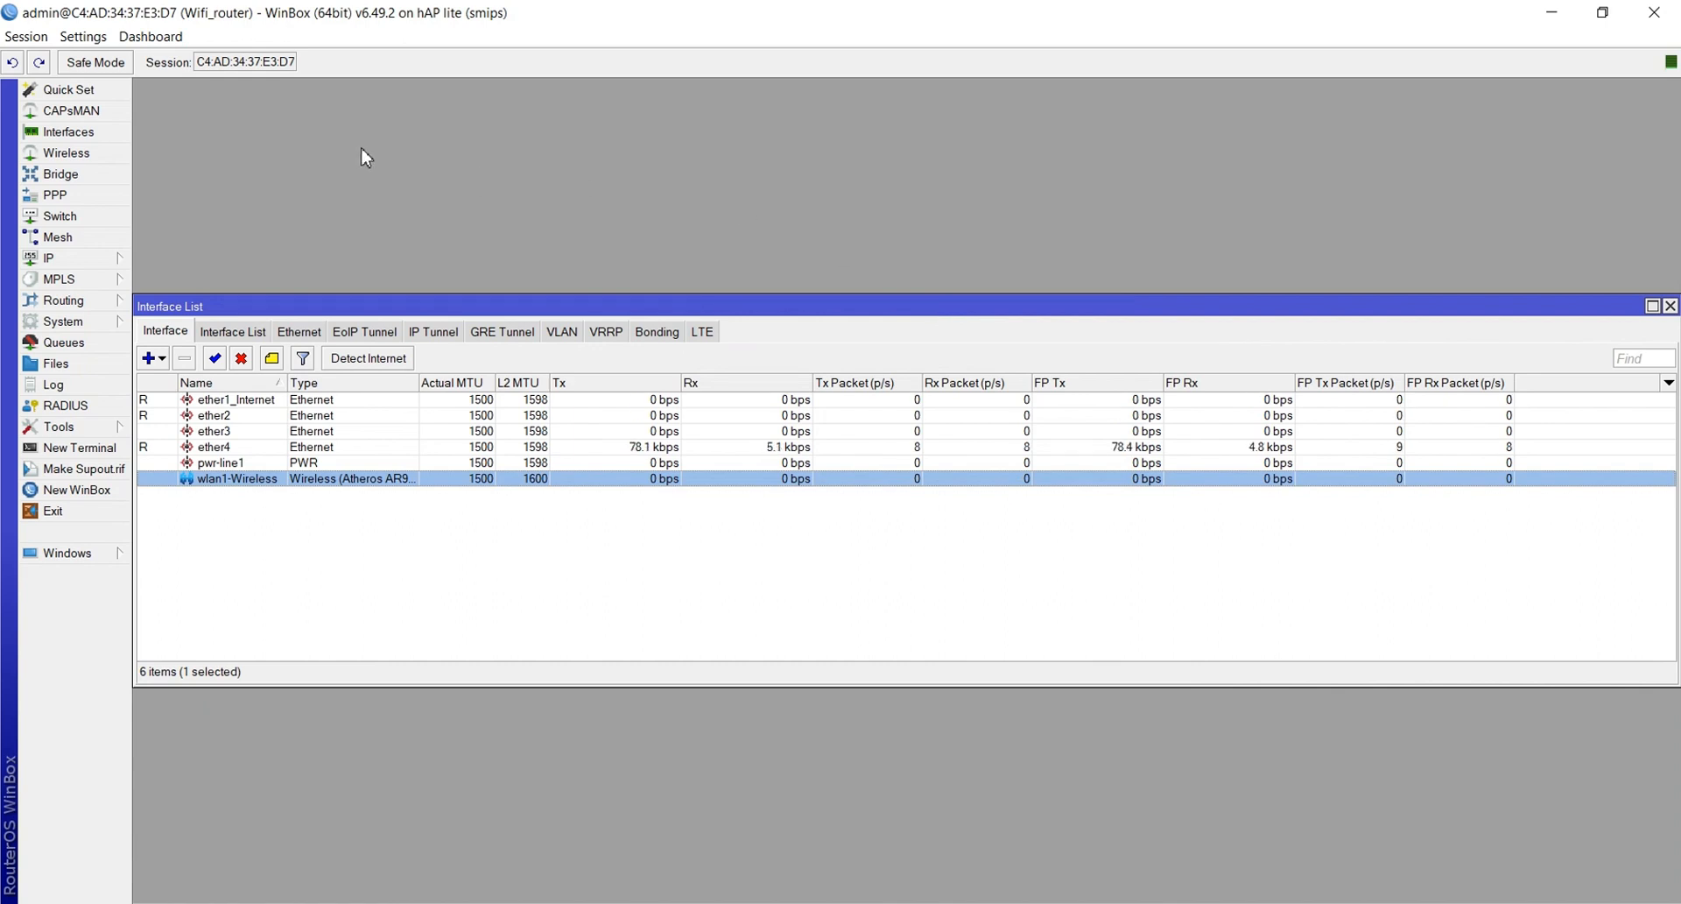
{"action": "left_click", "coordinate": [70, 153]}
{"action": "left_click", "coordinate": [72, 138]}
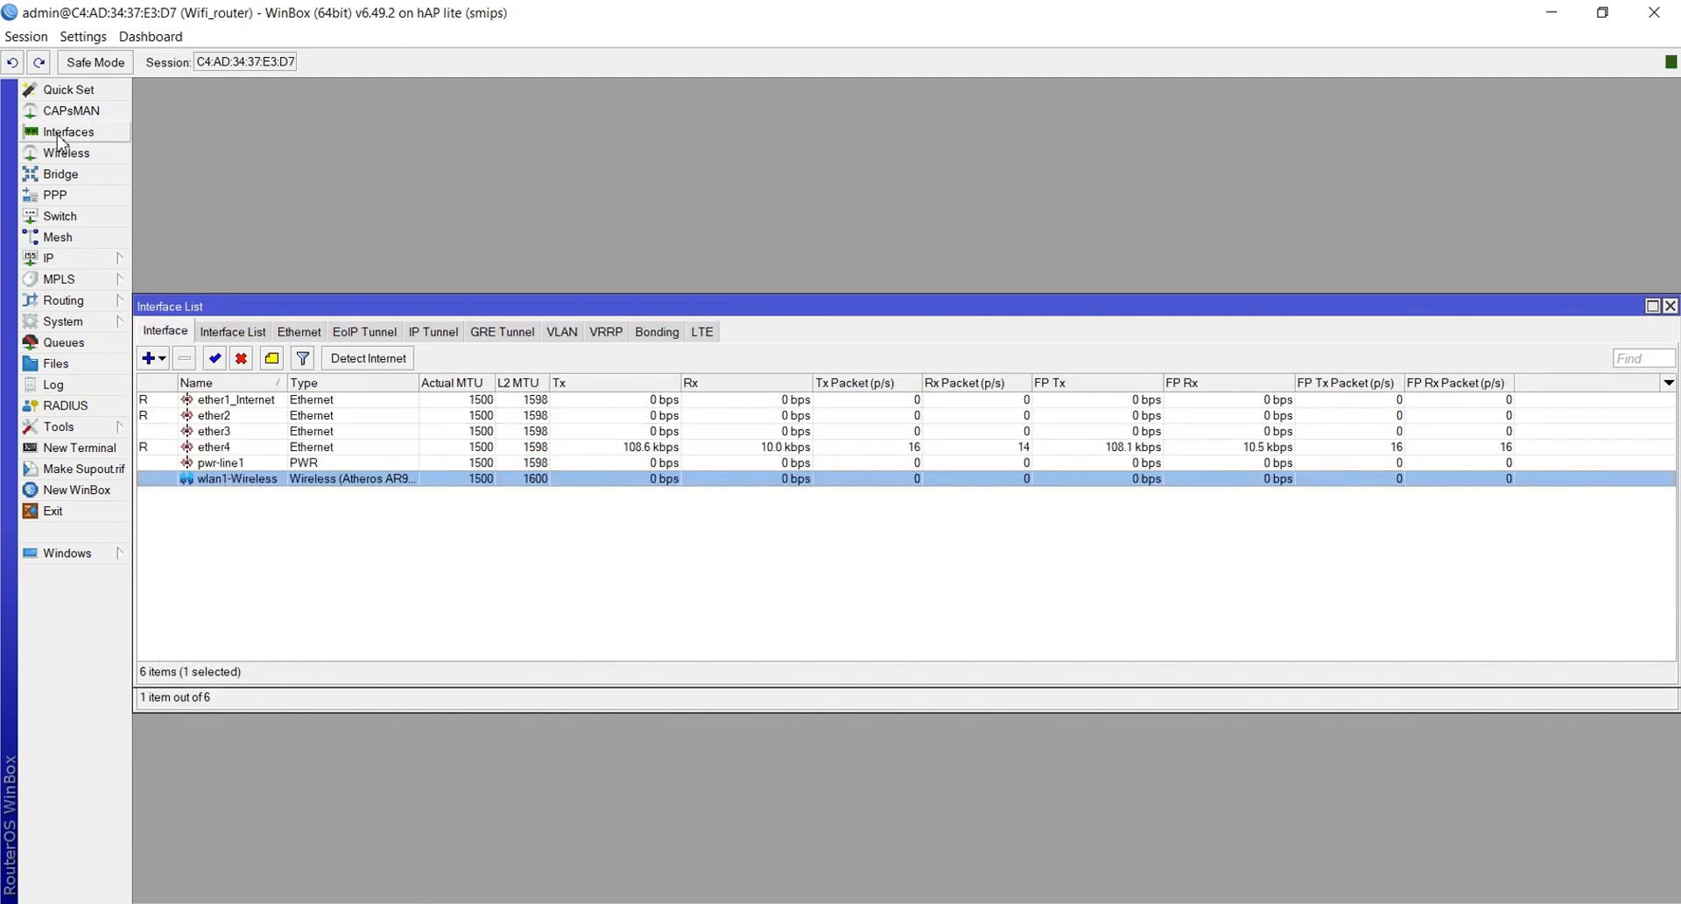
Create VLAN vlan1-siswa with VLAN ID 10 on interface ether2
{"action": "left_click", "coordinate": [564, 336]}
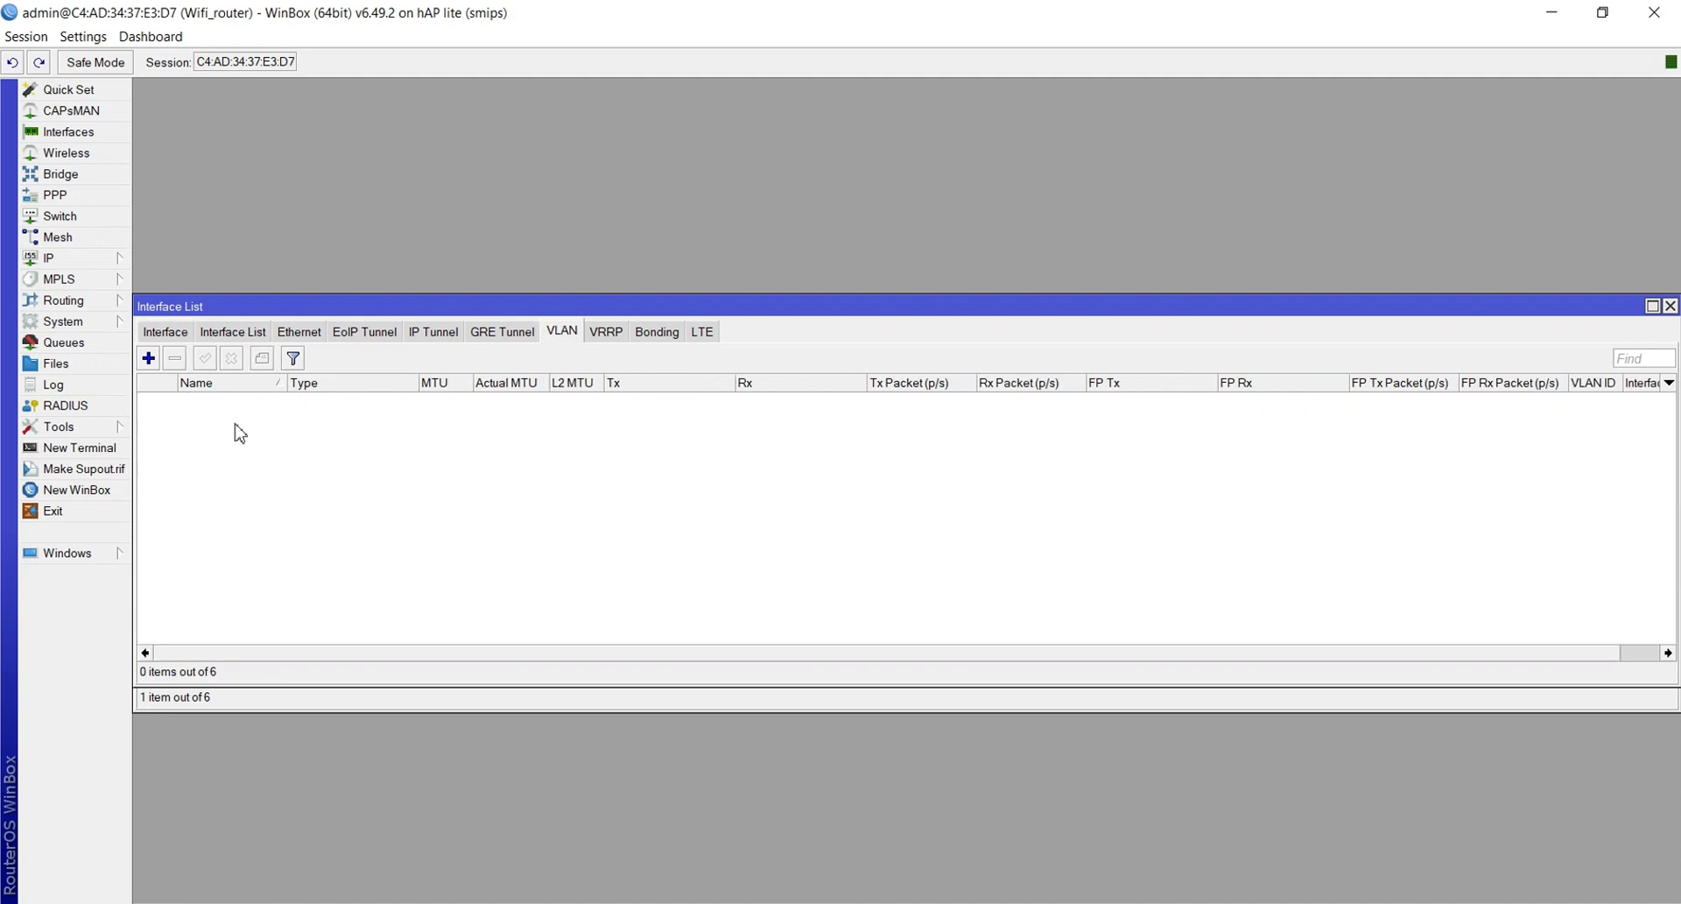
{"action": "left_click", "coordinate": [147, 358]}
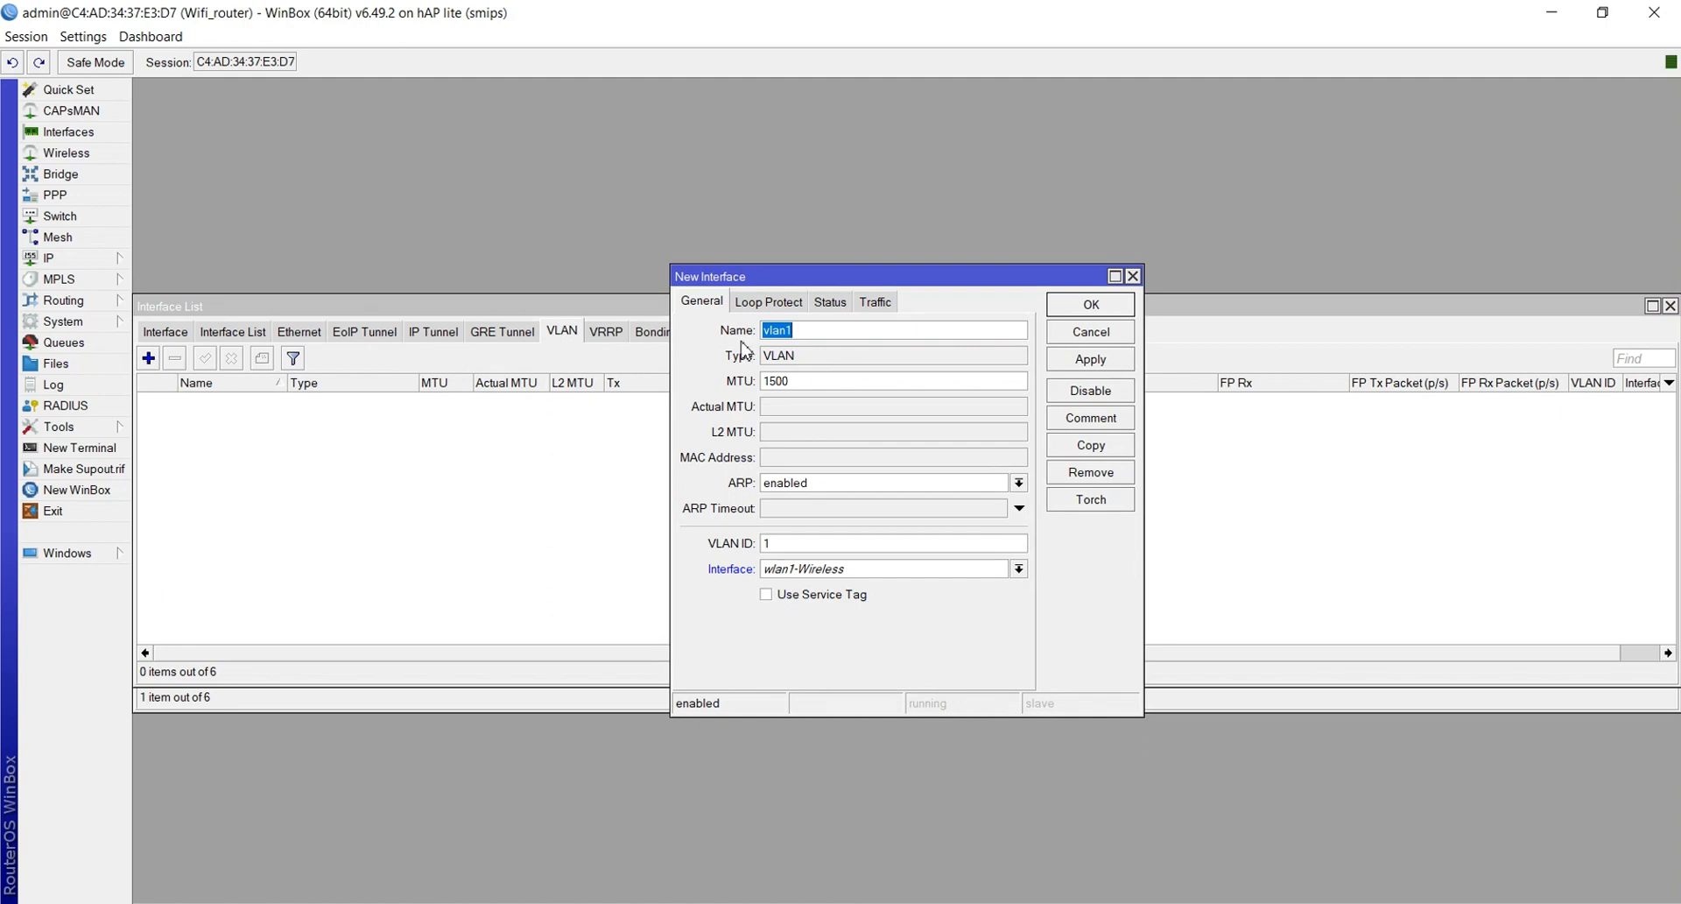
{"action": "left_click", "coordinate": [821, 332]}
{"action": "type", "text": "-sisw"}
{"action": "type", "text": "a"}
{"action": "type", "text": "0"}
{"action": "left_click", "coordinate": [798, 571]}
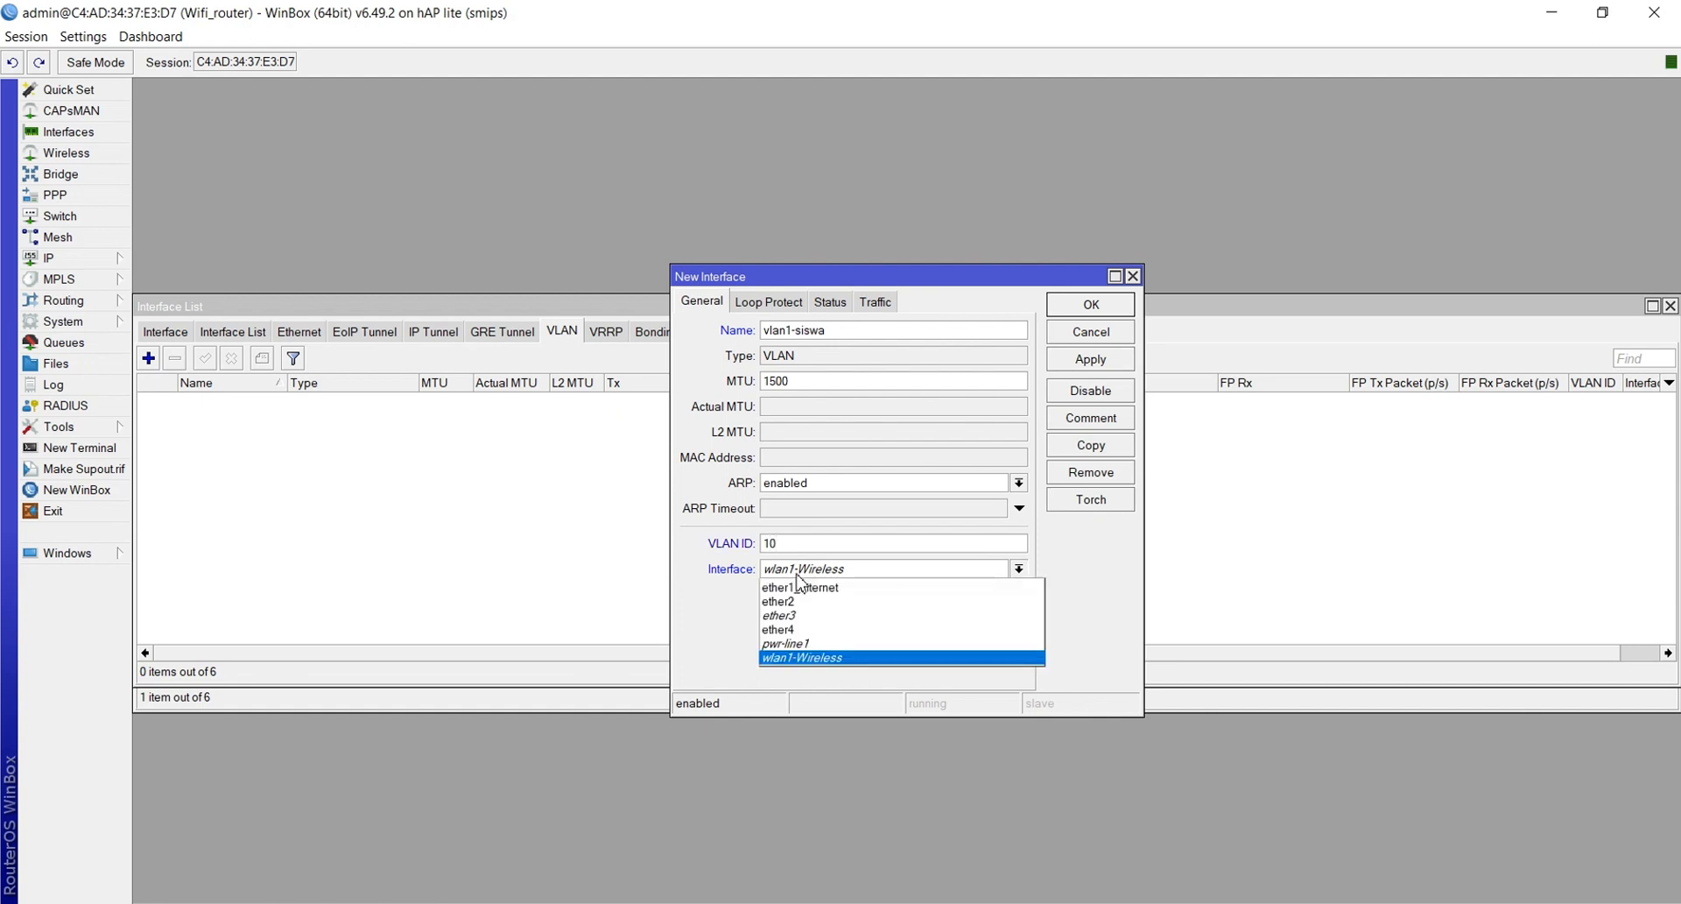
{"action": "left_click", "coordinate": [799, 603]}
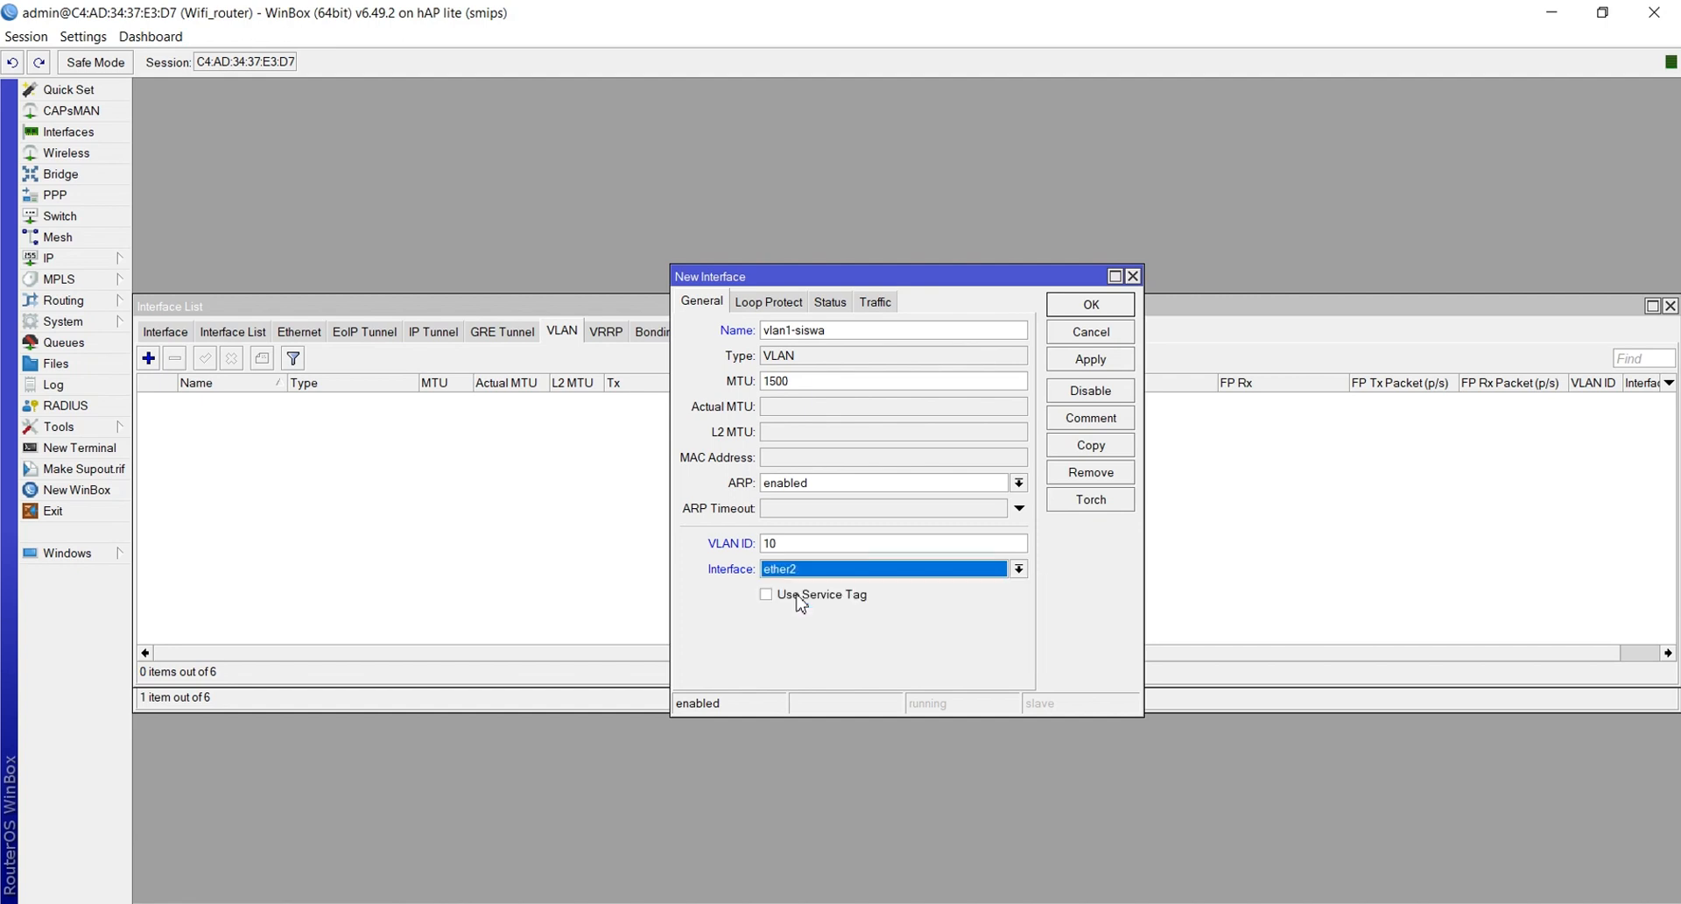
{"action": "left_click", "coordinate": [1090, 360]}
{"action": "left_click", "coordinate": [1090, 360]}
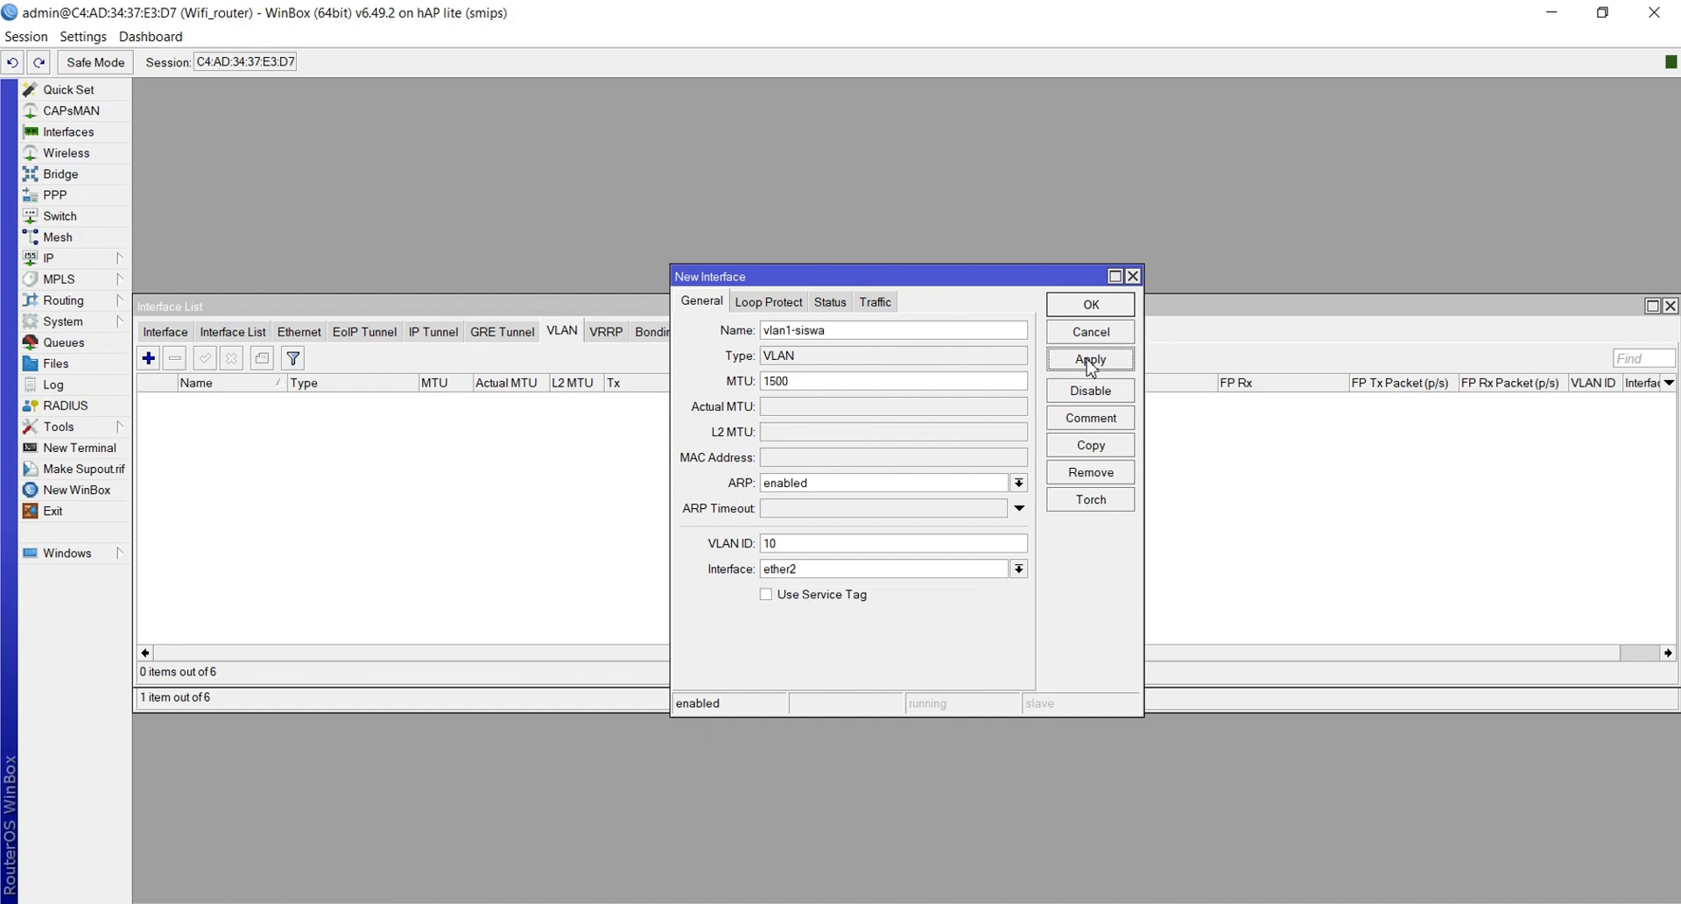
{"action": "left_click", "coordinate": [1095, 306]}
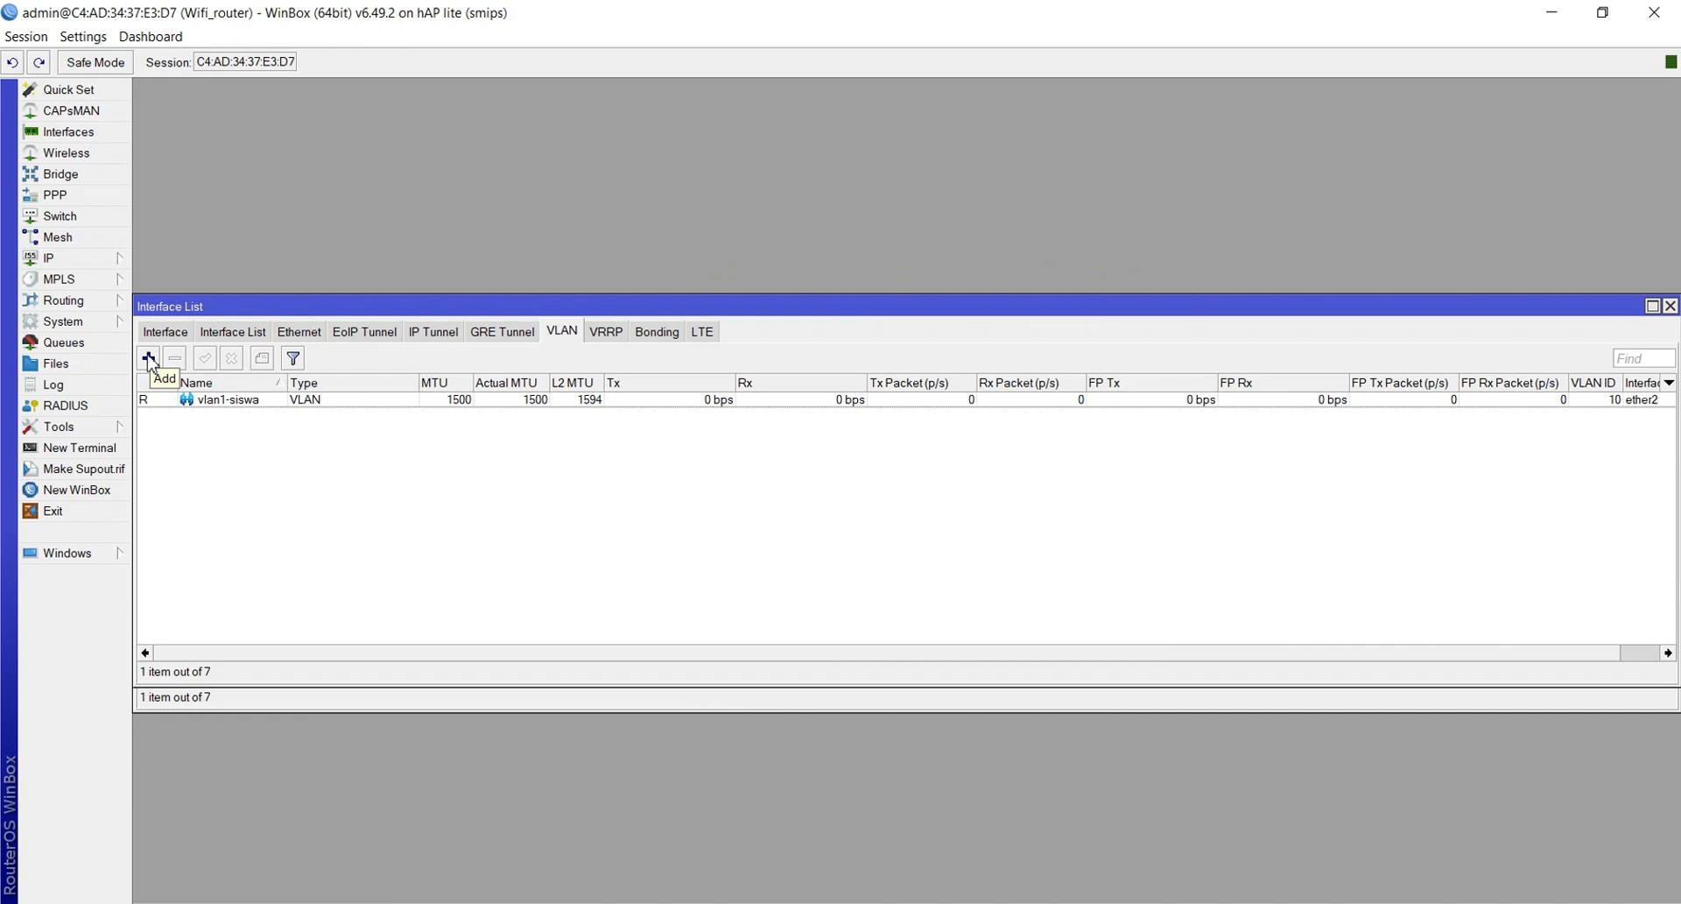
Create VLAN vlan2-guru with VLAN ID 20 on interface ether2
{"action": "left_click", "coordinate": [149, 359]}
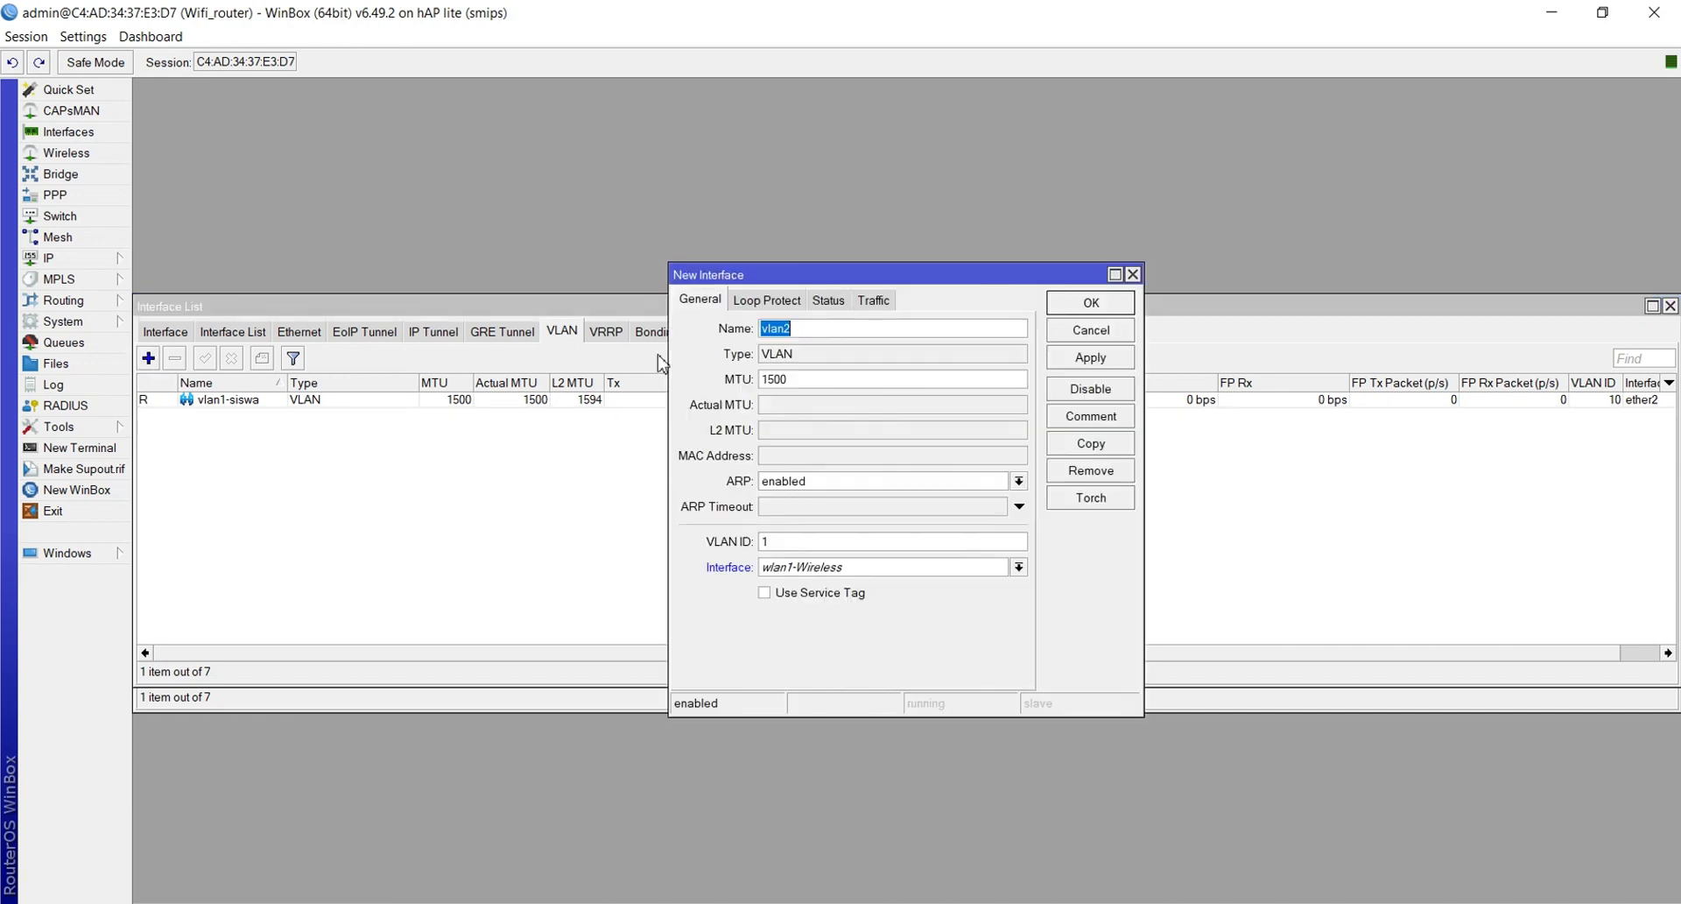
{"action": "left_click", "coordinate": [832, 325]}
{"action": "type", "text": "-guru"}
{"action": "left_click", "coordinate": [793, 544]}
{"action": "key", "text": "BackSpace"}
{"action": "type", "text": "20"}
{"action": "left_click", "coordinate": [786, 564]}
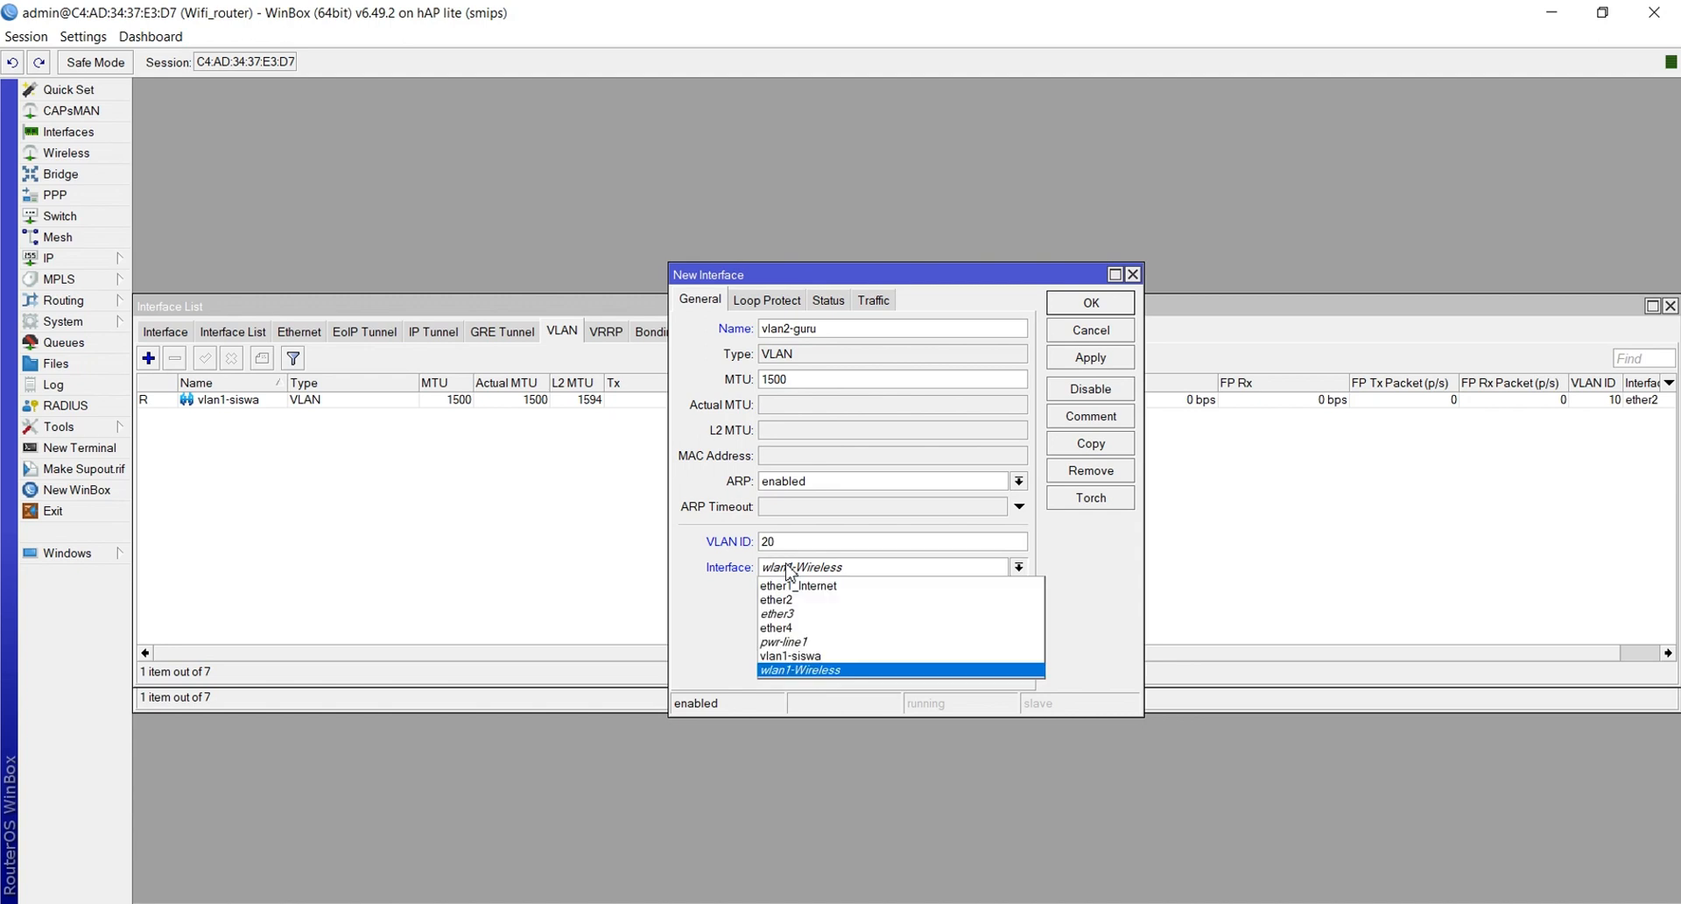
{"action": "left_click", "coordinate": [788, 597]}
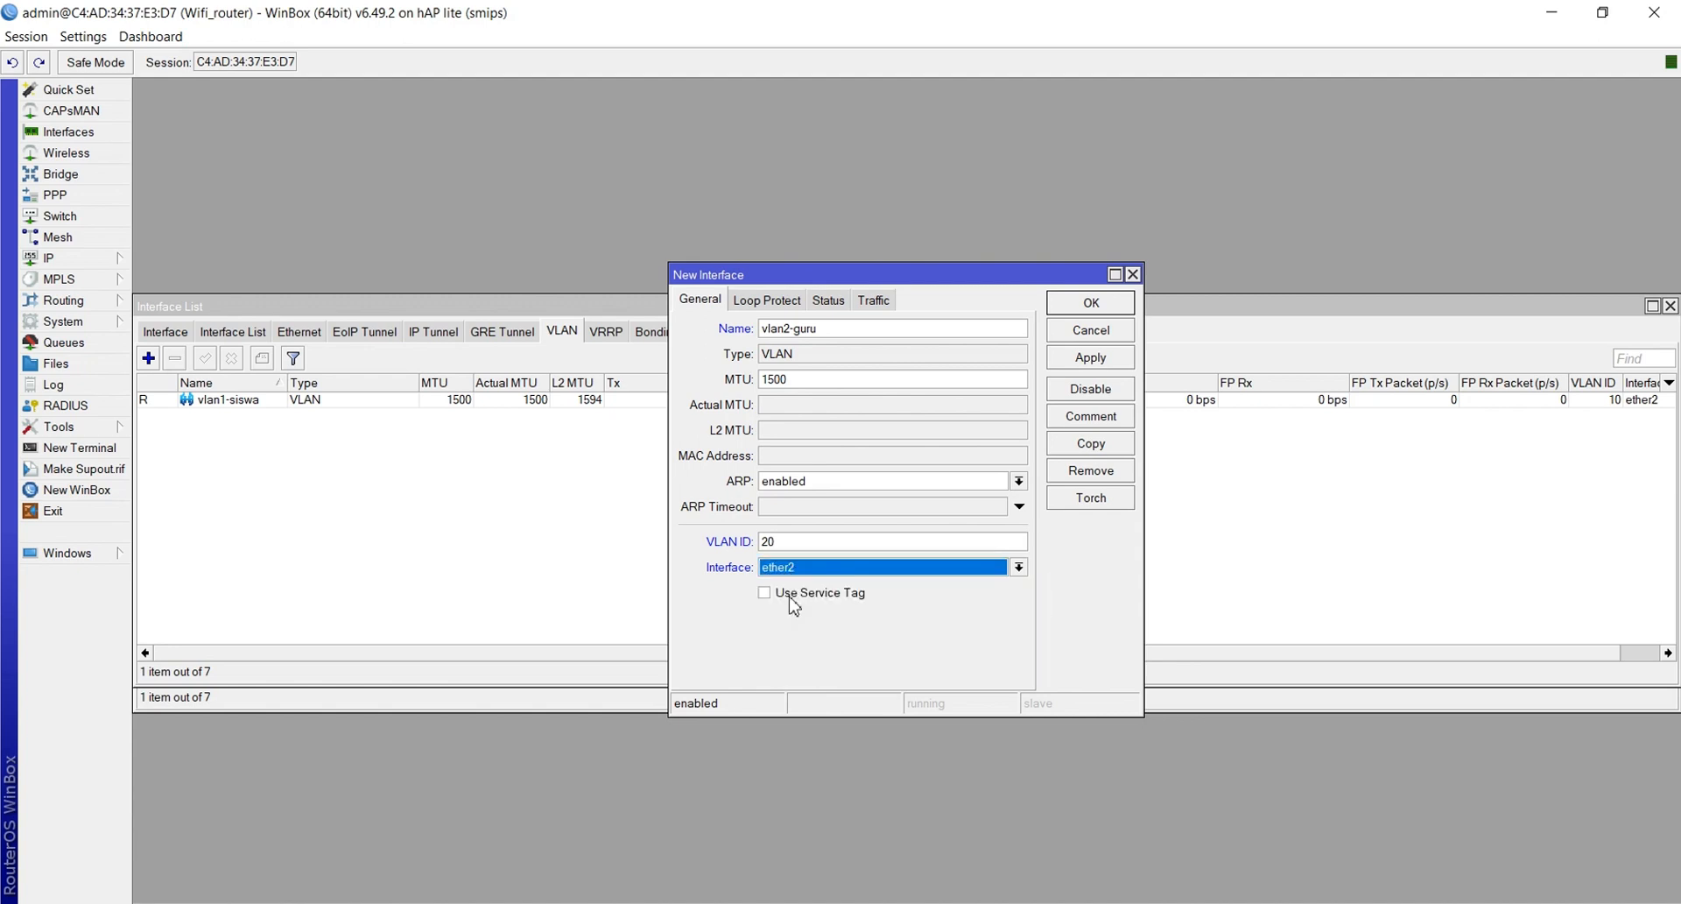
{"action": "left_click", "coordinate": [1082, 359]}
{"action": "left_click", "coordinate": [1070, 302]}
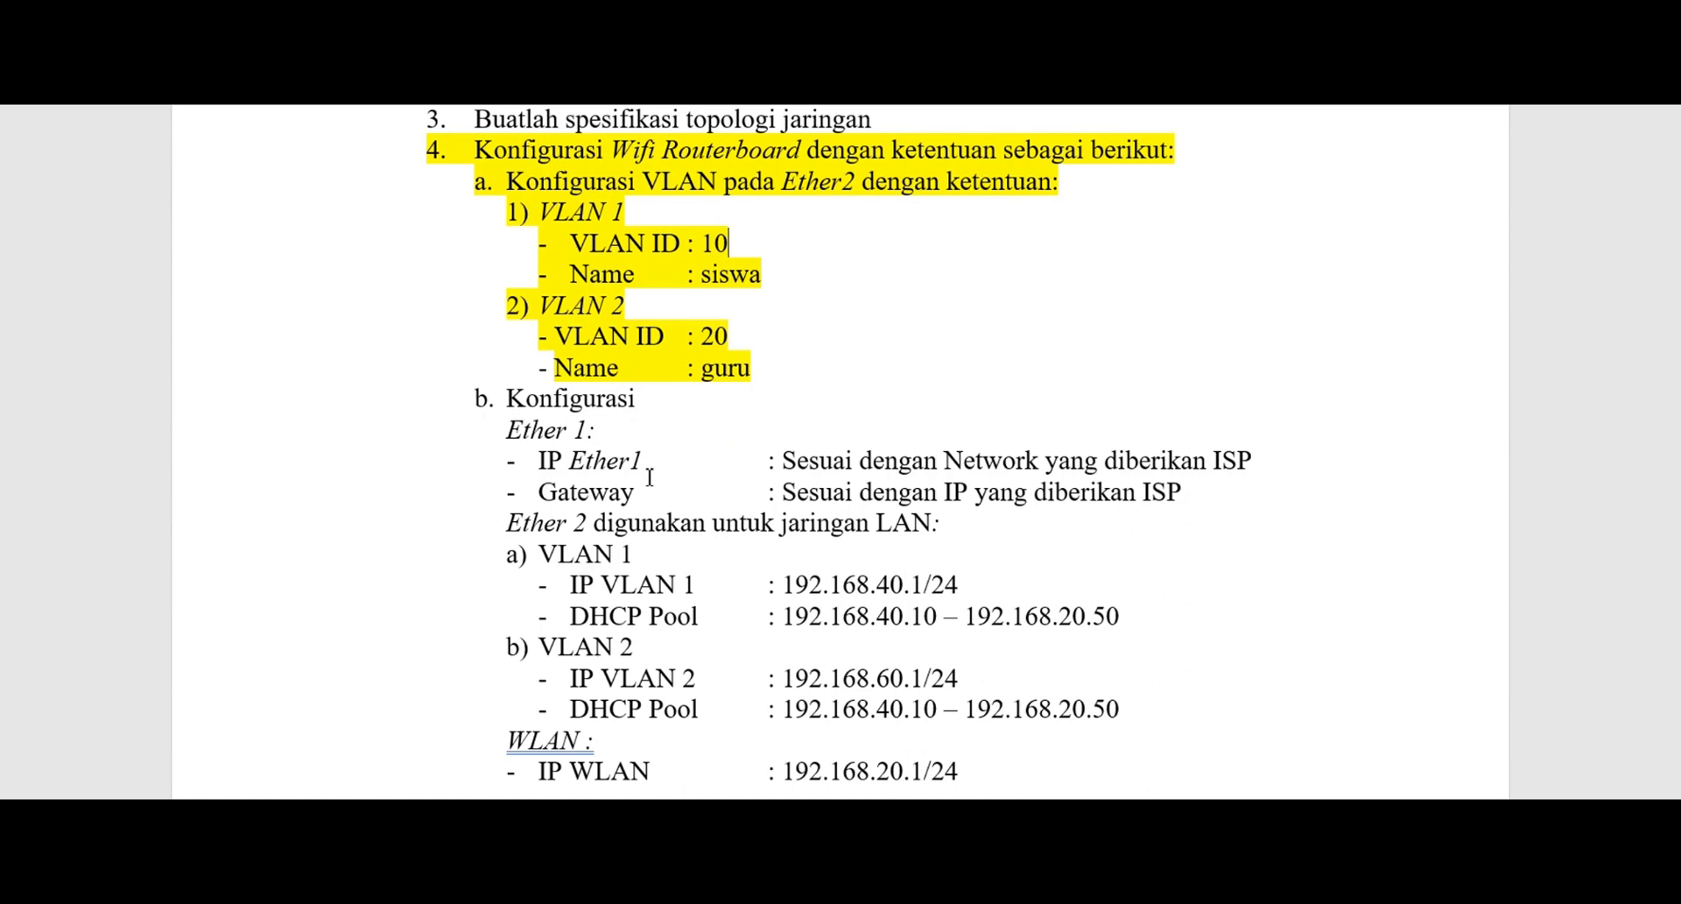
Select the part b lines from 'Konfigurasi' to Gateway and highlight them yellow with Ctrl+Alt+H
{"action": "left_click_drag", "start_coordinate": [484, 395], "coordinate": [457, 455]}
{"action": "left_click_drag", "start_coordinate": [508, 399], "coordinate": [1239, 492]}
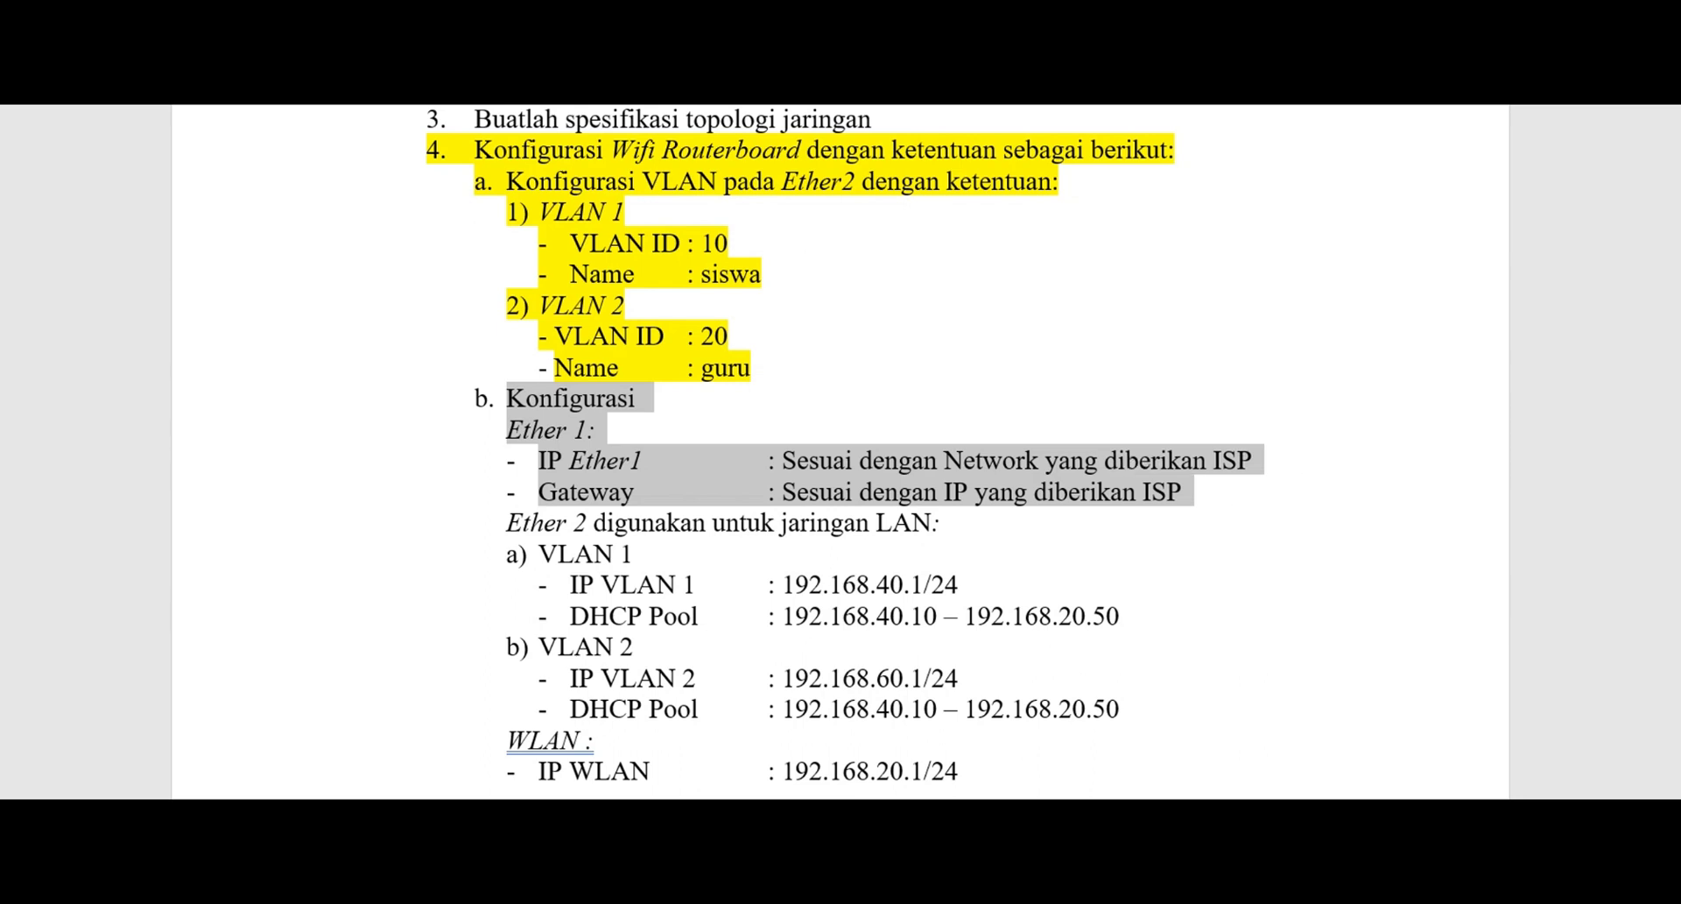
{"action": "key", "text": "ctrl+alt+h"}
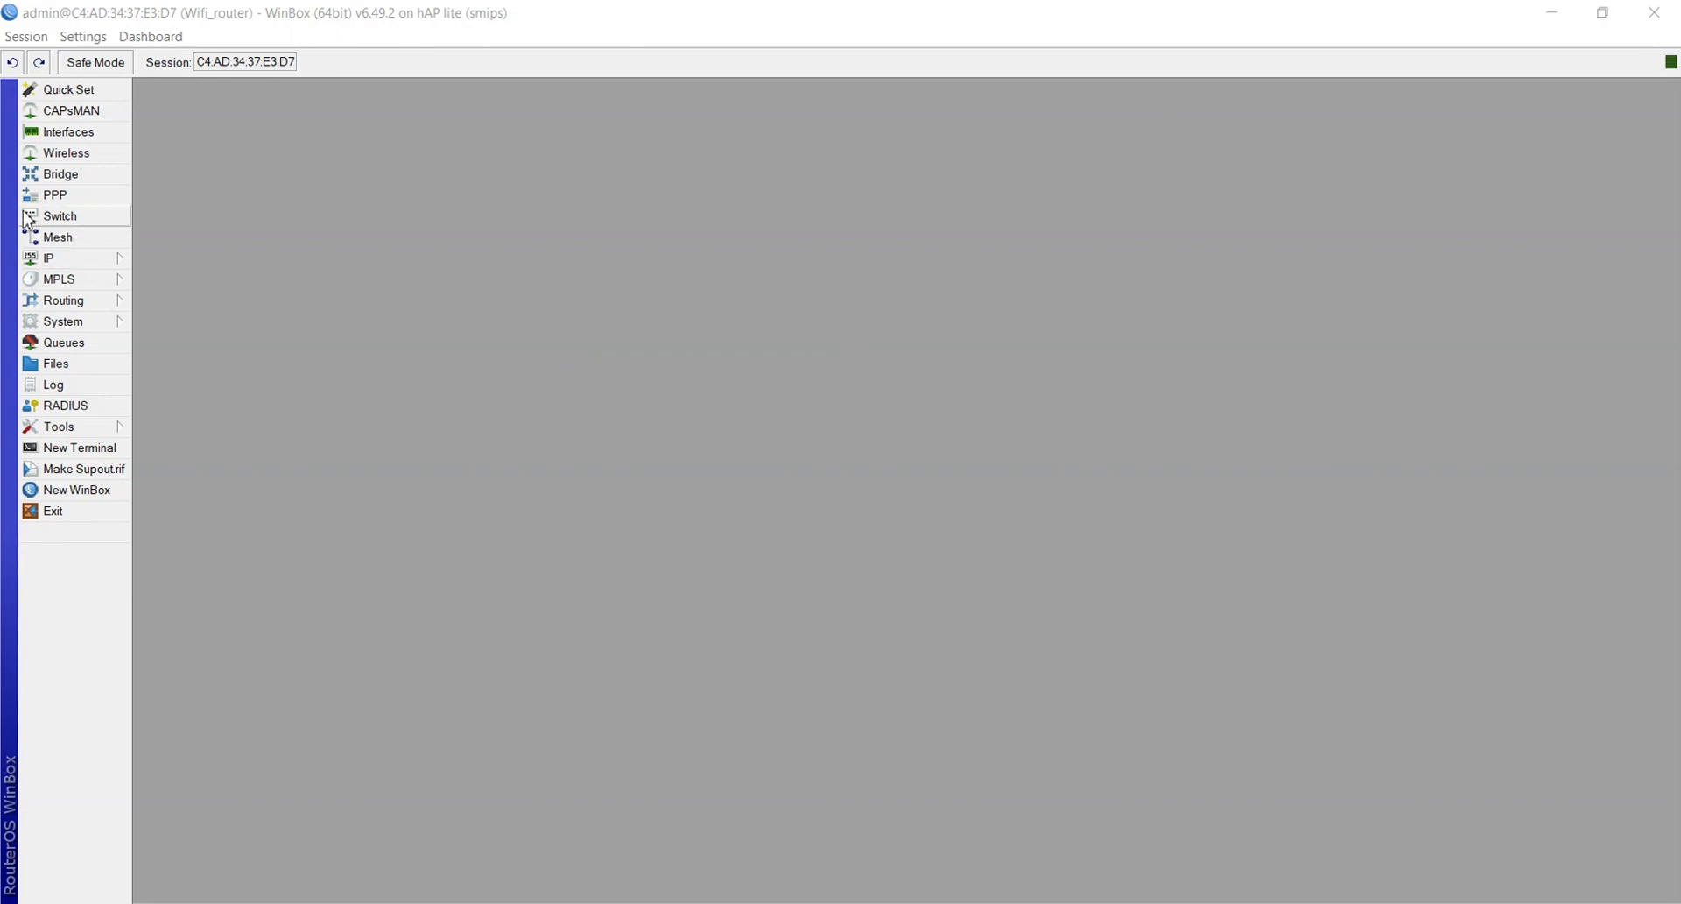
Add a DHCP client on ether1_Internet so the router obtains address 192.168.1.104
{"action": "left_click", "coordinate": [69, 263]}
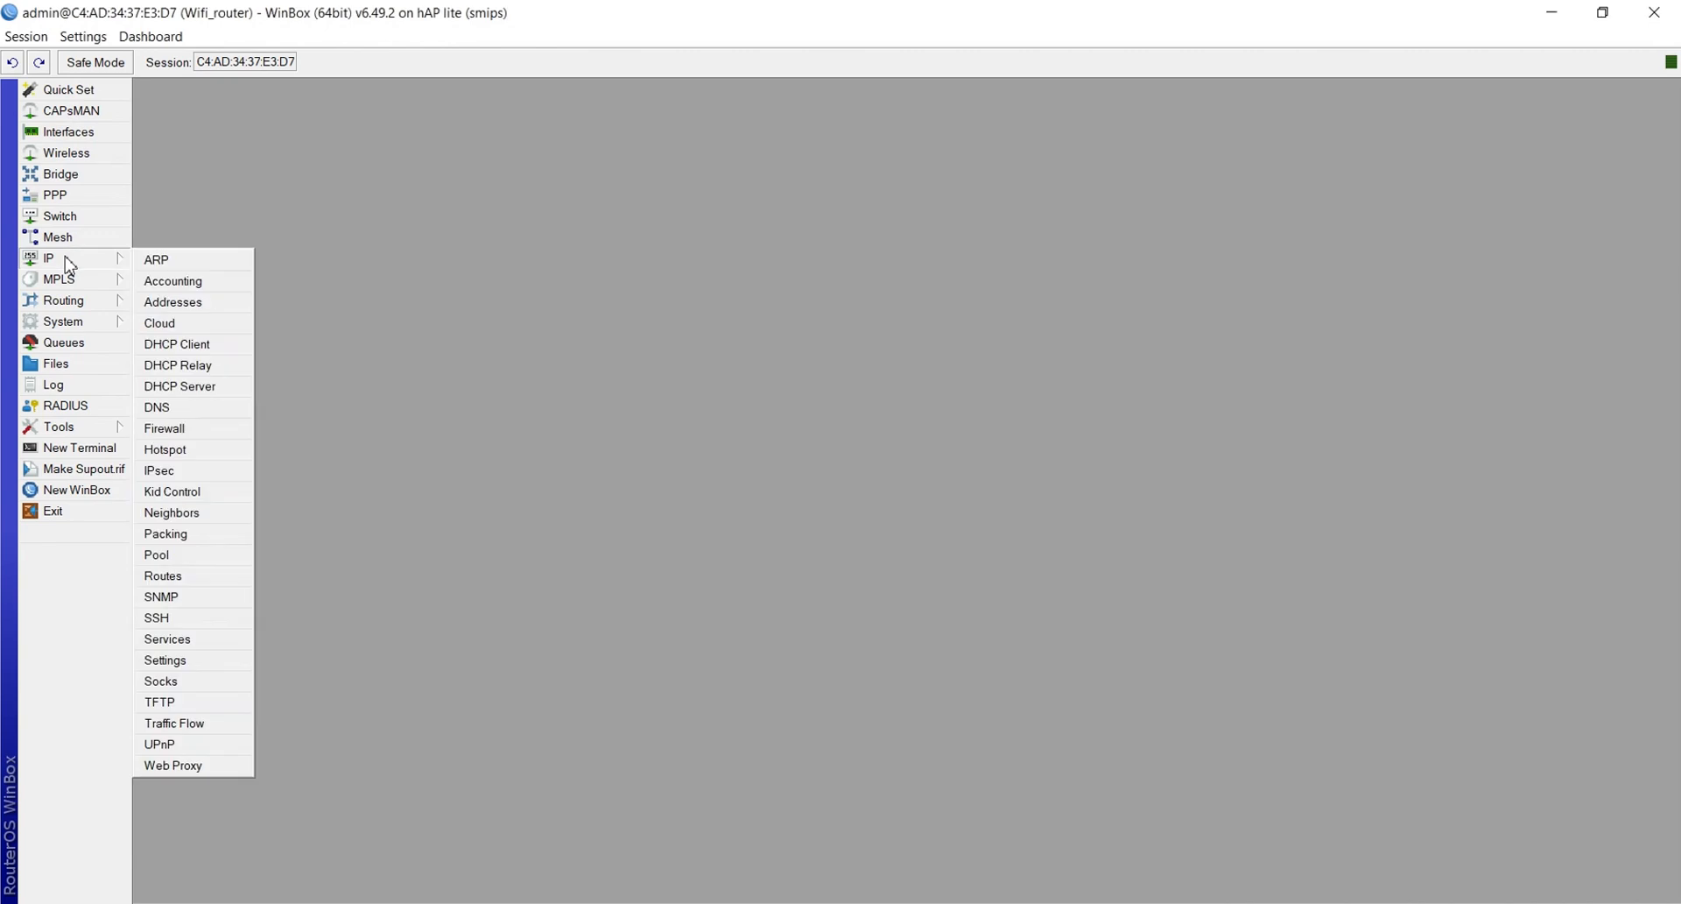
{"action": "left_click", "coordinate": [66, 322]}
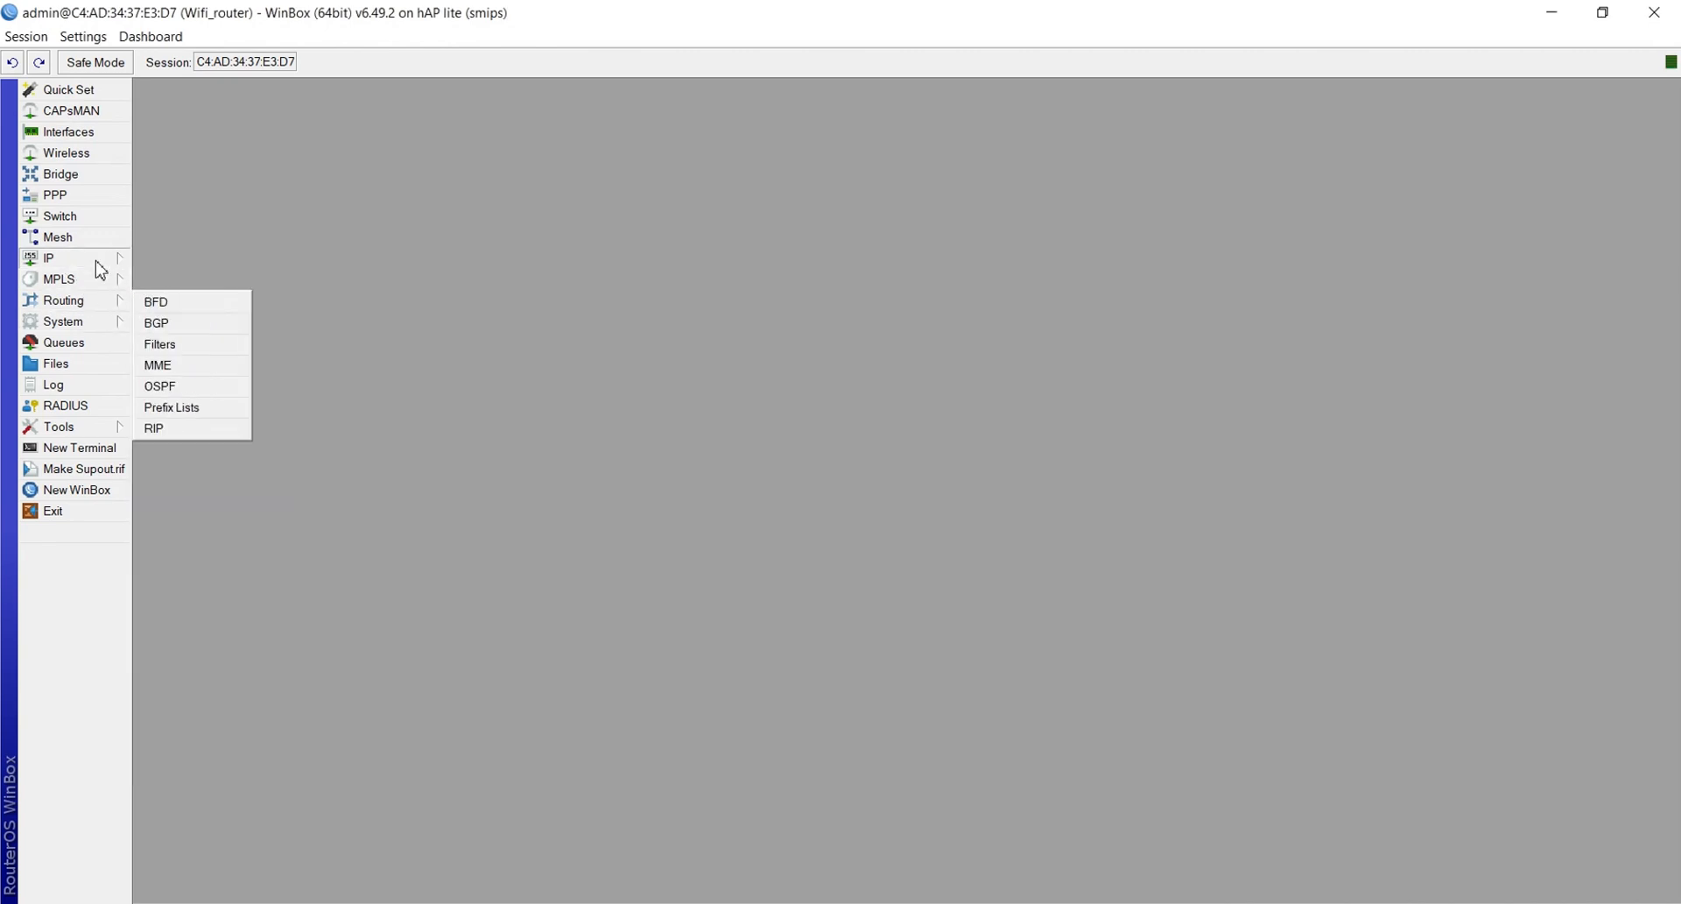
{"action": "mouse_move", "coordinate": [103, 261]}
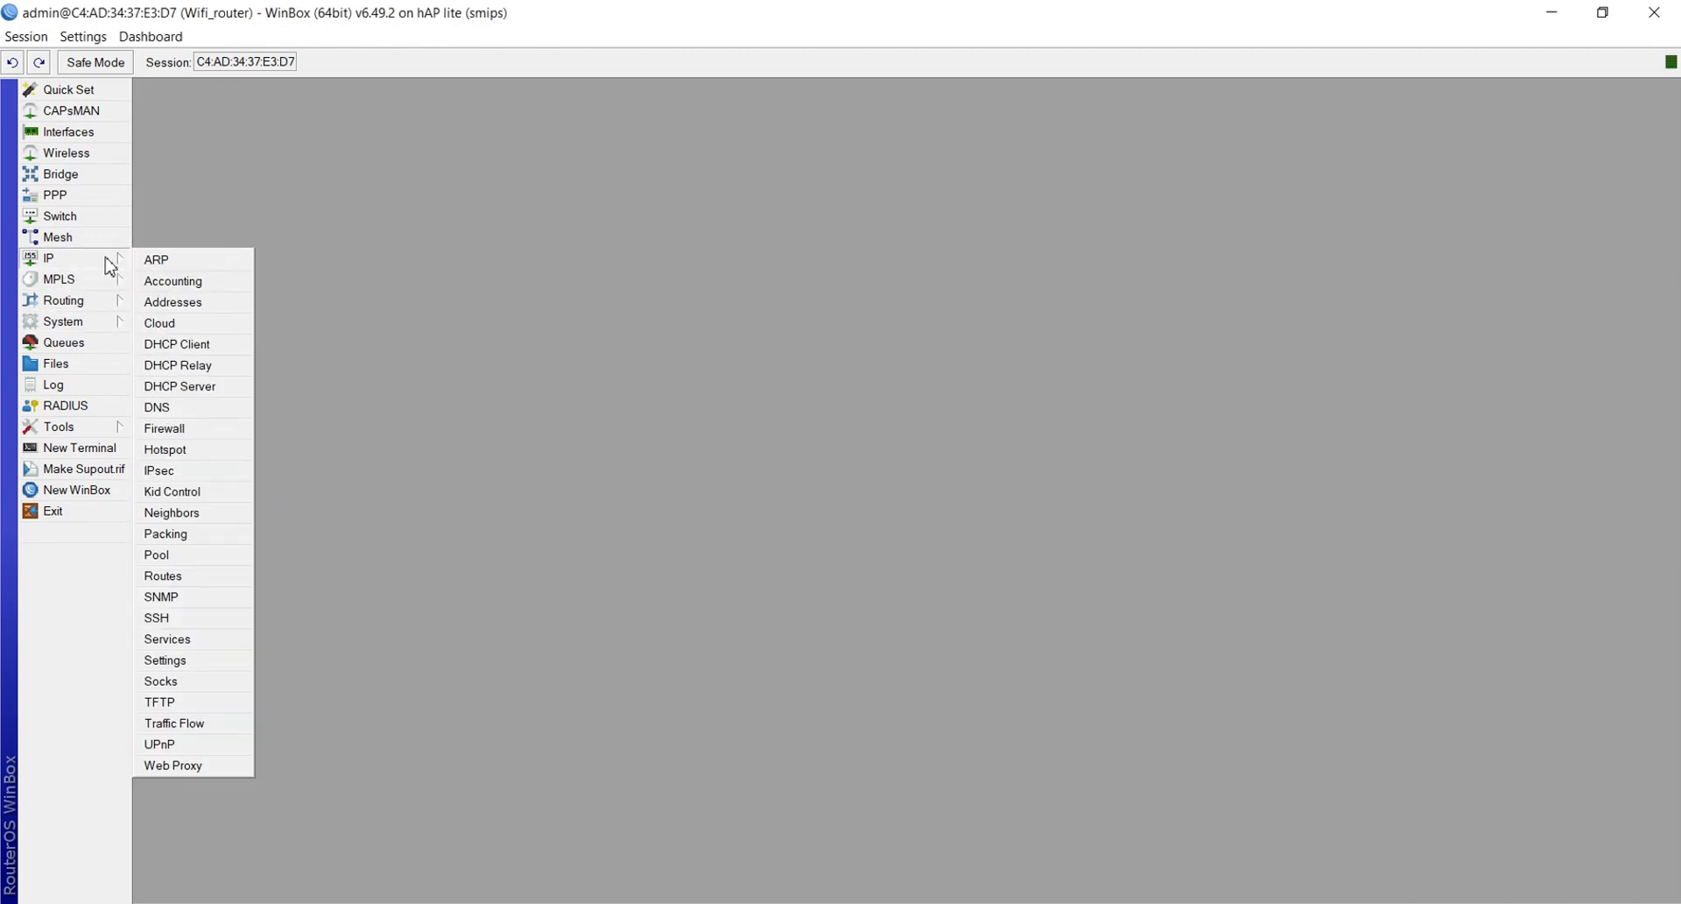
{"action": "left_click", "coordinate": [173, 345]}
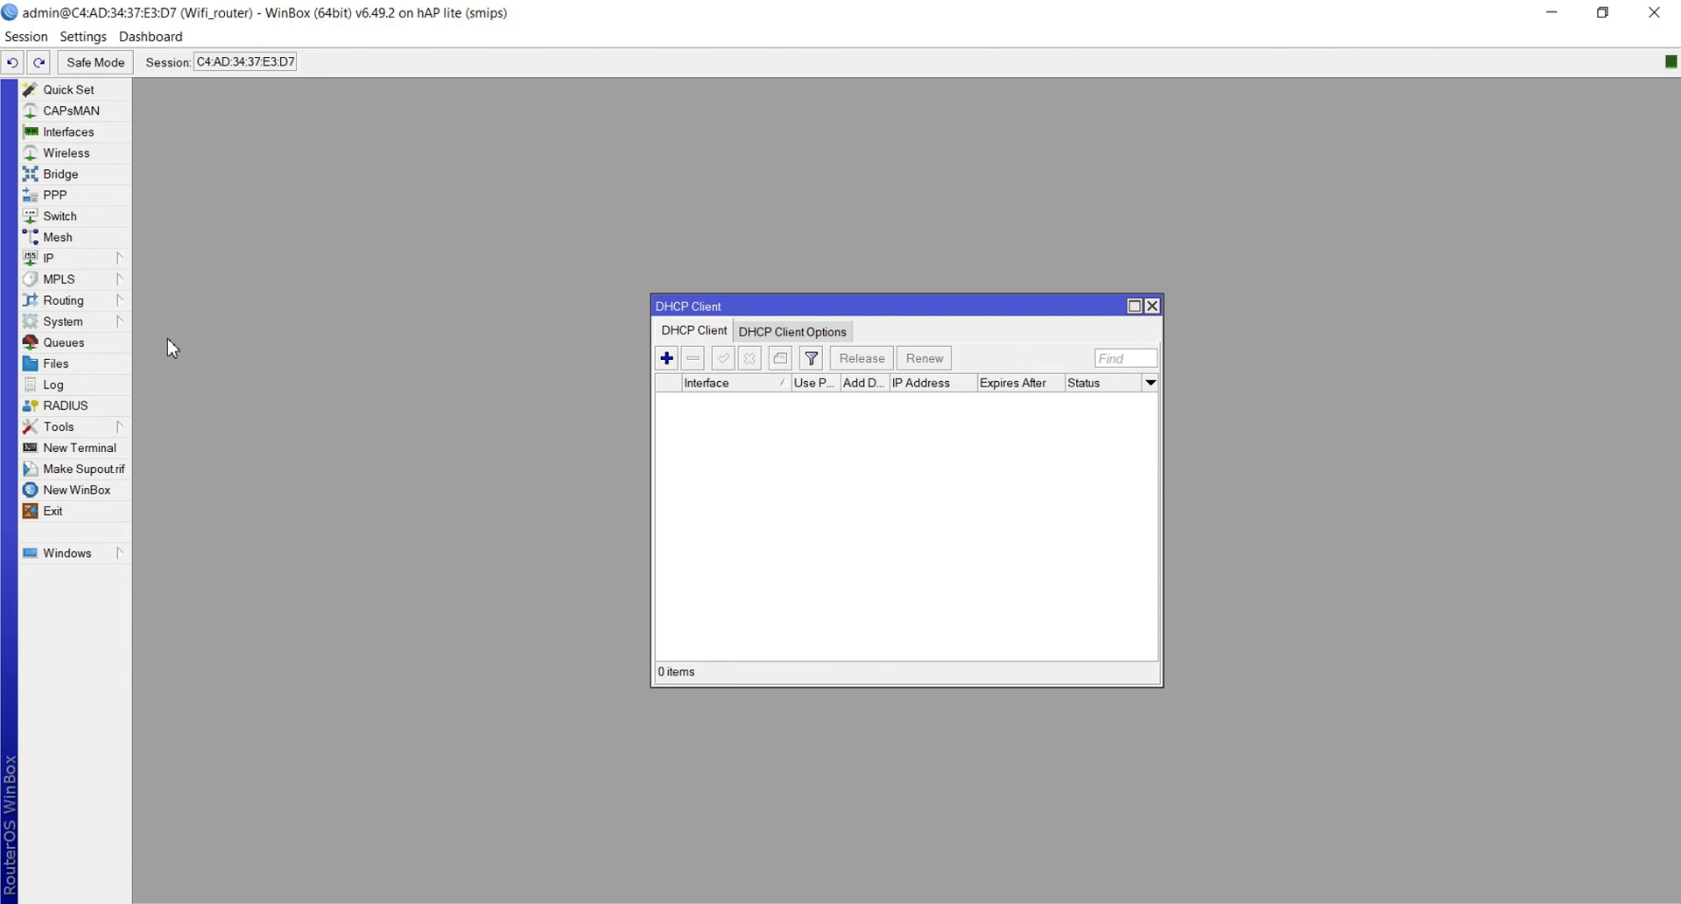
{"action": "left_click", "coordinate": [667, 359]}
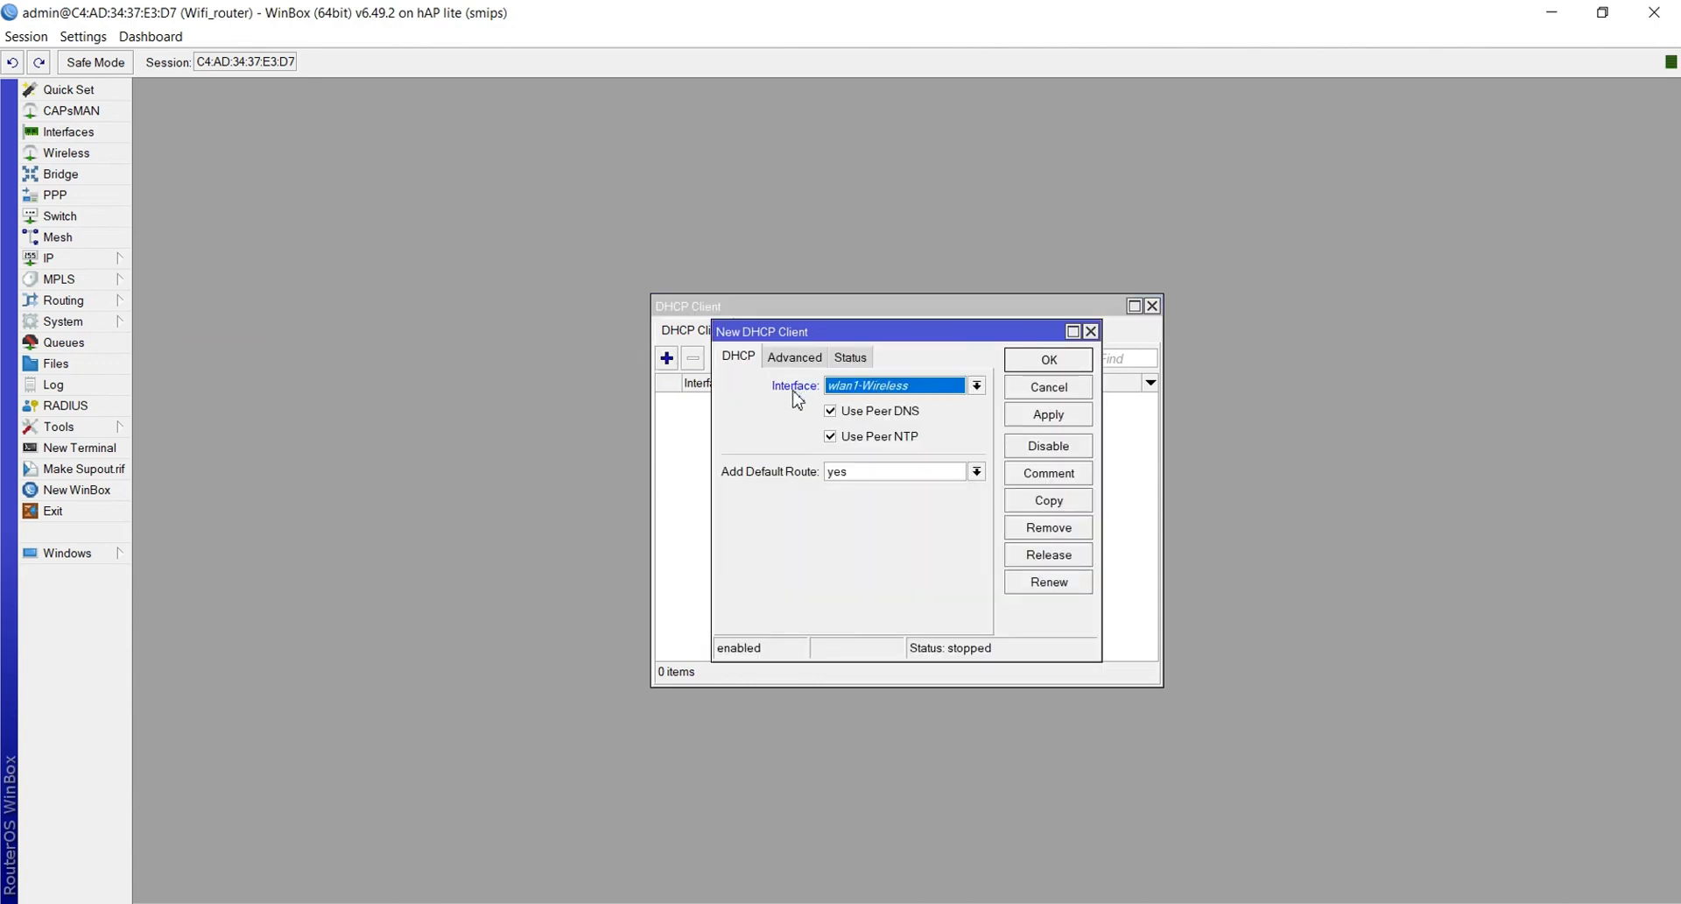
{"action": "left_click", "coordinate": [875, 385]}
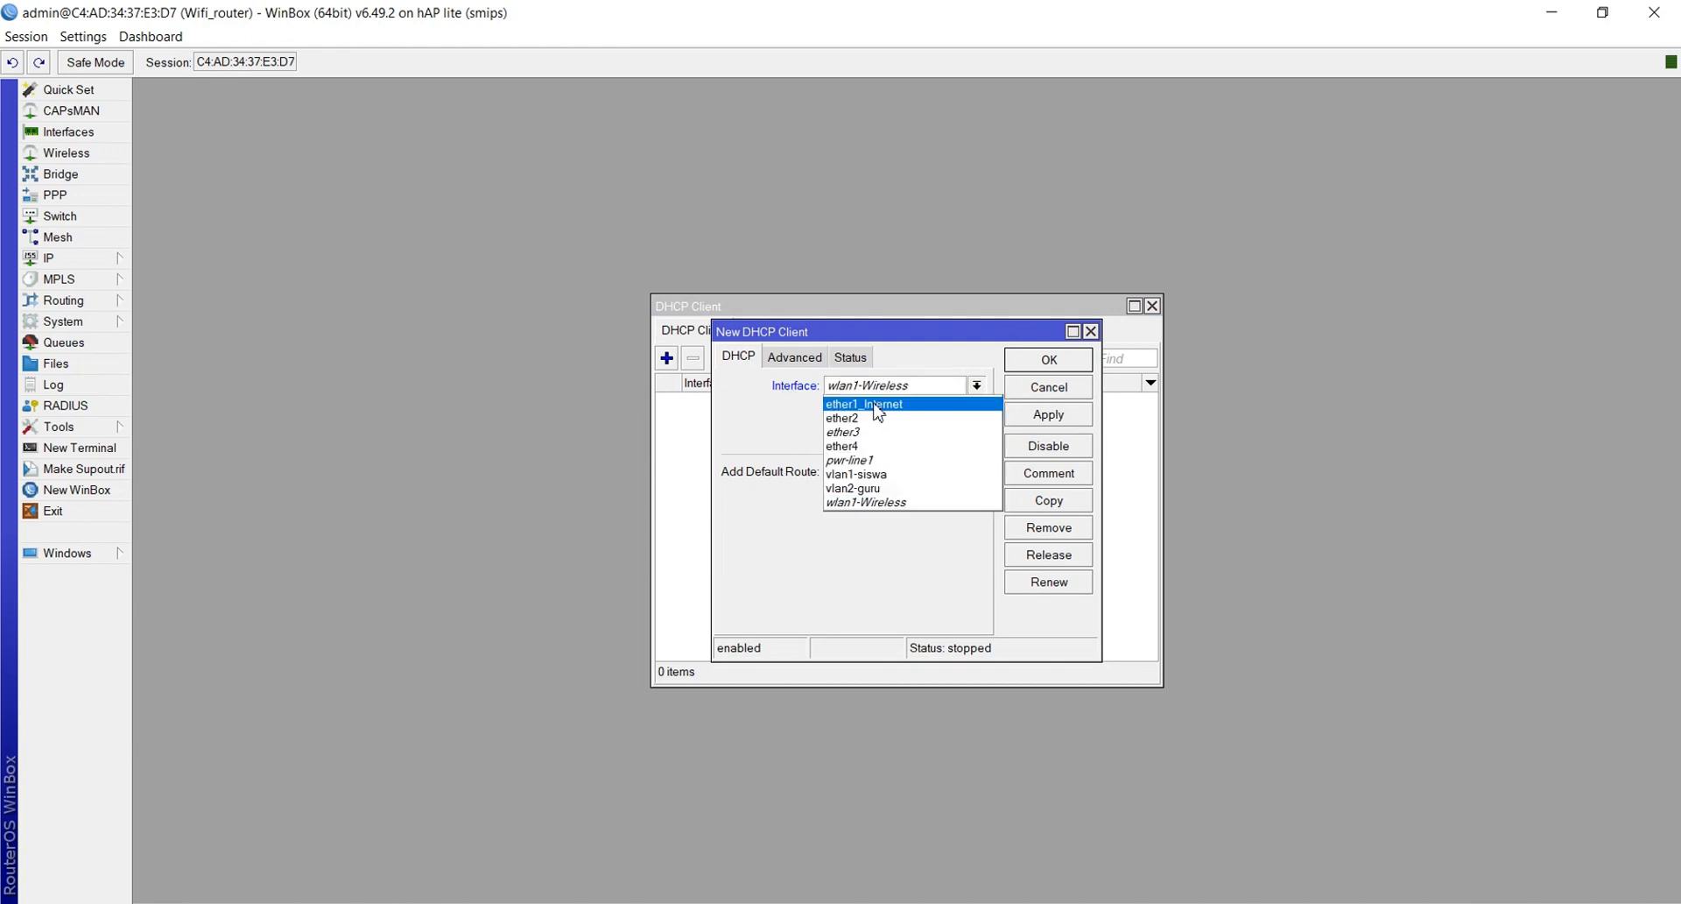
{"action": "left_click", "coordinate": [877, 405]}
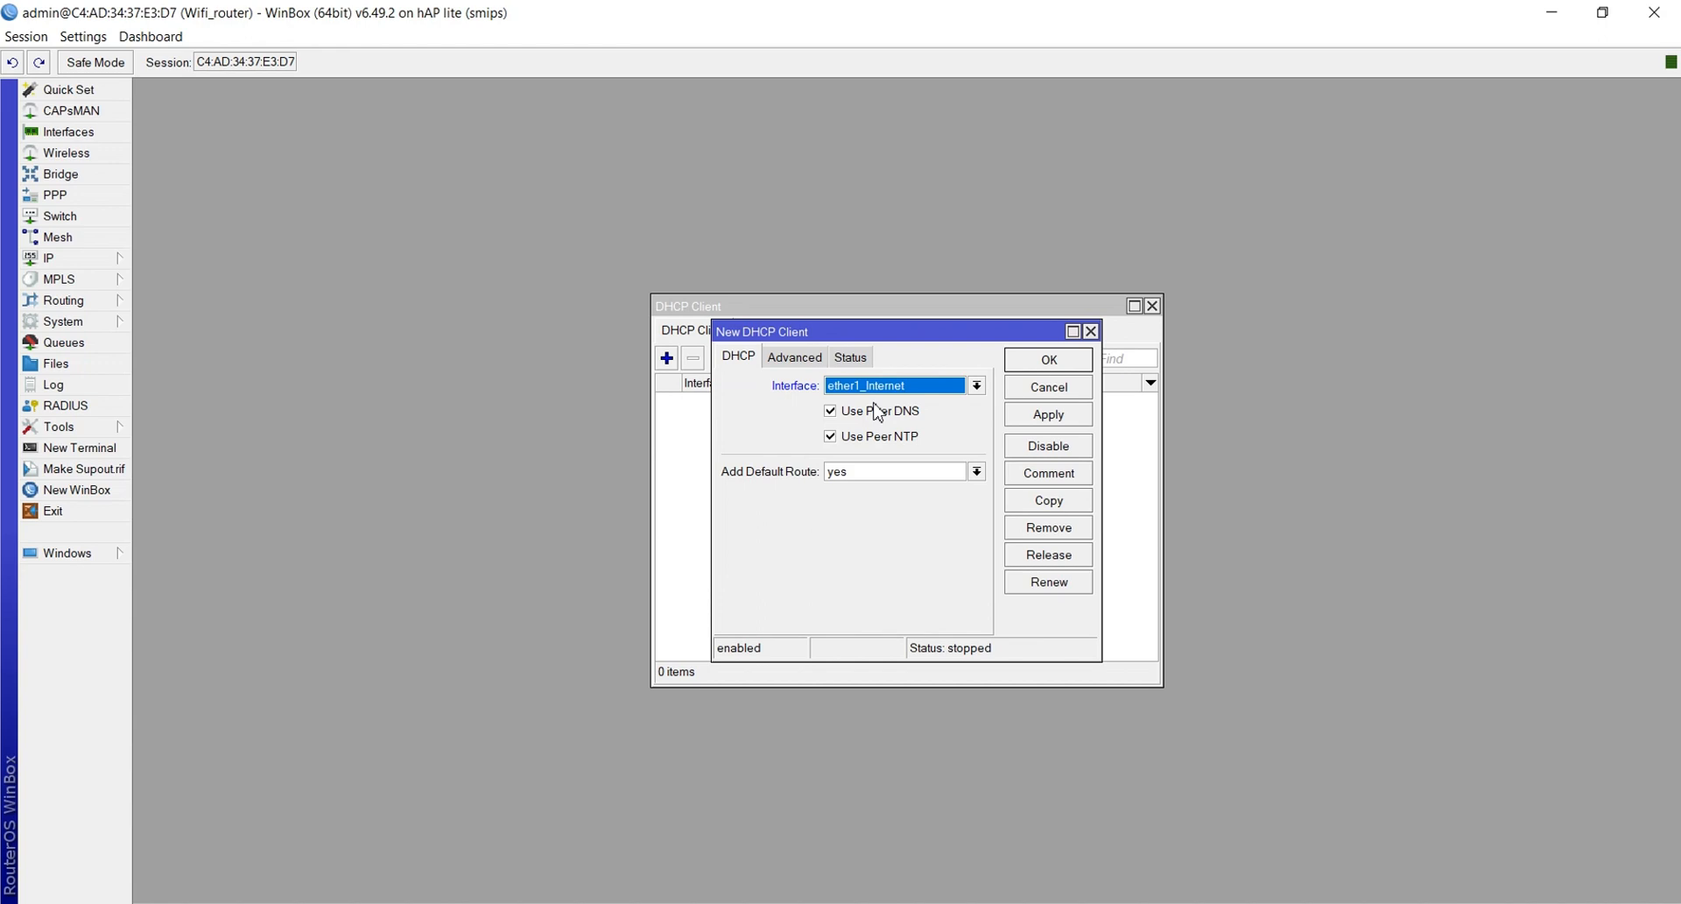
{"action": "left_click", "coordinate": [1025, 422]}
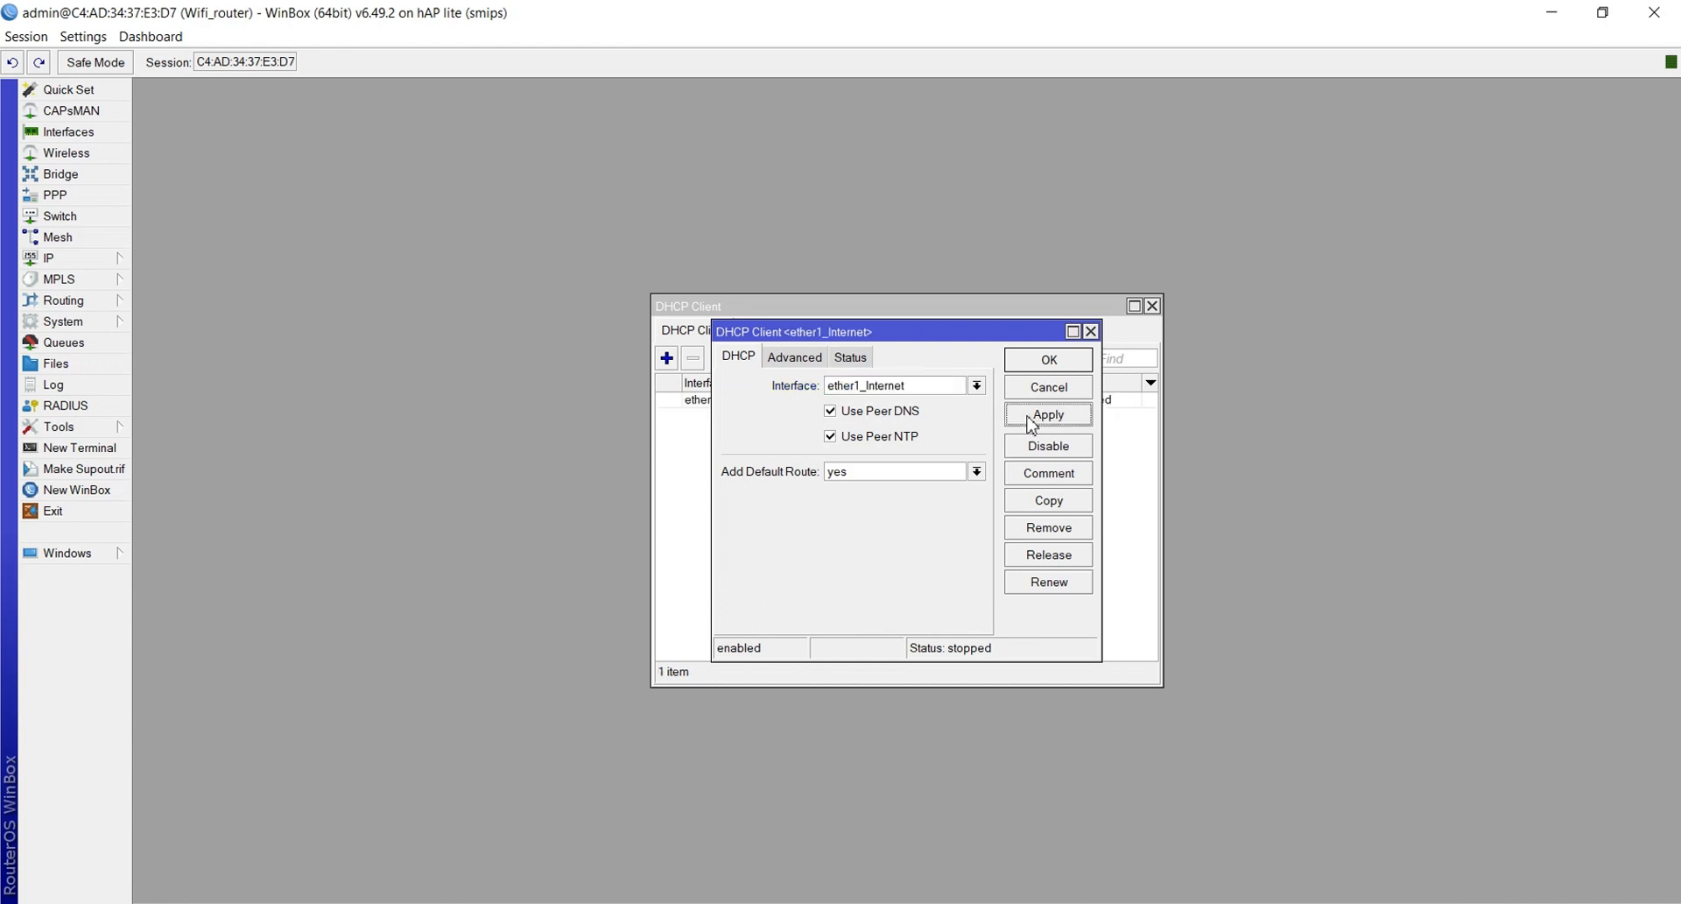
{"action": "left_click", "coordinate": [1037, 361]}
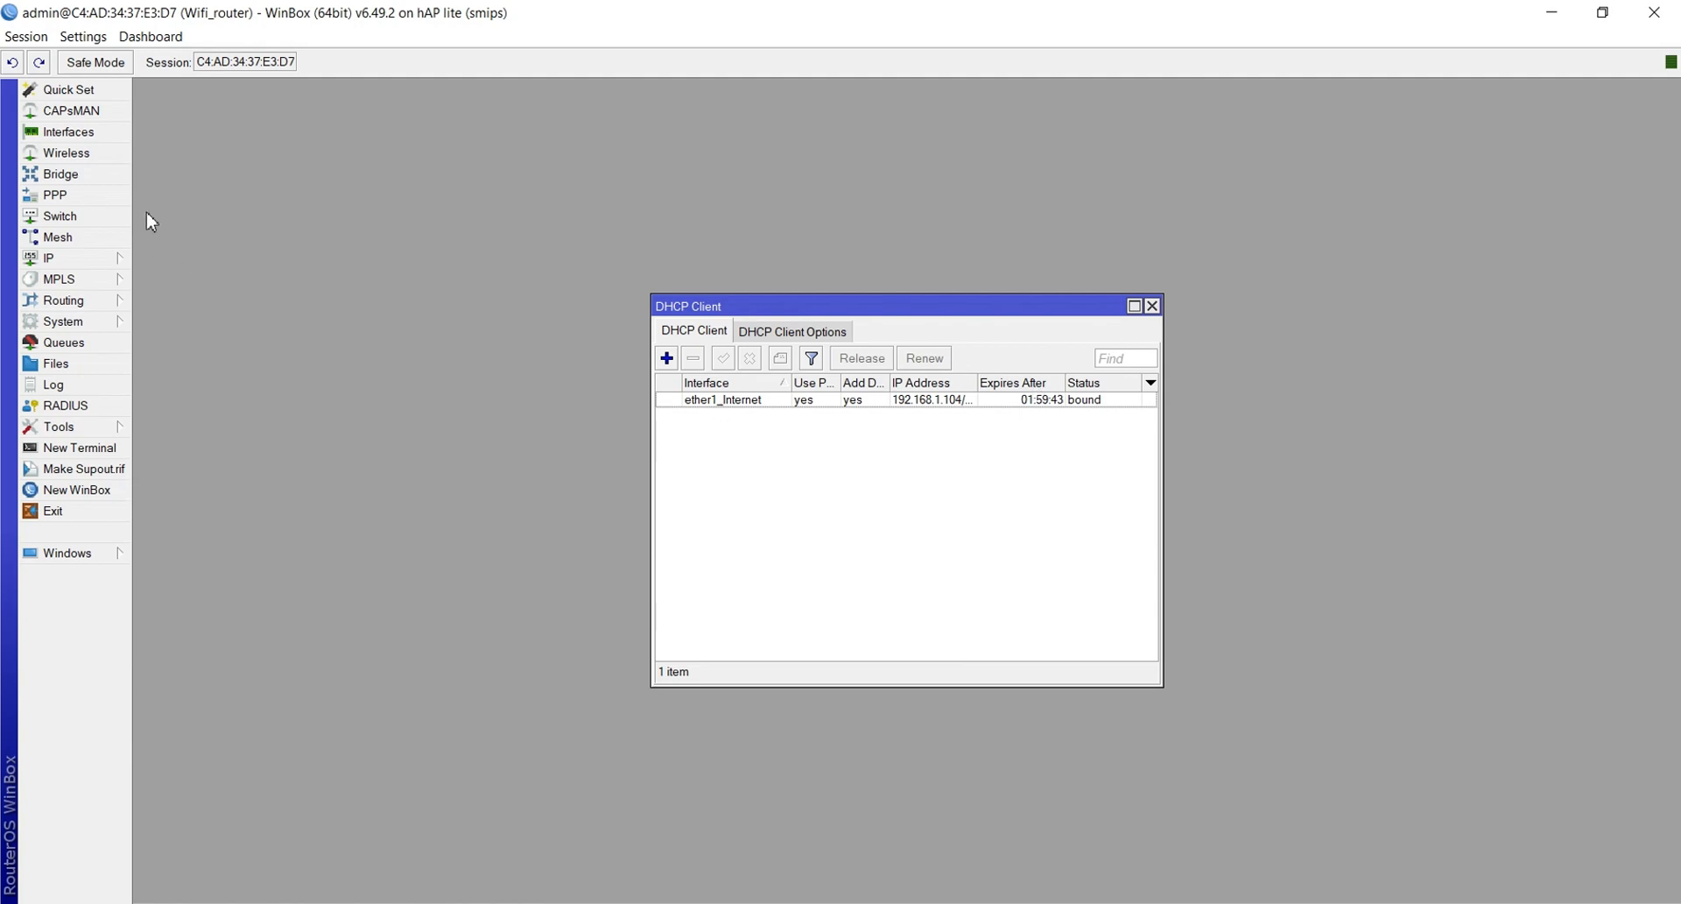
In a terminal, set and confirm a new admin password, then ping 8.8.8.8 successfully
{"action": "left_click", "coordinate": [80, 447]}
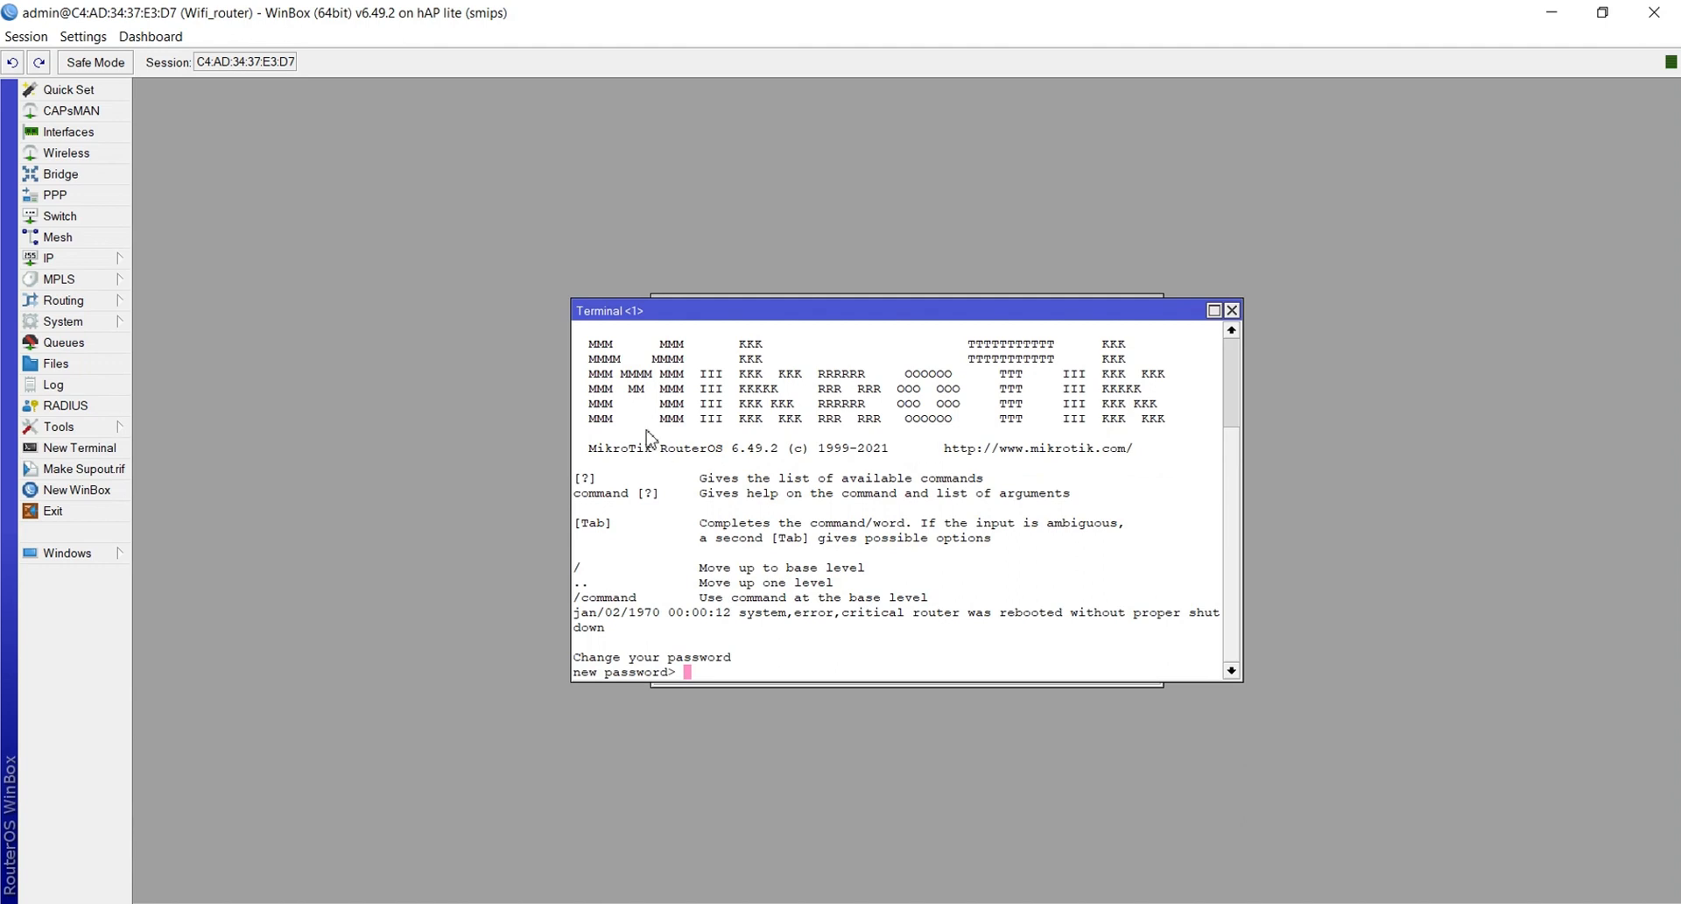
{"action": "type", "text": "****"}
{"action": "key", "text": "BackSpace"}
{"action": "key", "text": "BackSpace"}
{"action": "key", "text": "BackSpace"}
{"action": "key", "text": "BackSpace"}
{"action": "type", "text": "*****"}
{"action": "key", "text": "Return"}
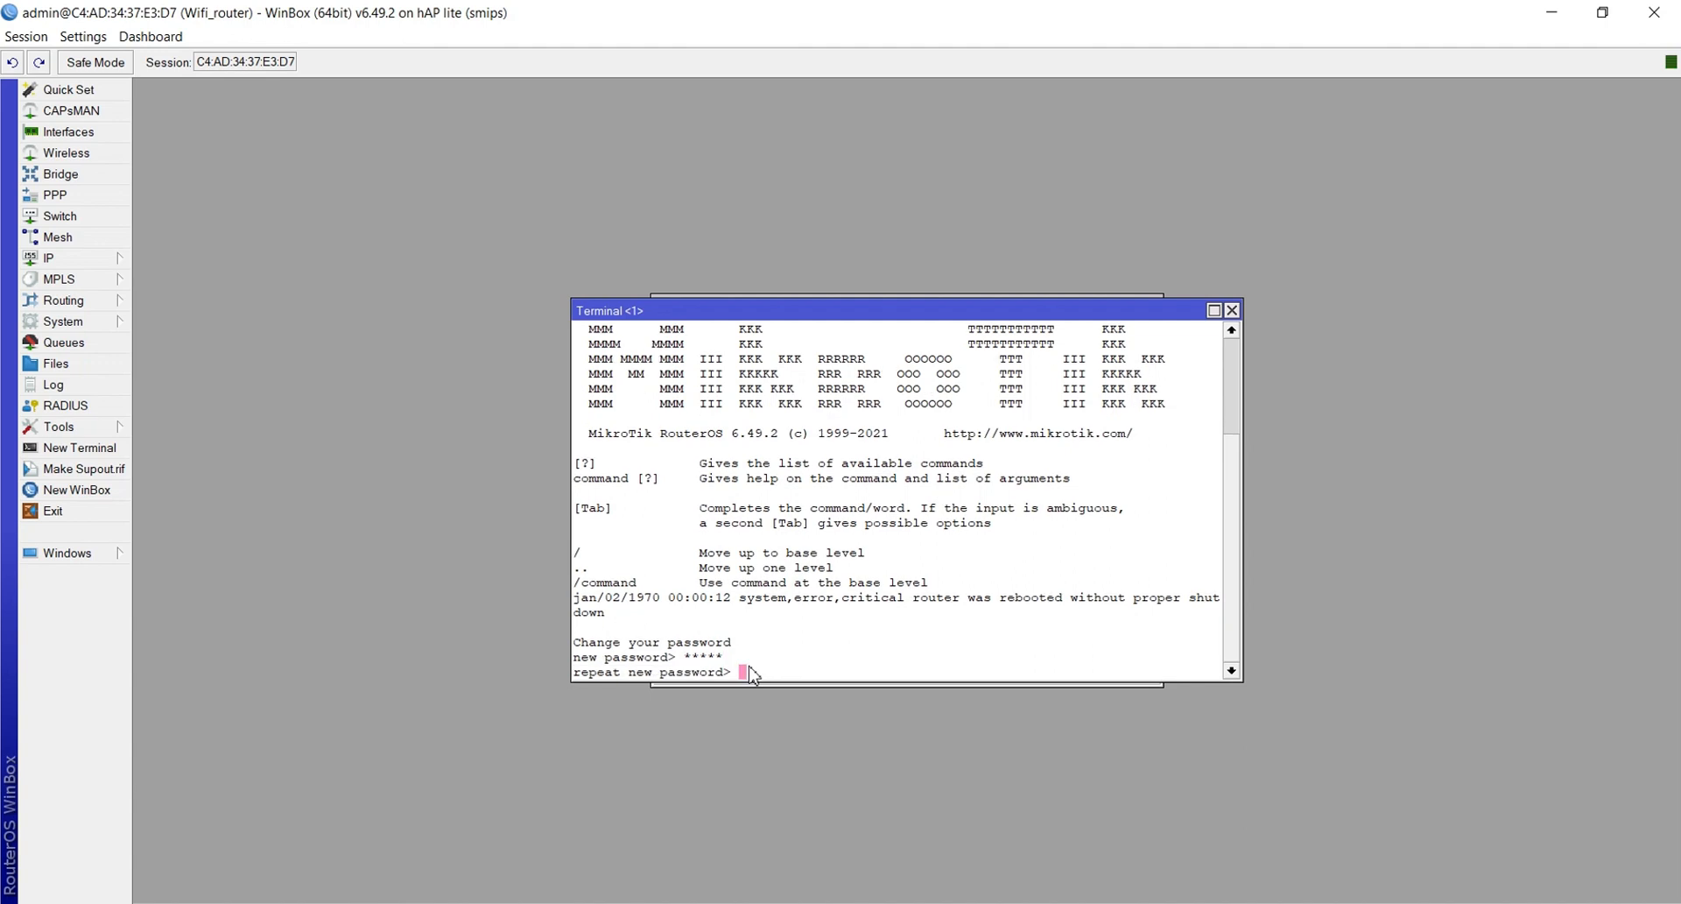
{"action": "type", "text": "*****"}
{"action": "key", "text": "Return"}
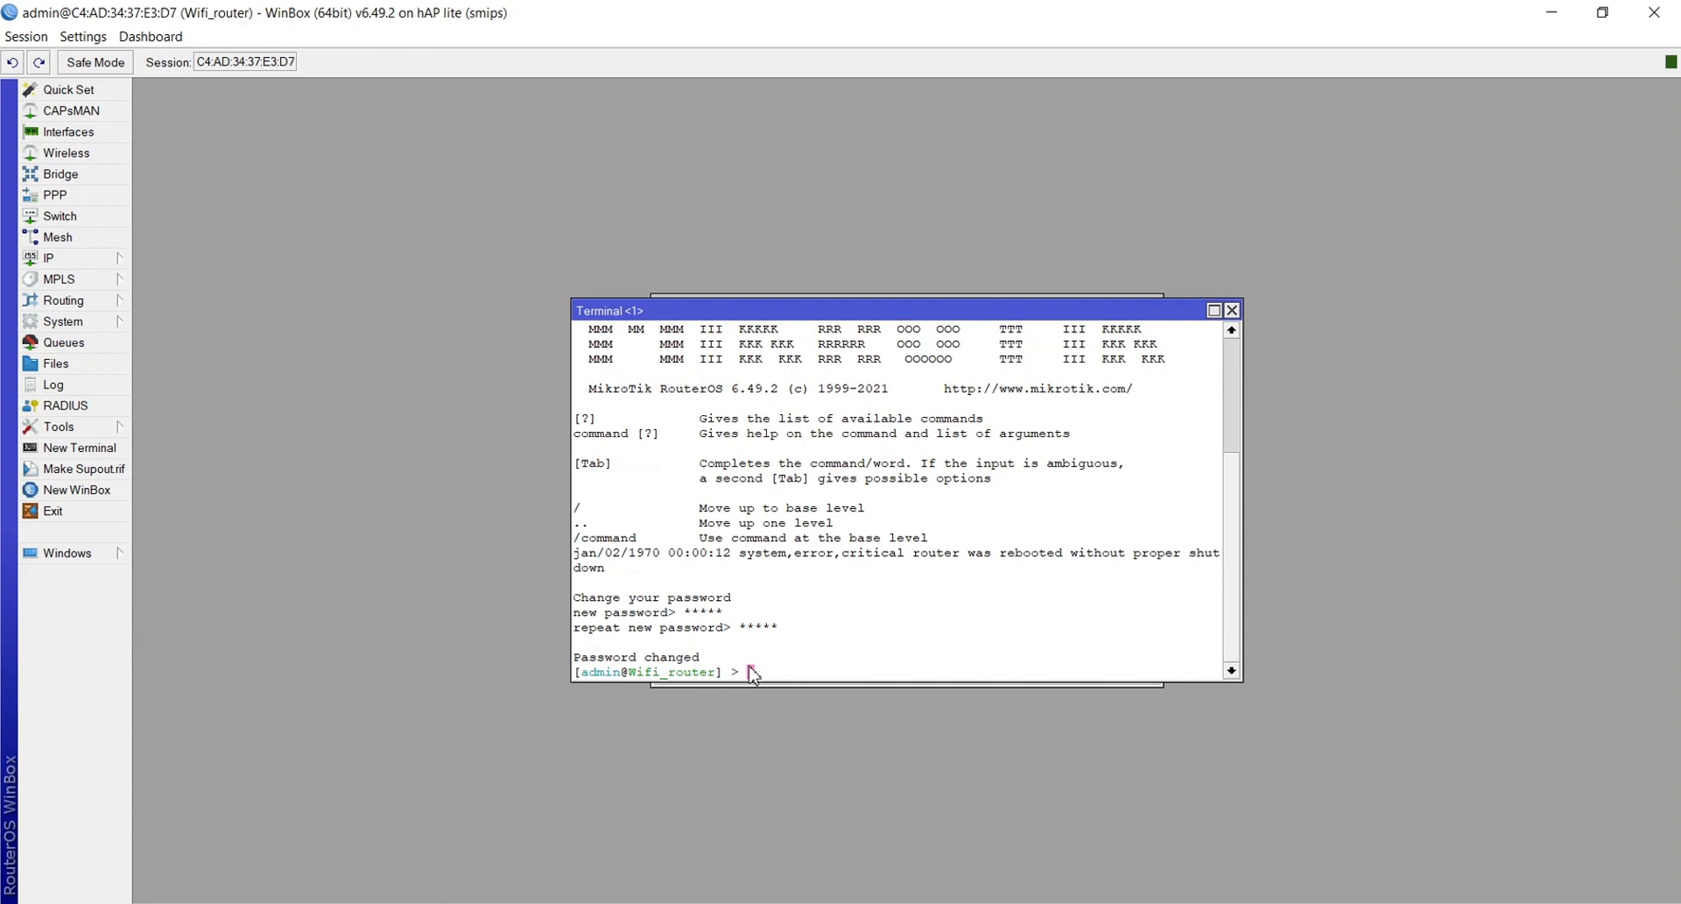
{"action": "type", "text": "ping 8.8.8.8"}
{"action": "key", "text": "Return"}
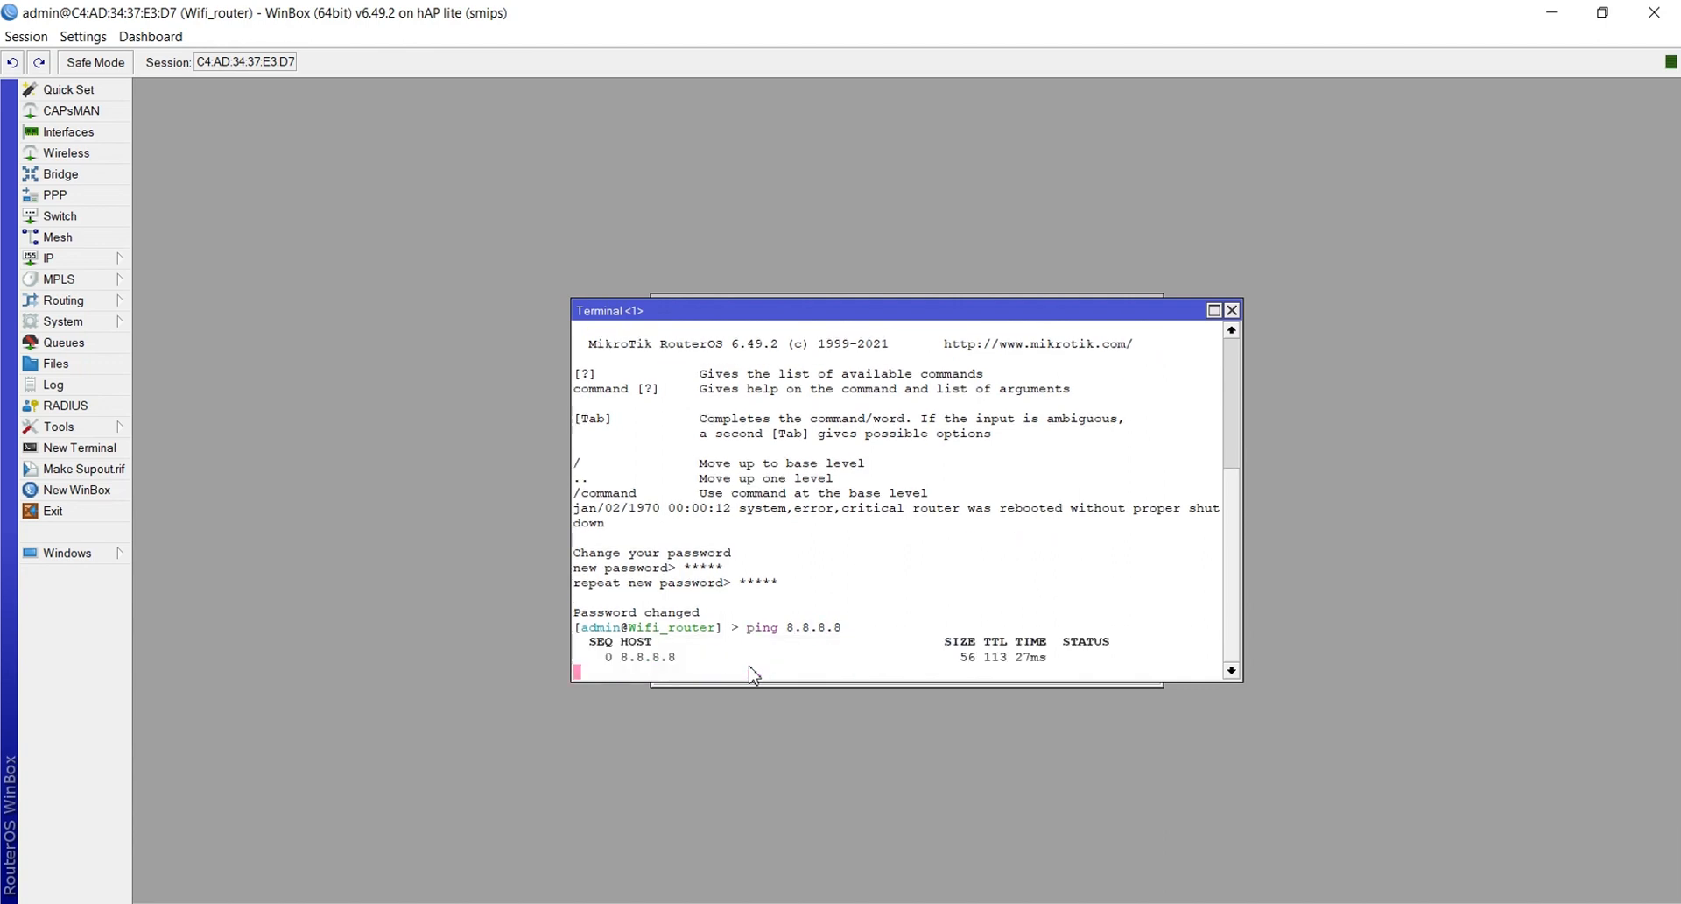
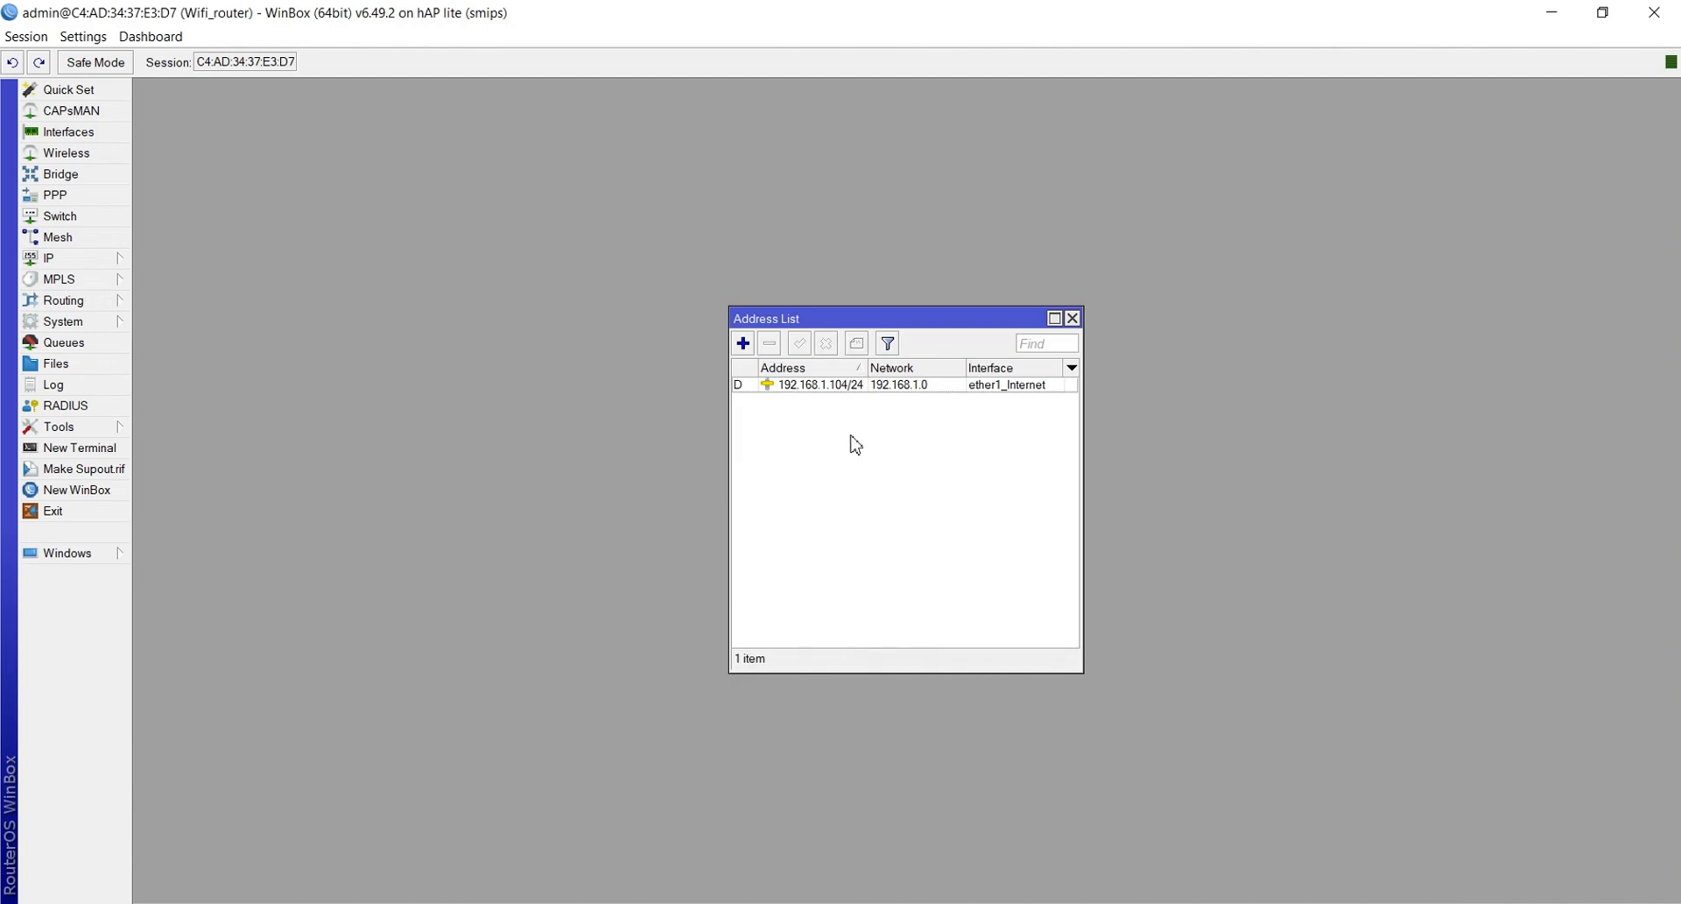
Add the static address 192.168.40.1/24 on interface vlan1-siswa in the Address List
{"action": "left_click", "coordinate": [742, 343]}
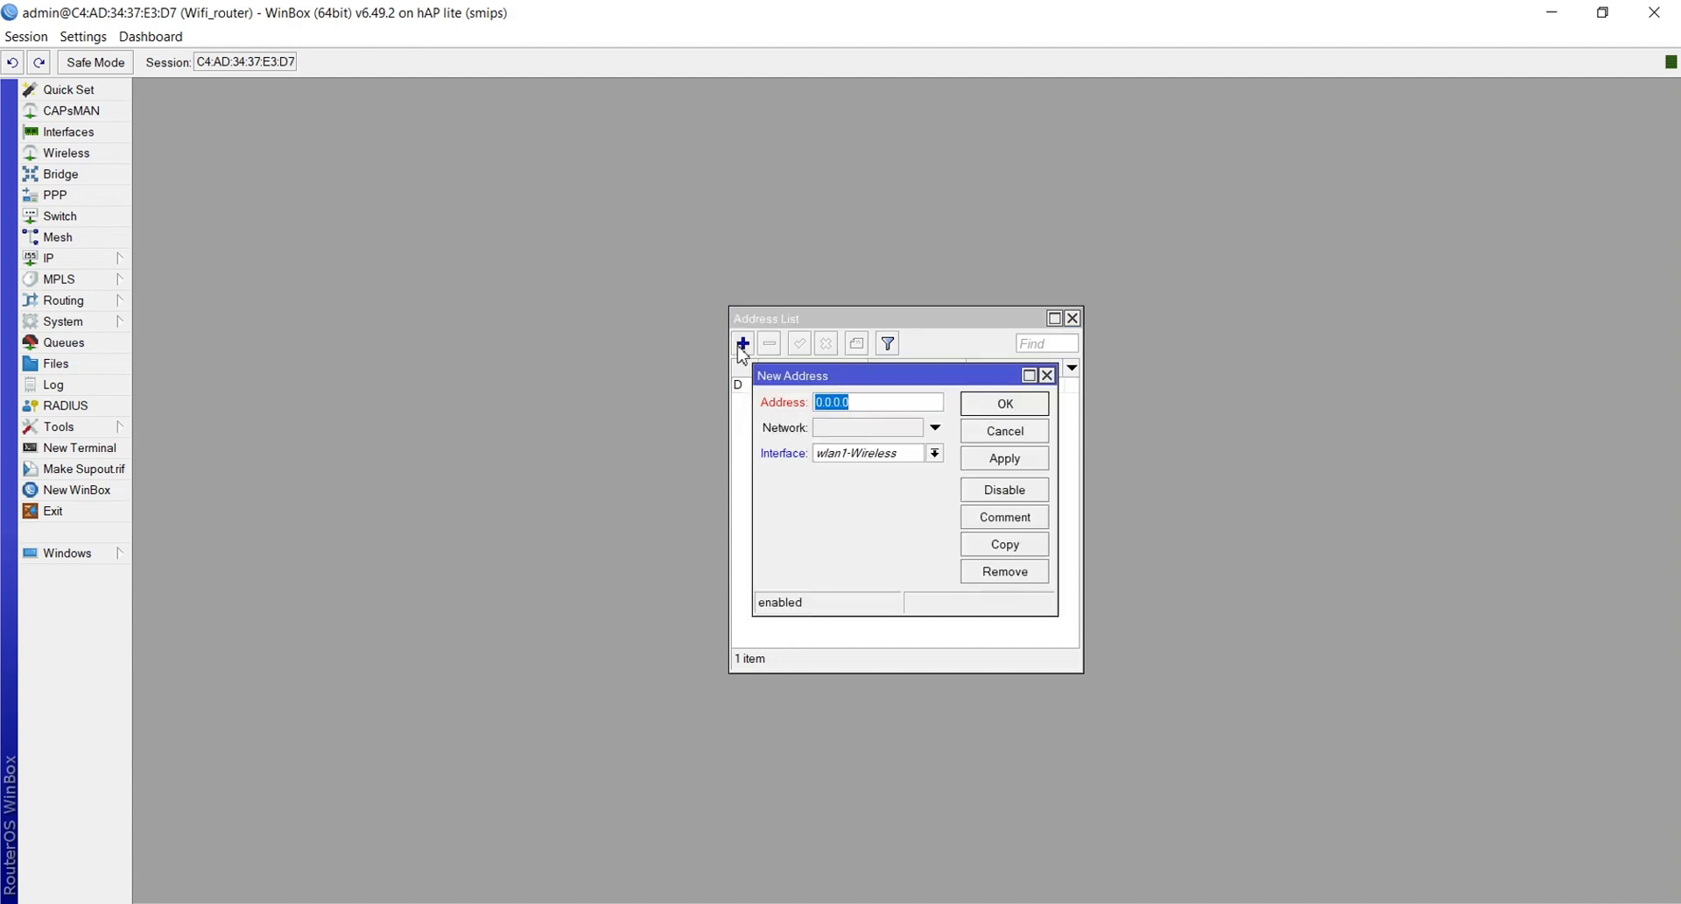
{"action": "key", "text": "BackSpace"}
{"action": "type", "text": "192.168.40.1/24"}
{"action": "left_click", "coordinate": [876, 457]}
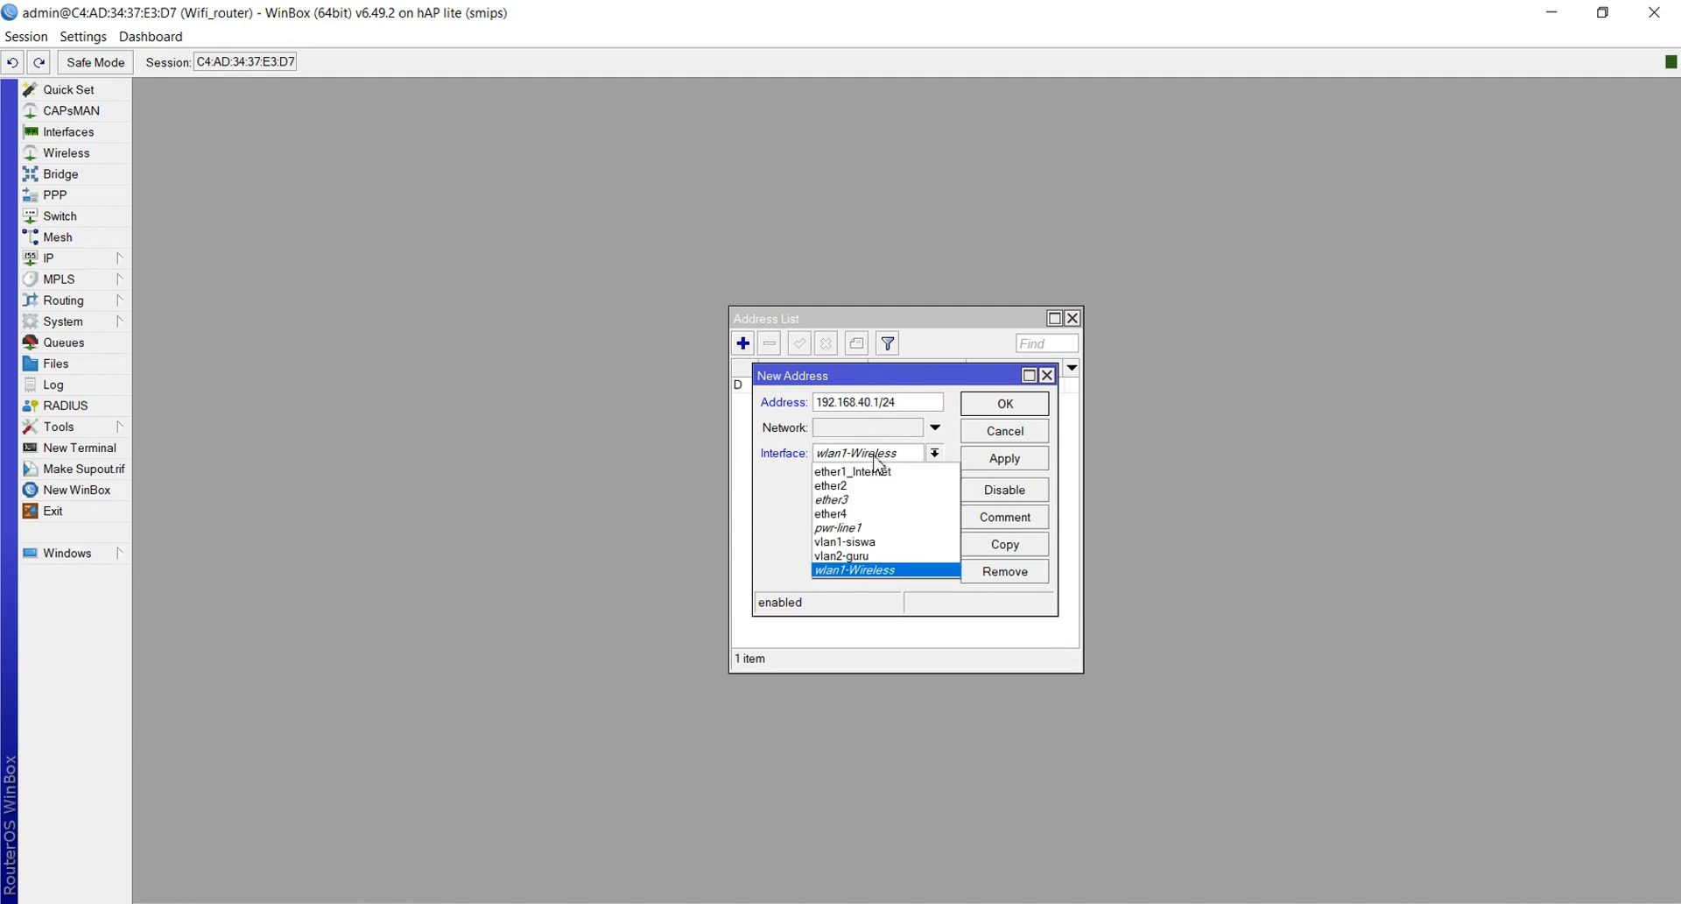
{"action": "left_click", "coordinate": [864, 542]}
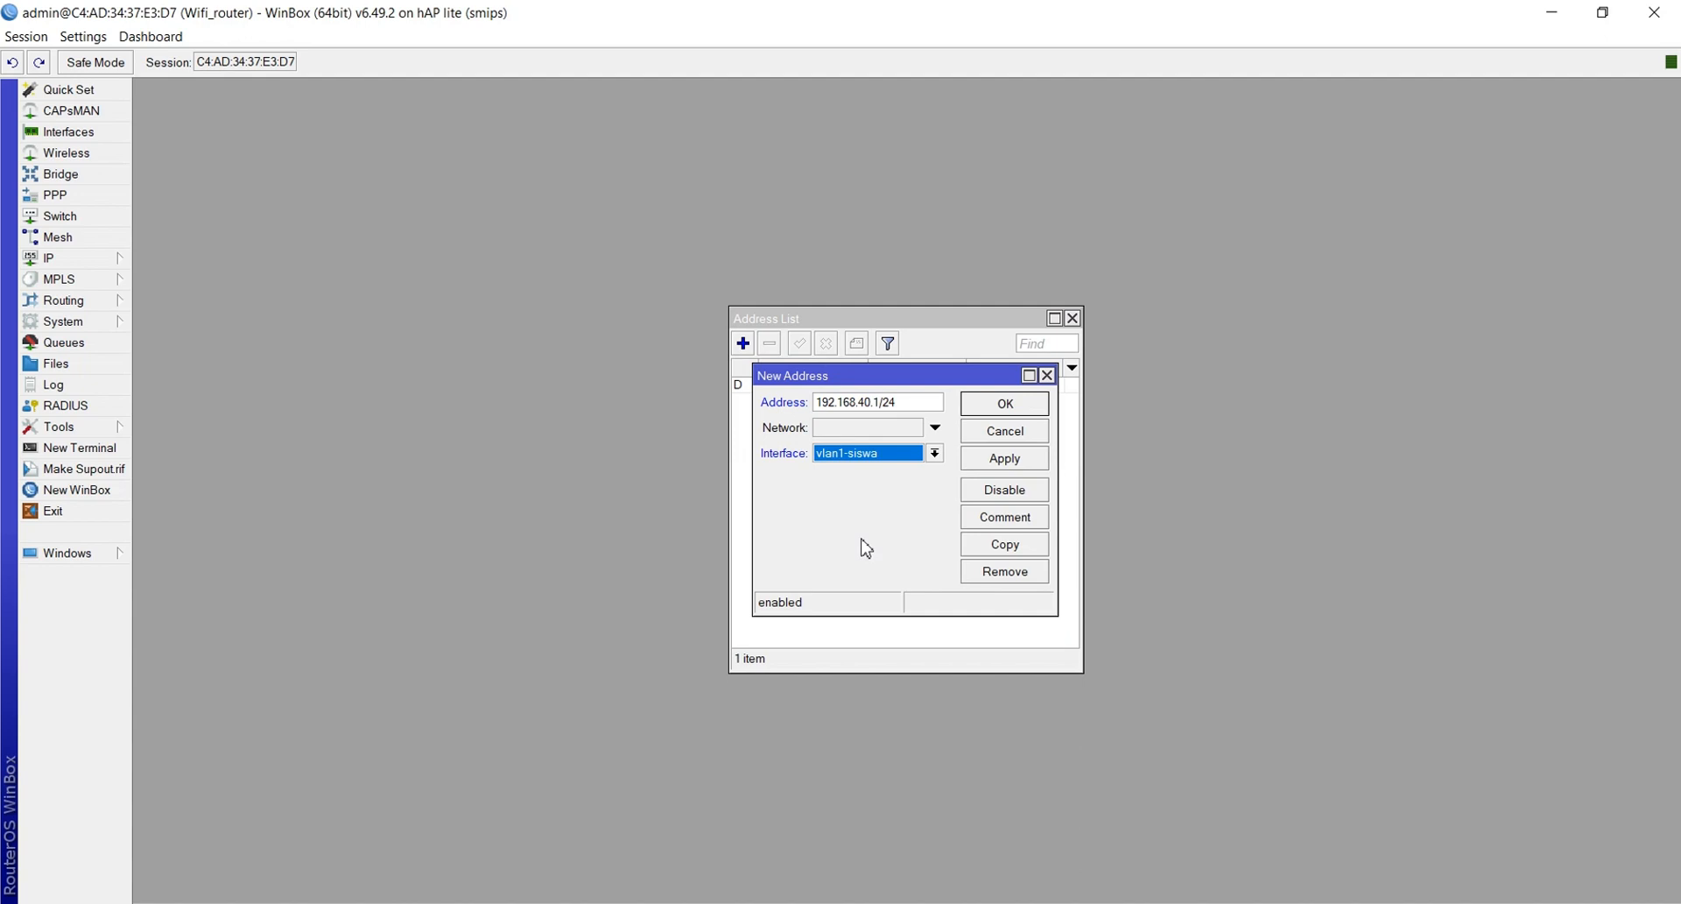
{"action": "left_click", "coordinate": [987, 461]}
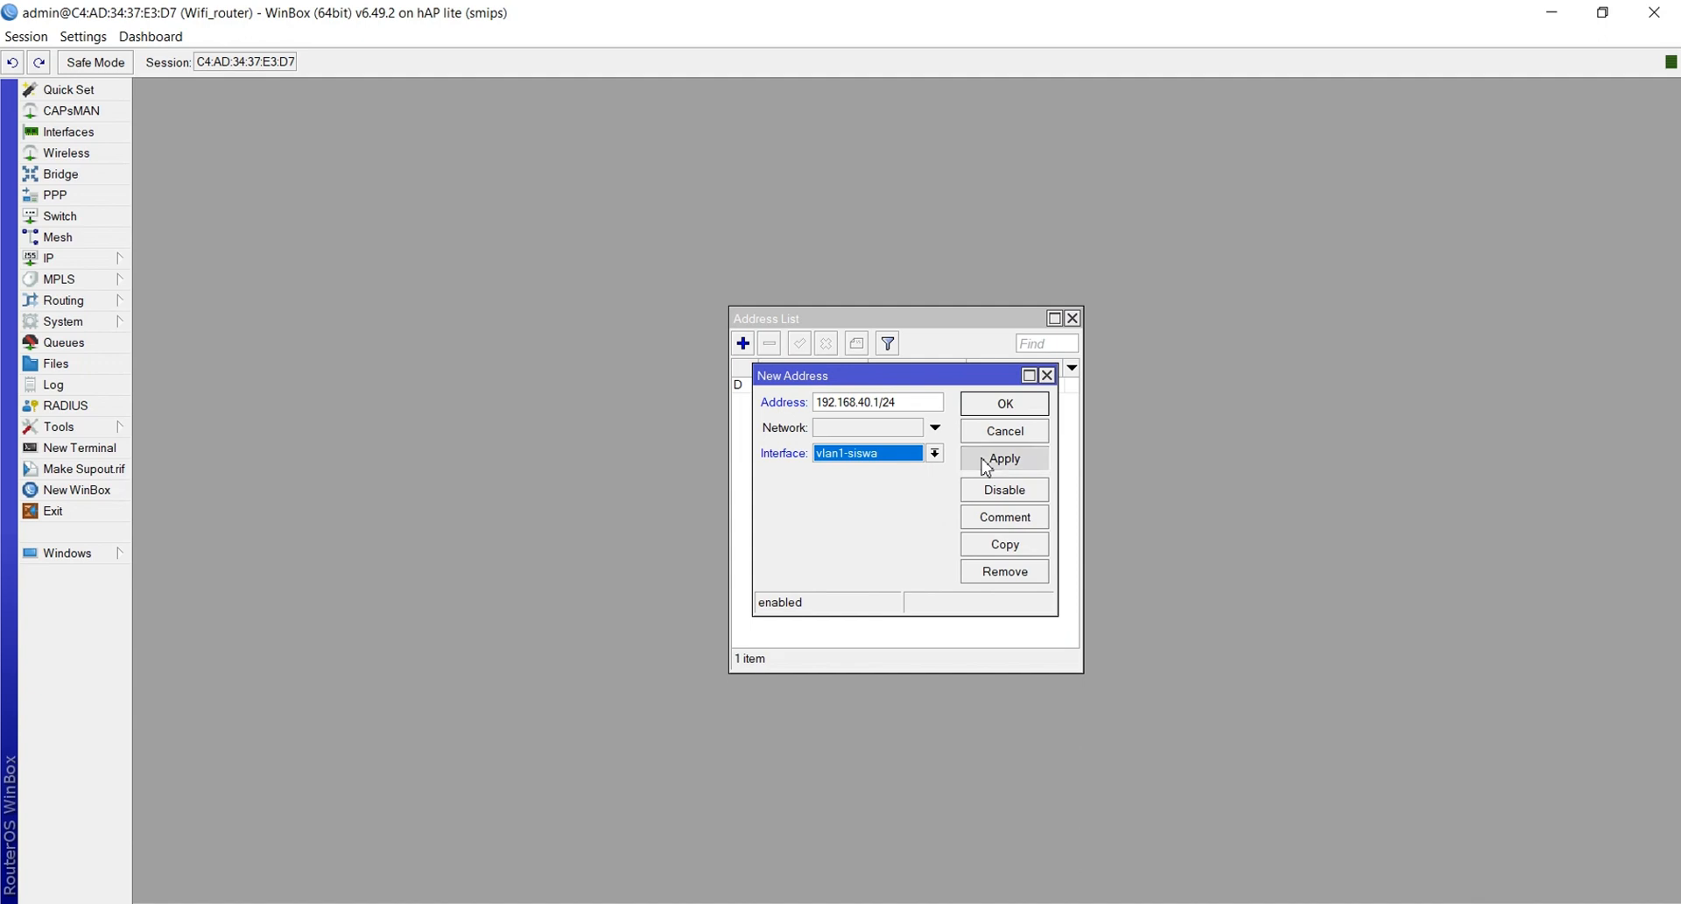
{"action": "left_click", "coordinate": [989, 410]}
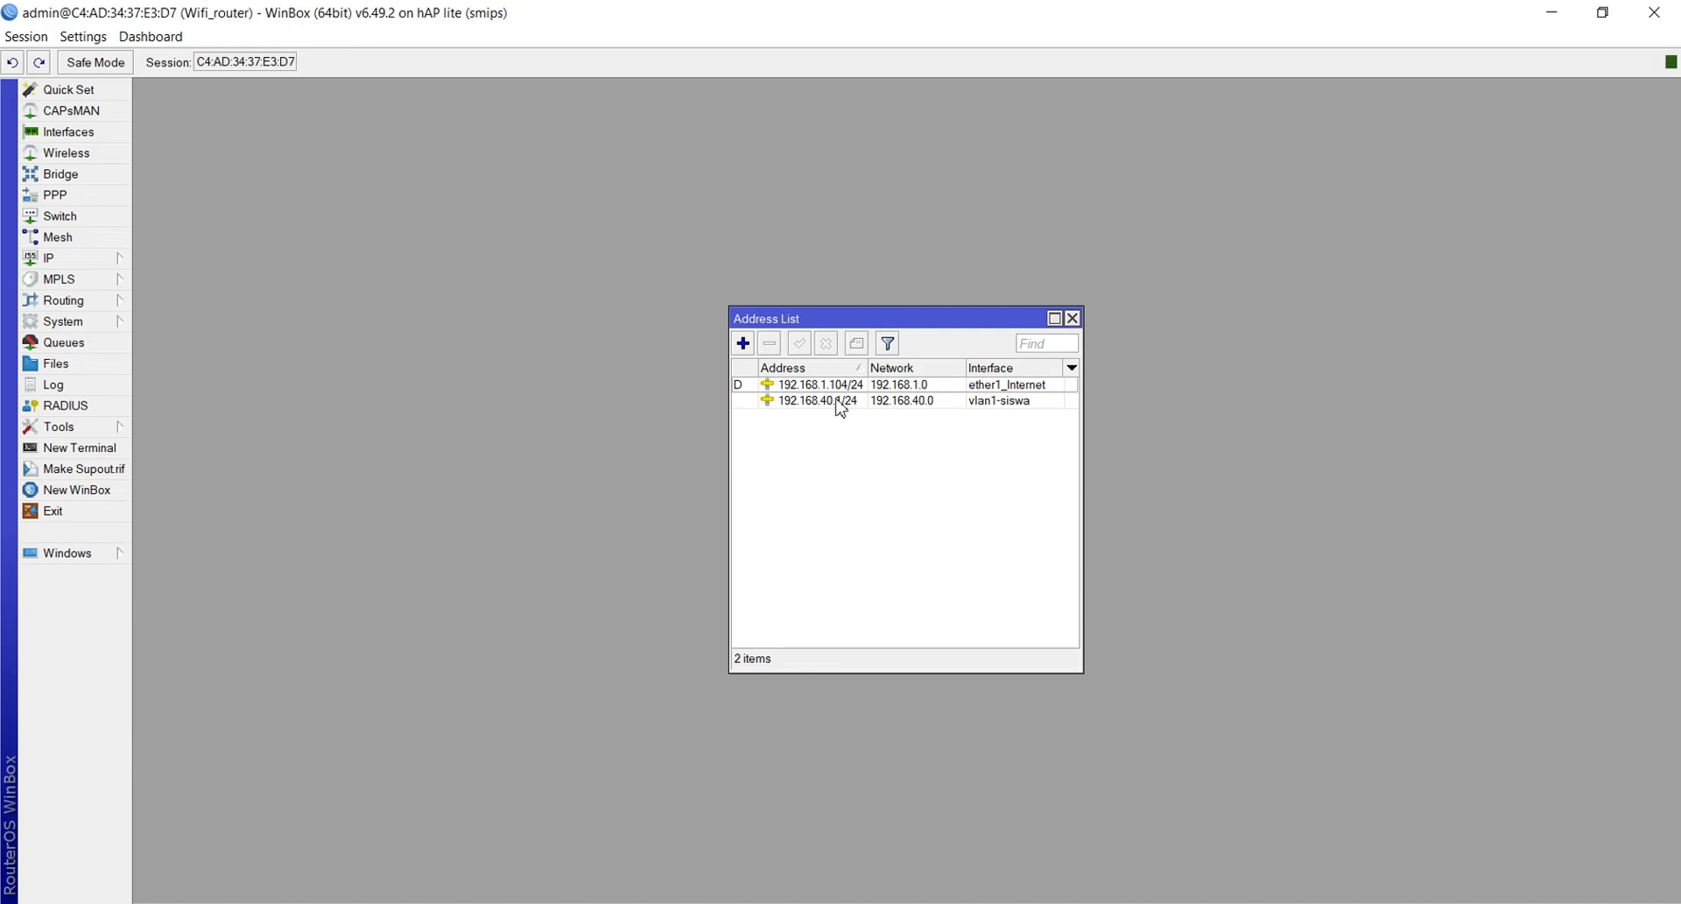
Add 192.168.60.1/24 as a new address on interface vlan2-guru
{"action": "left_click", "coordinate": [742, 344]}
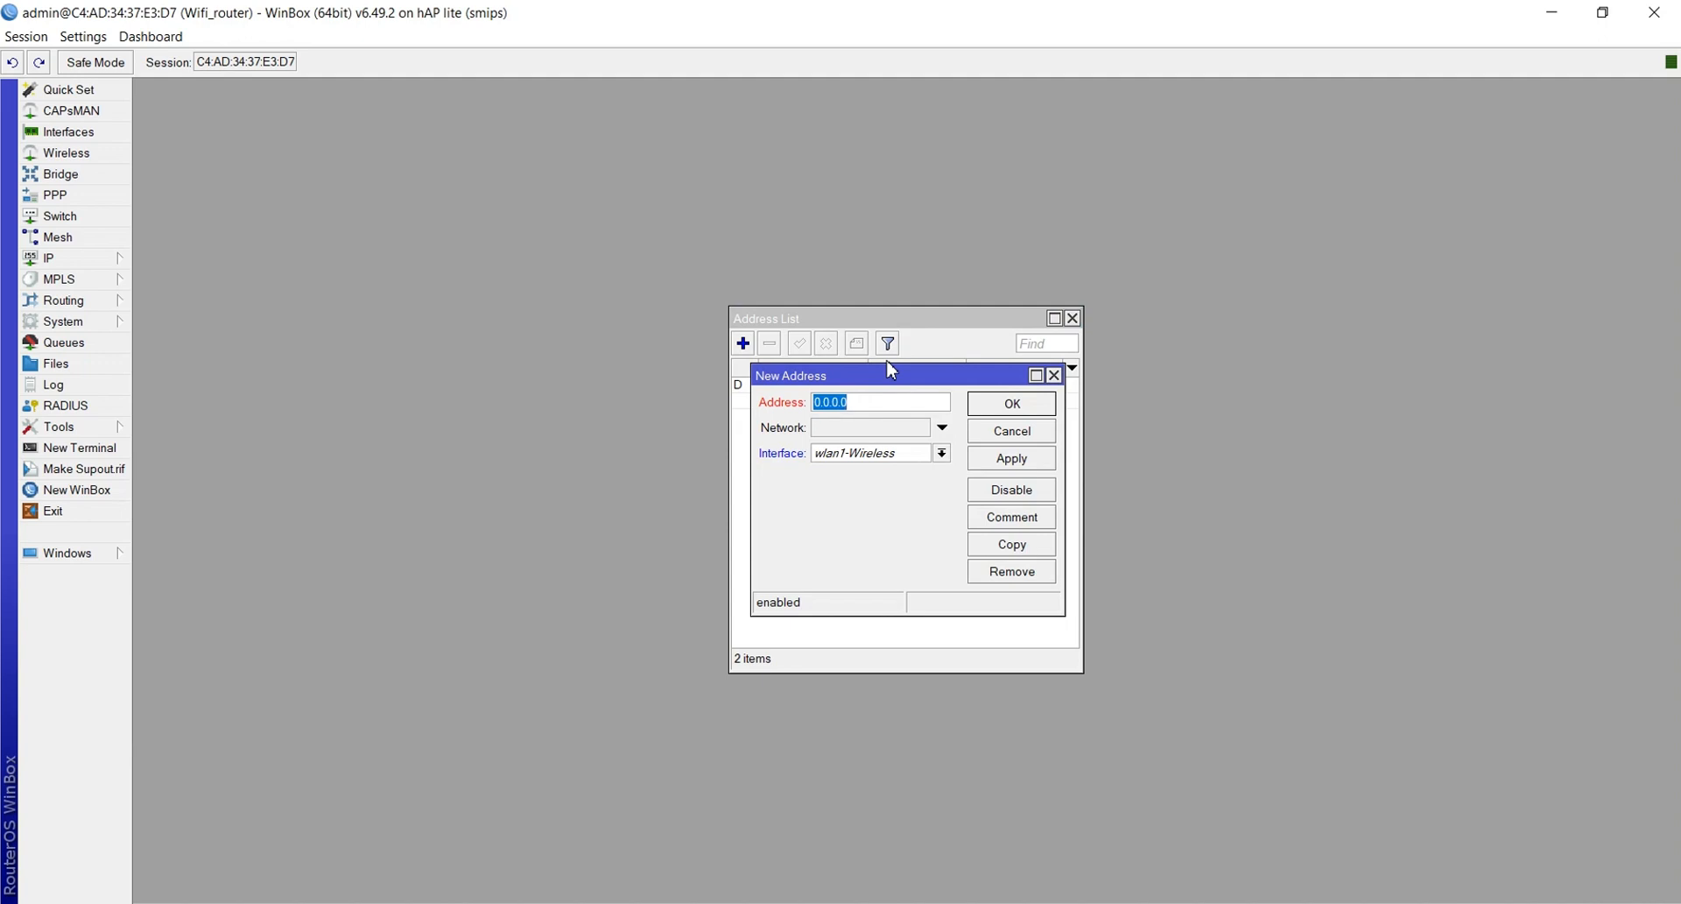
{"action": "type", "text": "192.168.60.1/24"}
{"action": "left_click", "coordinate": [877, 457]}
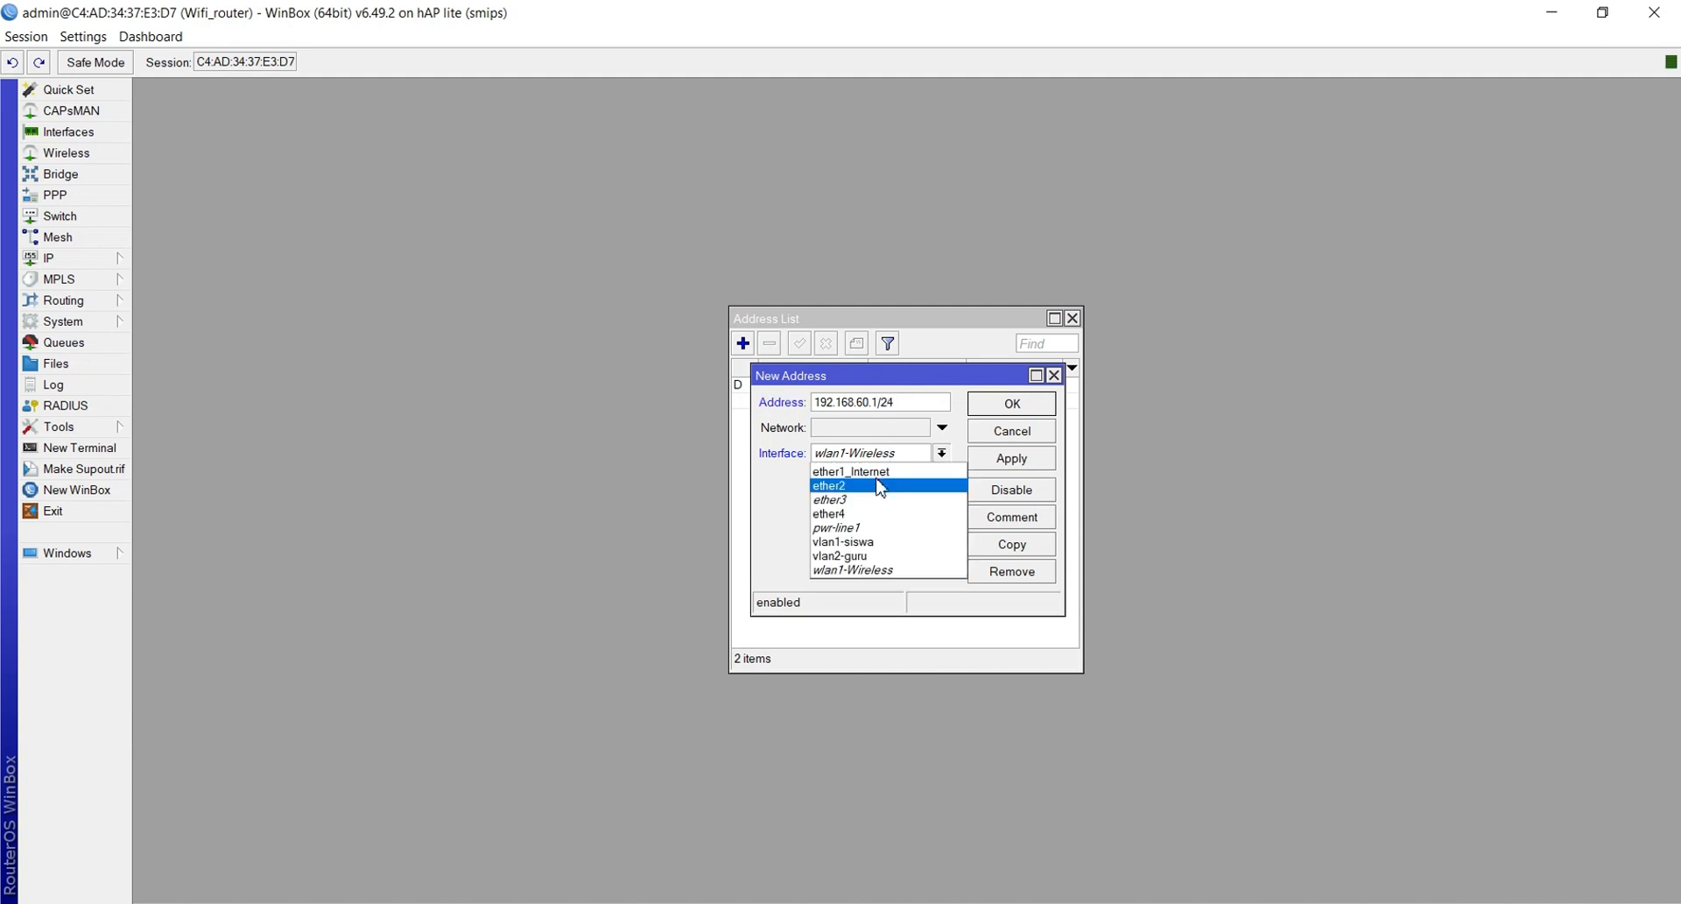
{"action": "left_click", "coordinate": [863, 557]}
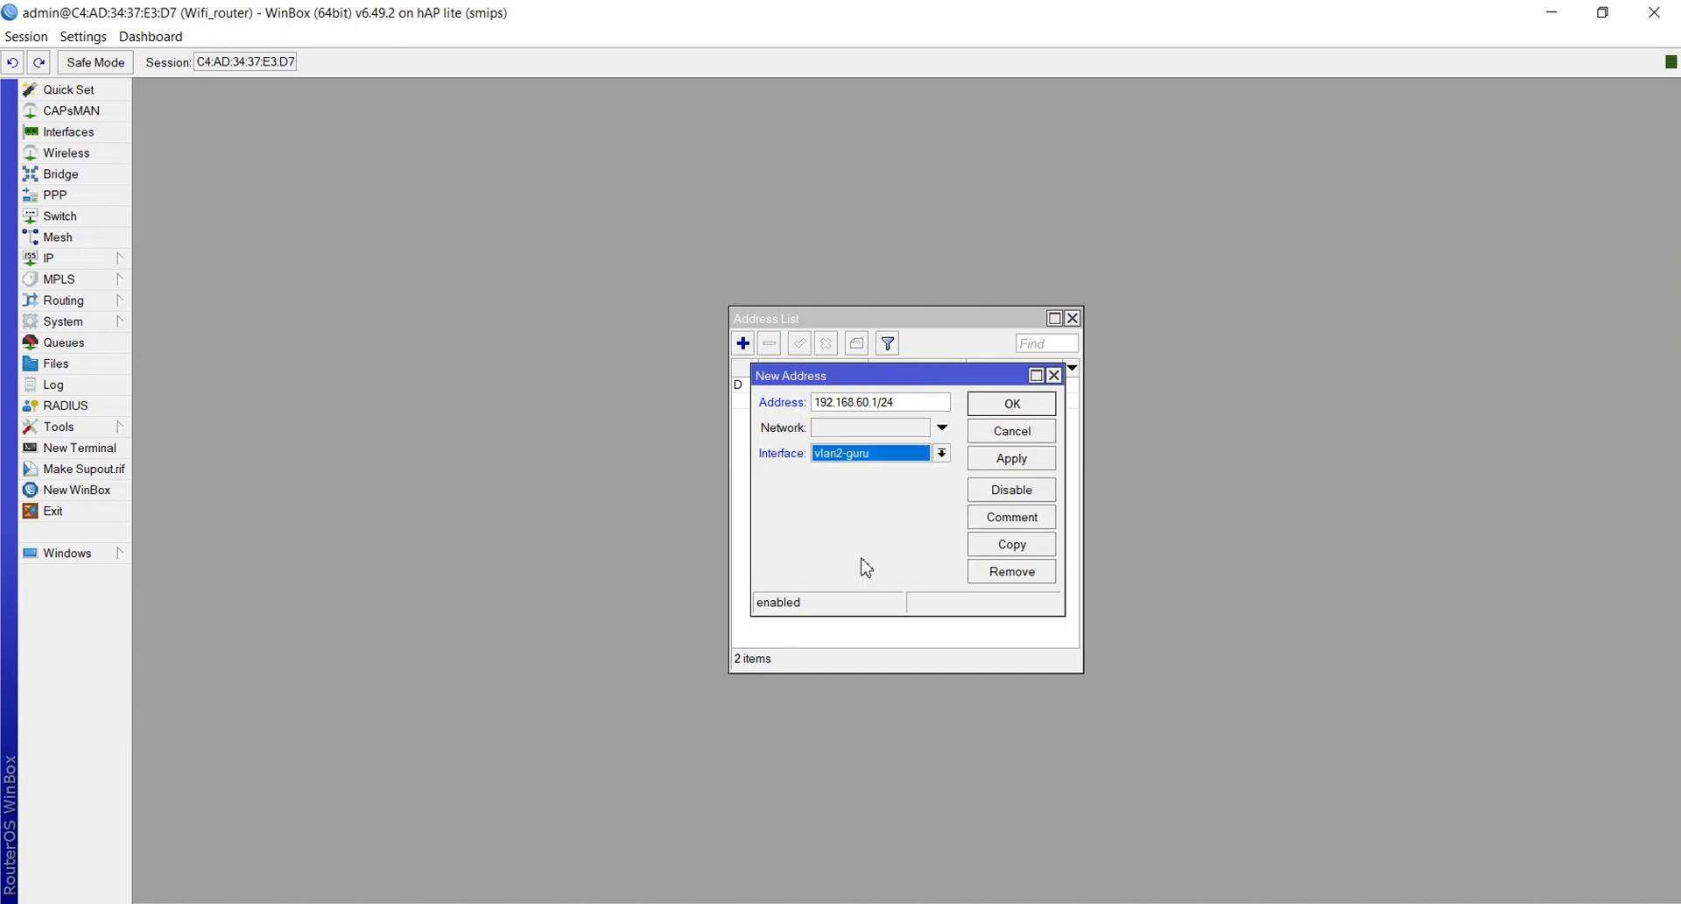
{"action": "left_click", "coordinate": [1012, 459]}
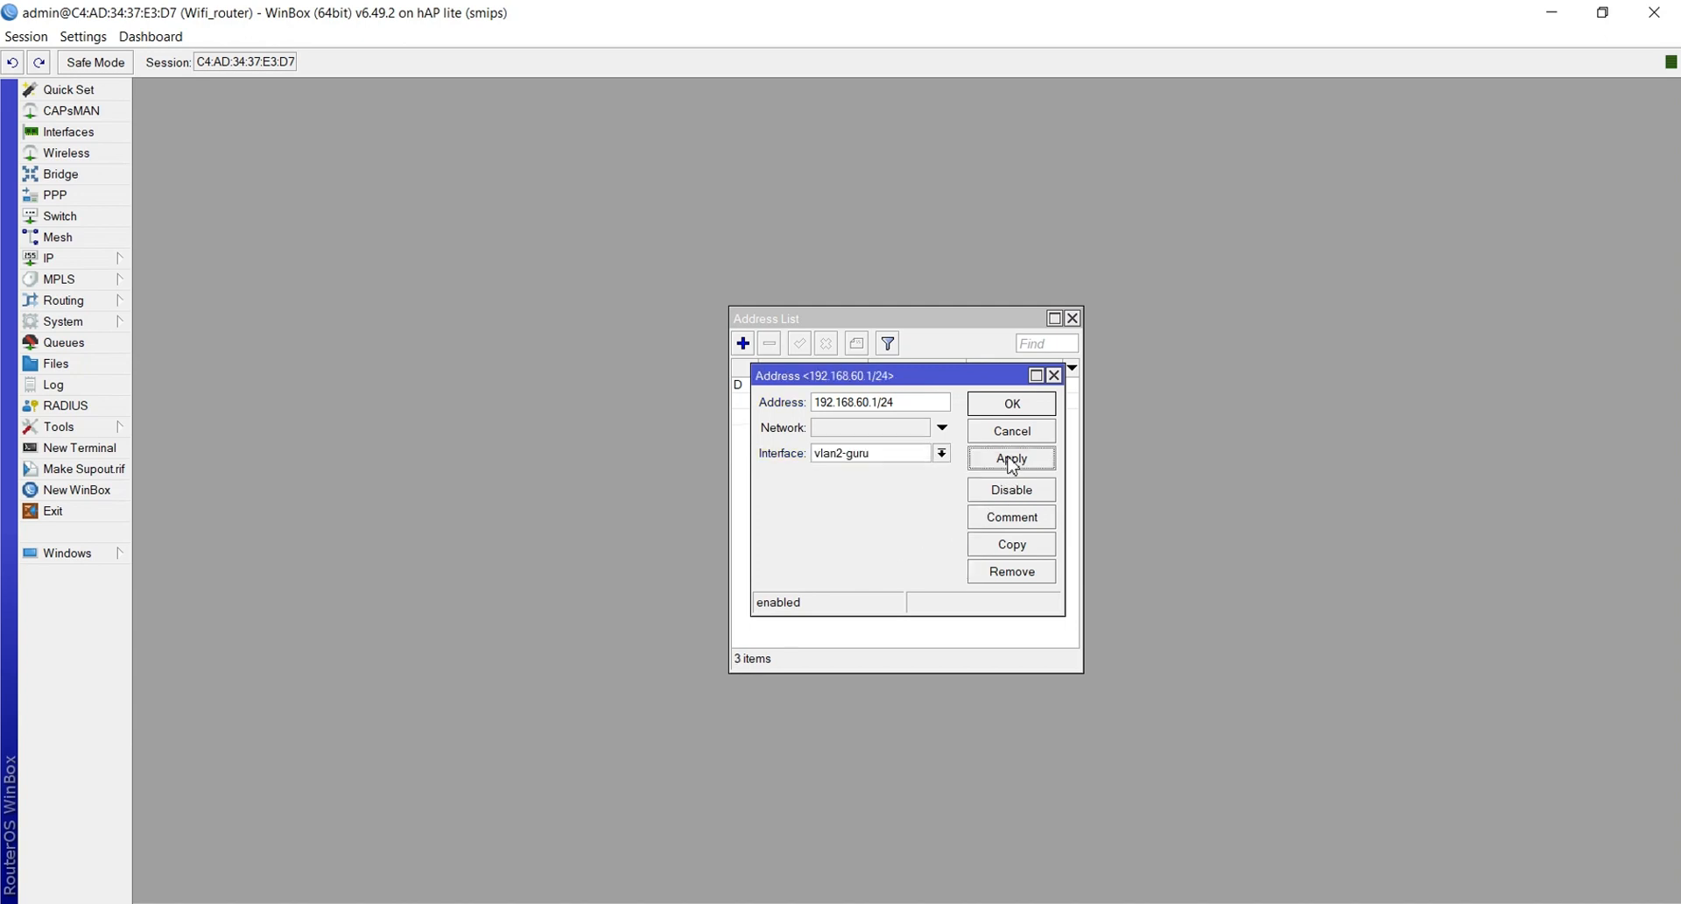
{"action": "left_click", "coordinate": [1011, 405]}
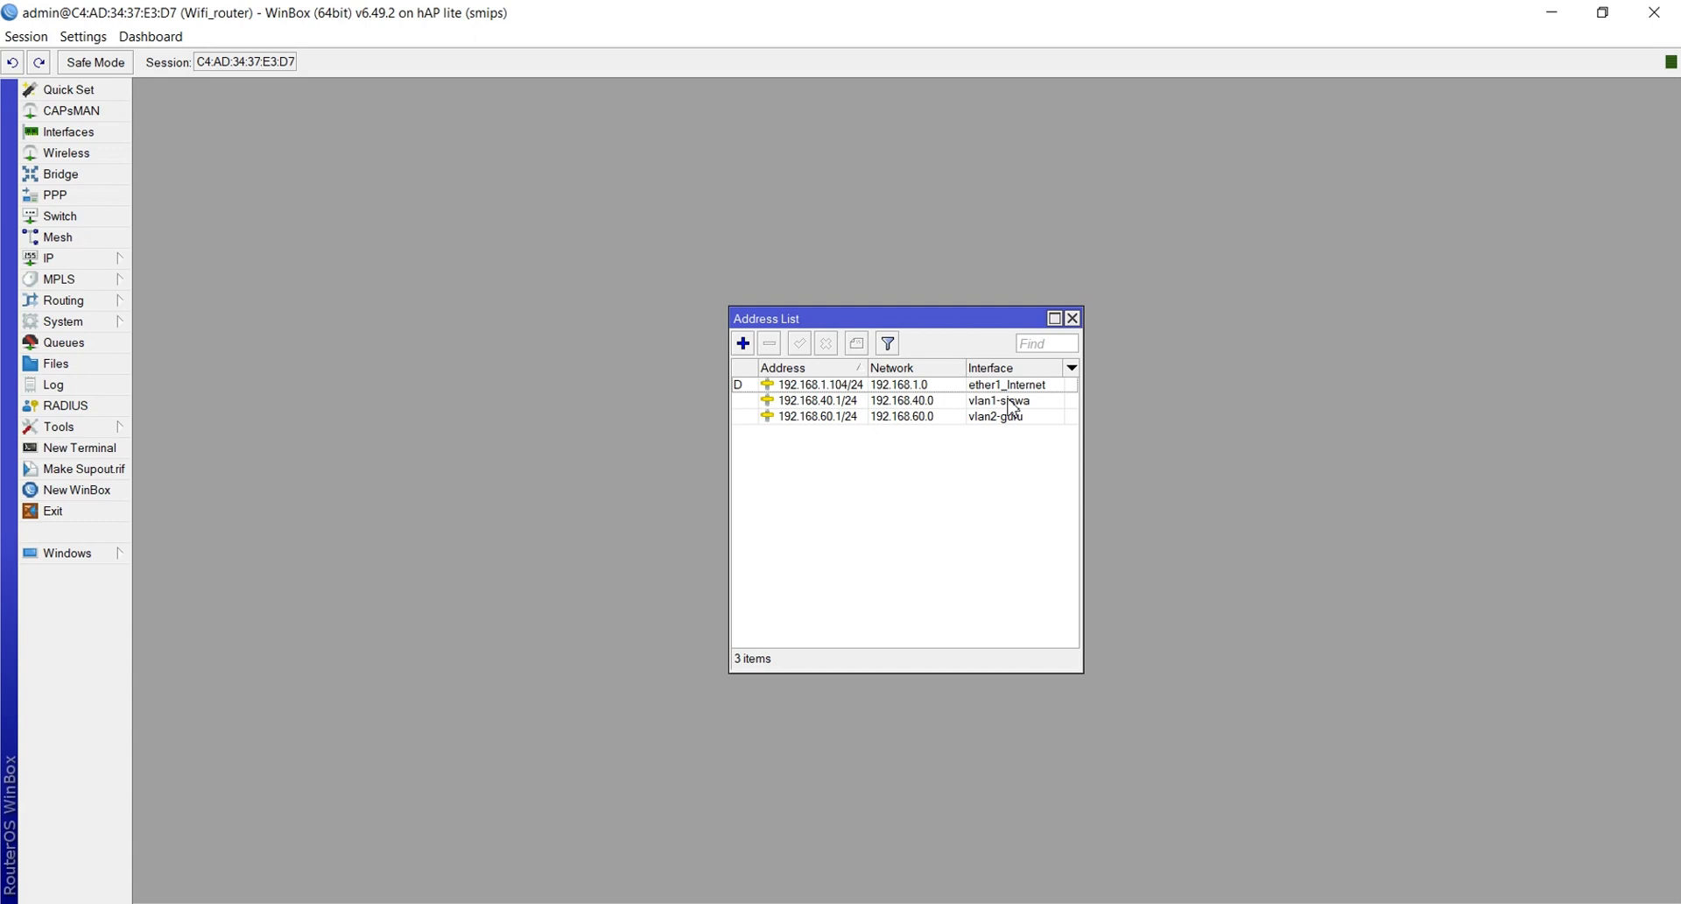
Add 192.168.20.1/24 on wlan1-Wireless, then close the Address List window
{"action": "left_click", "coordinate": [742, 343]}
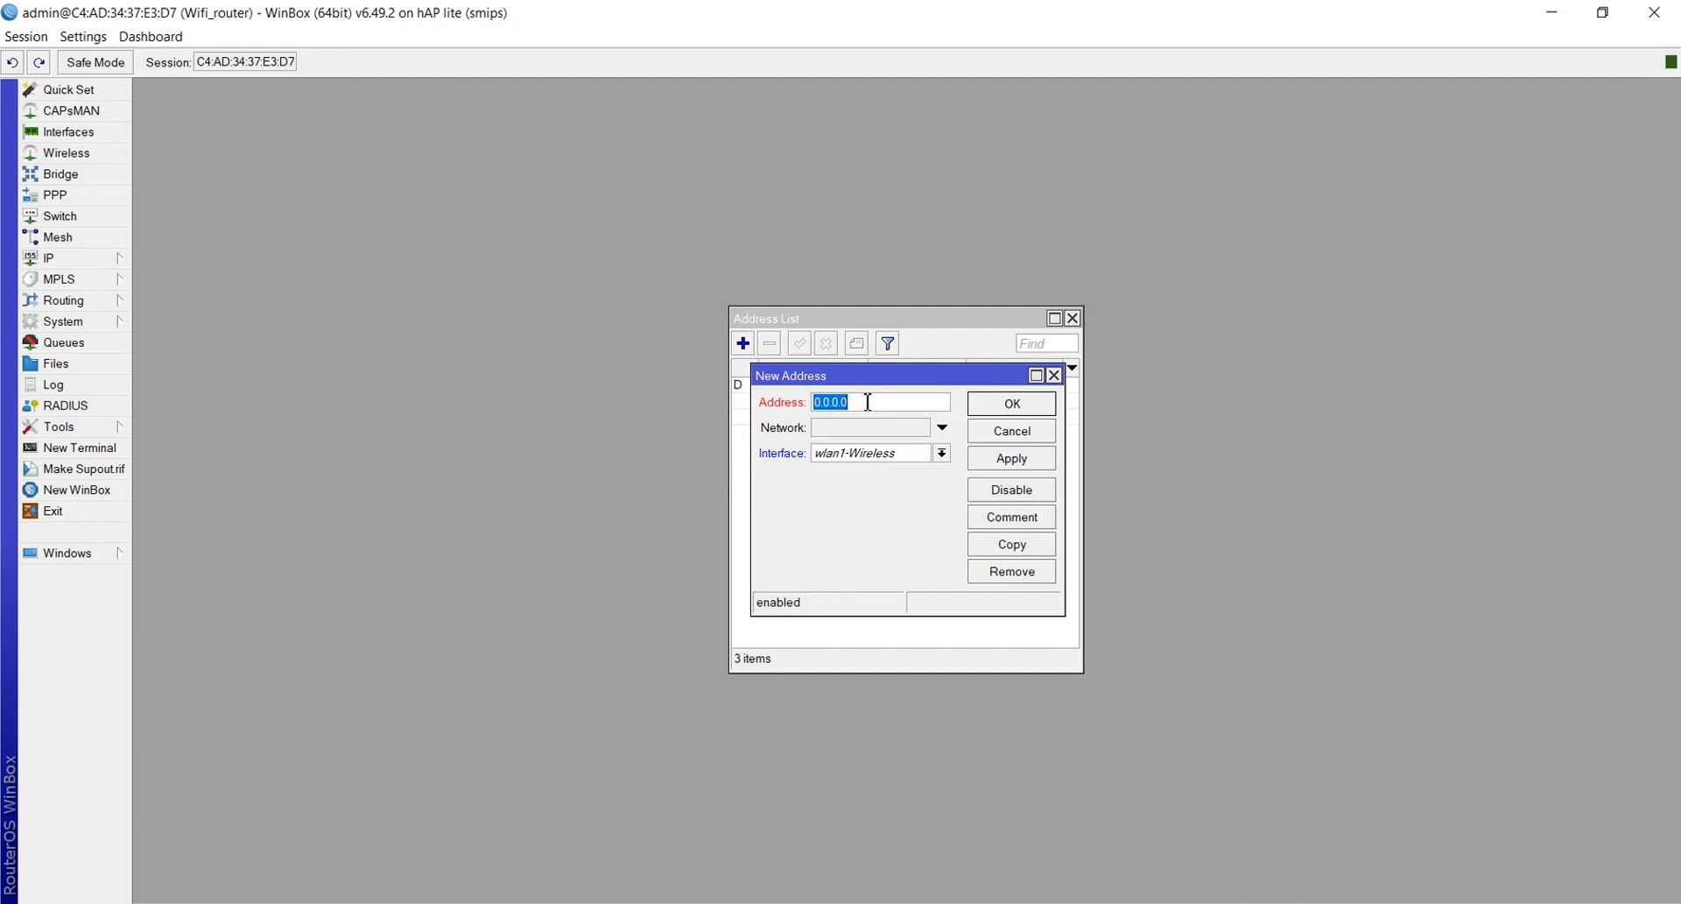
{"action": "type", "text": "192.168.20.1/24"}
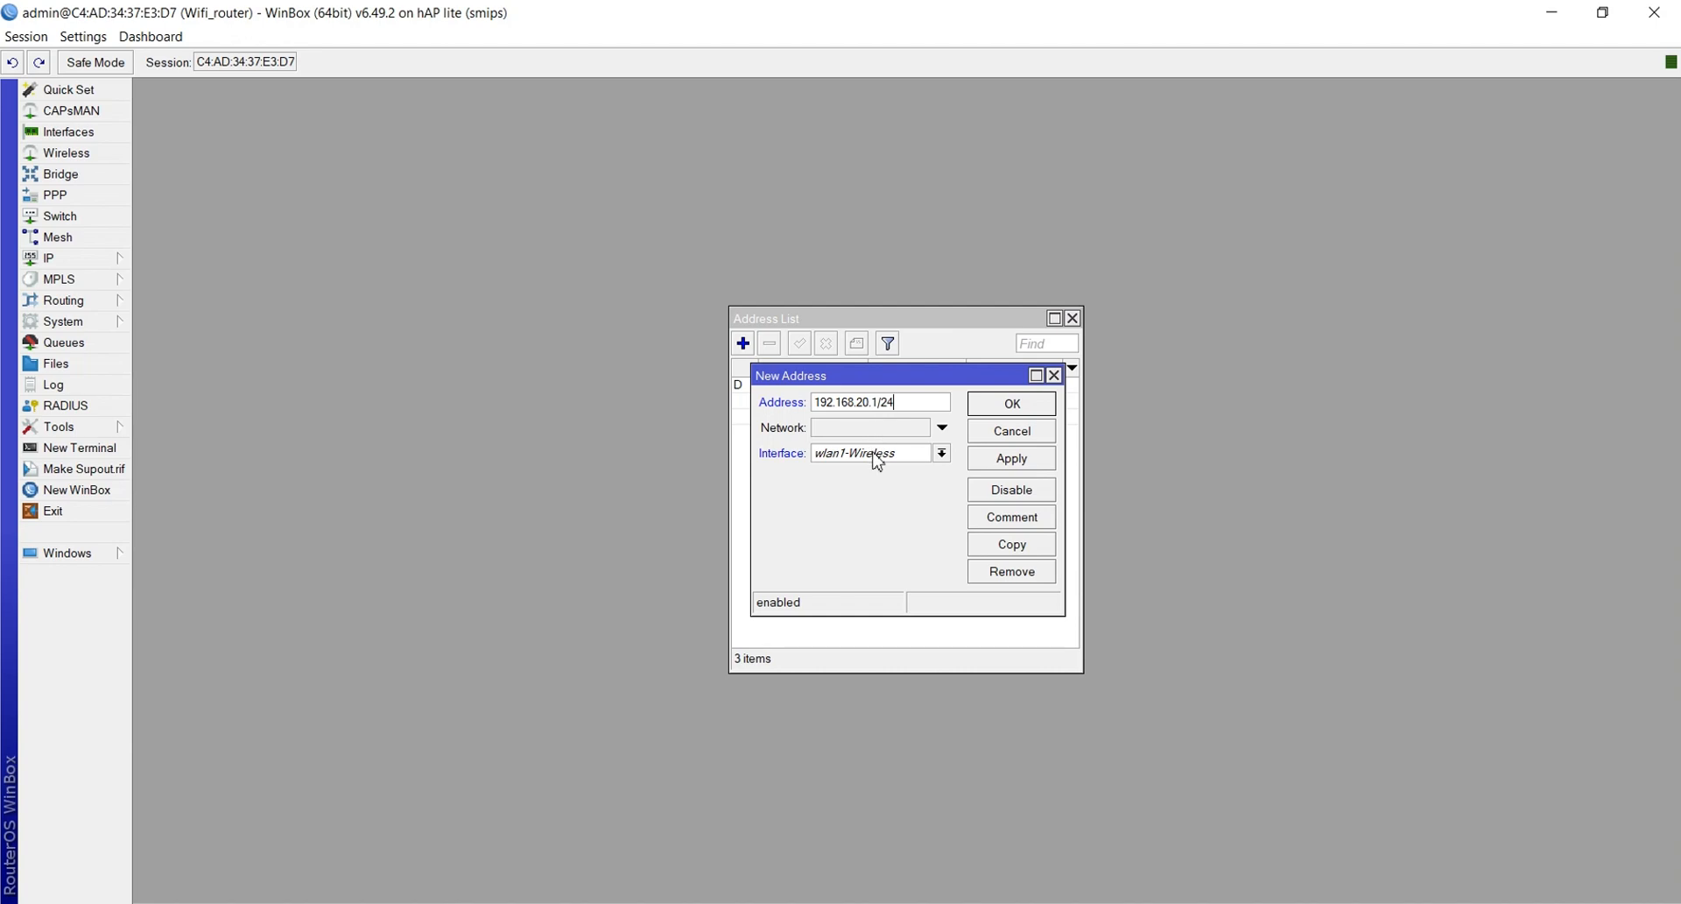
{"action": "left_click", "coordinate": [981, 460]}
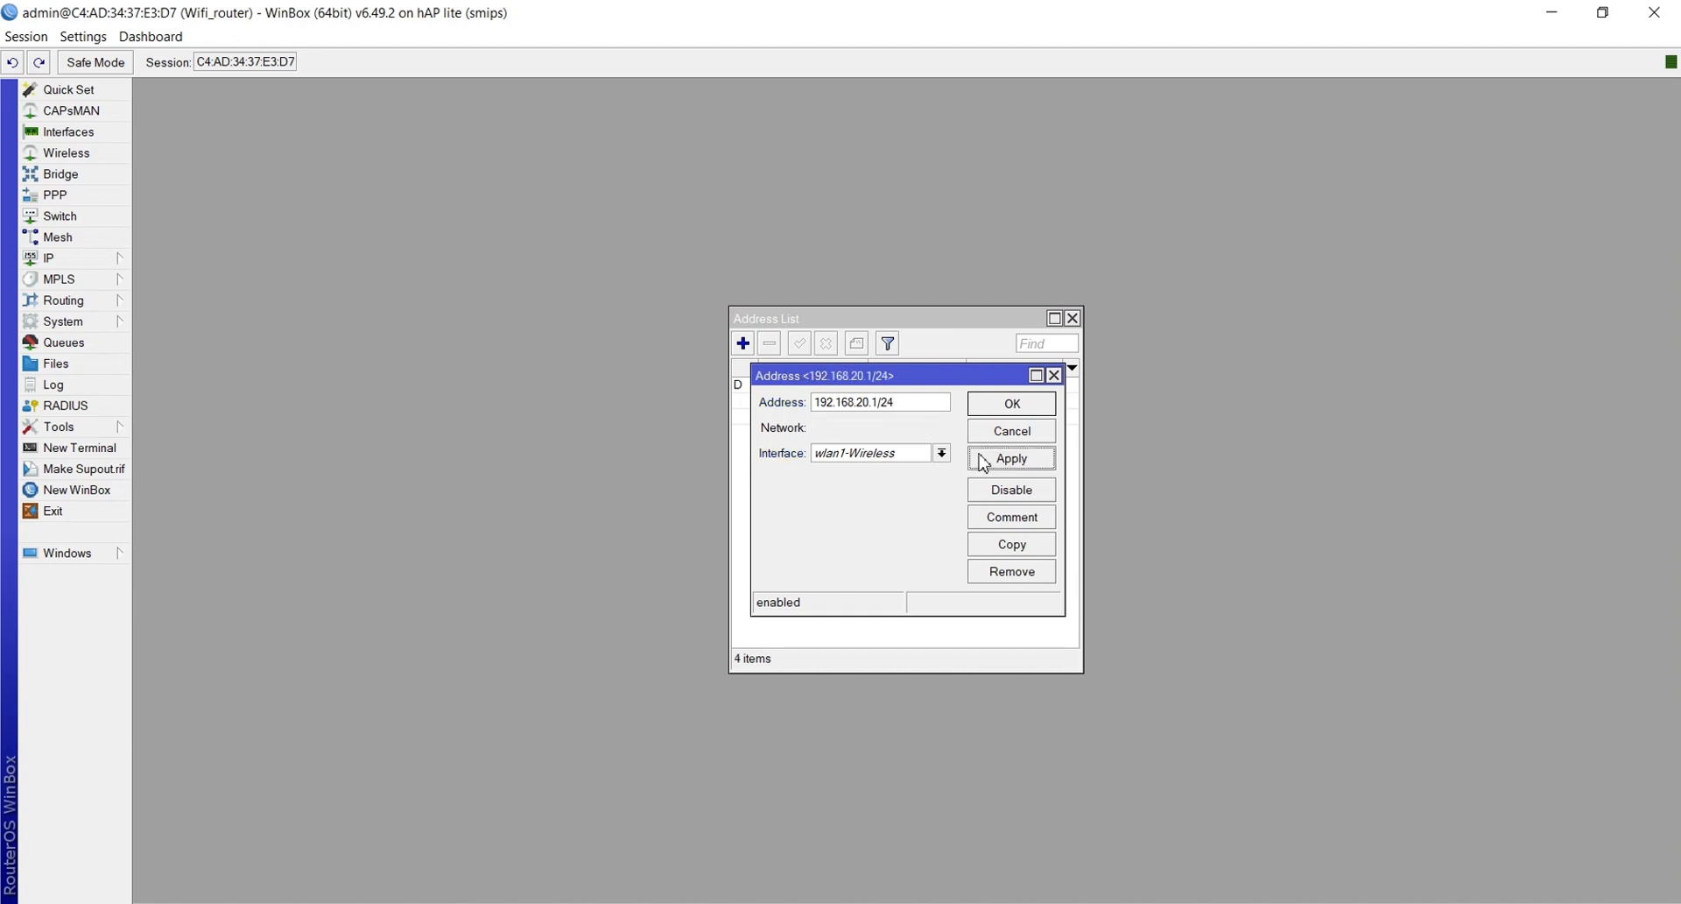
{"action": "left_click", "coordinate": [1012, 405]}
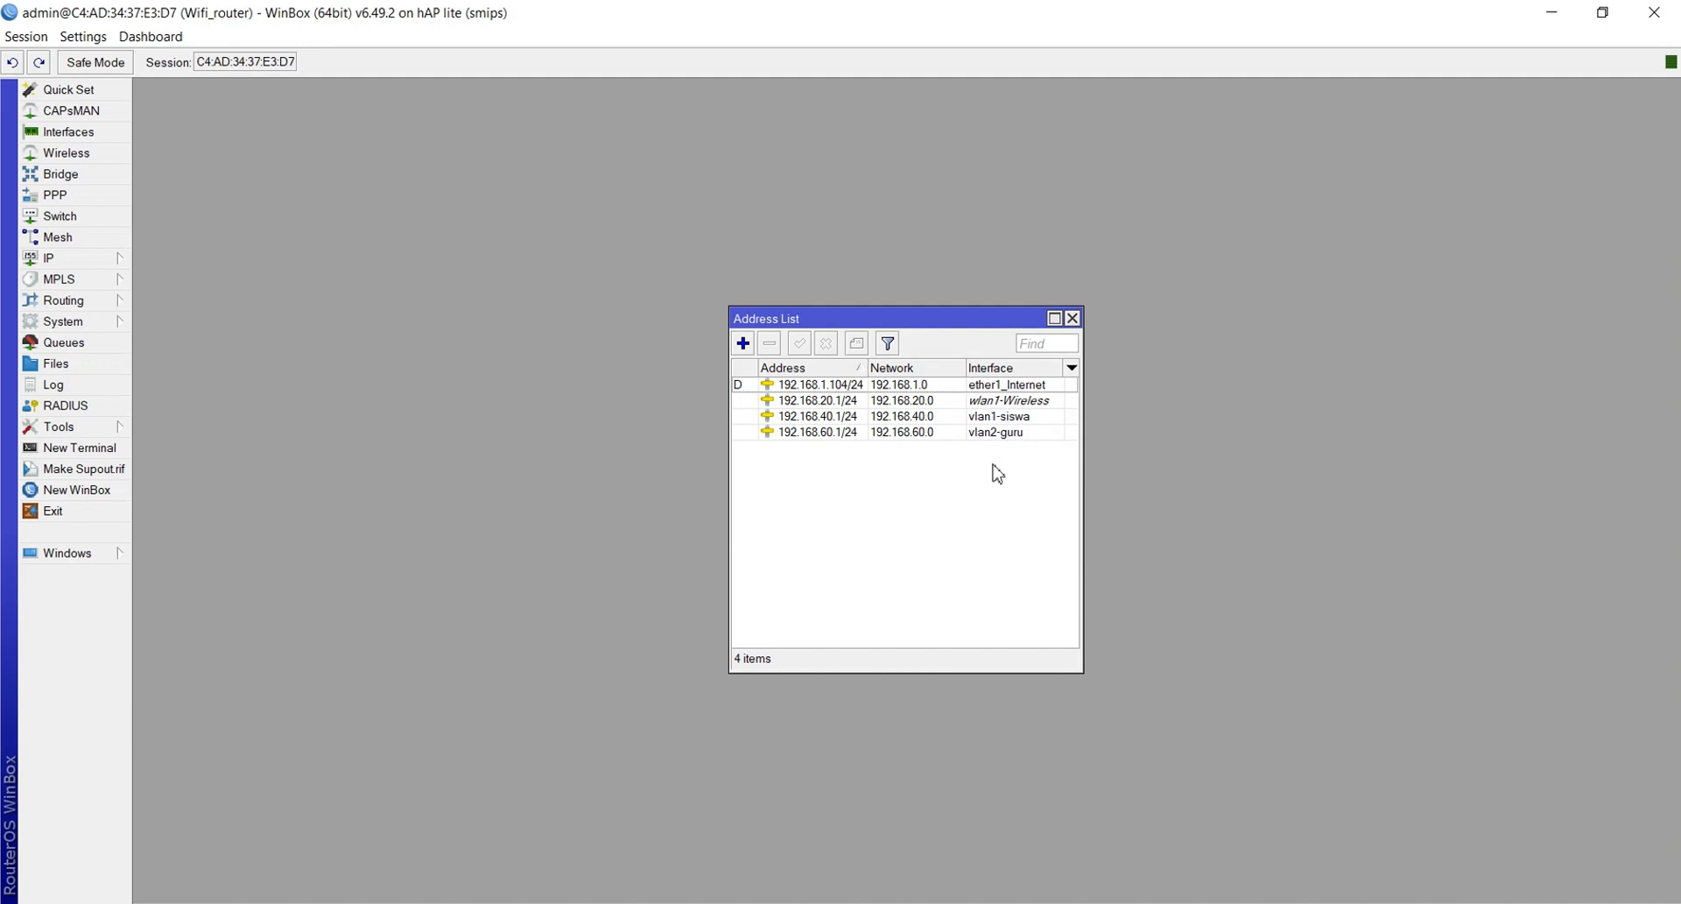
{"action": "left_click", "coordinate": [1071, 318]}
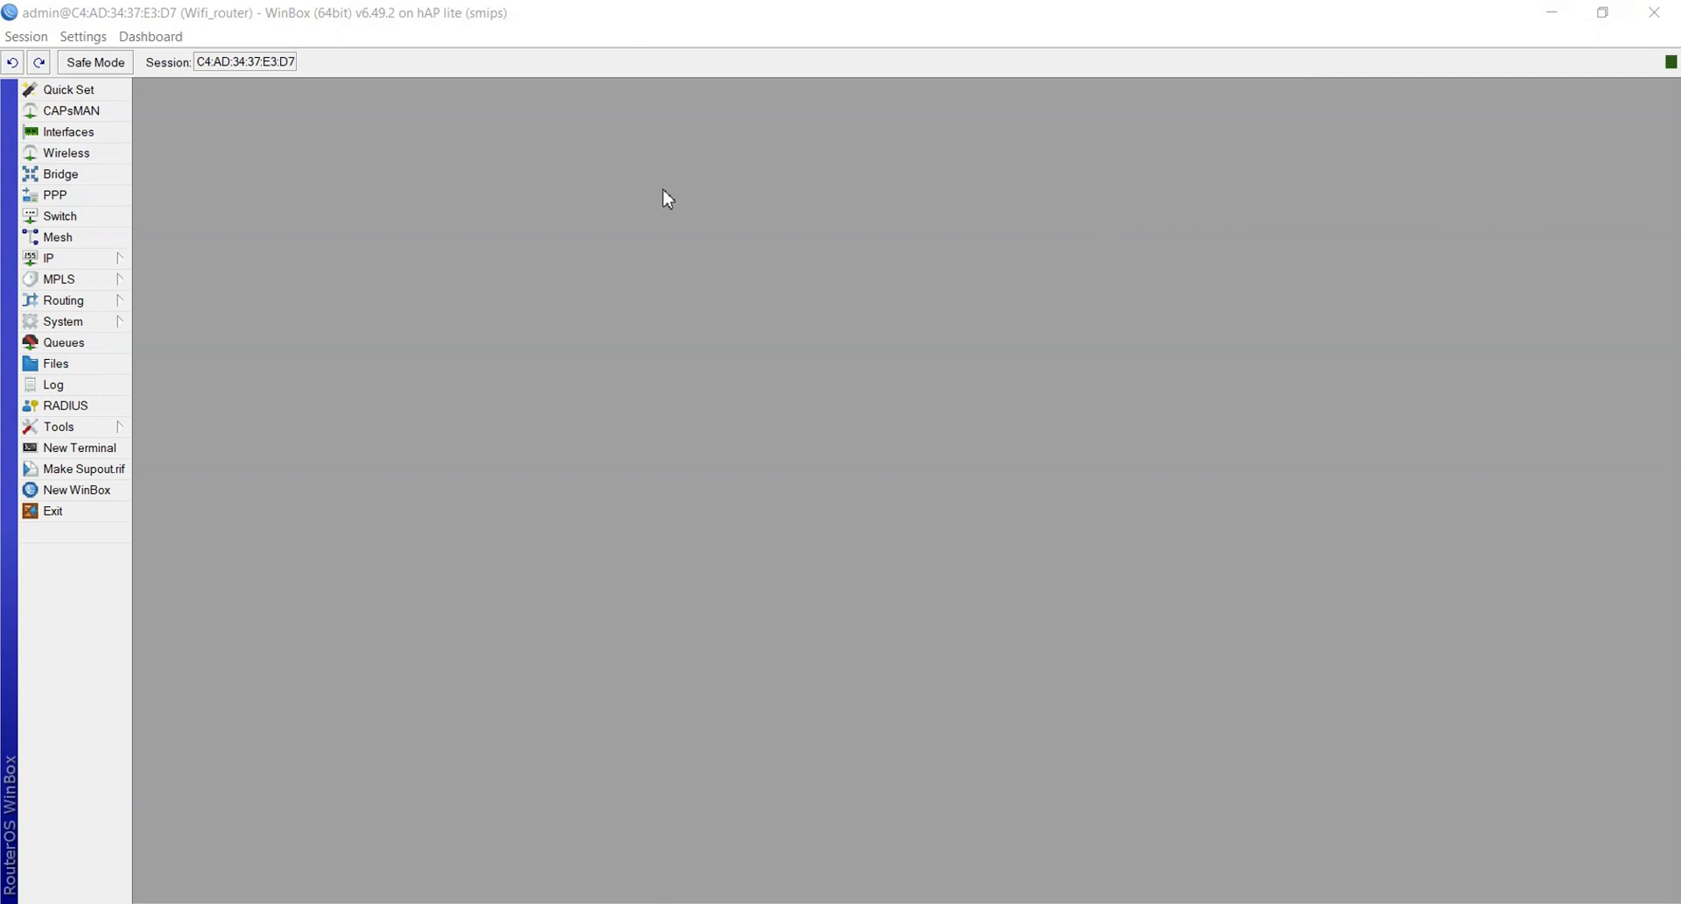
Run DHCP Setup on vlan1-siswa, accepting address space 192.168.40.0/24 and gateway 192.168.40.1
{"action": "left_click", "coordinate": [91, 263]}
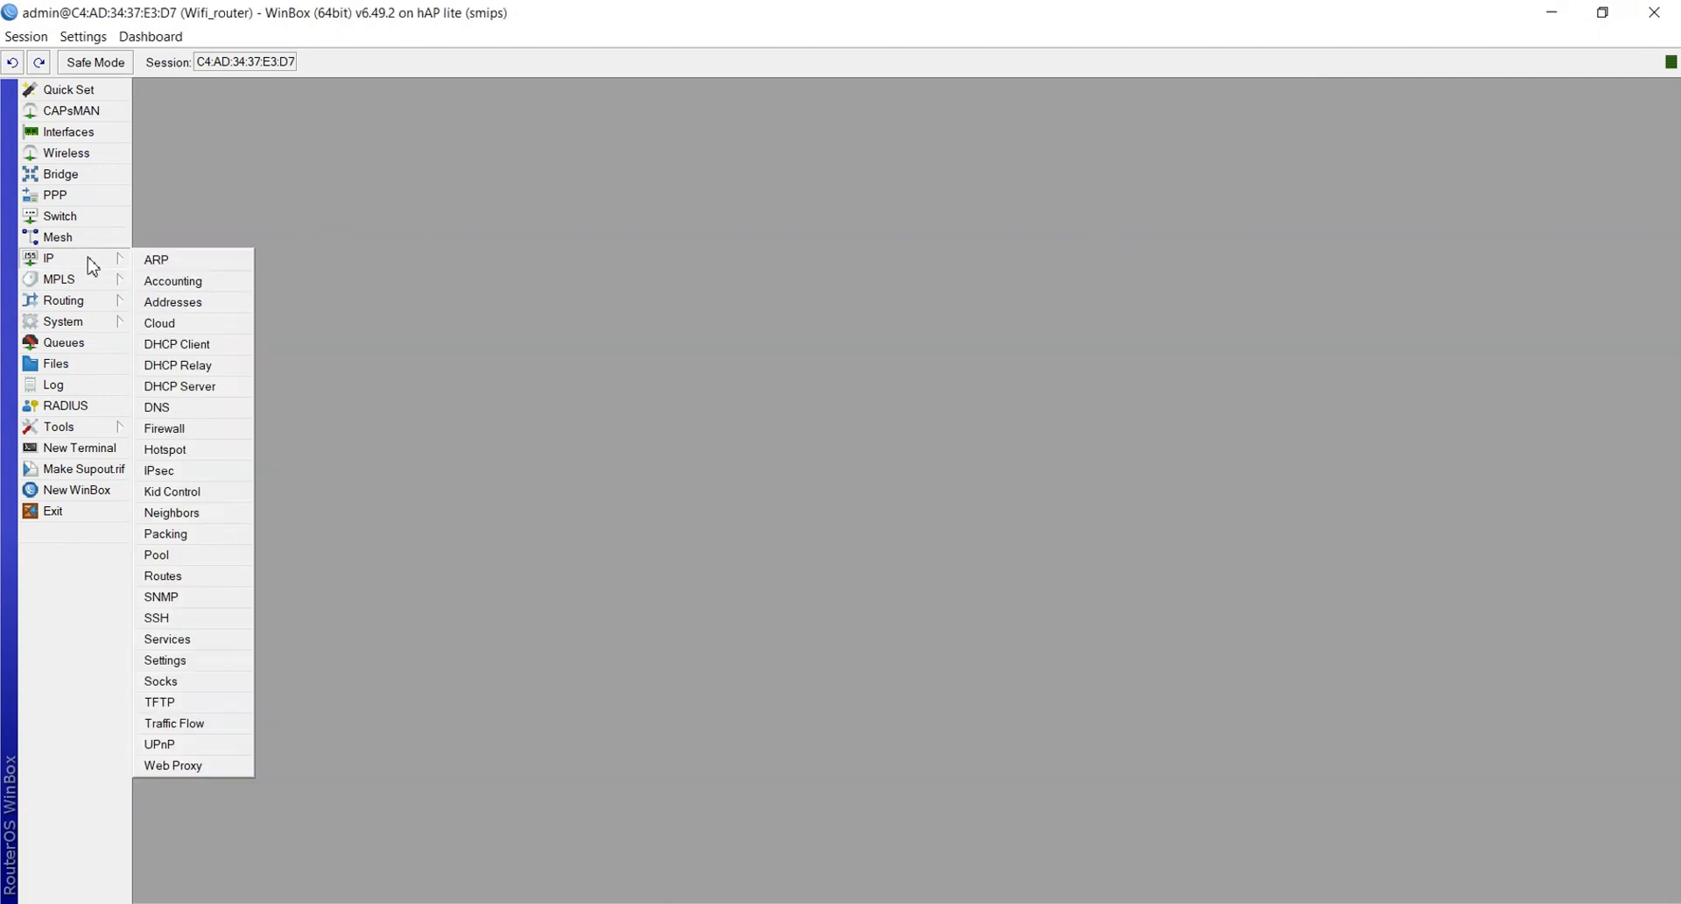
{"action": "left_click", "coordinate": [166, 389]}
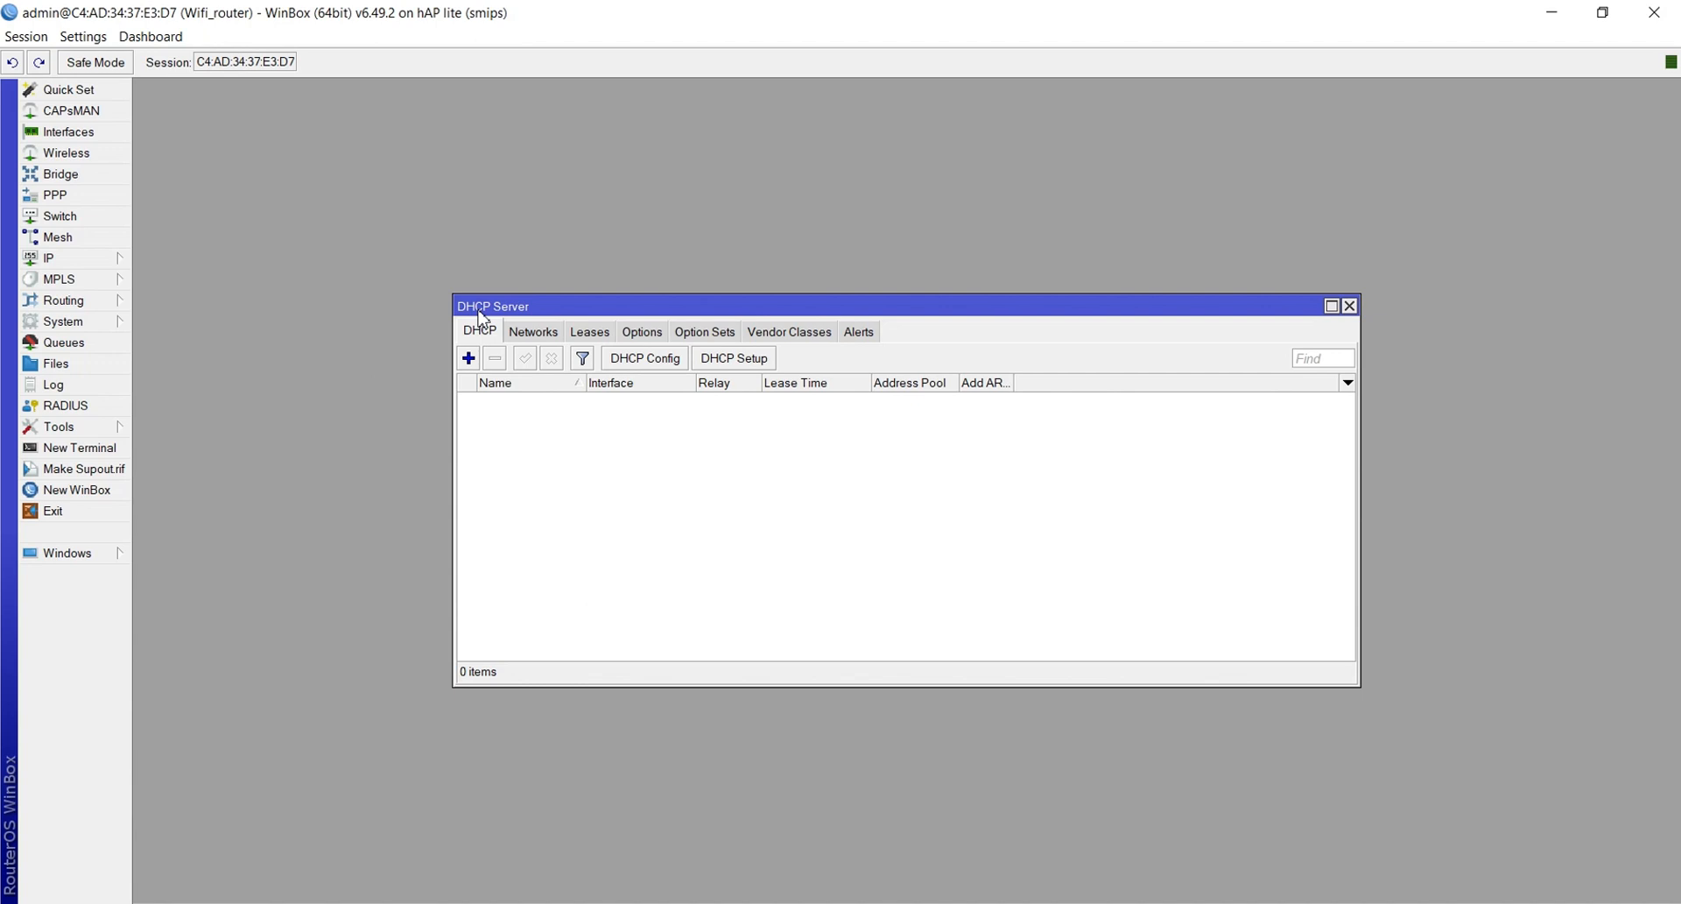
{"action": "left_click", "coordinate": [731, 361]}
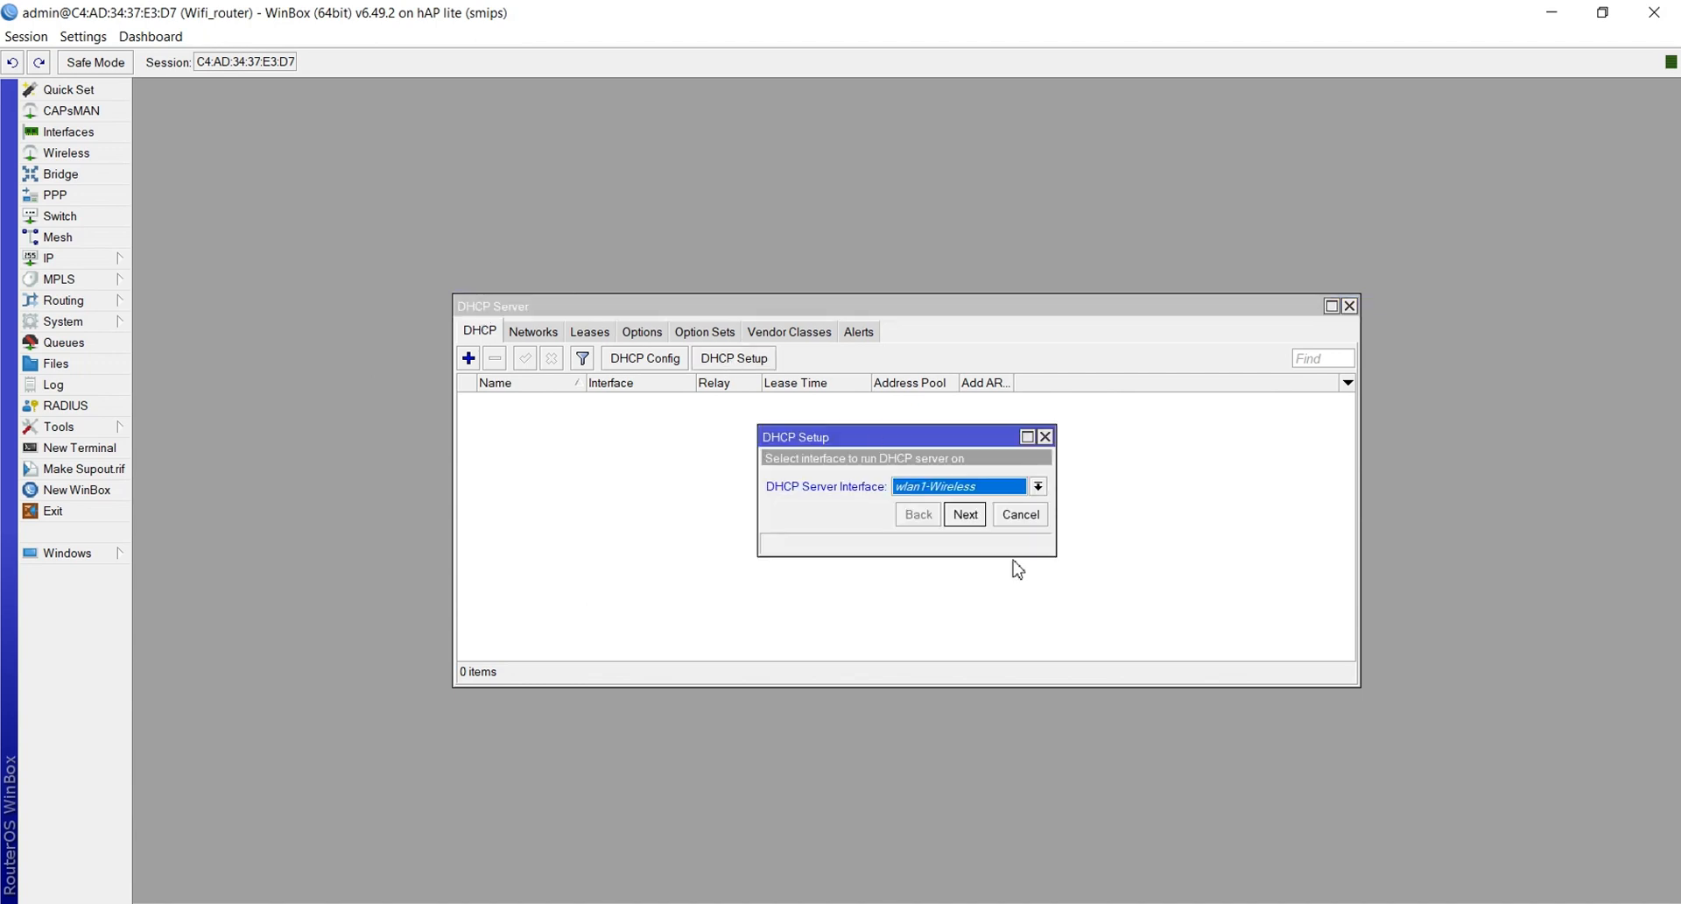
{"action": "left_click", "coordinate": [969, 487]}
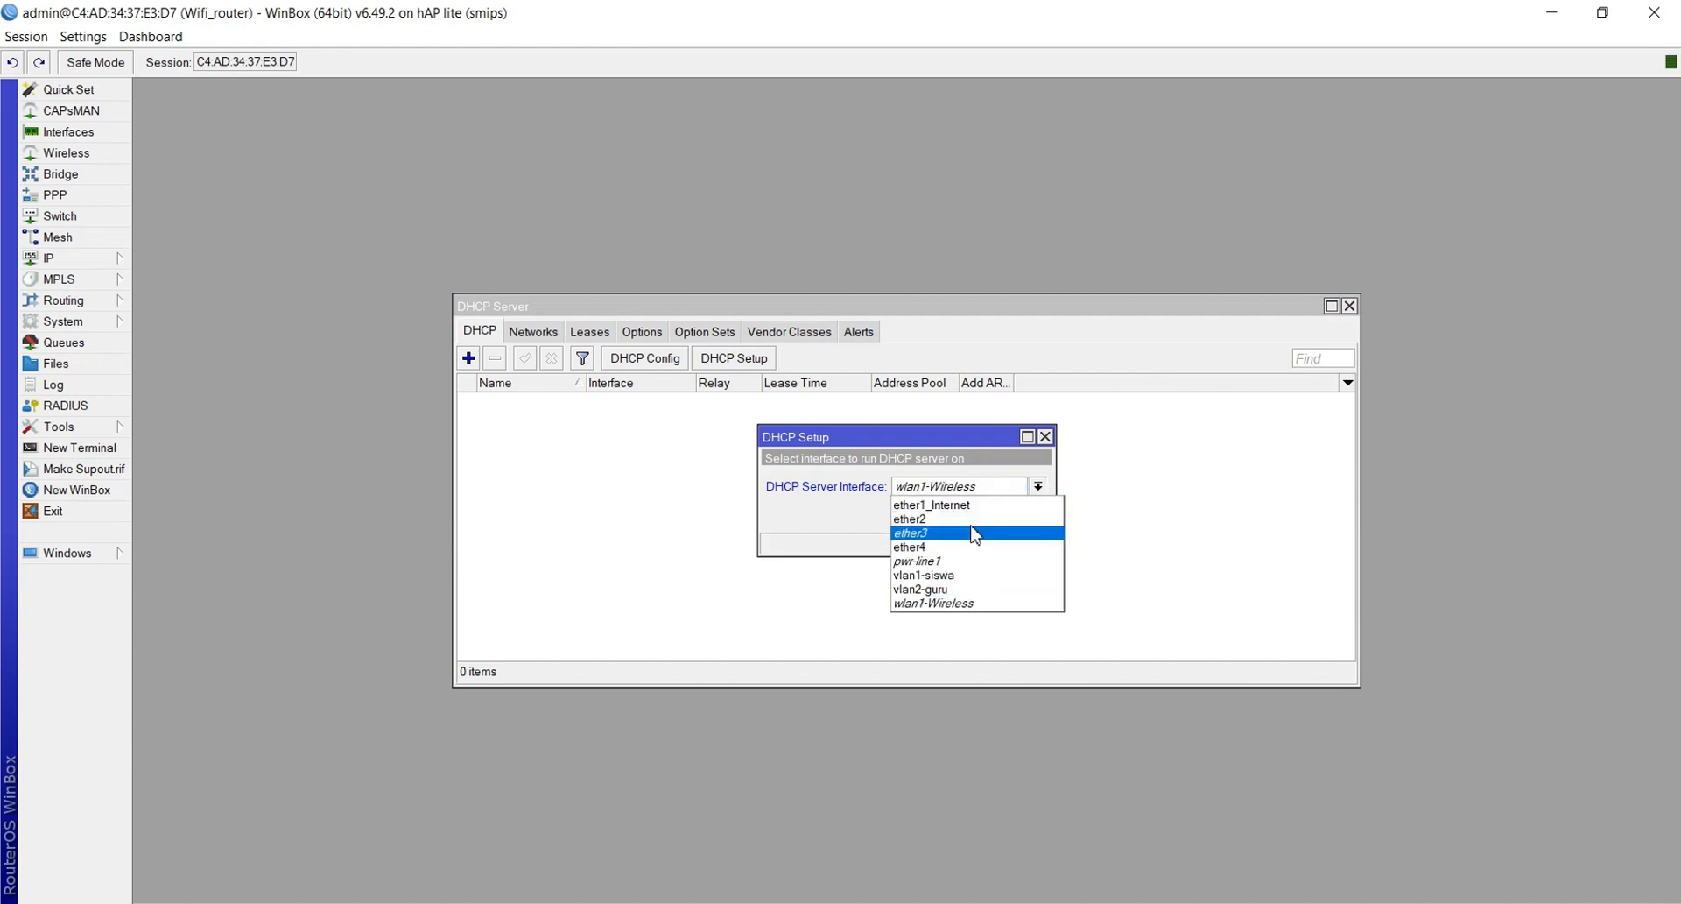
{"action": "left_click", "coordinate": [969, 578]}
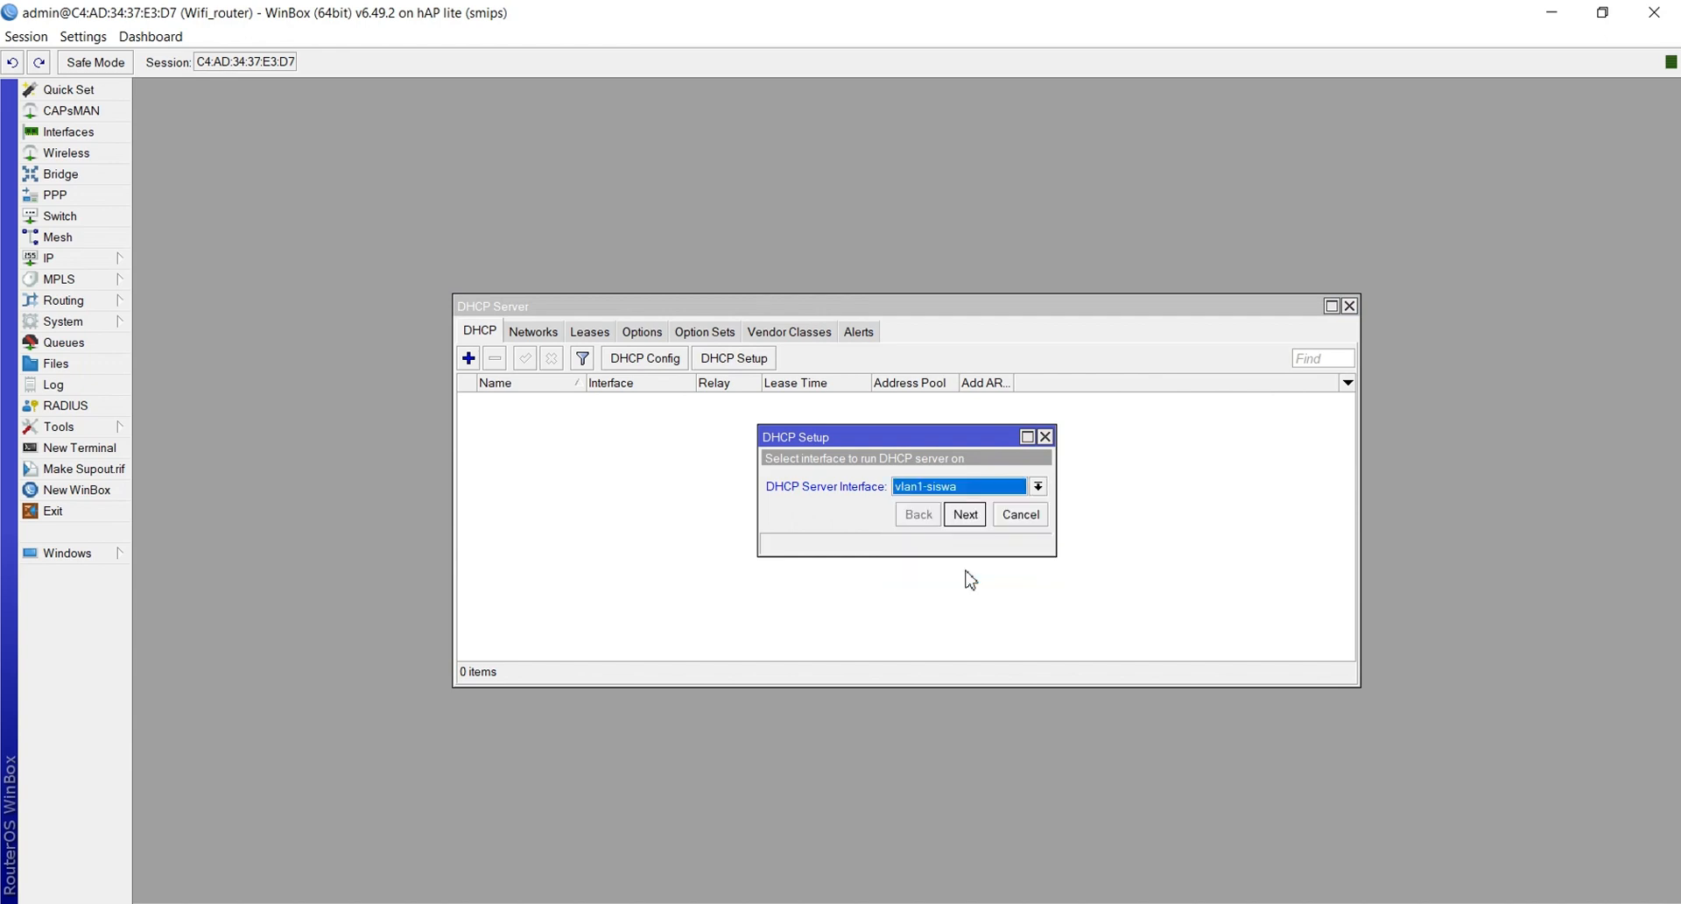
{"action": "left_click", "coordinate": [964, 517]}
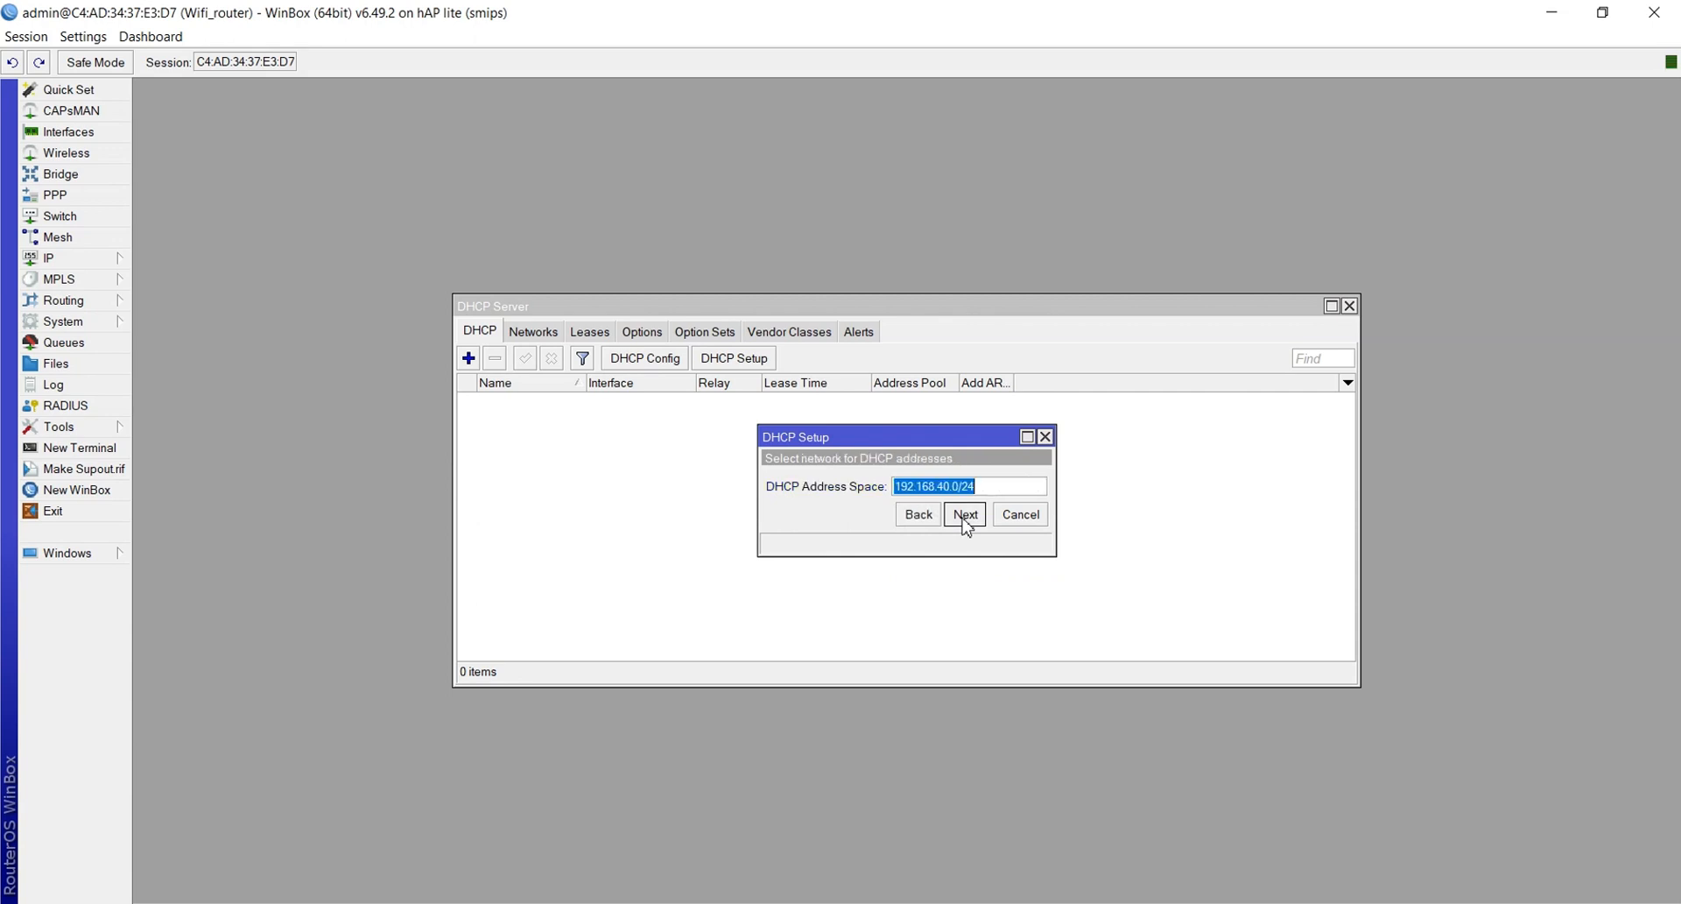
{"action": "left_click", "coordinate": [963, 516]}
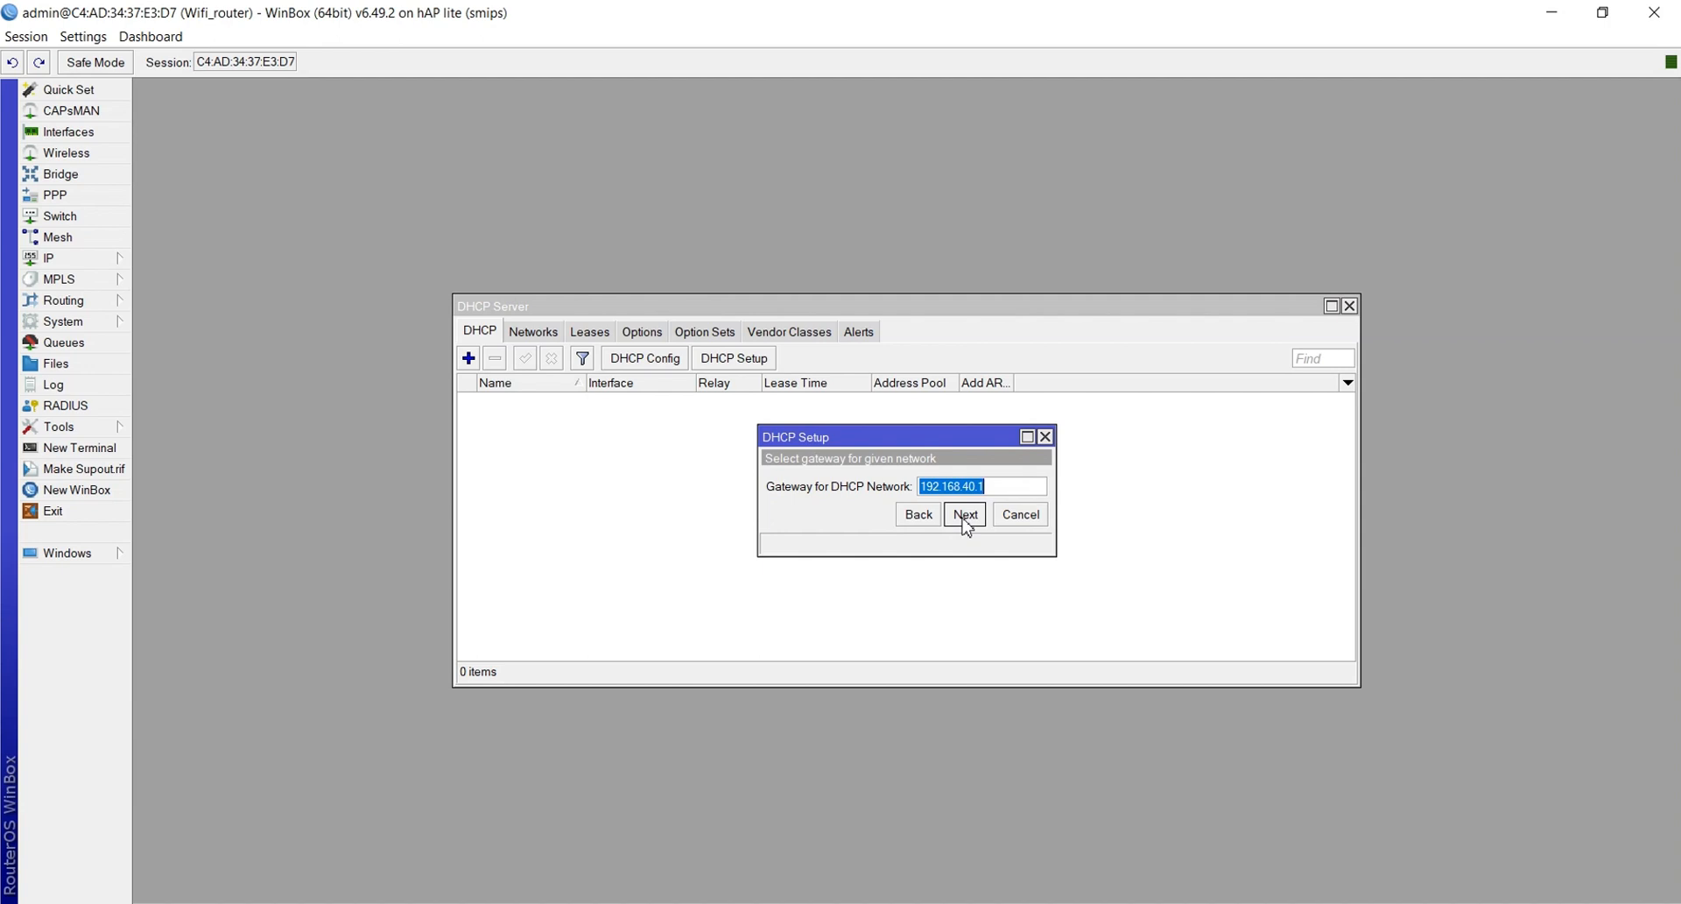
{"action": "left_click", "coordinate": [964, 516]}
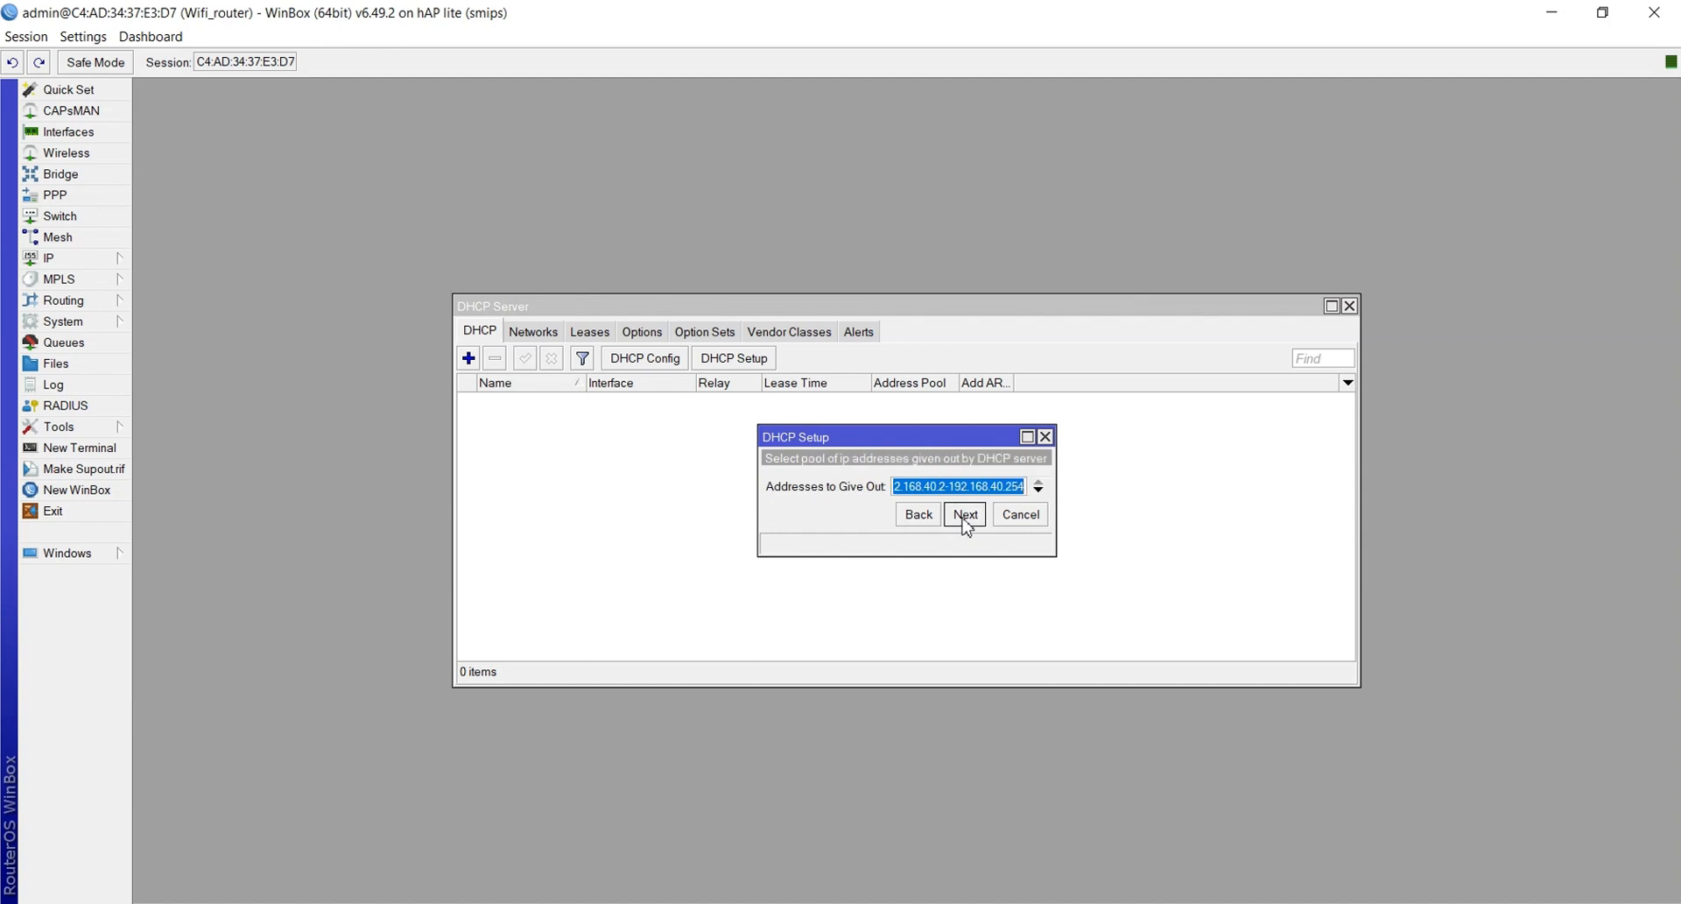
Set the pool to 192.168.40.10–192.168.40.100, accept DNS 192.168.1.1 and lease time, finishing dhcp1
{"action": "left_click", "coordinate": [949, 490]}
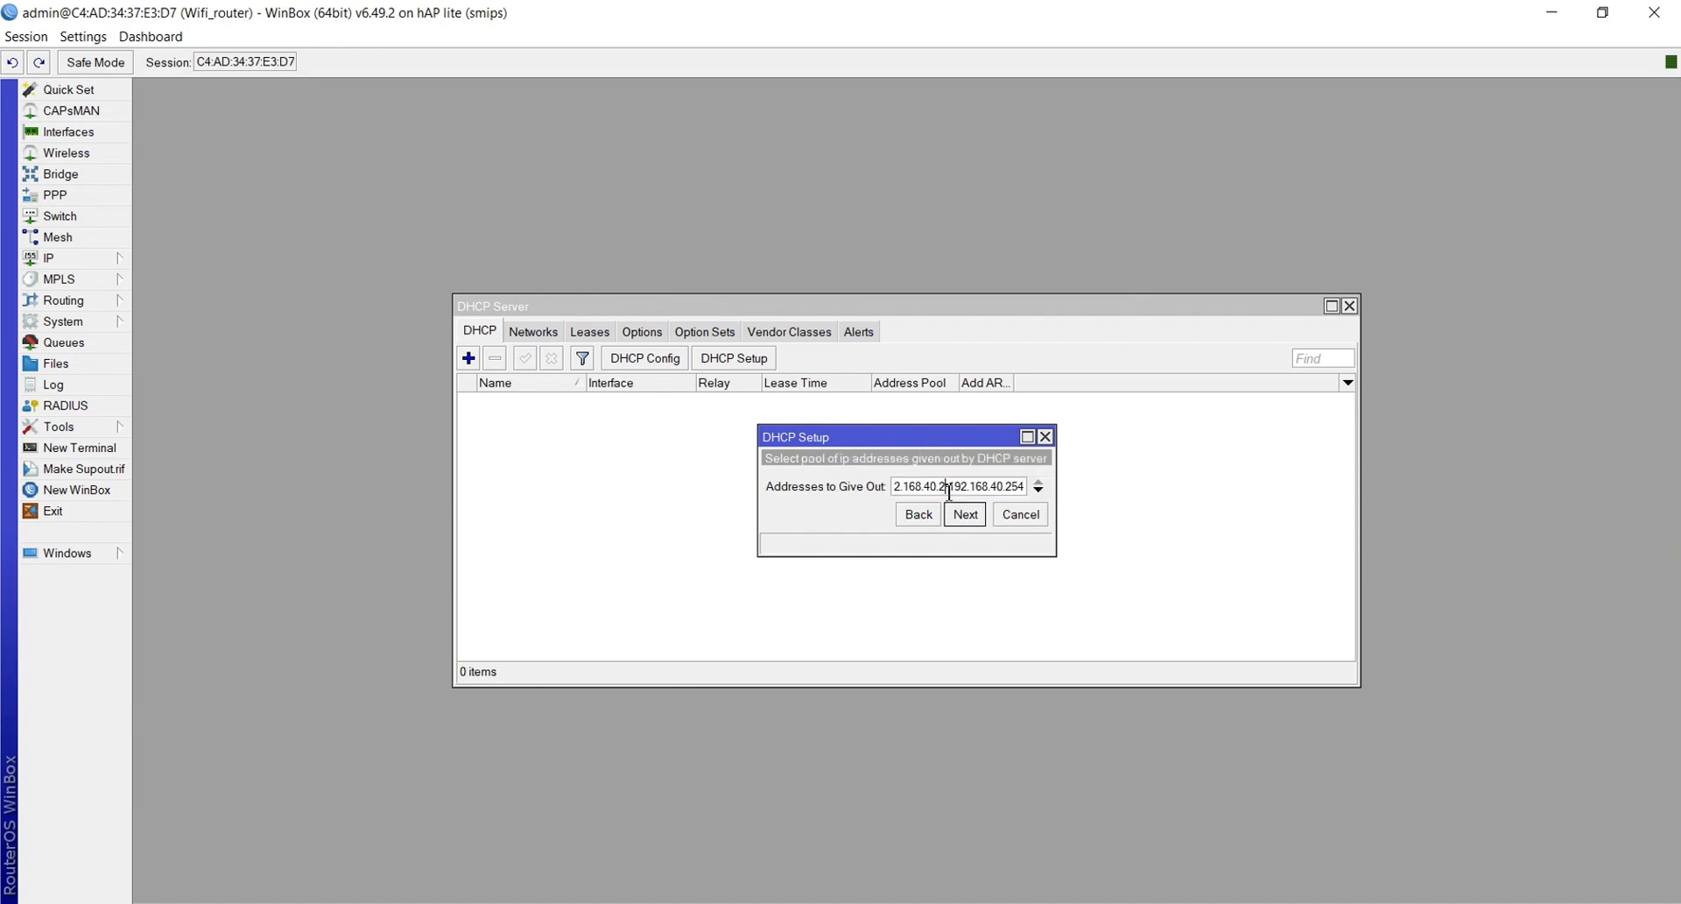
{"action": "key", "text": "BackSpace"}
{"action": "type", "text": "10"}
{"action": "key", "text": "Right"}
{"action": "key", "text": "Right"}
{"action": "key", "text": "Right"}
{"action": "key", "text": "Right"}
{"action": "key", "text": "BackSpace"}
{"action": "key", "text": "BackSpace"}
{"action": "key", "text": "BackSpace"}
{"action": "type", "text": "100"}
{"action": "left_click", "coordinate": [967, 515]}
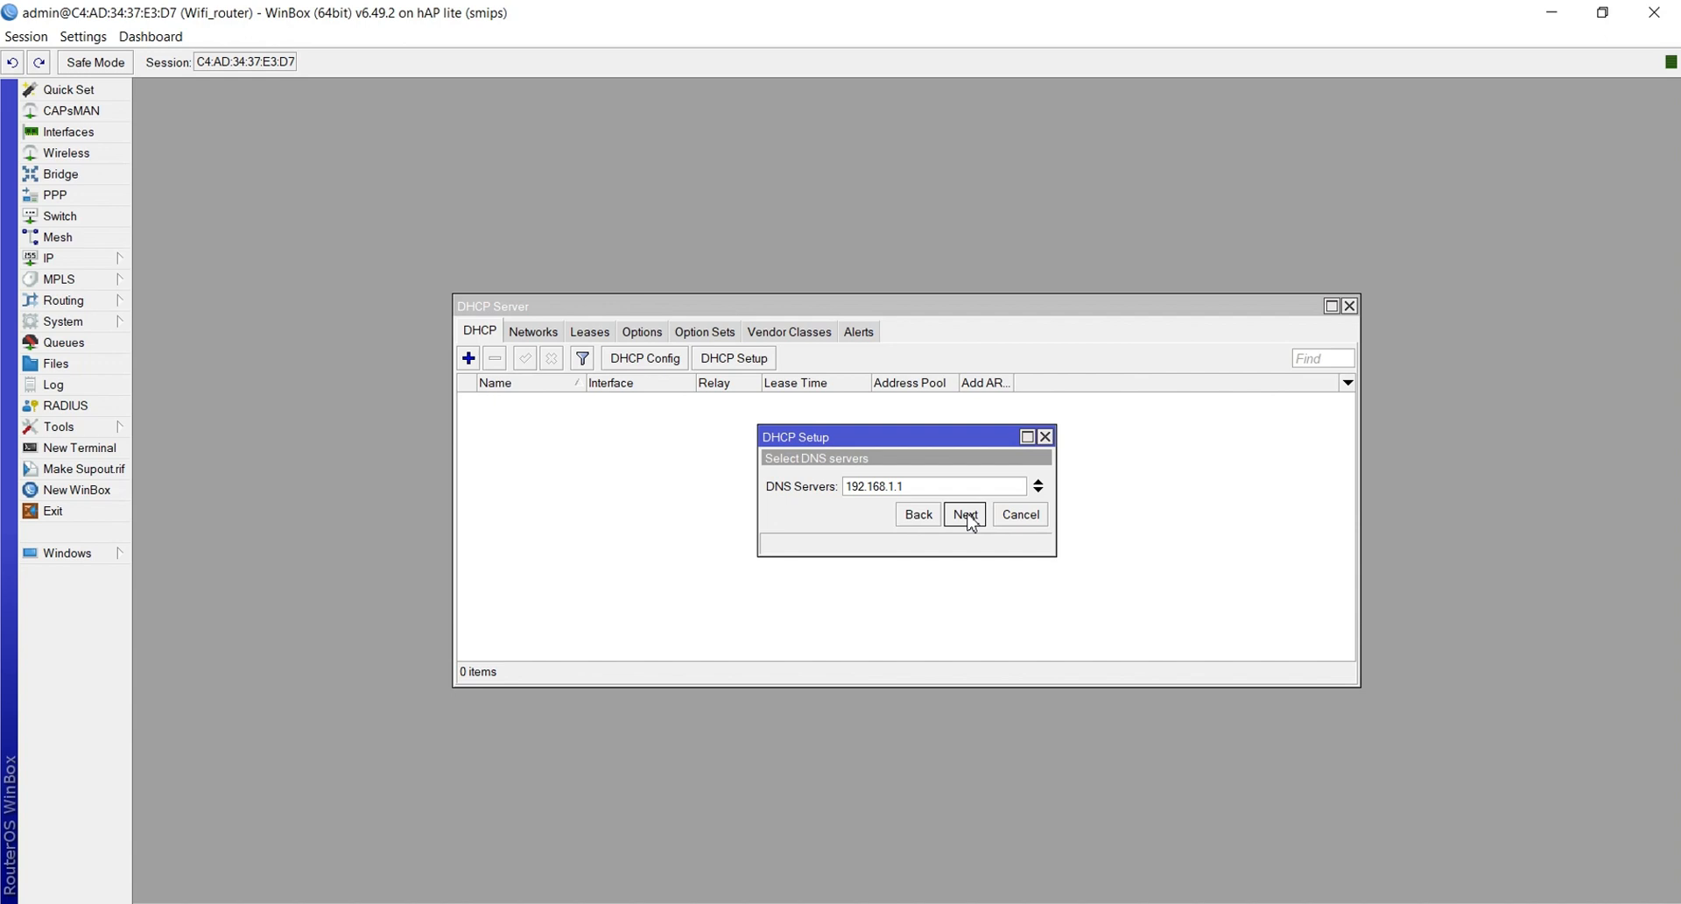
{"action": "left_click", "coordinate": [968, 517]}
{"action": "left_click", "coordinate": [968, 517]}
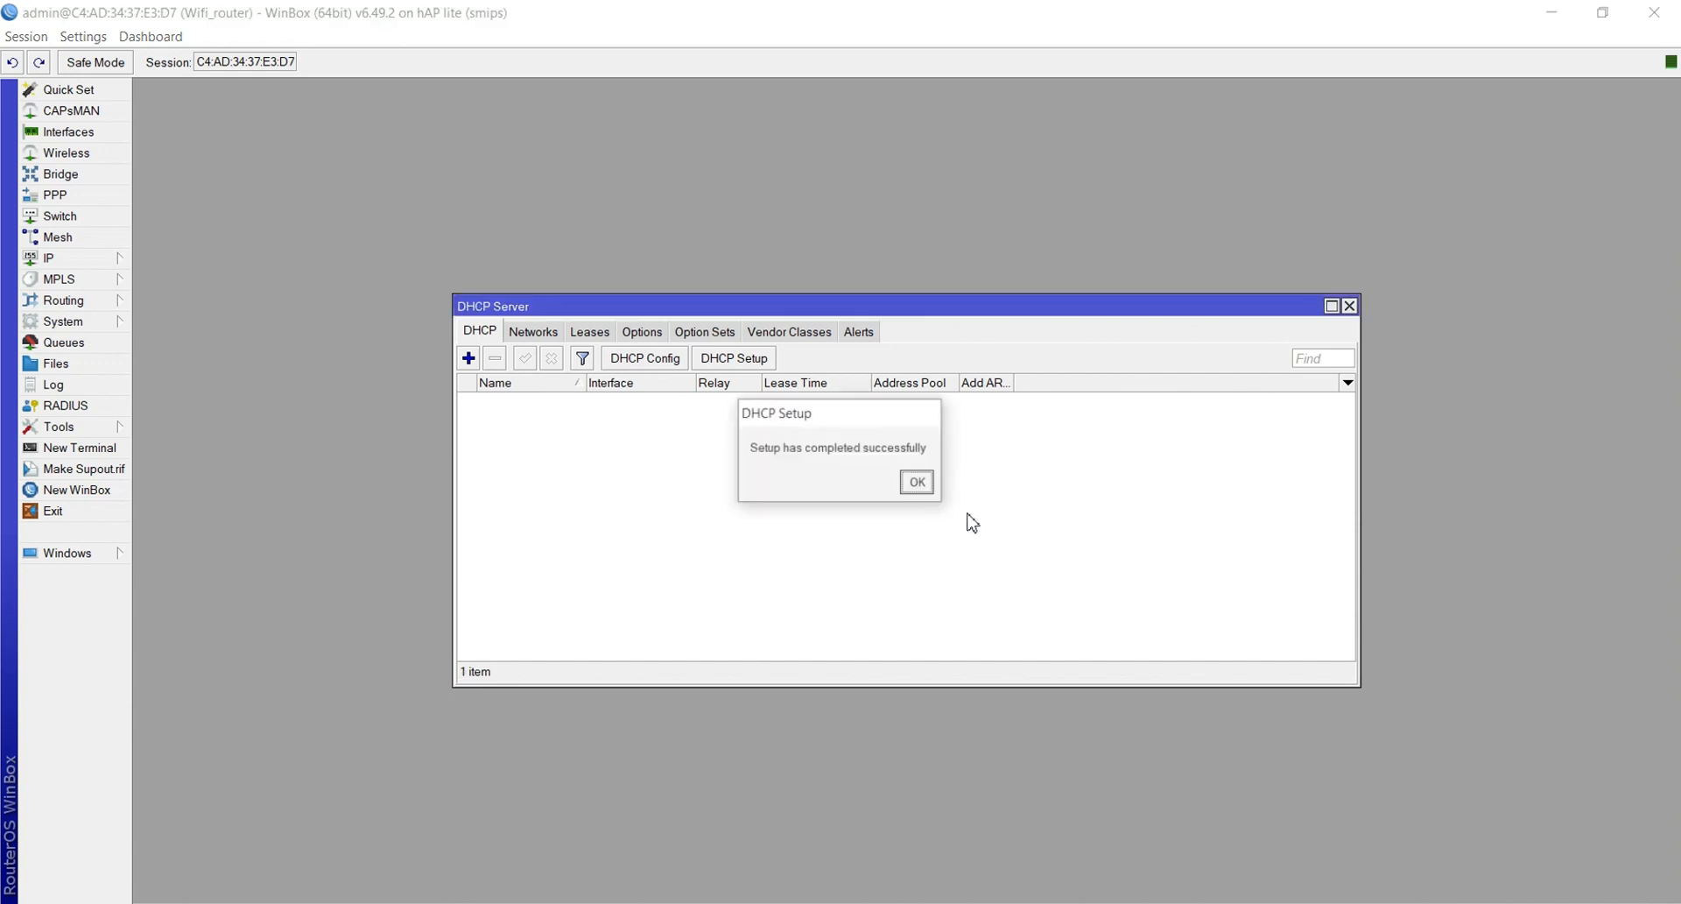
{"action": "left_click", "coordinate": [917, 481]}
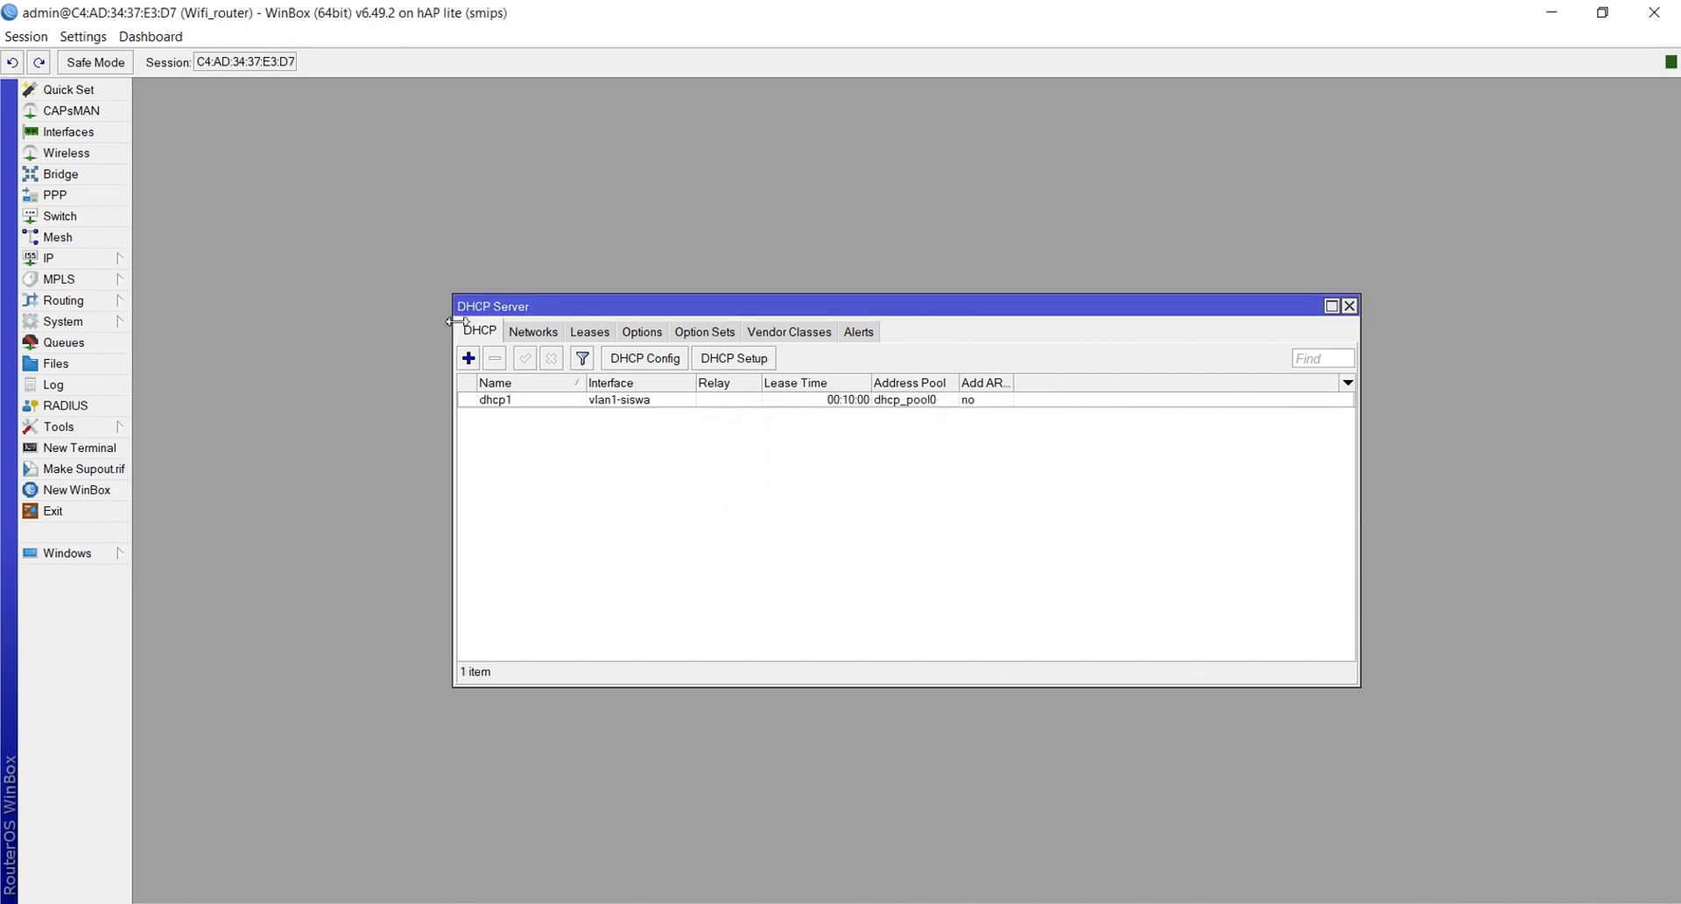
{"action": "left_click", "coordinate": [469, 357]}
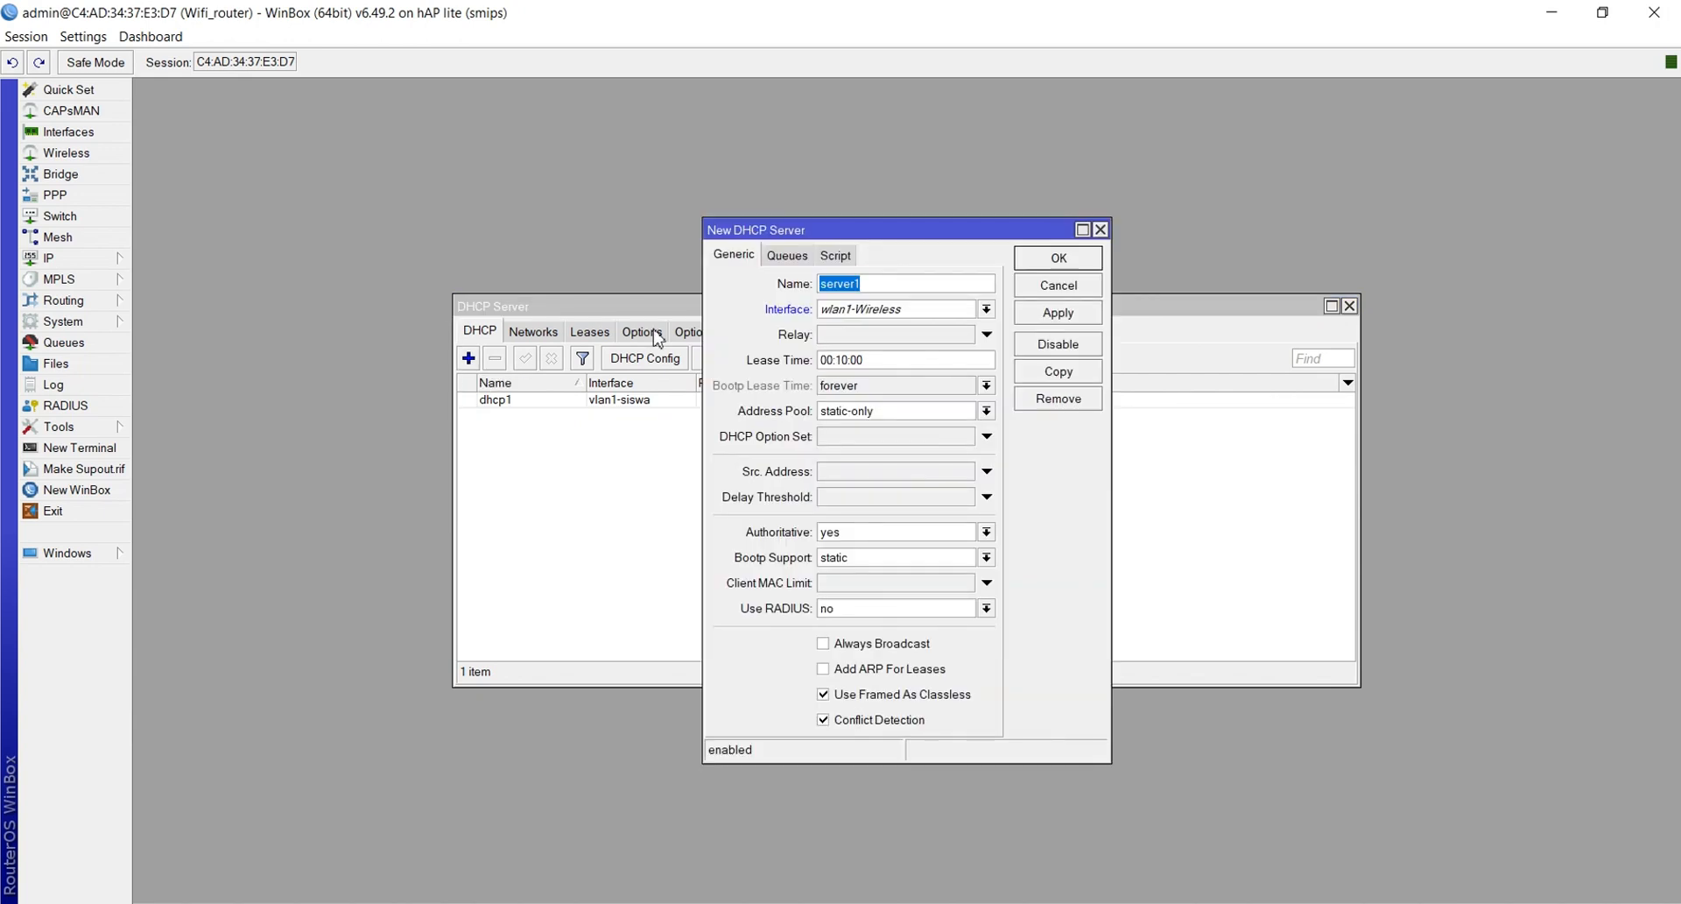
{"action": "left_click", "coordinate": [1099, 229]}
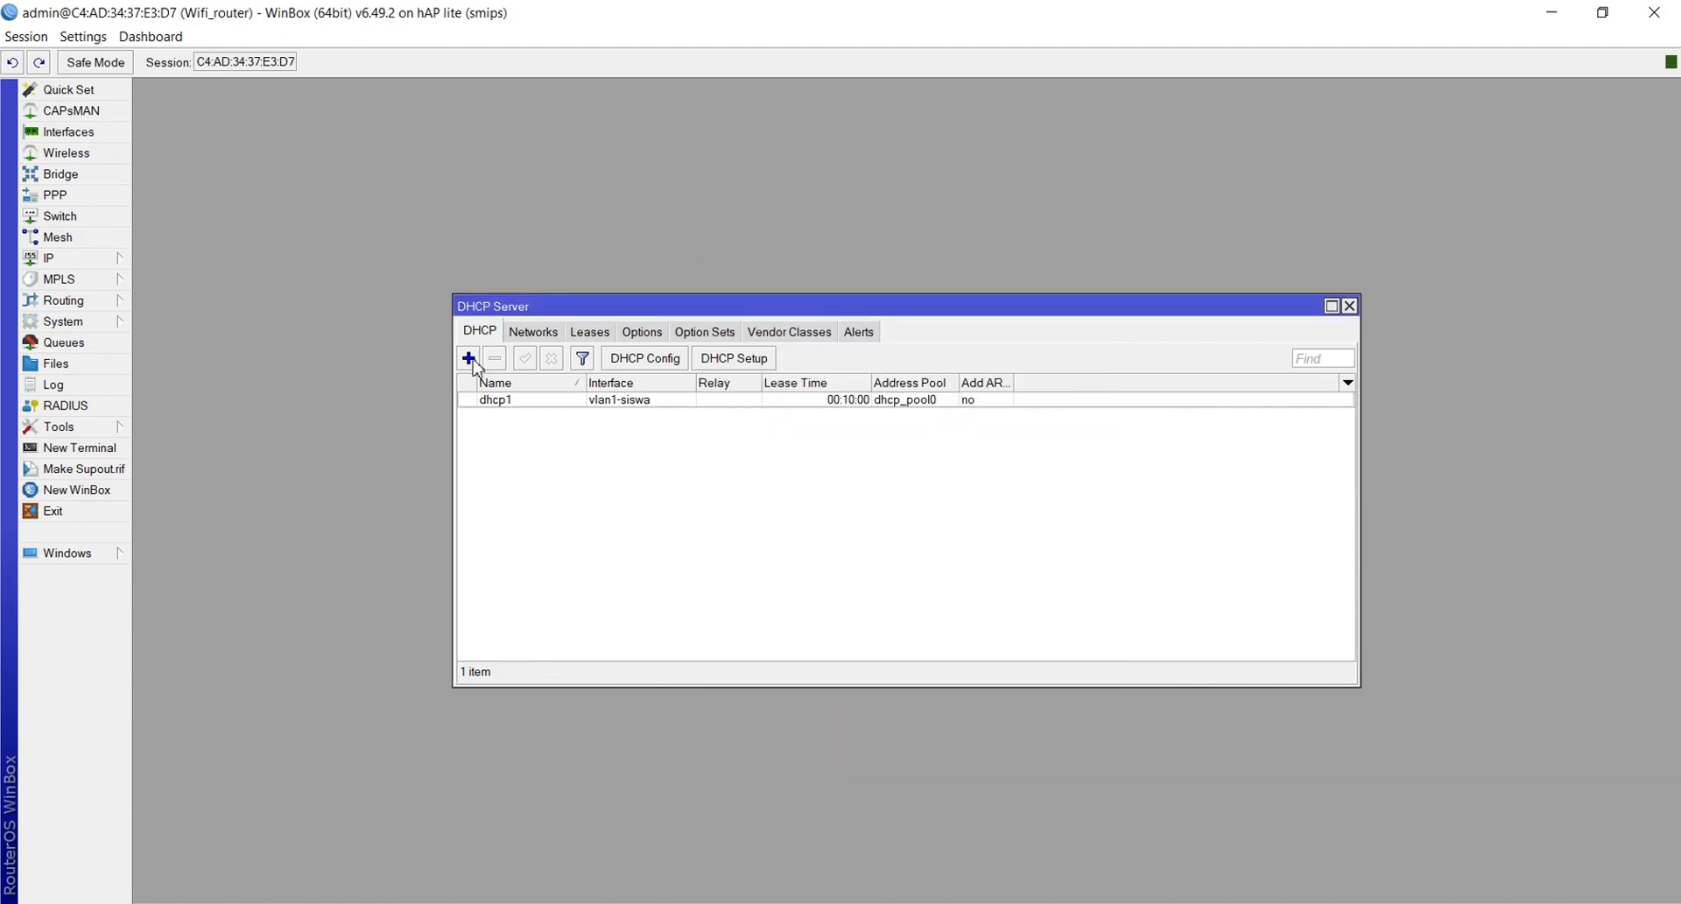
Start DHCP Setup on vlan2-guru, accepting its address space and 192.168.60.1 gateway
{"action": "left_click", "coordinate": [723, 358]}
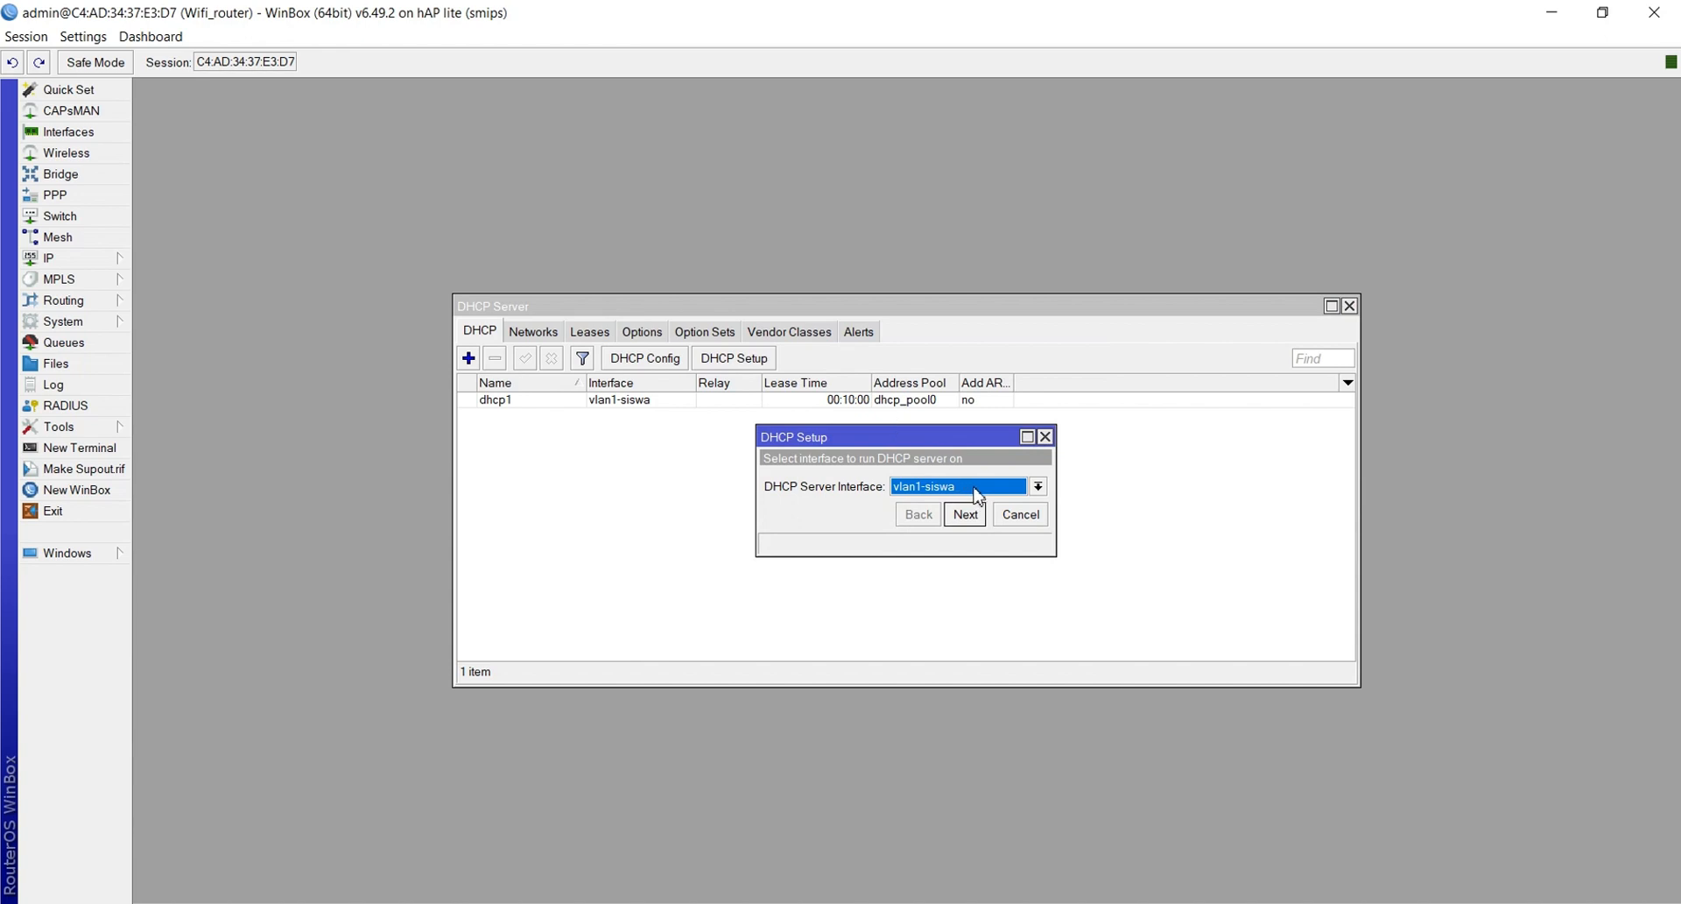
{"action": "left_click", "coordinate": [978, 496]}
{"action": "left_click", "coordinate": [966, 589]}
{"action": "left_click", "coordinate": [966, 515]}
{"action": "left_click", "coordinate": [968, 517]}
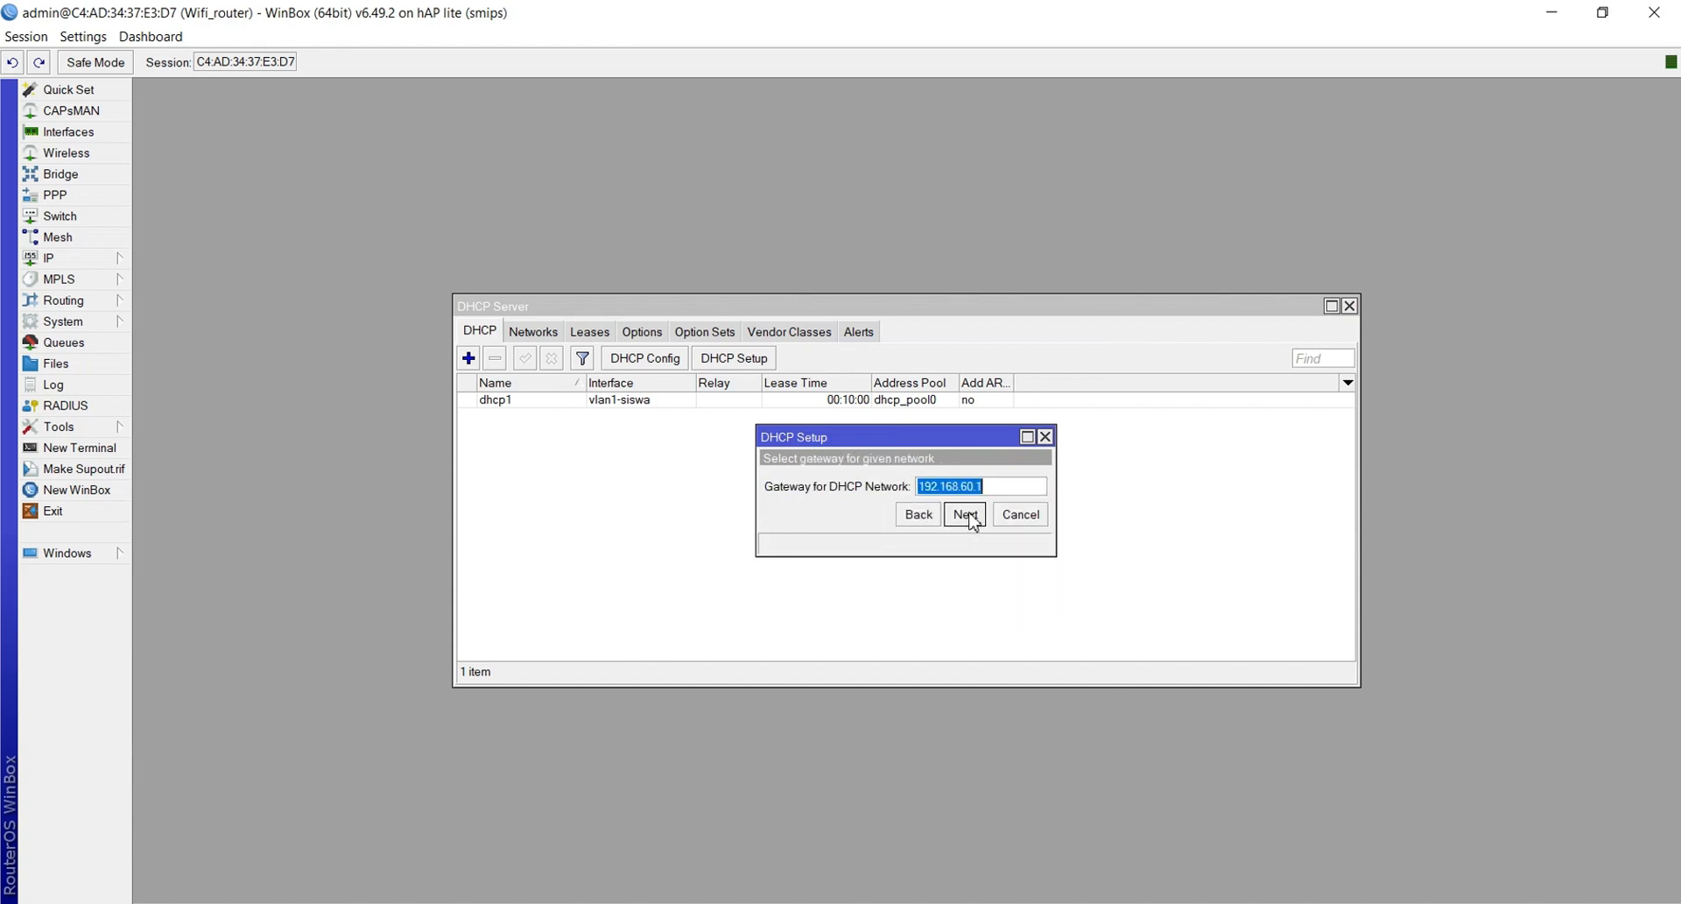
{"action": "left_click", "coordinate": [970, 517]}
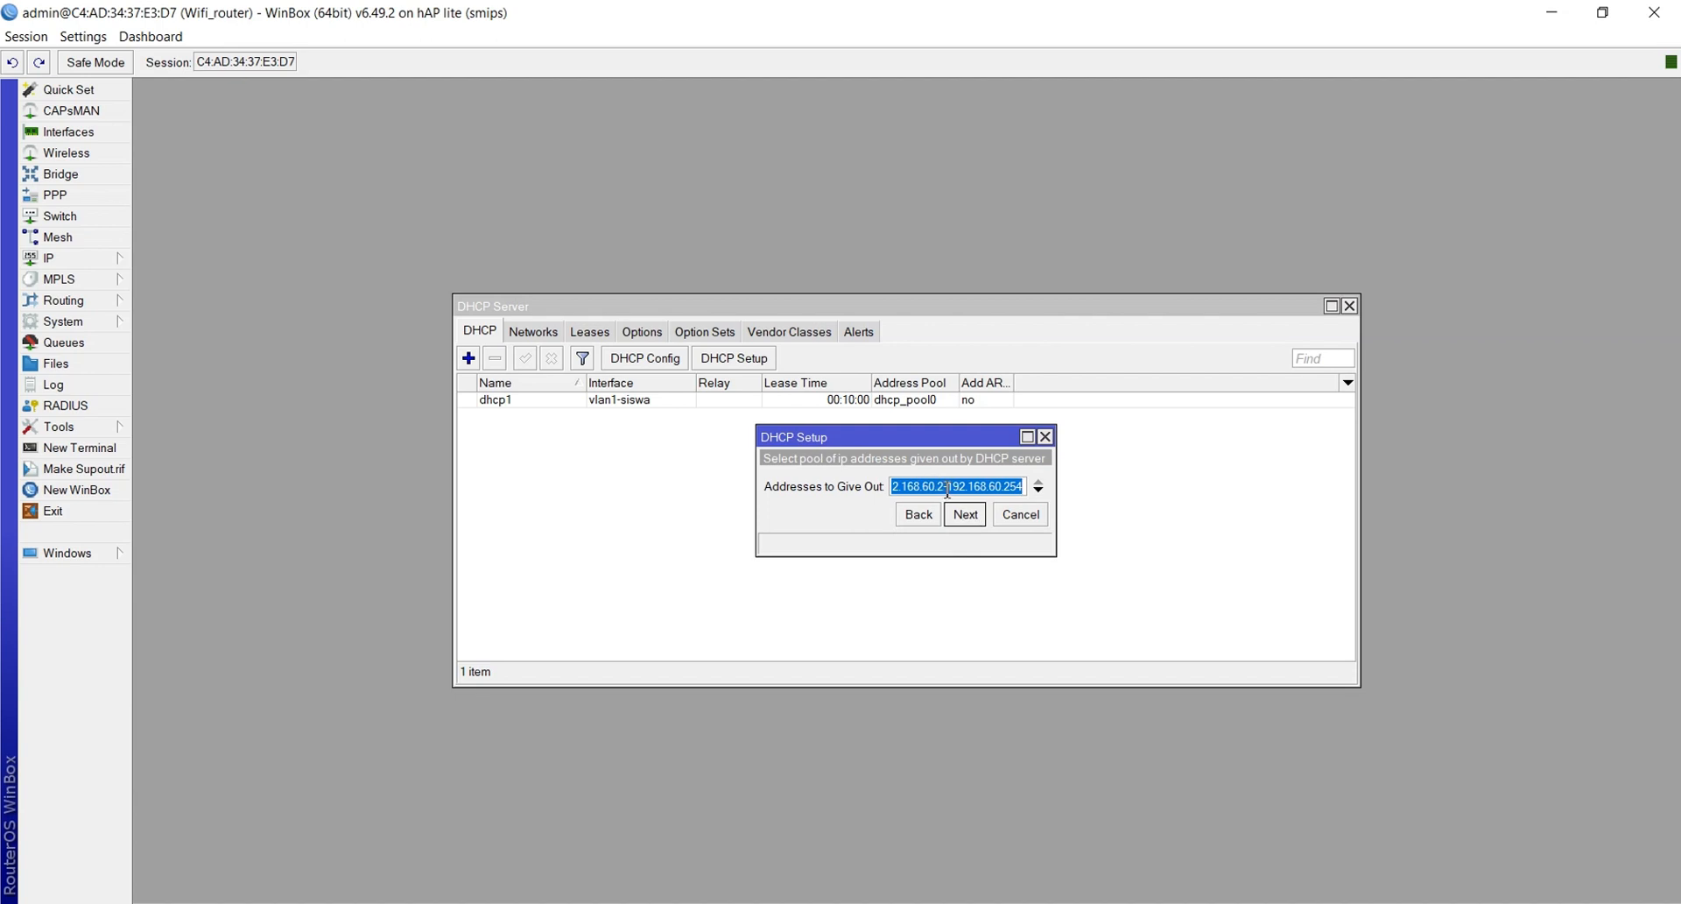
Set the pool to 192.168.60.10–192.168.60.50 with a 10-minute lease and finish setup
{"action": "left_click", "coordinate": [947, 487]}
{"action": "key", "text": "BackSpace"}
{"action": "type", "text": "10"}
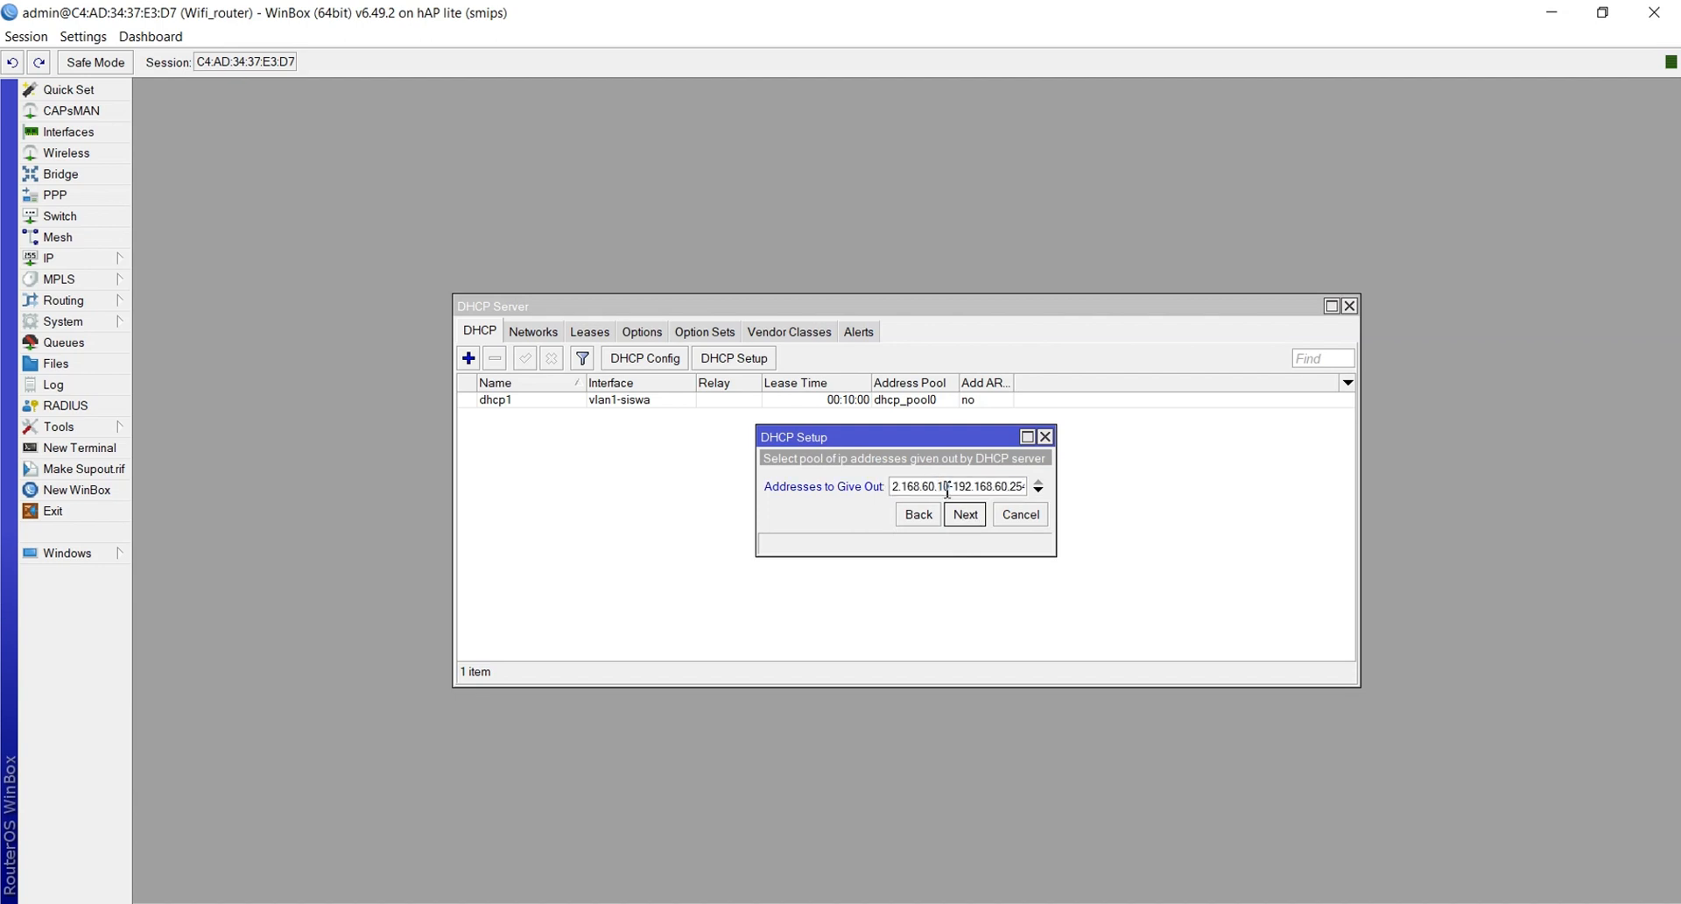
{"action": "key", "text": "Right"}
{"action": "key", "text": "Right"}
{"action": "key", "text": "Right"}
{"action": "key", "text": "Right"}
{"action": "key", "text": "Right"}
{"action": "key", "text": "Right"}
{"action": "key", "text": "Right"}
{"action": "key", "text": "Right"}
{"action": "key", "text": "Right"}
{"action": "key", "text": "Right"}
{"action": "key", "text": "Right"}
{"action": "key", "text": "Right"}
{"action": "key", "text": "Right"}
{"action": "key", "text": "Right"}
{"action": "key", "text": "BackSpace"}
{"action": "key", "text": "BackSpace"}
{"action": "key", "text": "BackSpace"}
{"action": "type", "text": "50"}
{"action": "left_click", "coordinate": [963, 517]}
{"action": "left_click", "coordinate": [963, 517]}
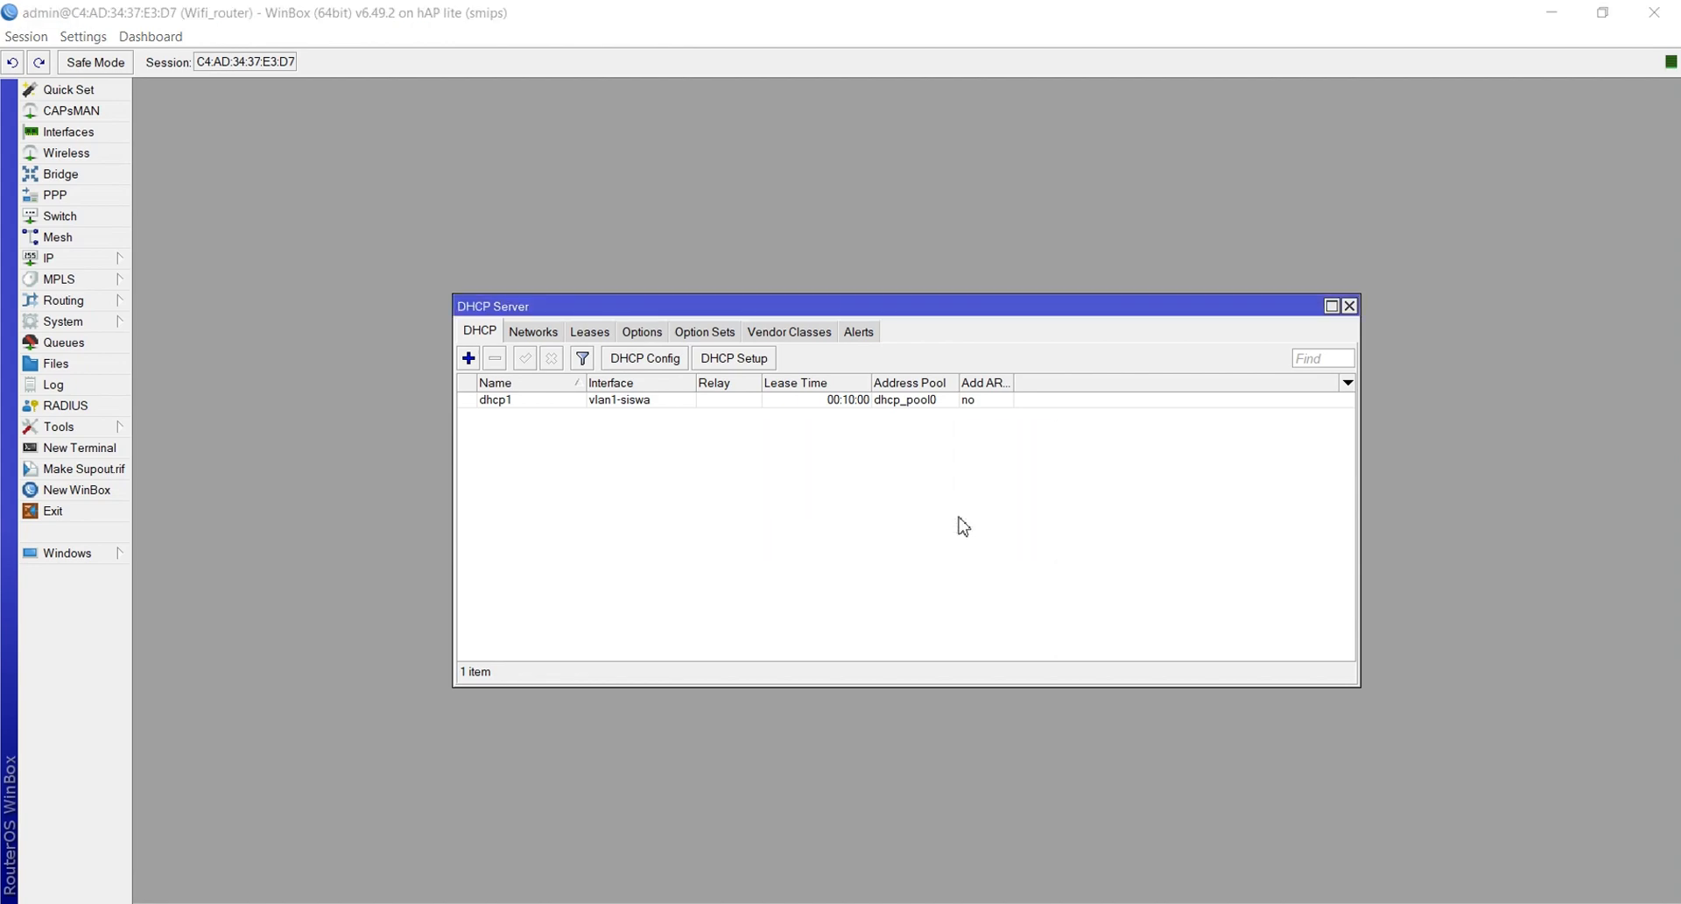
{"action": "left_click", "coordinate": [916, 482]}
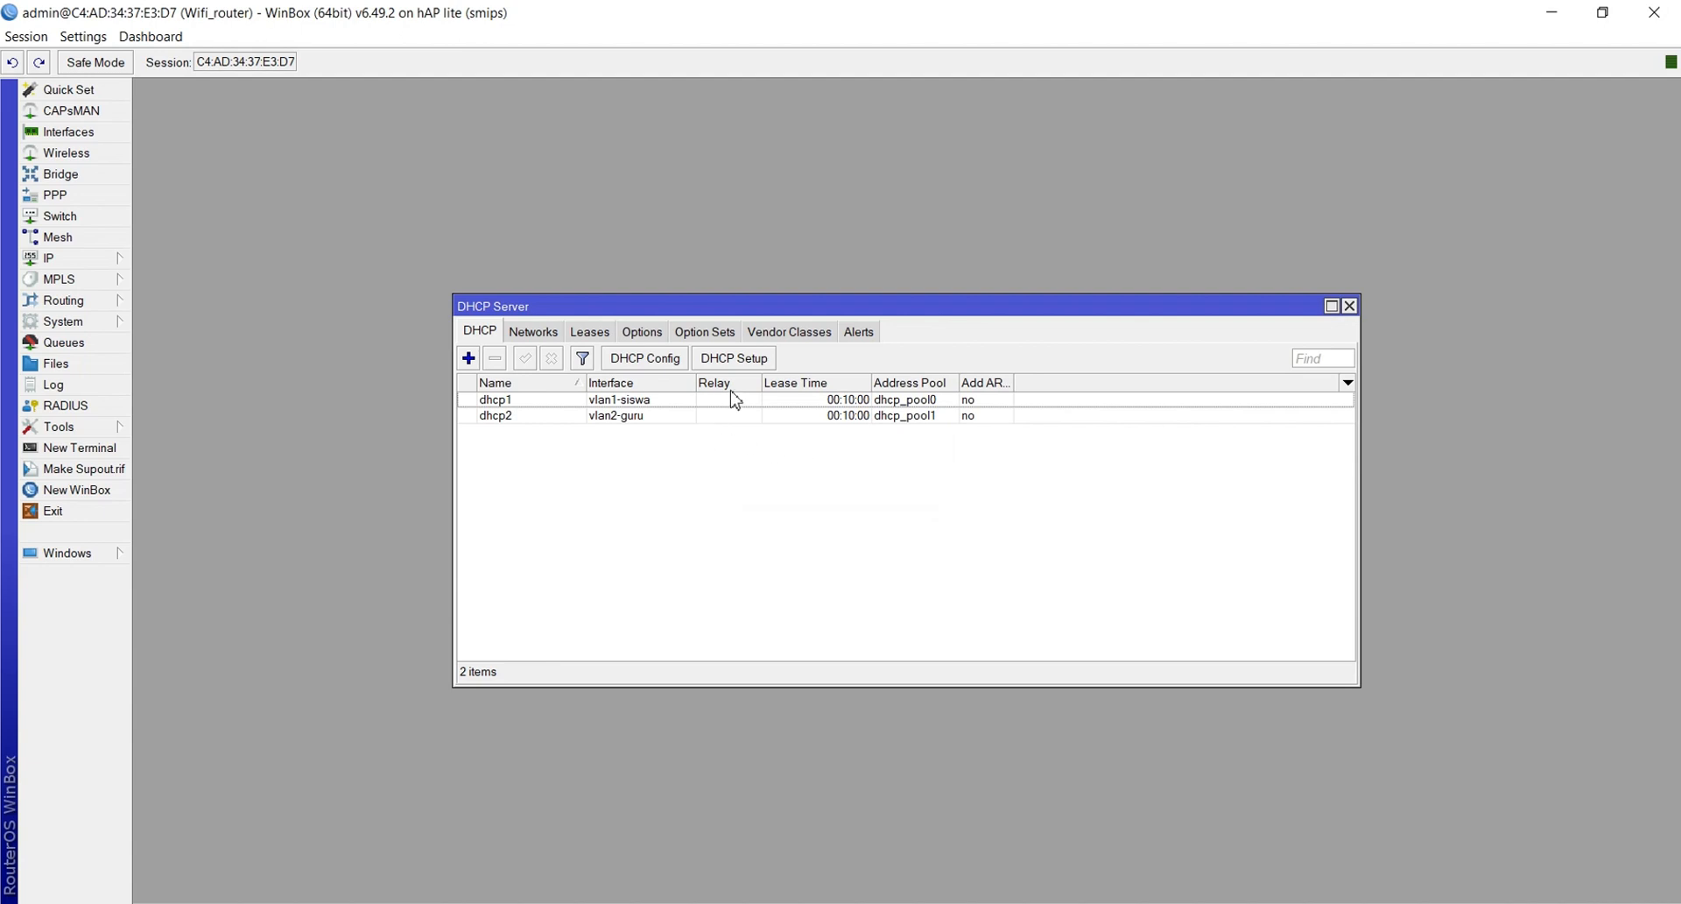
Start DHCP Setup on wlan1-Wireless, accepting network 192.168.20.0/24 and its gateway
{"action": "left_click", "coordinate": [729, 359]}
{"action": "left_click", "coordinate": [914, 484]}
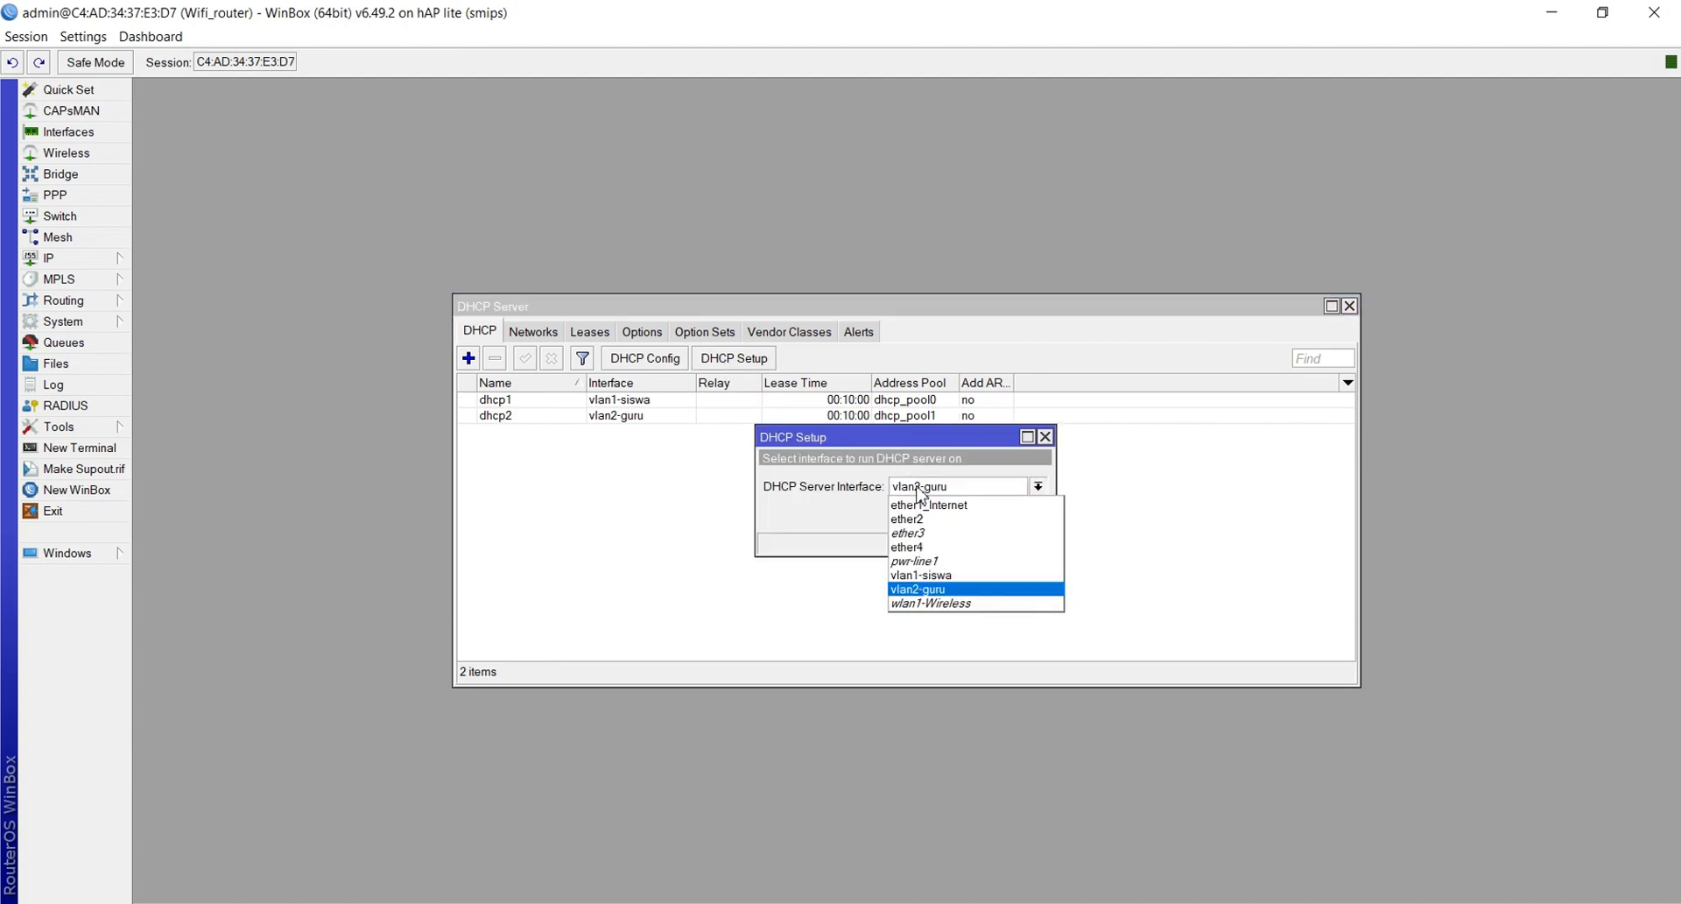
{"action": "left_click", "coordinate": [942, 606]}
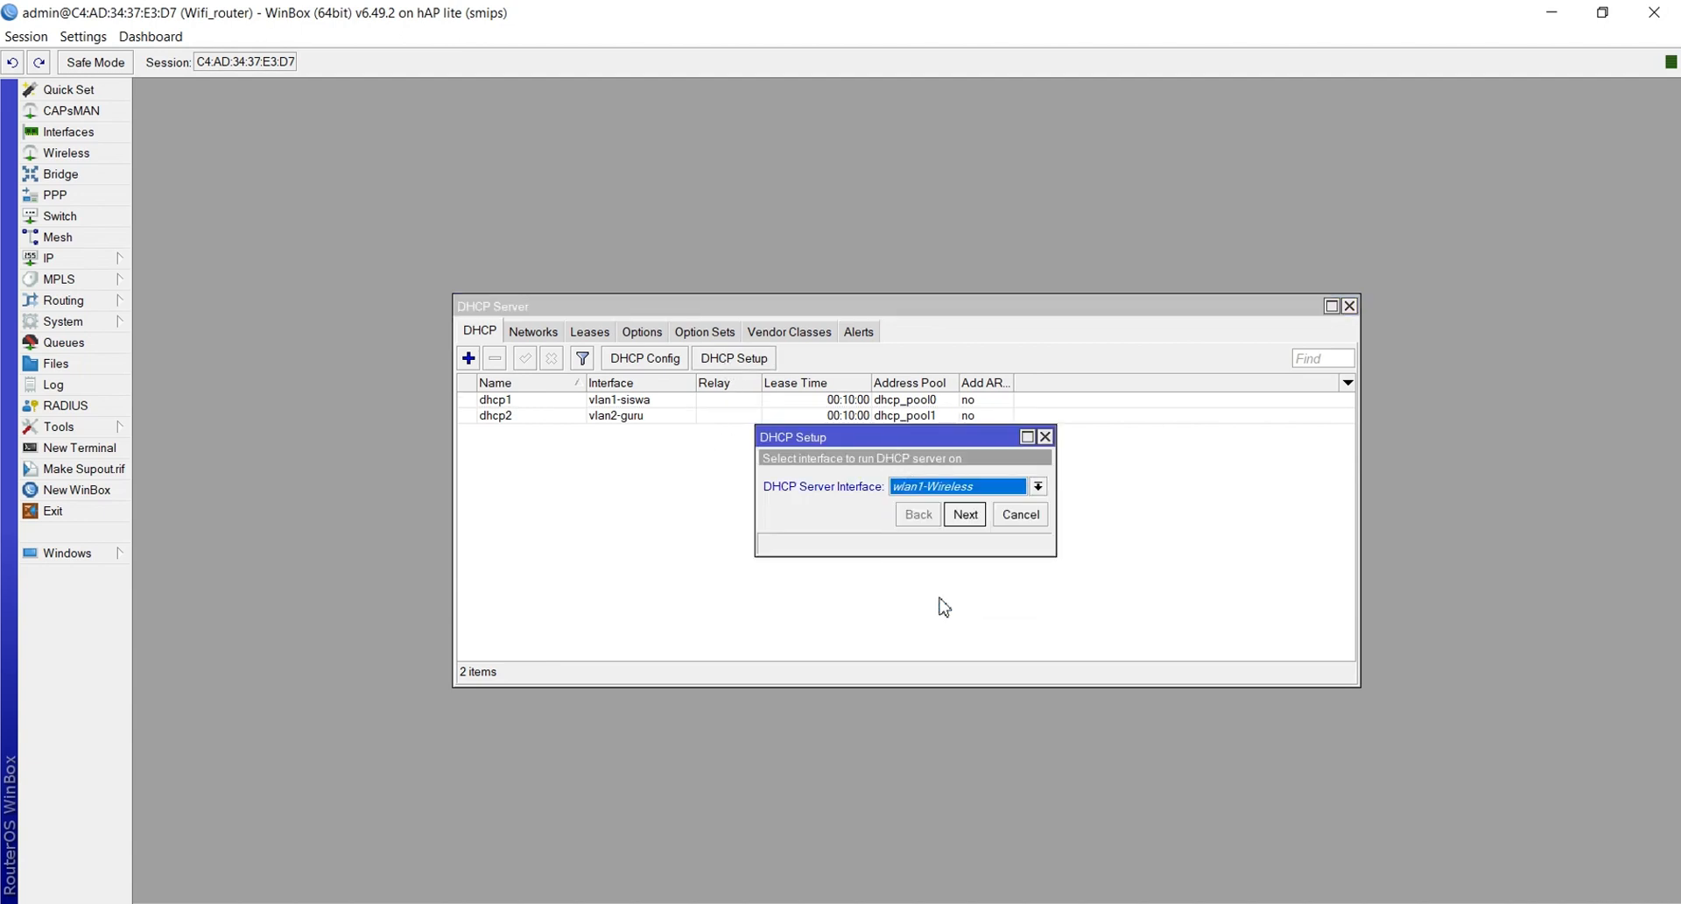
{"action": "left_click", "coordinate": [968, 515]}
{"action": "left_click", "coordinate": [968, 513]}
{"action": "left_click", "coordinate": [968, 513]}
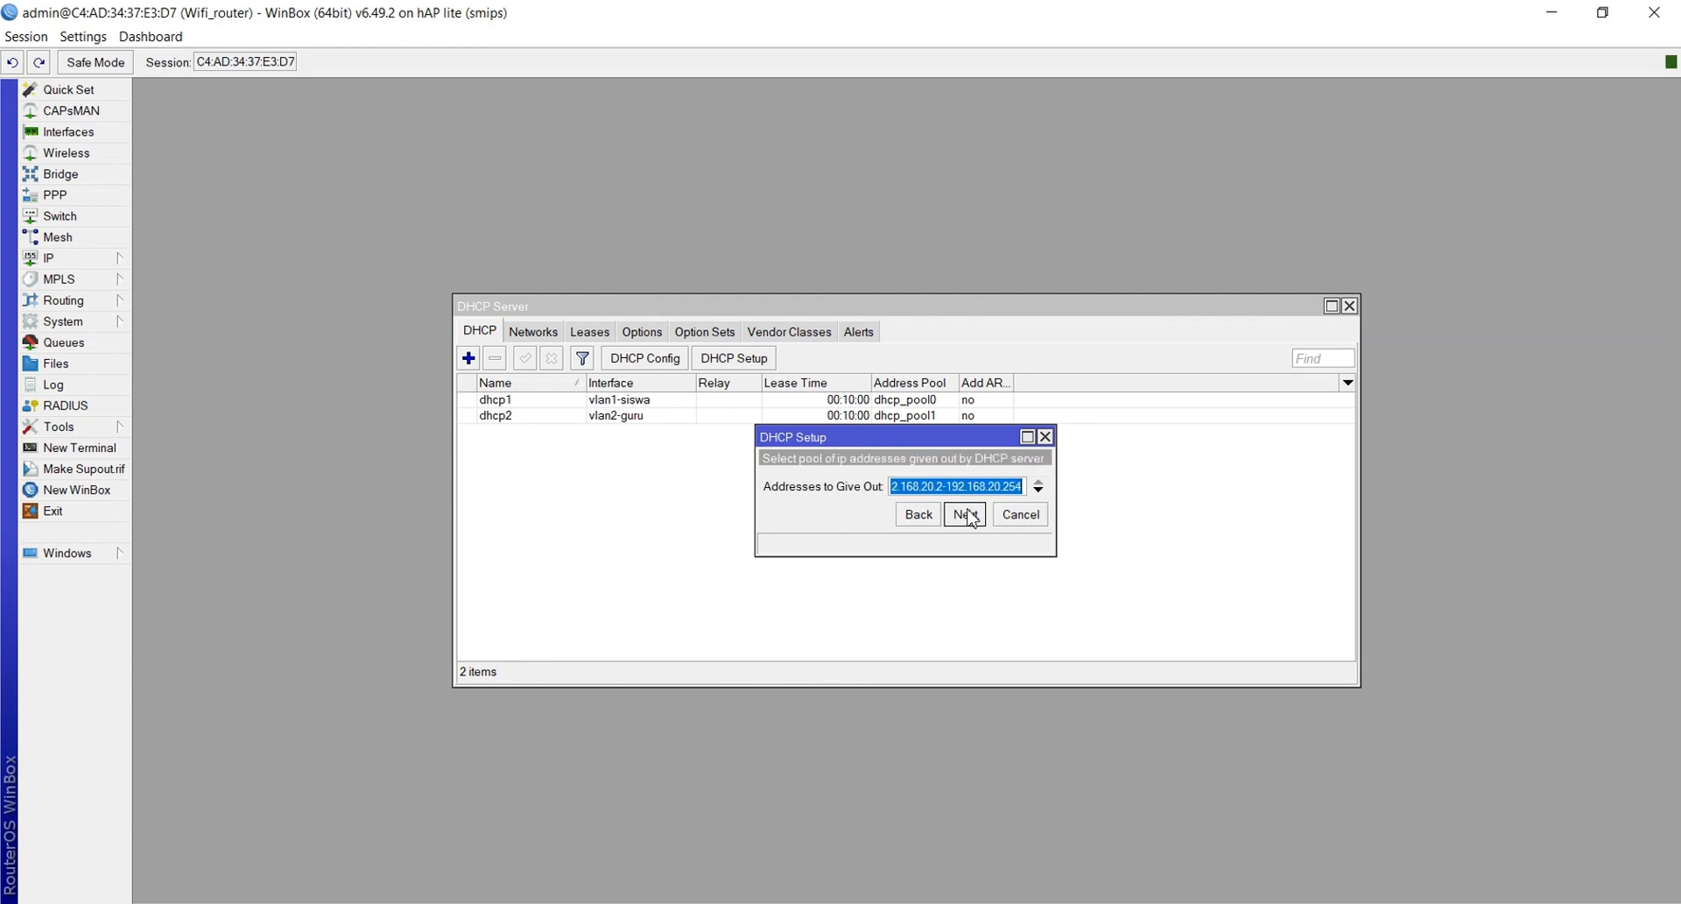
Set the pool to 192.168.20.10–192.168.20.50, accept DNS 192.168.1.1 and lease time, and finish
{"action": "left_click", "coordinate": [943, 487]}
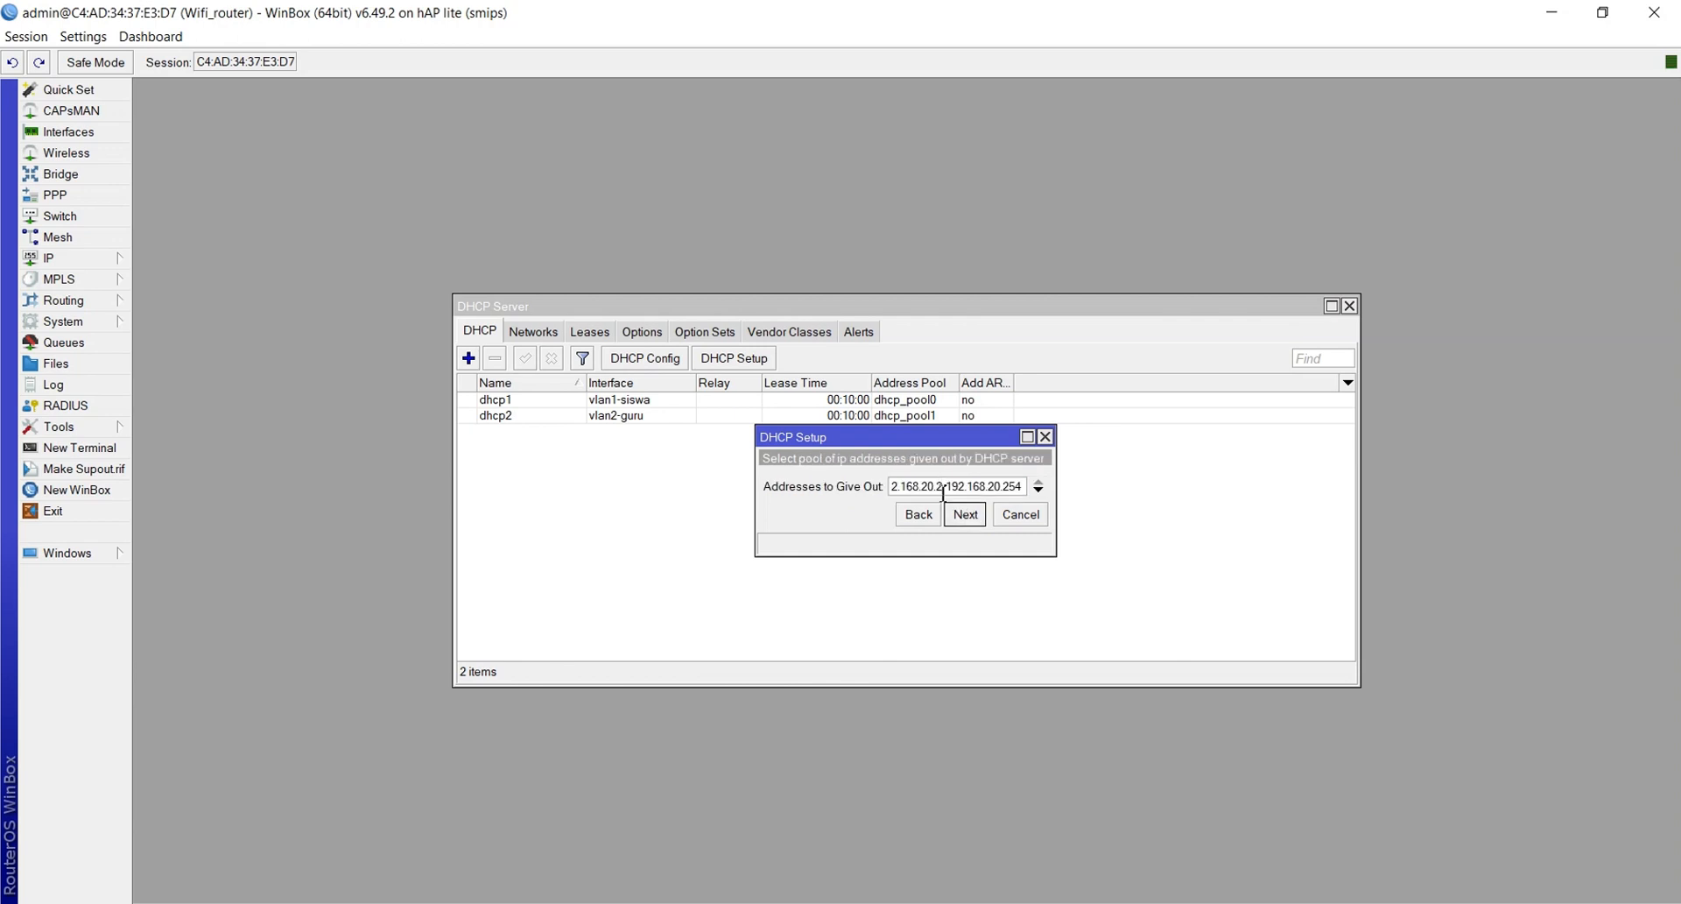
{"action": "key", "text": "BackSpace"}
{"action": "type", "text": "10"}
{"action": "key", "text": "End"}
{"action": "key", "text": "BackSpace"}
{"action": "key", "text": "BackSpace"}
{"action": "key", "text": "BackSpace"}
{"action": "type", "text": "50"}
{"action": "left_click", "coordinate": [970, 516]}
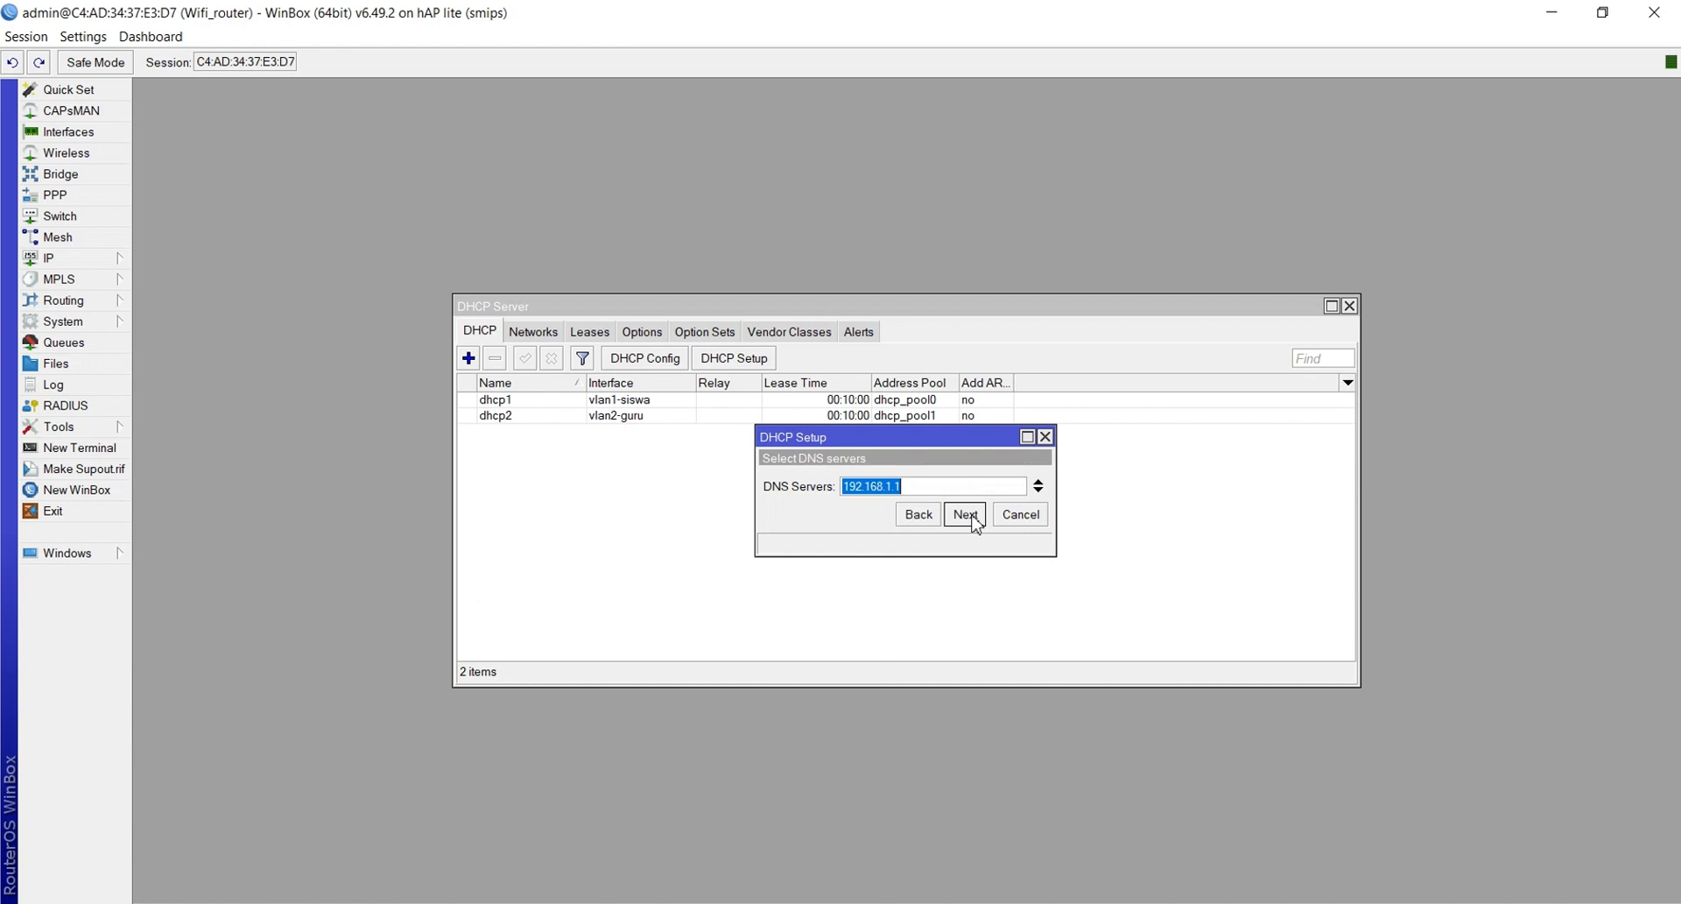
{"action": "left_click", "coordinate": [966, 517]}
{"action": "left_click", "coordinate": [967, 516]}
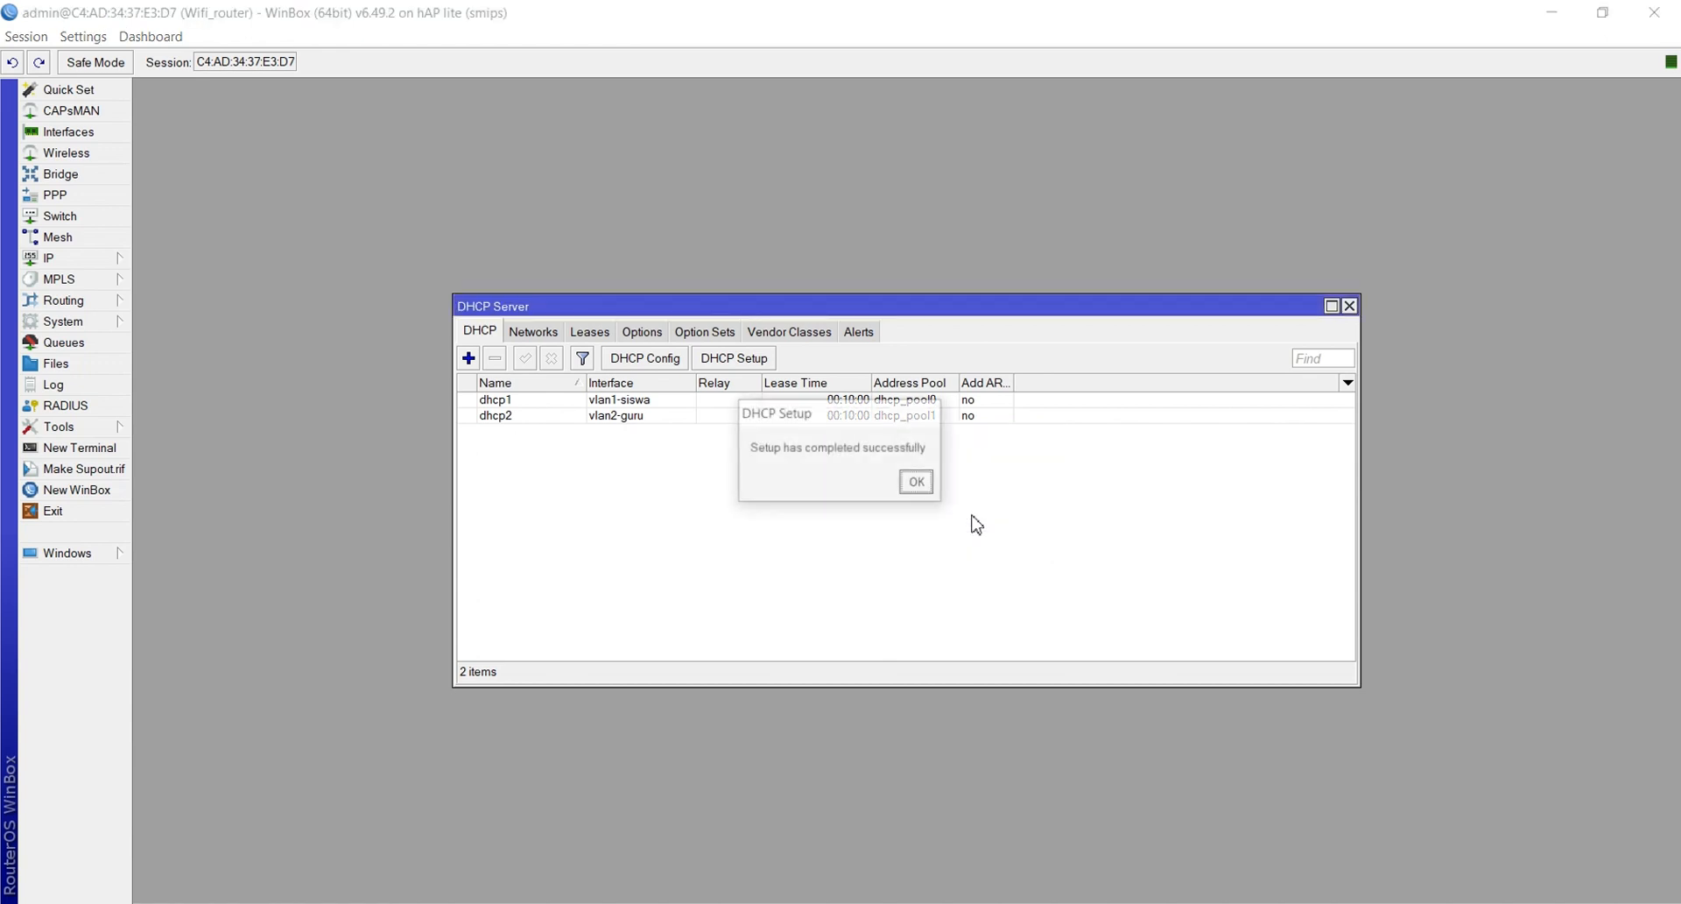
{"action": "left_click", "coordinate": [918, 482]}
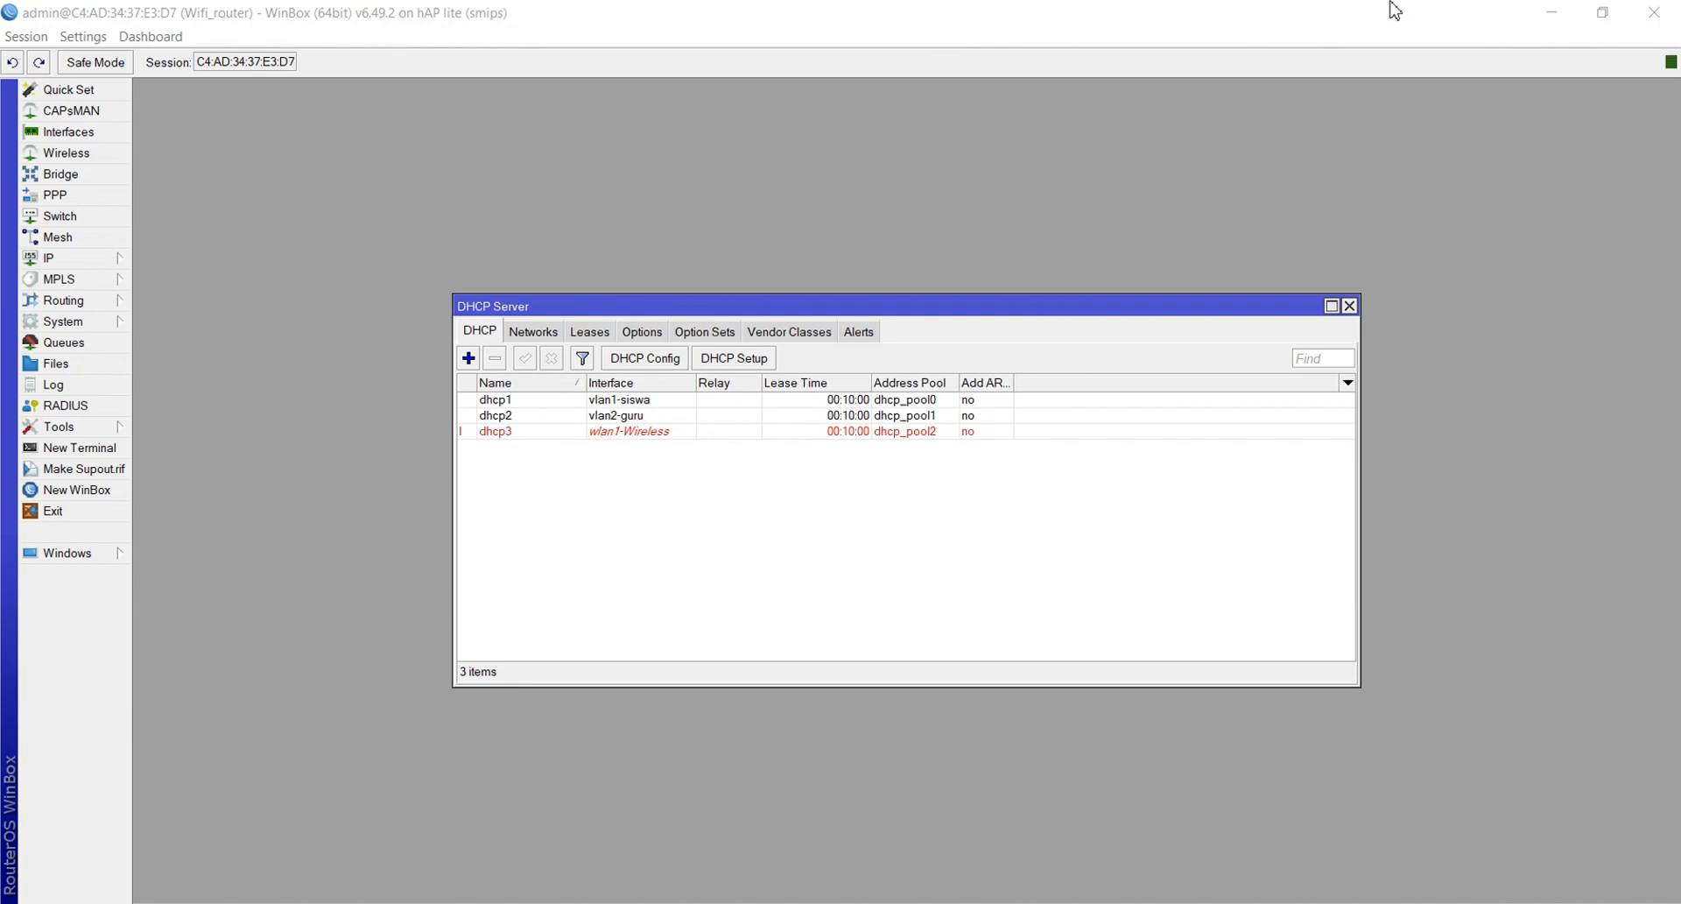
Close the DHCP Server window
{"action": "left_click", "coordinate": [1350, 305]}
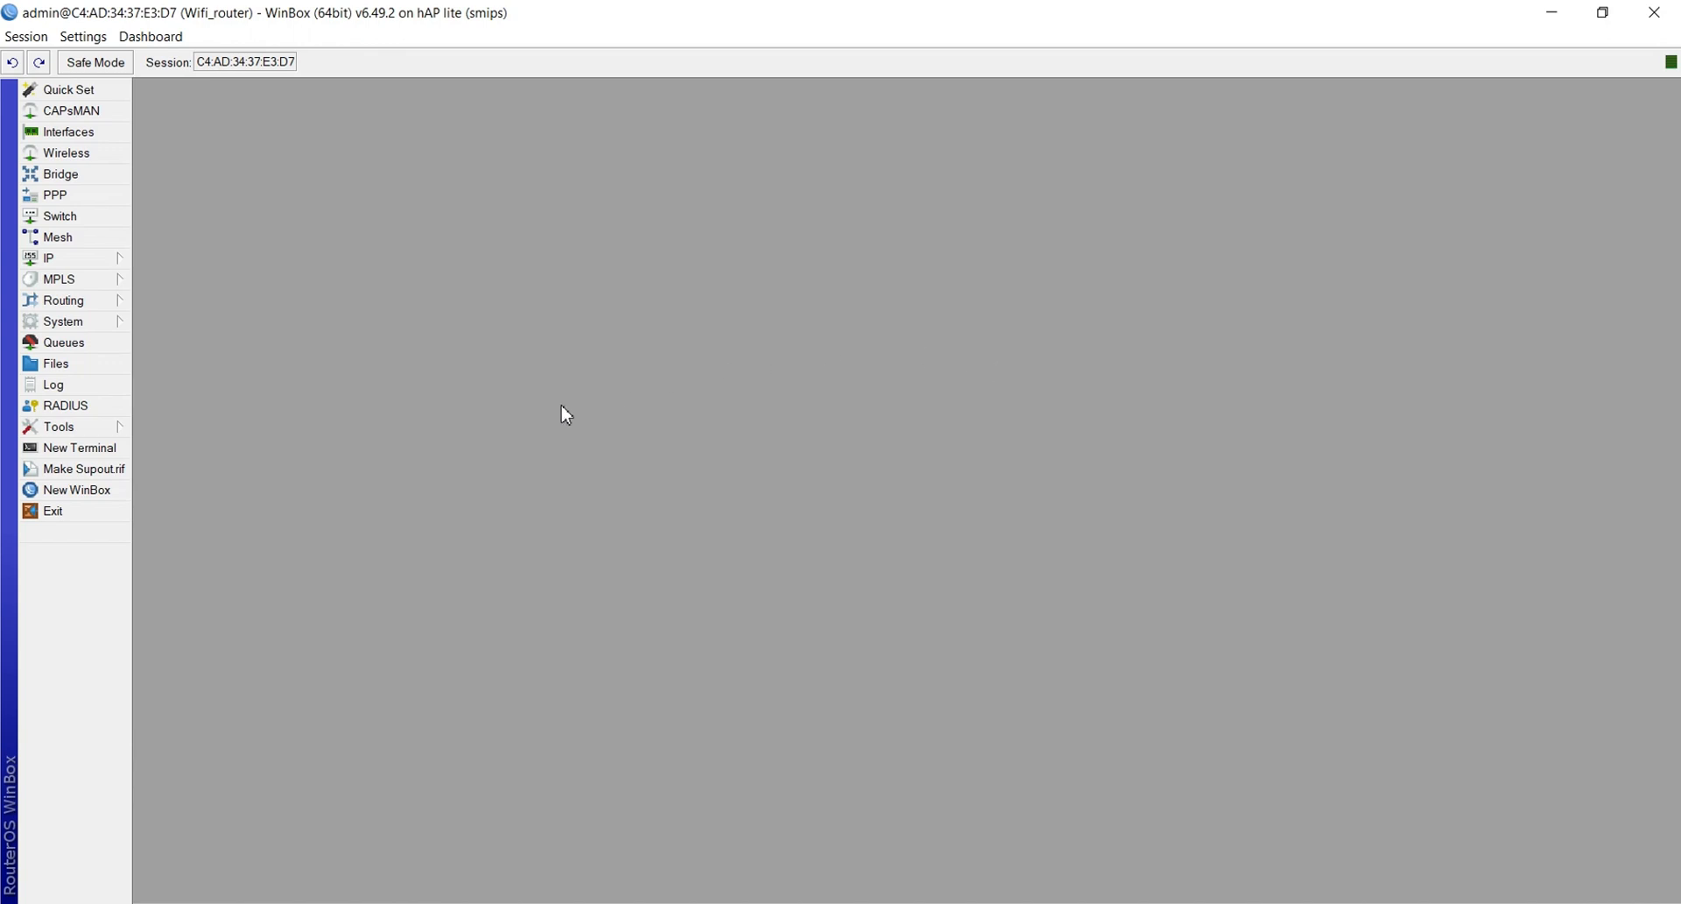
Set wlan1-Wireless to ap bridge mode, 2GHz-B/G/N band, and 20/40MHz Ce channel width
{"action": "left_click", "coordinate": [58, 155]}
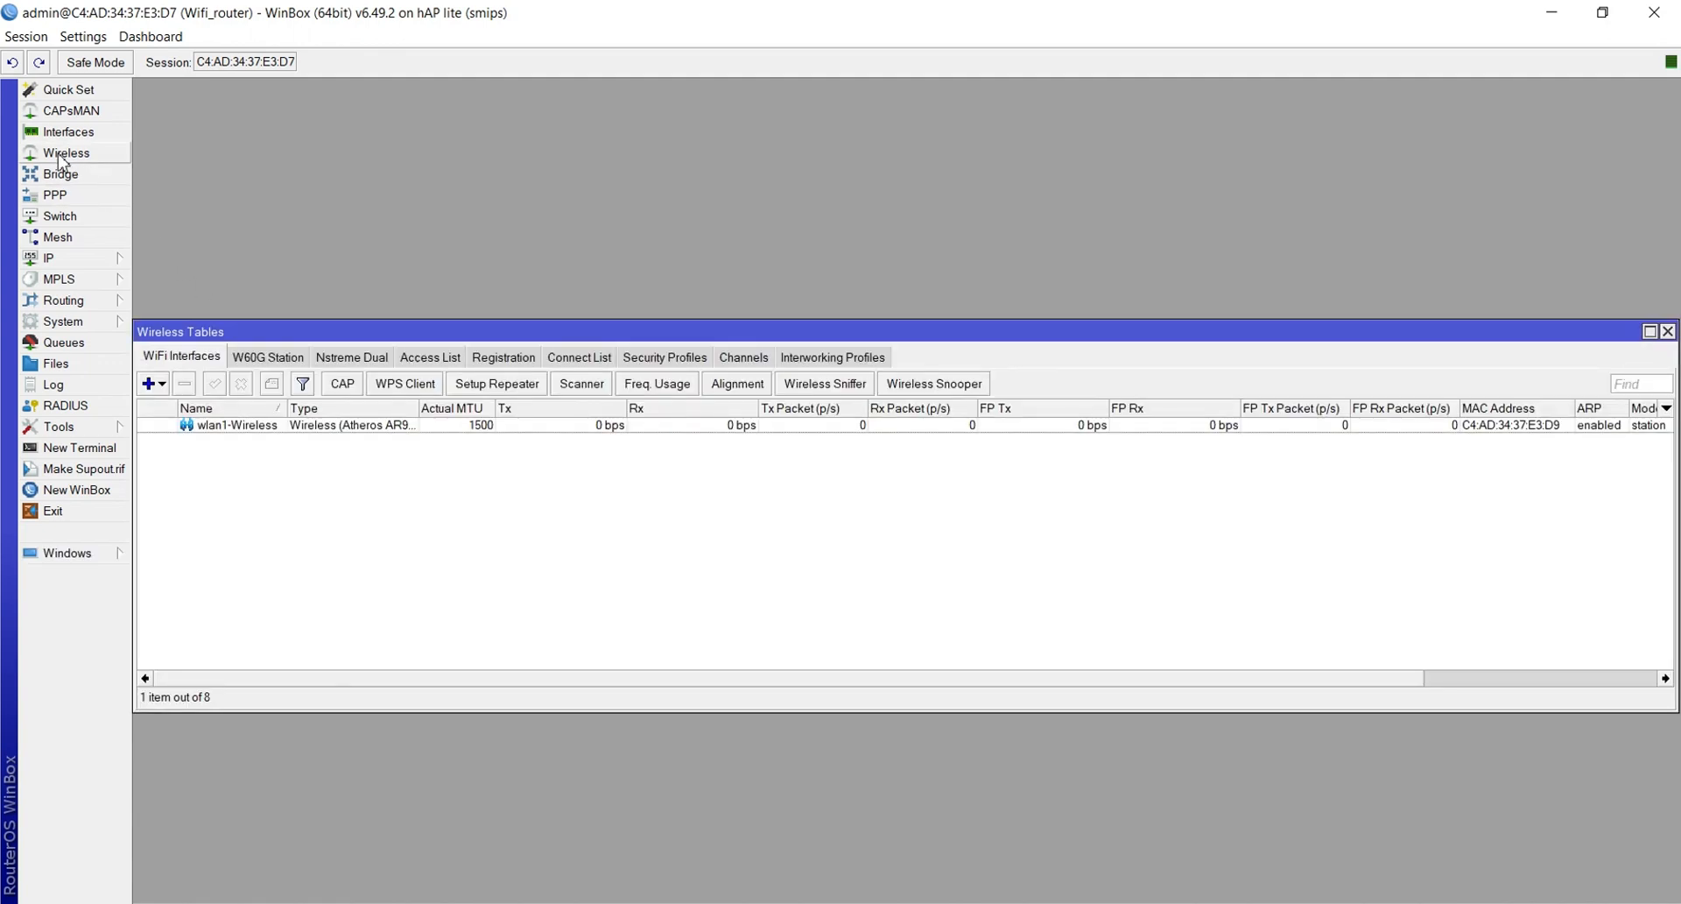
{"action": "double_click", "coordinate": [208, 427]}
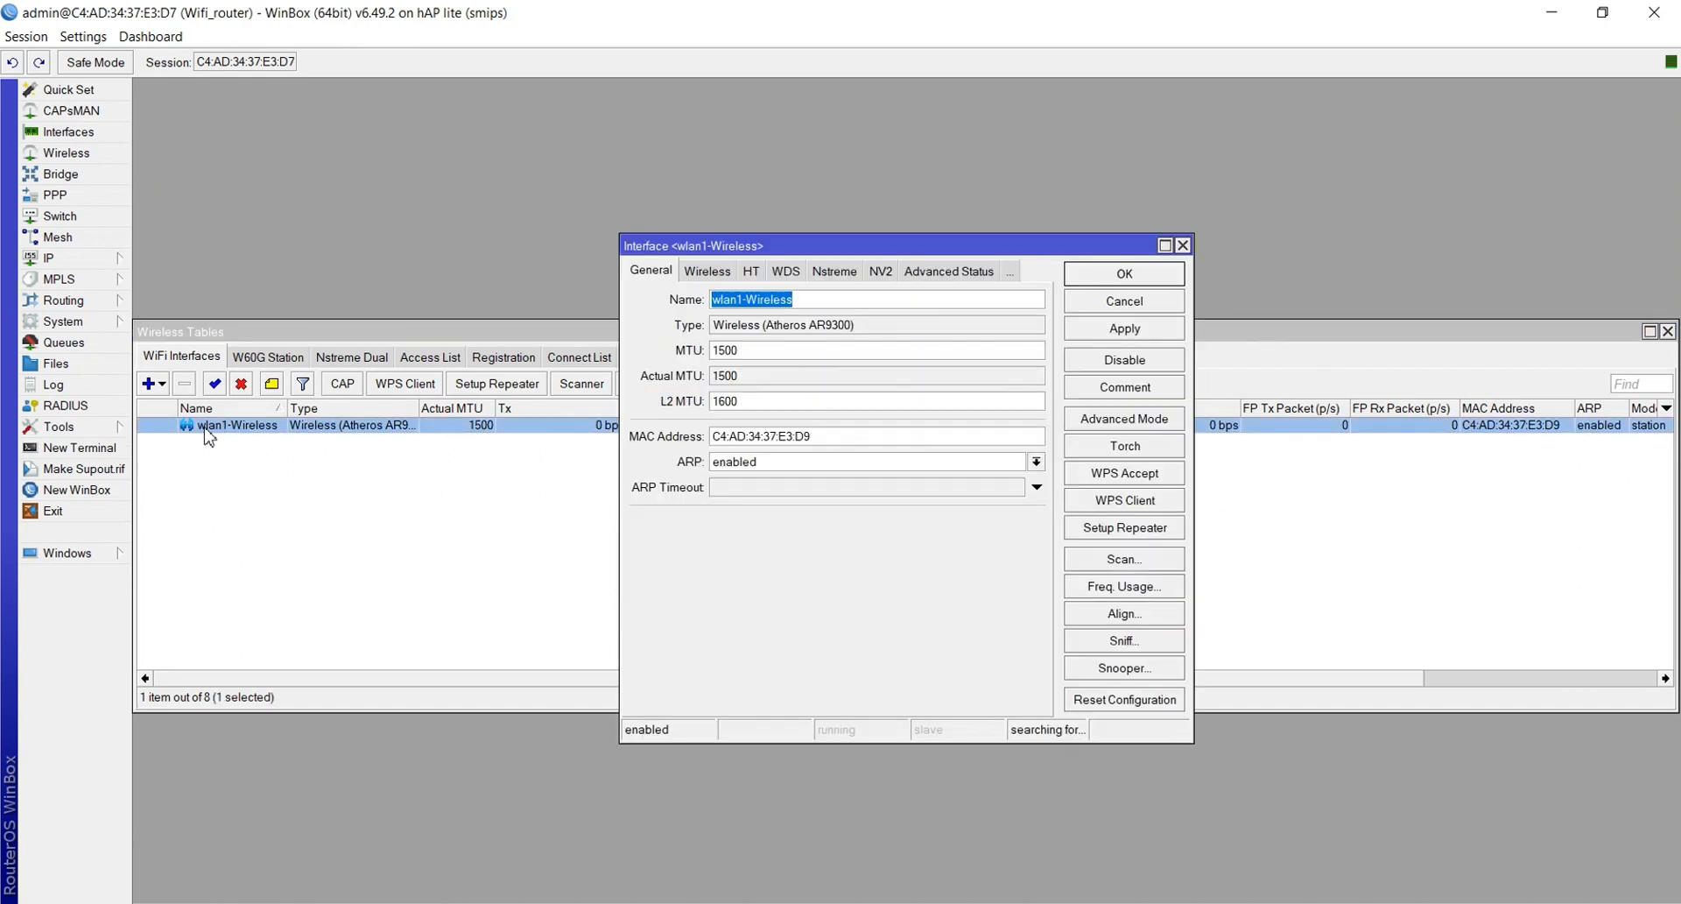
{"action": "left_click", "coordinate": [701, 276]}
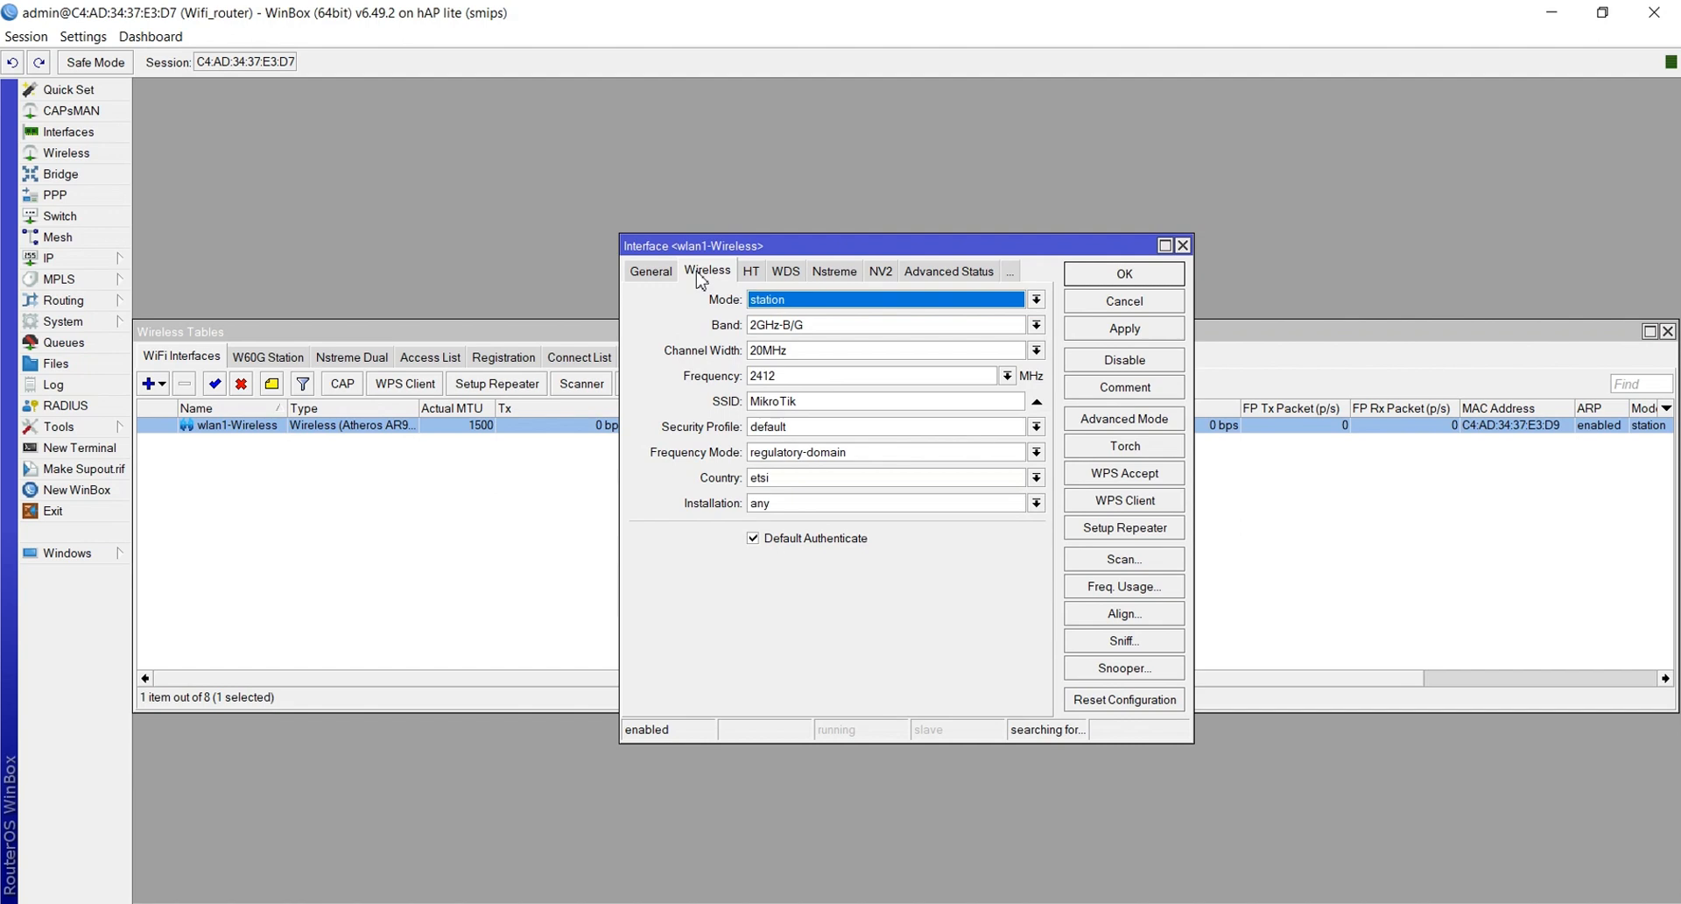
{"action": "left_click", "coordinate": [804, 303]}
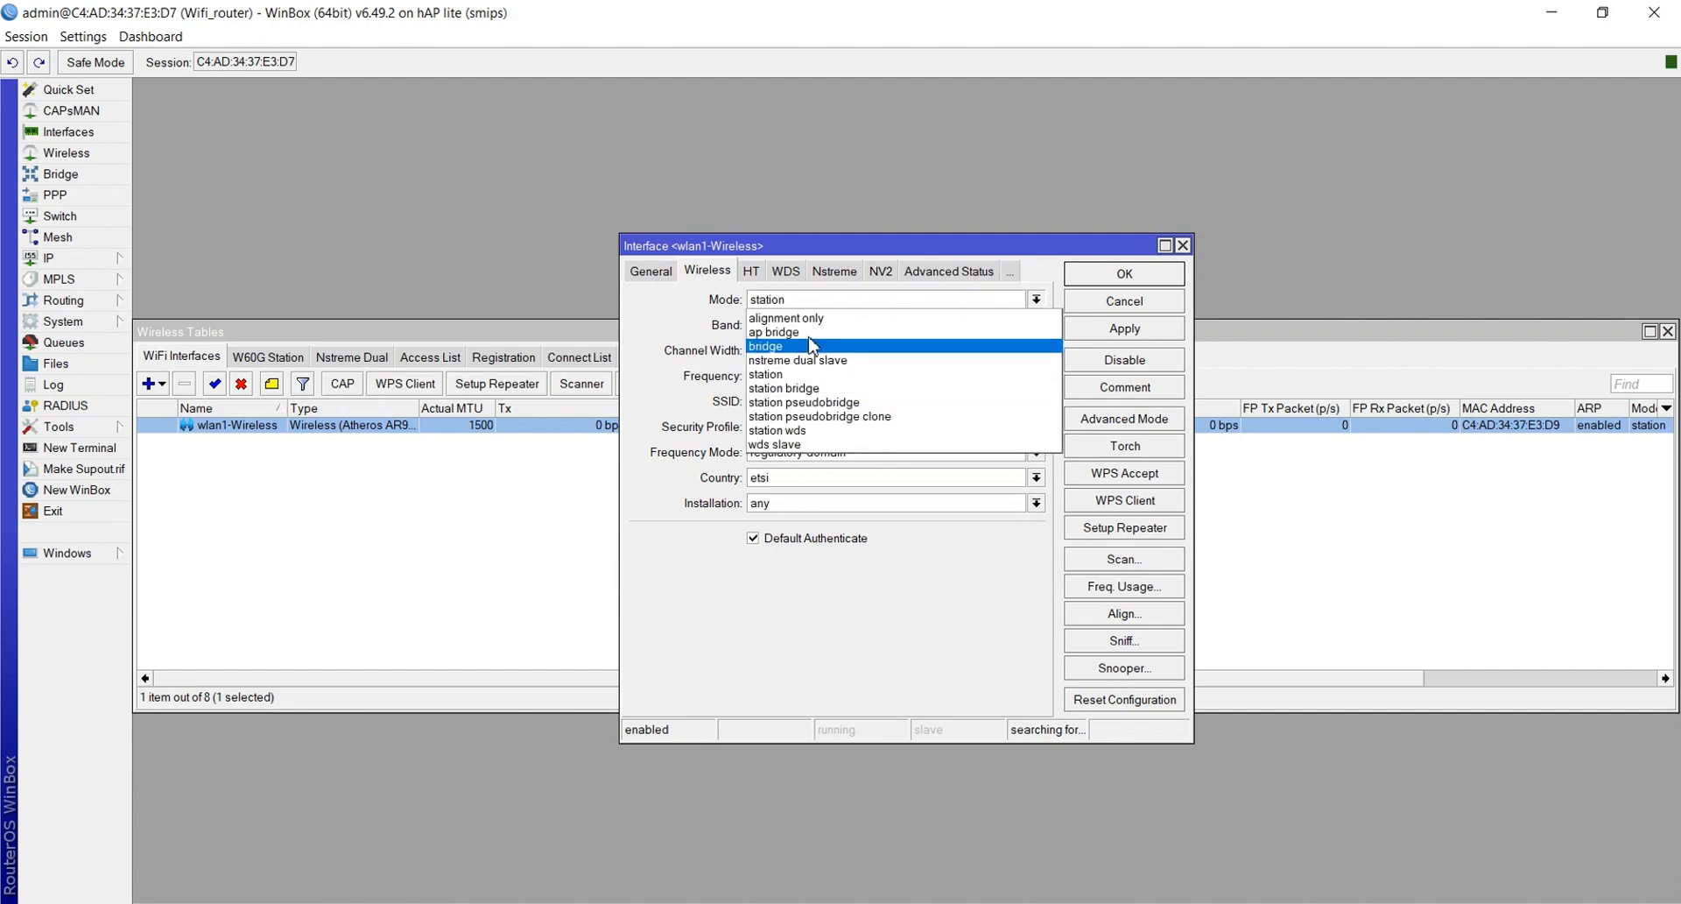
{"action": "left_click", "coordinate": [813, 333]}
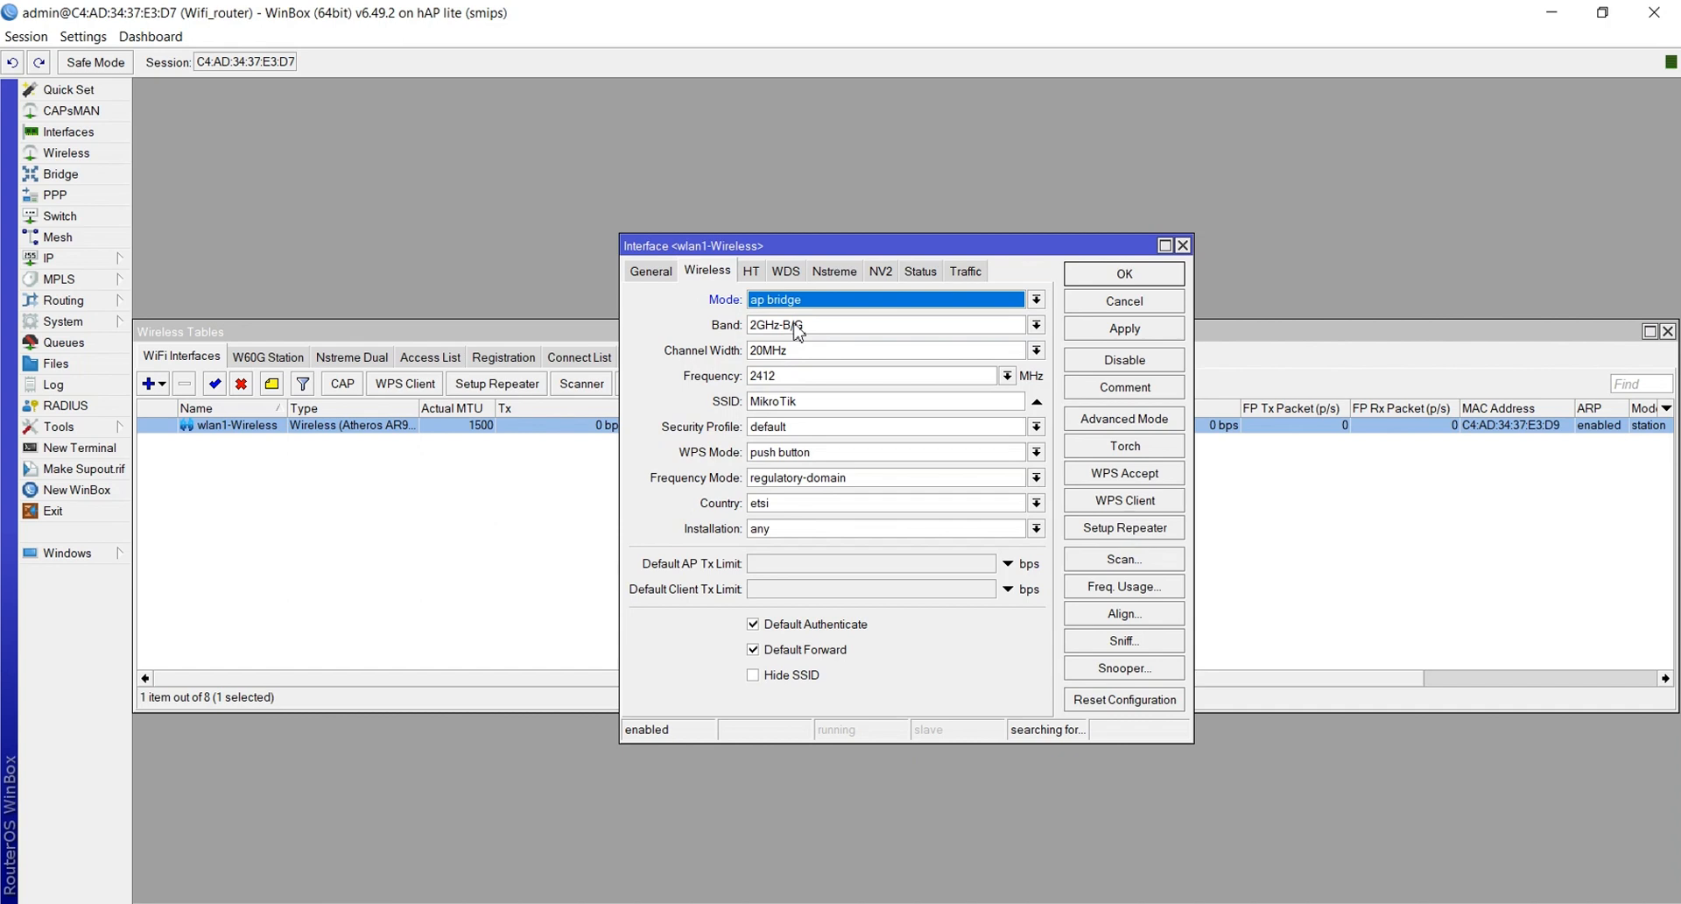
{"action": "left_click", "coordinate": [797, 327]}
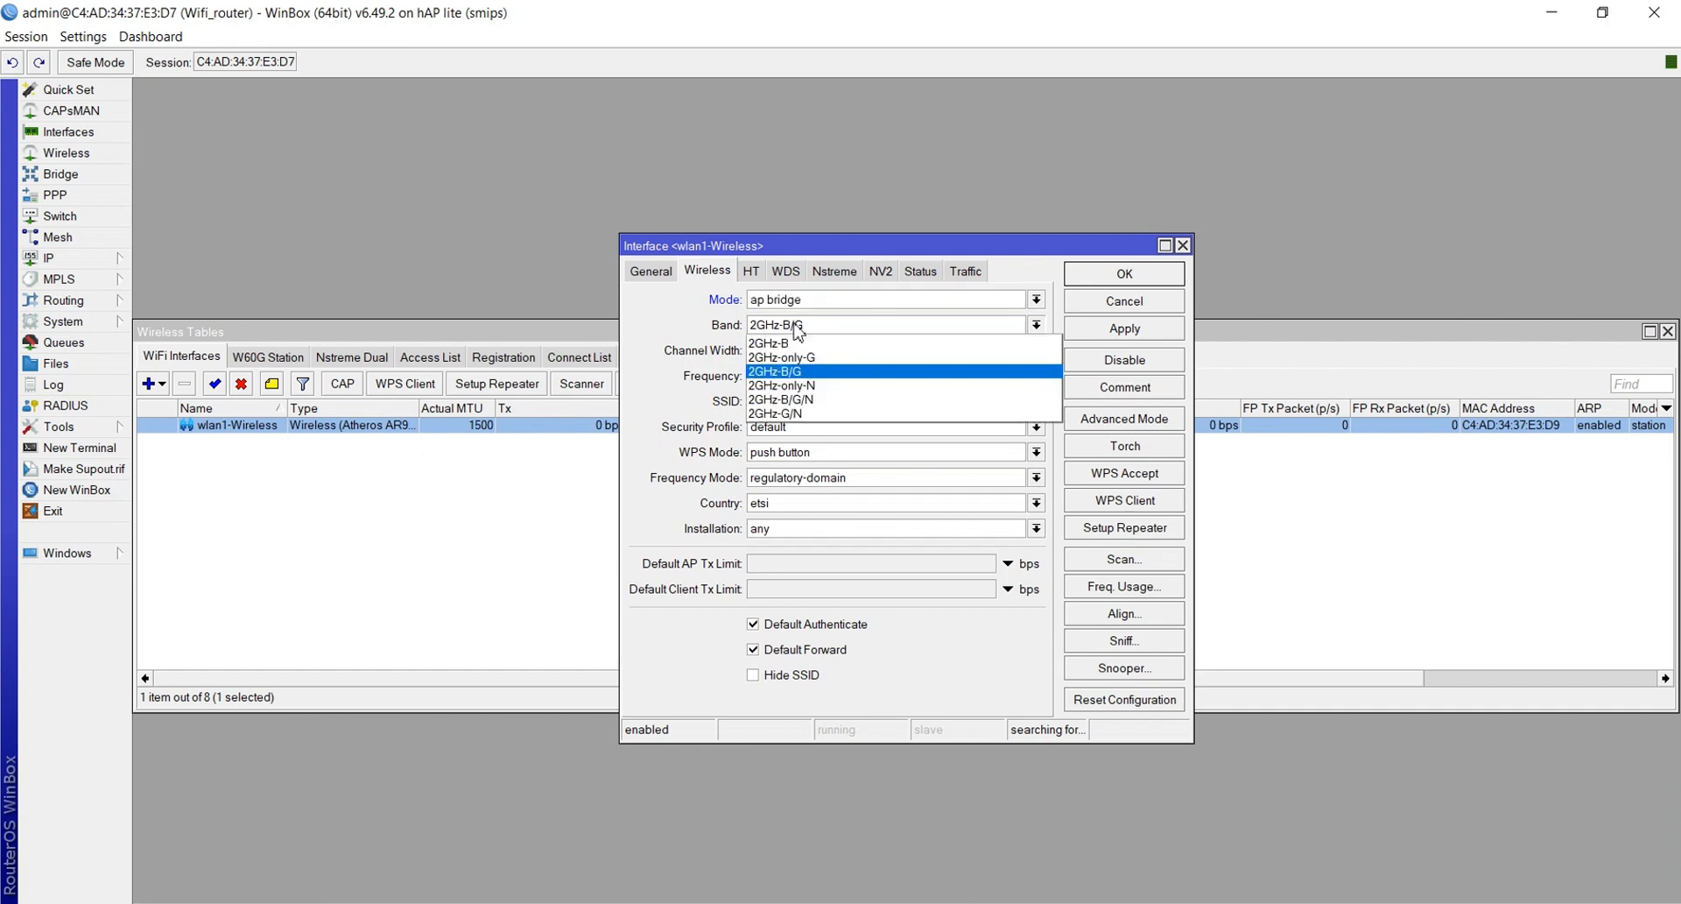
{"action": "left_click", "coordinate": [802, 401]}
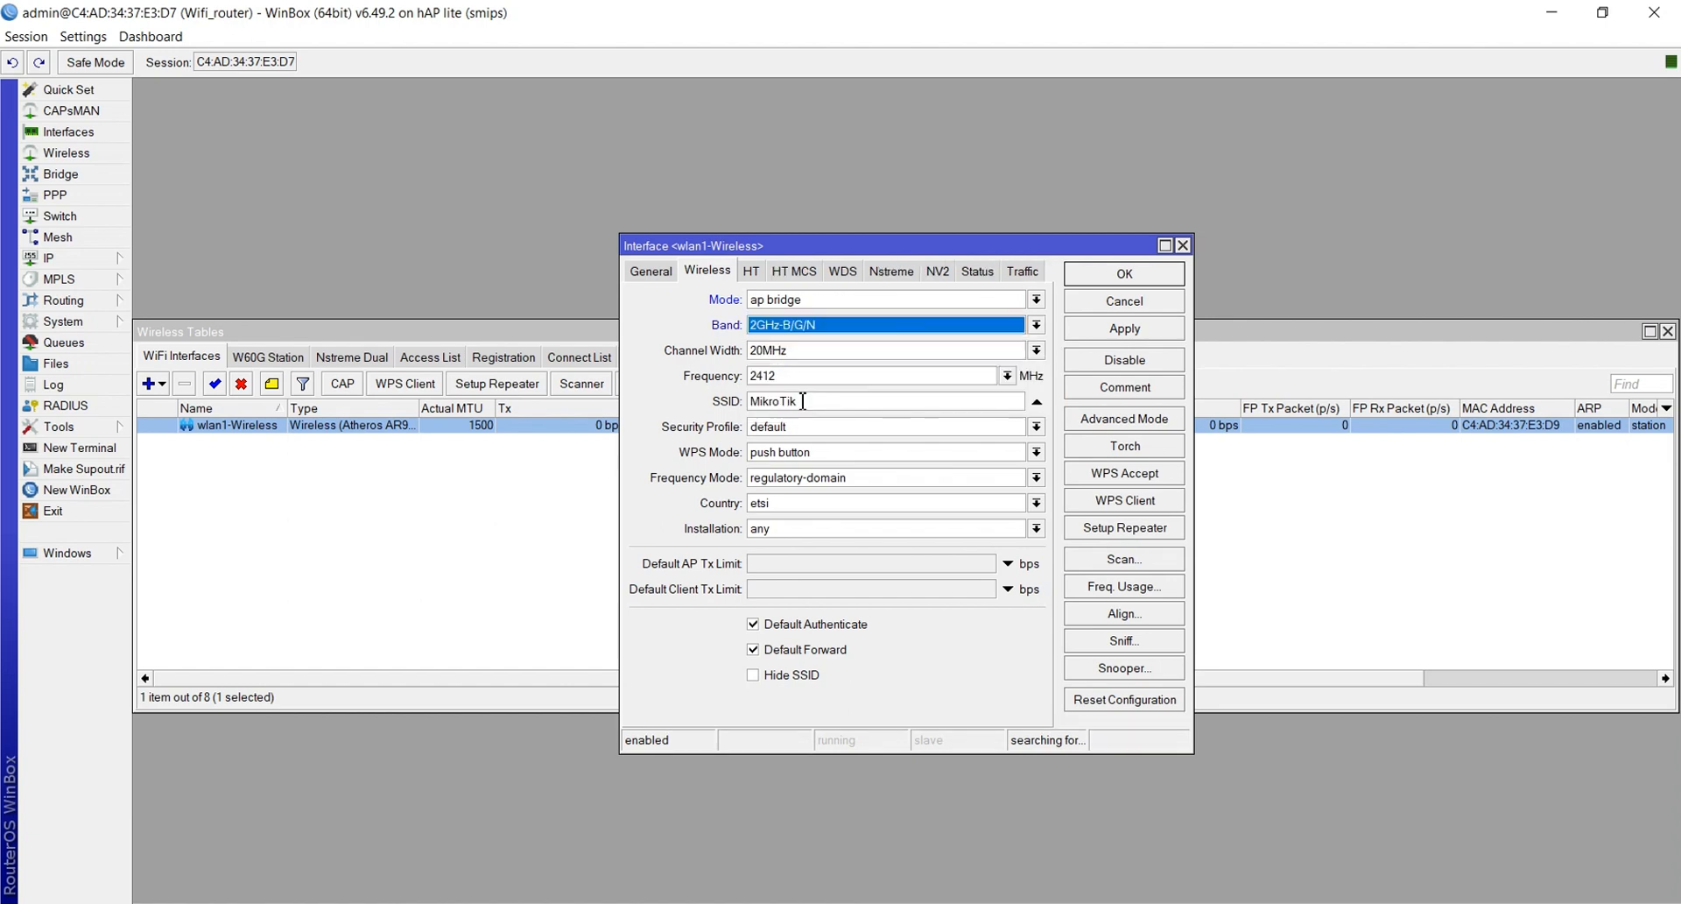
{"action": "left_click", "coordinate": [789, 355]}
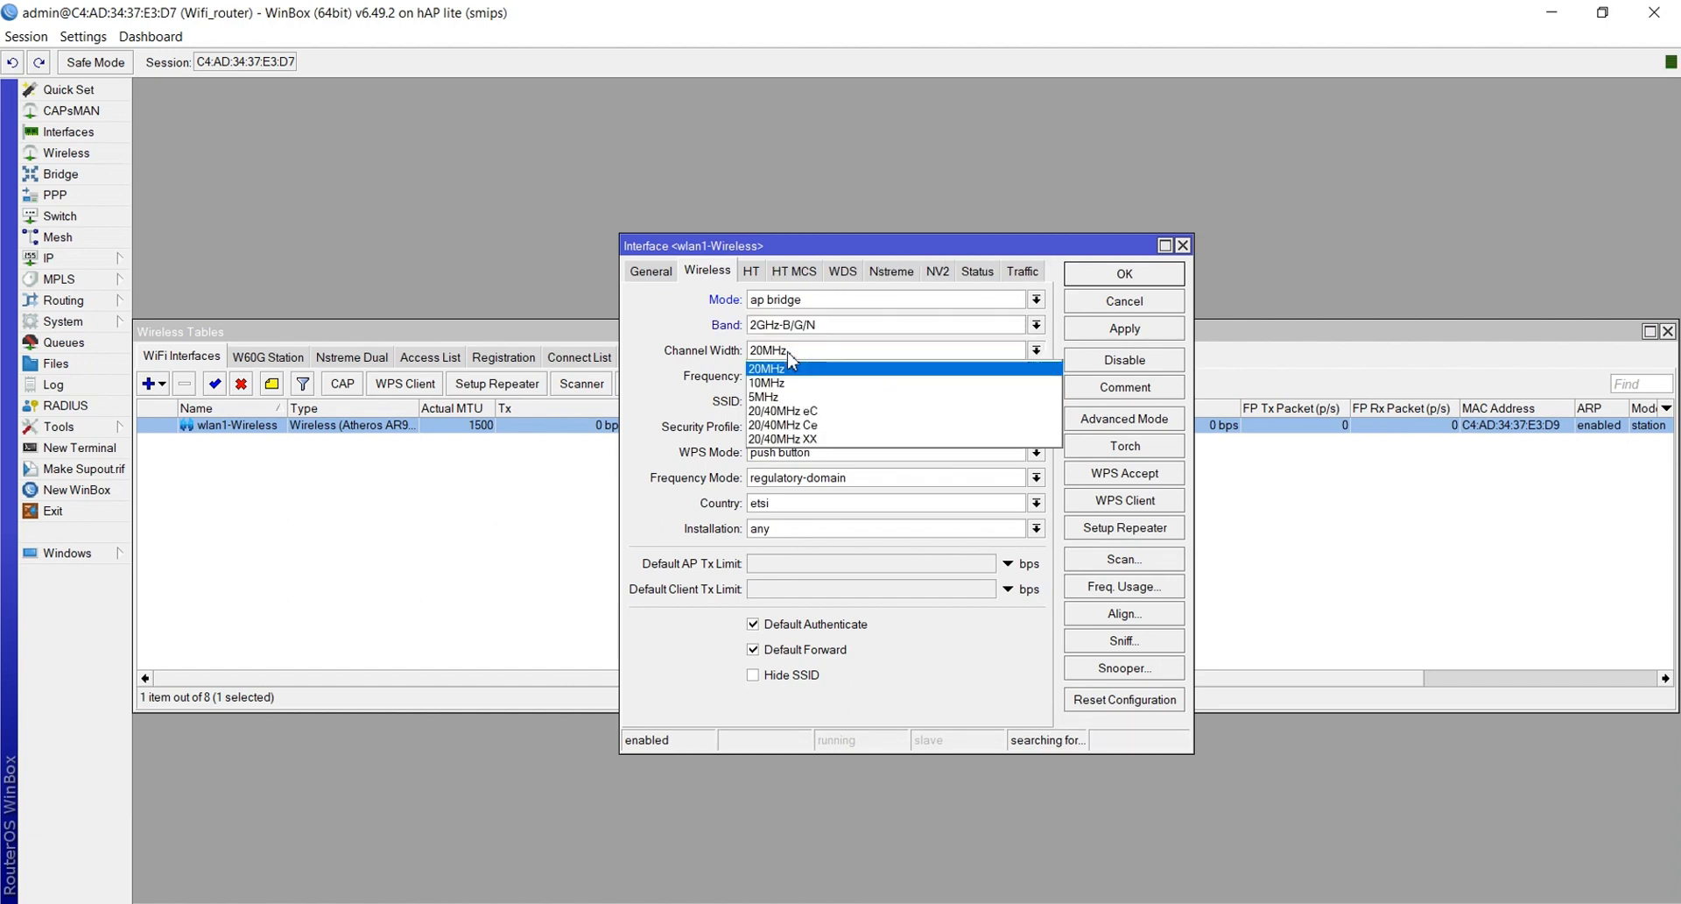
{"action": "left_click", "coordinate": [795, 424]}
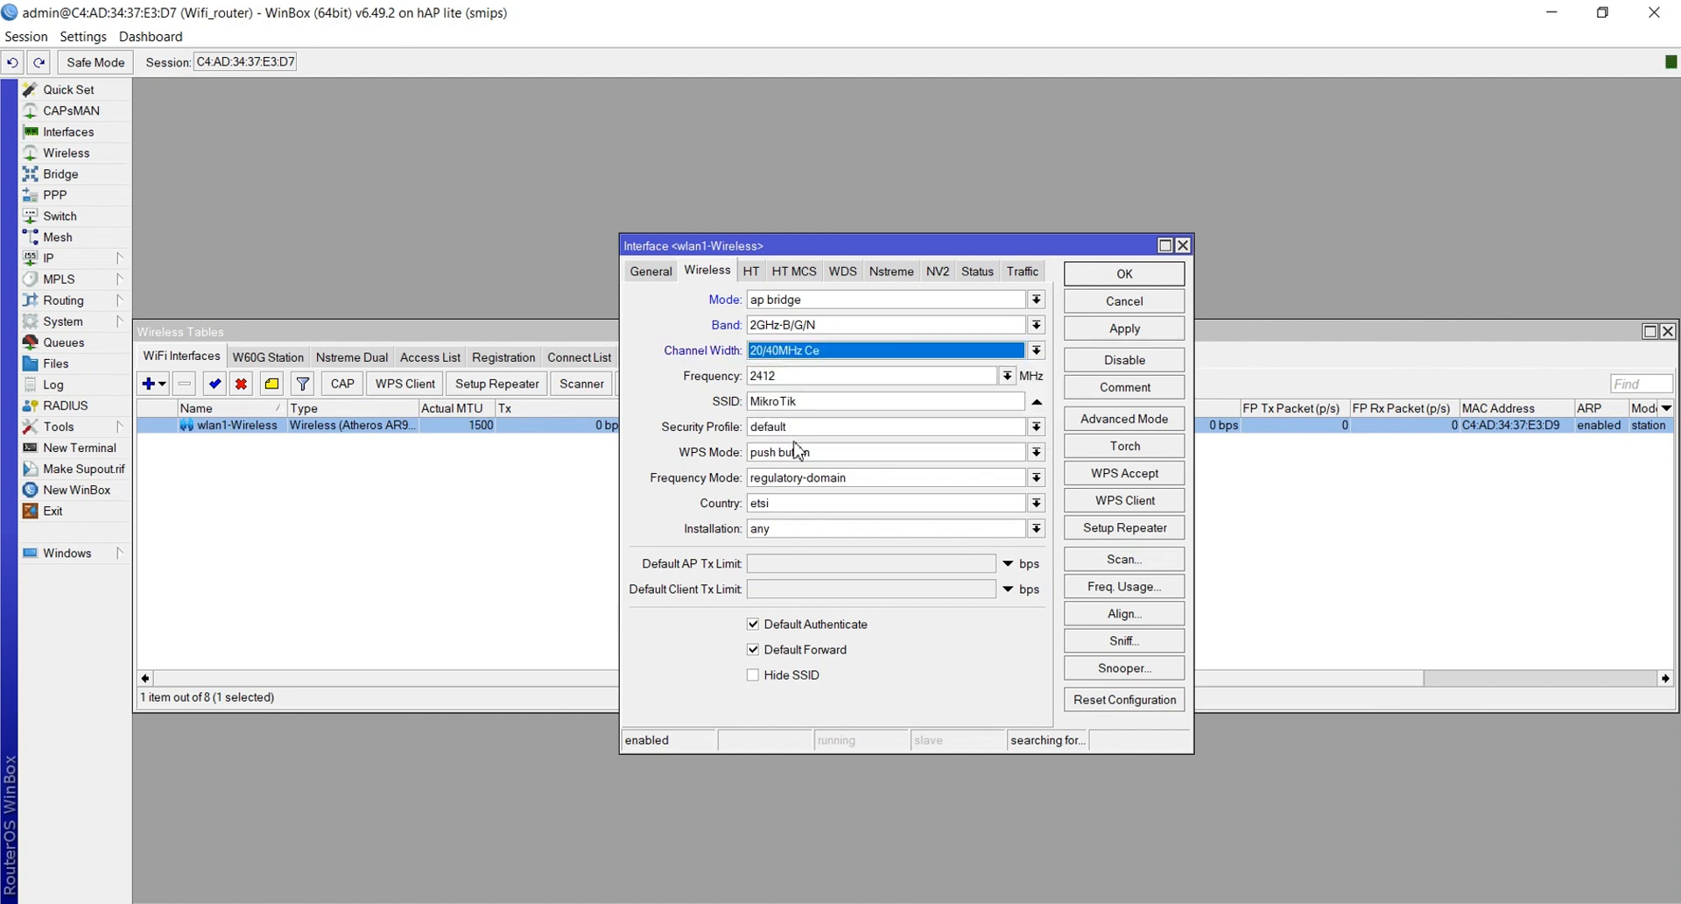
Replace the SSID with the new UKK network name, save, and reopen to verify
{"action": "left_click", "coordinate": [806, 400]}
{"action": "key", "text": "BackSpace"}
{"action": "key", "text": "BackSpace"}
{"action": "key", "text": "BackSpace"}
{"action": "key", "text": "BackSpace"}
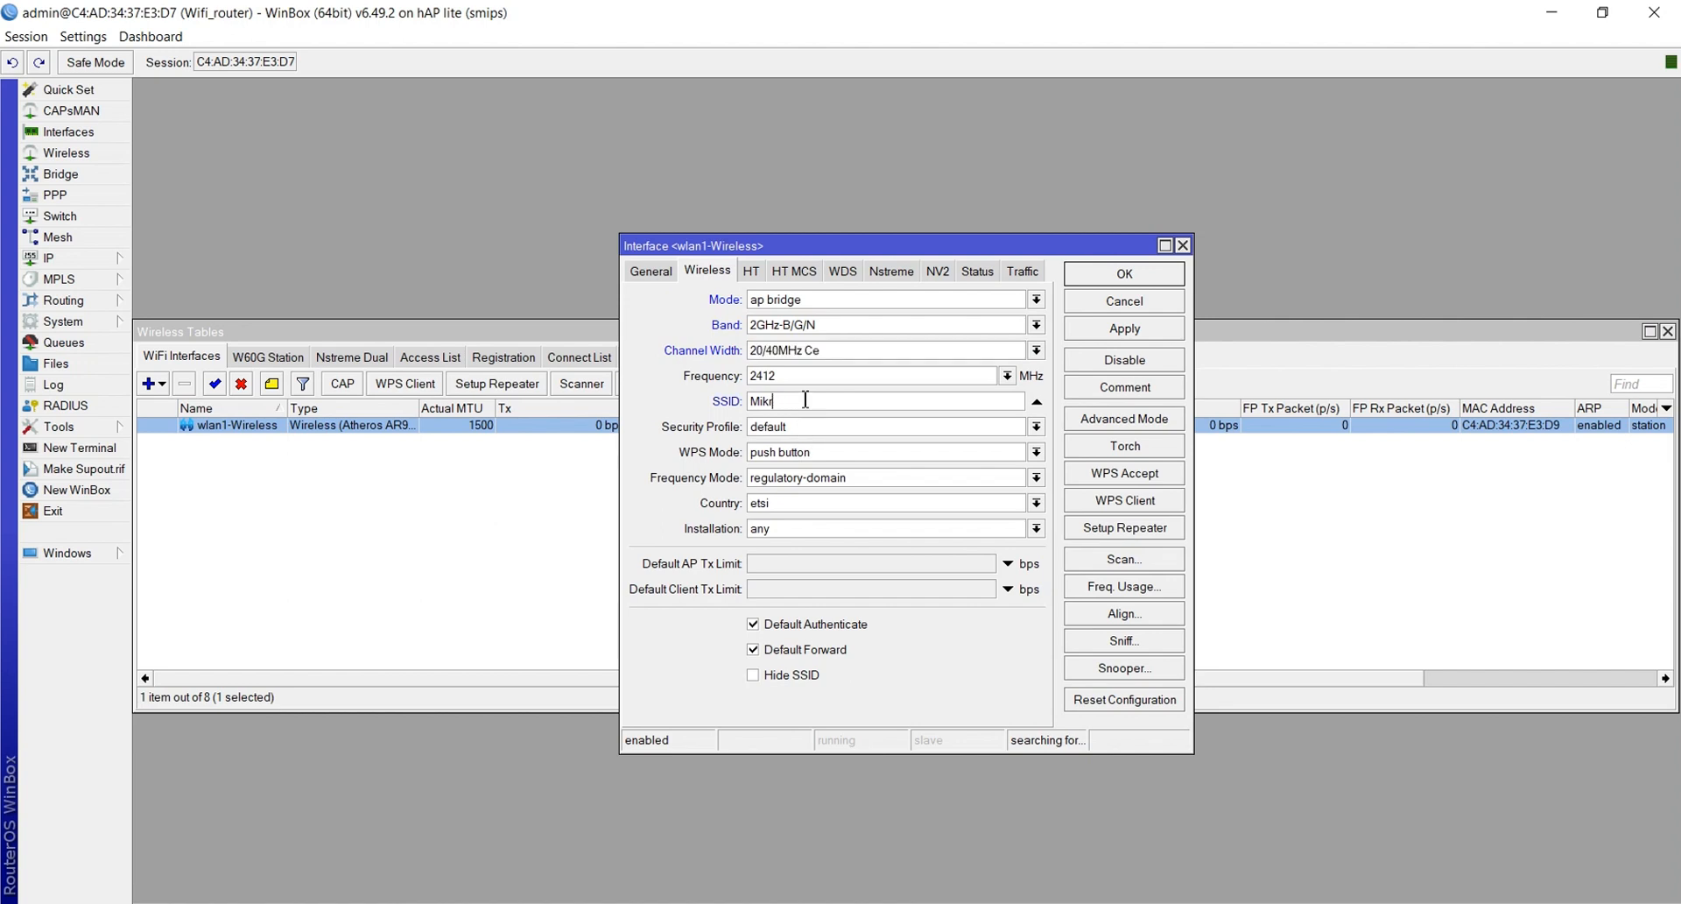
{"action": "key", "text": "BackSpace"}
{"action": "key", "text": "BackSpace"}
{"action": "key", "text": "BackSpace"}
{"action": "key", "text": "BackSpace"}
{"action": "type", "text": "UKK_01_Khusnul"}
{"action": "left_click", "coordinate": [1126, 331]}
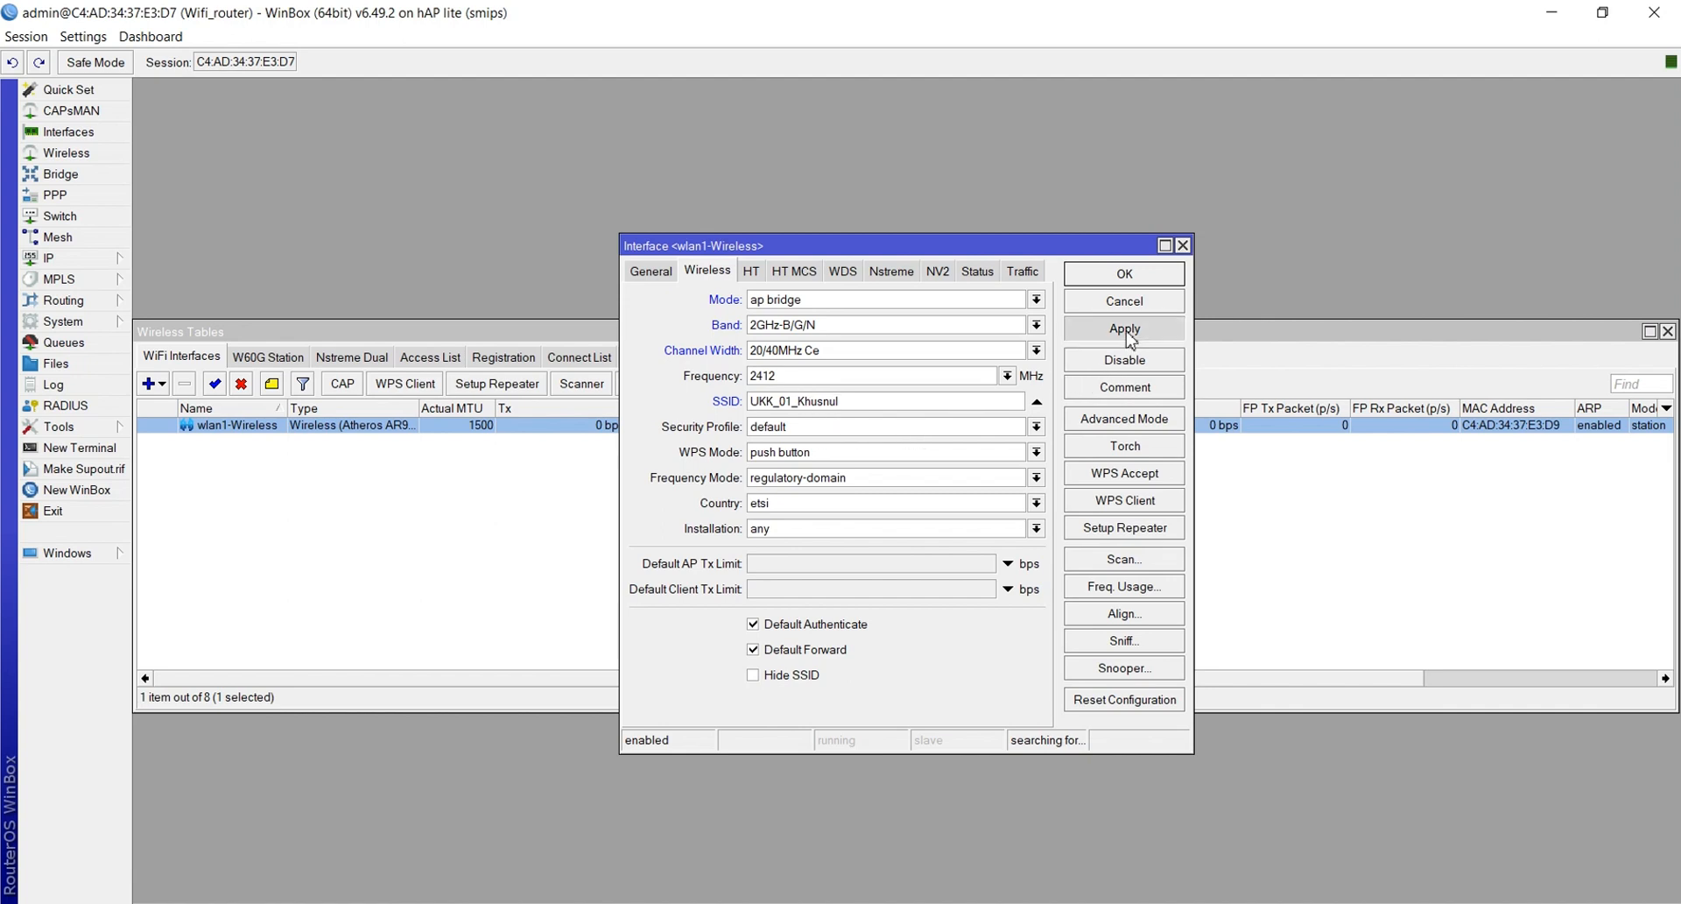
{"action": "left_click", "coordinate": [1126, 277]}
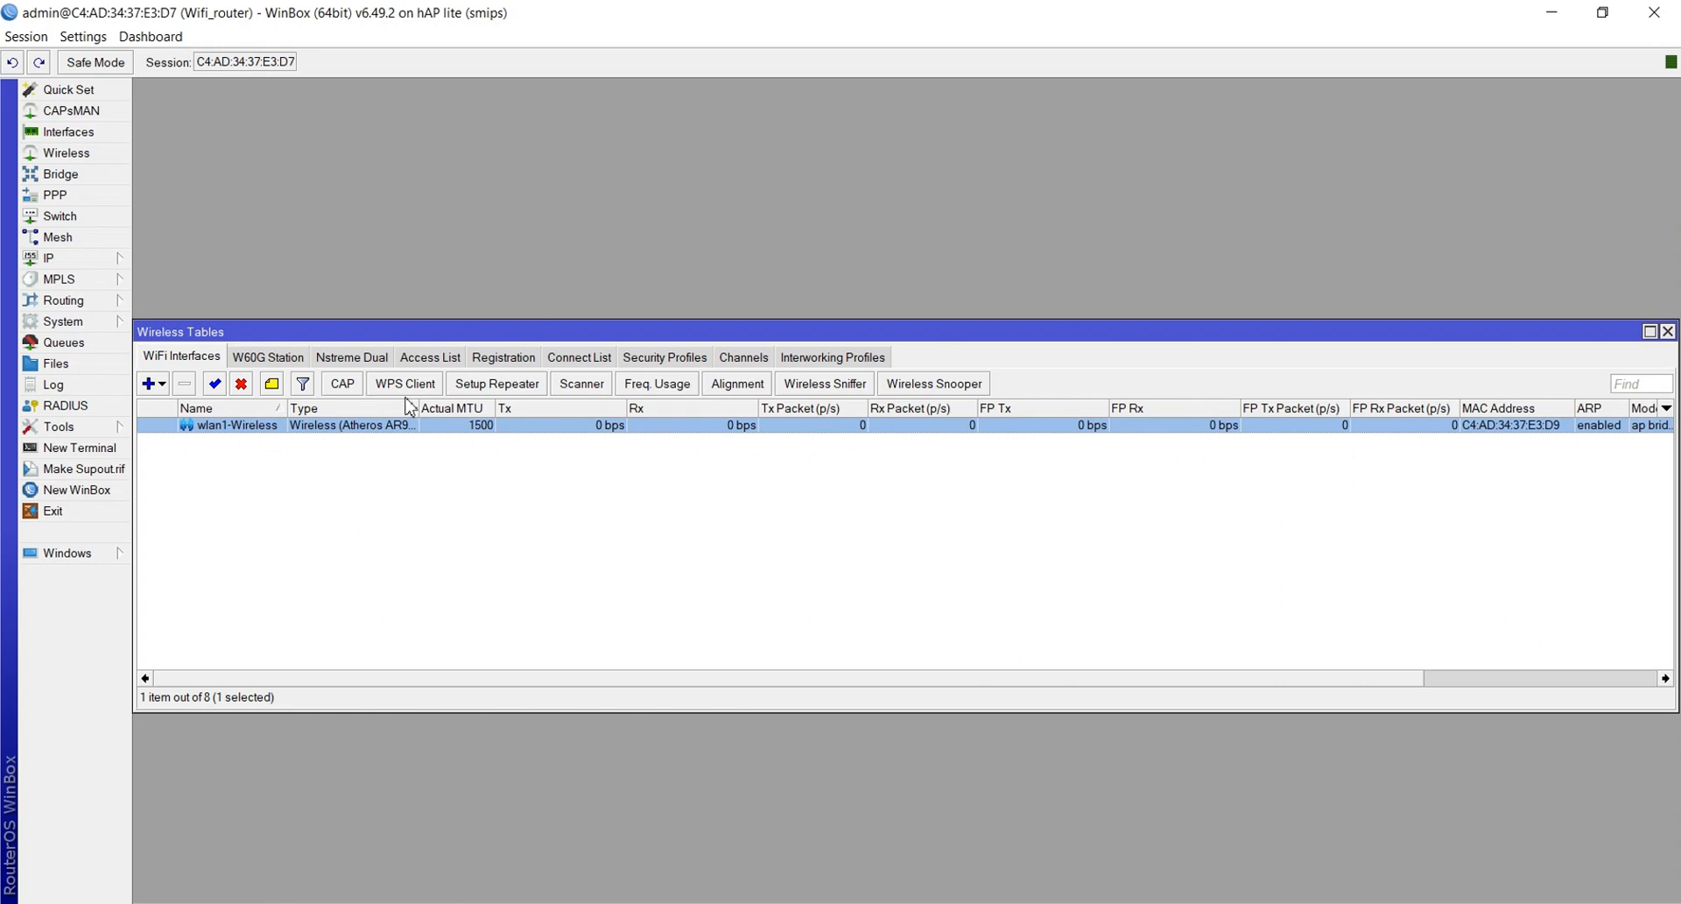
{"action": "double_click", "coordinate": [344, 429]}
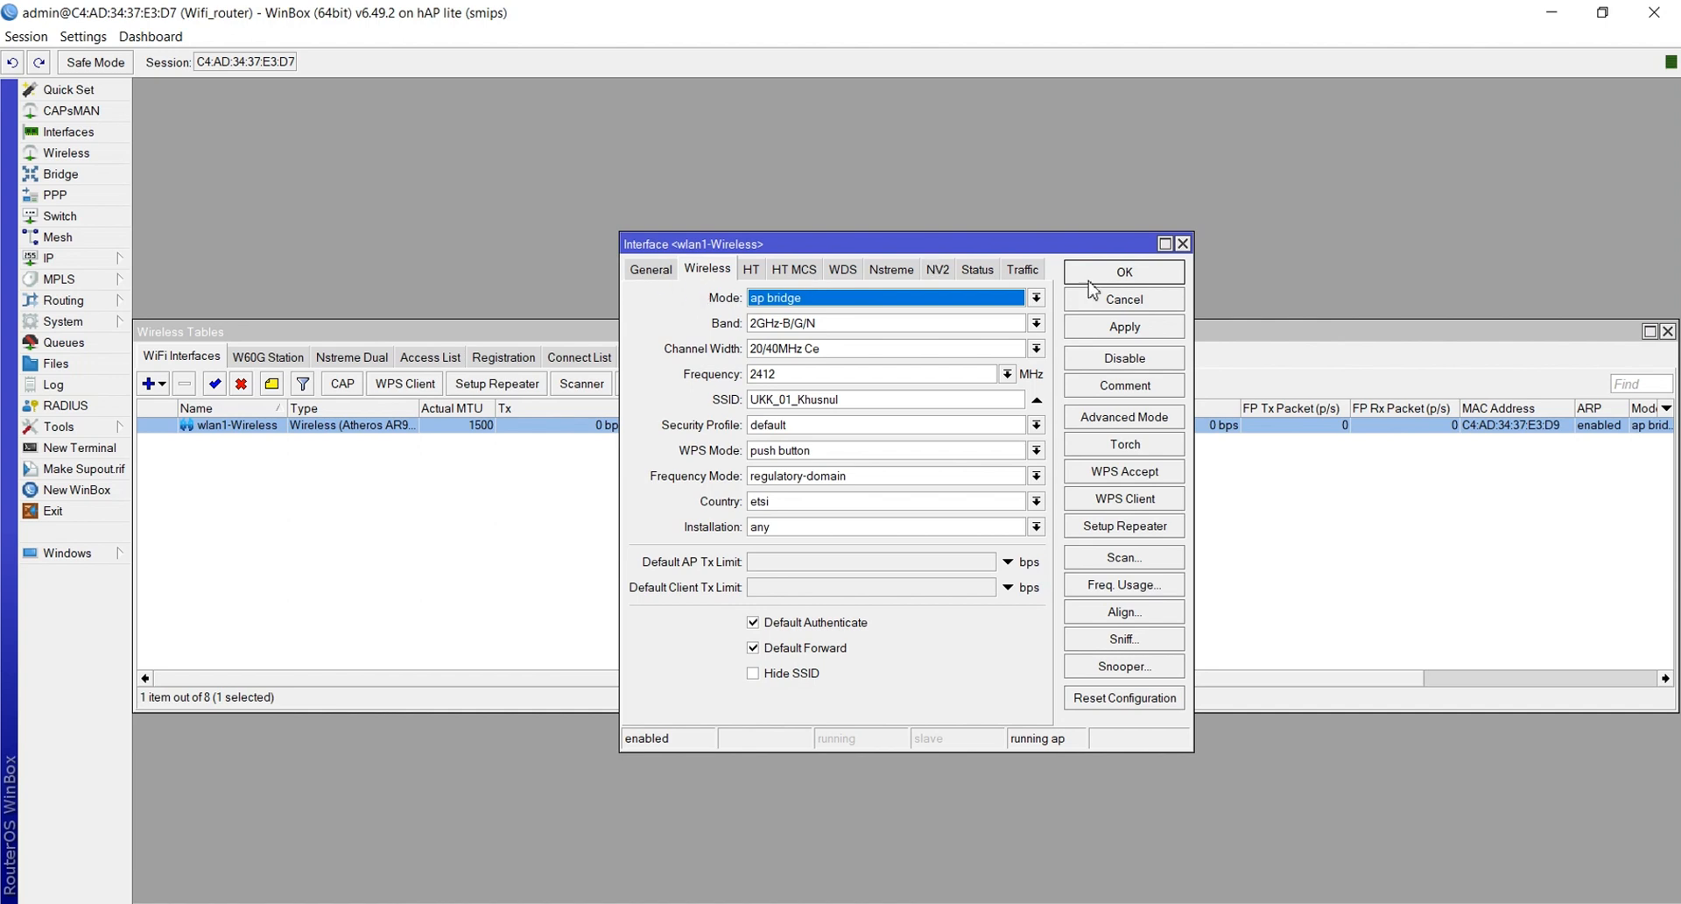
{"action": "left_click", "coordinate": [1182, 244]}
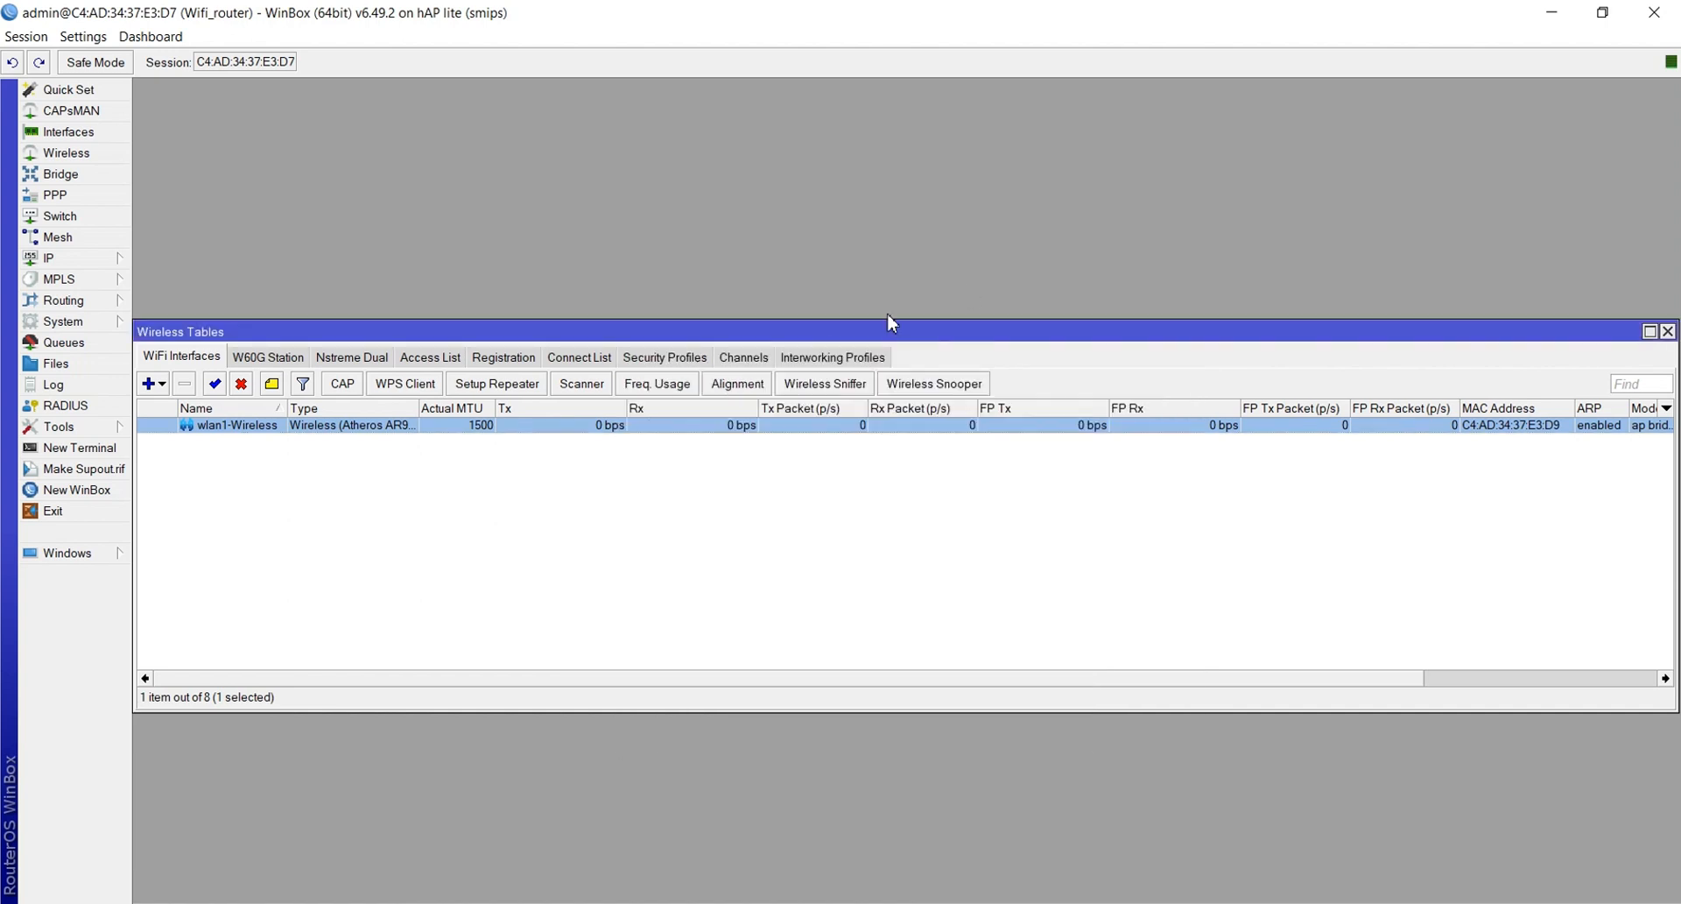
Add security profile tkj using dynamic keys with WPA PSK and WPA2 PSK enabled
{"action": "left_click", "coordinate": [670, 359]}
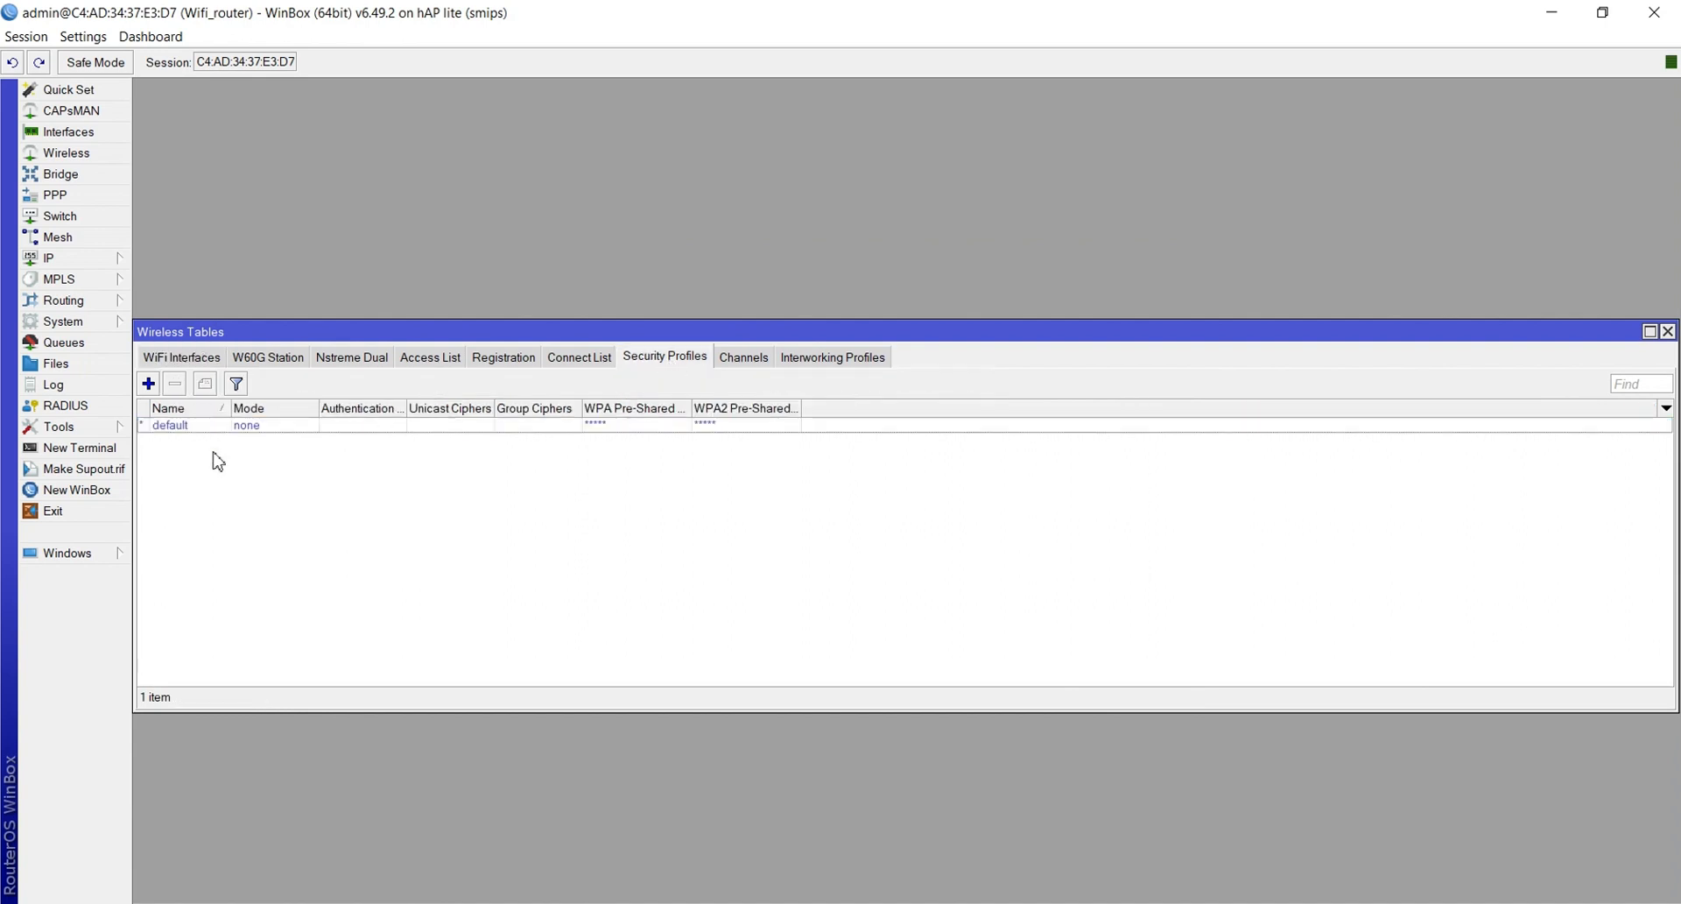
{"action": "left_click", "coordinate": [149, 383]}
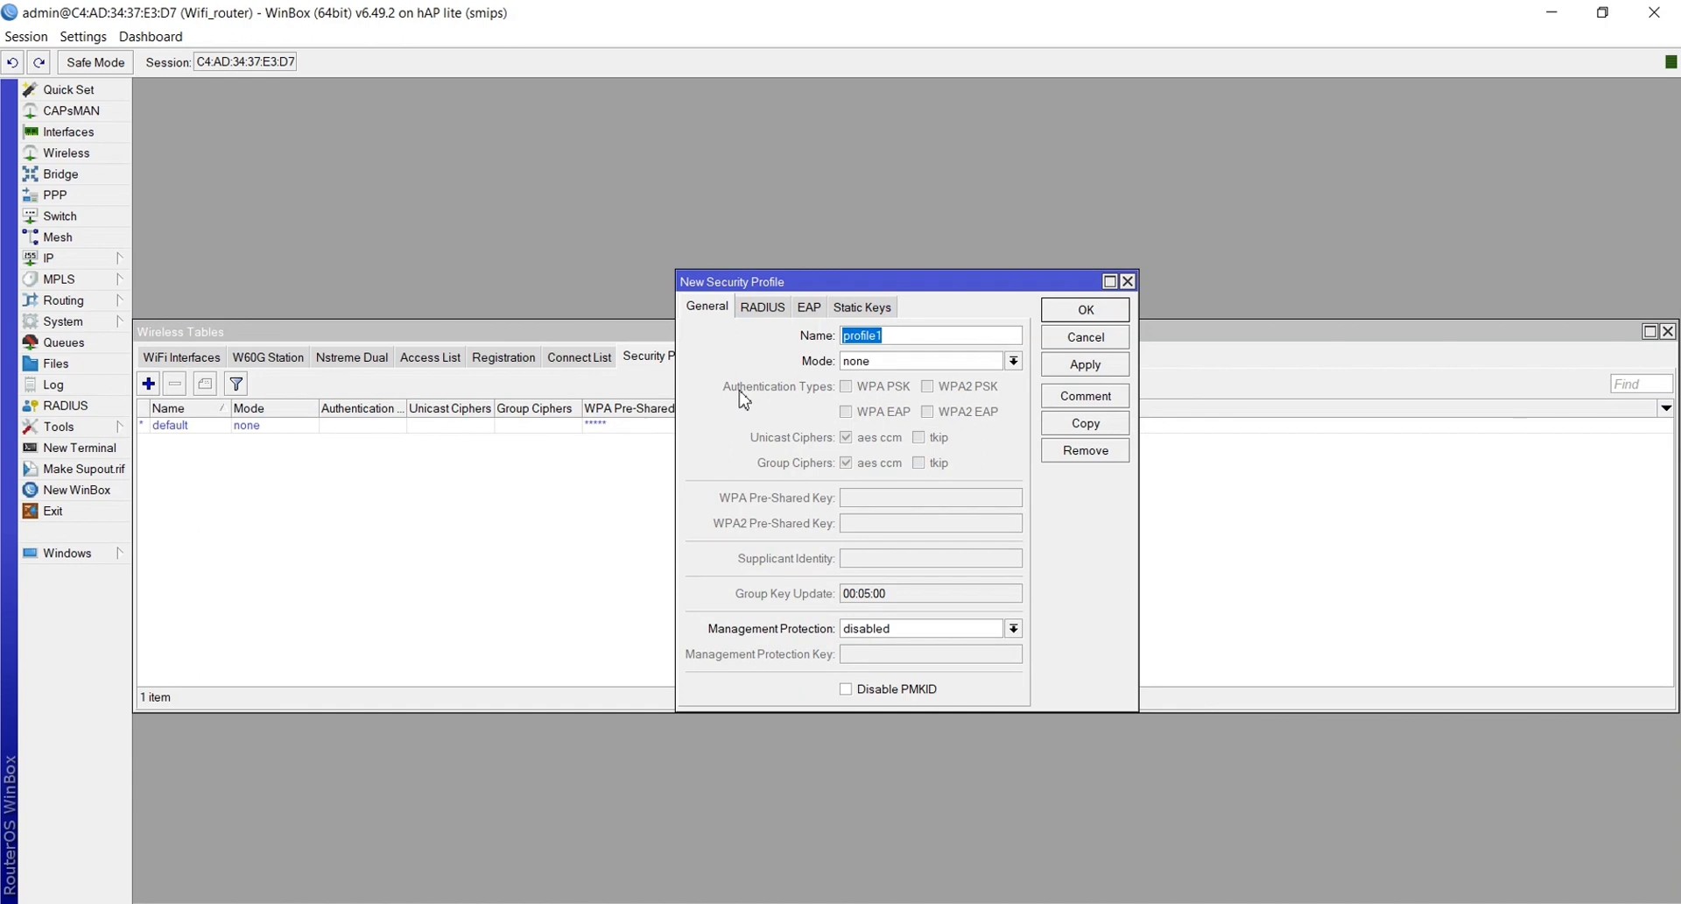
{"action": "key", "text": "BackSpace"}
{"action": "type", "text": "tkj"}
{"action": "left_click", "coordinate": [930, 364]}
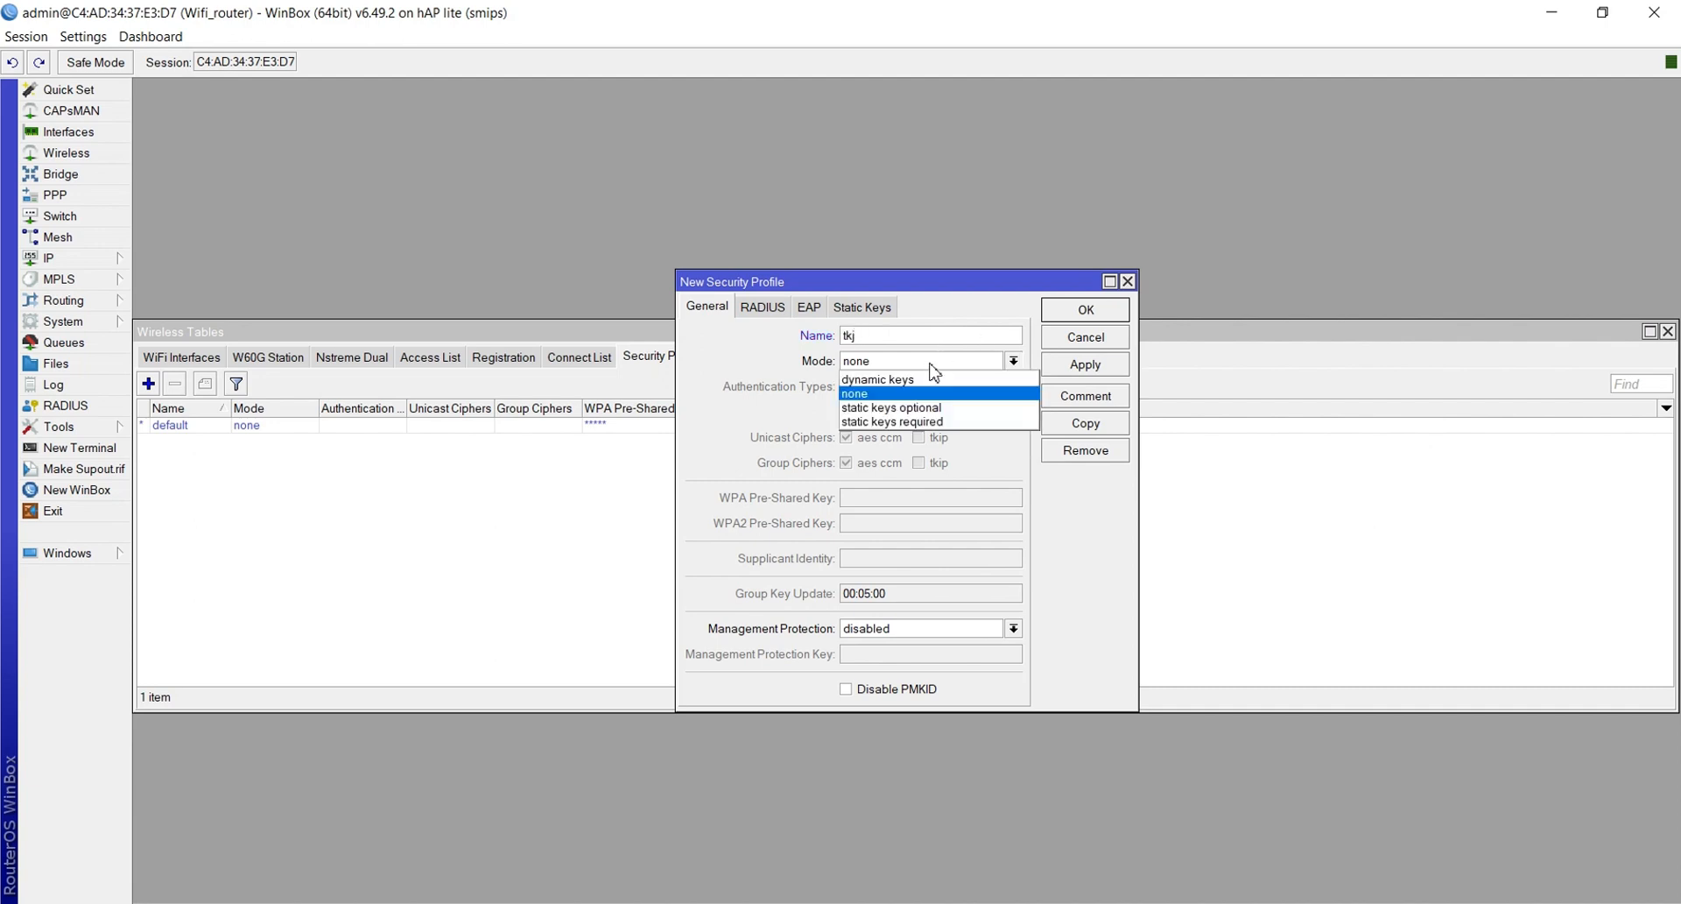
{"action": "left_click", "coordinate": [926, 379]}
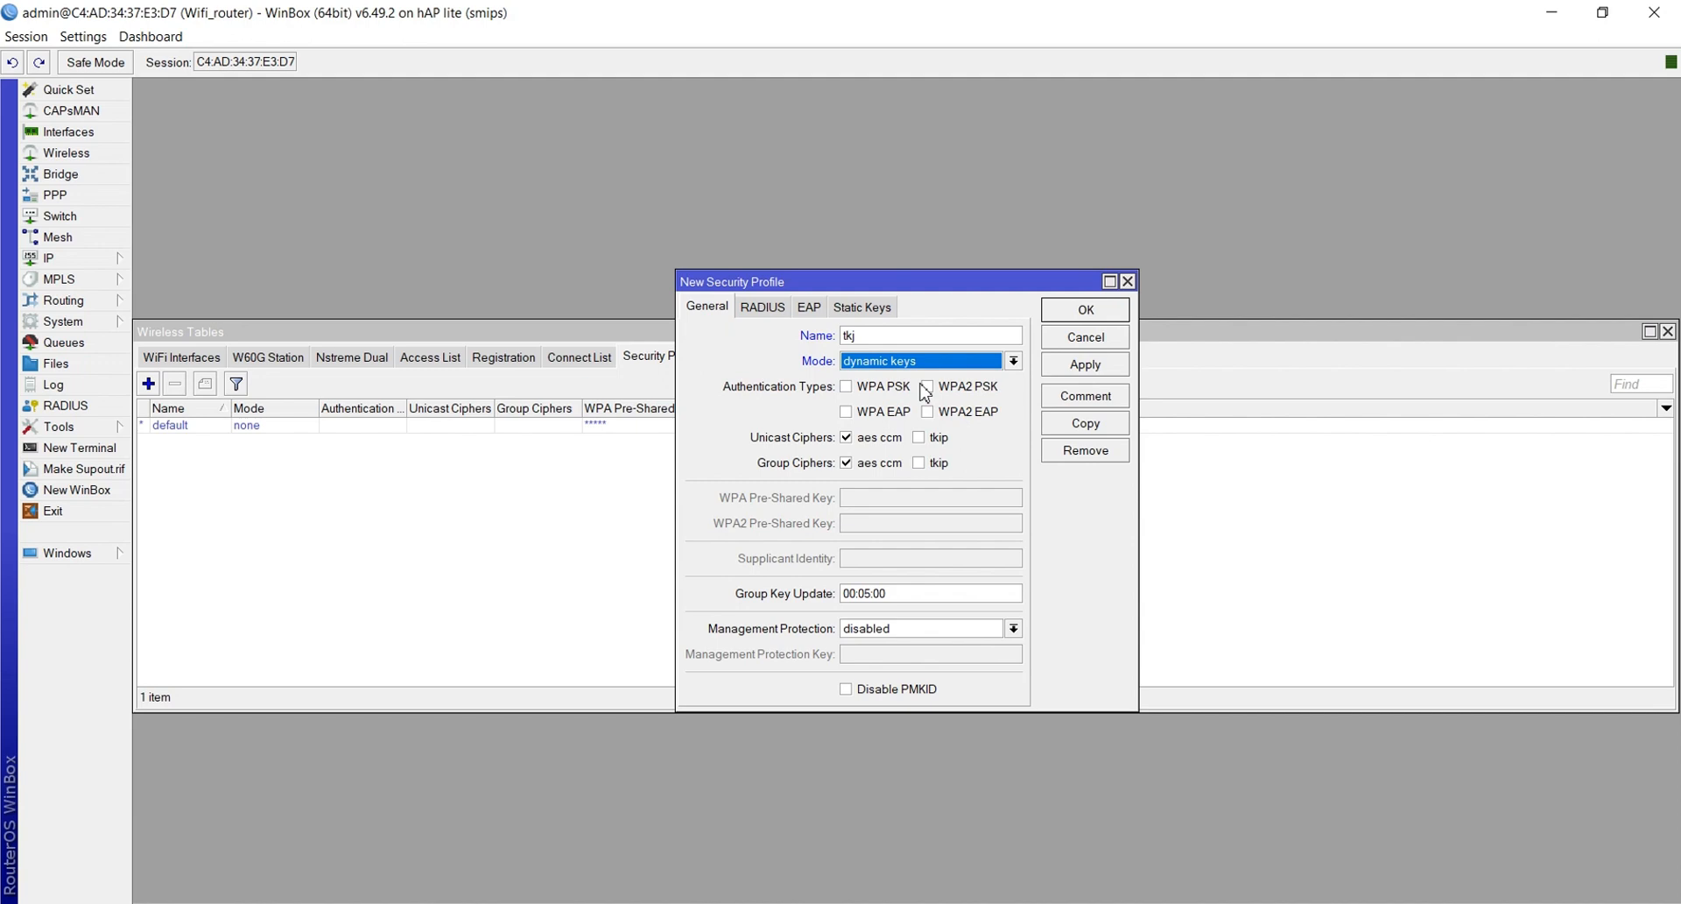
{"action": "left_click", "coordinate": [861, 391]}
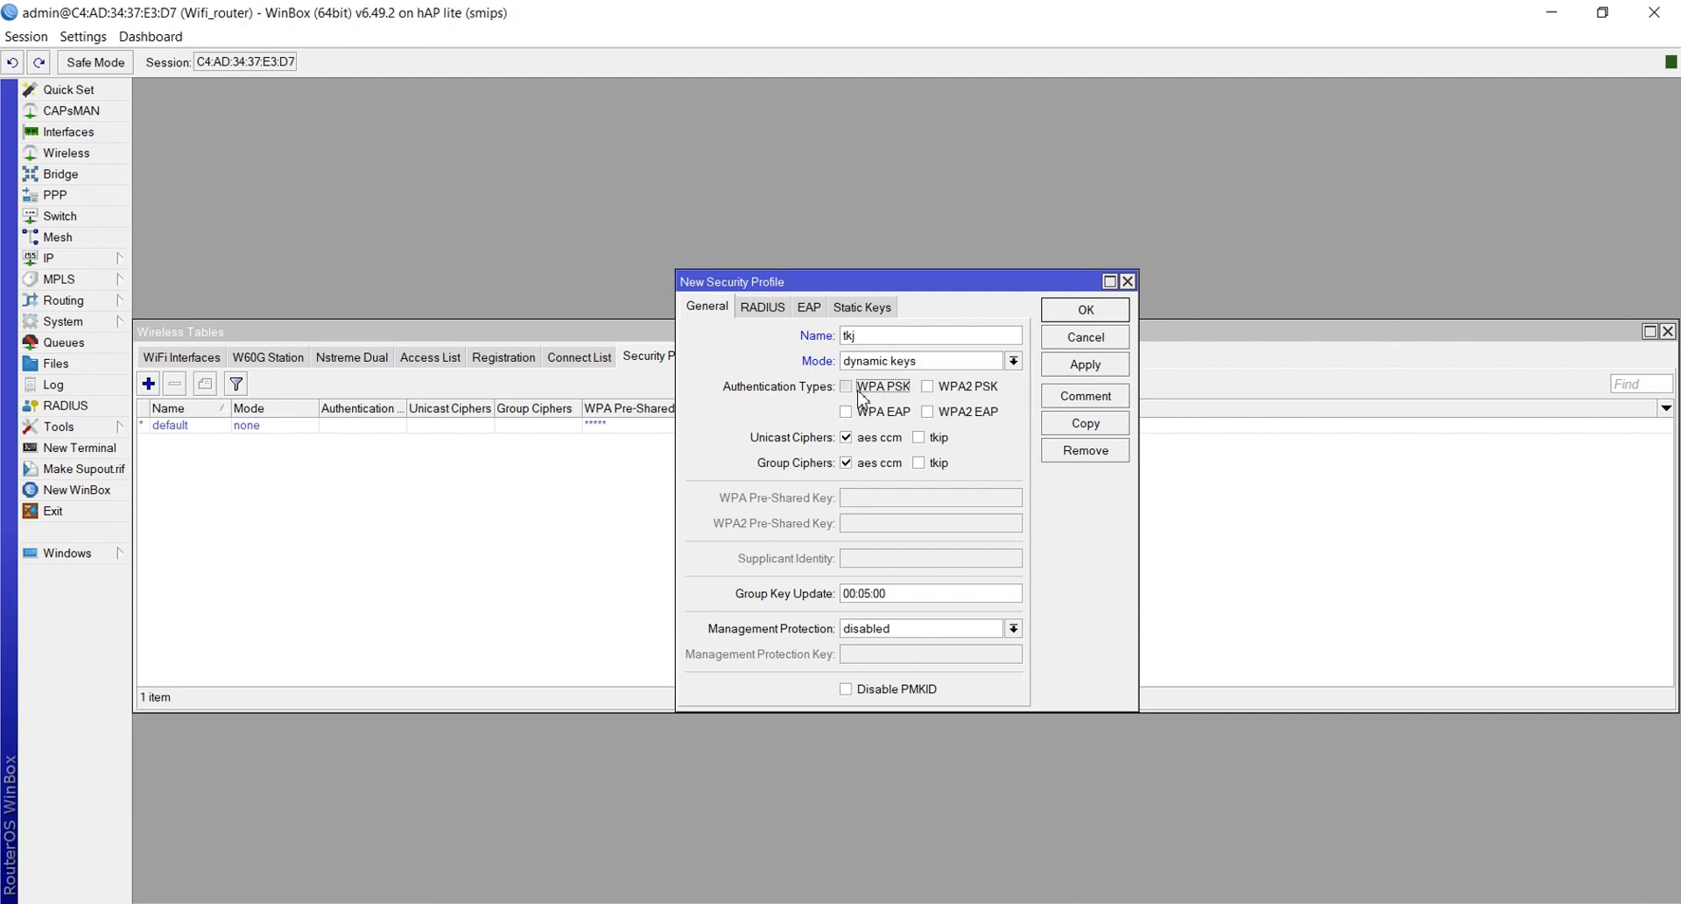
{"action": "left_click", "coordinate": [929, 388]}
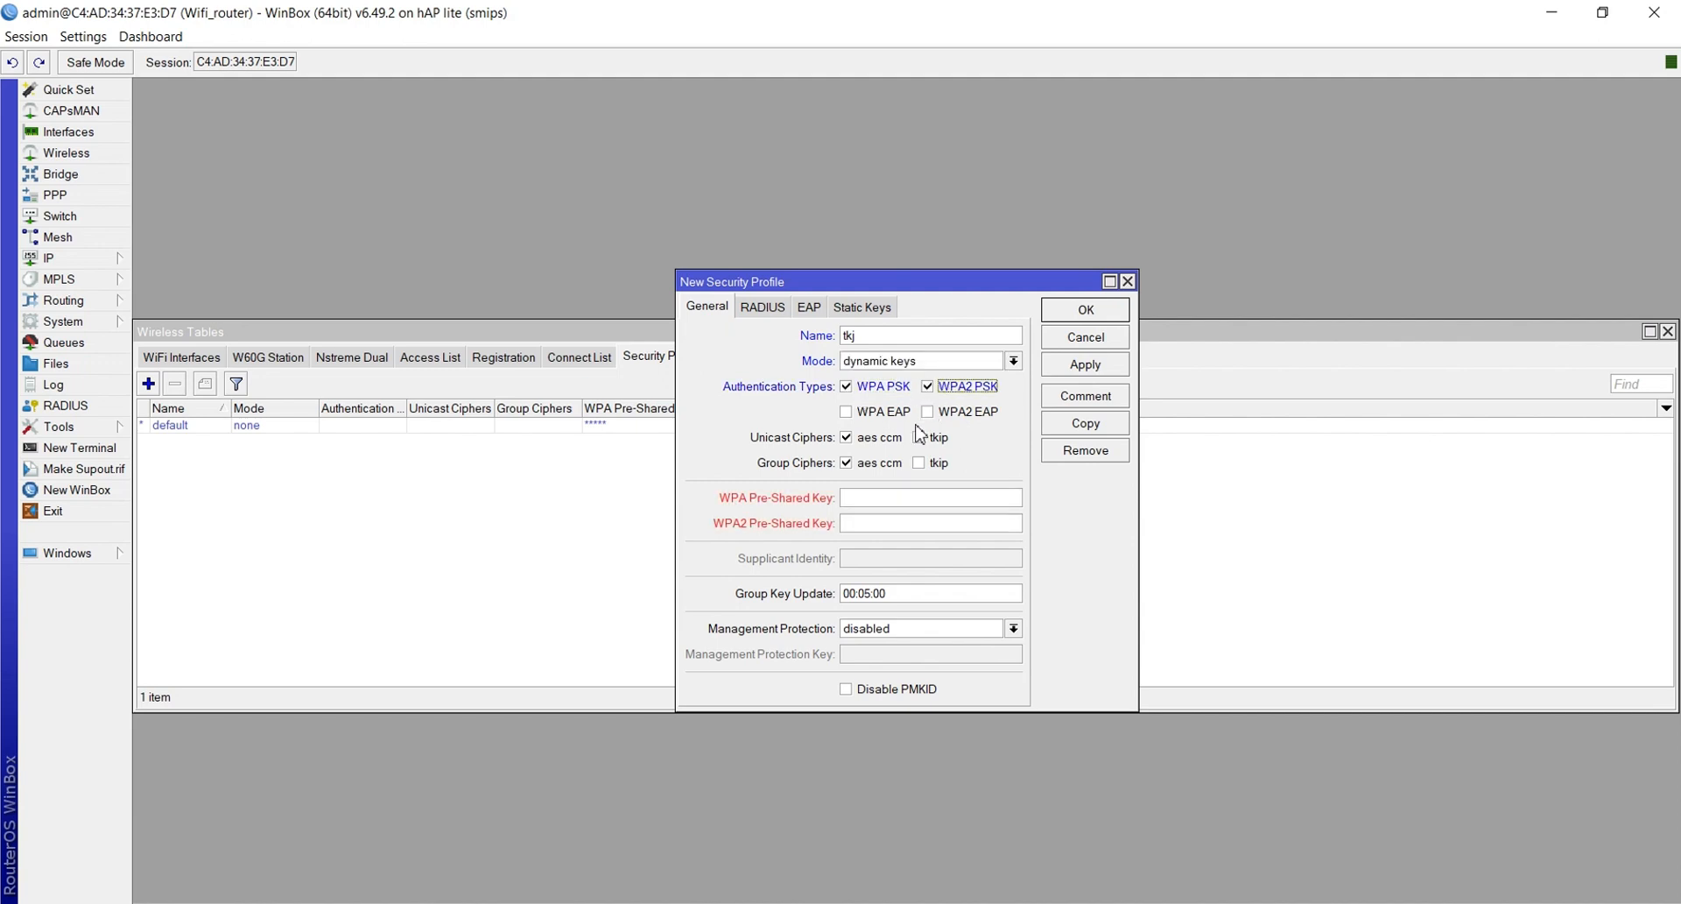
Enter the WPA and WPA2 pre-shared keys, save tkj, review it, then return to wireless interfaces
{"action": "left_click", "coordinate": [886, 494]}
{"action": "type", "text": "********"}
{"action": "left_click", "coordinate": [878, 522]}
{"action": "type", "text": "********"}
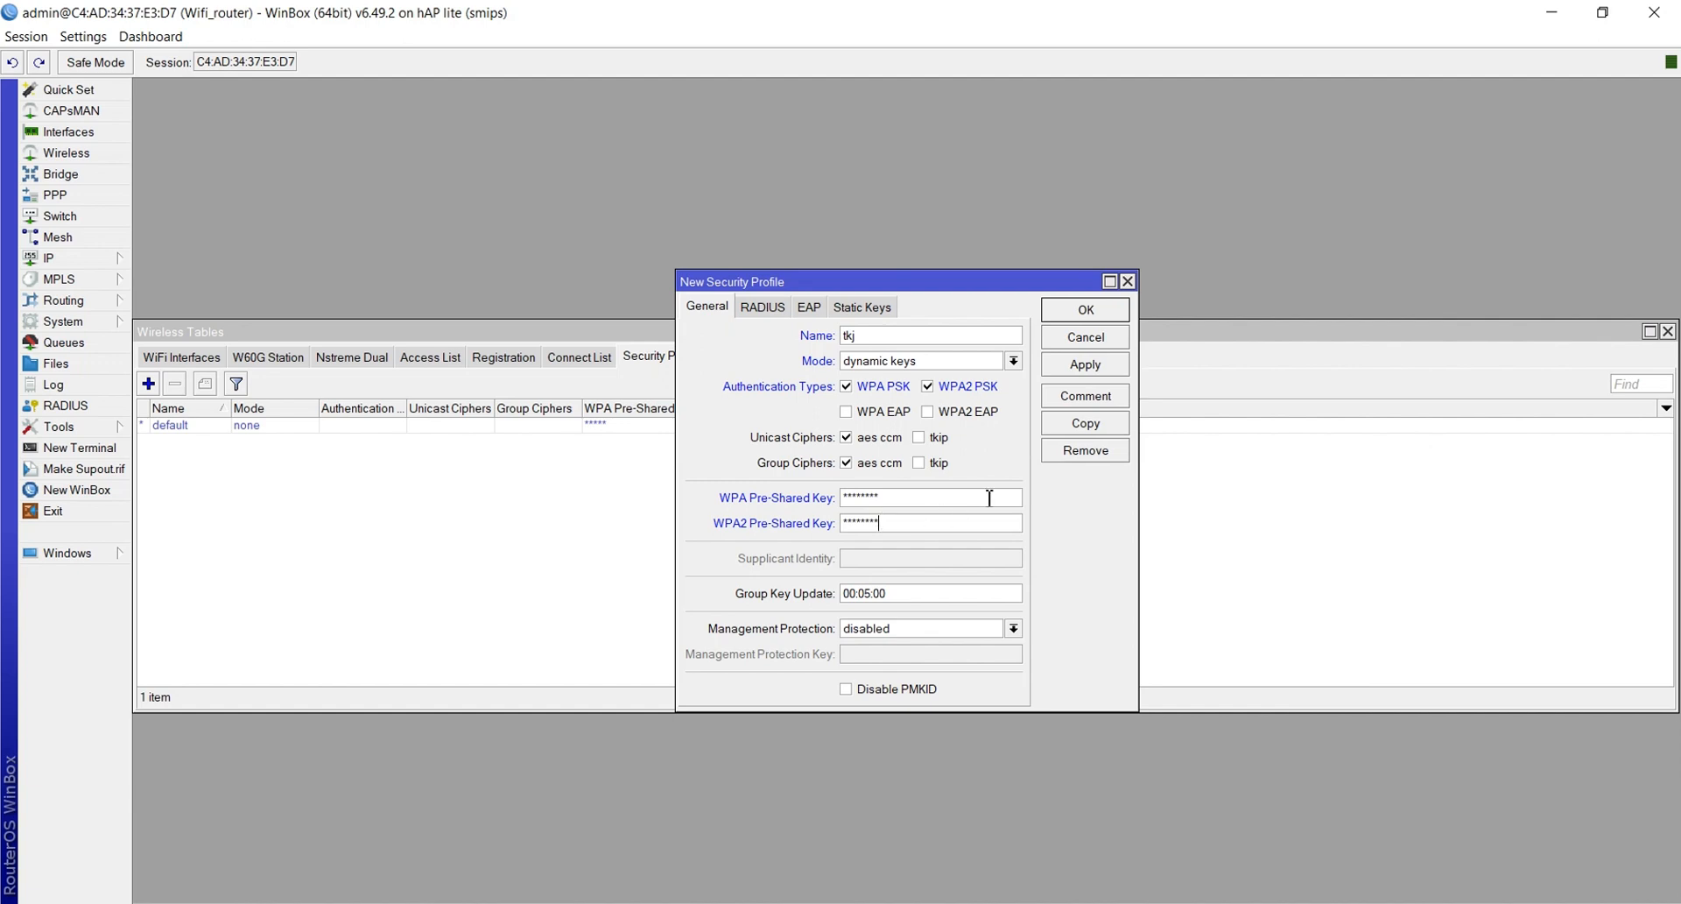
{"action": "left_click", "coordinate": [1070, 366]}
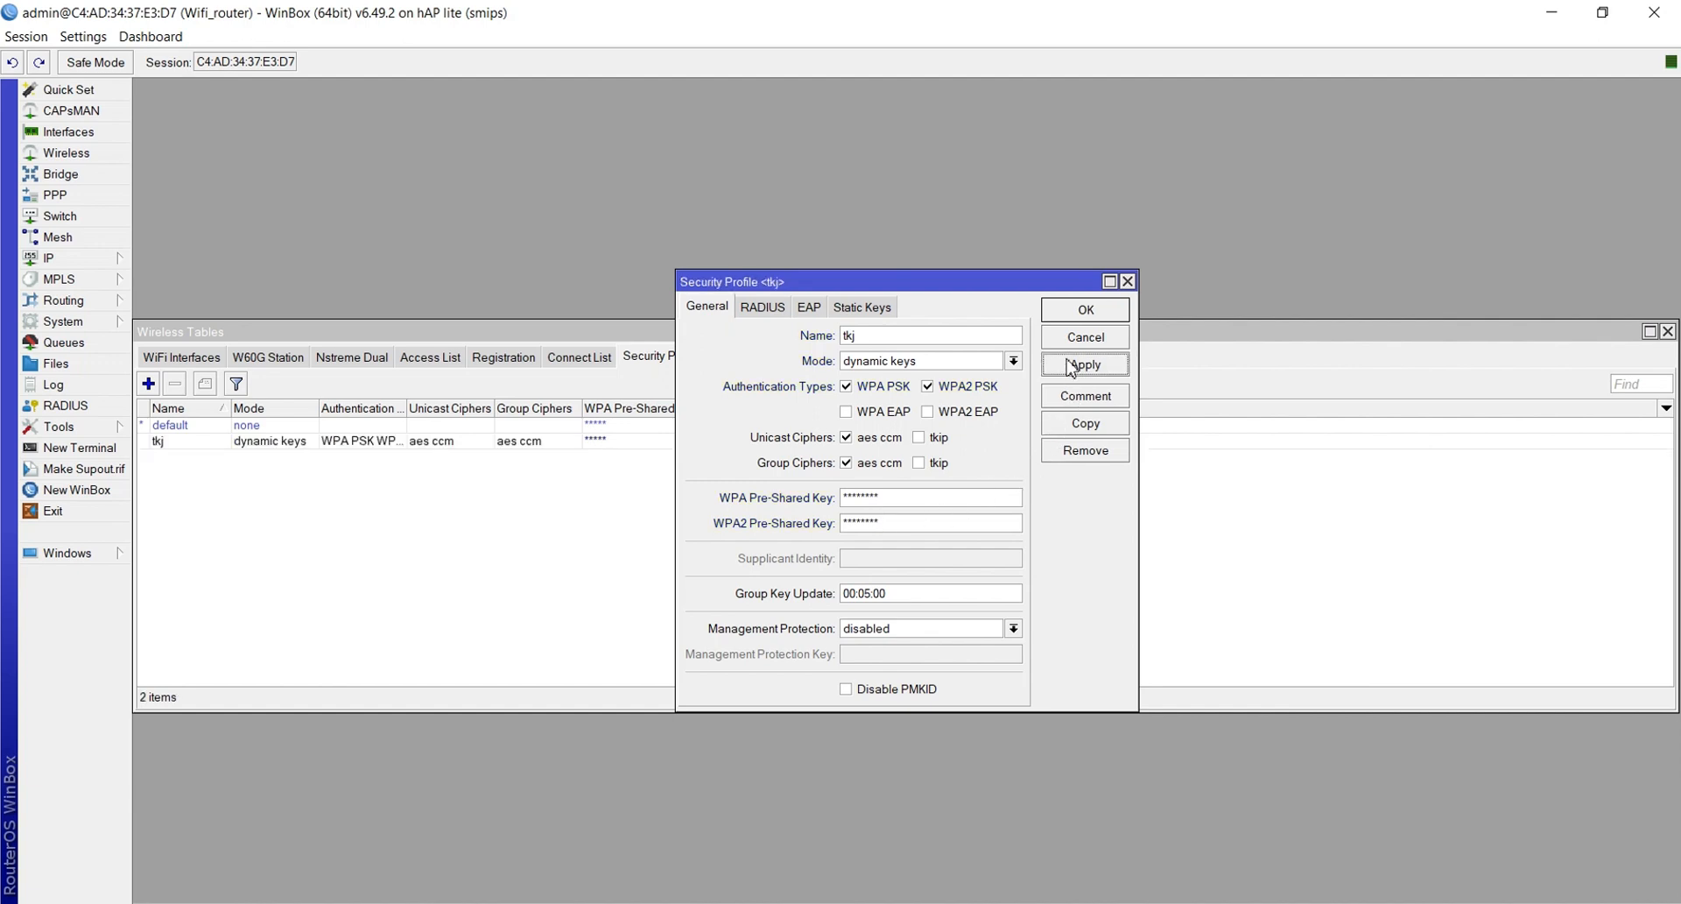
{"action": "left_click", "coordinate": [1067, 306]}
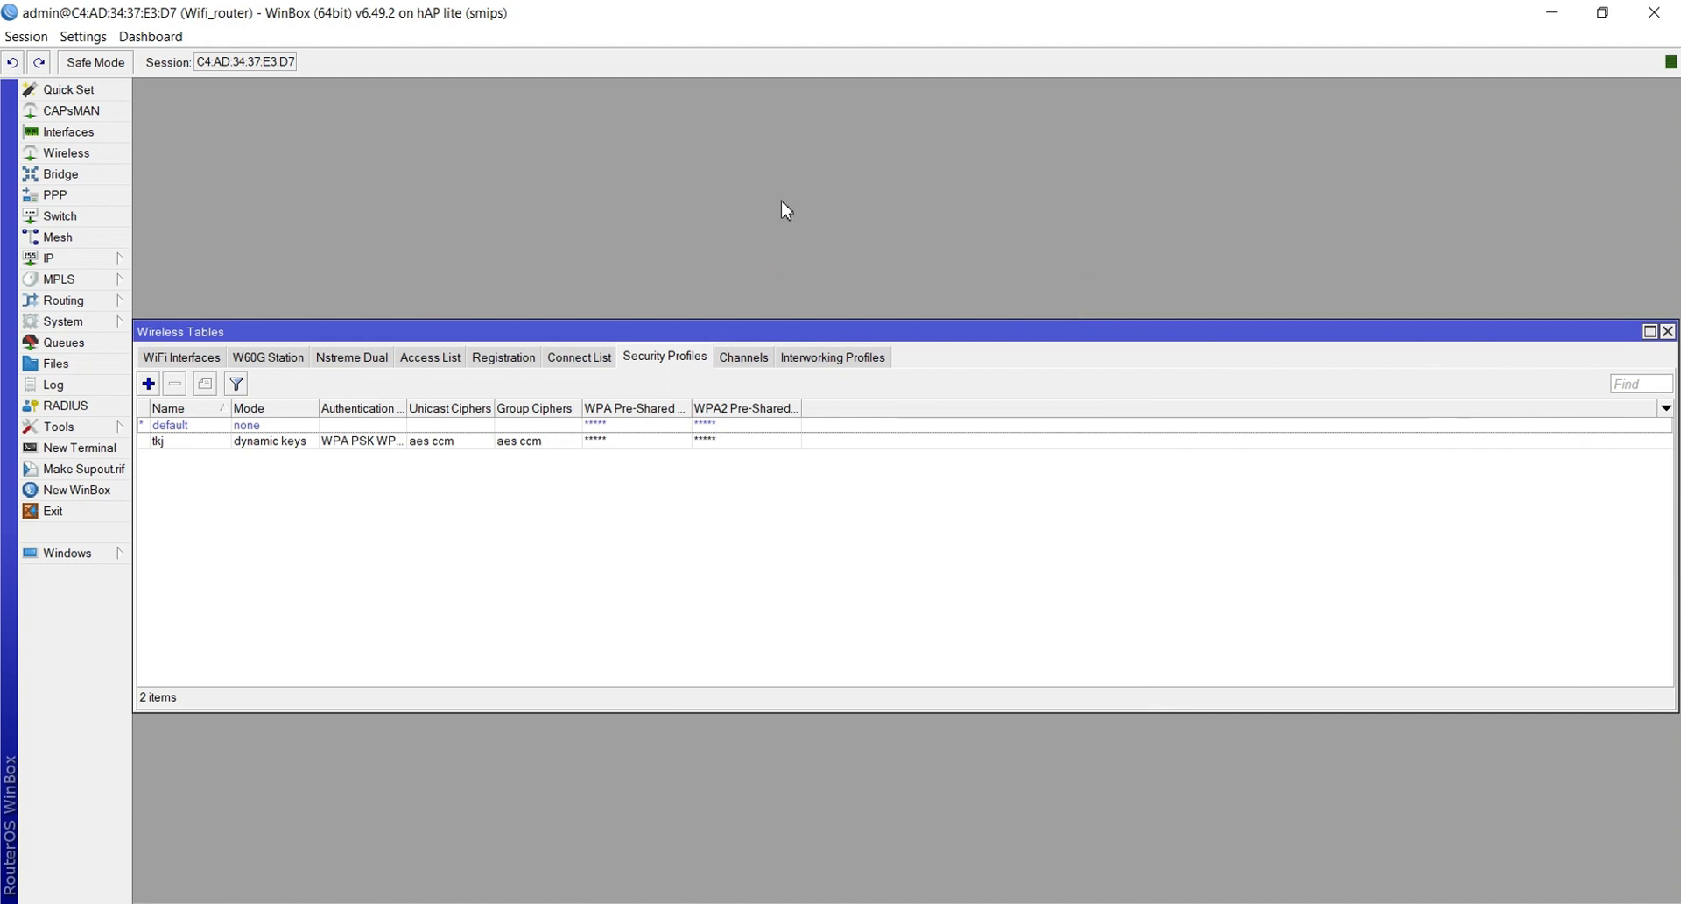
{"action": "double_click", "coordinate": [204, 442]}
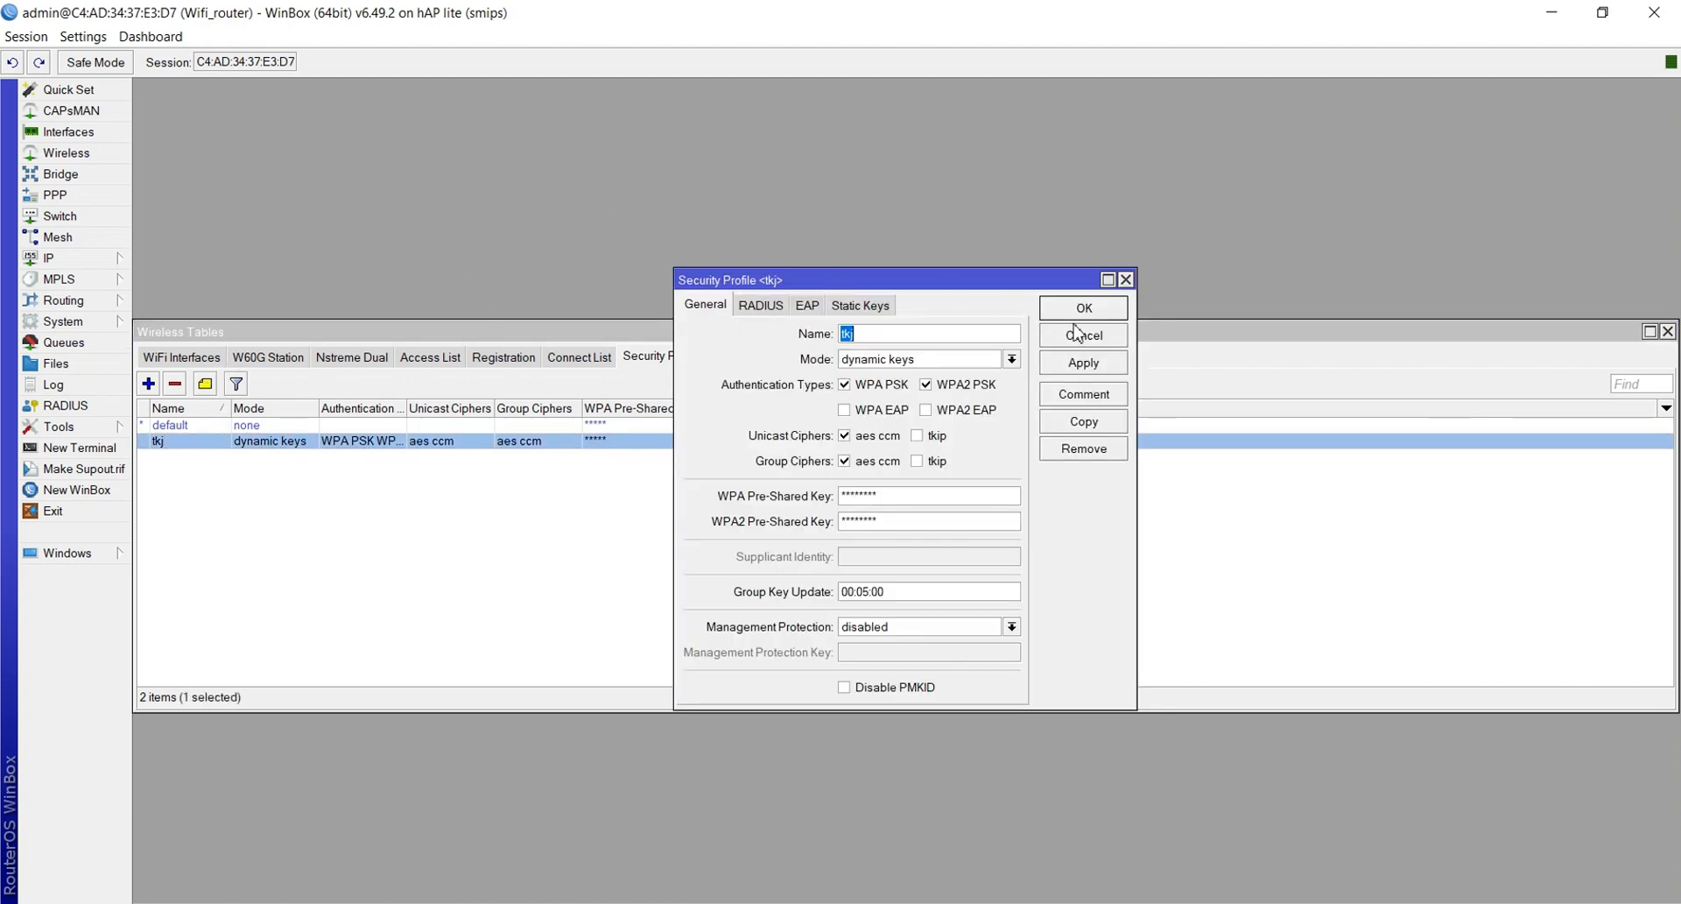
{"action": "left_click", "coordinate": [1125, 279]}
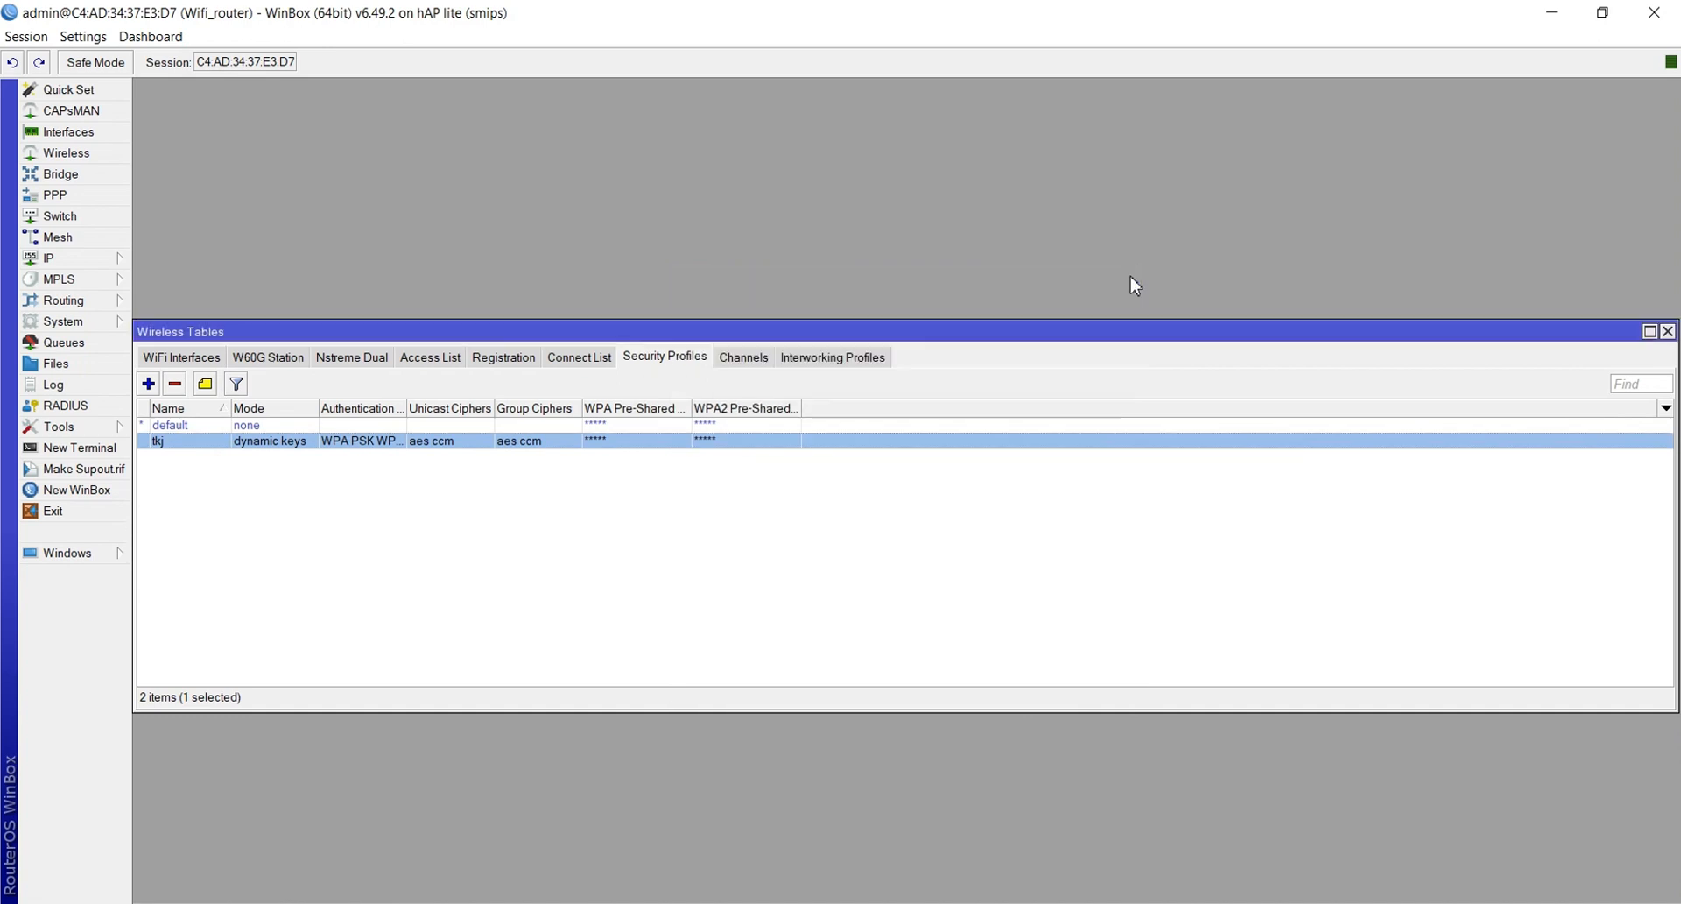
{"action": "left_click", "coordinate": [68, 132]}
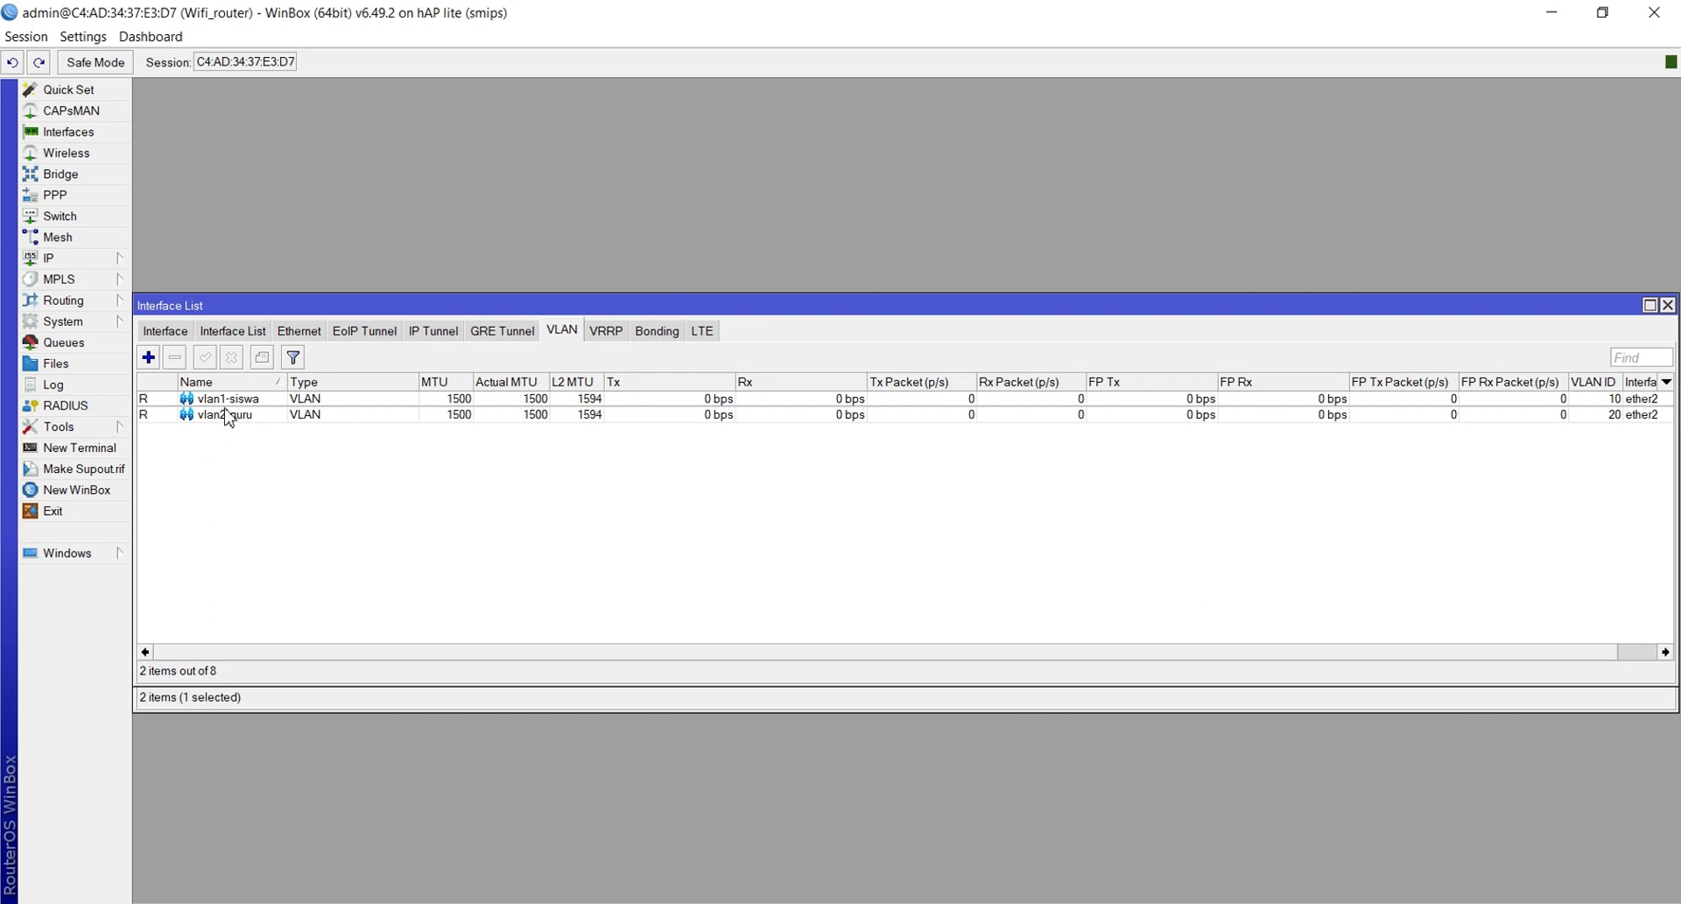
{"action": "left_click", "coordinate": [52, 155]}
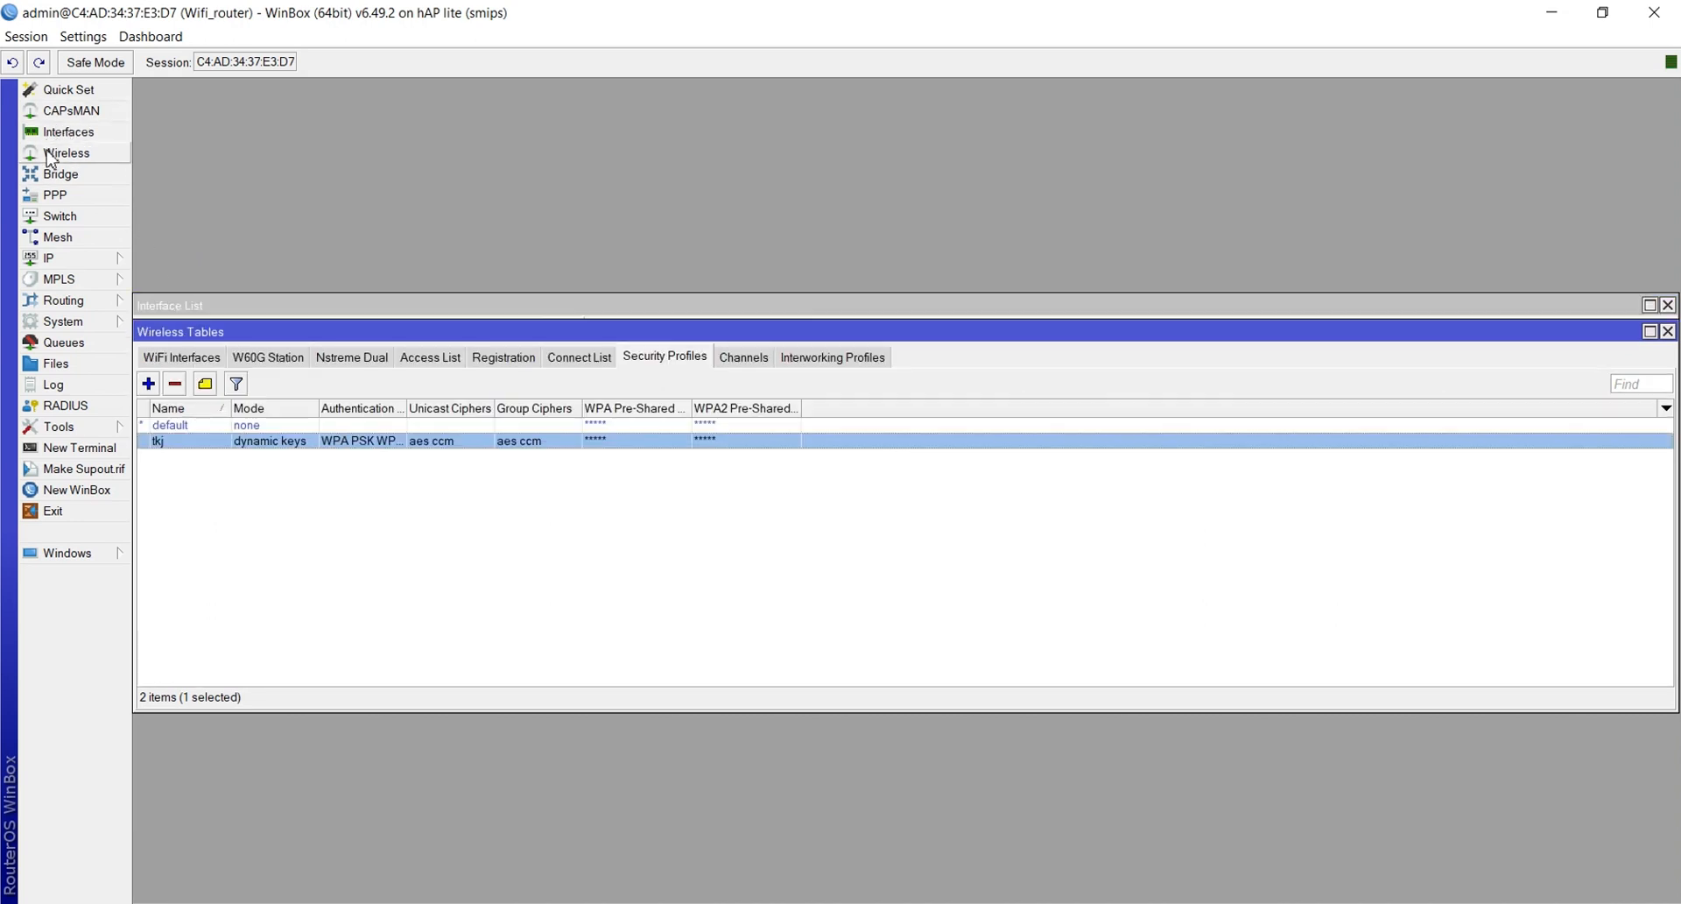
{"action": "left_click", "coordinate": [176, 359]}
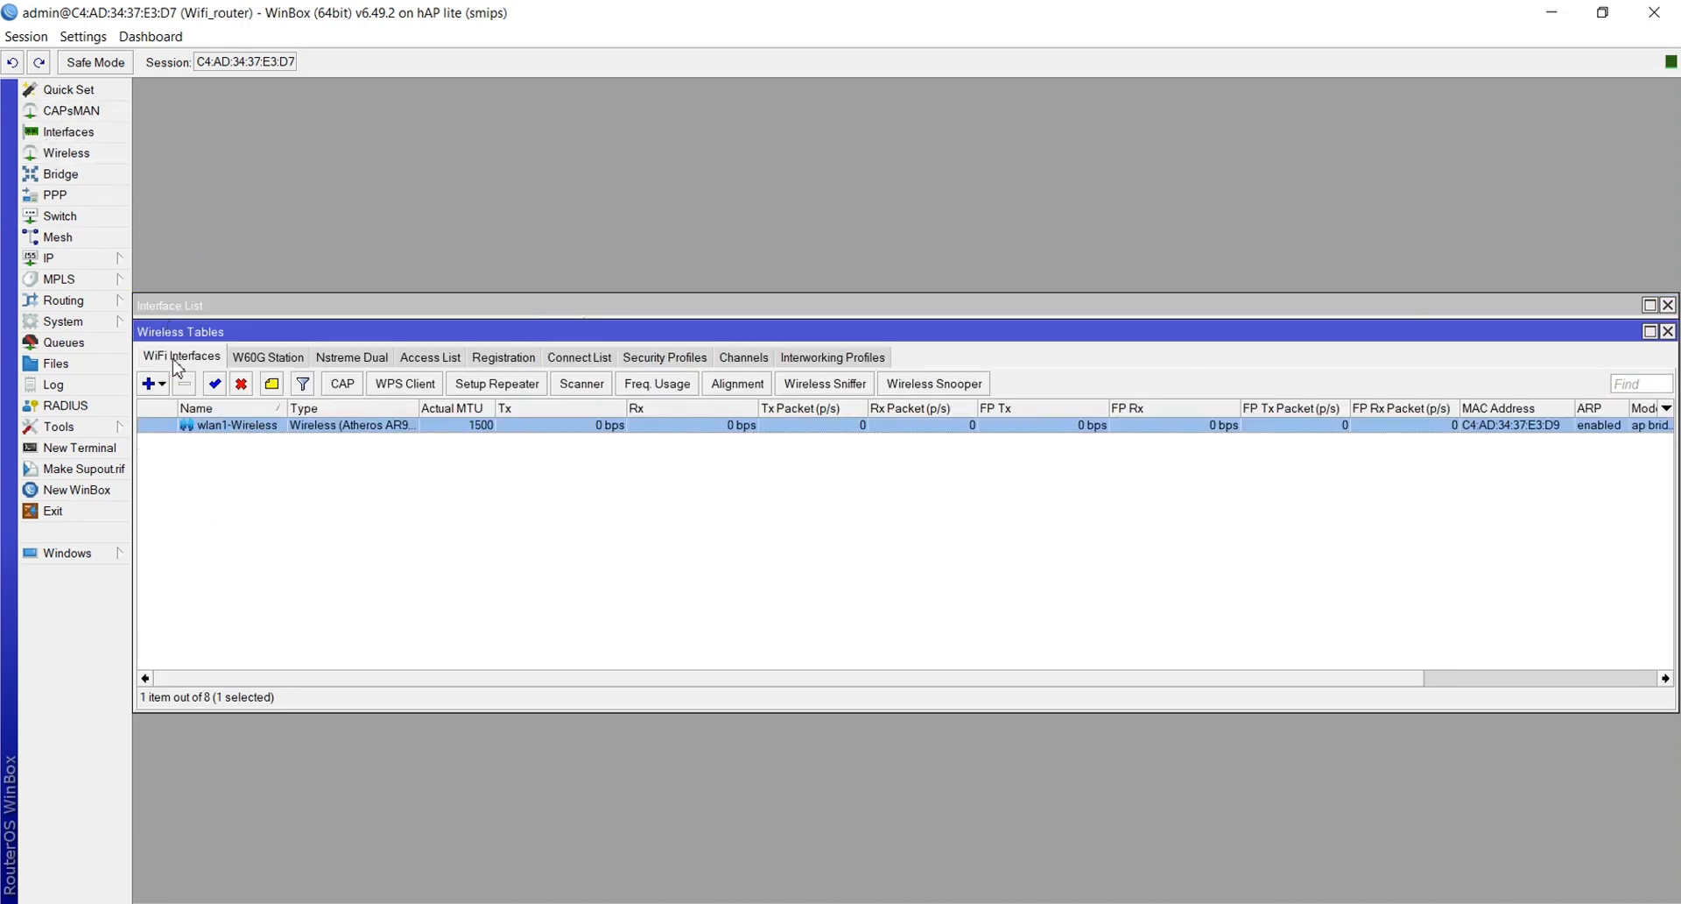
Assign the tkj security profile to wlan1-Wireless and save, then bring up the Interface List
{"action": "double_click", "coordinate": [267, 427]}
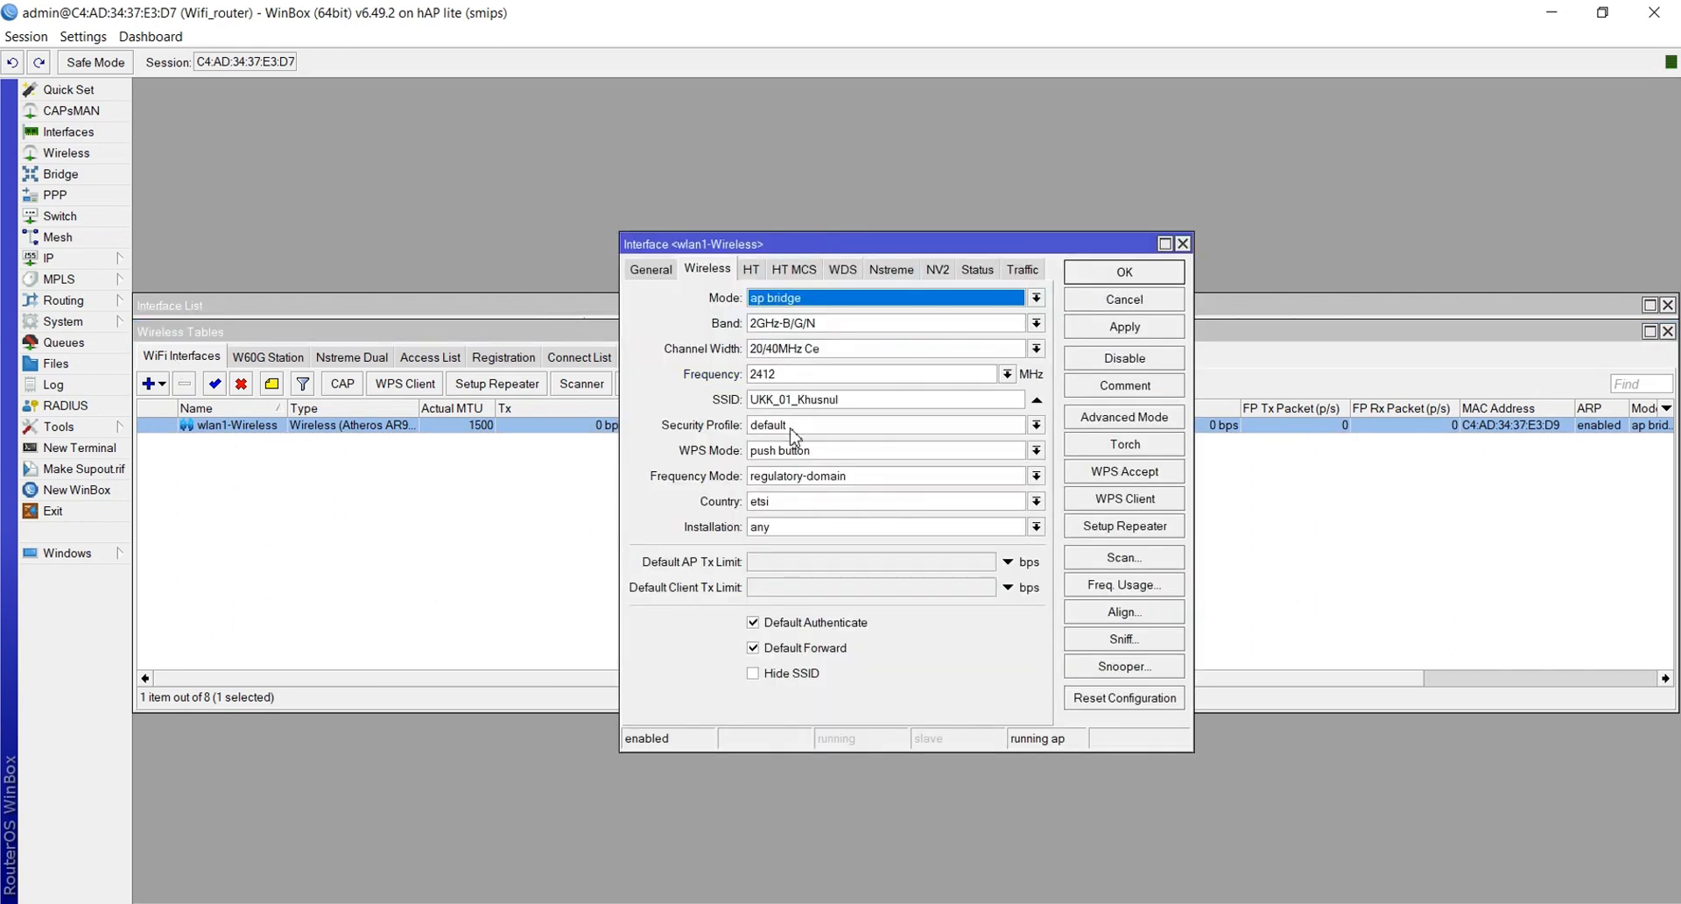
{"action": "left_click", "coordinate": [791, 429]}
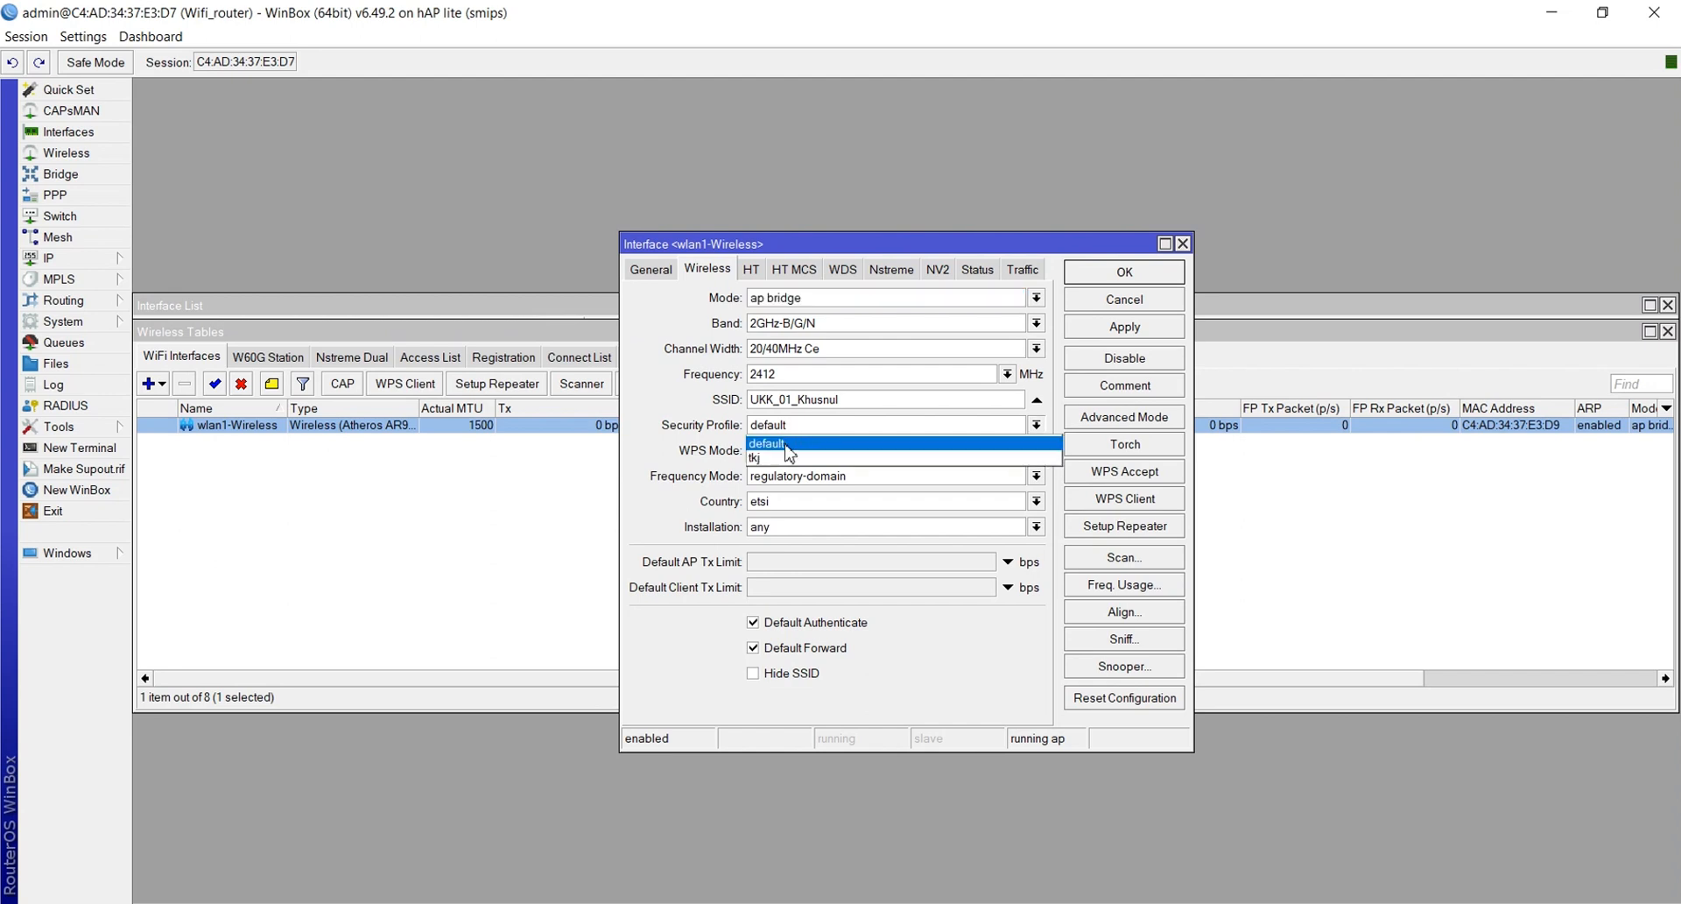
{"action": "left_click", "coordinate": [779, 461]}
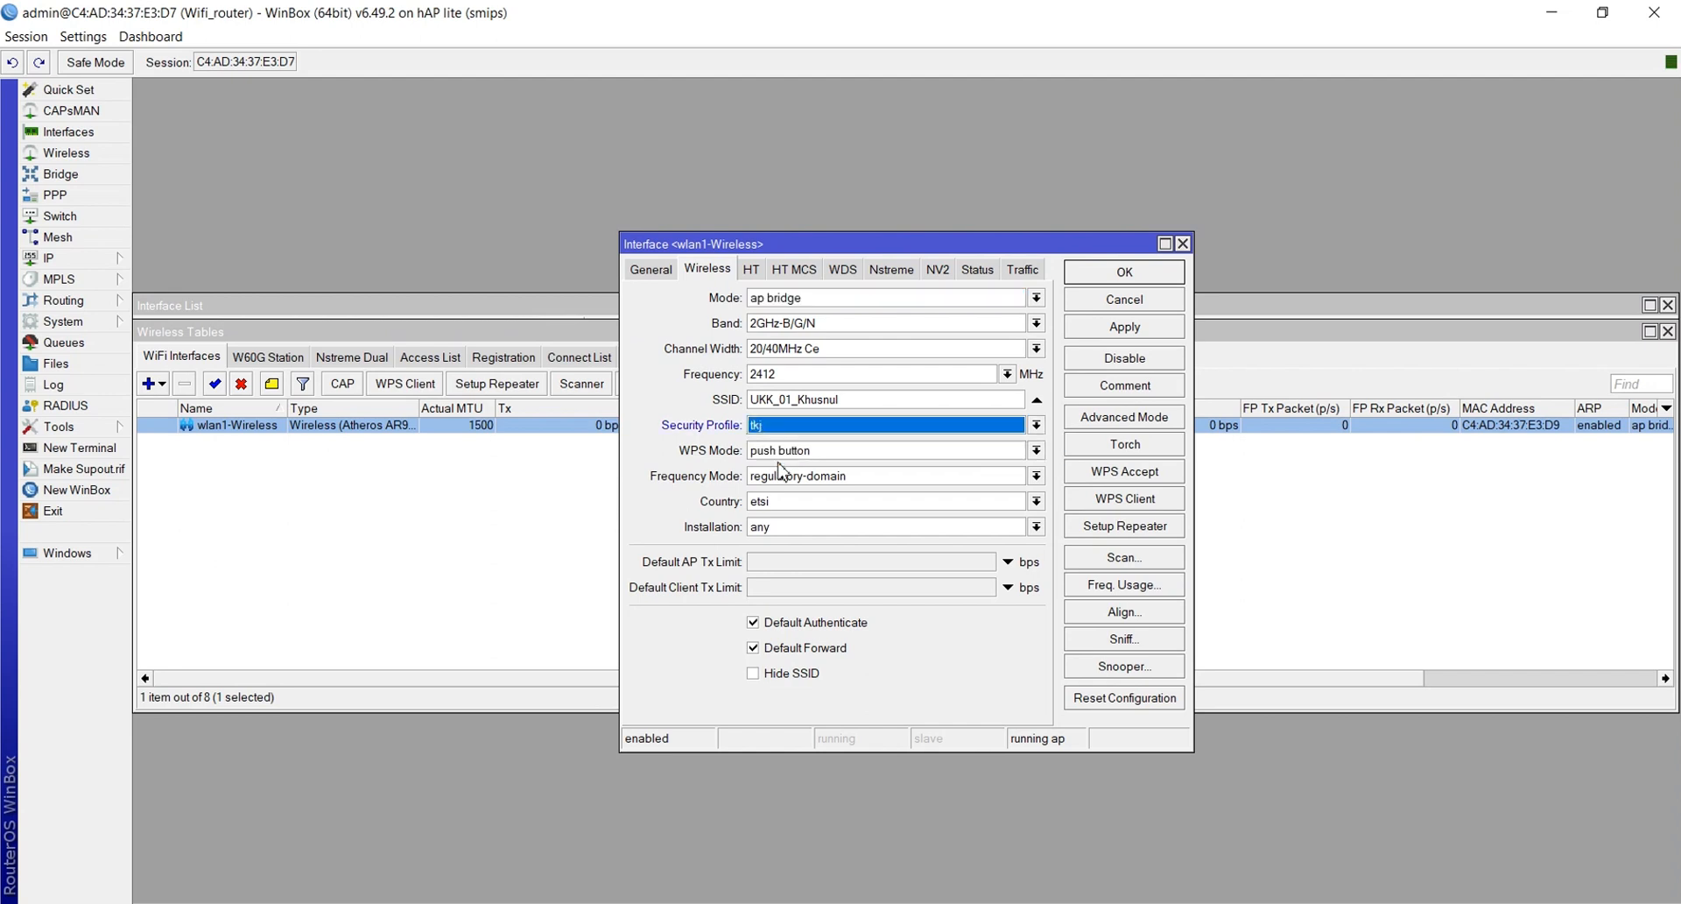
{"action": "left_click", "coordinate": [1110, 331]}
{"action": "left_click", "coordinate": [1109, 274]}
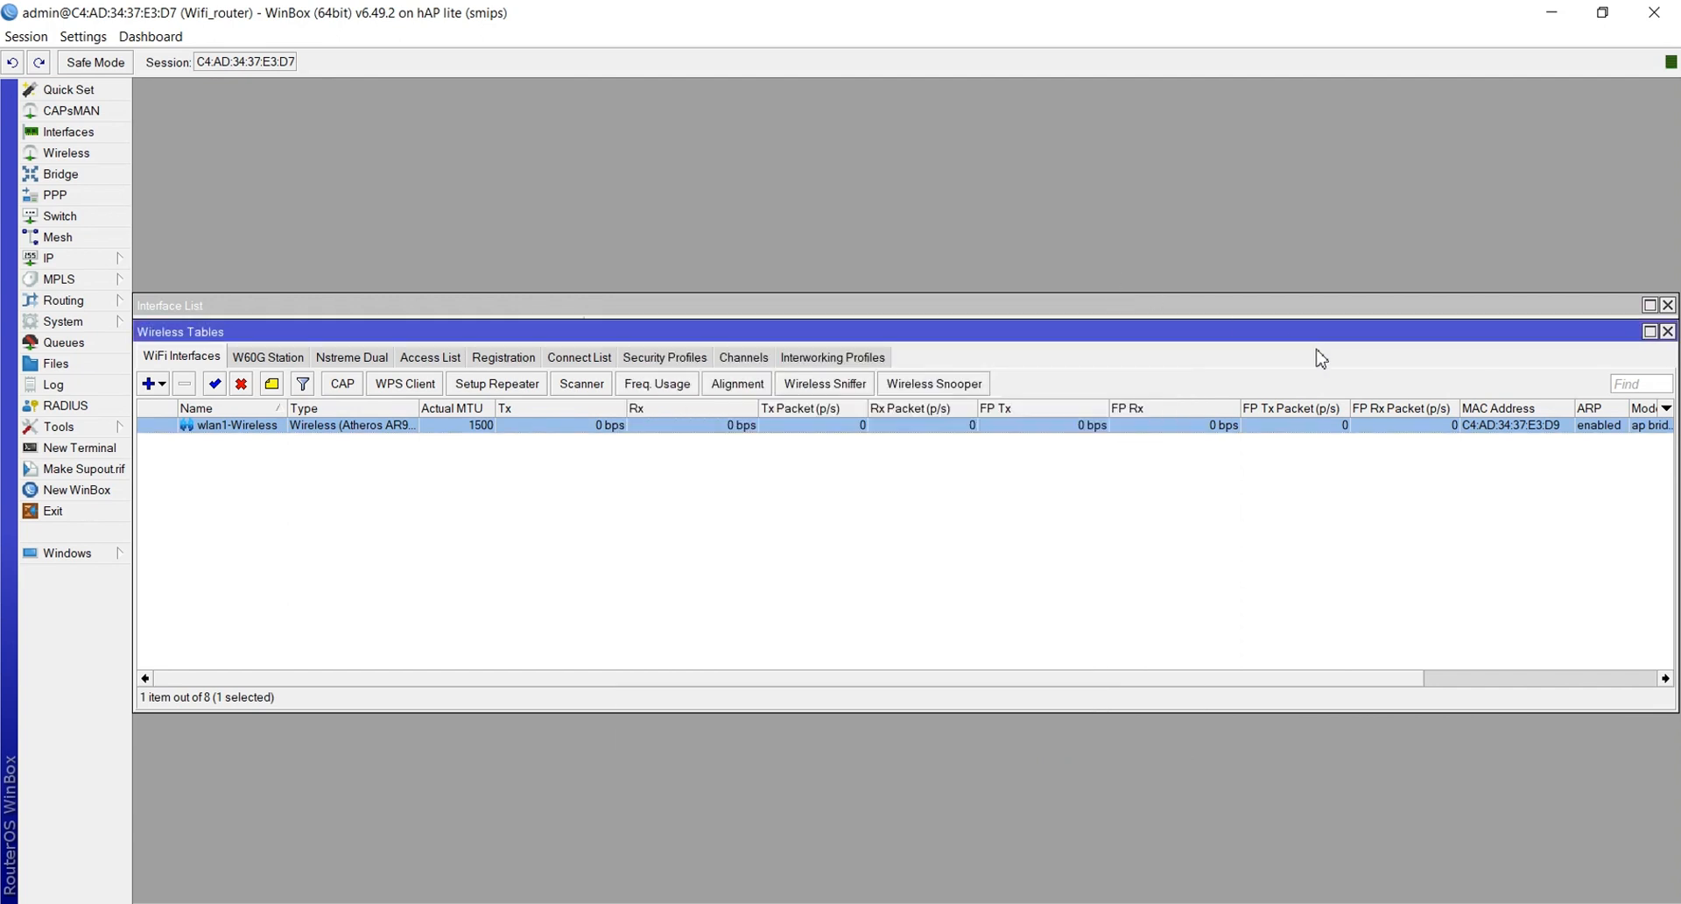
{"action": "left_click_drag", "start_coordinate": [1419, 303], "coordinate": [1396, 298]}
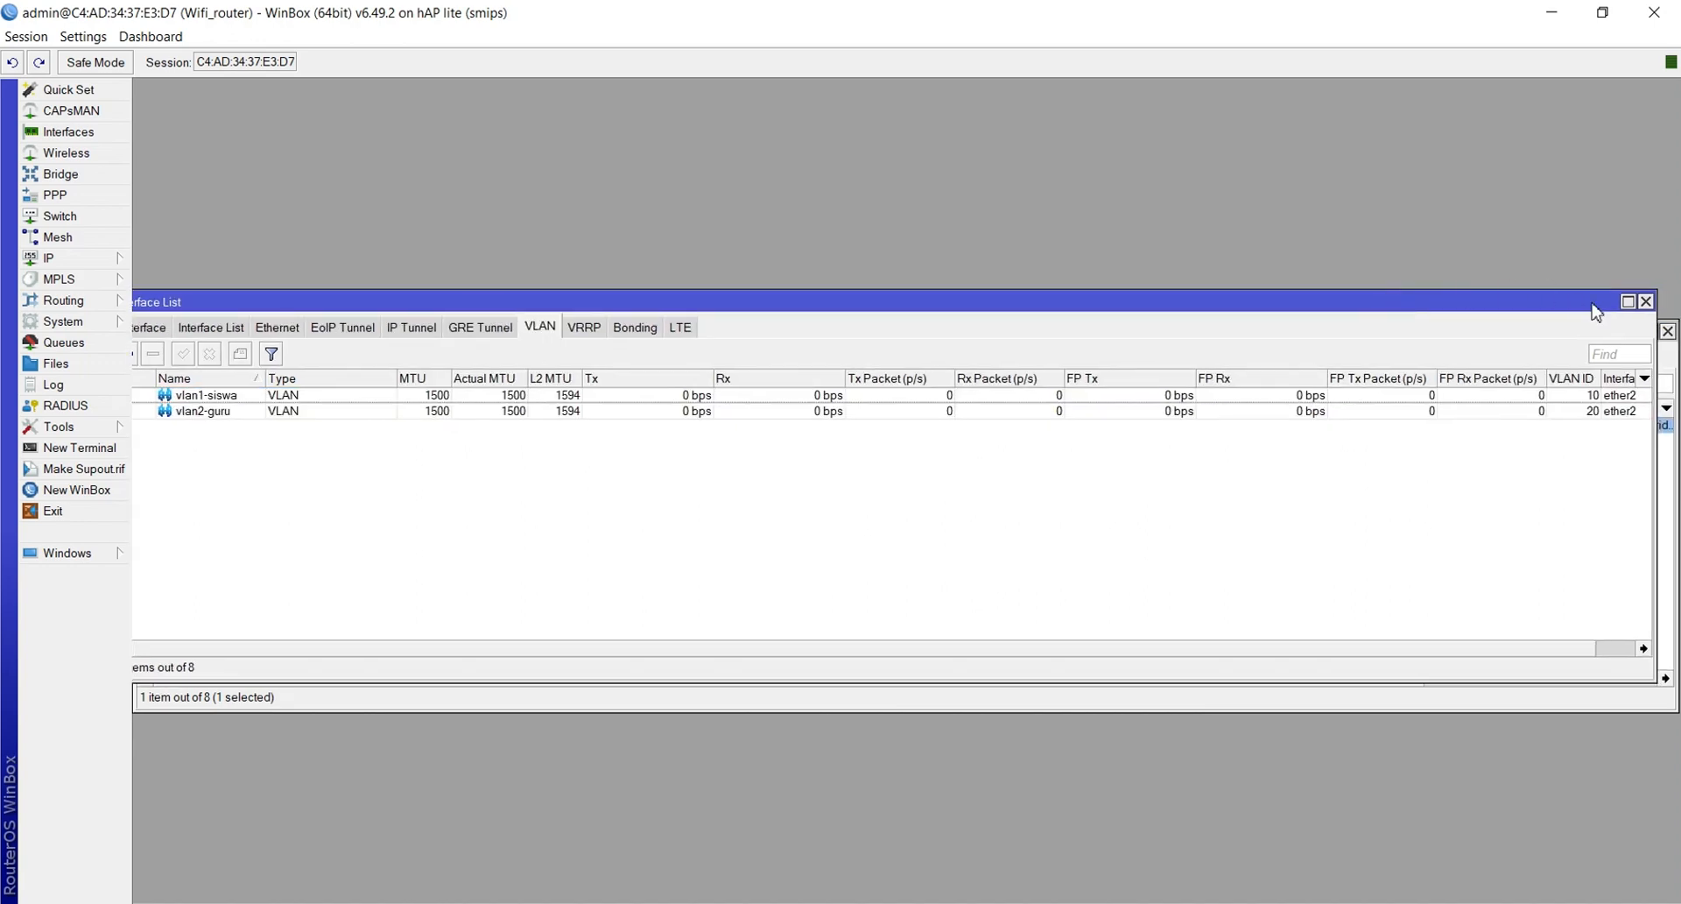
Highlight the Hotspot requirement line in the Word task sheet yellow, like the WLAN lines
{"action": "left_click", "coordinate": [1646, 303]}
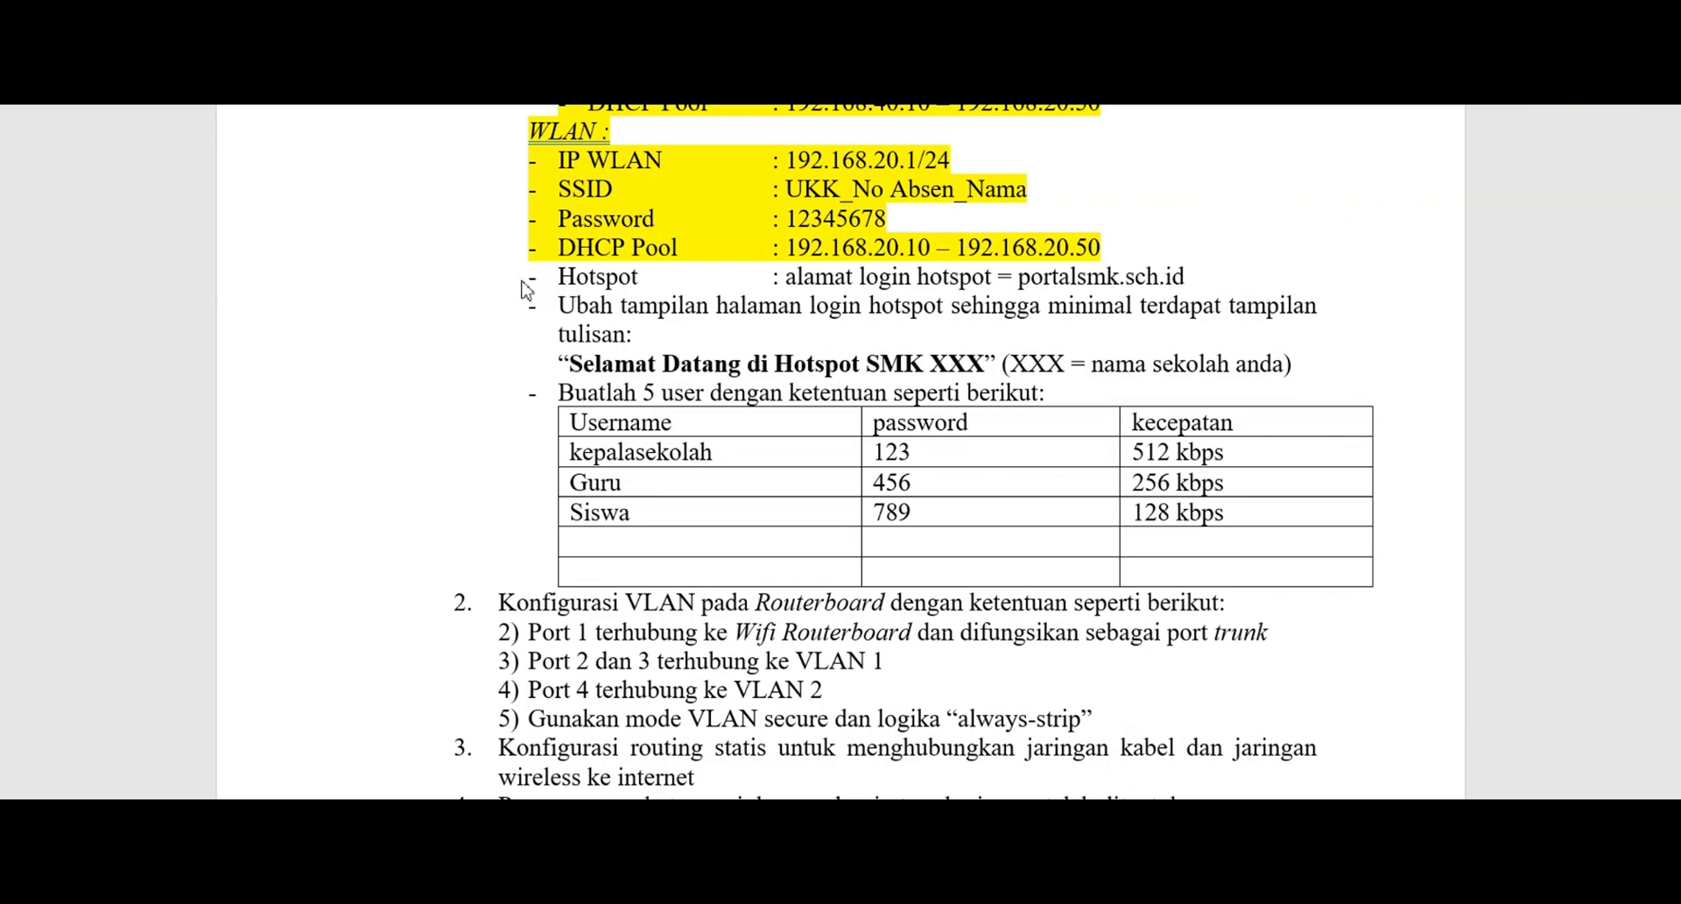
{"action": "left_click", "coordinate": [559, 276]}
{"action": "left_click", "coordinate": [1103, 271], "text": "shift"}
{"action": "left_click_drag", "start_coordinate": [1103, 272], "coordinate": [1220, 274]}
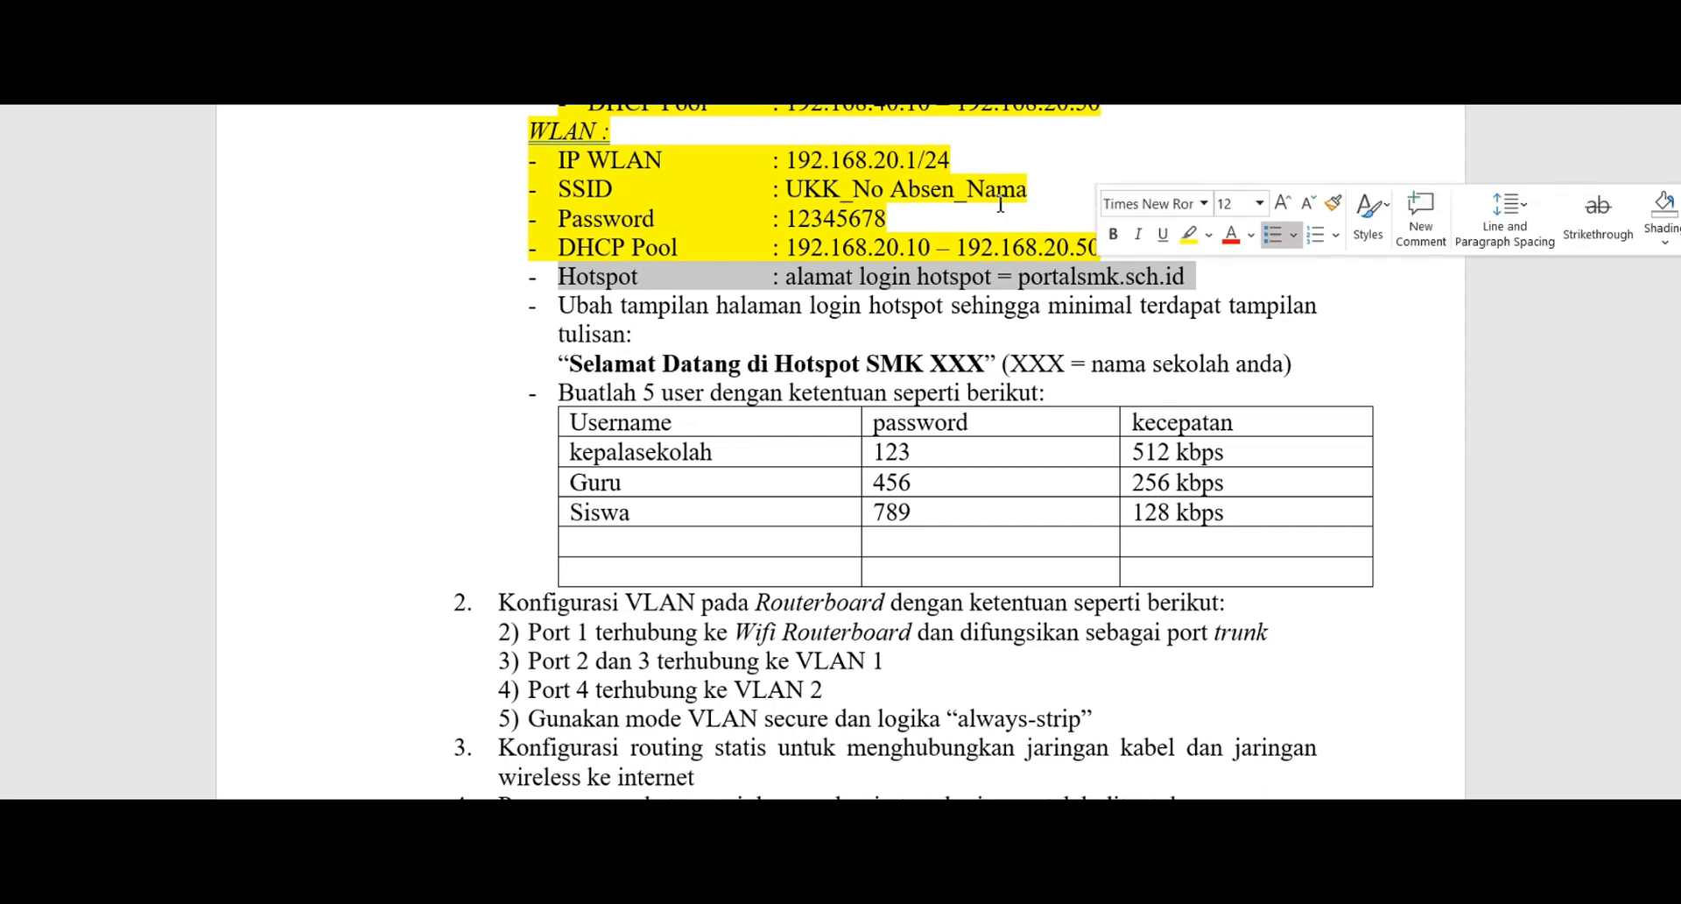
{"action": "key", "text": "ctrl+alt+h"}
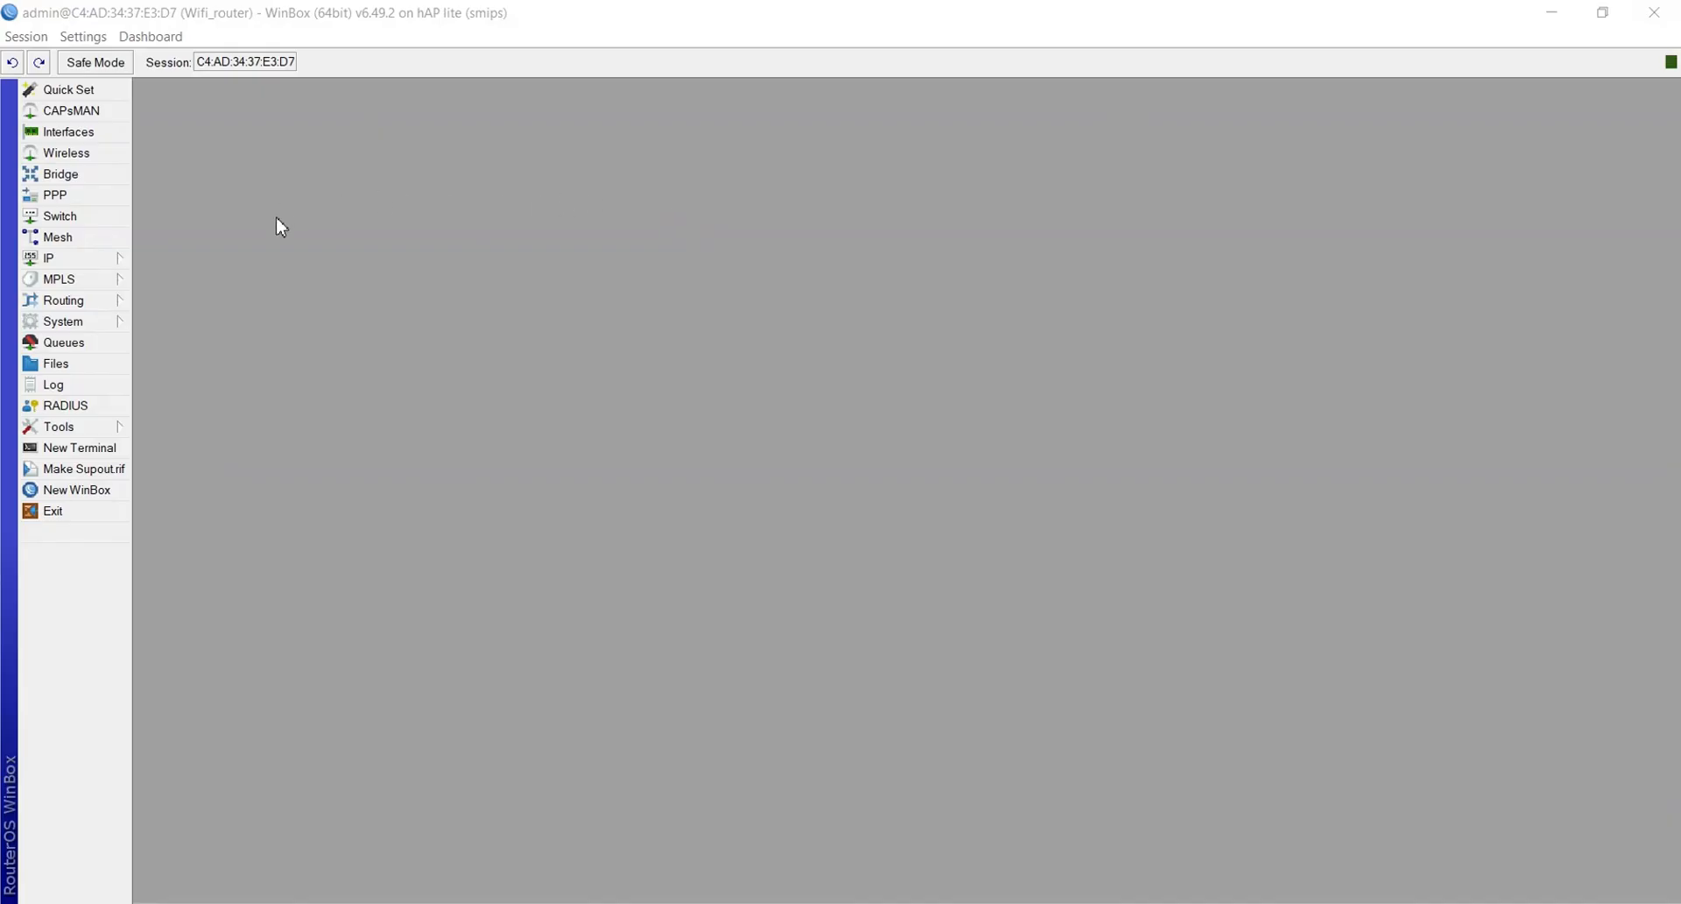
Start Hotspot Setup on wlan1-Wireless with 192.168.20.1/24, the suggested pool, and no certificate
{"action": "left_click", "coordinate": [63, 259]}
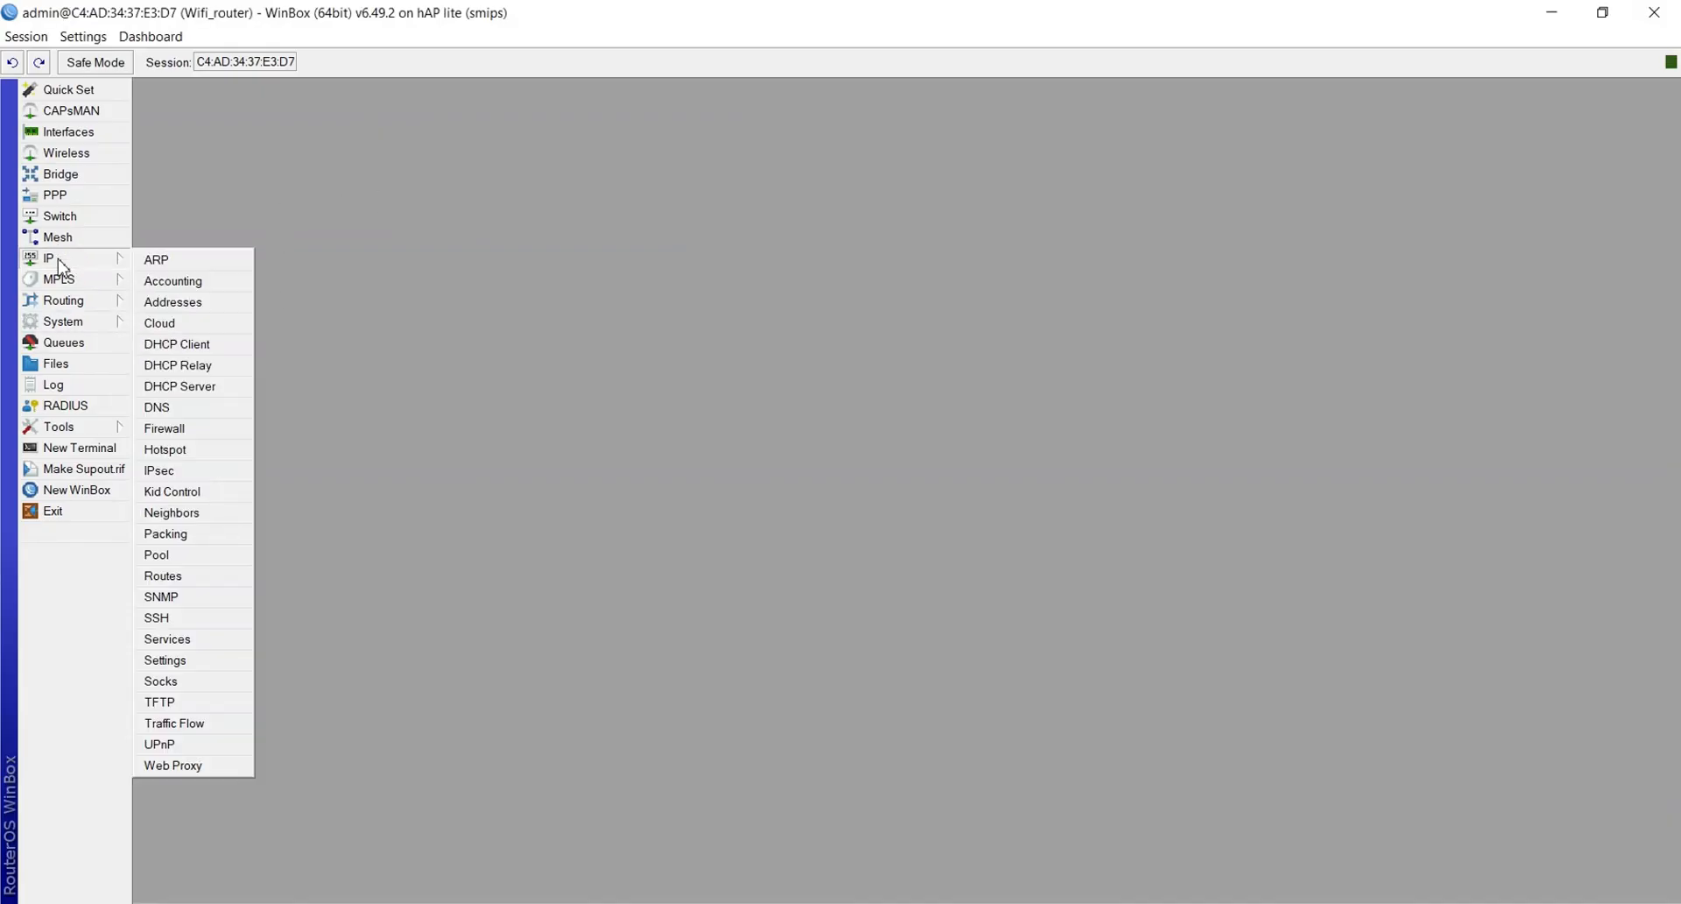
{"action": "left_click", "coordinate": [198, 450]}
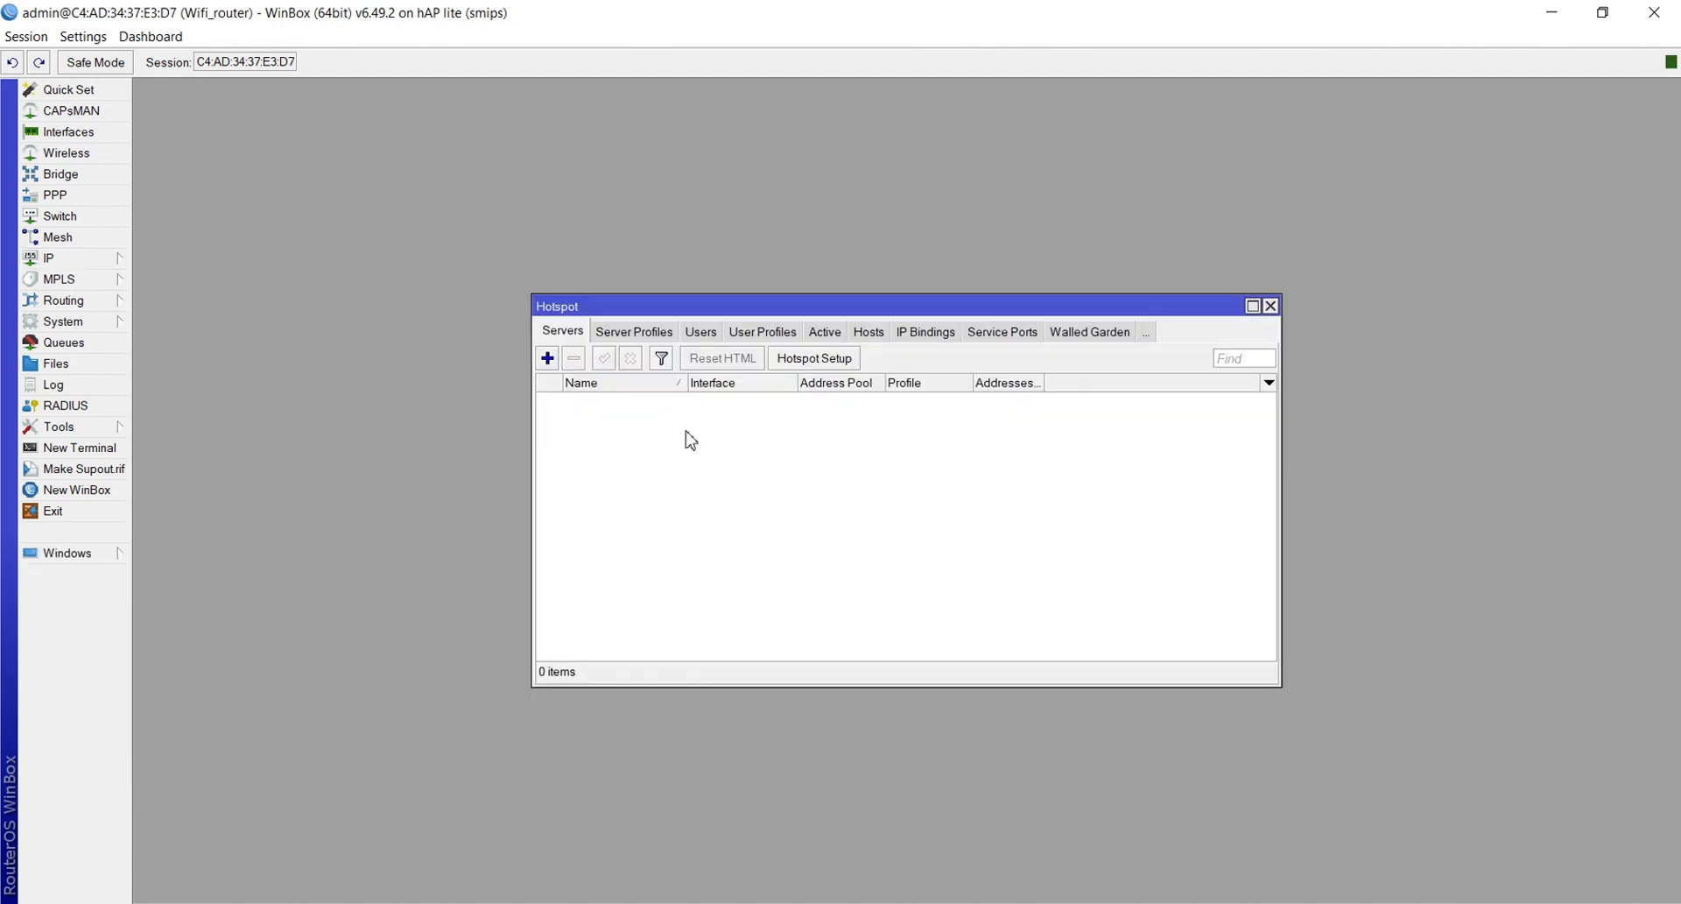
{"action": "left_click", "coordinate": [834, 361]}
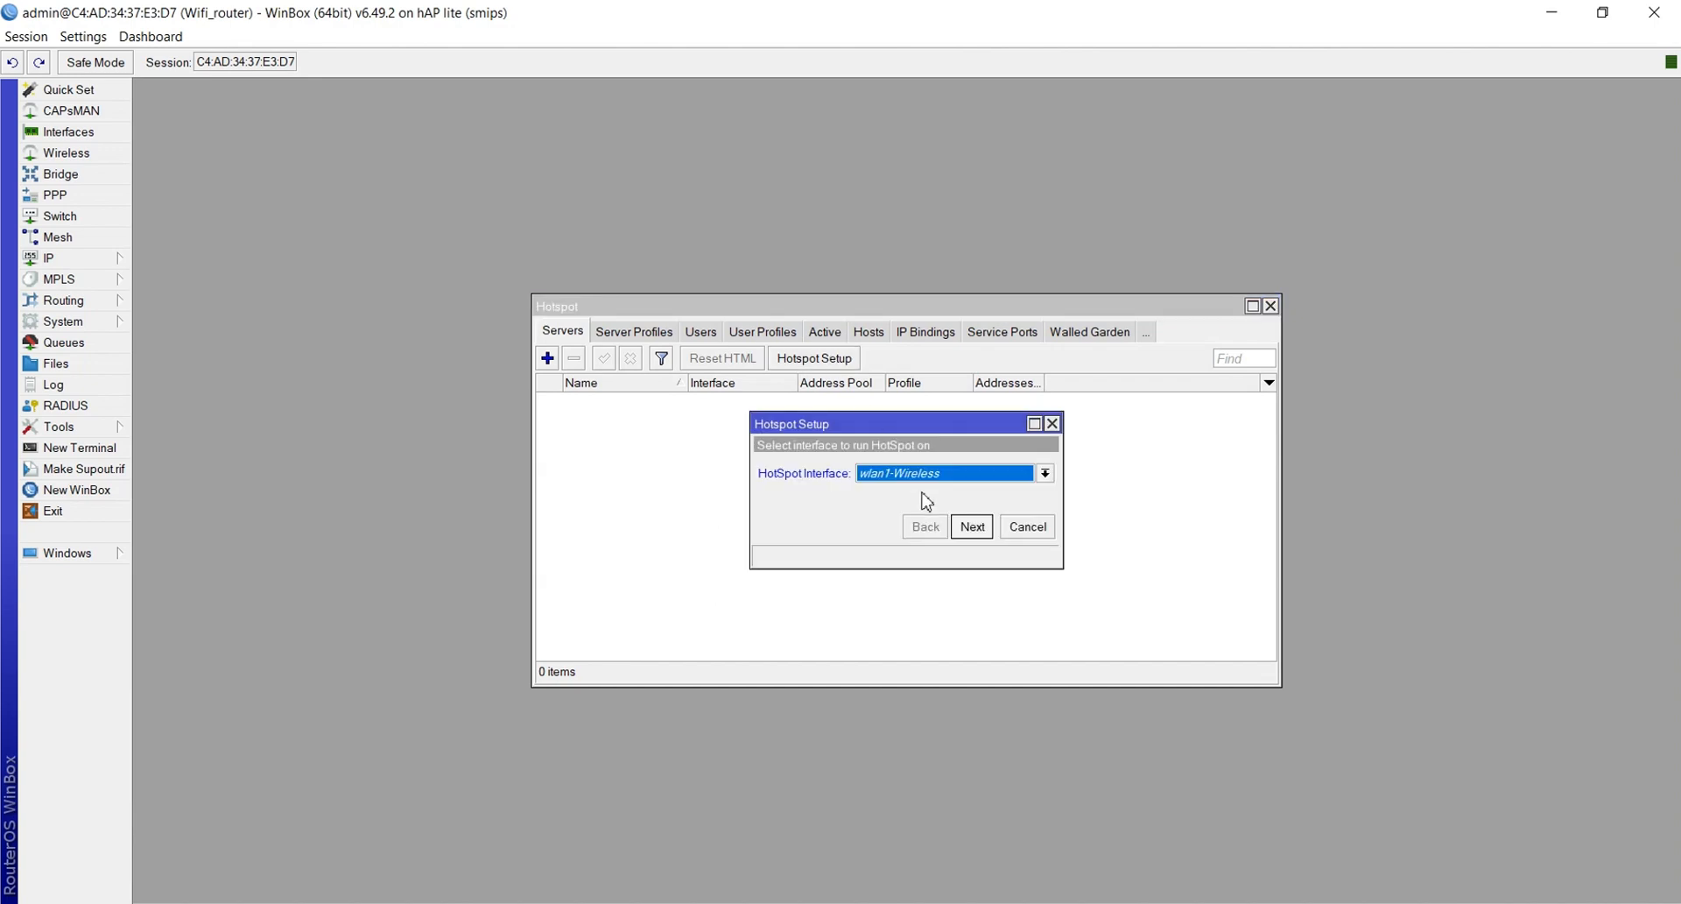
{"action": "left_click", "coordinate": [971, 526]}
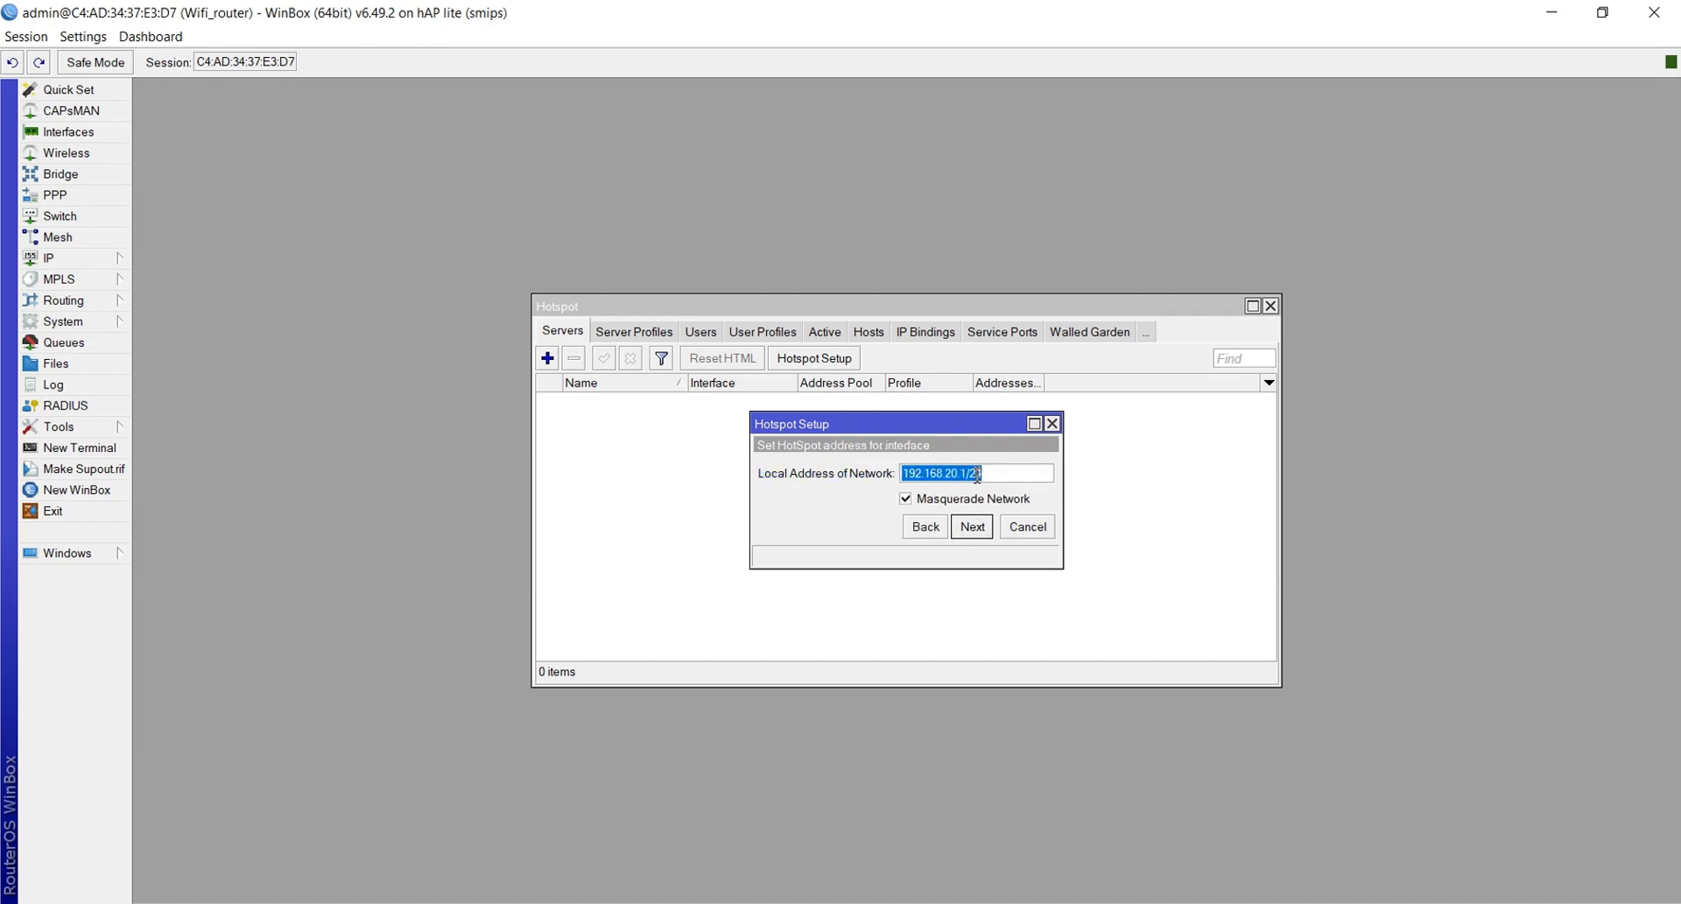
{"action": "left_click", "coordinate": [973, 529]}
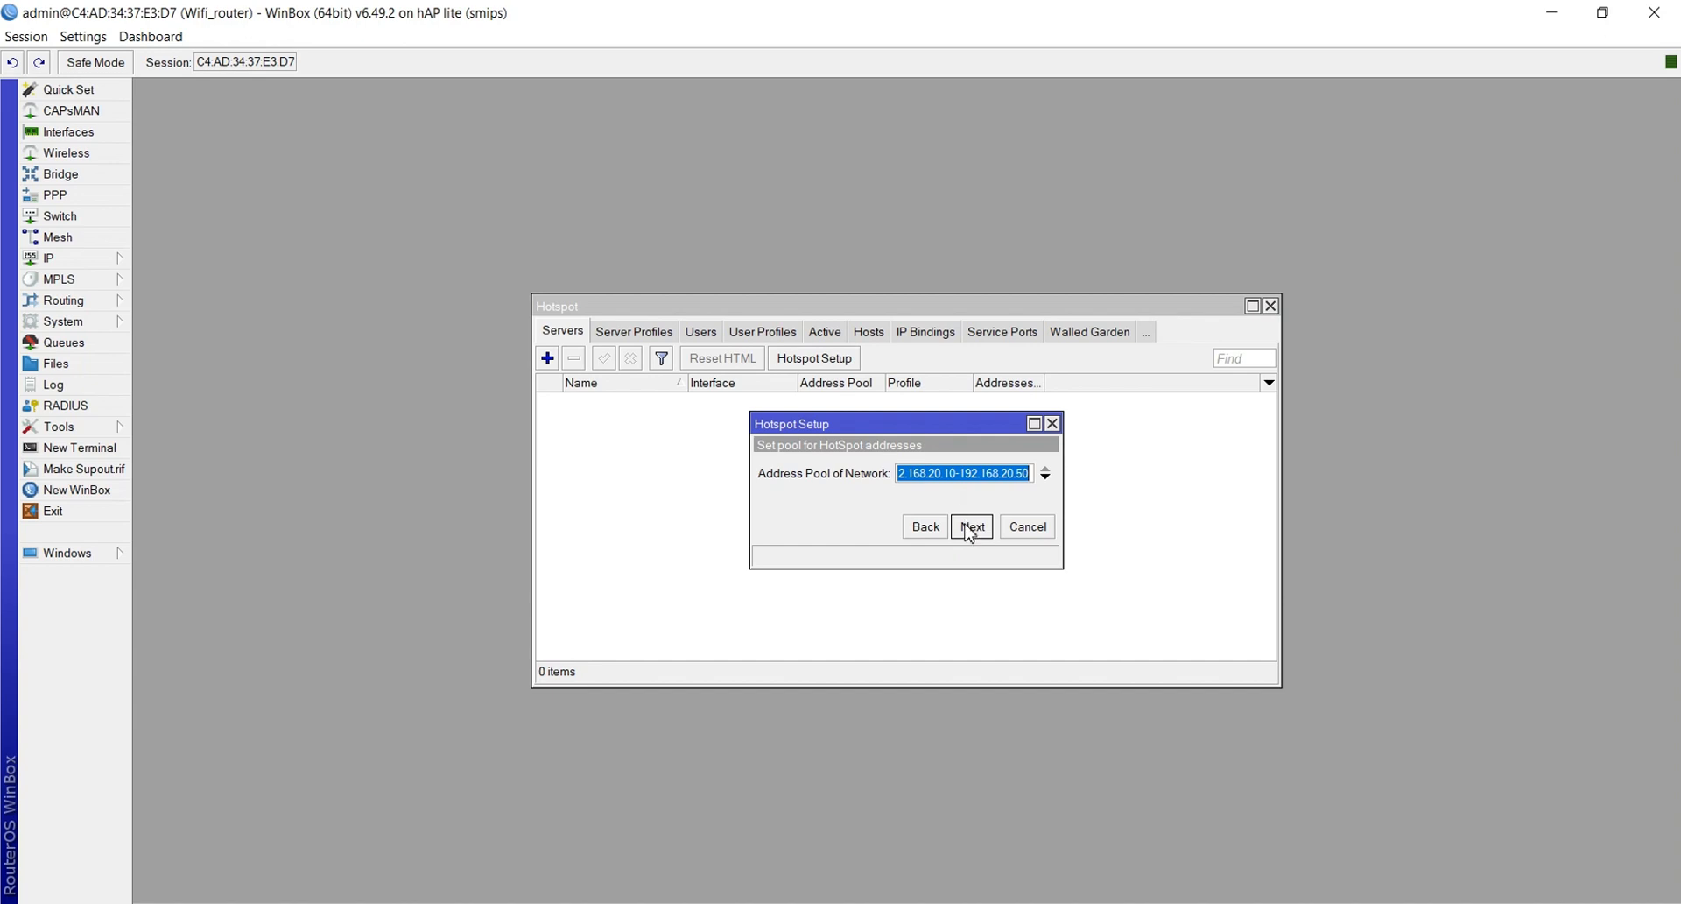
{"action": "left_click", "coordinate": [970, 531]}
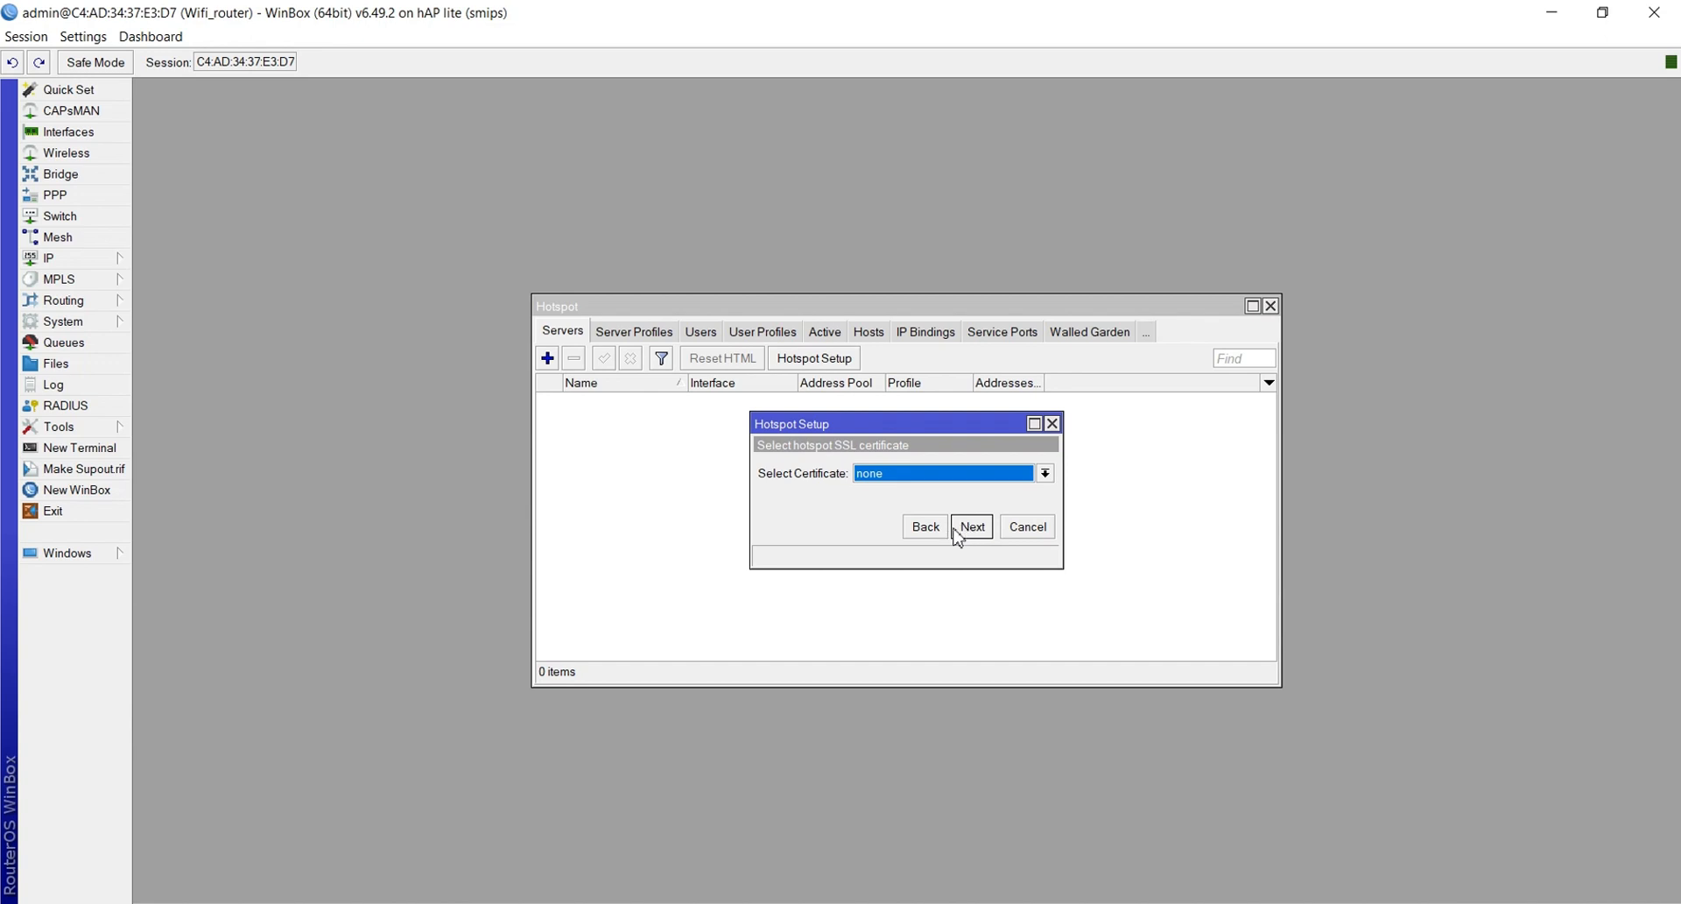
{"action": "left_click", "coordinate": [971, 530]}
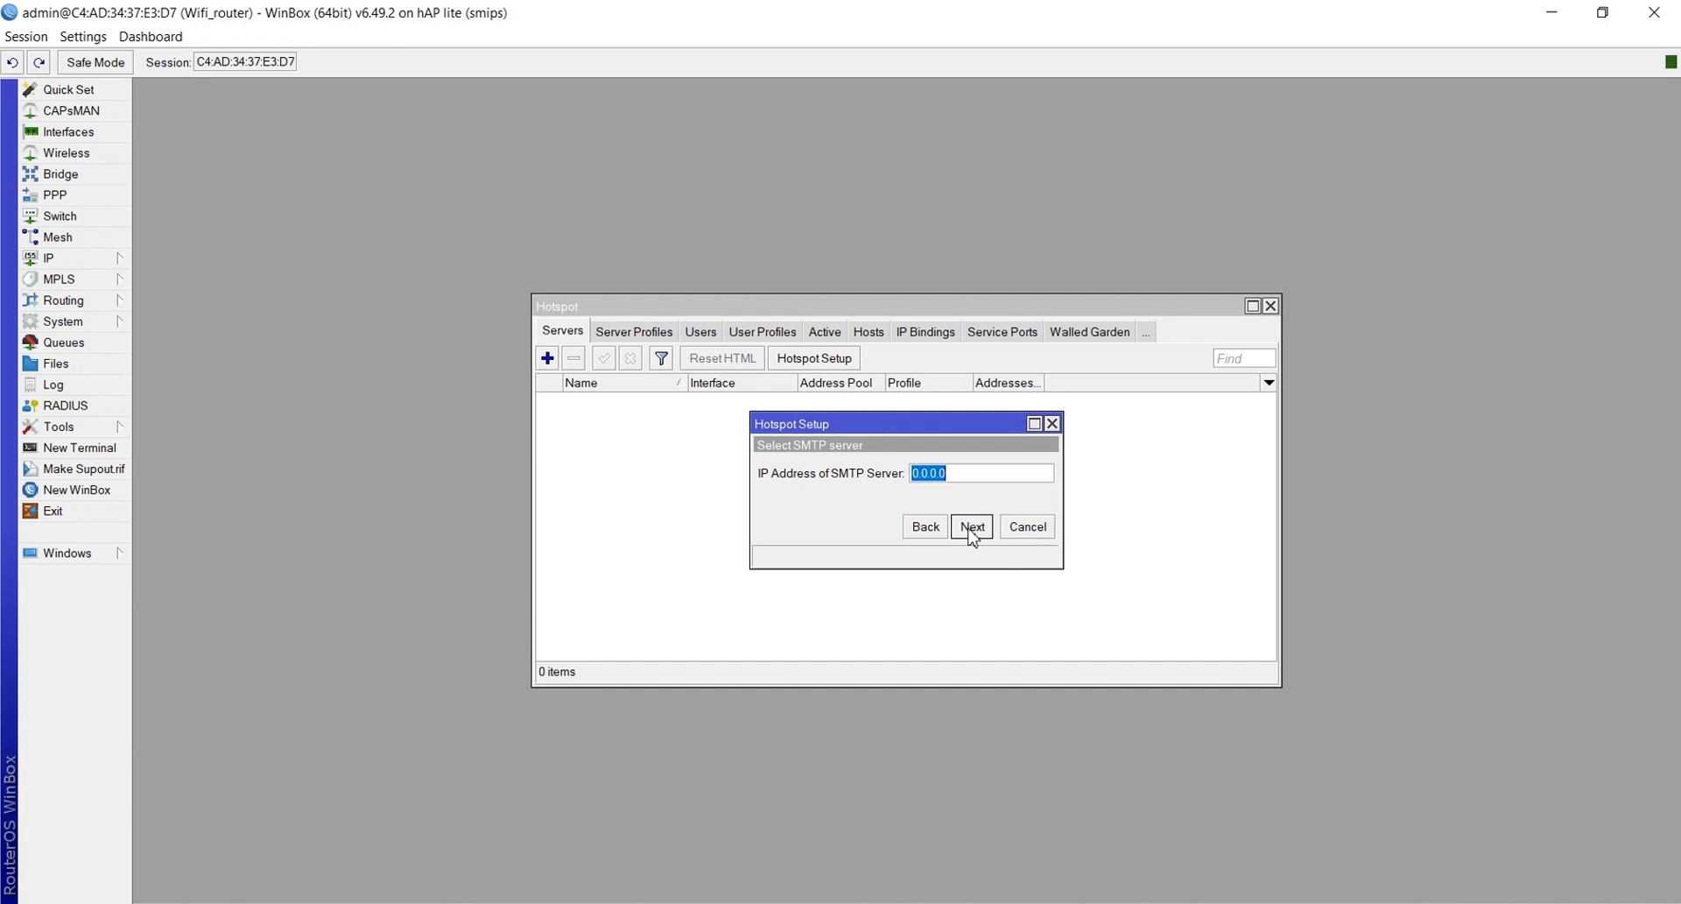
Finish the hotspot setup with DNS name portalsmk.sch.id and a password for the local user
{"action": "left_click", "coordinate": [971, 530]}
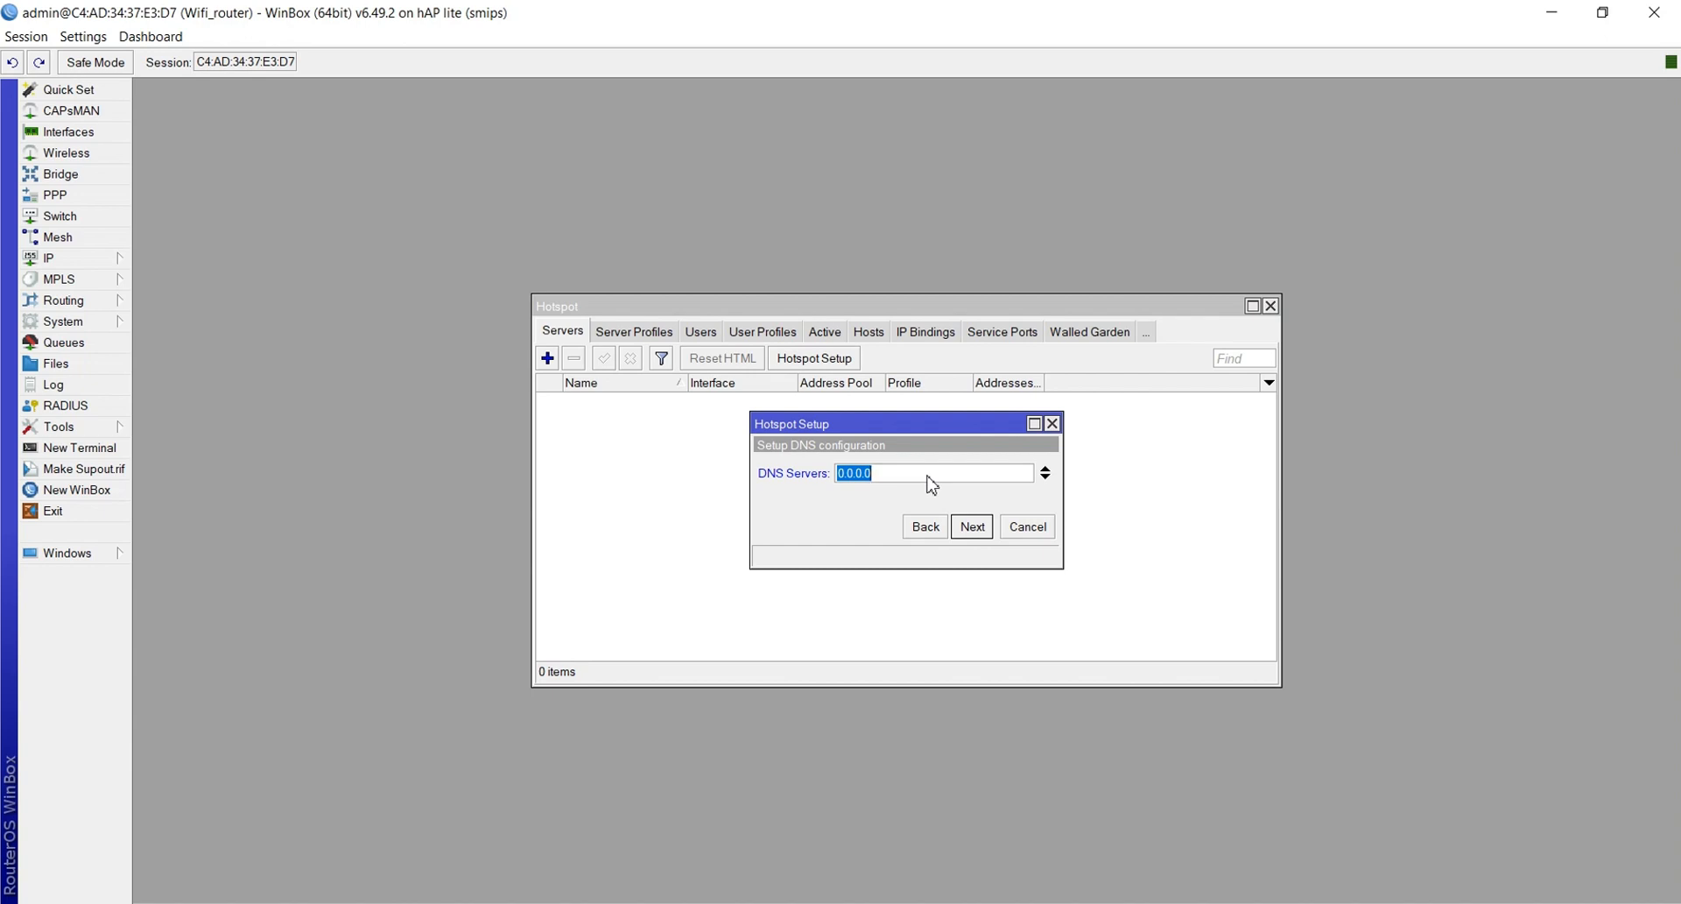
{"action": "left_click", "coordinate": [972, 526]}
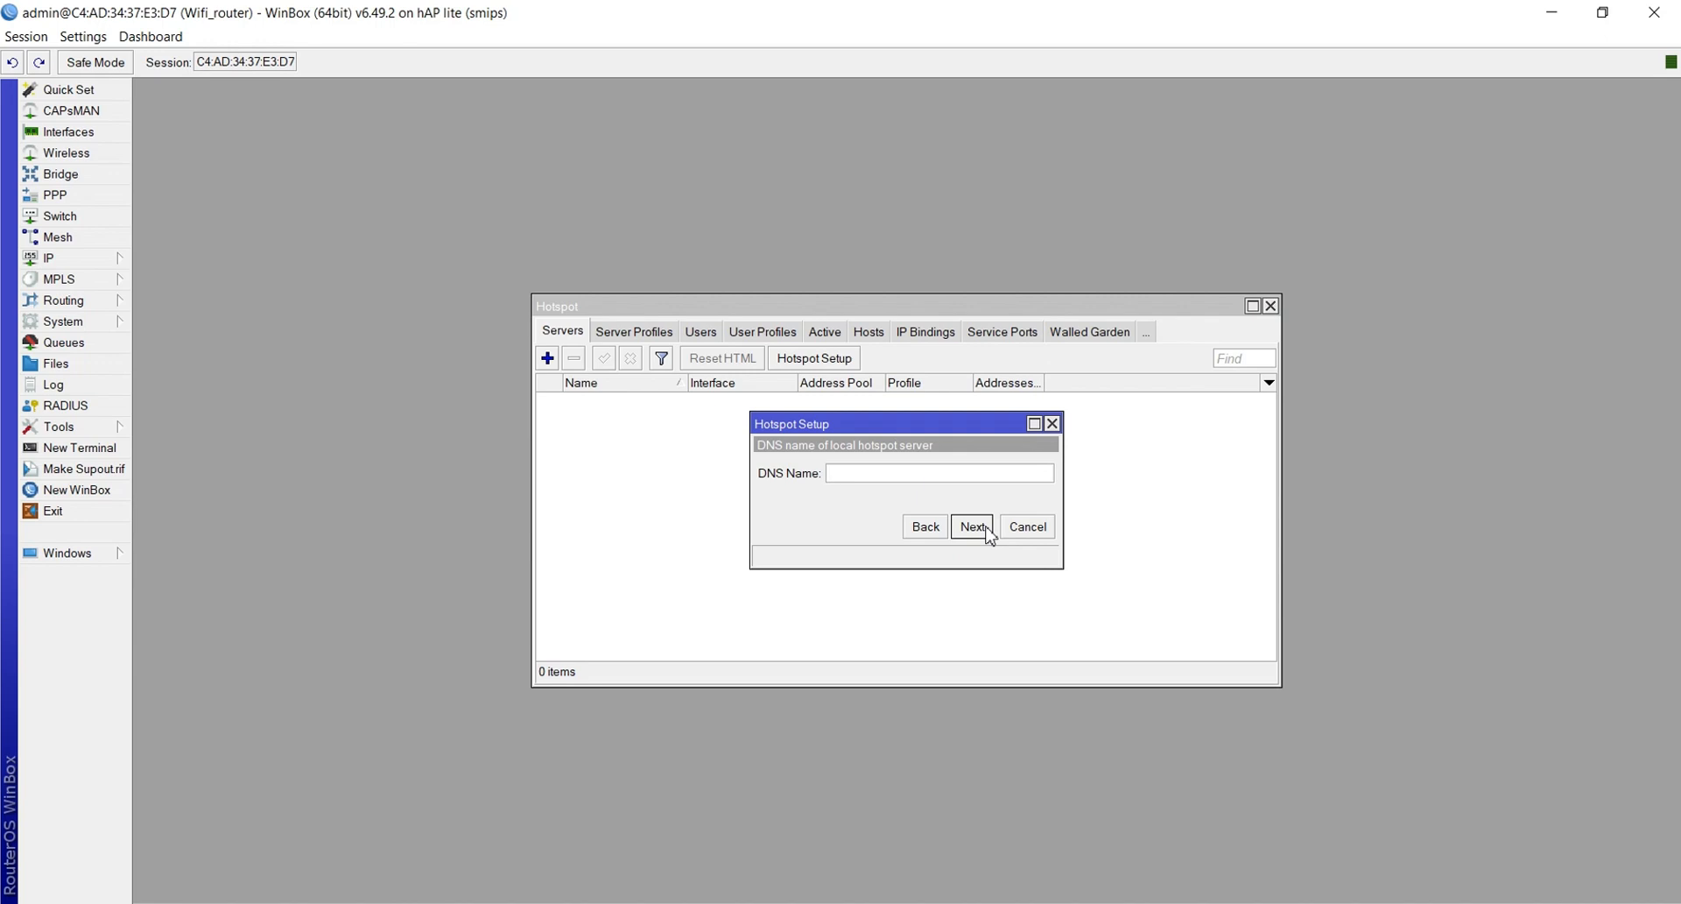
{"action": "type", "text": "portalsmk.sch.id"}
{"action": "left_click", "coordinate": [972, 527]}
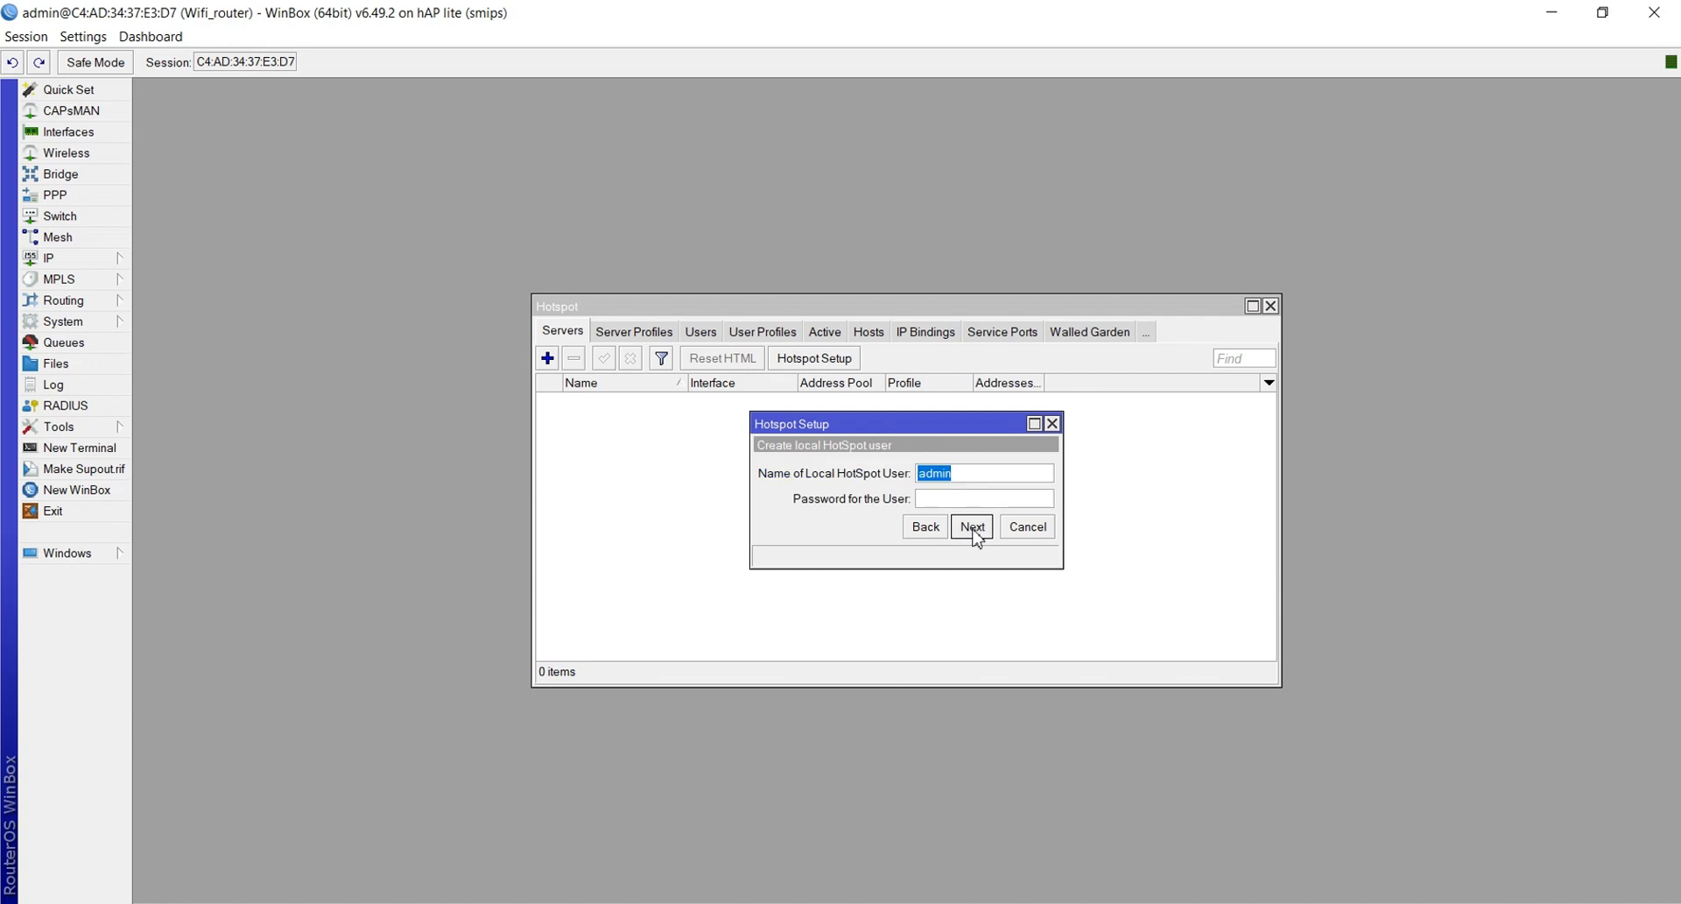
{"action": "left_click", "coordinate": [952, 495]}
{"action": "type", "text": "12345"}
{"action": "left_click", "coordinate": [968, 527]}
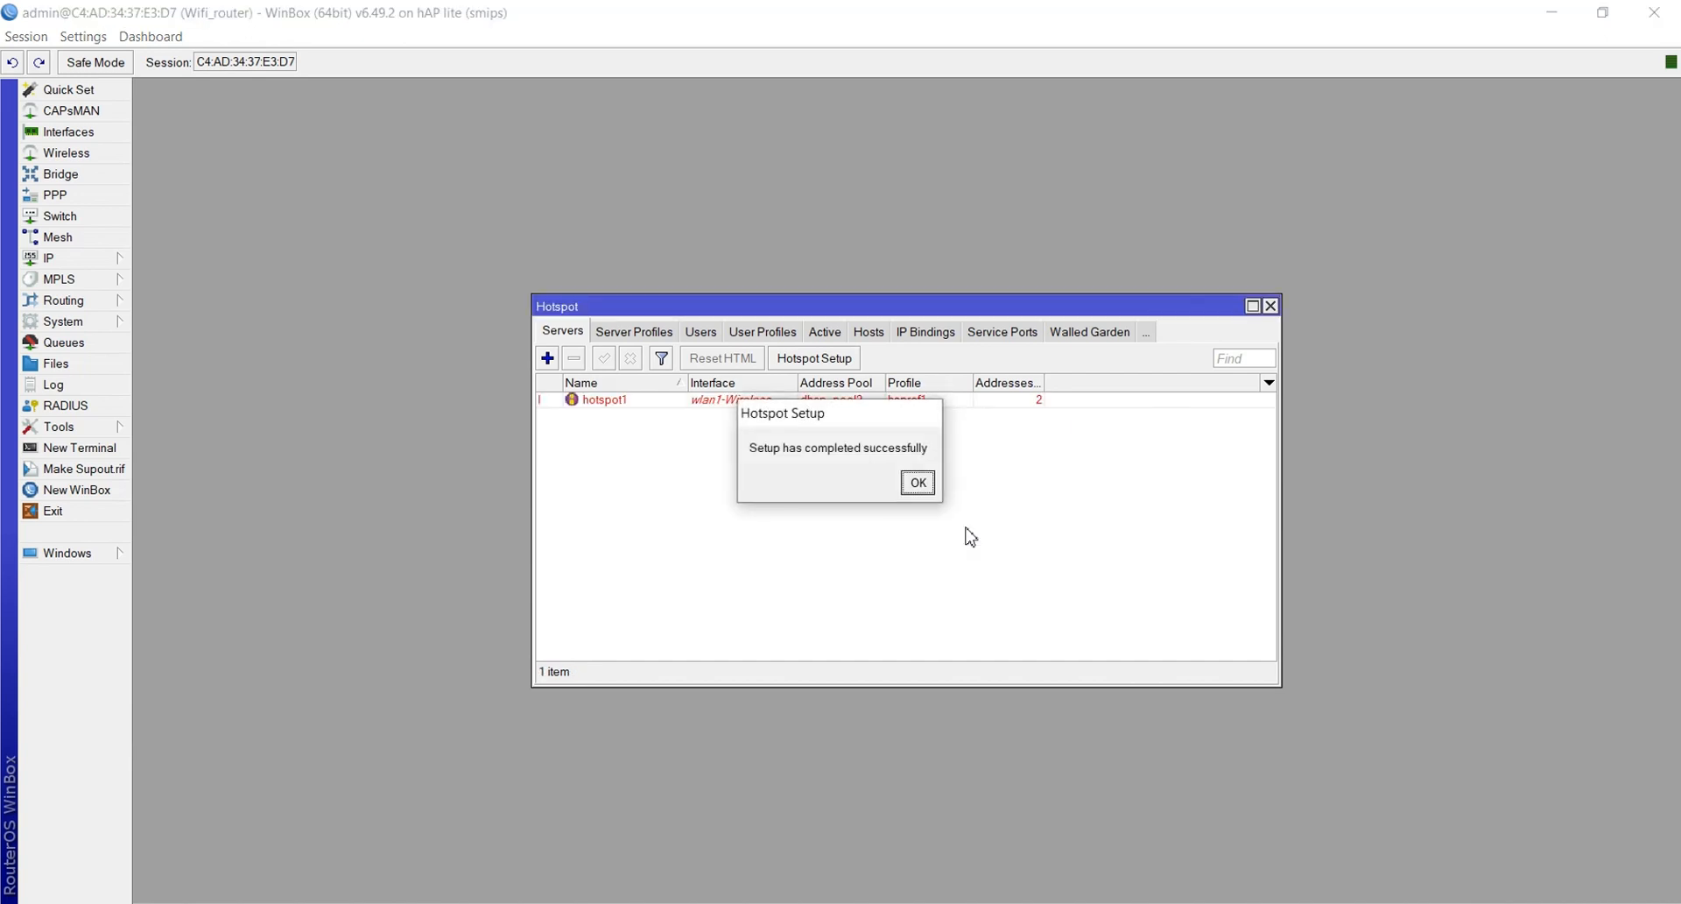
{"action": "left_click", "coordinate": [916, 483]}
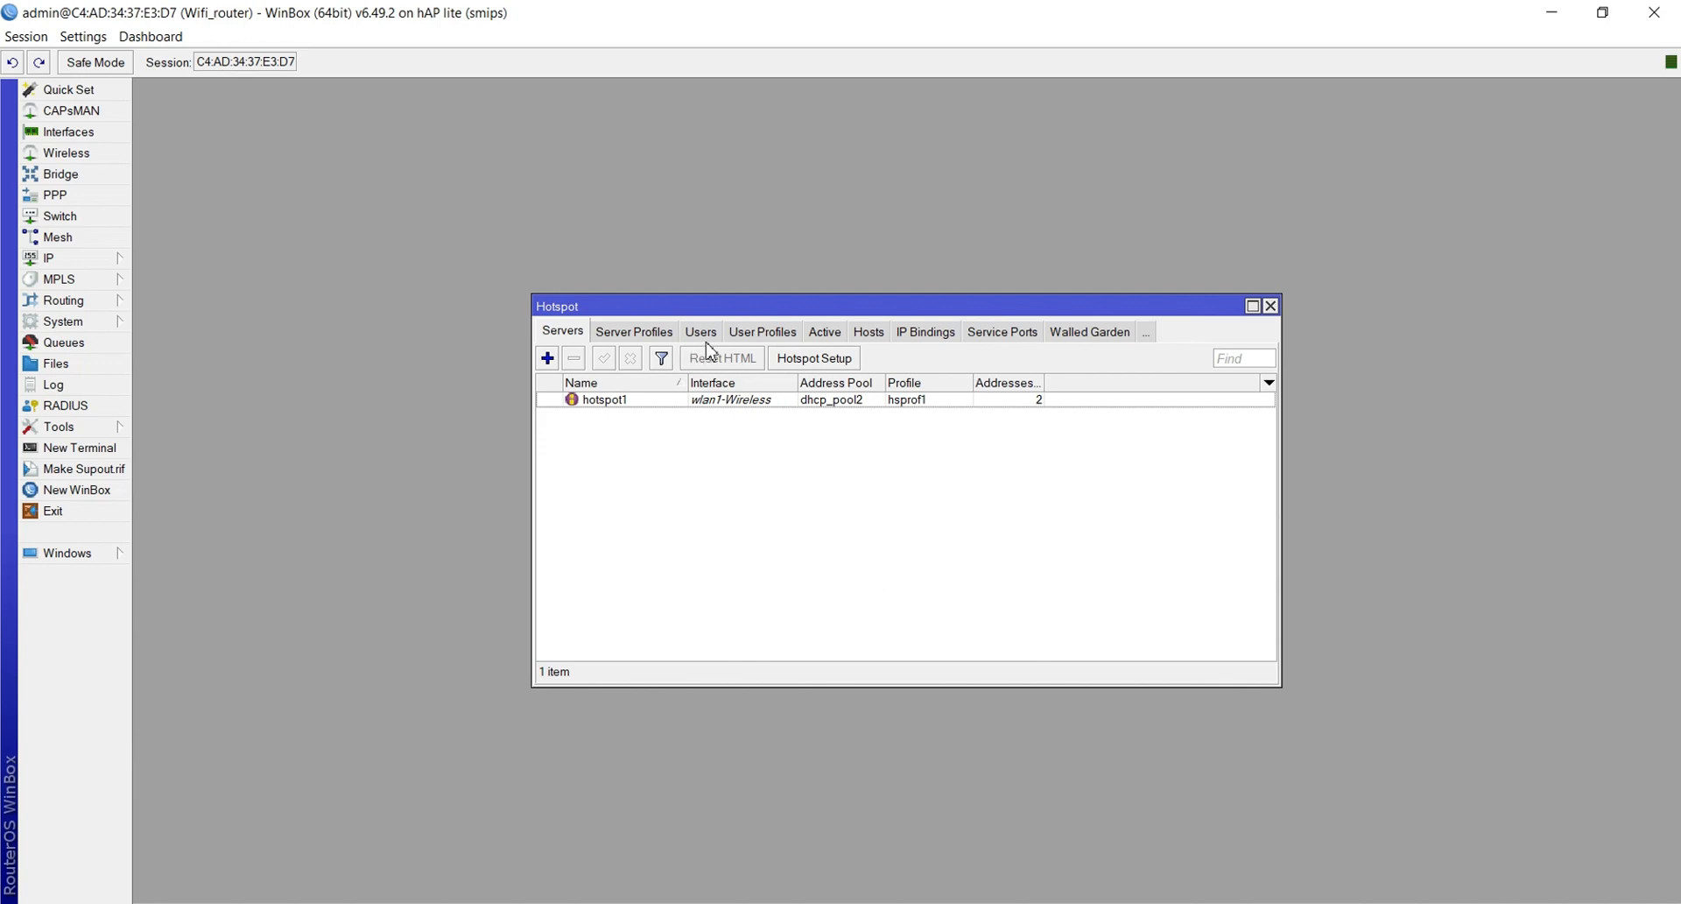
Turn off Cookie login in the hsprof1 server profile, keeping only HTTP CHAP
{"action": "left_click", "coordinate": [661, 338]}
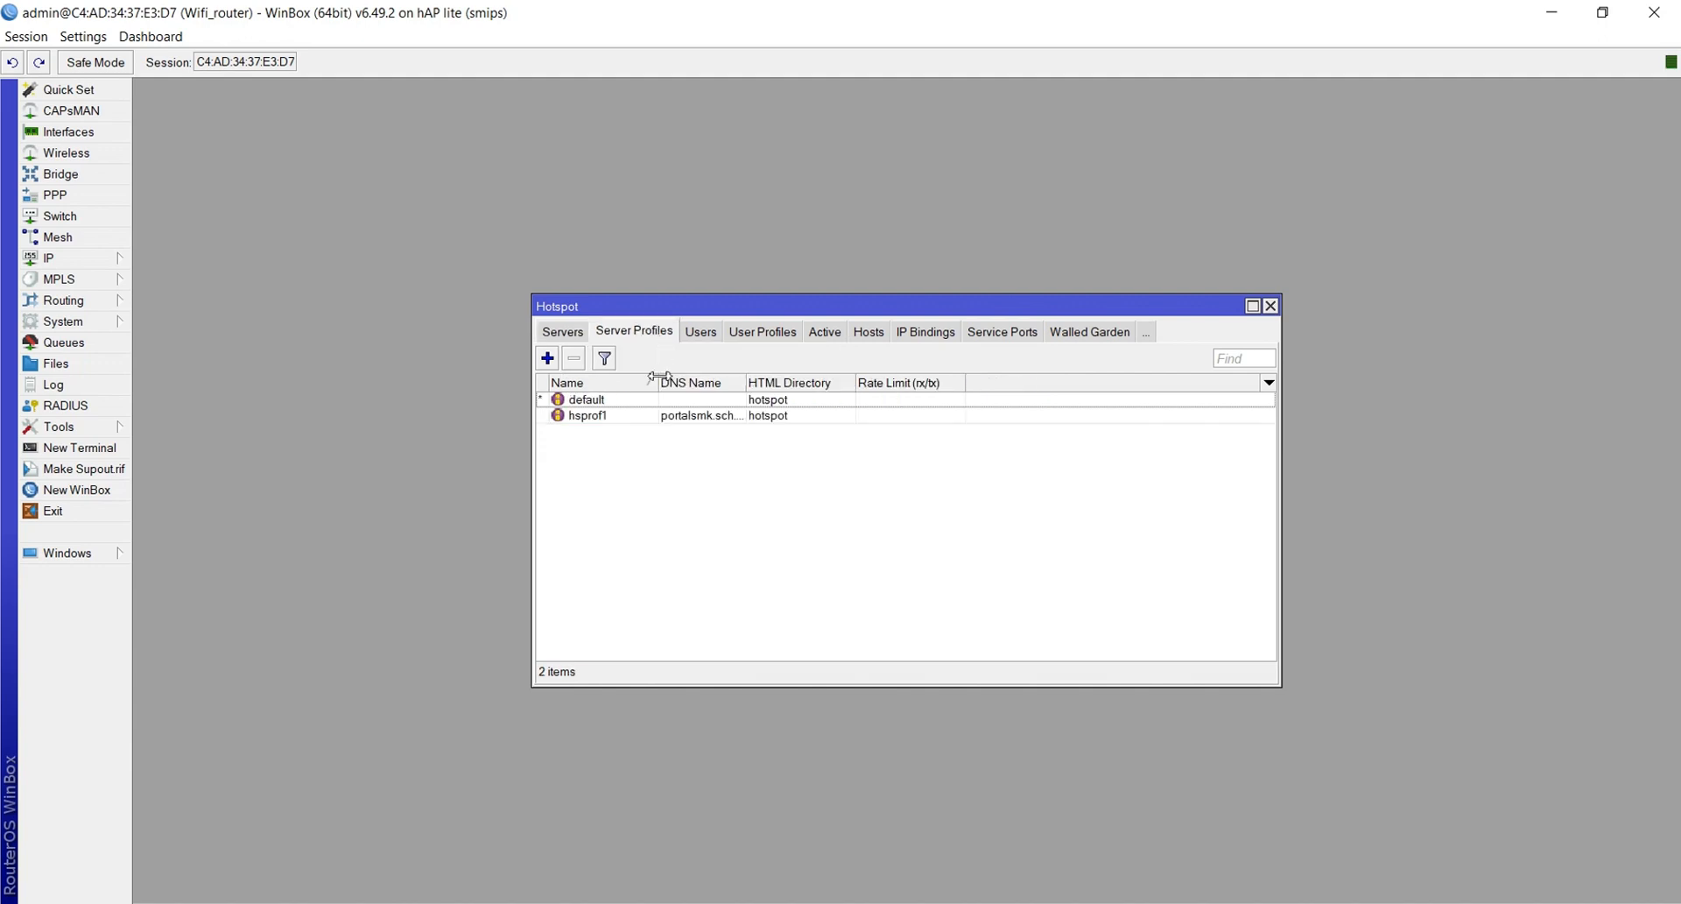
{"action": "double_click", "coordinate": [586, 418]}
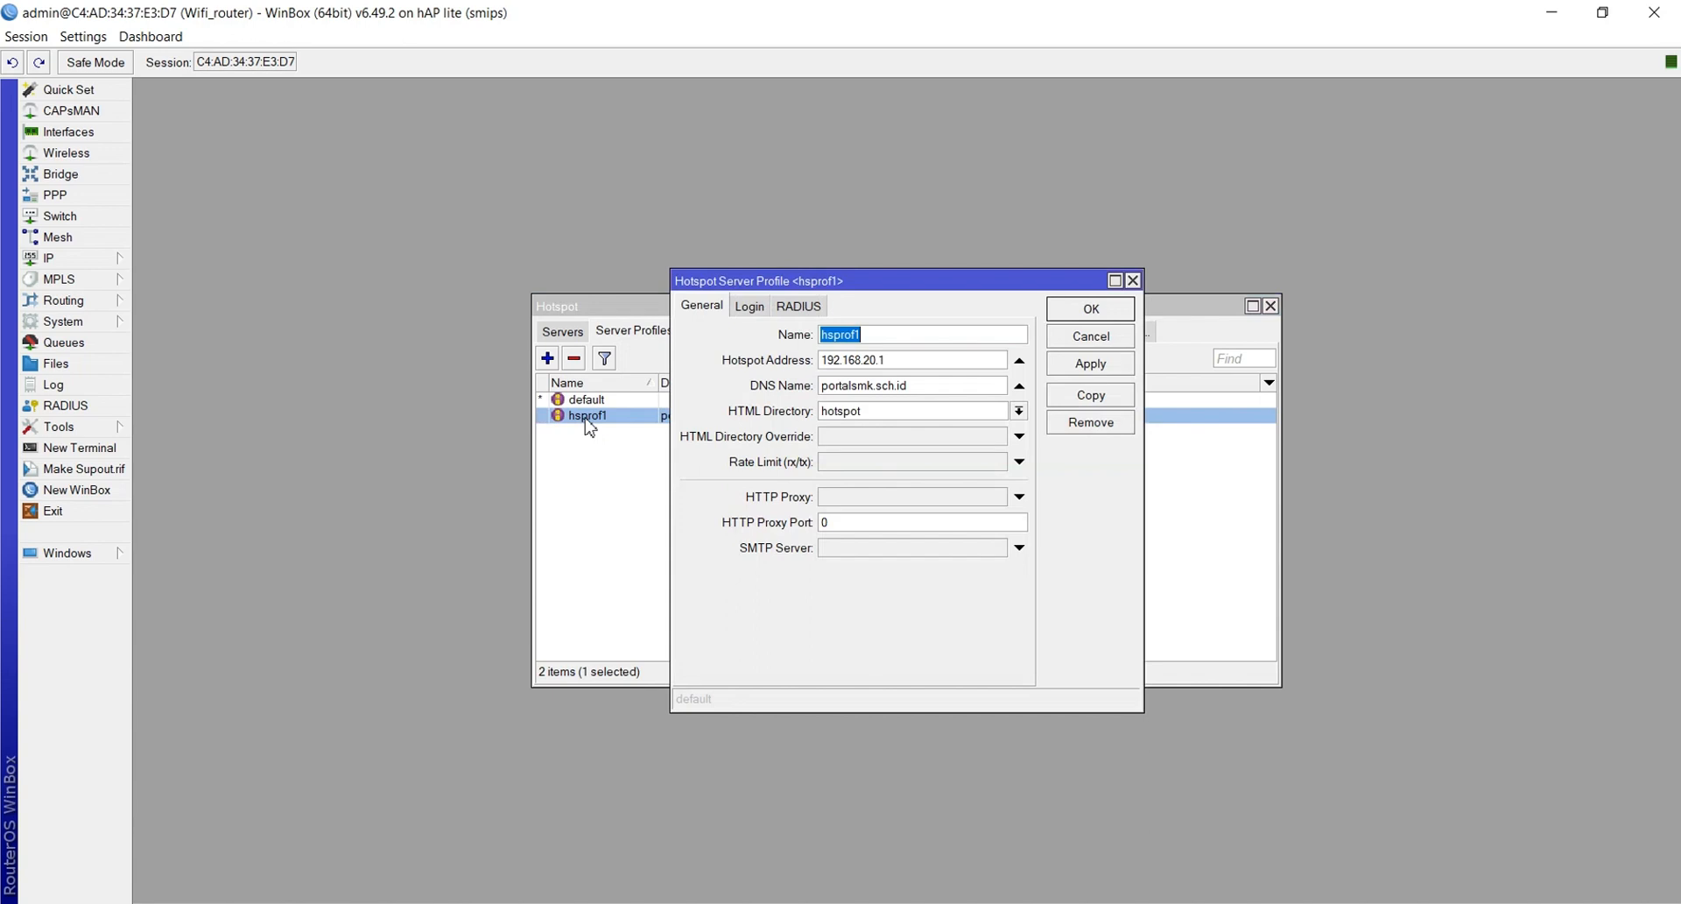
{"action": "left_click", "coordinate": [748, 308]}
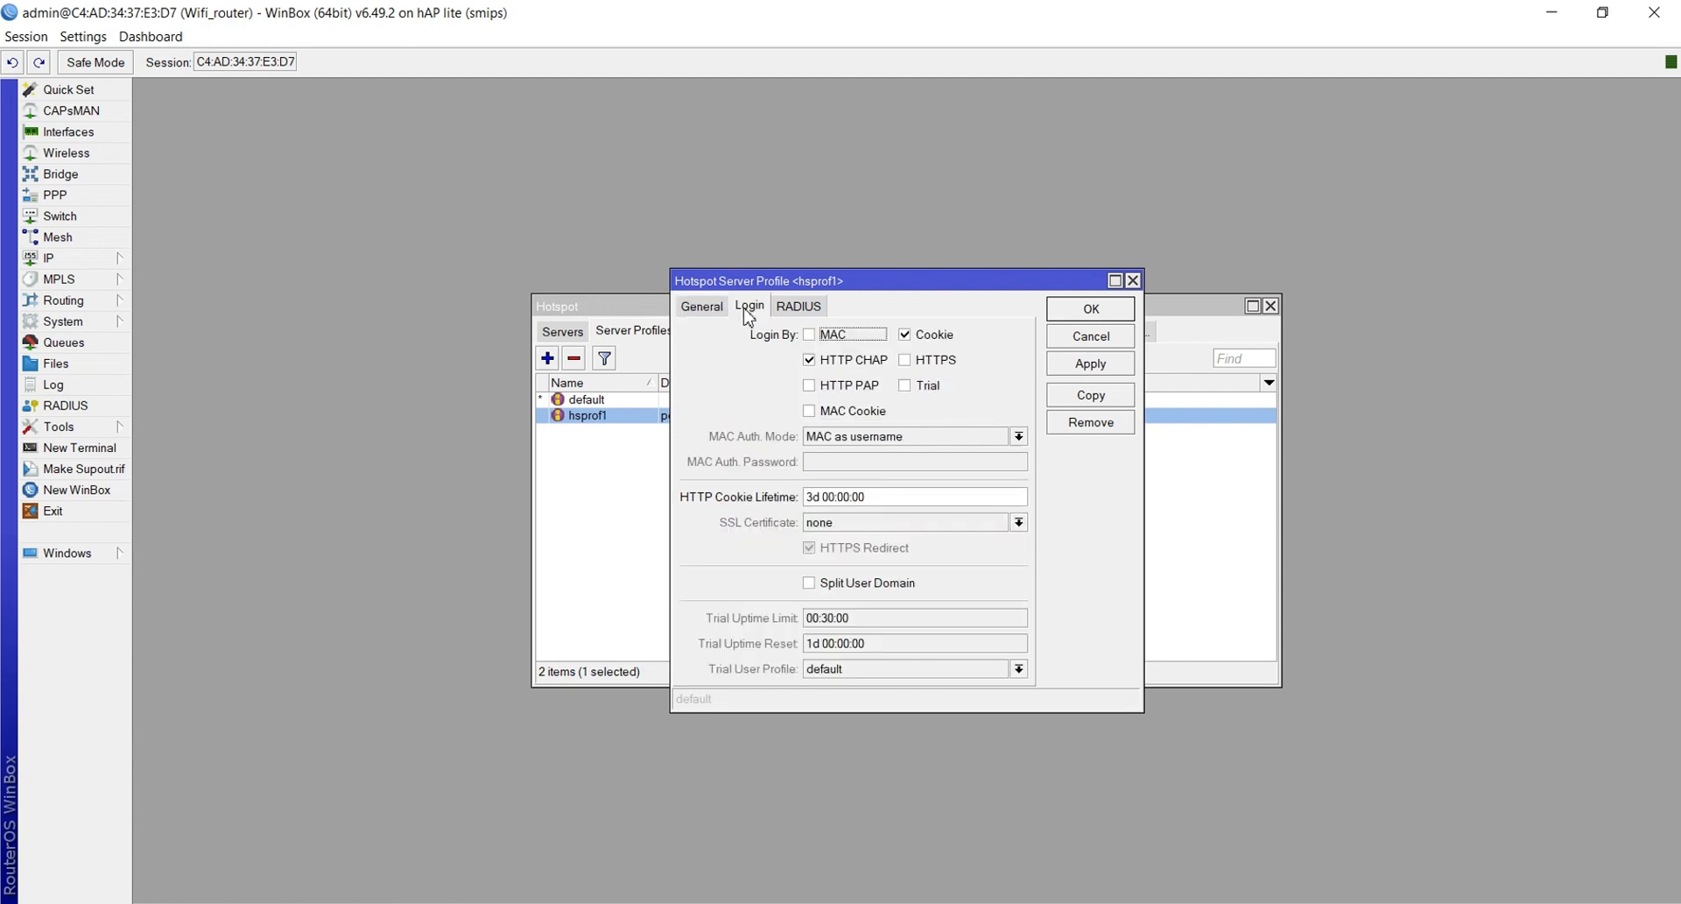
{"action": "left_click", "coordinate": [915, 339]}
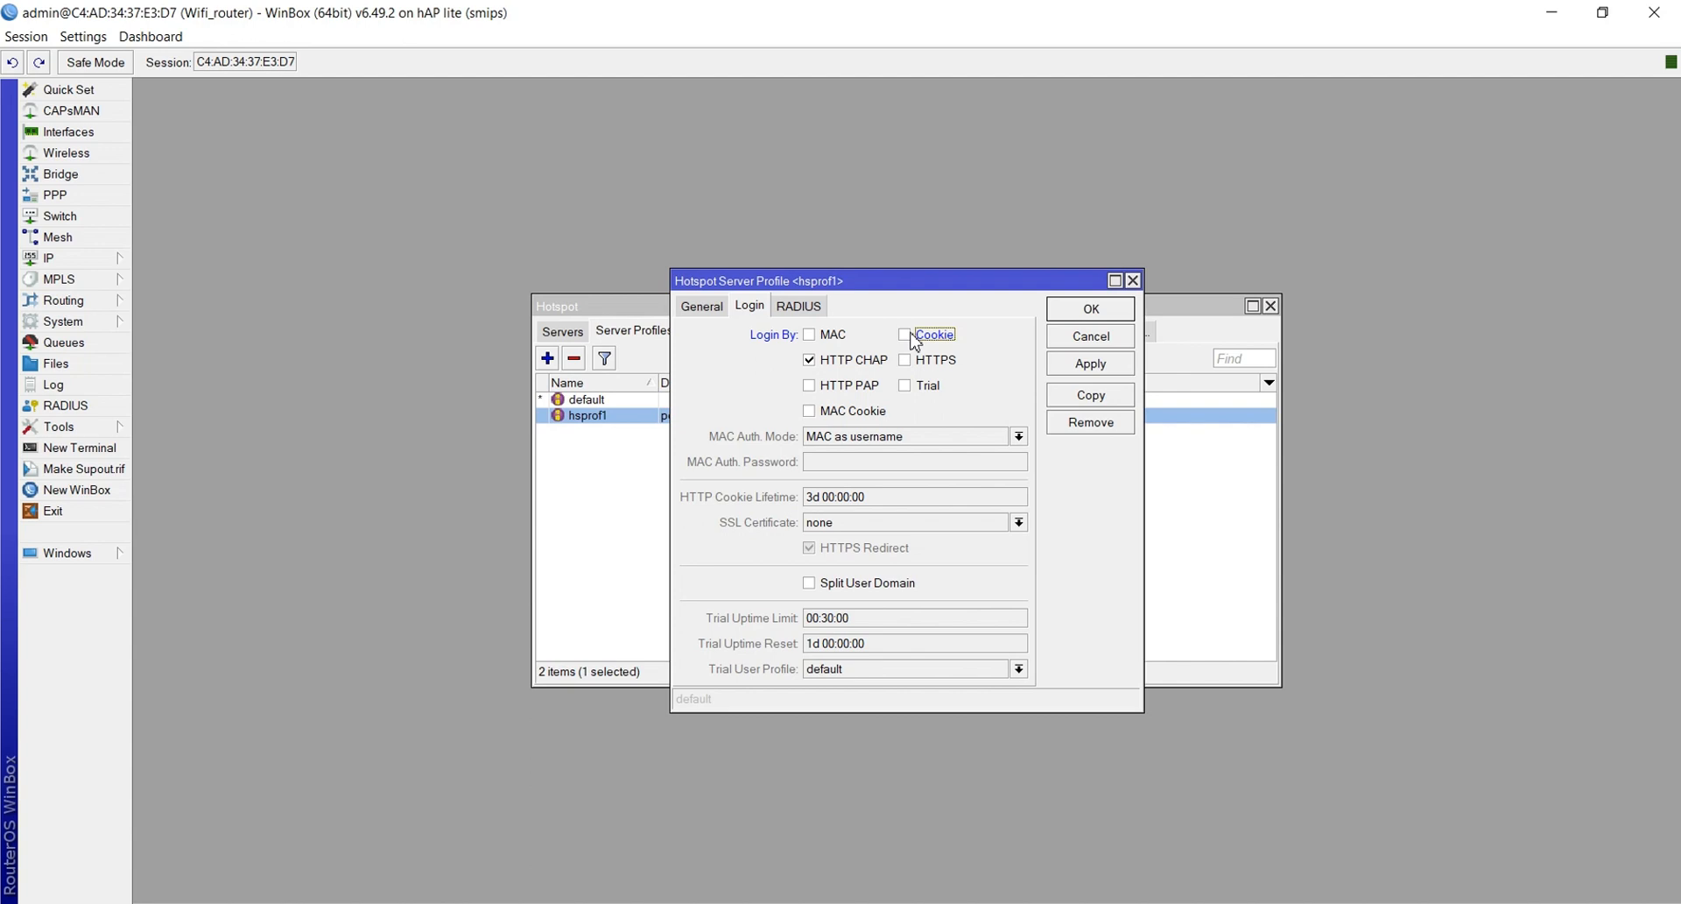
{"action": "left_click", "coordinate": [1077, 368]}
{"action": "left_click", "coordinate": [1088, 308]}
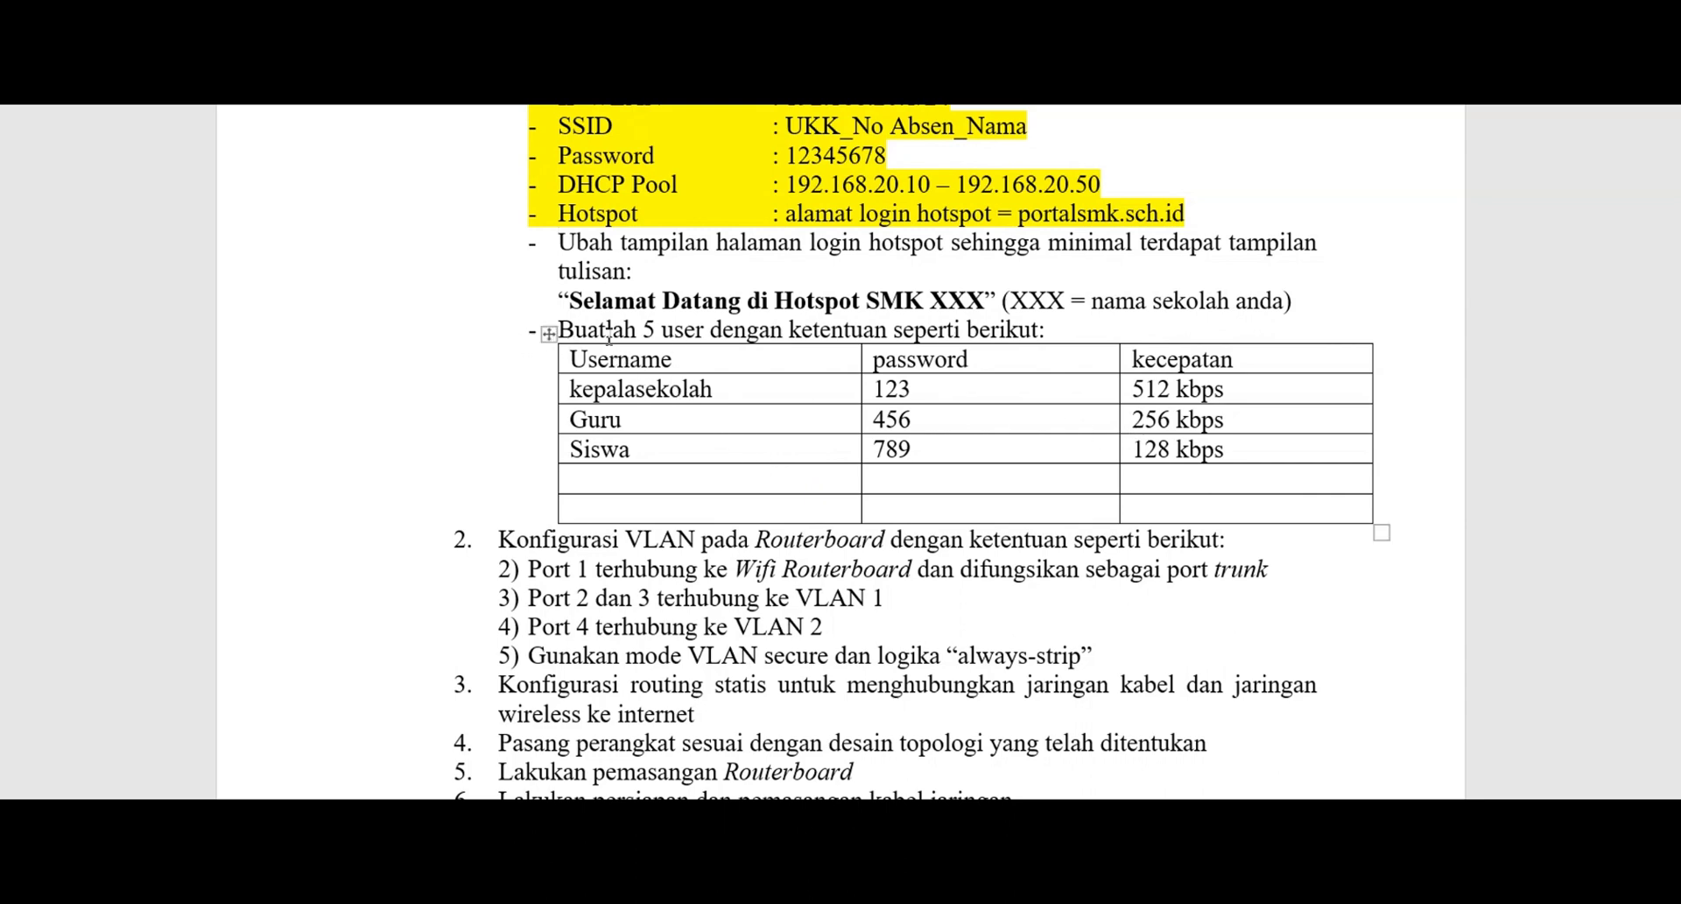
Highlight the 'Buatlah 5 user' line and user table yellow, then add an Admin row with its password
{"action": "left_click_drag", "start_coordinate": [565, 331], "coordinate": [1265, 513]}
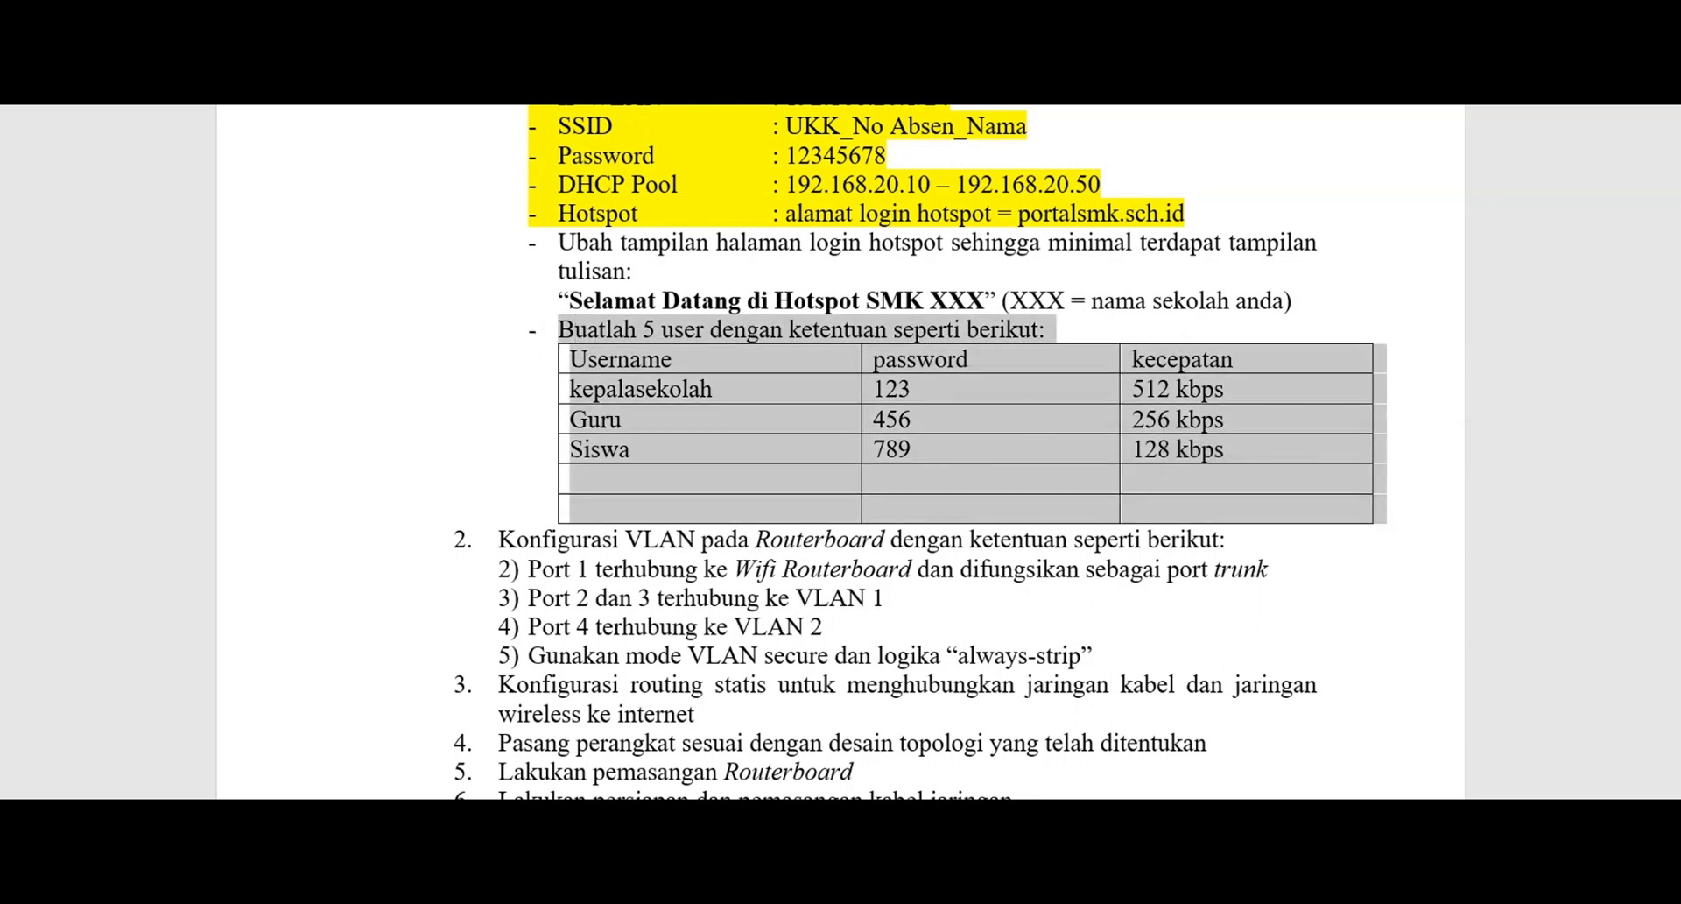
{"action": "key", "text": "ctrl+alt+h"}
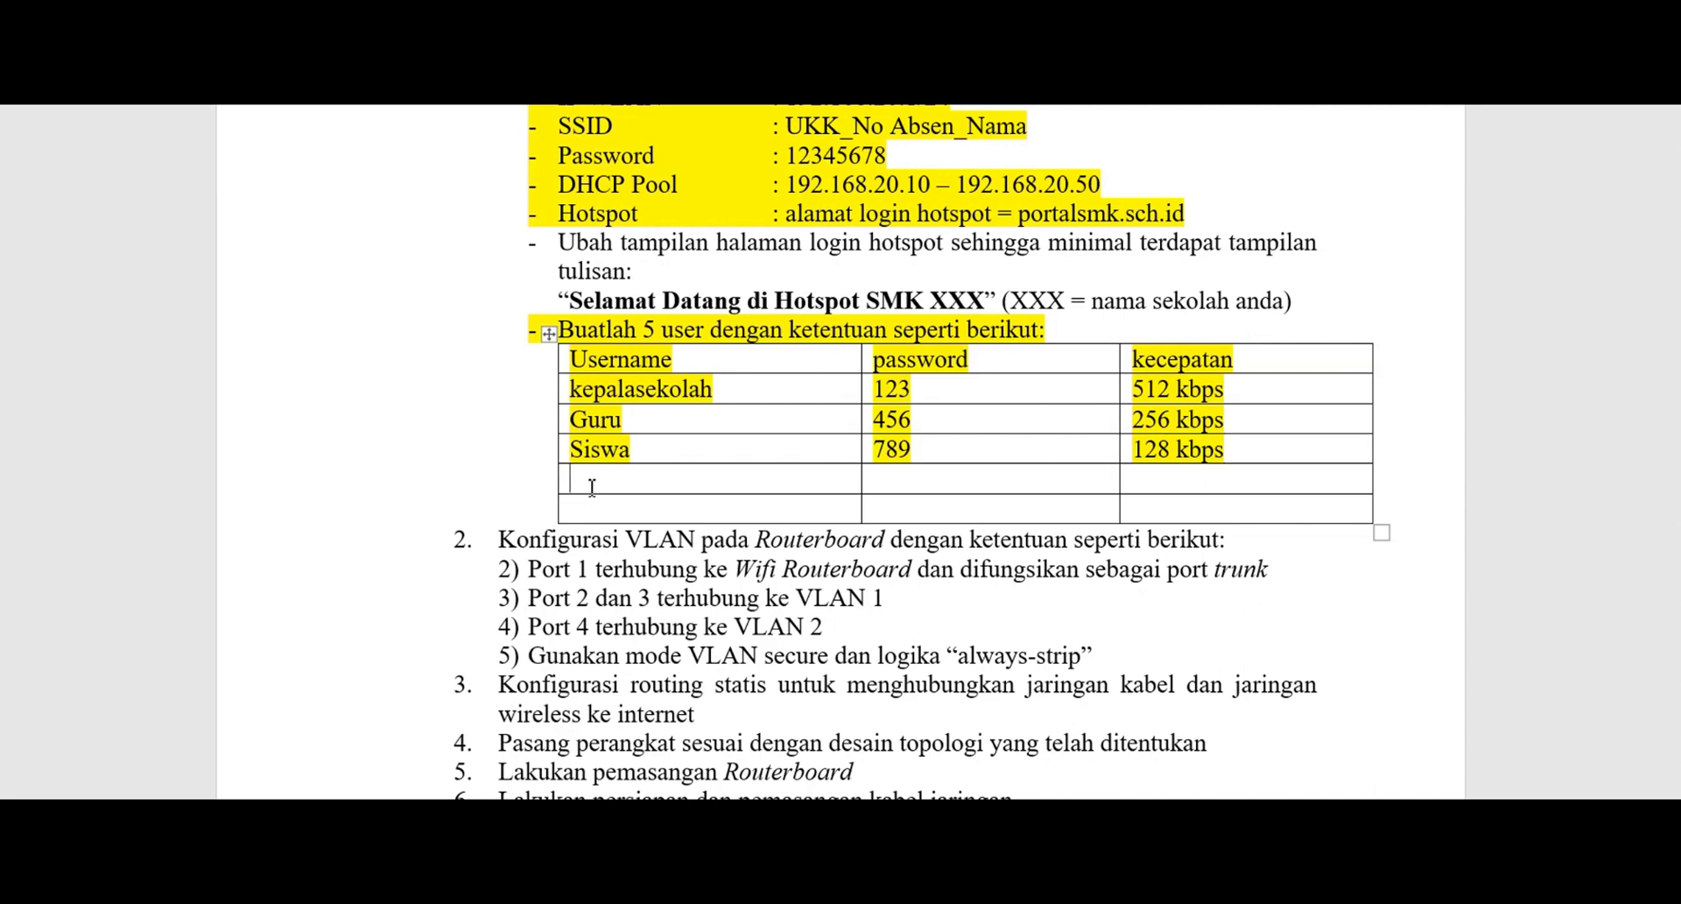
{"action": "type", "text": "aa"}
{"action": "key", "text": "BackSpace"}
{"action": "key", "text": "BackSpace"}
{"action": "type", "text": "A"}
{"action": "type", "text": "dmin "}
{"action": "type", "text": "12345"}
{"action": "left_click", "coordinate": [1131, 478]}
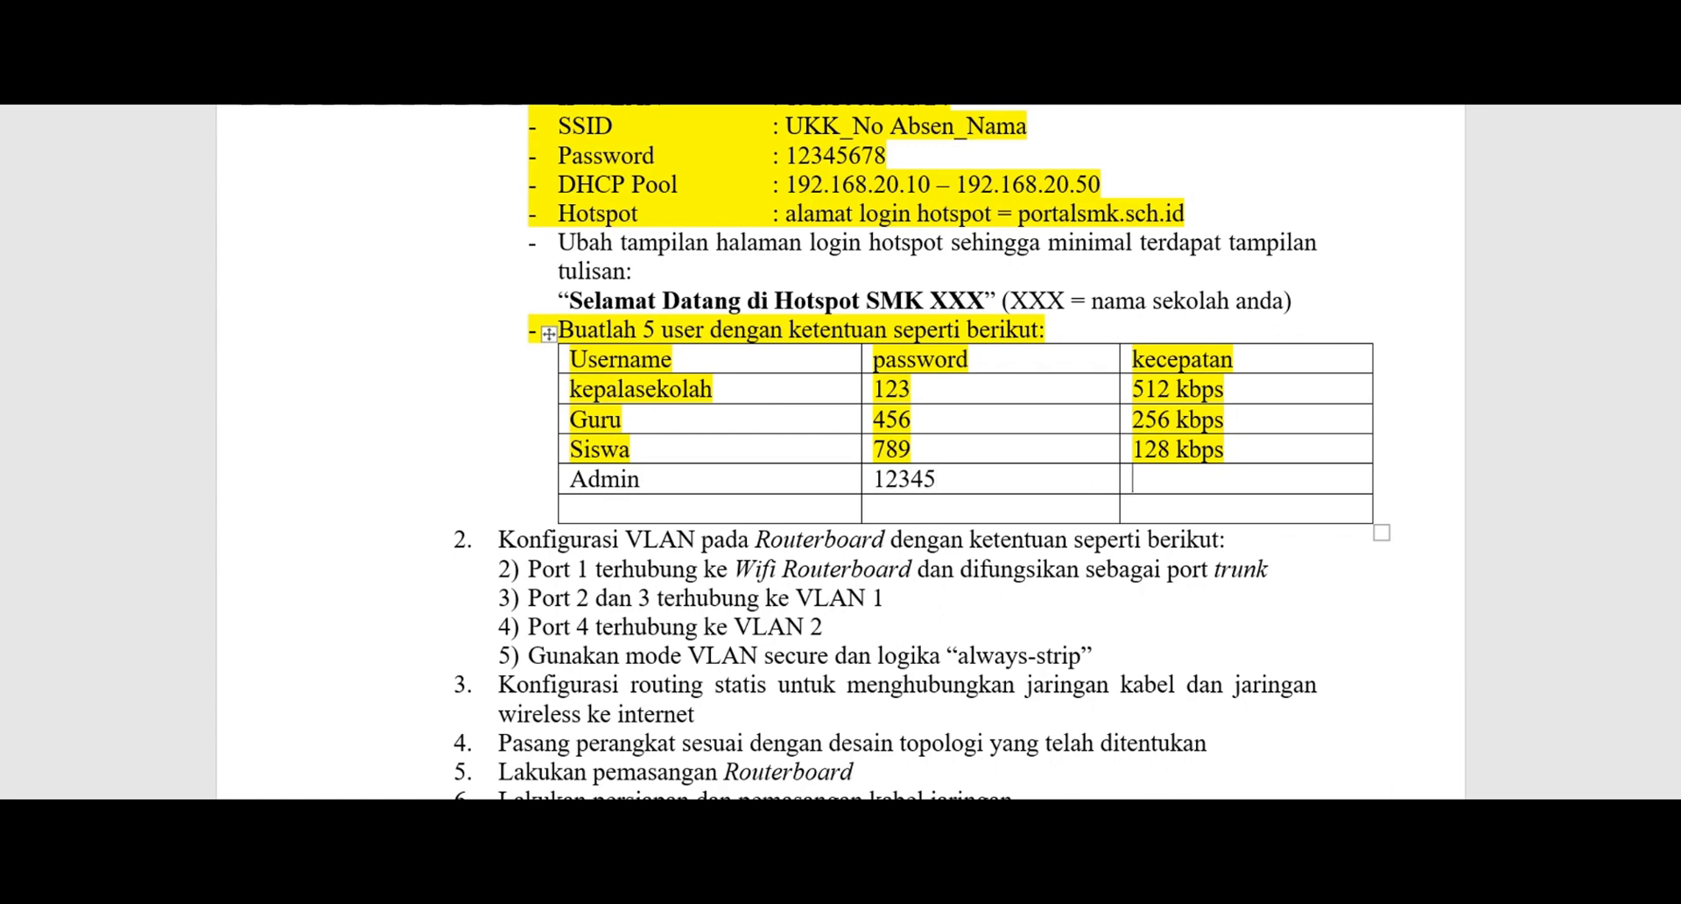
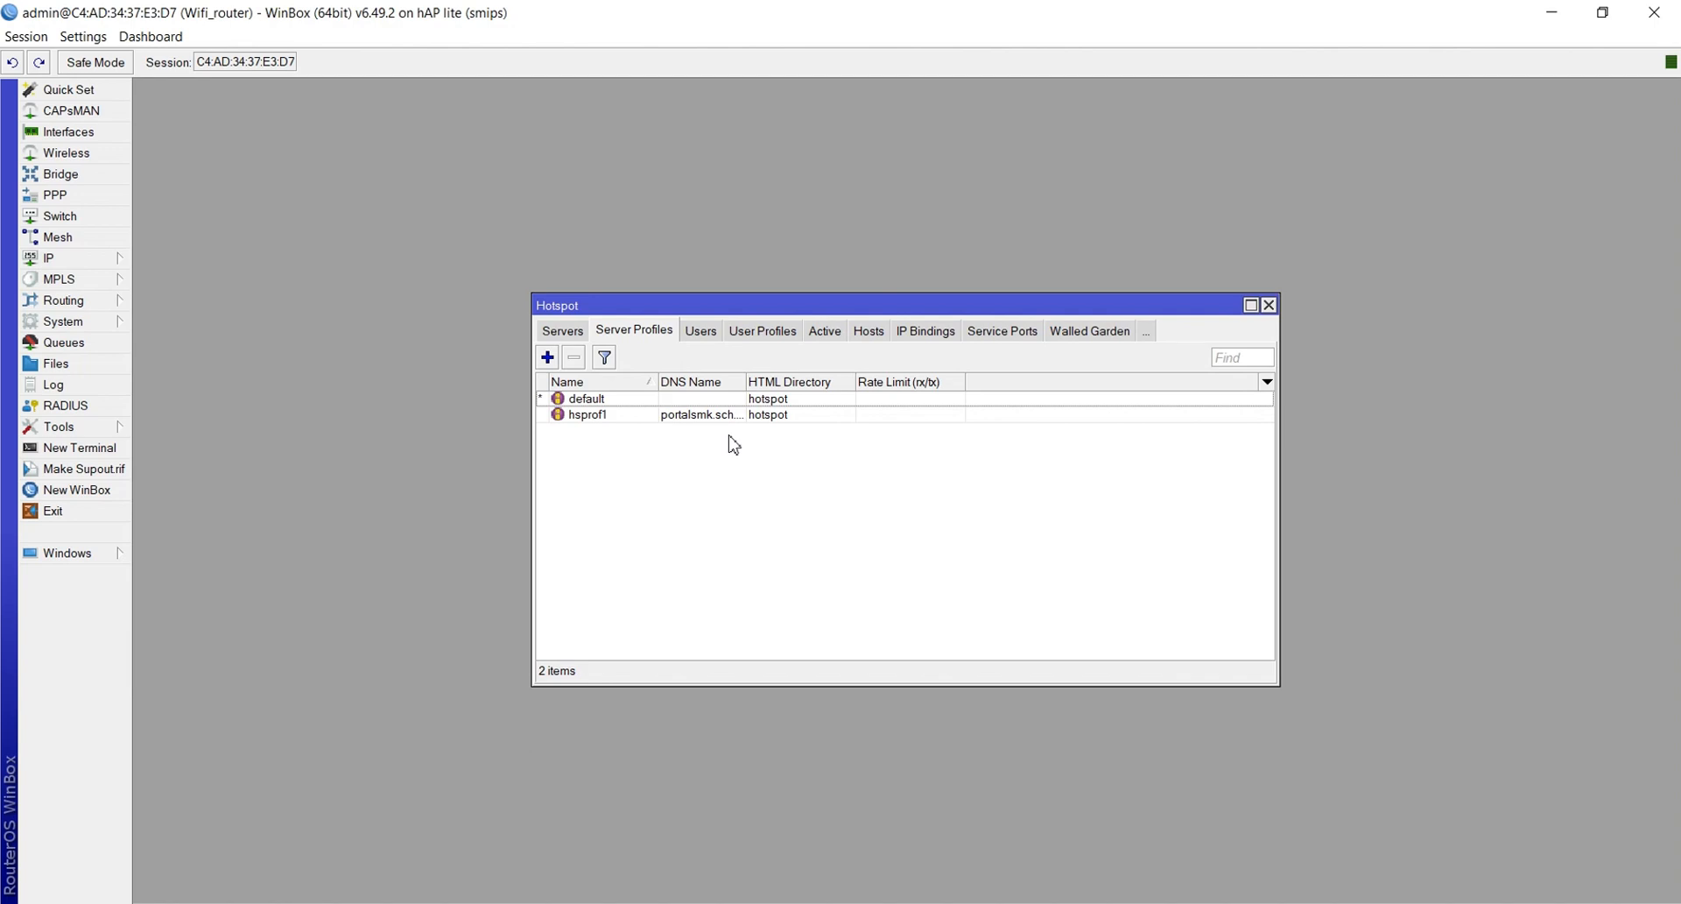
On the User Profiles list, add profile kepsek using address pool dhcp_pool2 and a 512k/512k rate limit
{"action": "left_click", "coordinate": [760, 335]}
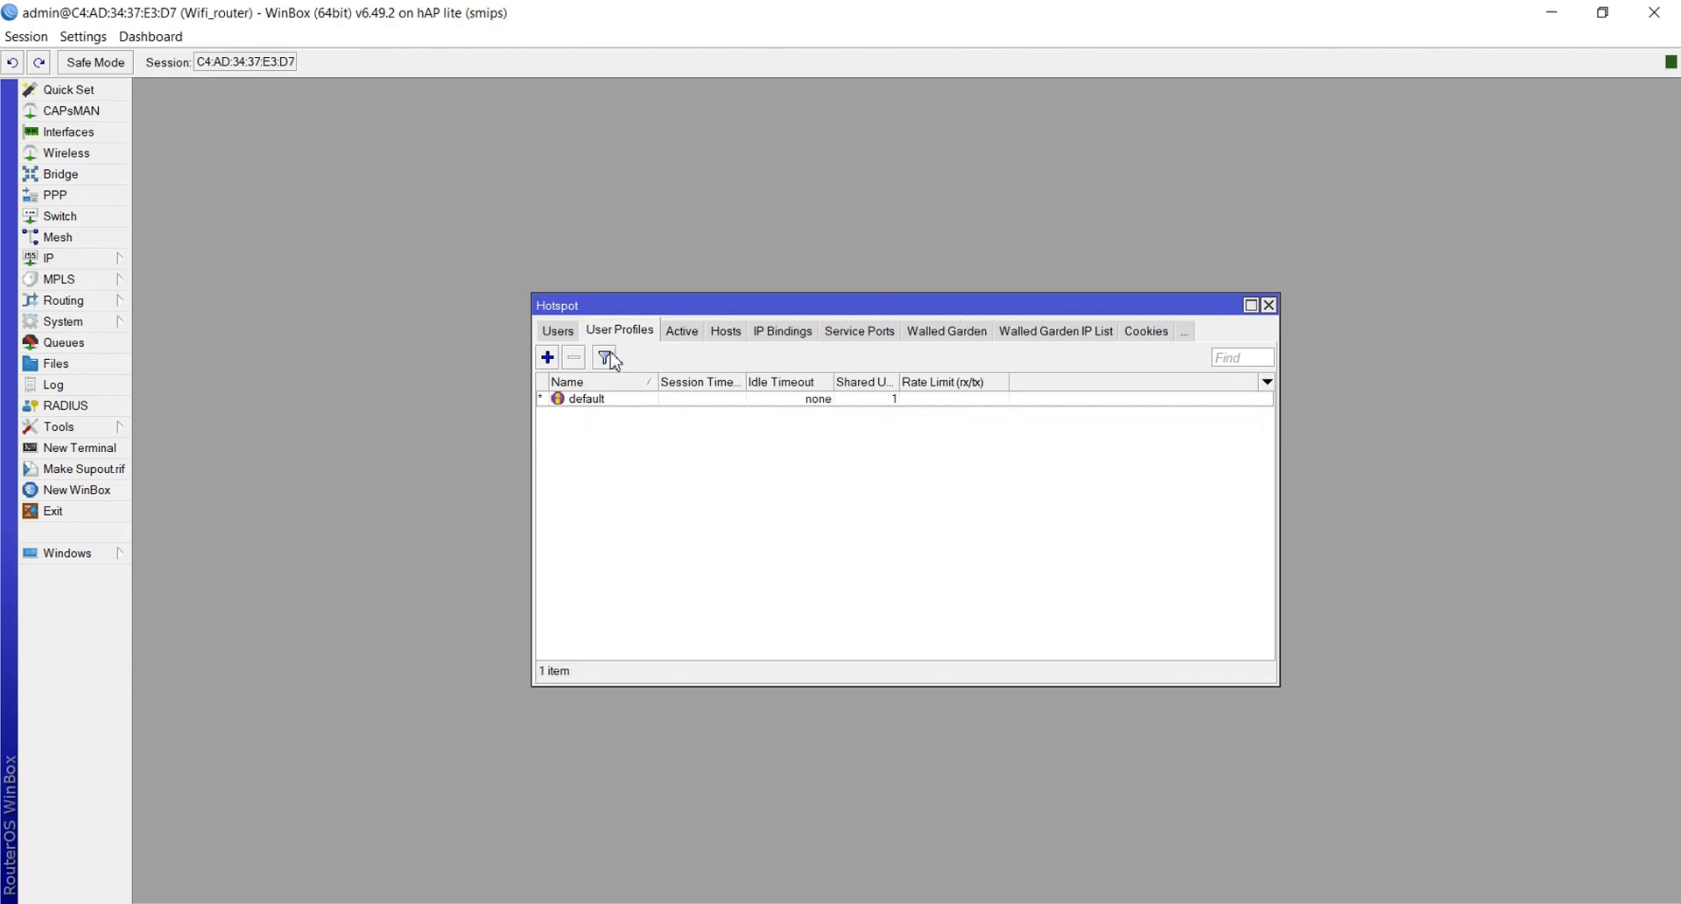
{"action": "left_click", "coordinate": [547, 358]}
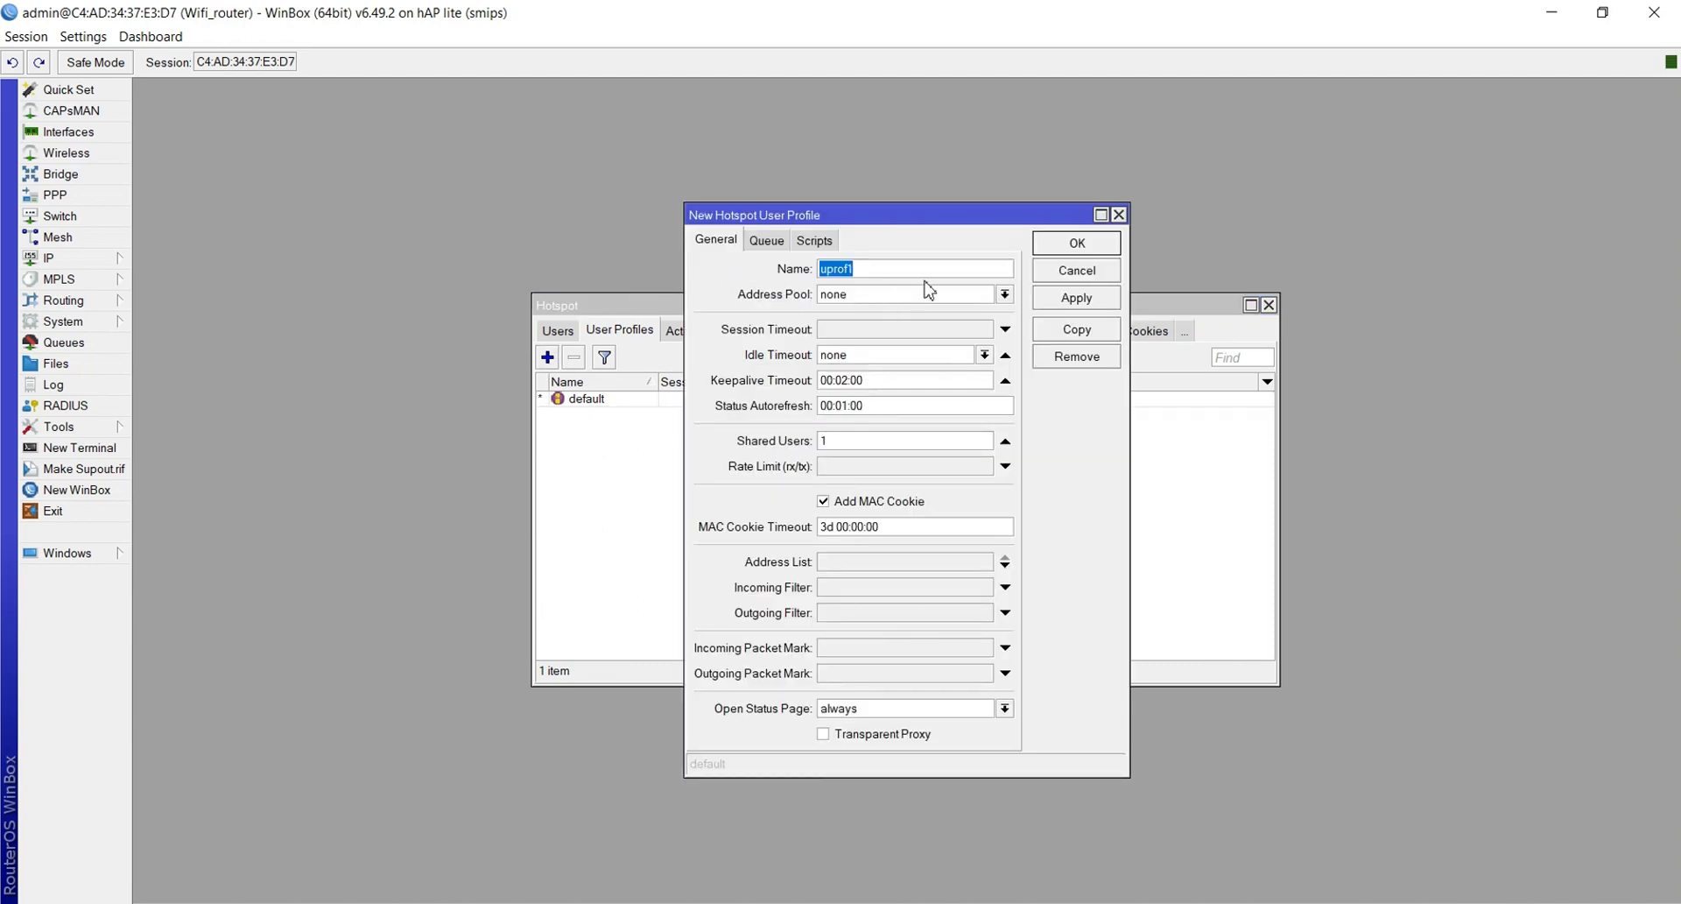
{"action": "type", "text": "kepsek"}
{"action": "left_click", "coordinate": [902, 295]}
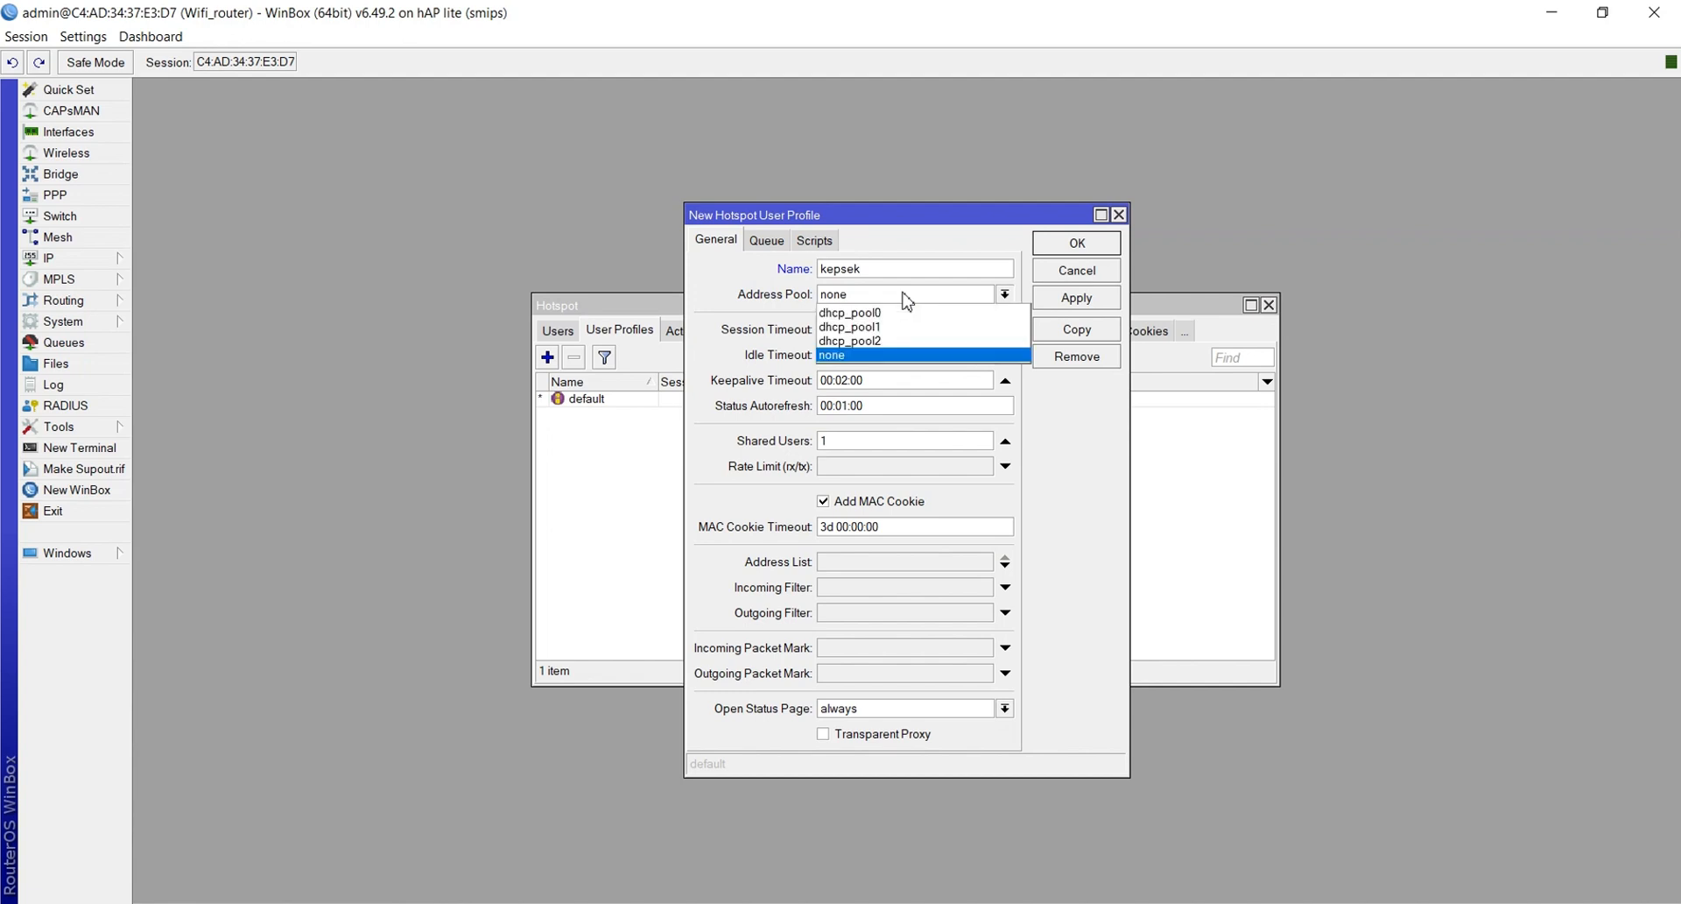
{"action": "left_click", "coordinate": [891, 342]}
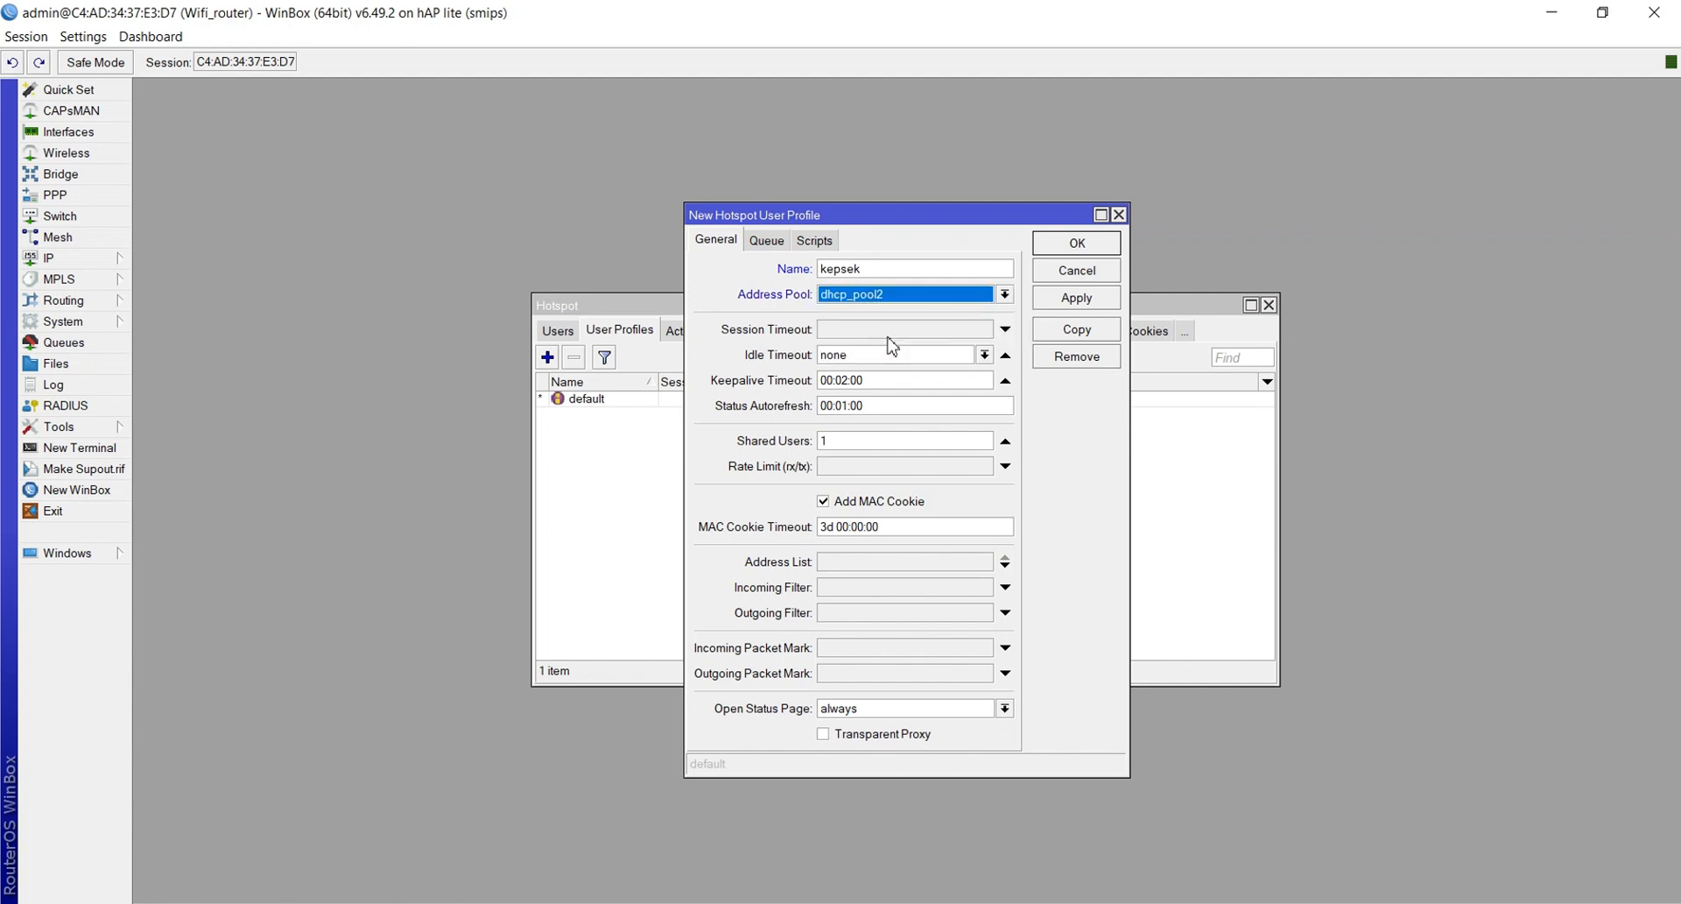
{"action": "left_click", "coordinate": [842, 468]}
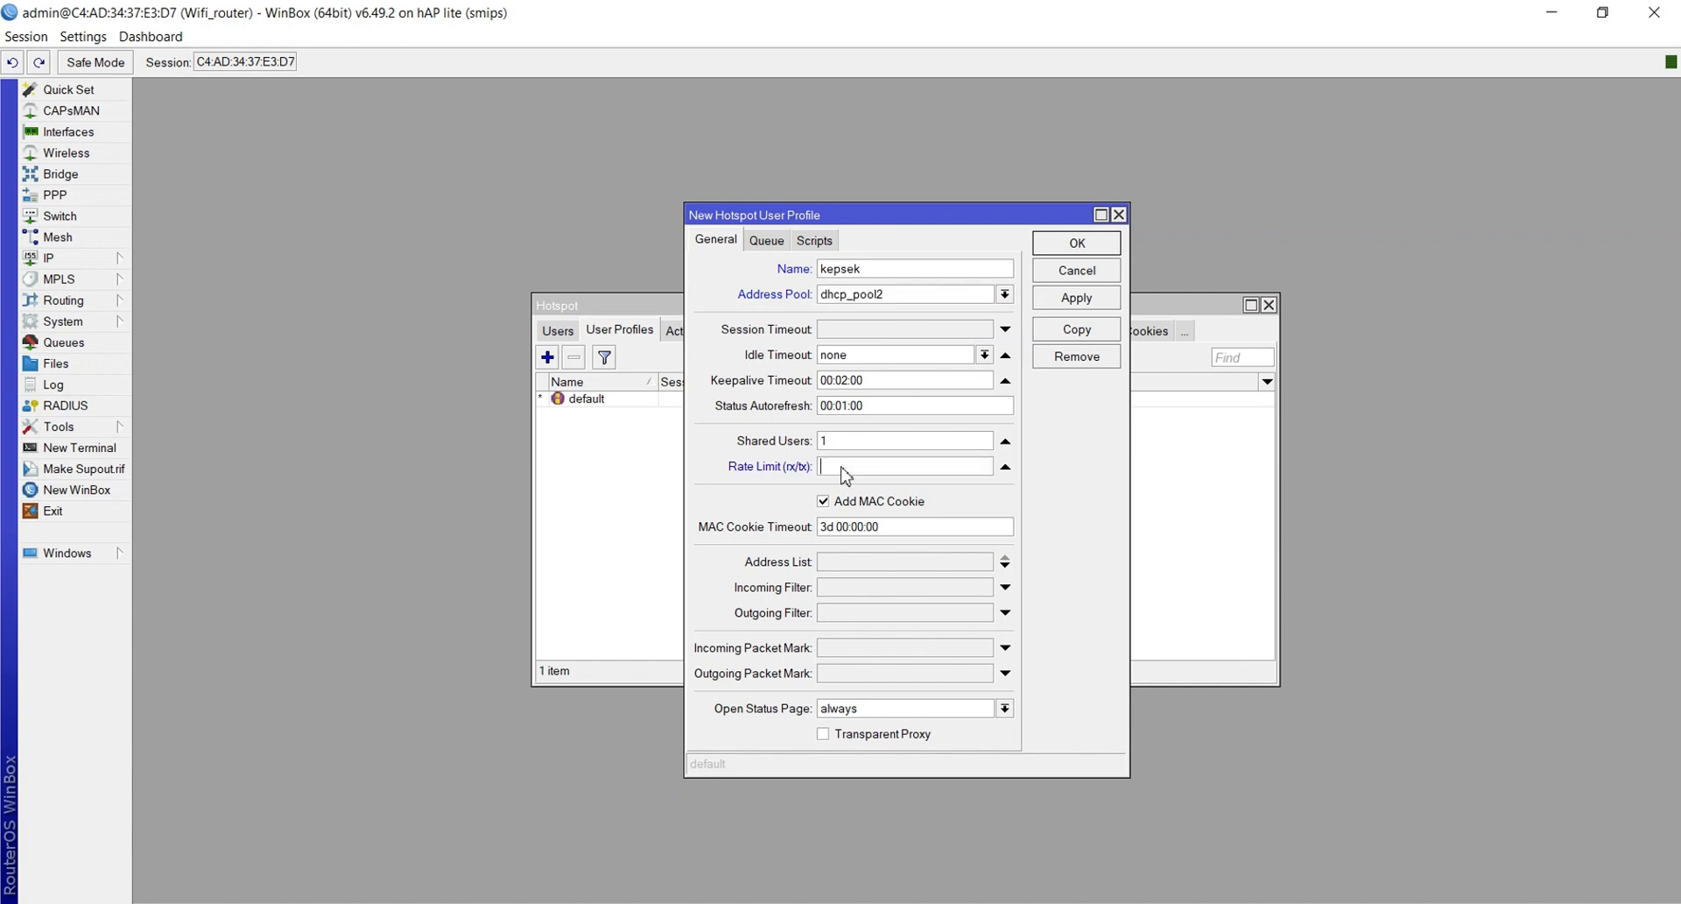
{"action": "type", "text": "512k/512k"}
{"action": "left_click", "coordinate": [1079, 300]}
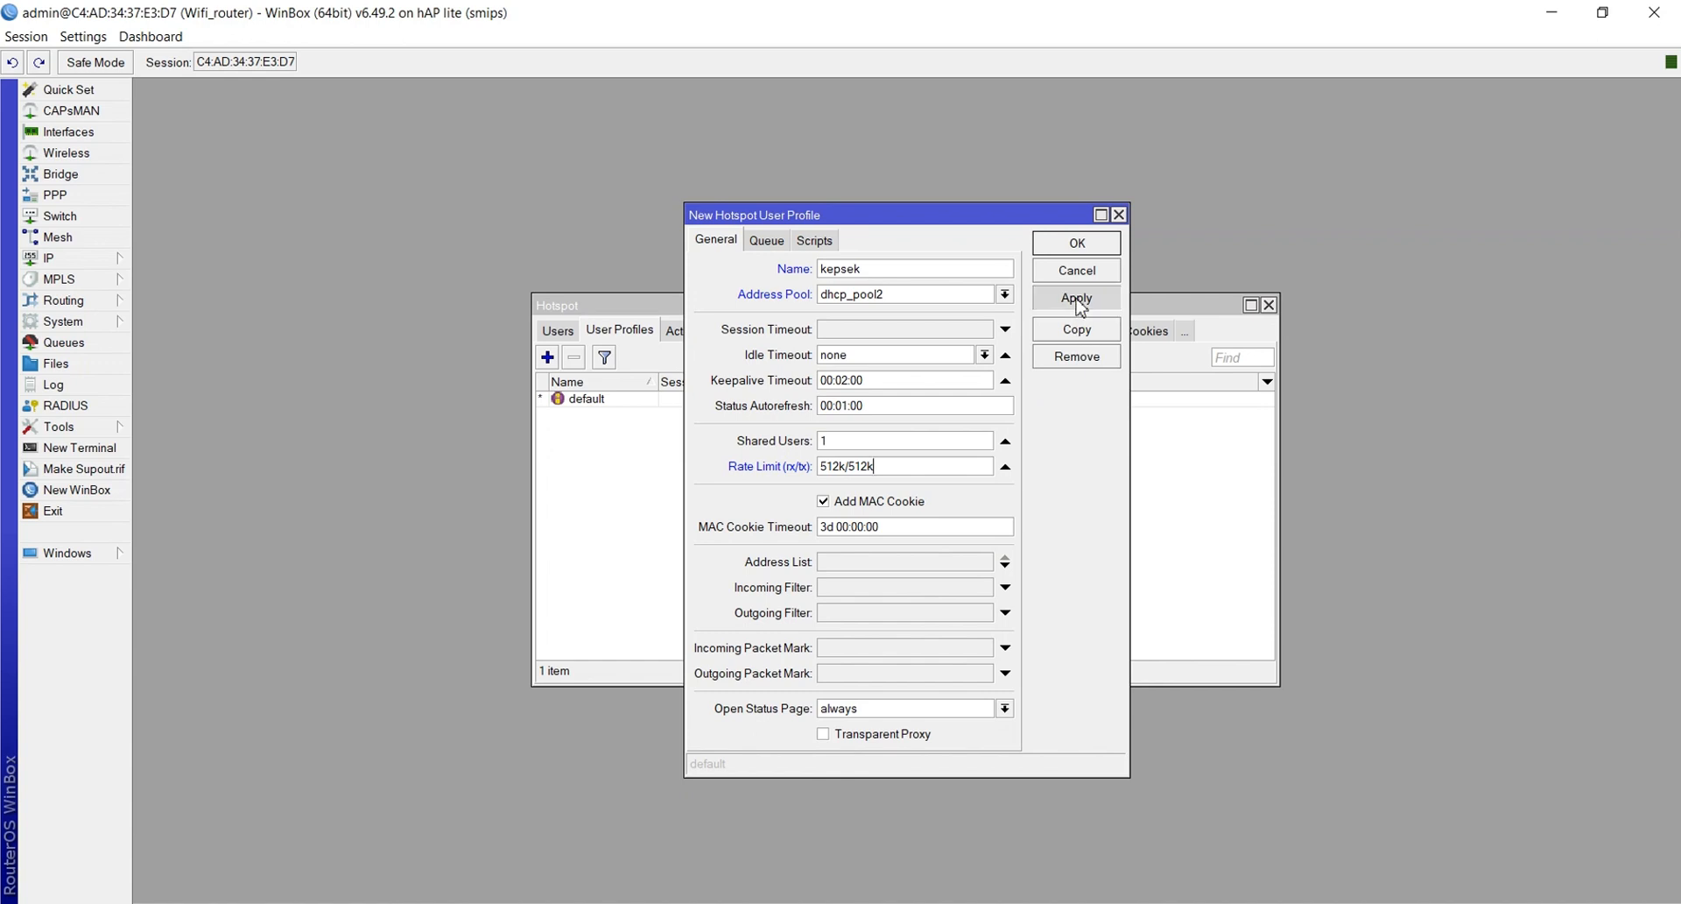
{"action": "left_click", "coordinate": [1068, 247]}
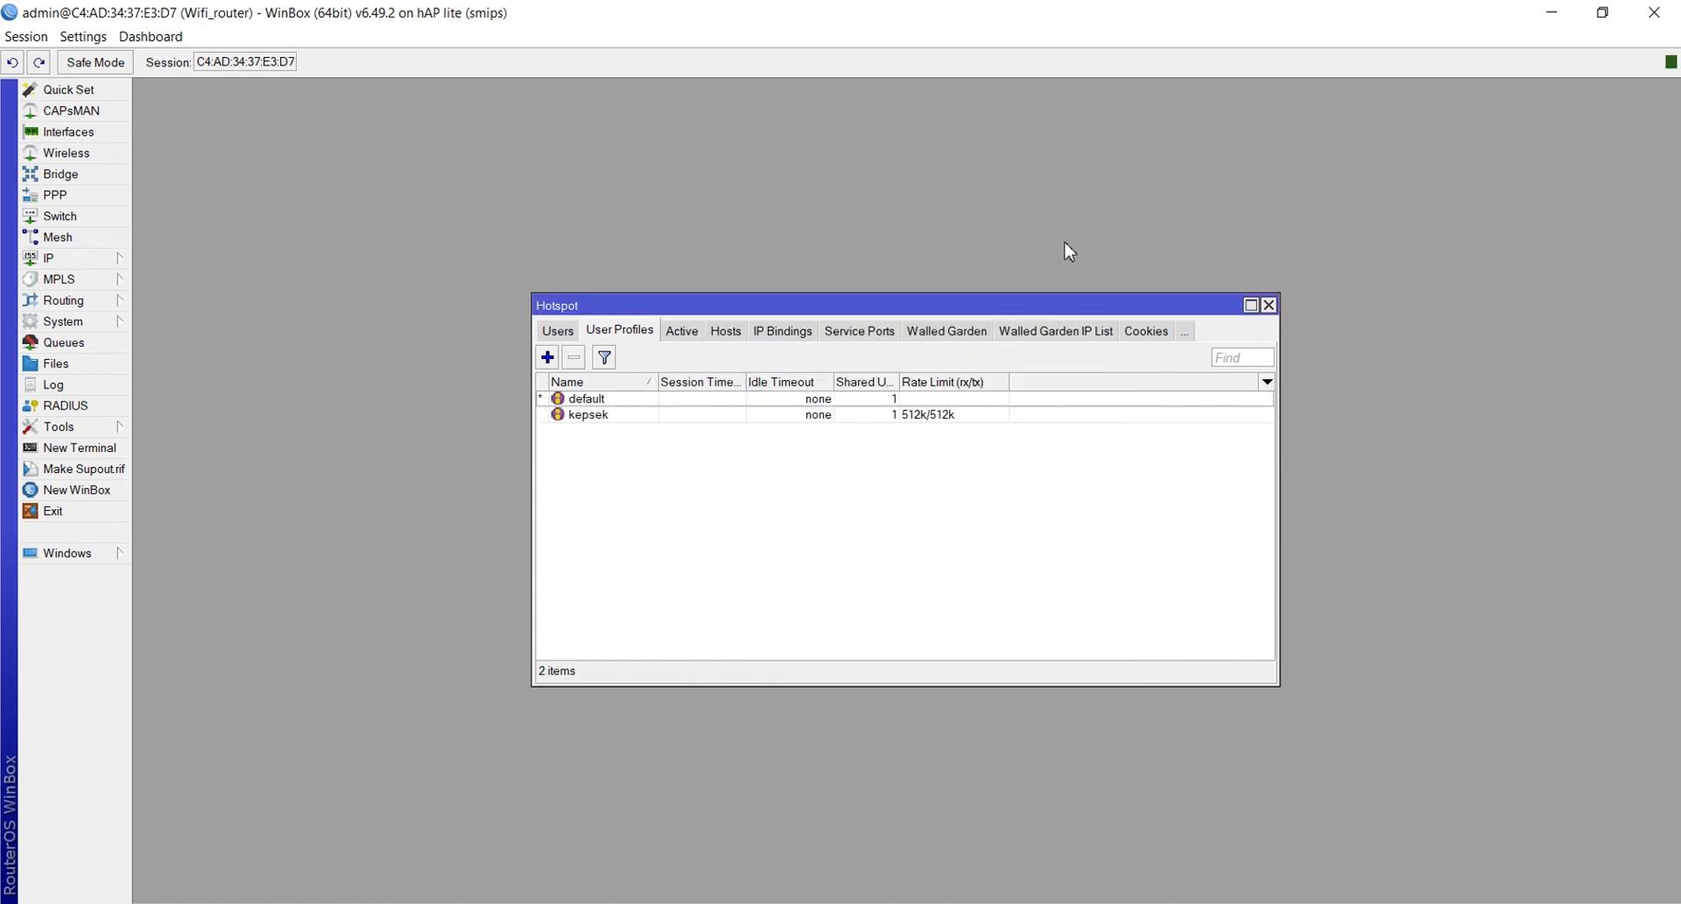
Discard the stray new profile and change kepsek's parent queue to none
{"action": "left_click", "coordinate": [545, 355]}
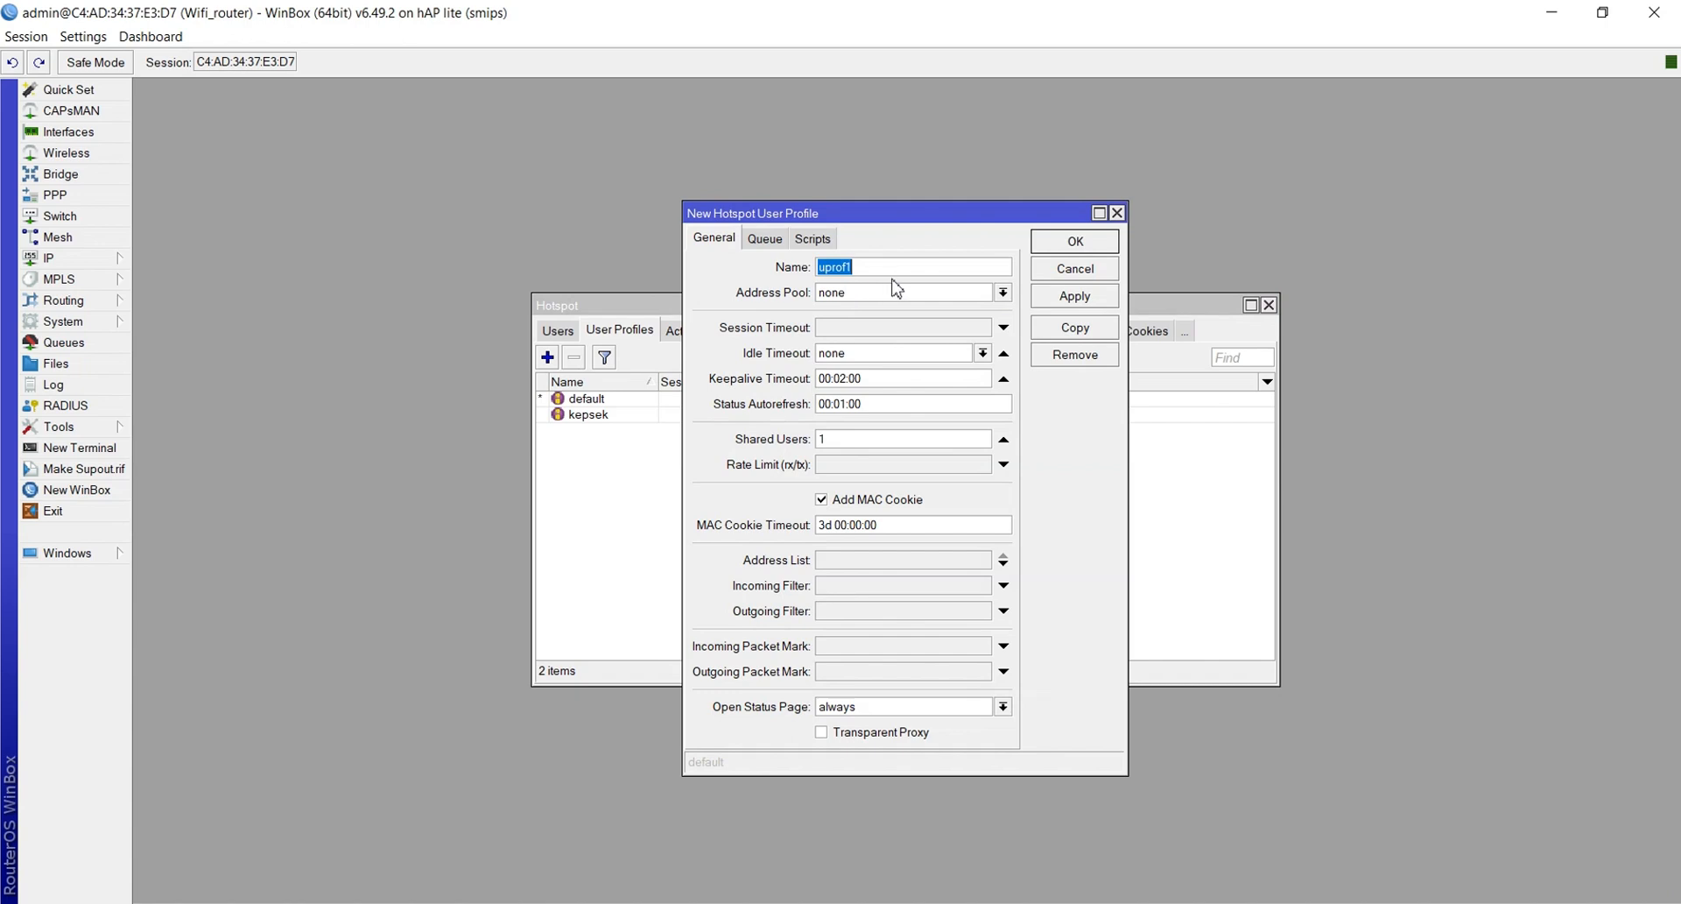
{"action": "left_click", "coordinate": [1117, 213]}
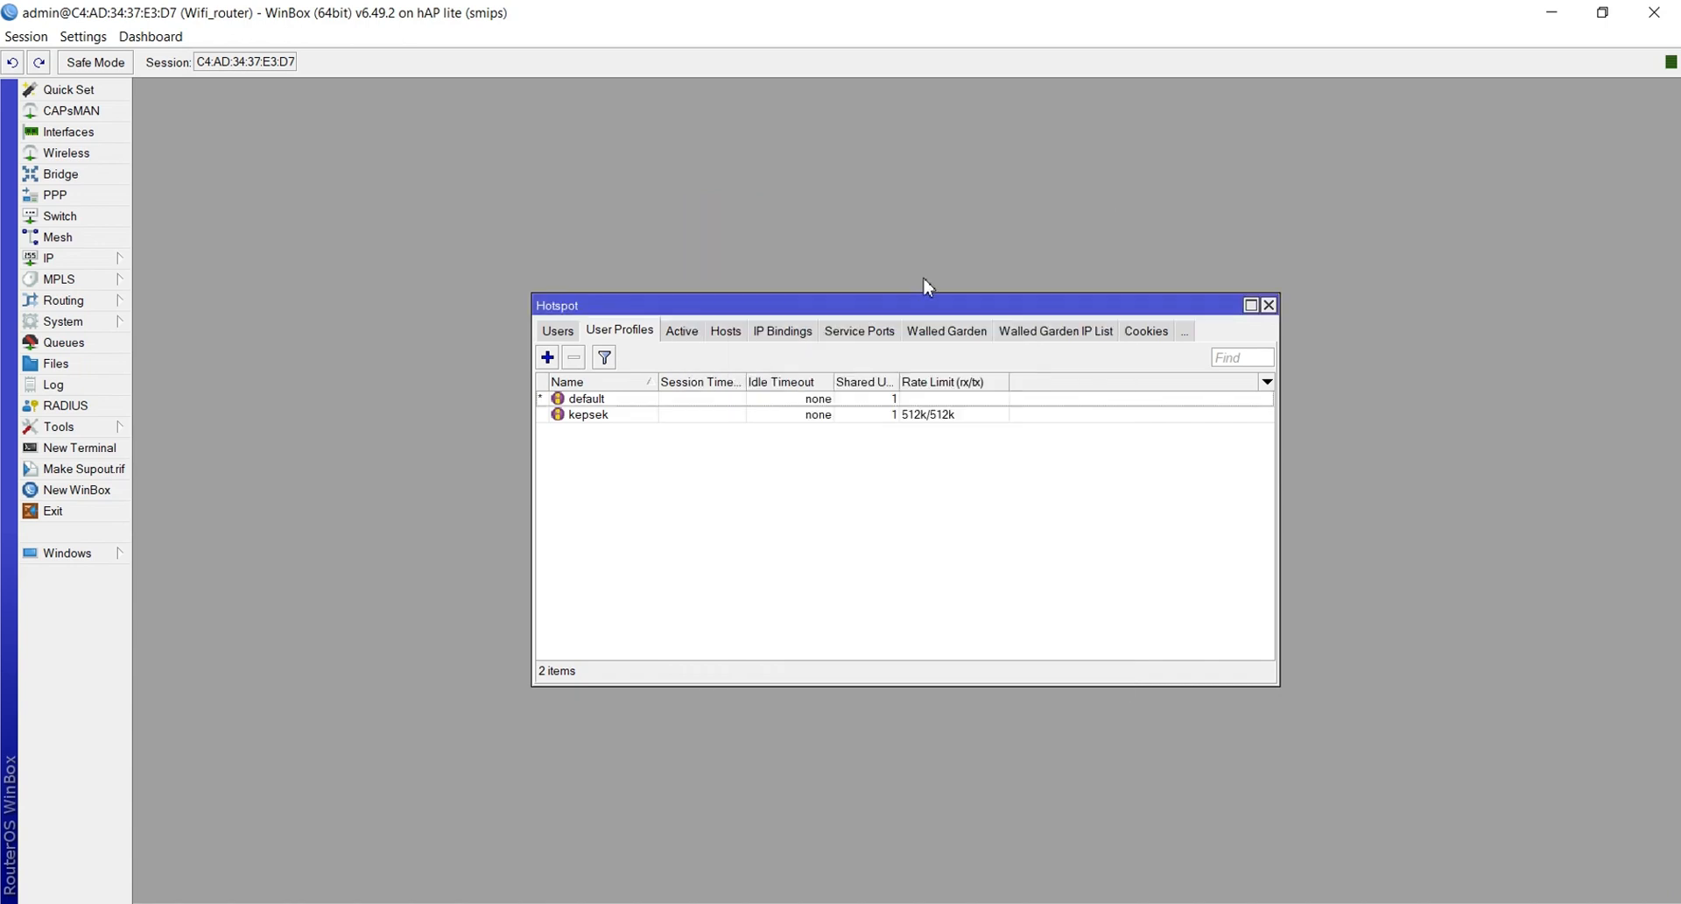
{"action": "double_click", "coordinate": [654, 416]}
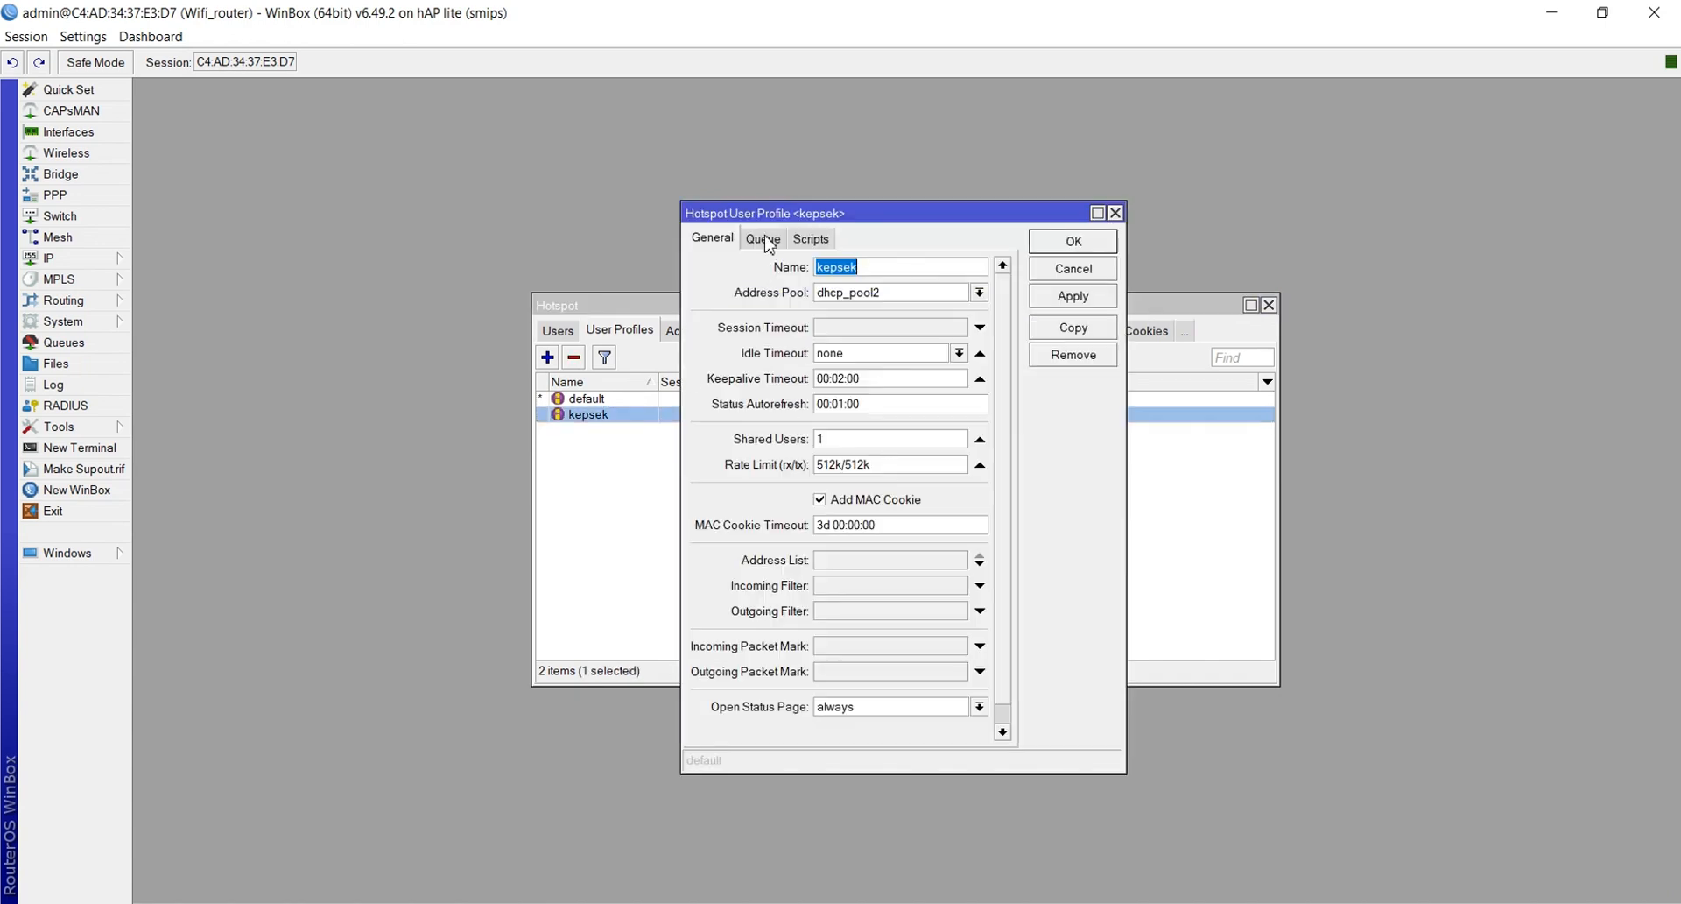
{"action": "left_click", "coordinate": [764, 240]}
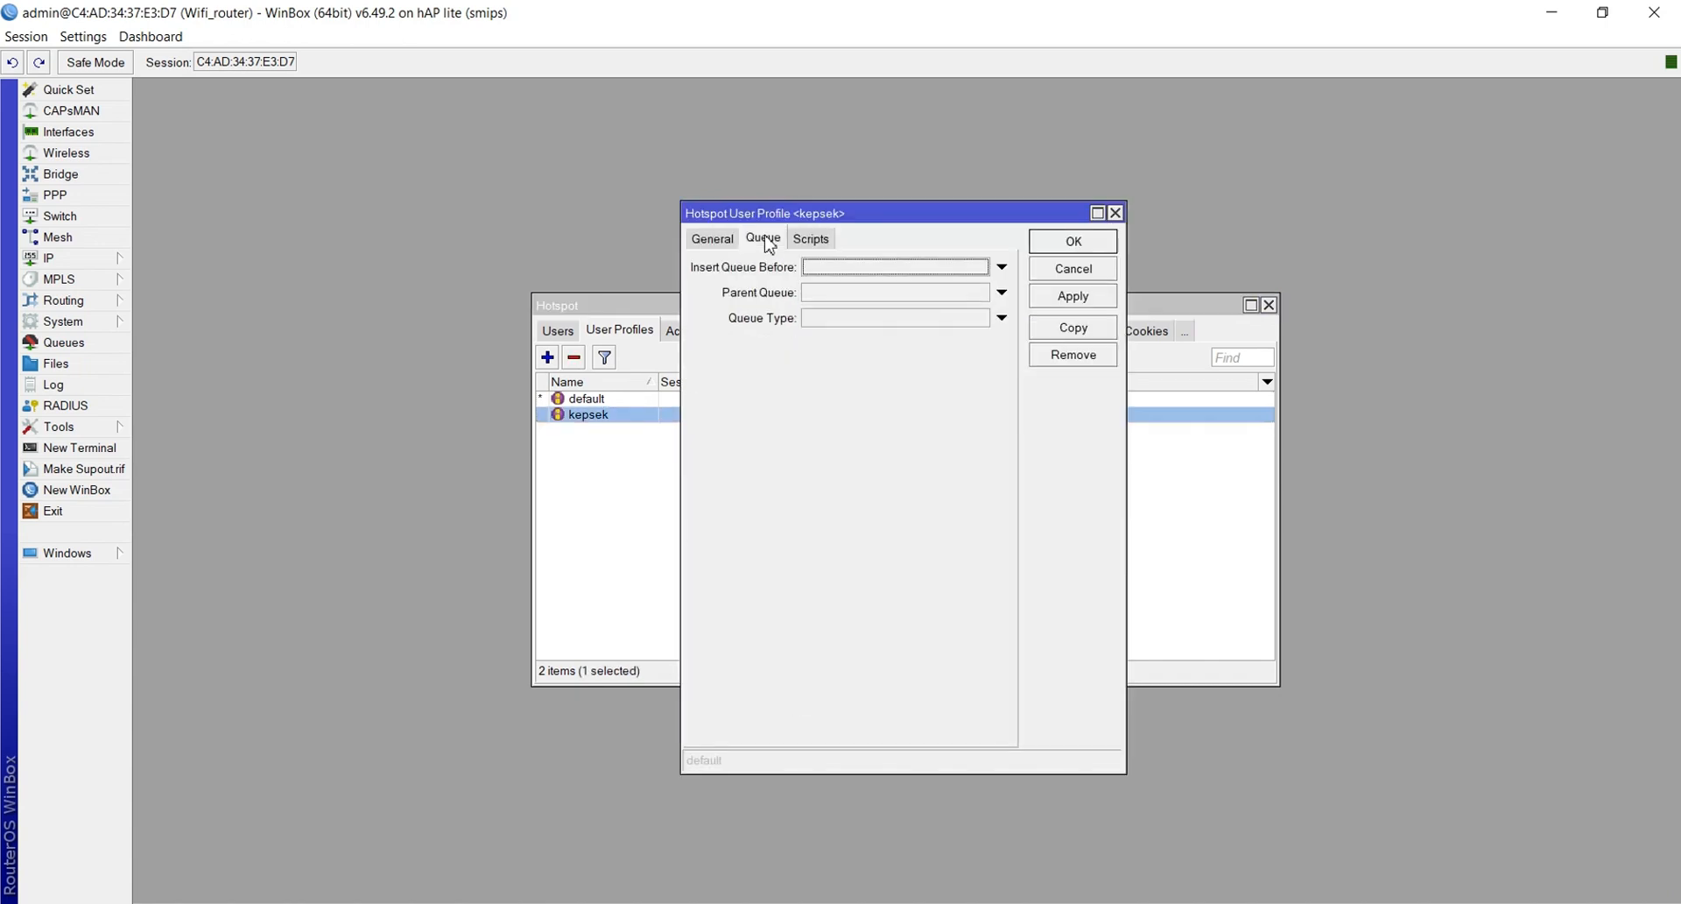
{"action": "left_click", "coordinate": [854, 292]}
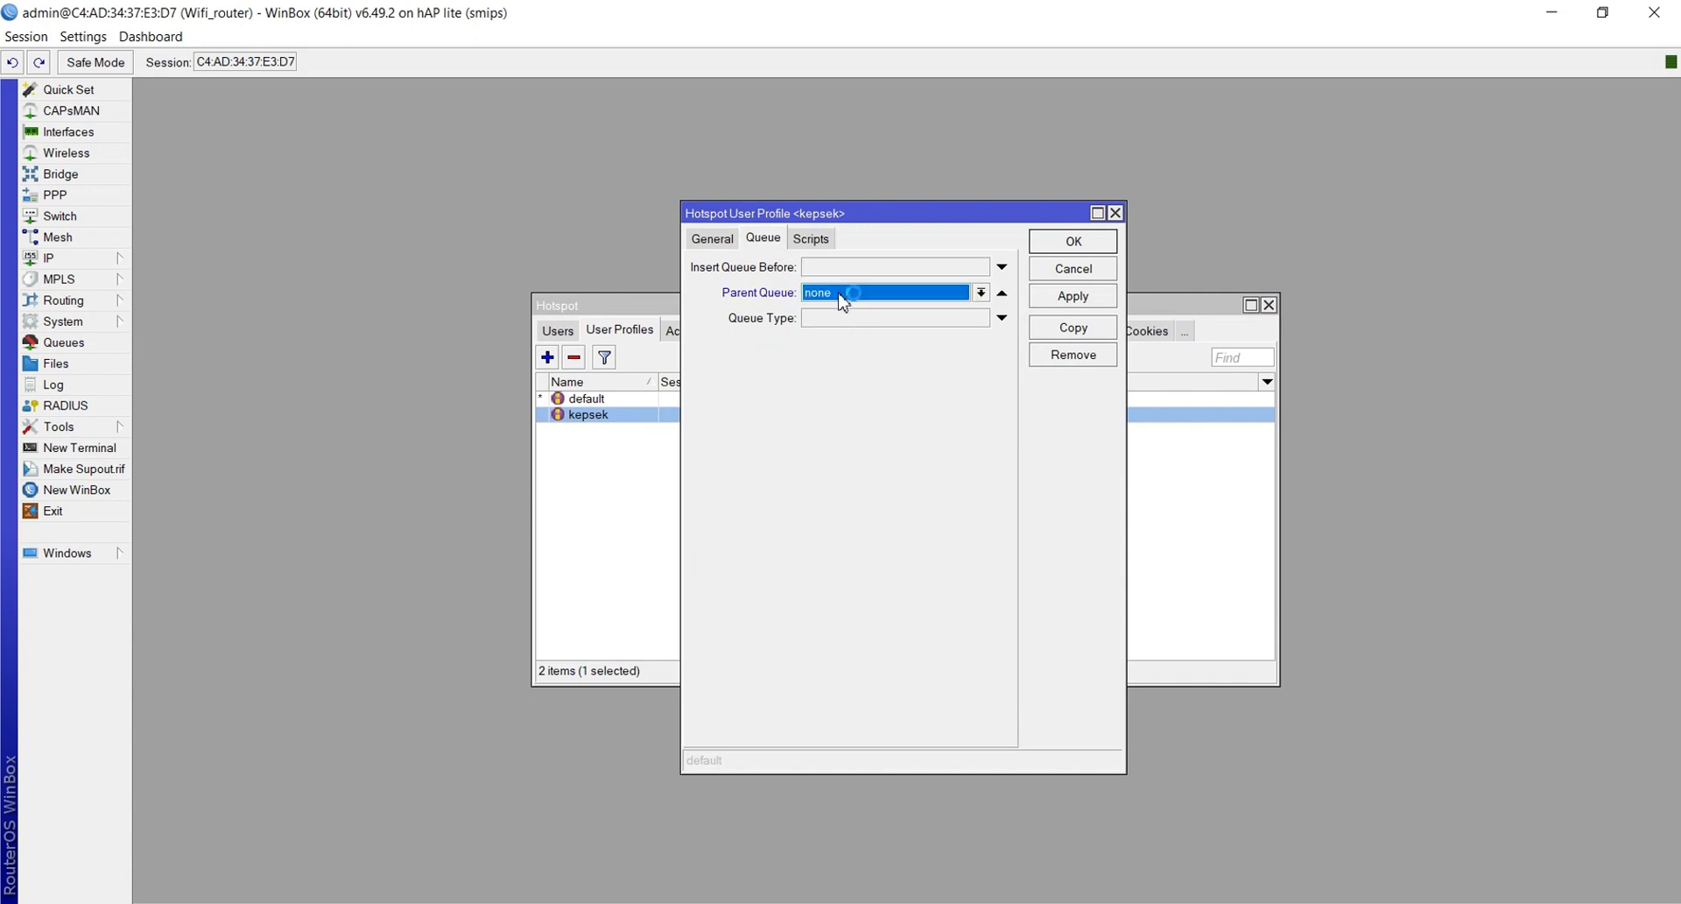
{"action": "left_click", "coordinate": [1047, 298]}
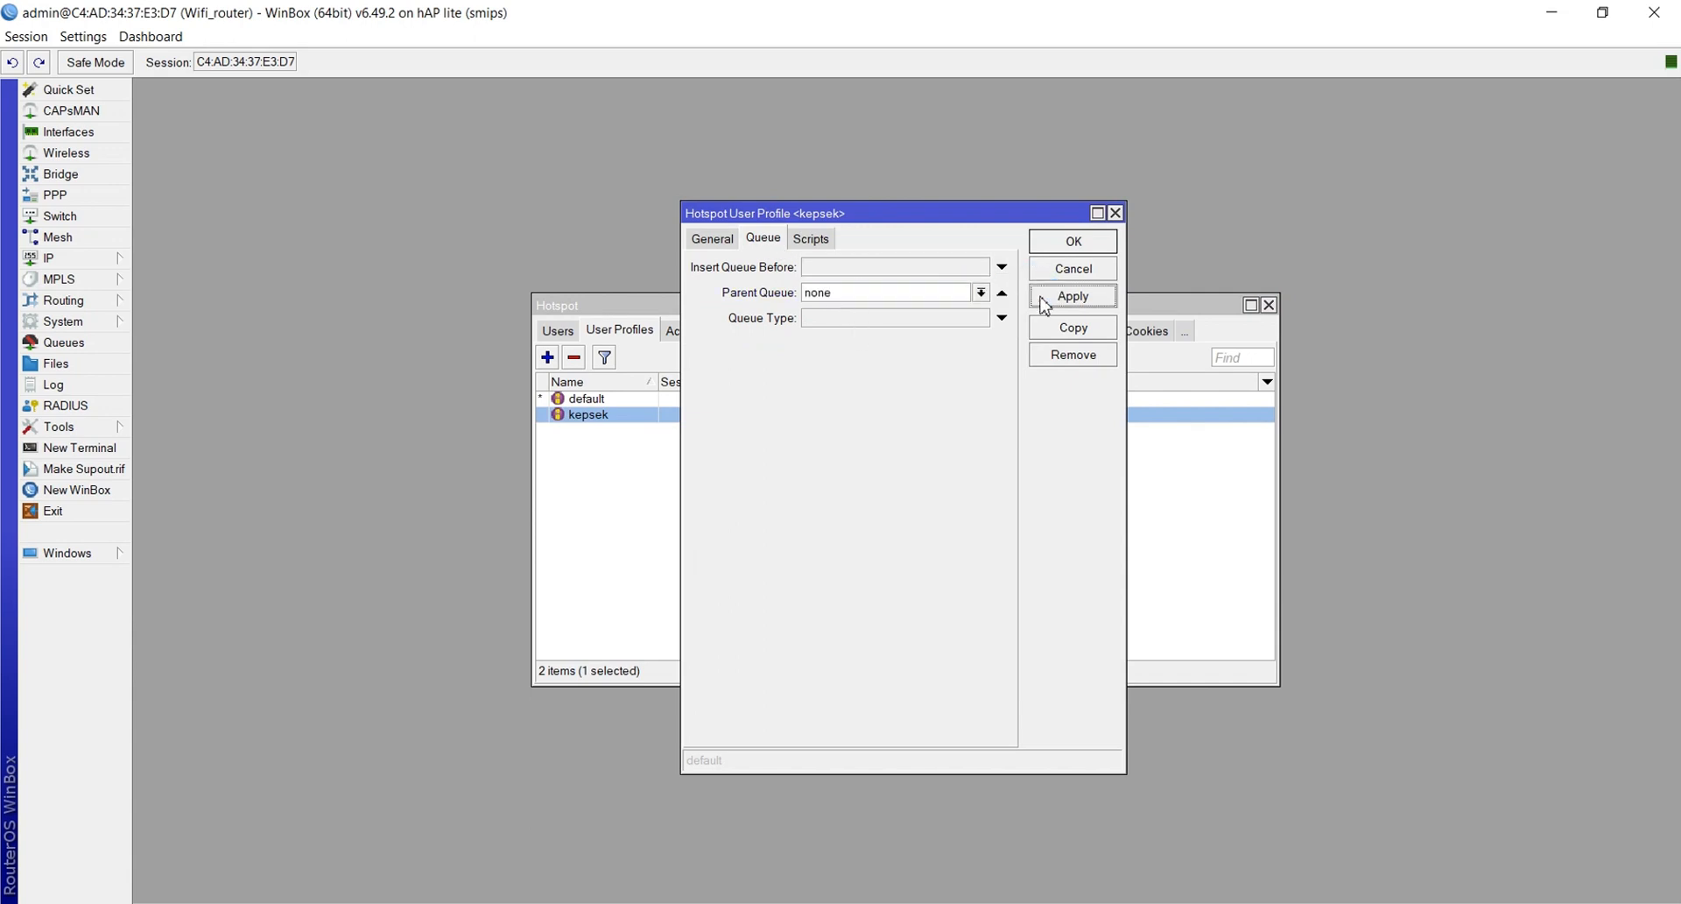
{"action": "left_click", "coordinate": [1069, 245]}
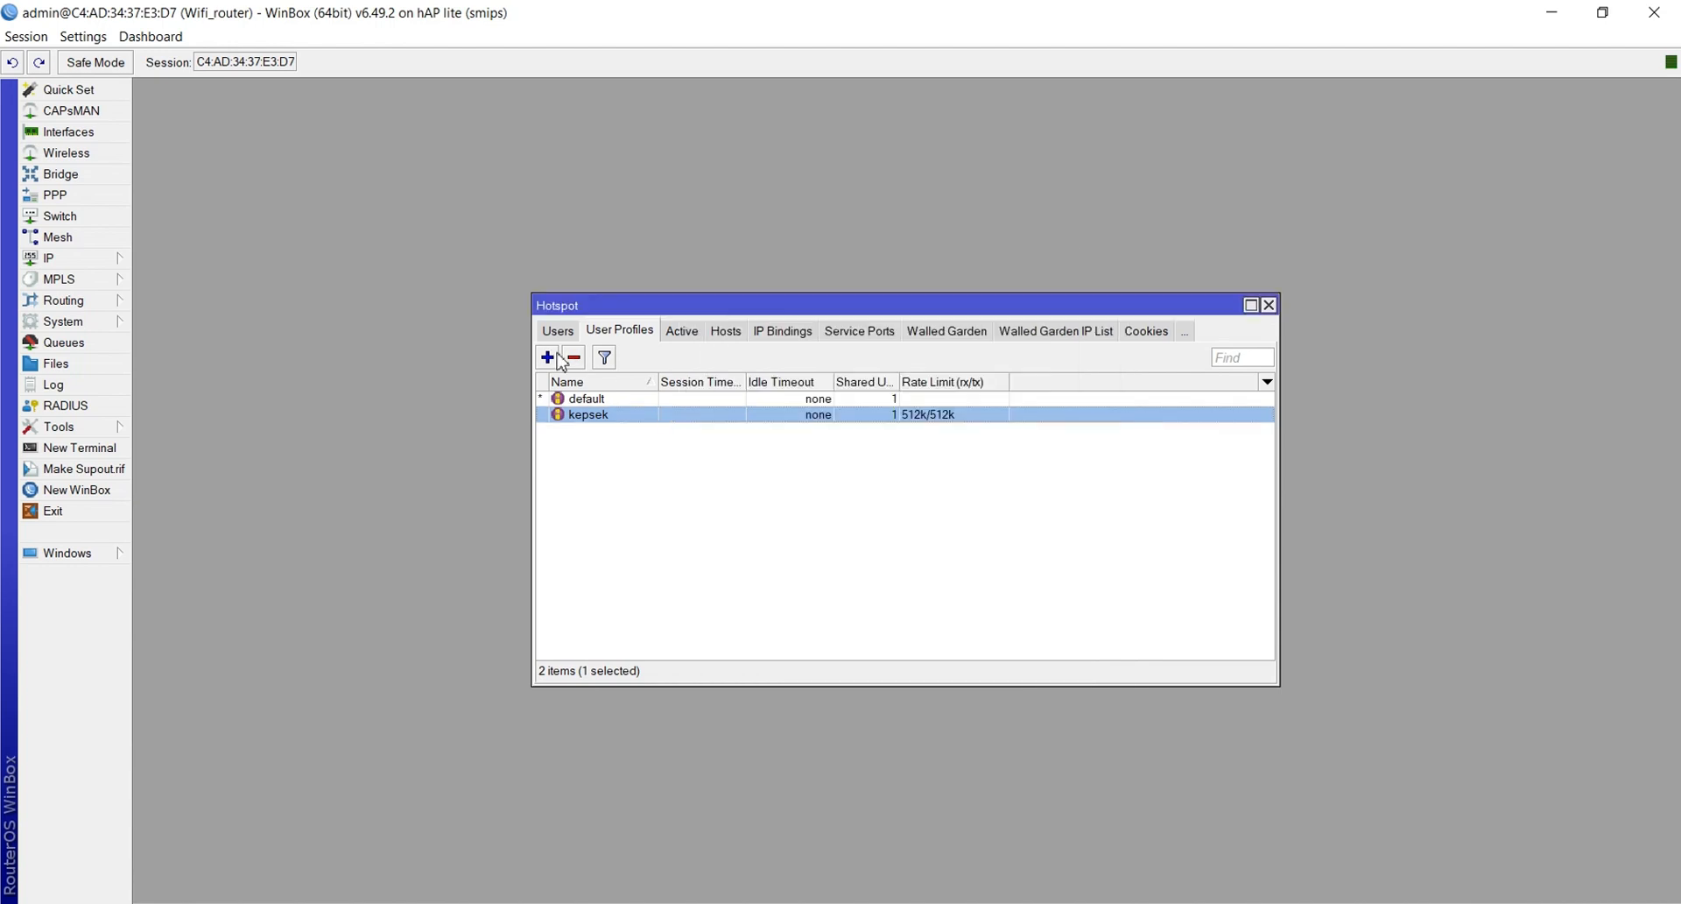
Create a new profile named guru with address pool dhcp_pool2 and rate limit 256k/256k
{"action": "left_click", "coordinate": [547, 358]}
{"action": "left_click", "coordinate": [711, 245]}
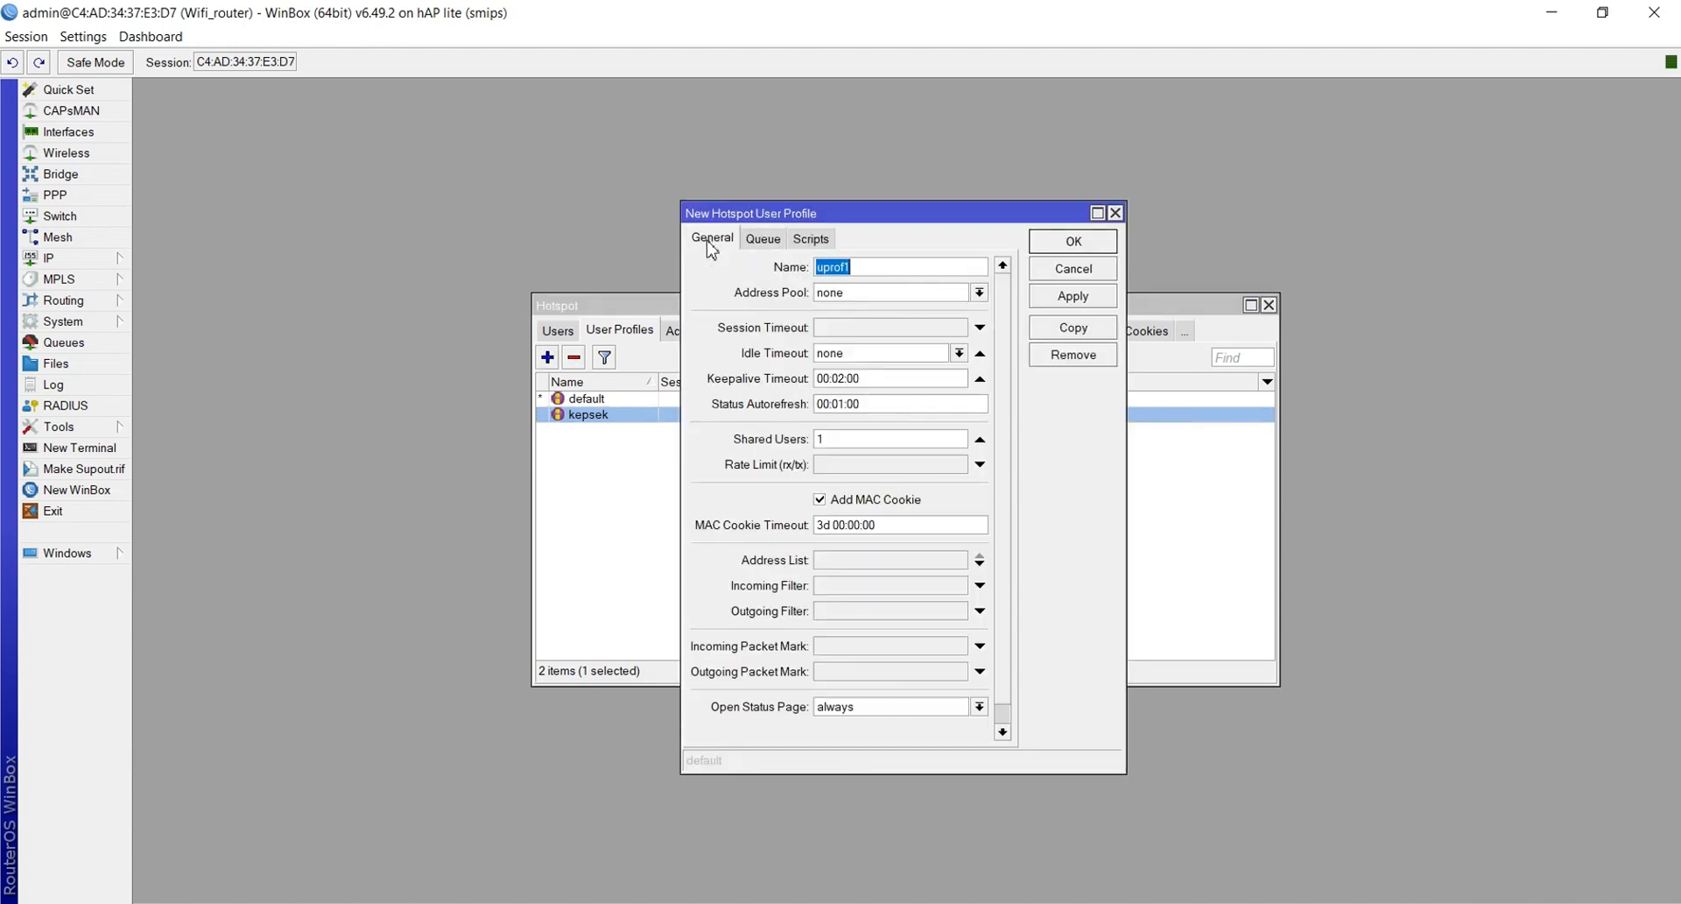
{"action": "key", "text": "BackSpace"}
{"action": "type", "text": "guru"}
{"action": "left_click", "coordinate": [855, 292]}
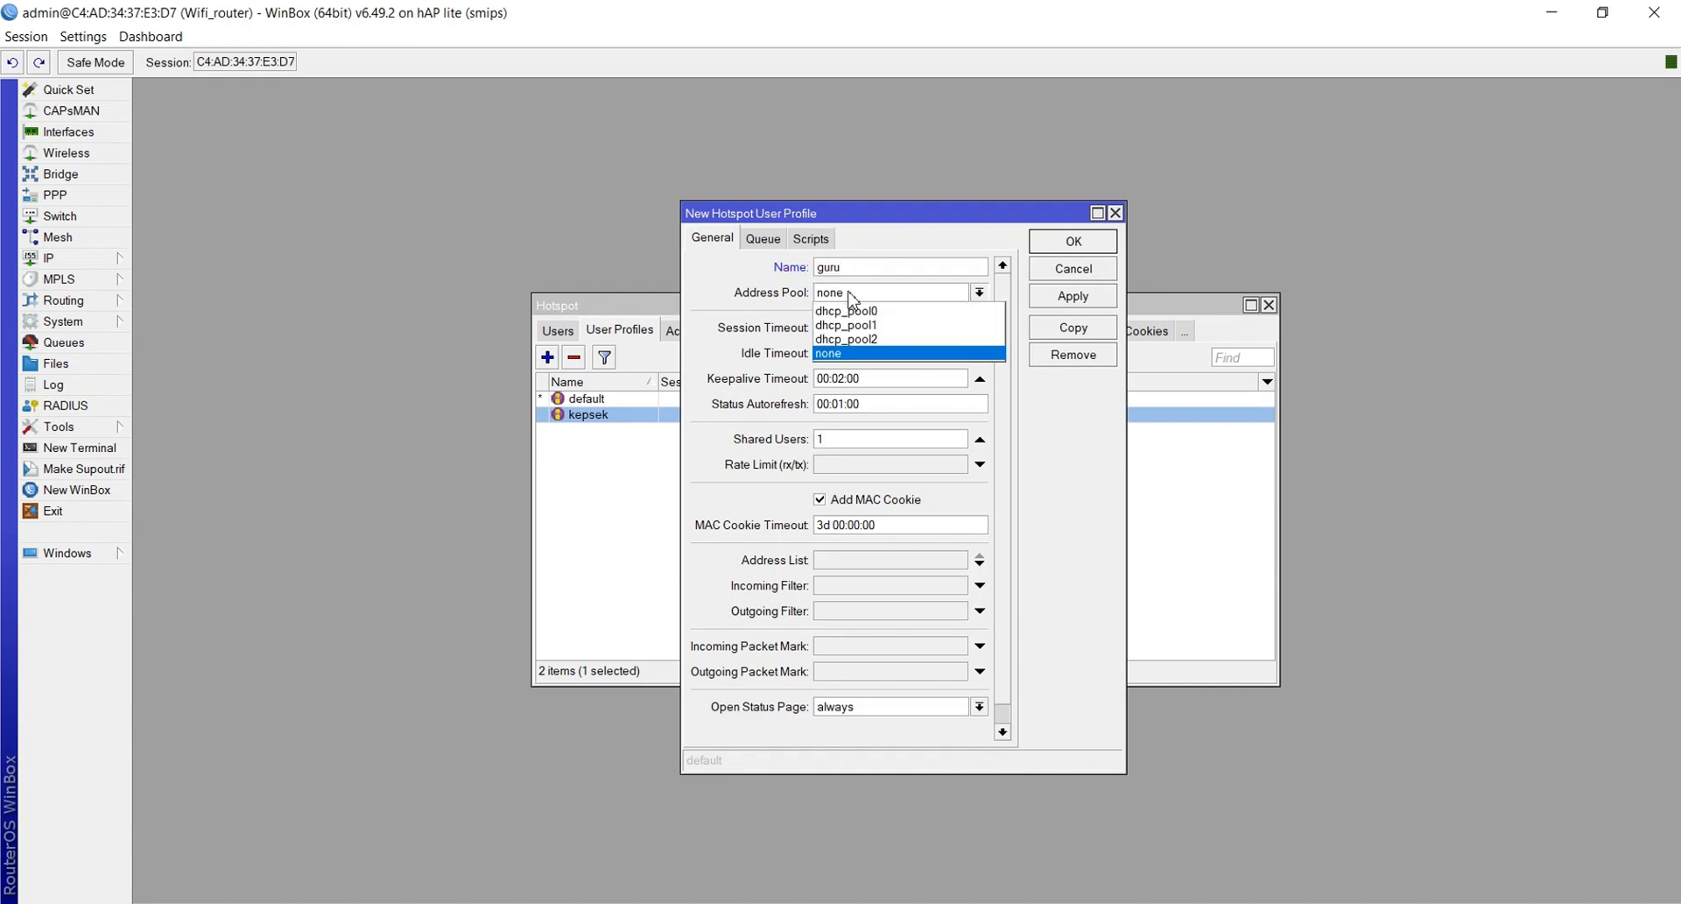
{"action": "left_click", "coordinate": [850, 340]}
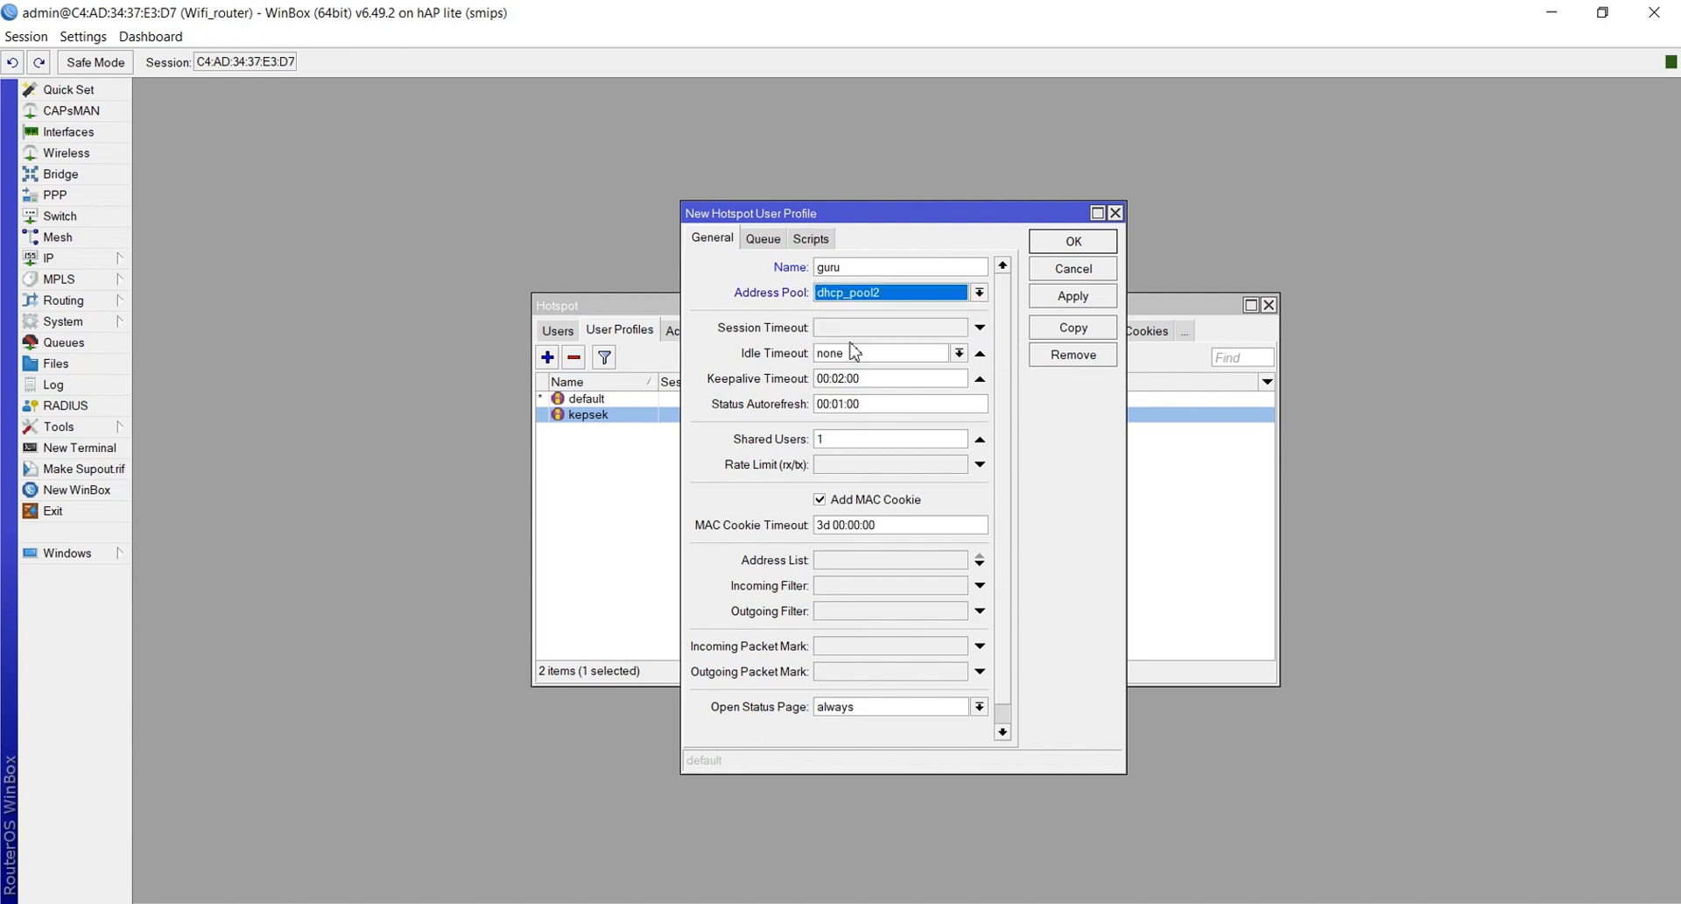
{"action": "left_click", "coordinate": [829, 464]}
{"action": "type", "text": "256k/25"}
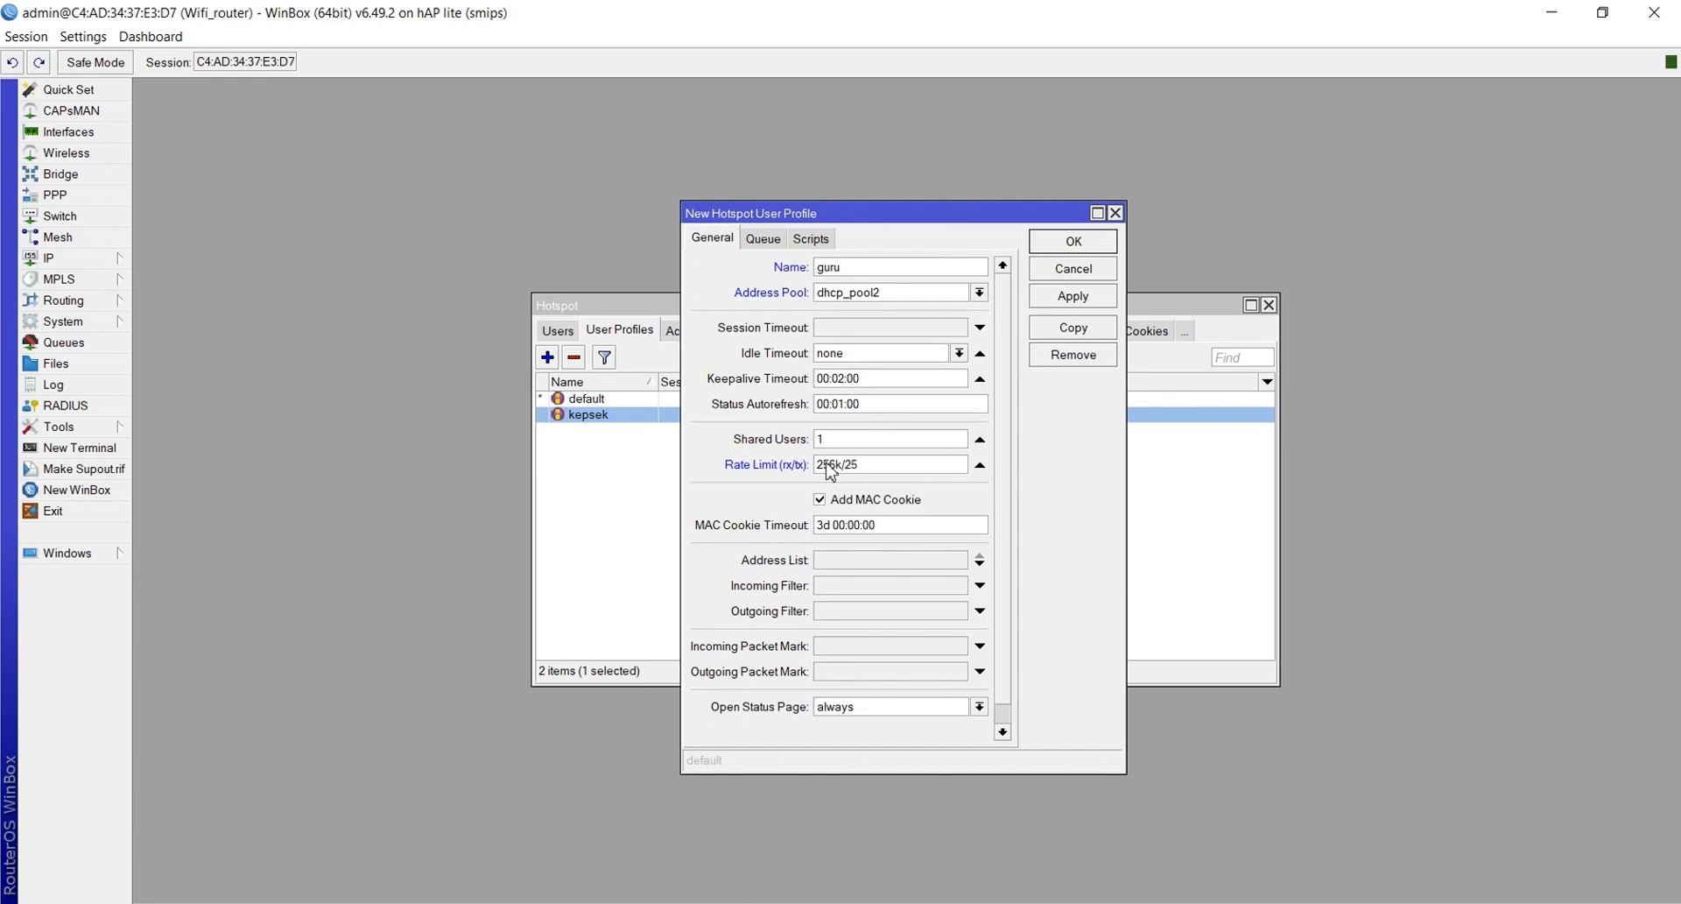
{"action": "type", "text": "6k"}
Set the guru profile's parent queue to none and save it
{"action": "left_click", "coordinate": [771, 246]}
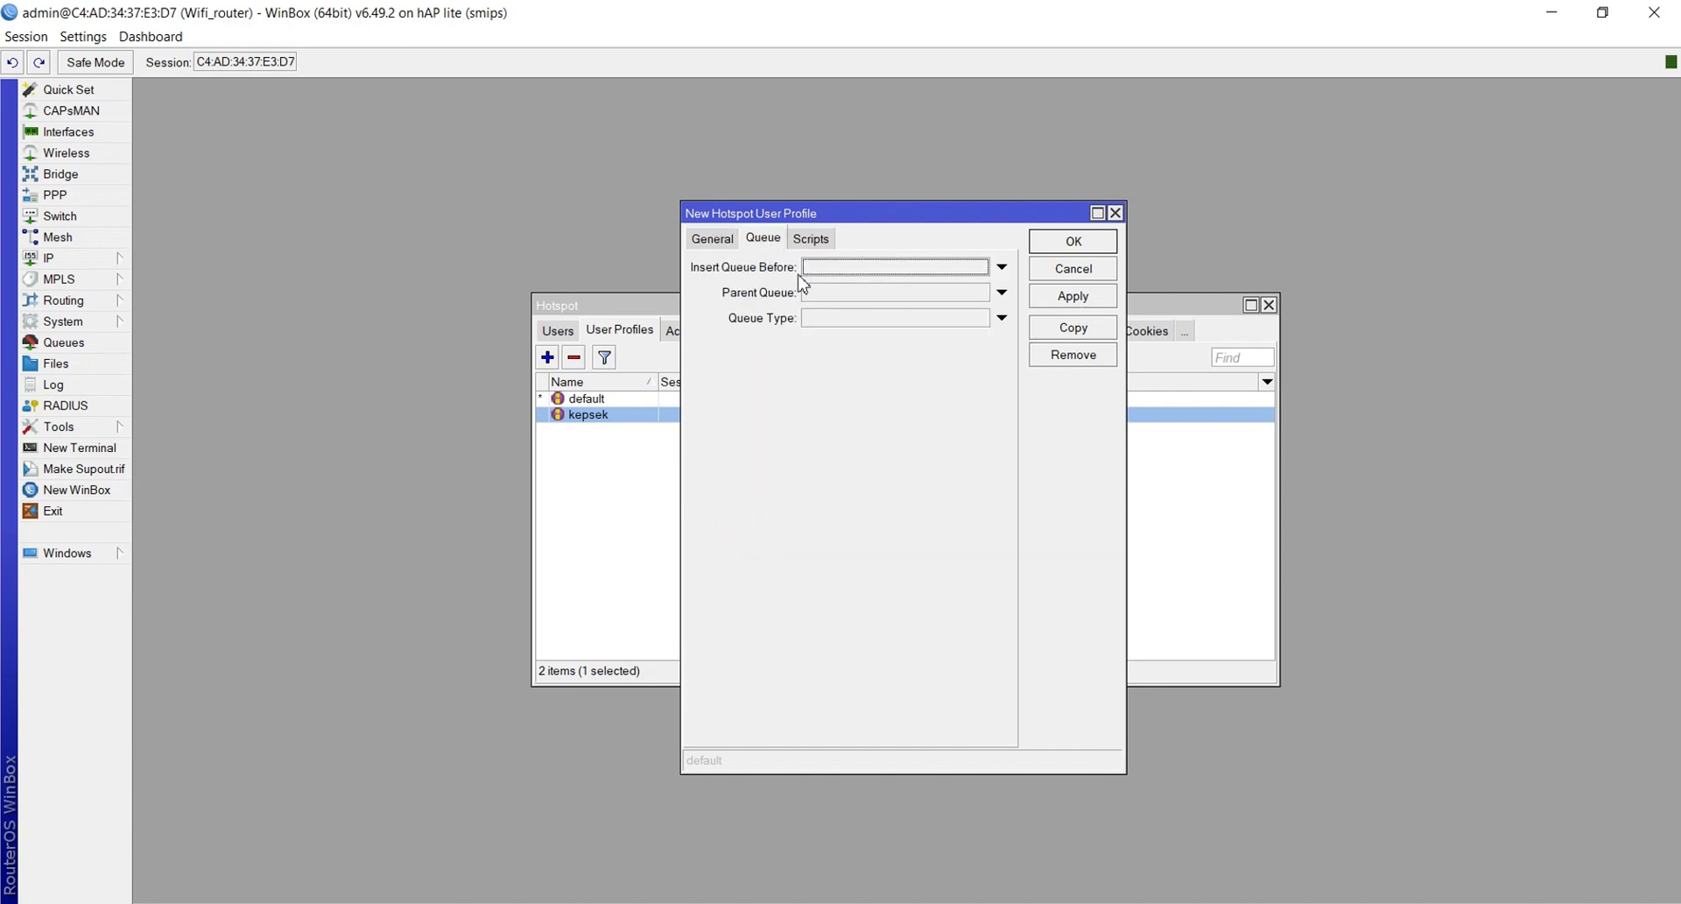
{"action": "left_click", "coordinate": [817, 296]}
{"action": "left_click", "coordinate": [1061, 295]}
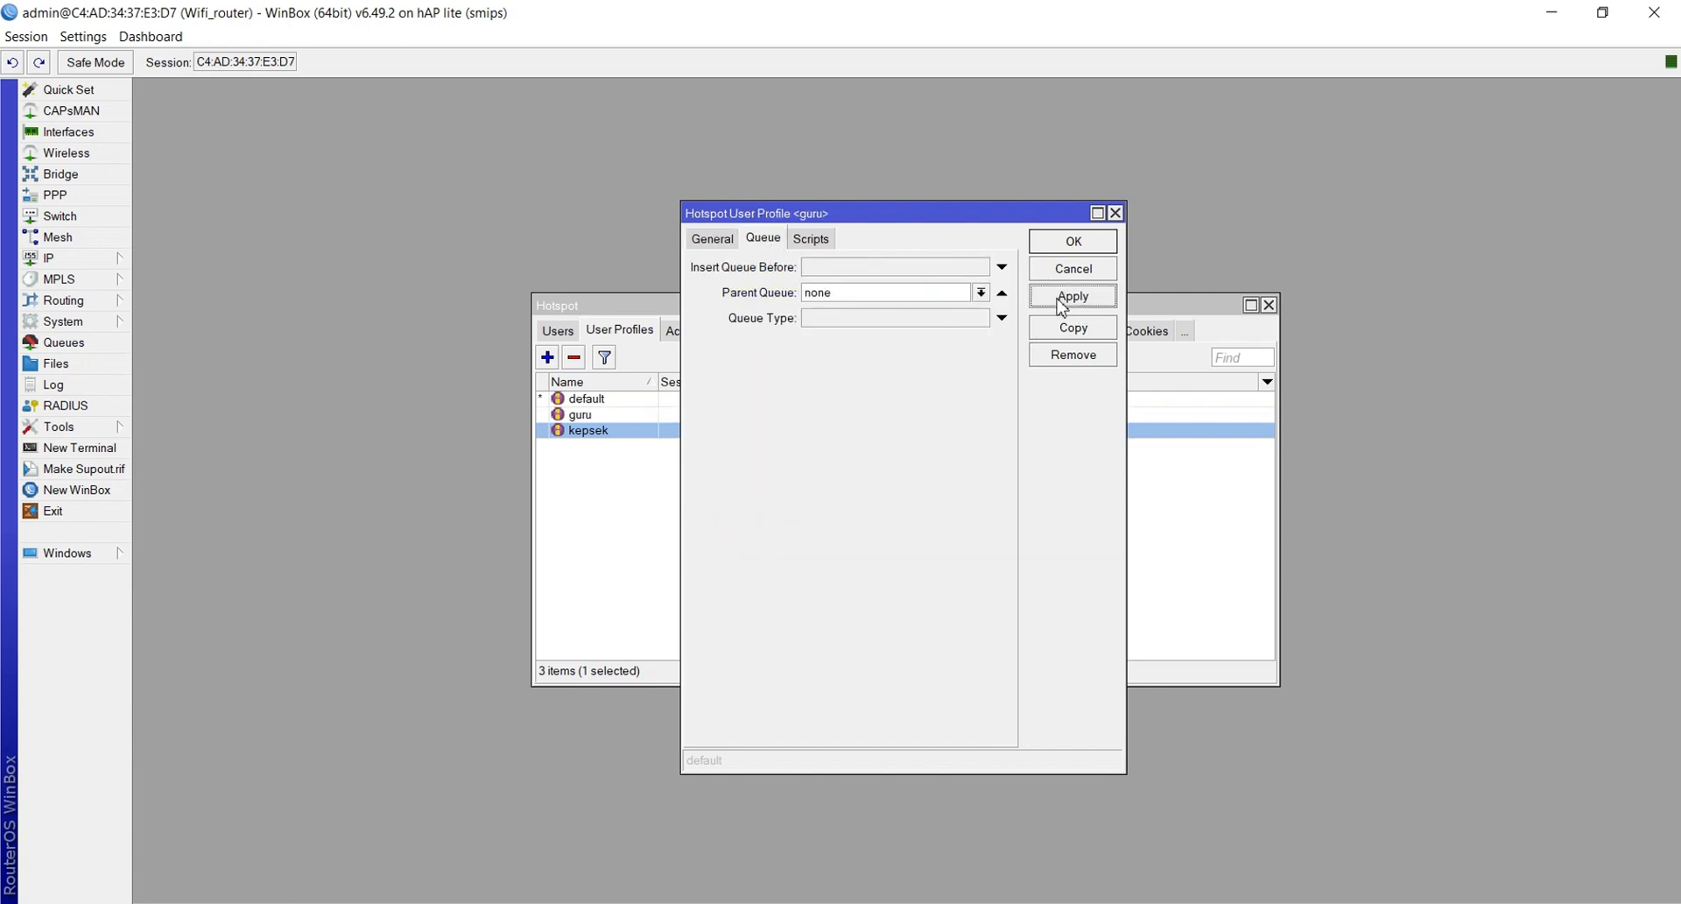
{"action": "left_click", "coordinate": [1067, 244]}
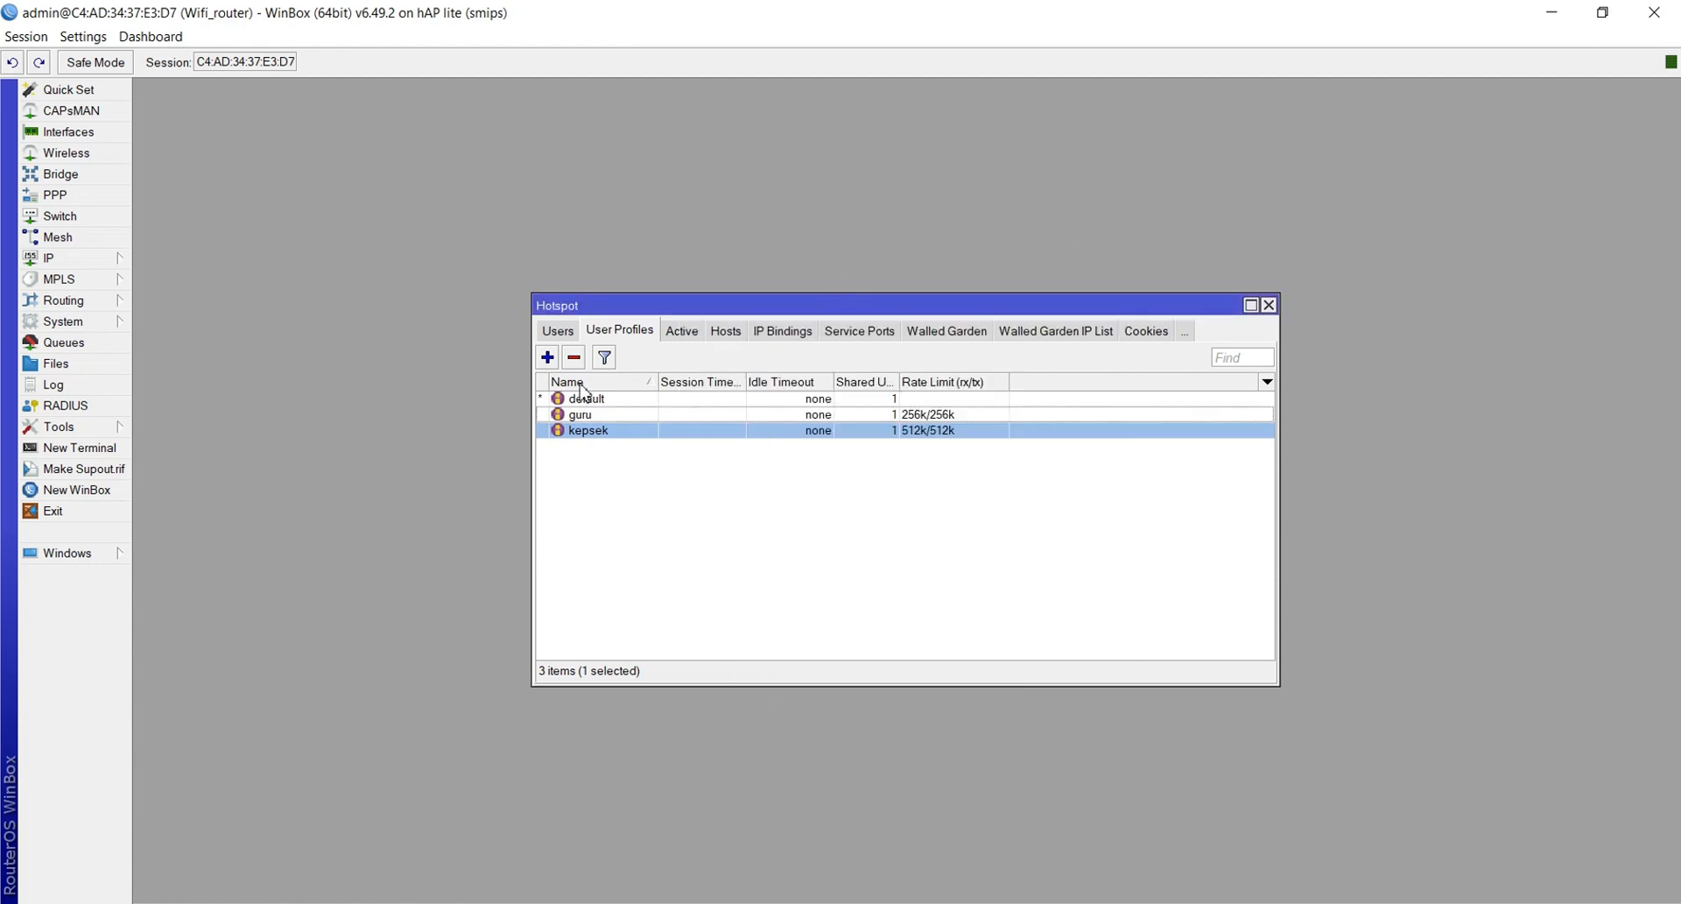
Create a new profile named siswa with address pool dhcp_pool2 and rate limit 128k/128k
{"action": "left_click", "coordinate": [547, 357]}
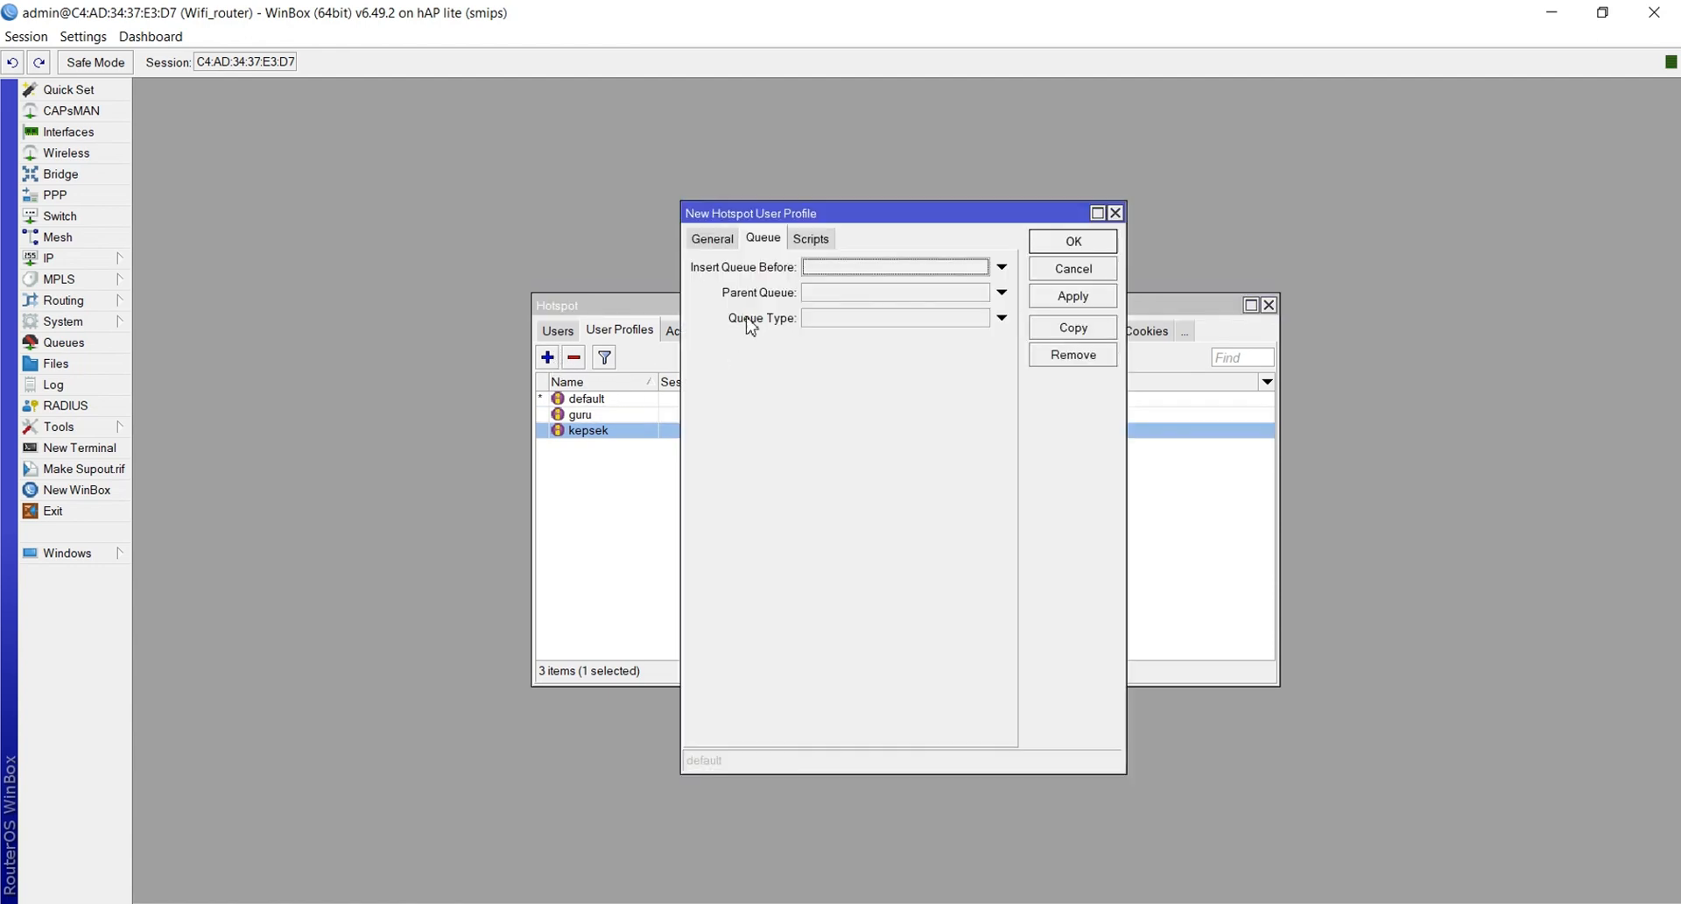
{"action": "left_click", "coordinate": [719, 240]}
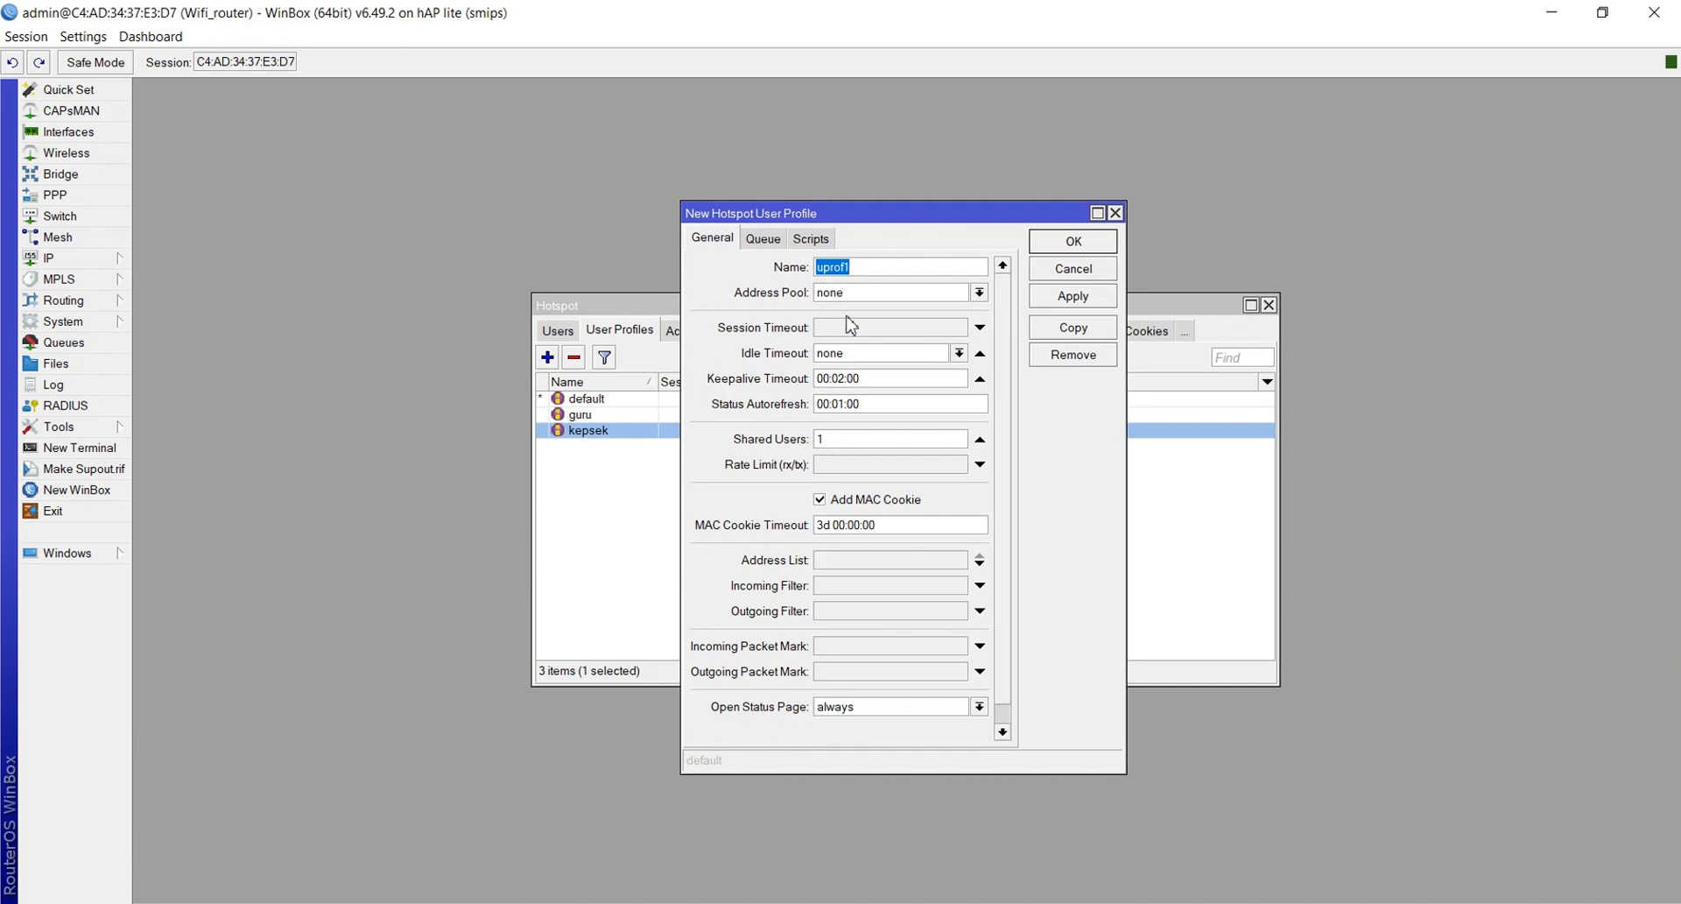
{"action": "type", "text": "siswa"}
{"action": "left_click", "coordinate": [872, 294]}
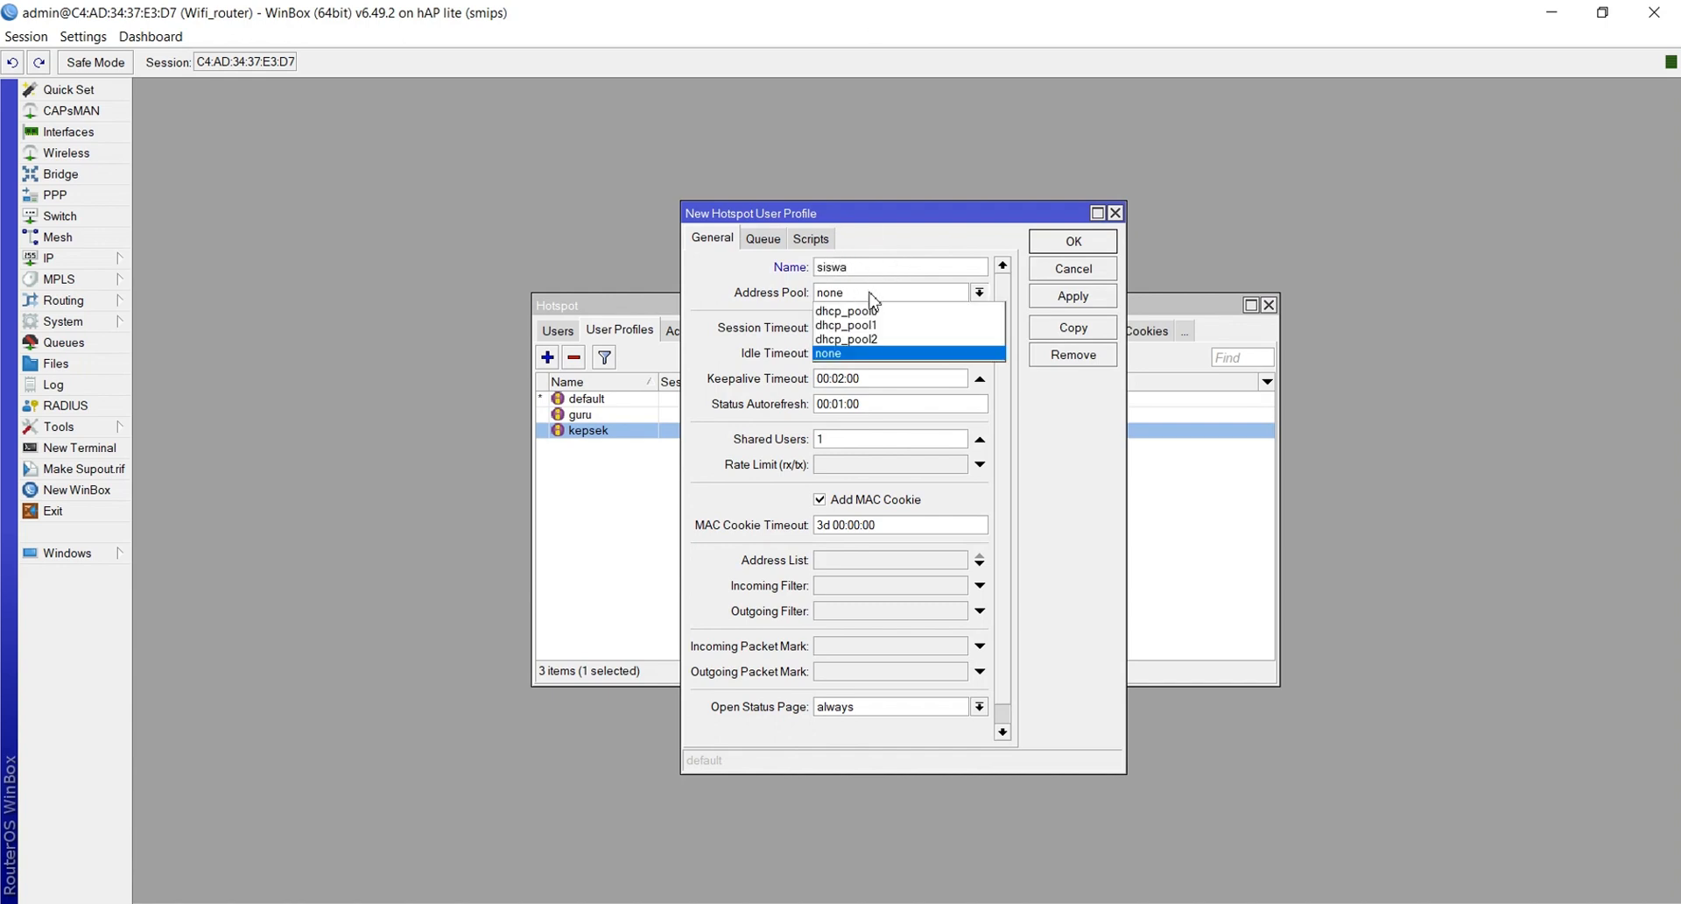
{"action": "left_click", "coordinate": [862, 353]}
{"action": "left_click", "coordinate": [826, 296]}
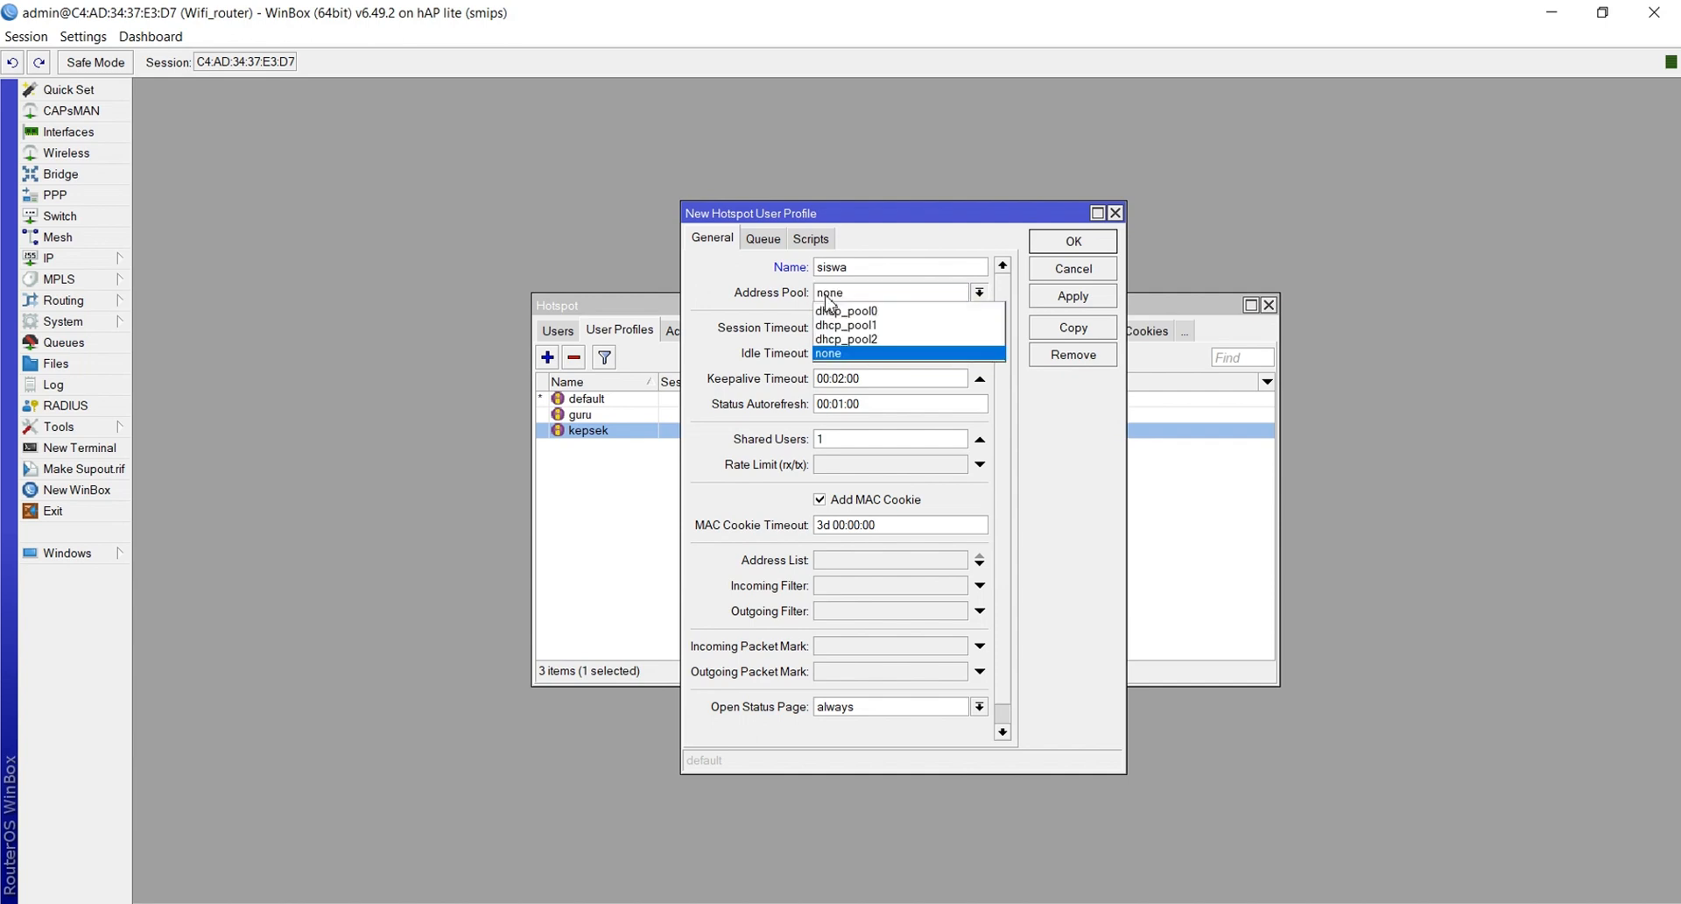
{"action": "left_click", "coordinate": [845, 338]}
{"action": "left_click", "coordinate": [847, 468]}
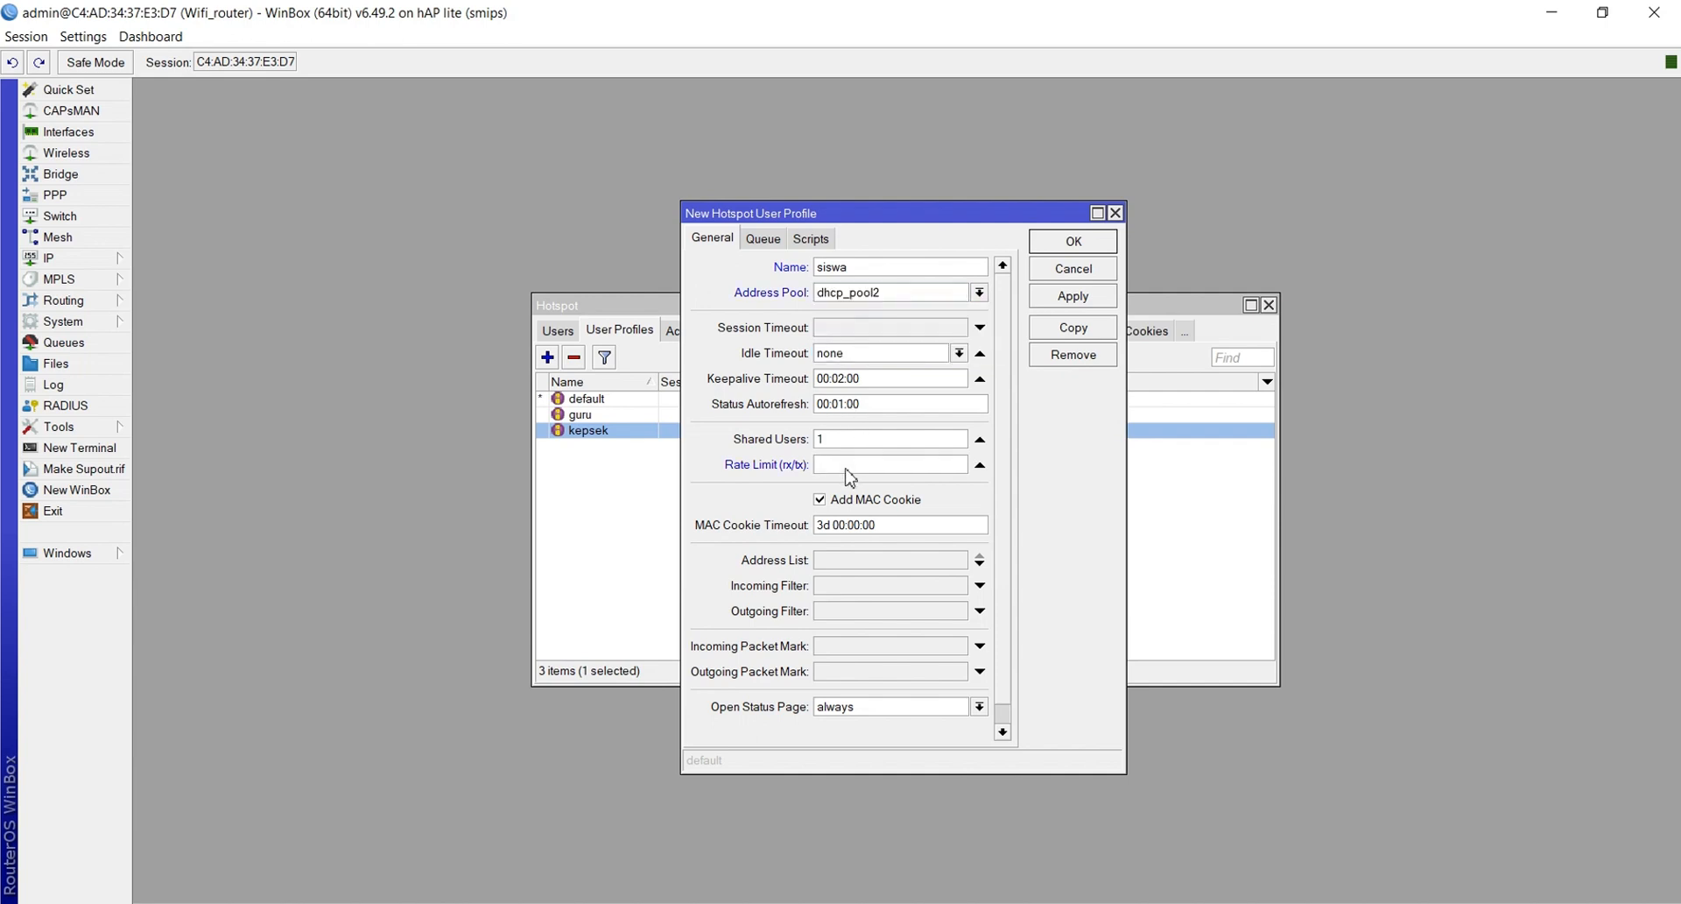
{"action": "type", "text": "128k/128k"}
Set the siswa profile's parent queue to none and save it
{"action": "left_click", "coordinate": [762, 240]}
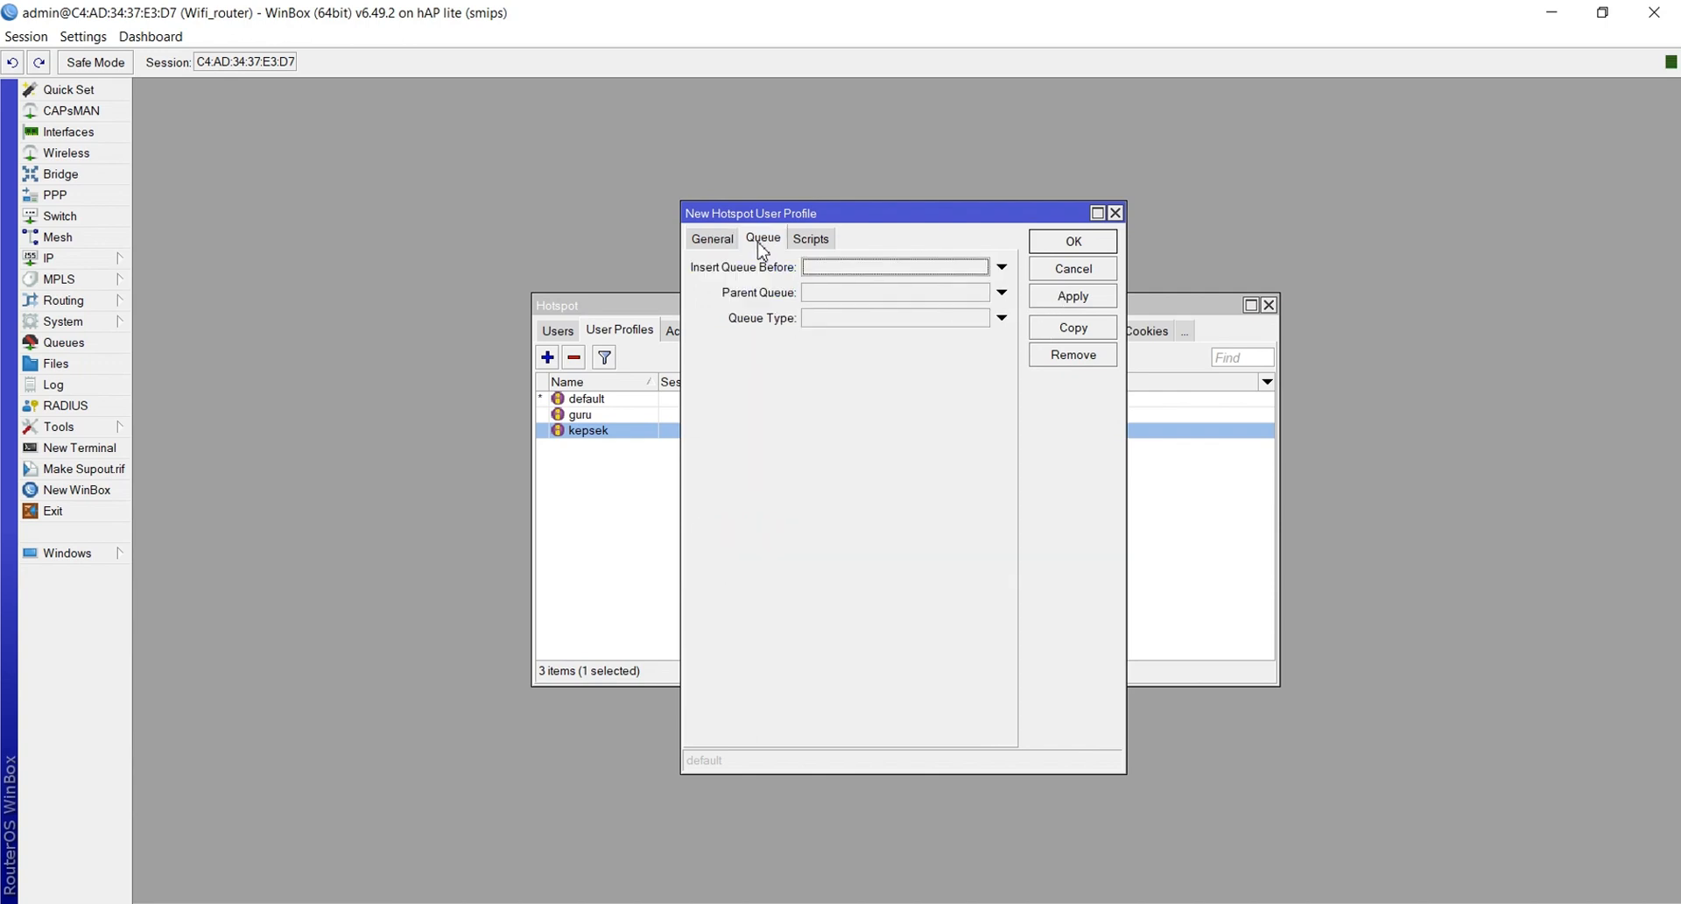
{"action": "left_click", "coordinate": [825, 293]}
{"action": "left_click", "coordinate": [1052, 298]}
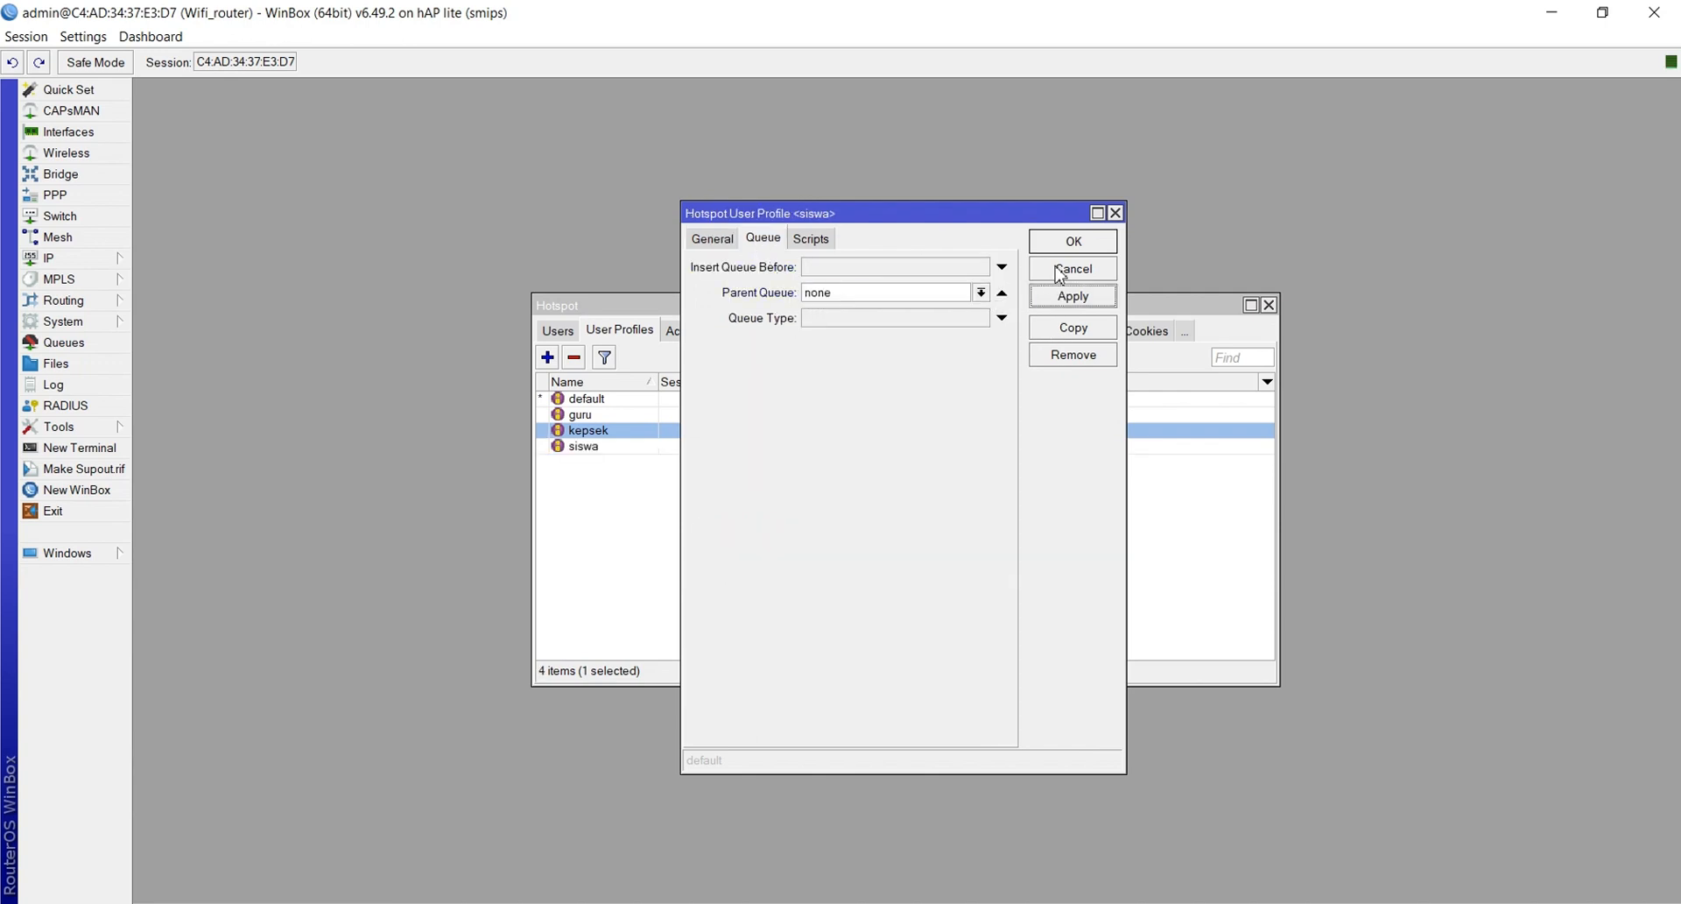
{"action": "left_click", "coordinate": [1077, 245]}
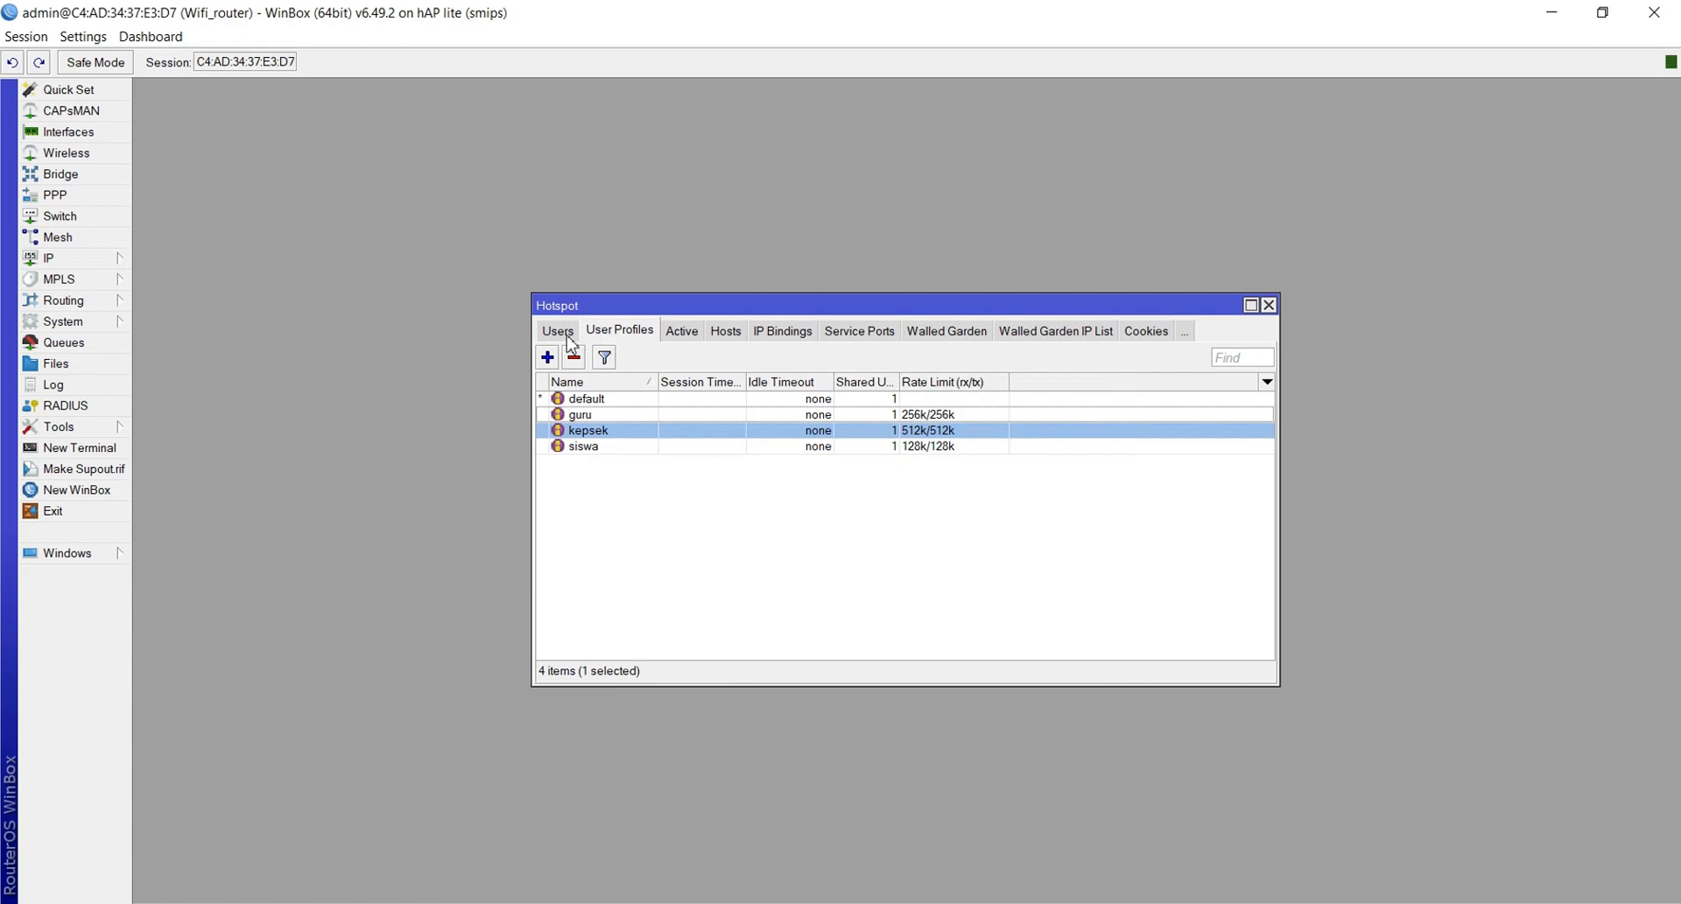
Create a new profile named admin with address pool dhcp_pool2 and a 5M/5M rate limit
{"action": "left_click", "coordinate": [547, 356]}
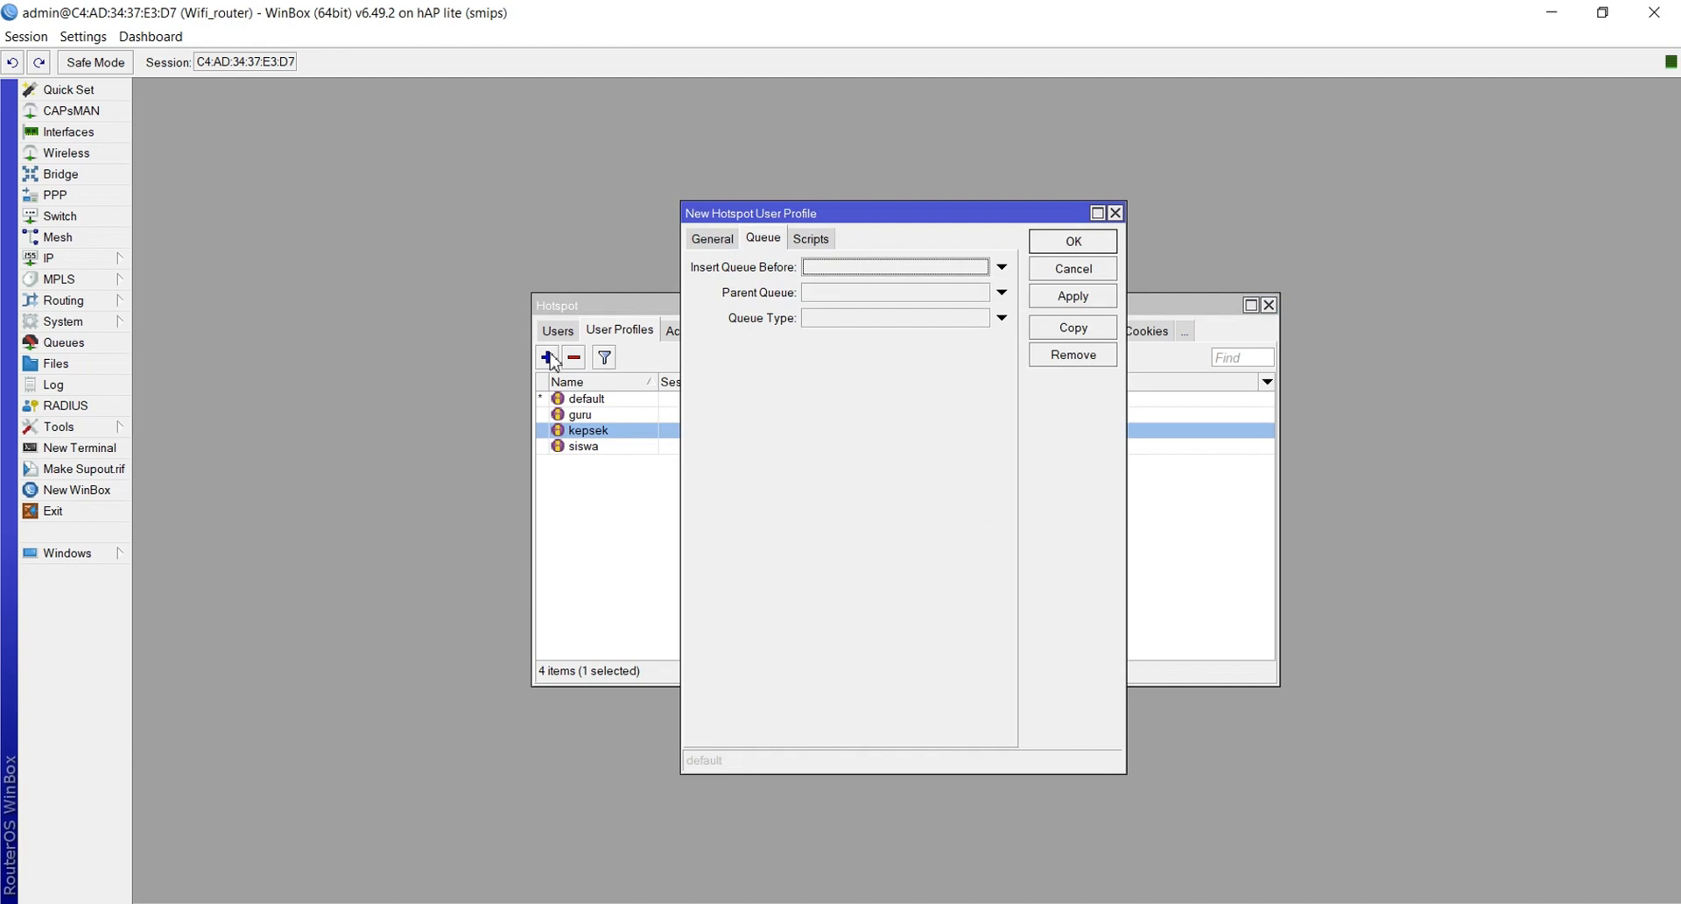
{"action": "left_click", "coordinate": [713, 239]}
{"action": "type", "text": "admin"}
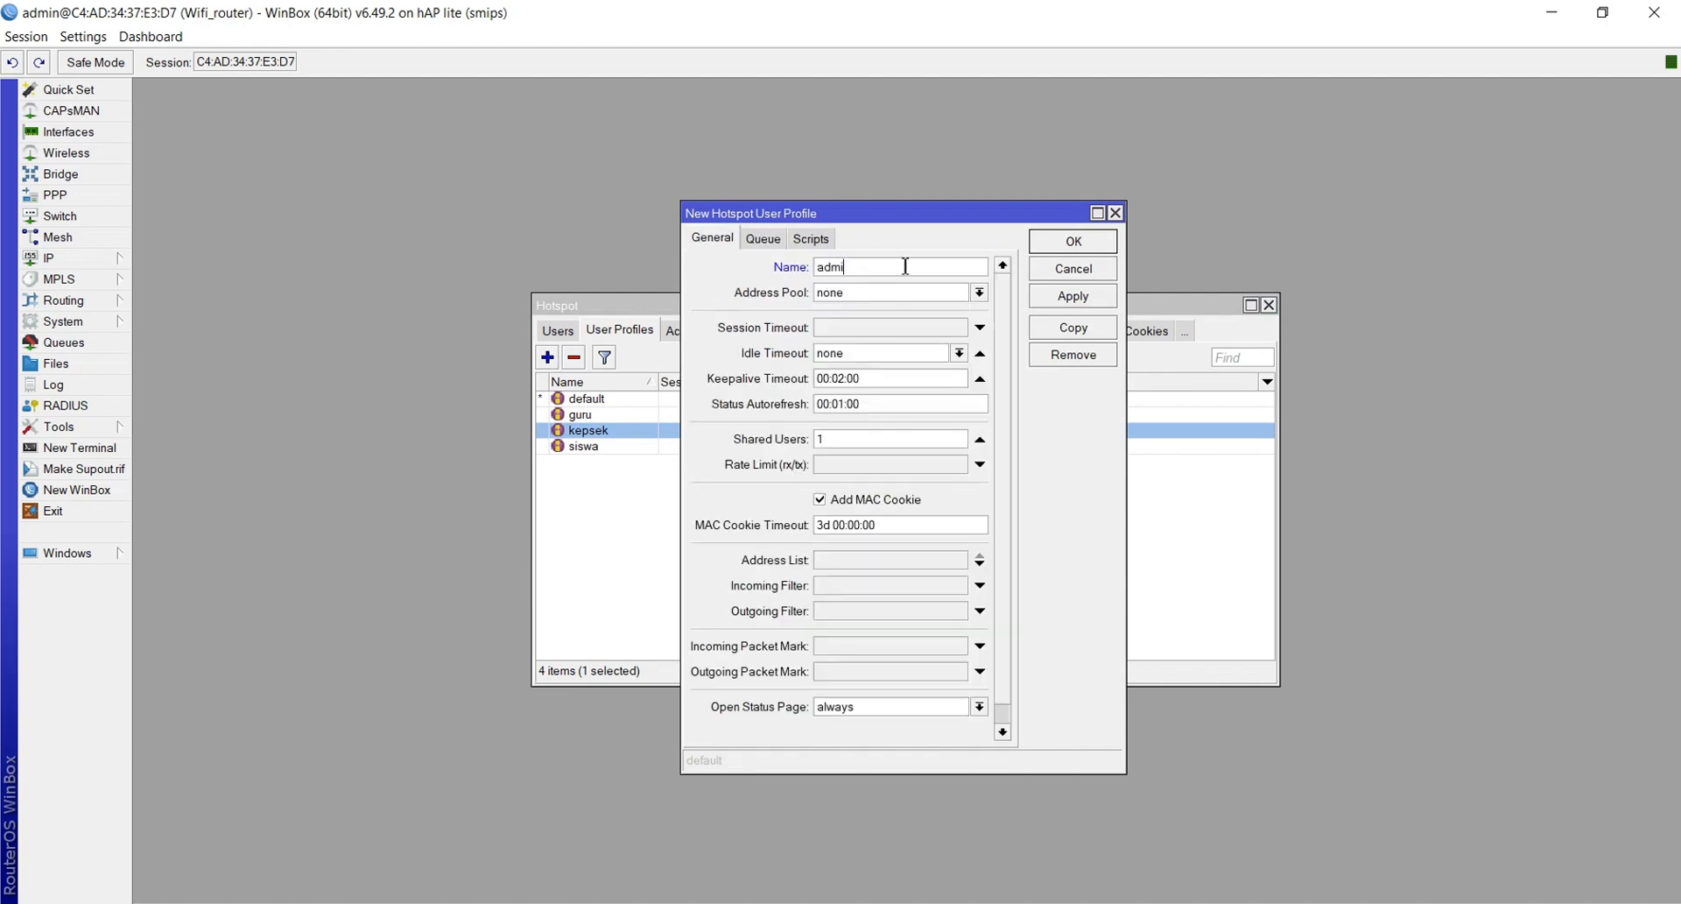
{"action": "left_click", "coordinate": [866, 298]}
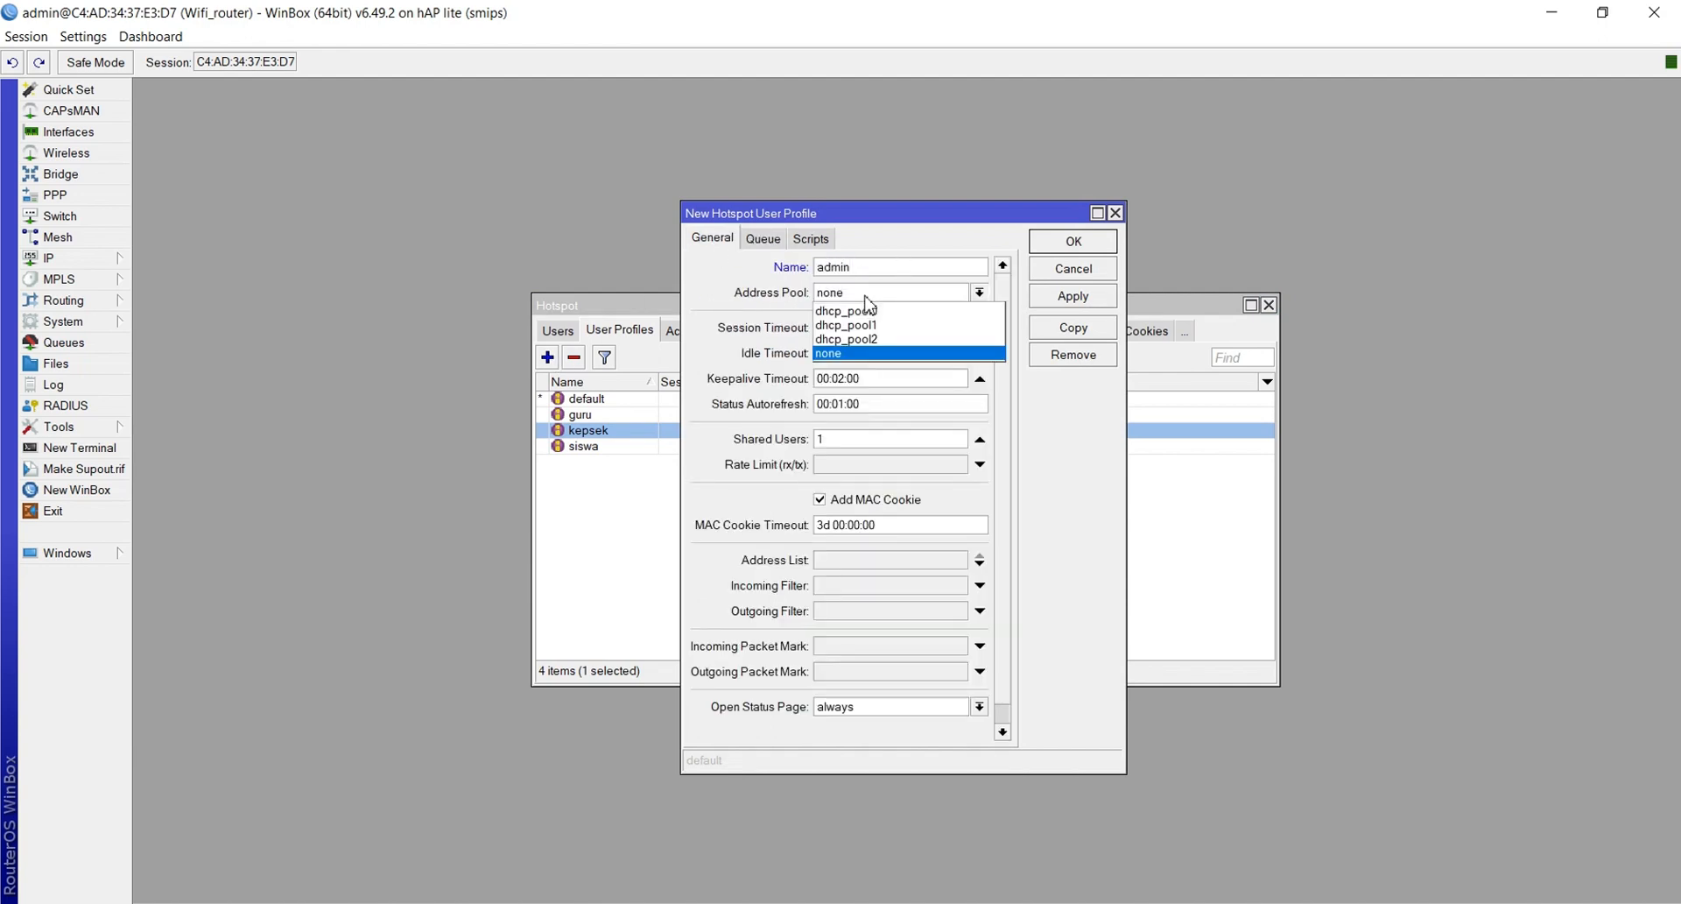
{"action": "left_click", "coordinate": [861, 338]}
{"action": "left_click", "coordinate": [856, 475]}
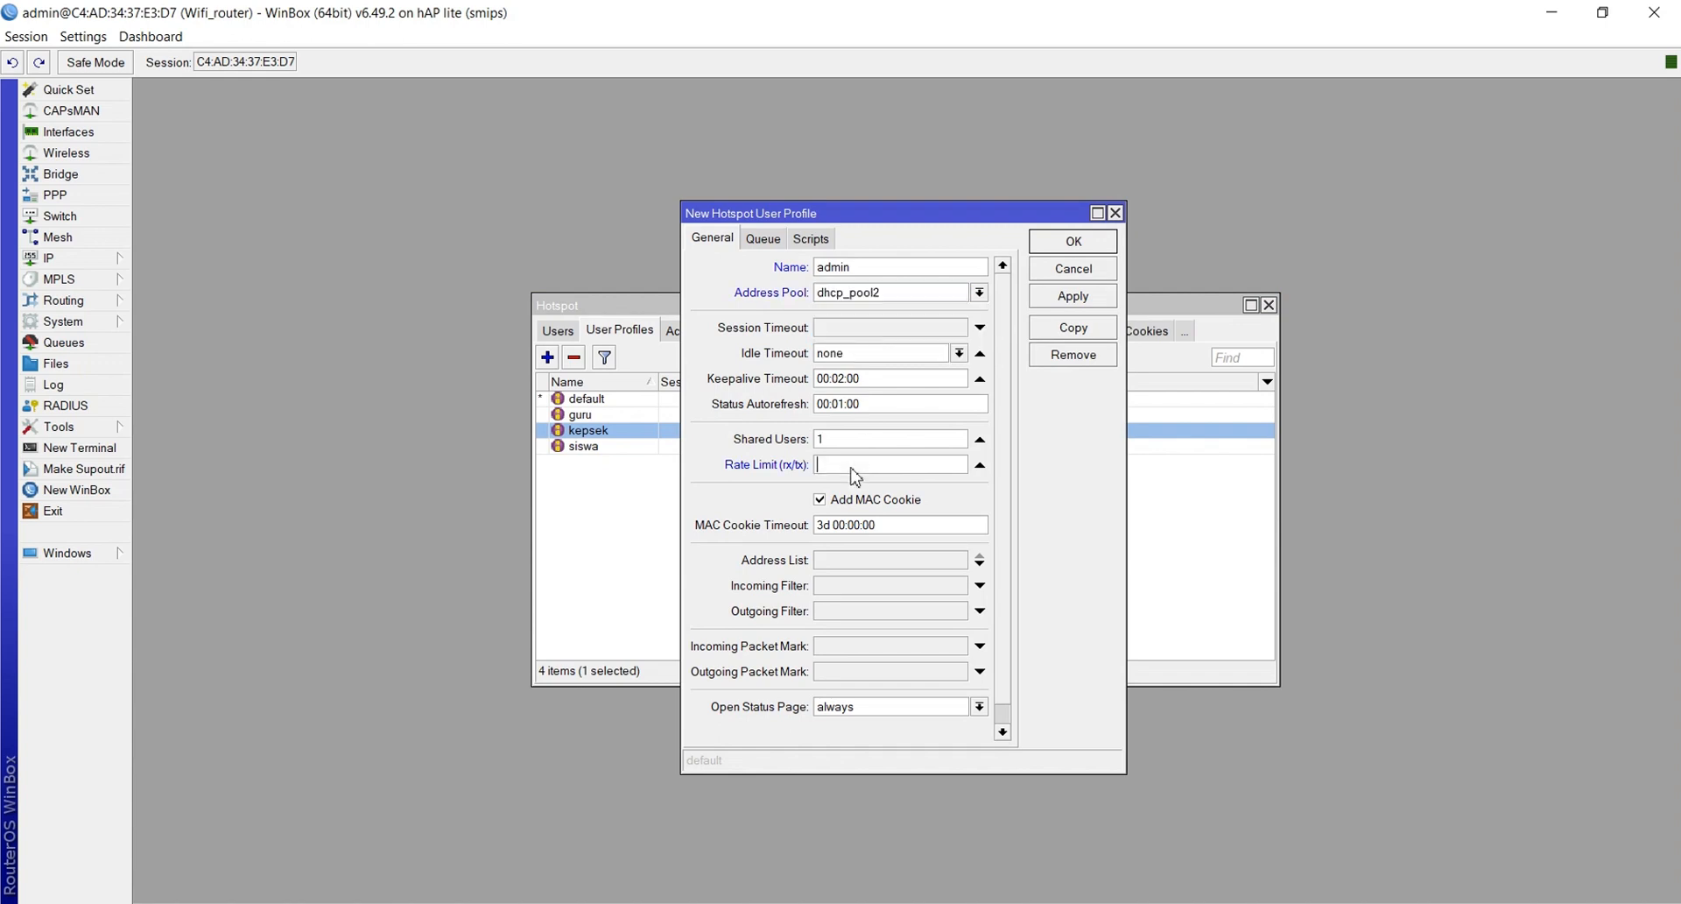
{"action": "type", "text": "5M/5M"}
Set the admin profile's parent queue to none, save it, and begin another new profile
{"action": "left_click", "coordinate": [751, 239]}
{"action": "left_click", "coordinate": [825, 295]}
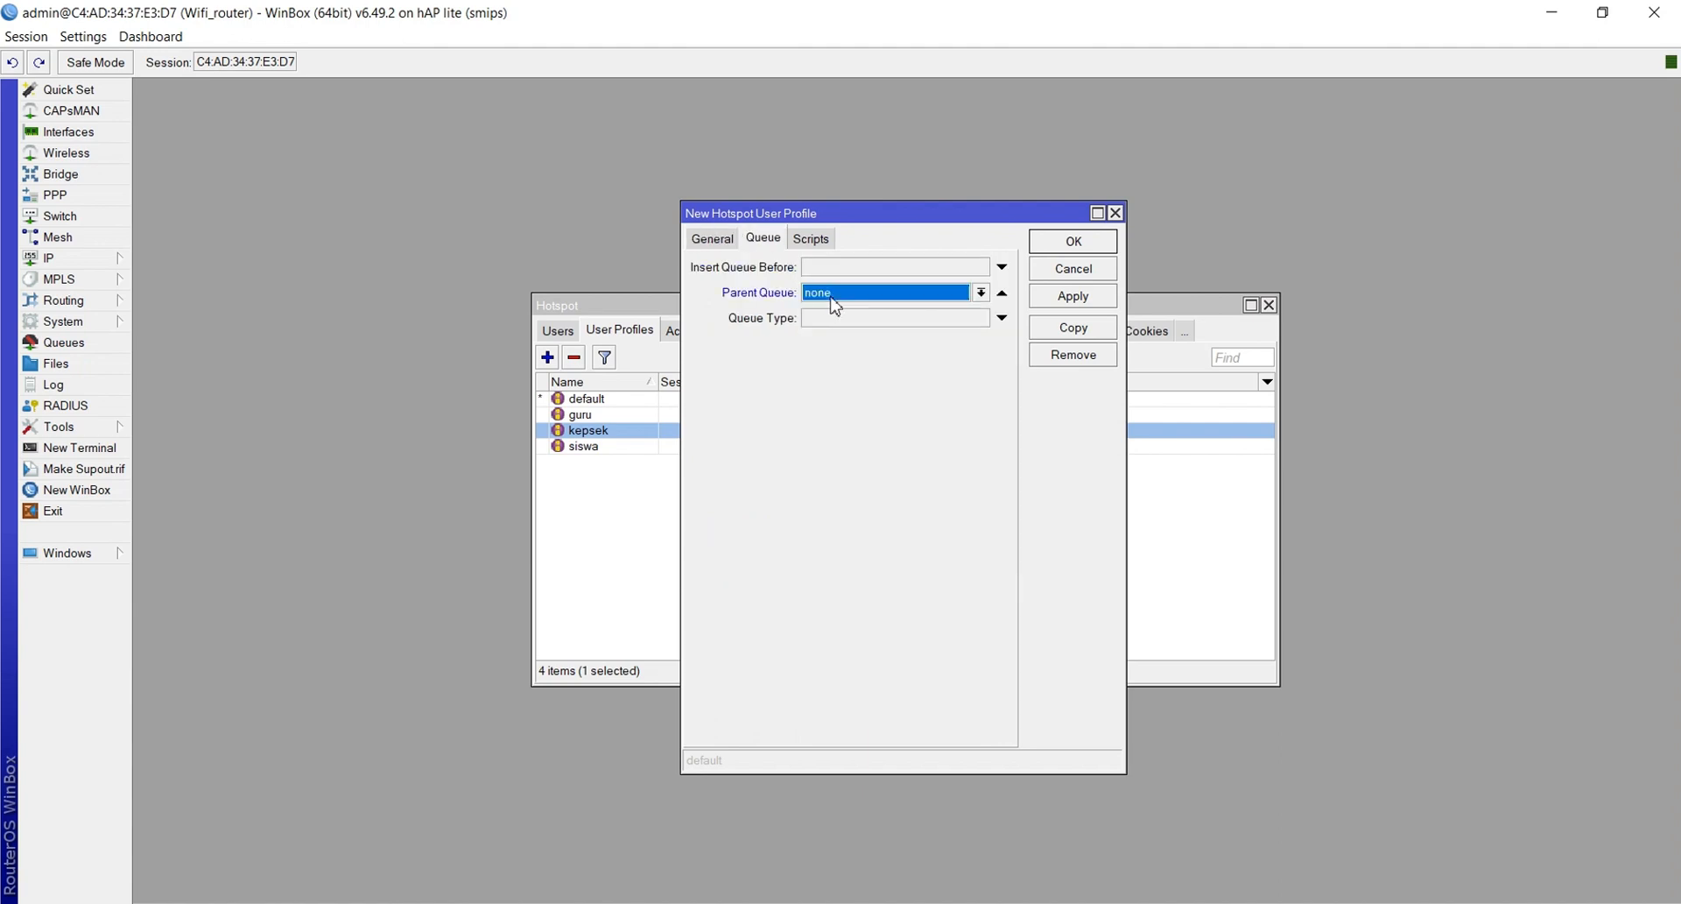
{"action": "left_click", "coordinate": [1045, 298]}
{"action": "left_click", "coordinate": [1074, 242]}
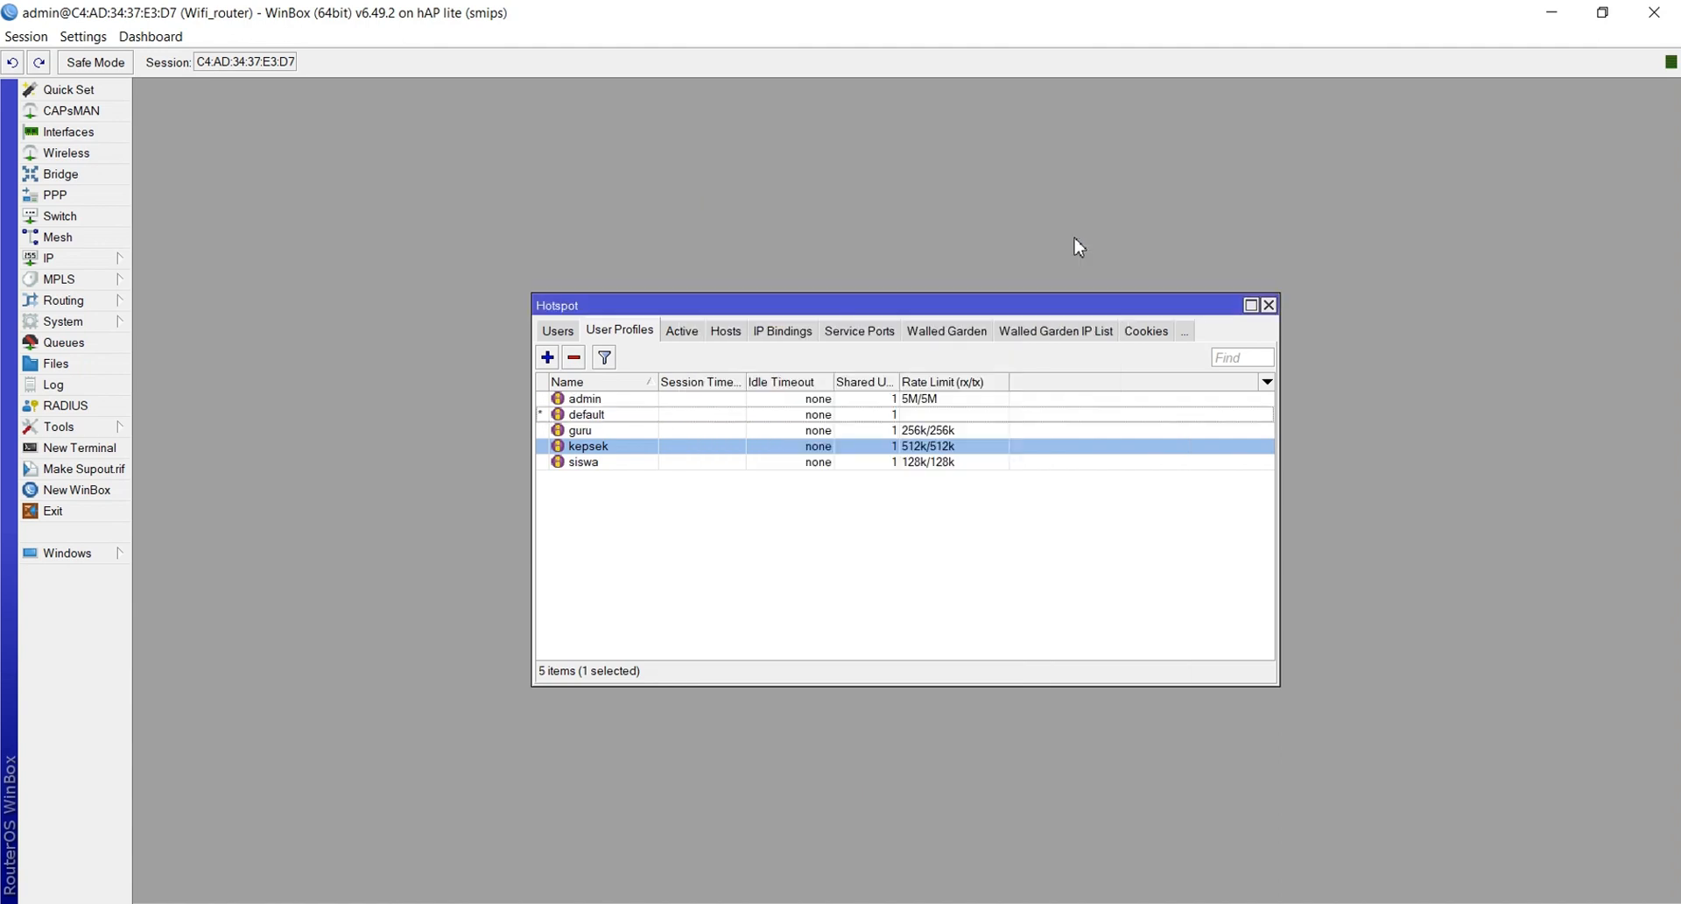
{"action": "left_click", "coordinate": [549, 357]}
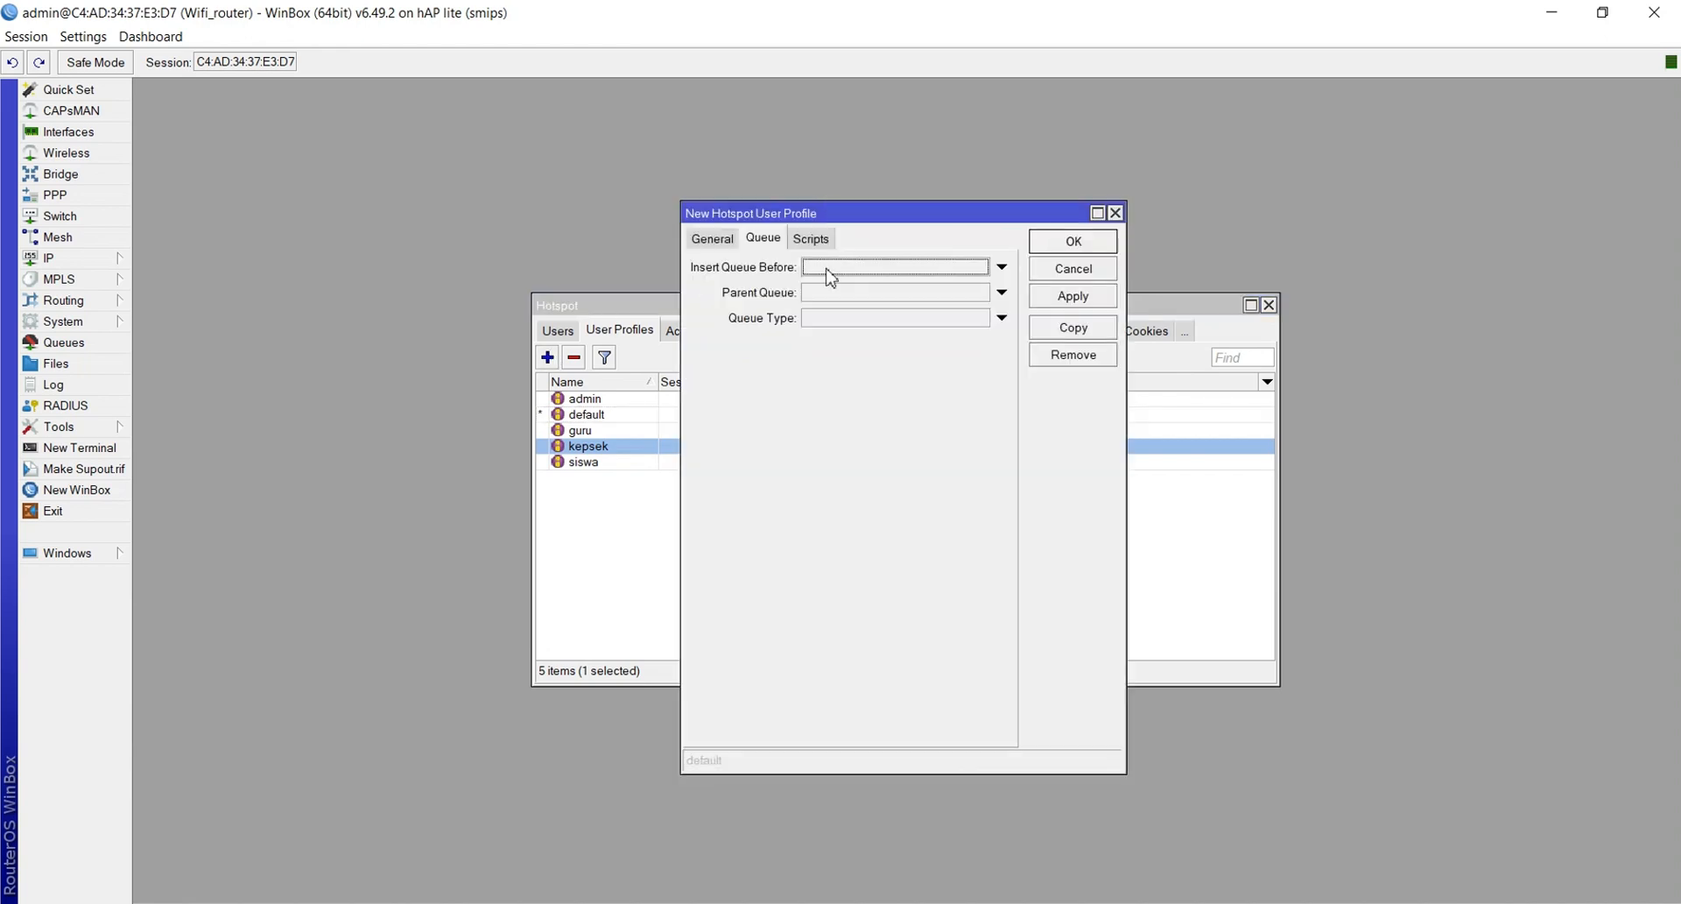
Name the new profile penguji in lowercase, with address pool dhcp_pool2 and a 2M/2M rate limit
{"action": "left_click", "coordinate": [716, 242]}
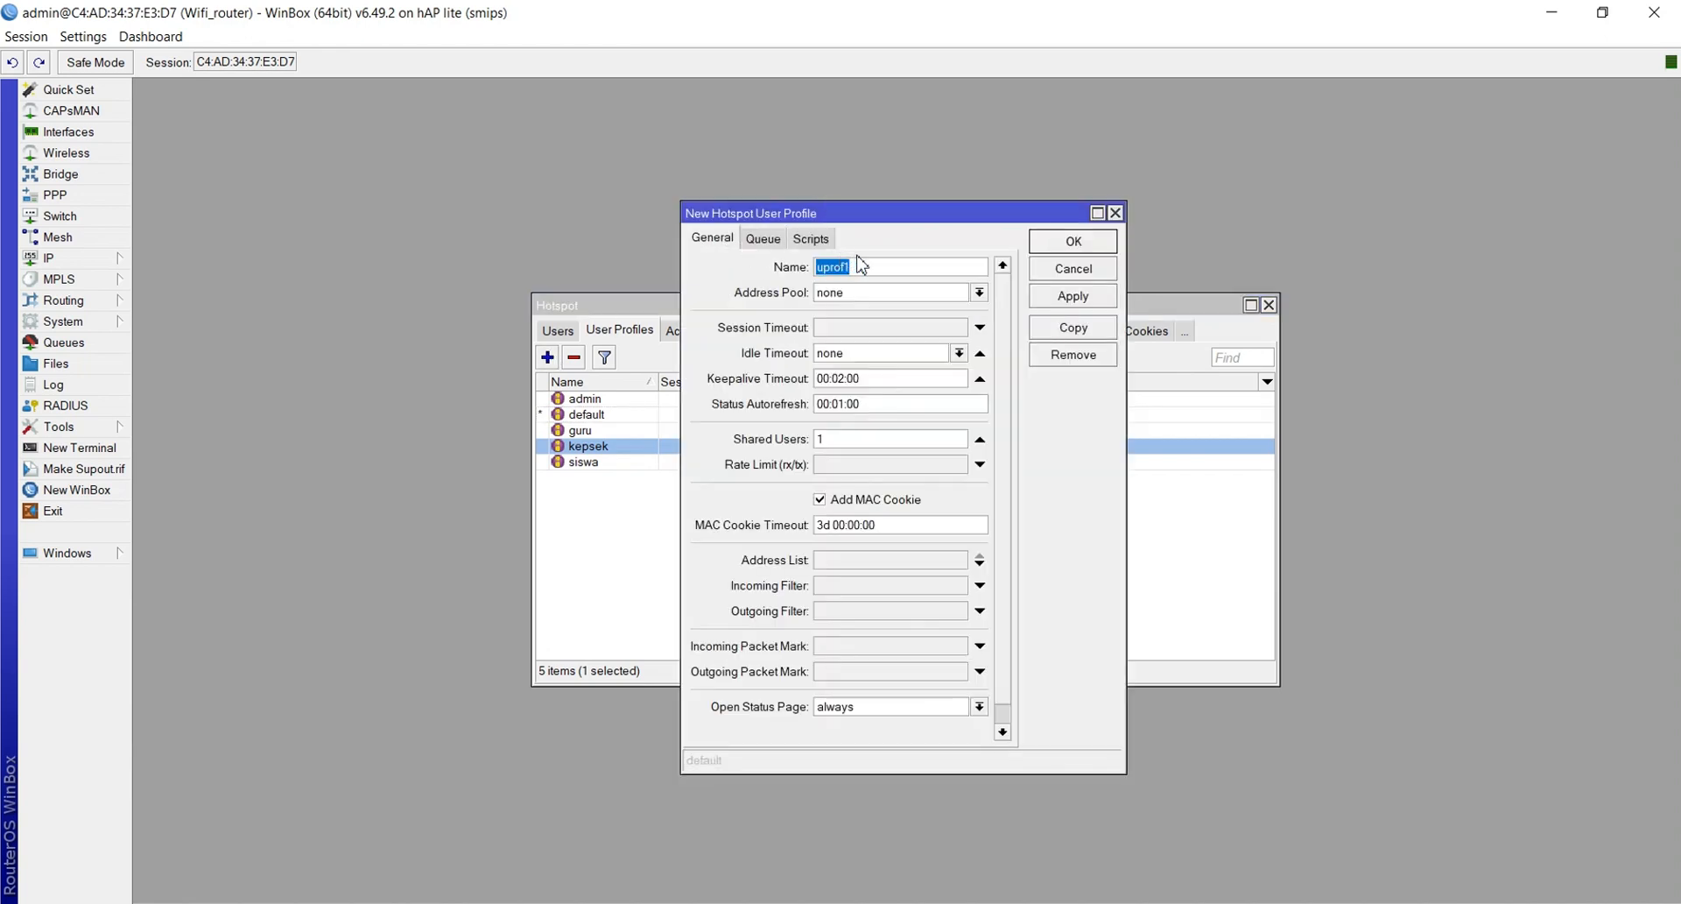
{"action": "key", "text": "BackSpace"}
{"action": "type", "text": "PENGUJI"}
{"action": "key", "text": "BackSpace"}
{"action": "key", "text": "BackSpace"}
{"action": "key", "text": "BackSpace"}
{"action": "key", "text": "BackSpace"}
{"action": "key", "text": "BackSpace"}
{"action": "key", "text": "BackSpace"}
{"action": "key", "text": "BackSpace"}
{"action": "type", "text": "penguji"}
{"action": "left_click", "coordinate": [863, 294]}
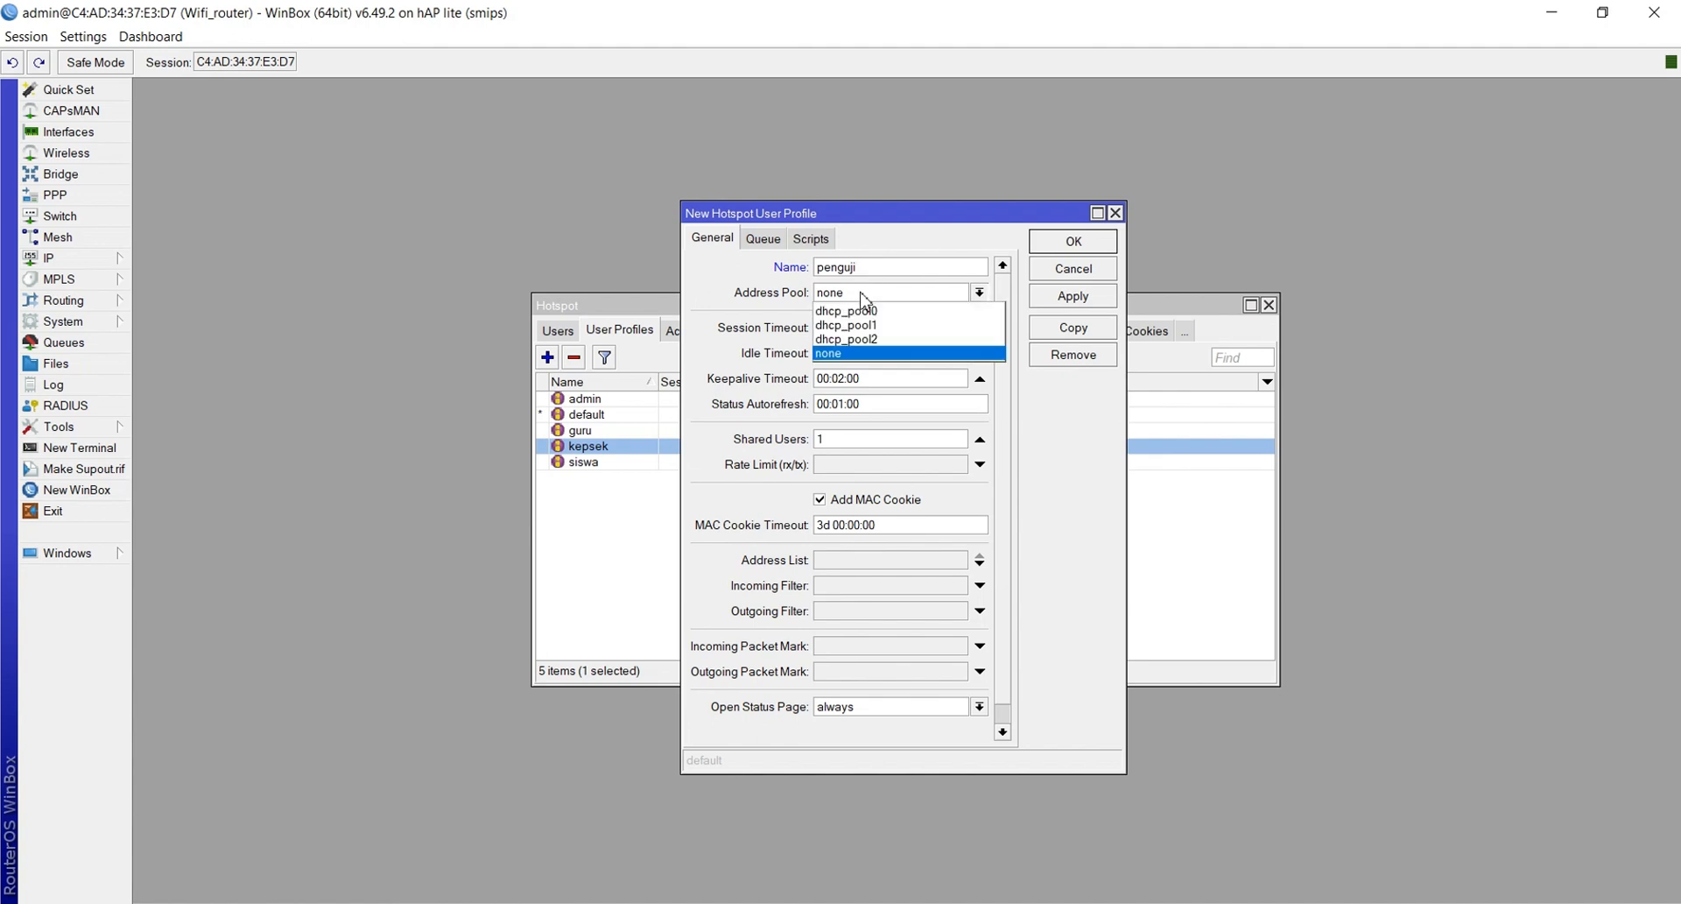
{"action": "left_click", "coordinate": [858, 338]}
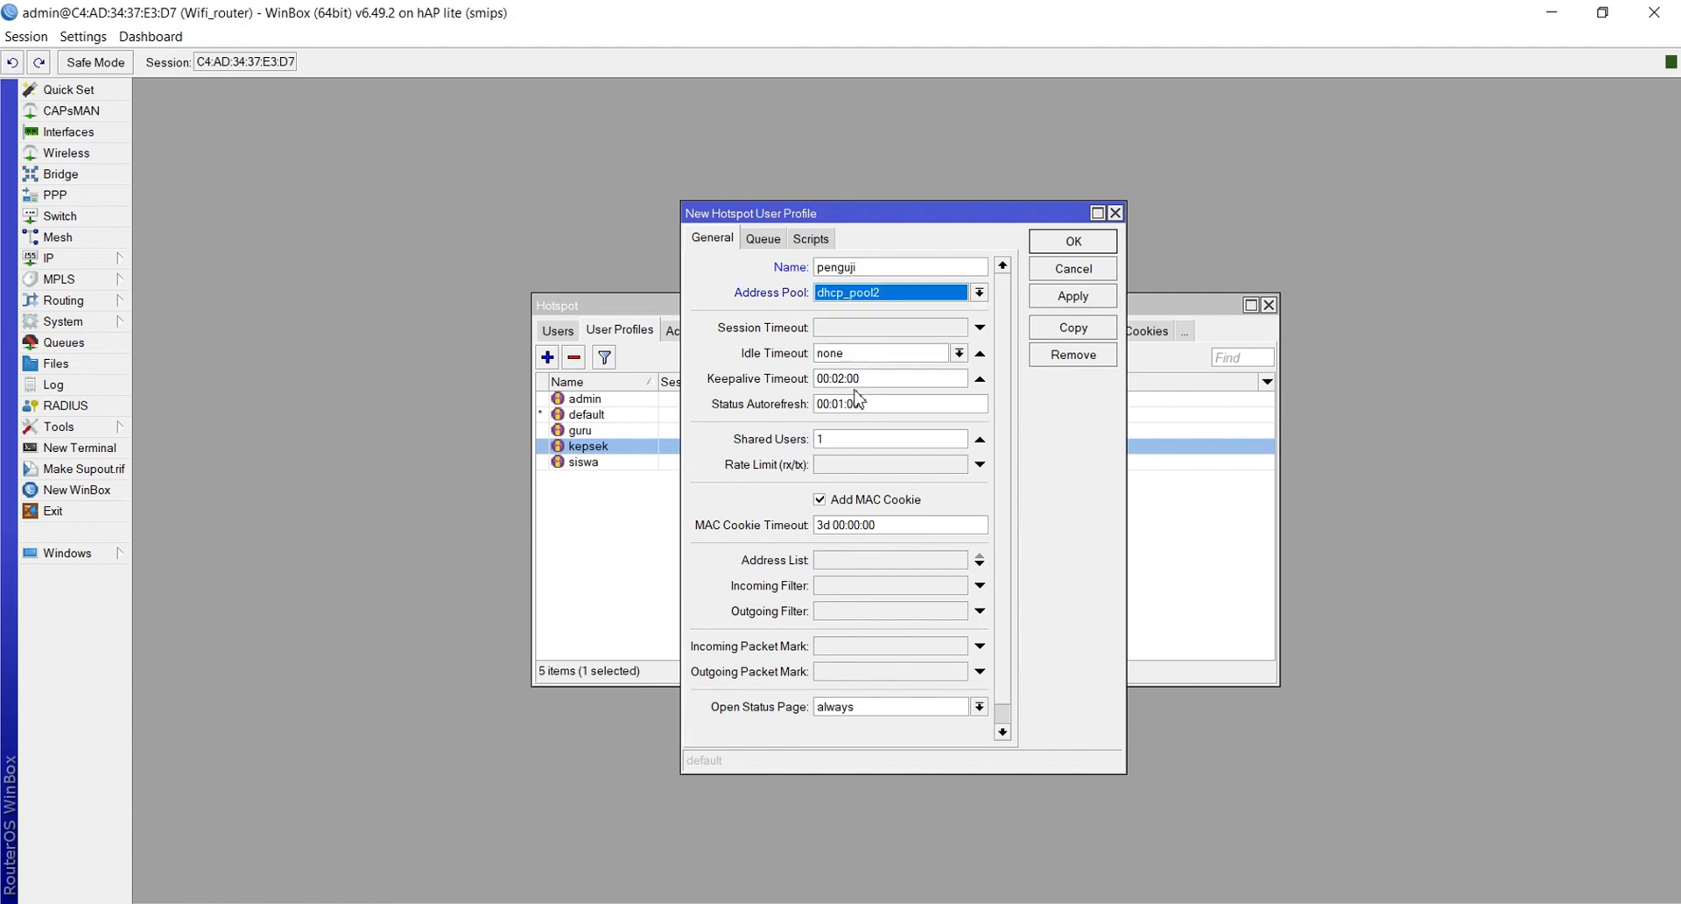
{"action": "left_click", "coordinate": [849, 469]}
{"action": "type", "text": "2M"}
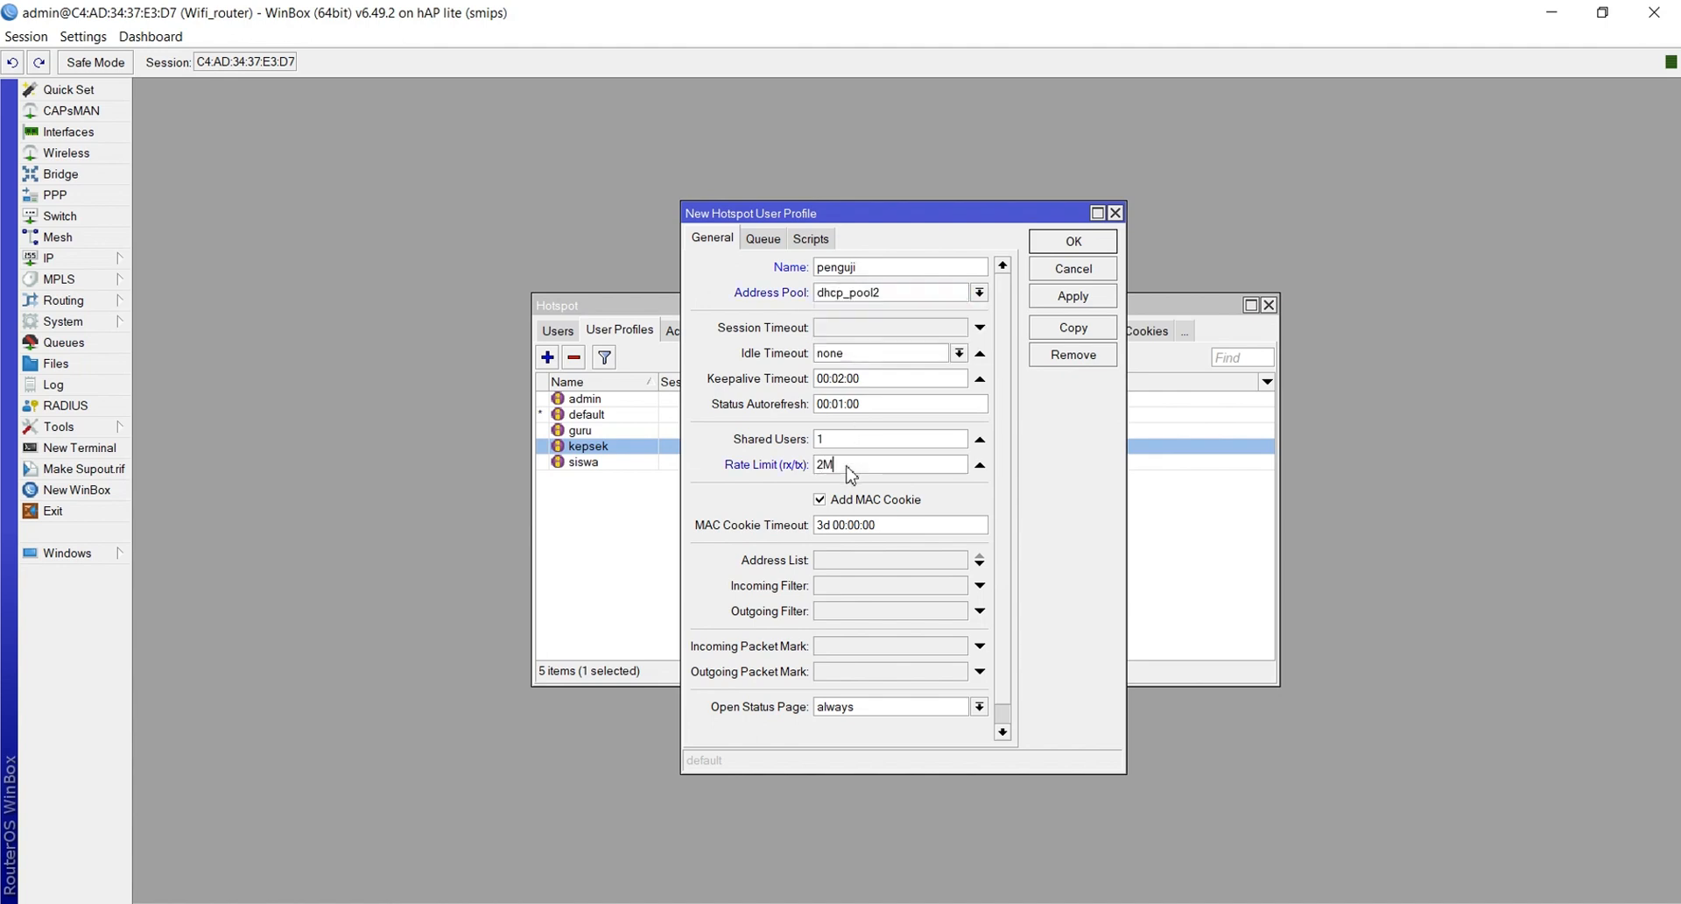
{"action": "type", "text": "/2M"}
Set penguji's parent queue to none, save it, and deselect kepsek in the list
{"action": "left_click", "coordinate": [765, 247]}
{"action": "left_click", "coordinate": [823, 292]}
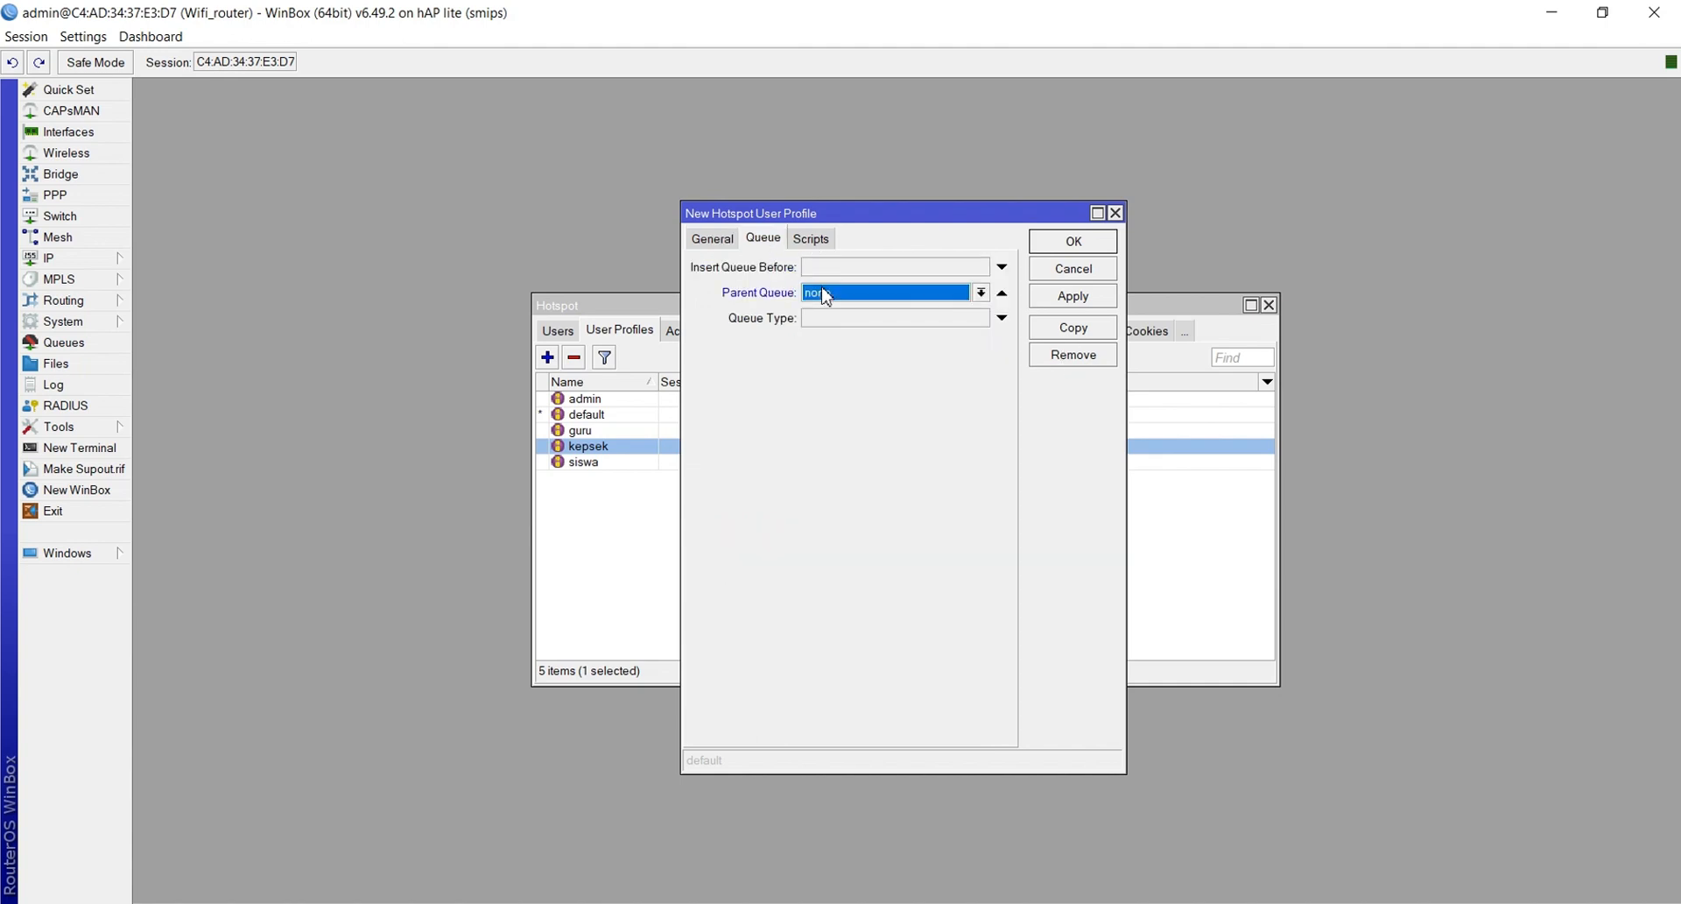
{"action": "left_click", "coordinate": [1066, 297]}
{"action": "left_click", "coordinate": [1061, 246]}
{"action": "left_click", "coordinate": [910, 272]}
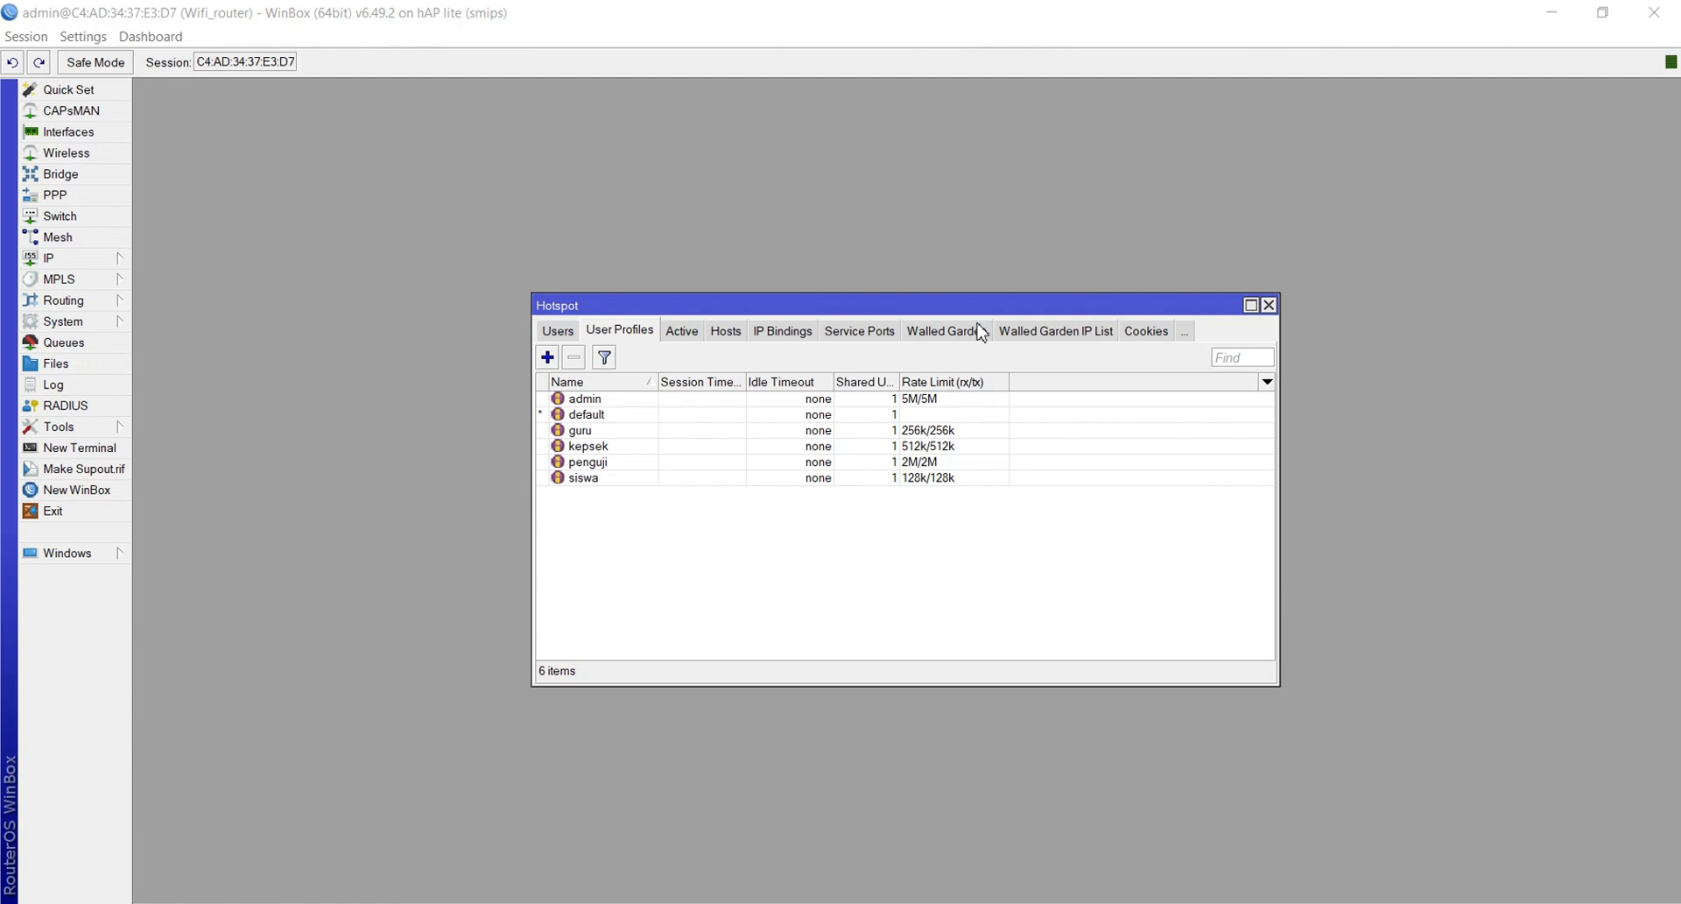
Bind the existing admin hotspot user to server hotspot1 instead of all
{"action": "left_click", "coordinate": [560, 336]}
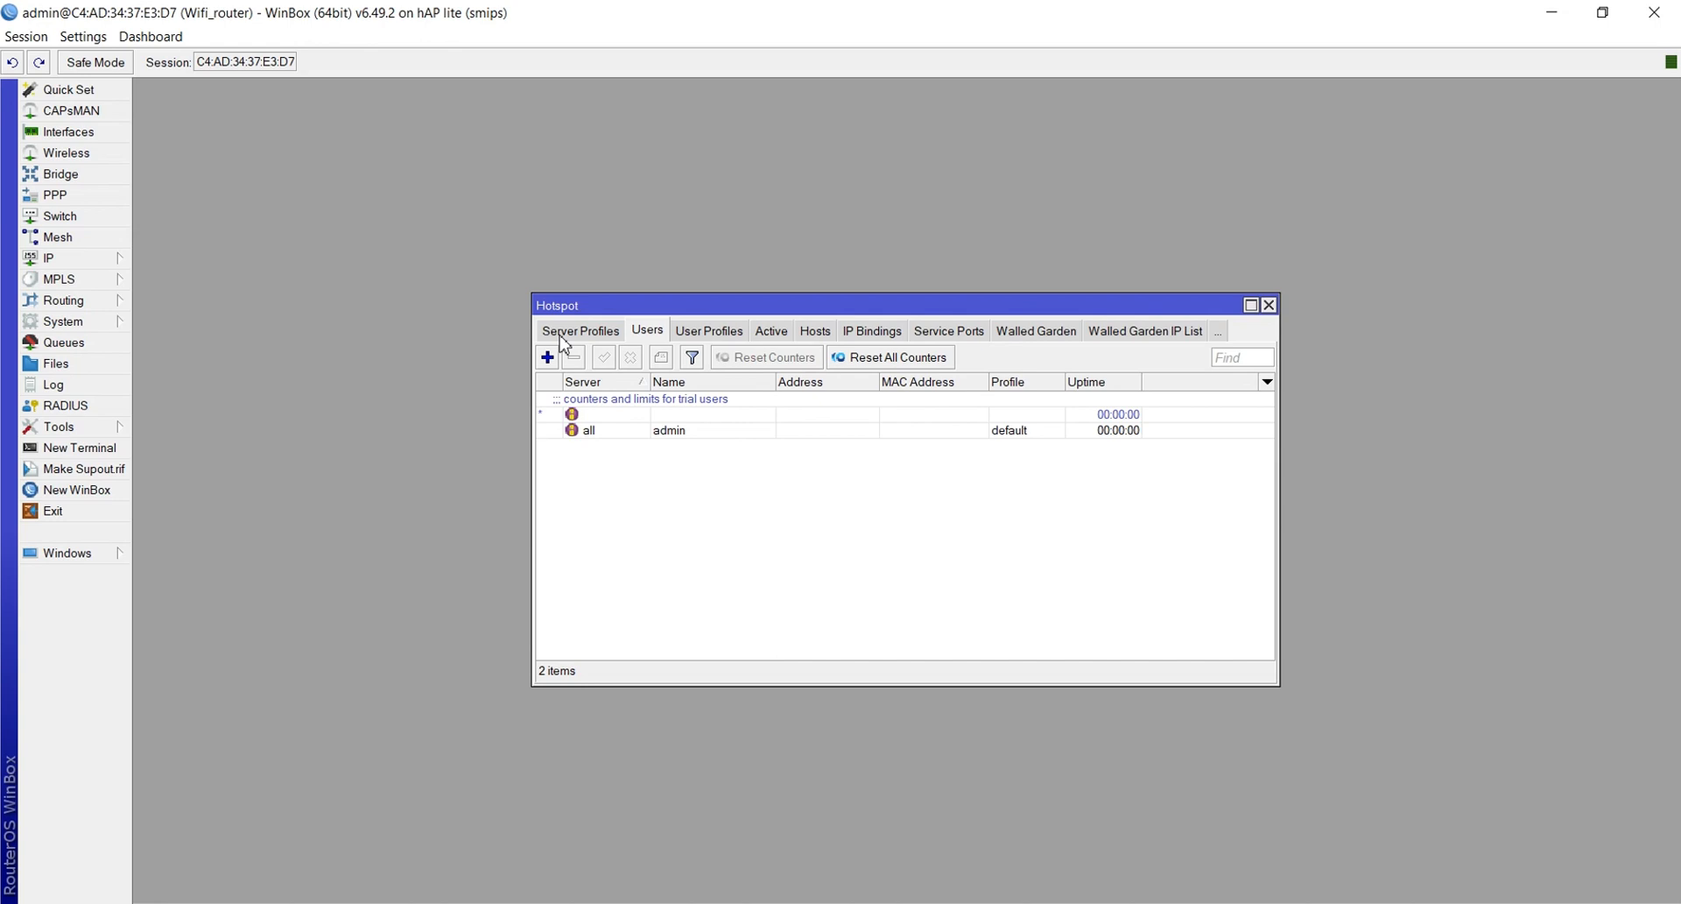
{"action": "double_click", "coordinate": [604, 431]}
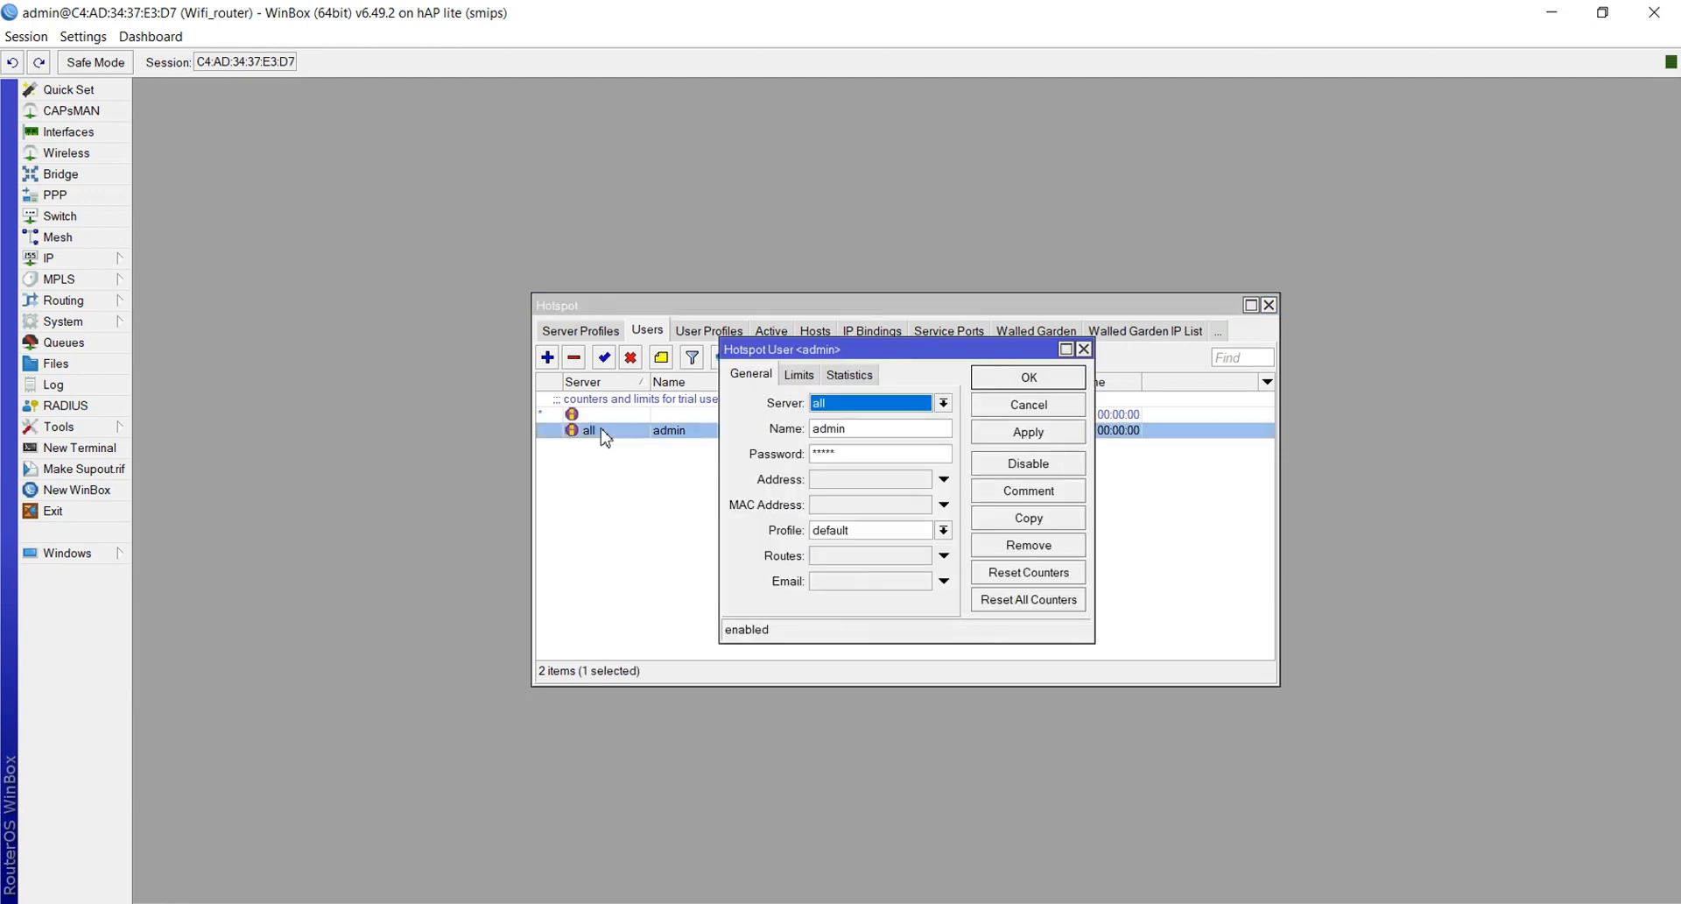
{"action": "left_click", "coordinate": [845, 405]}
{"action": "left_click", "coordinate": [845, 435]}
{"action": "left_click", "coordinate": [1029, 435]}
{"action": "left_click", "coordinate": [1030, 378]}
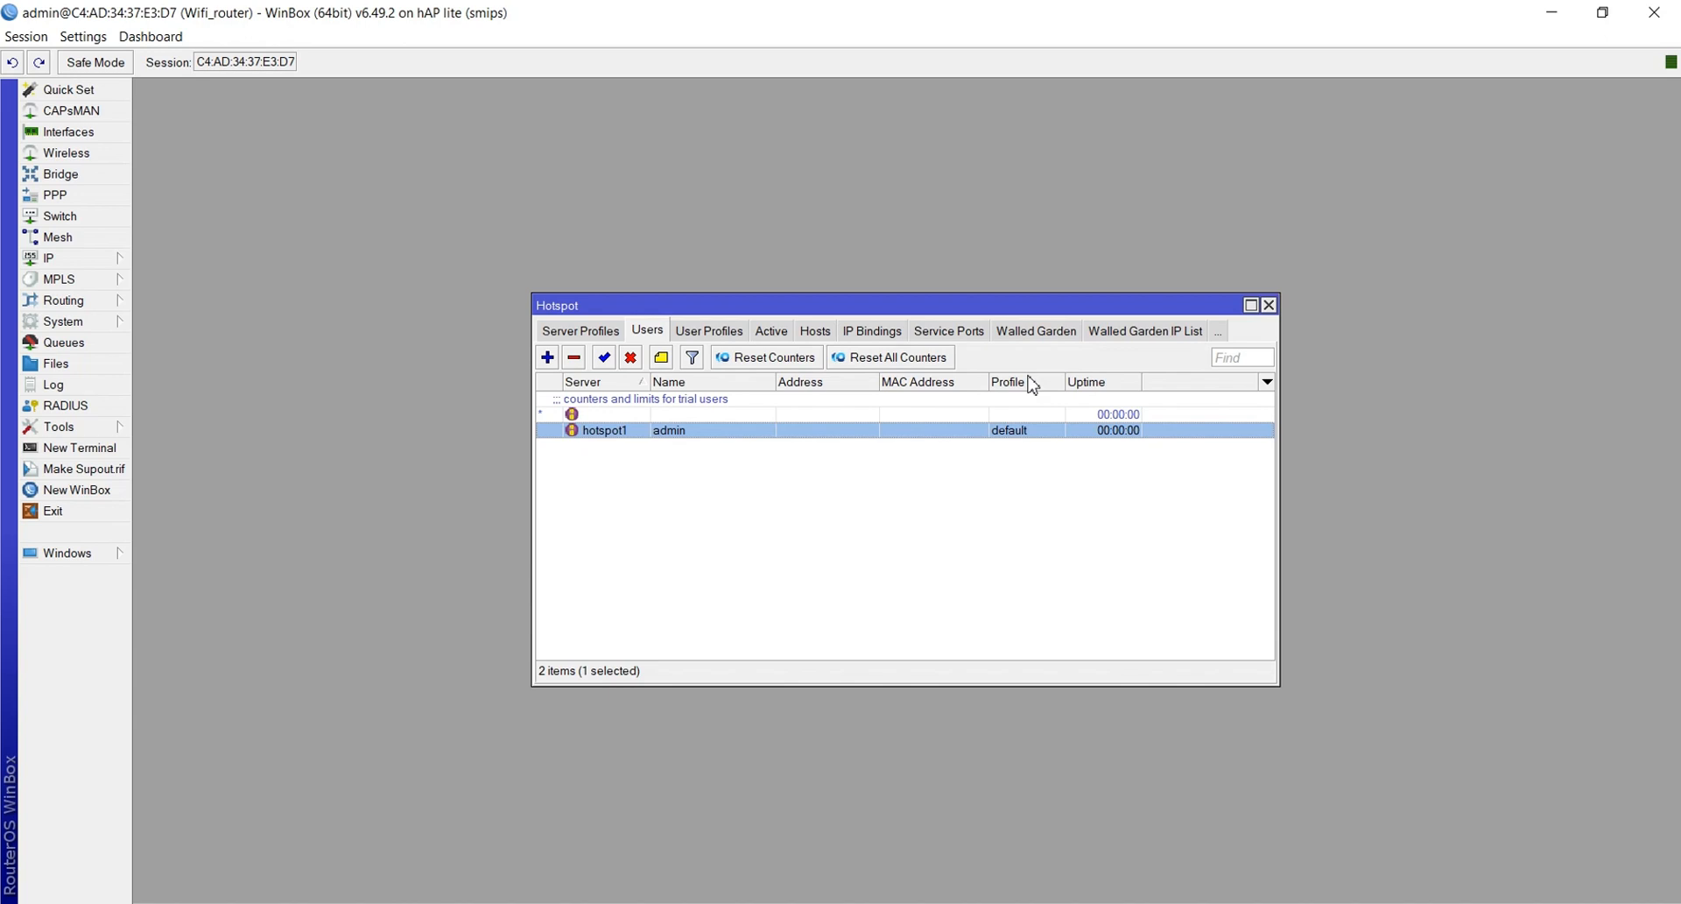
{"action": "left_click", "coordinate": [549, 358]}
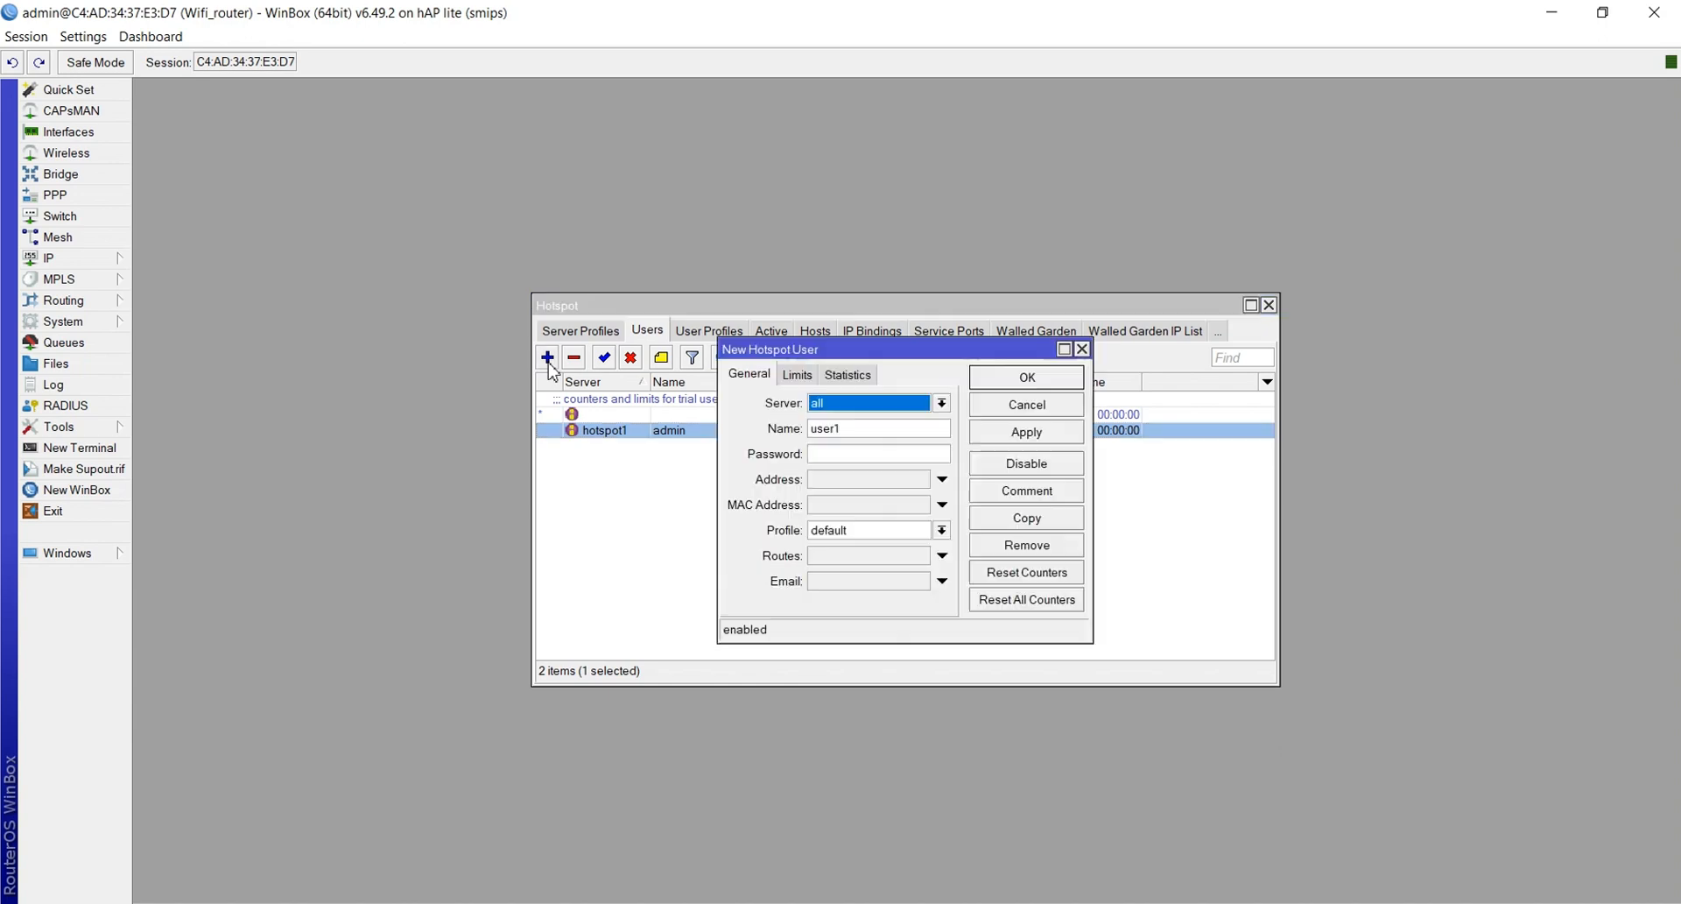
Create hotspot user kepsek on server hotspot1 with a password and the kepsek profile
{"action": "left_click", "coordinate": [888, 404]}
{"action": "left_click", "coordinate": [881, 436]}
{"action": "double_click", "coordinate": [856, 428]}
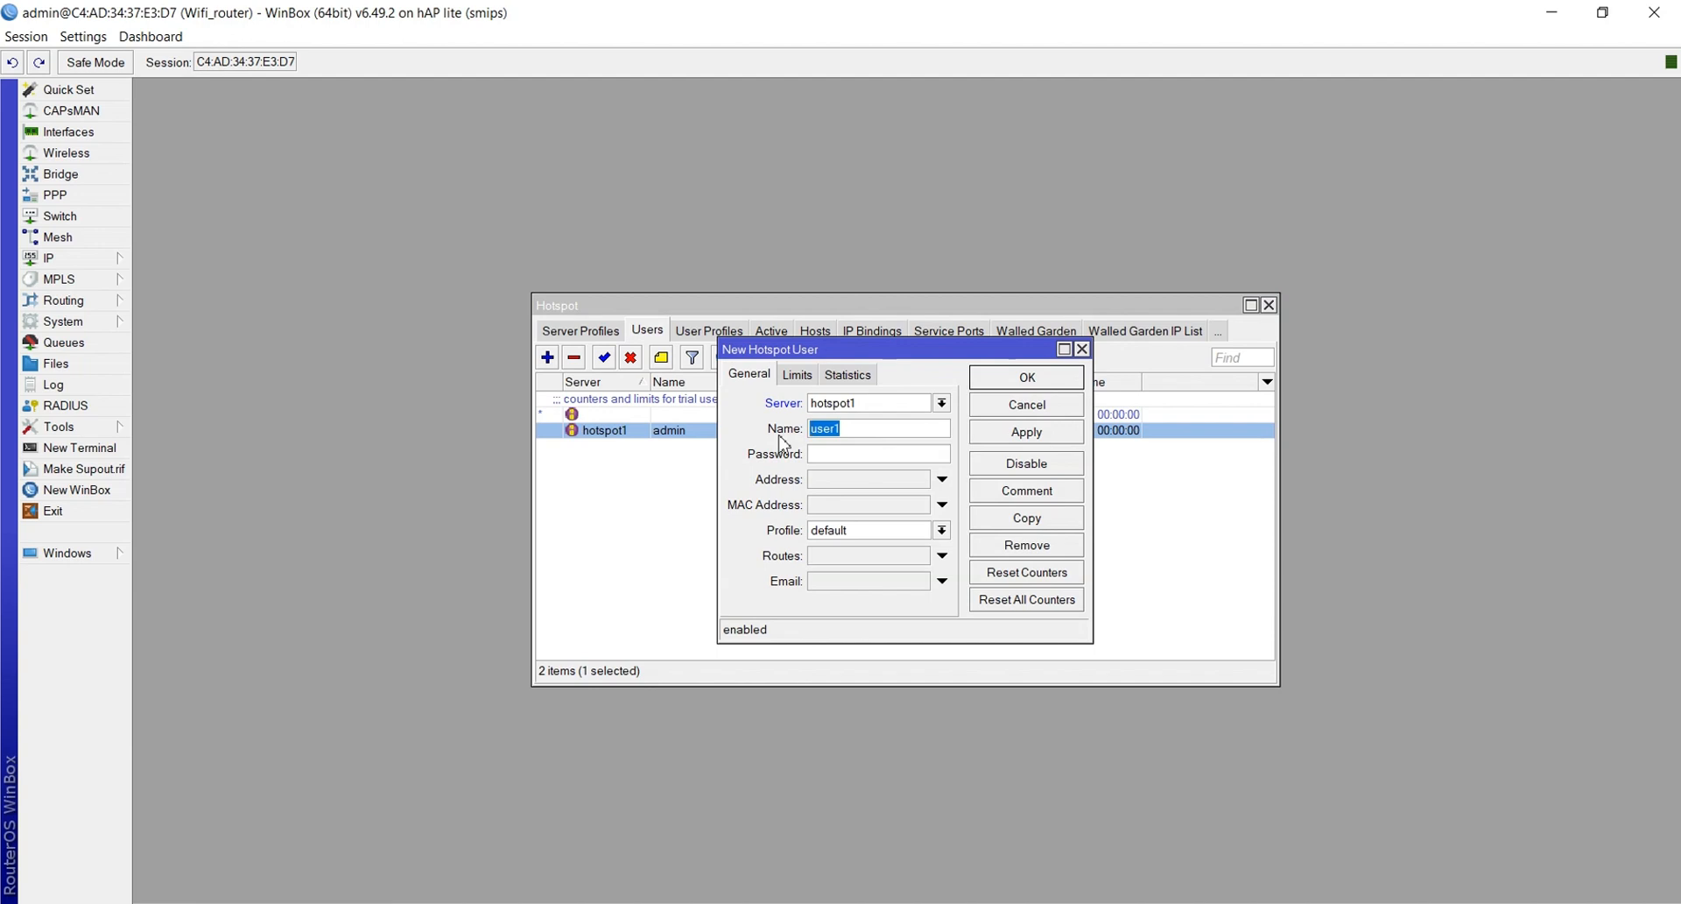
{"action": "key", "text": "BackSpace"}
{"action": "type", "text": "kepsek"}
{"action": "left_click", "coordinate": [828, 456]}
{"action": "left_click", "coordinate": [842, 533]}
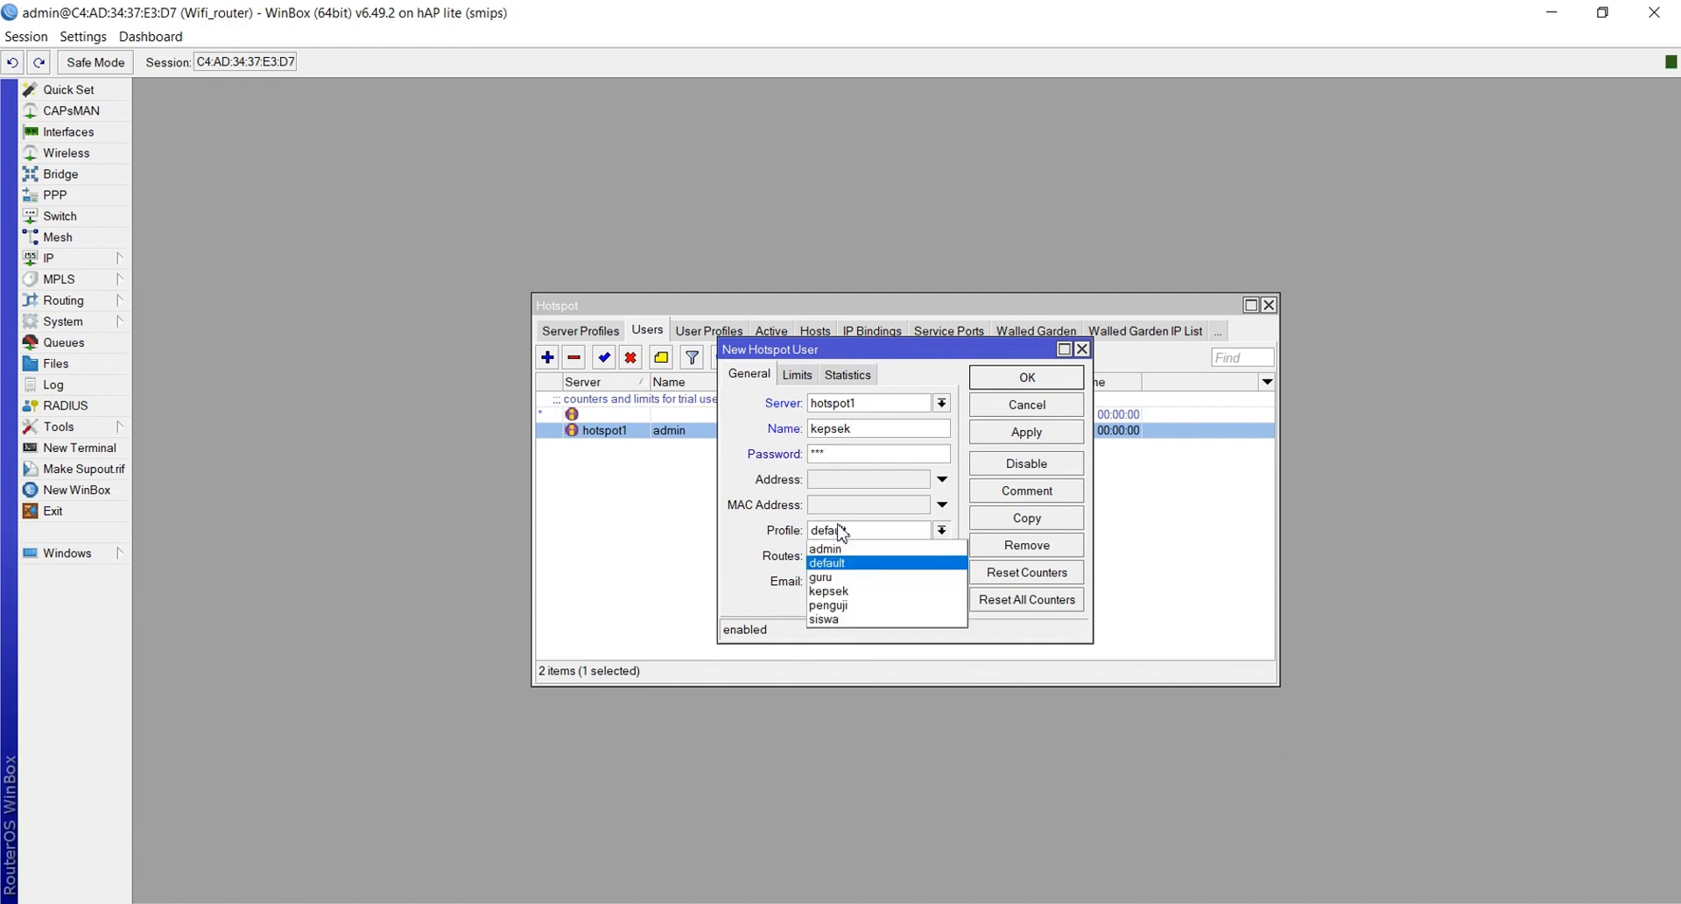
{"action": "left_click", "coordinate": [838, 591]}
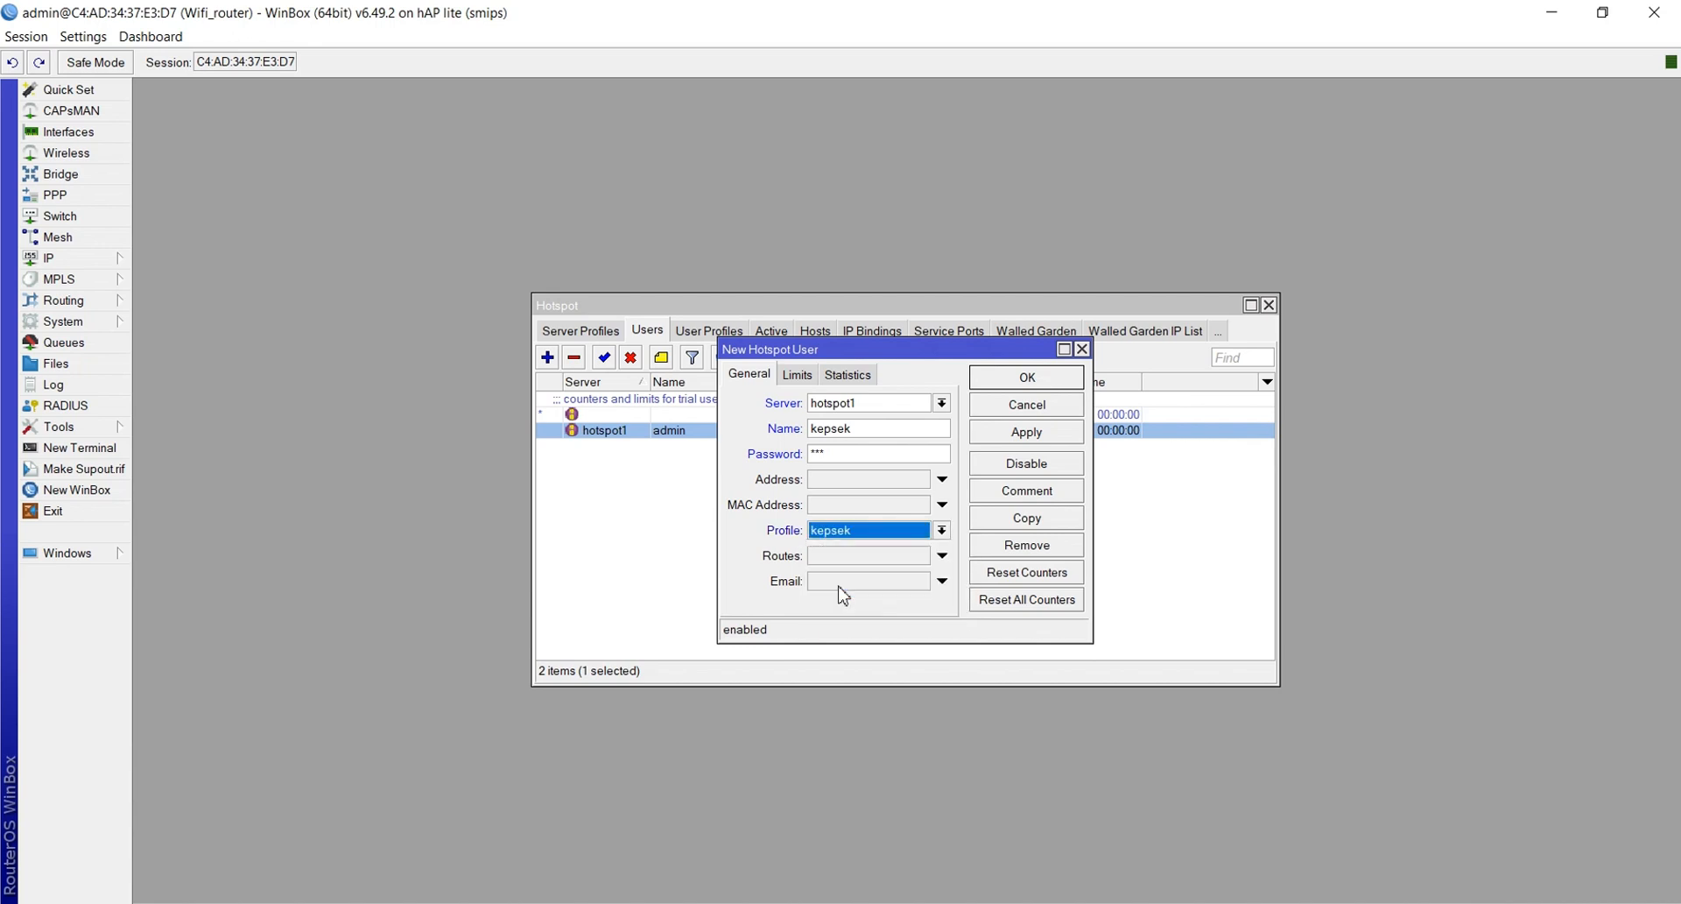
{"action": "left_click", "coordinate": [1031, 432]}
{"action": "left_click", "coordinate": [1012, 388]}
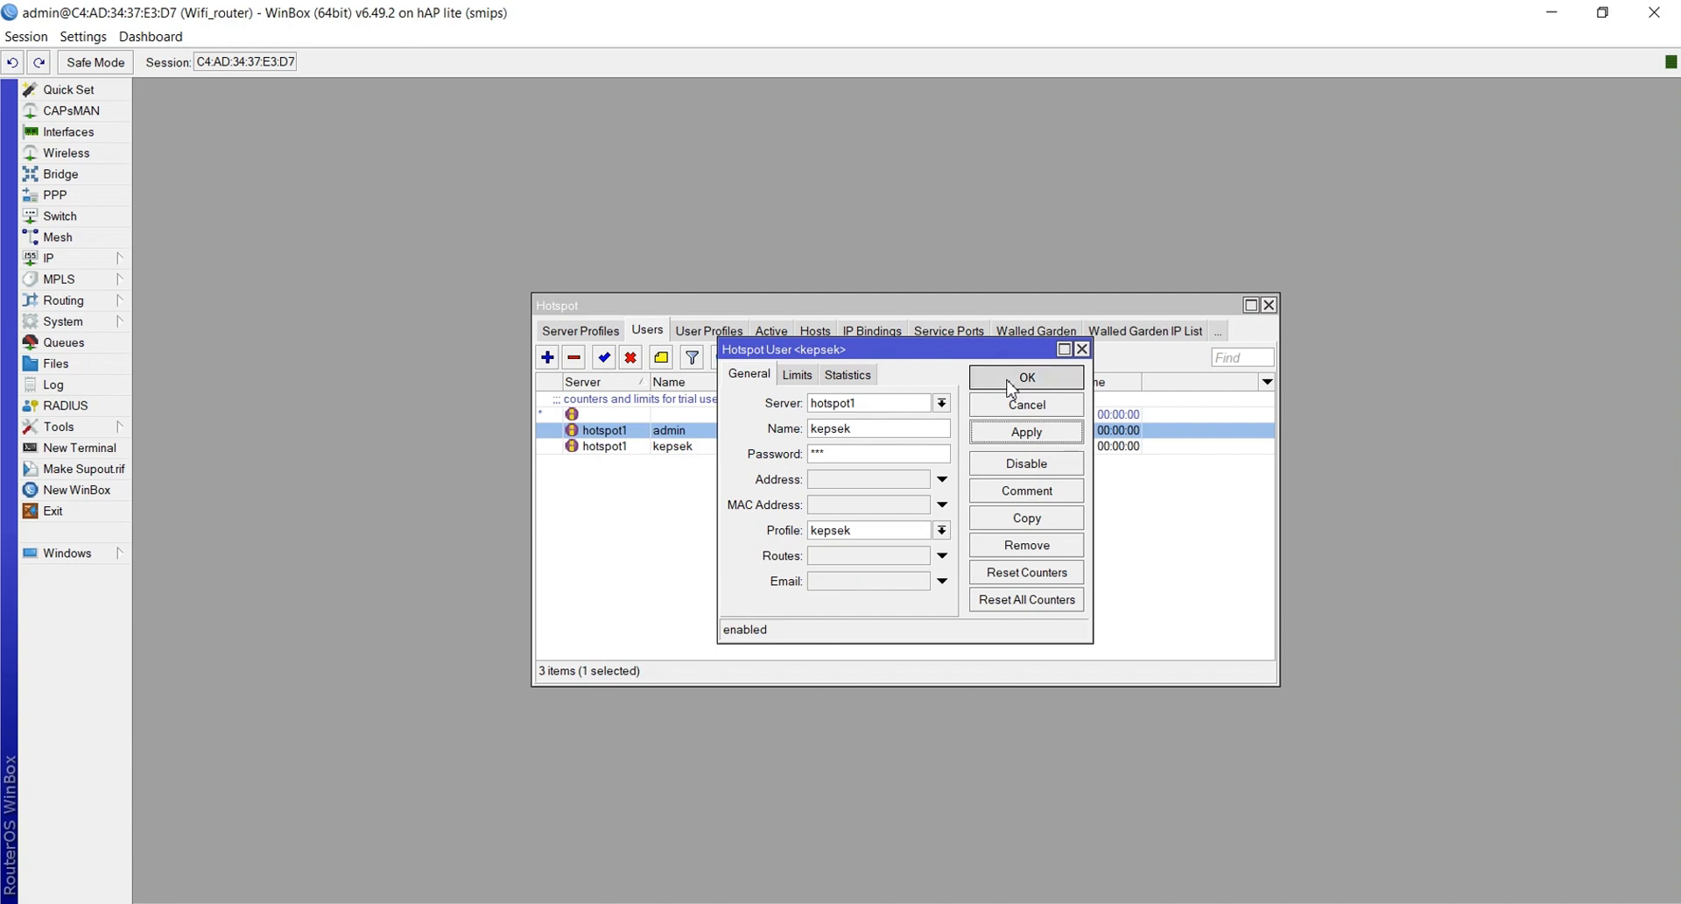
{"action": "left_click", "coordinate": [548, 357]}
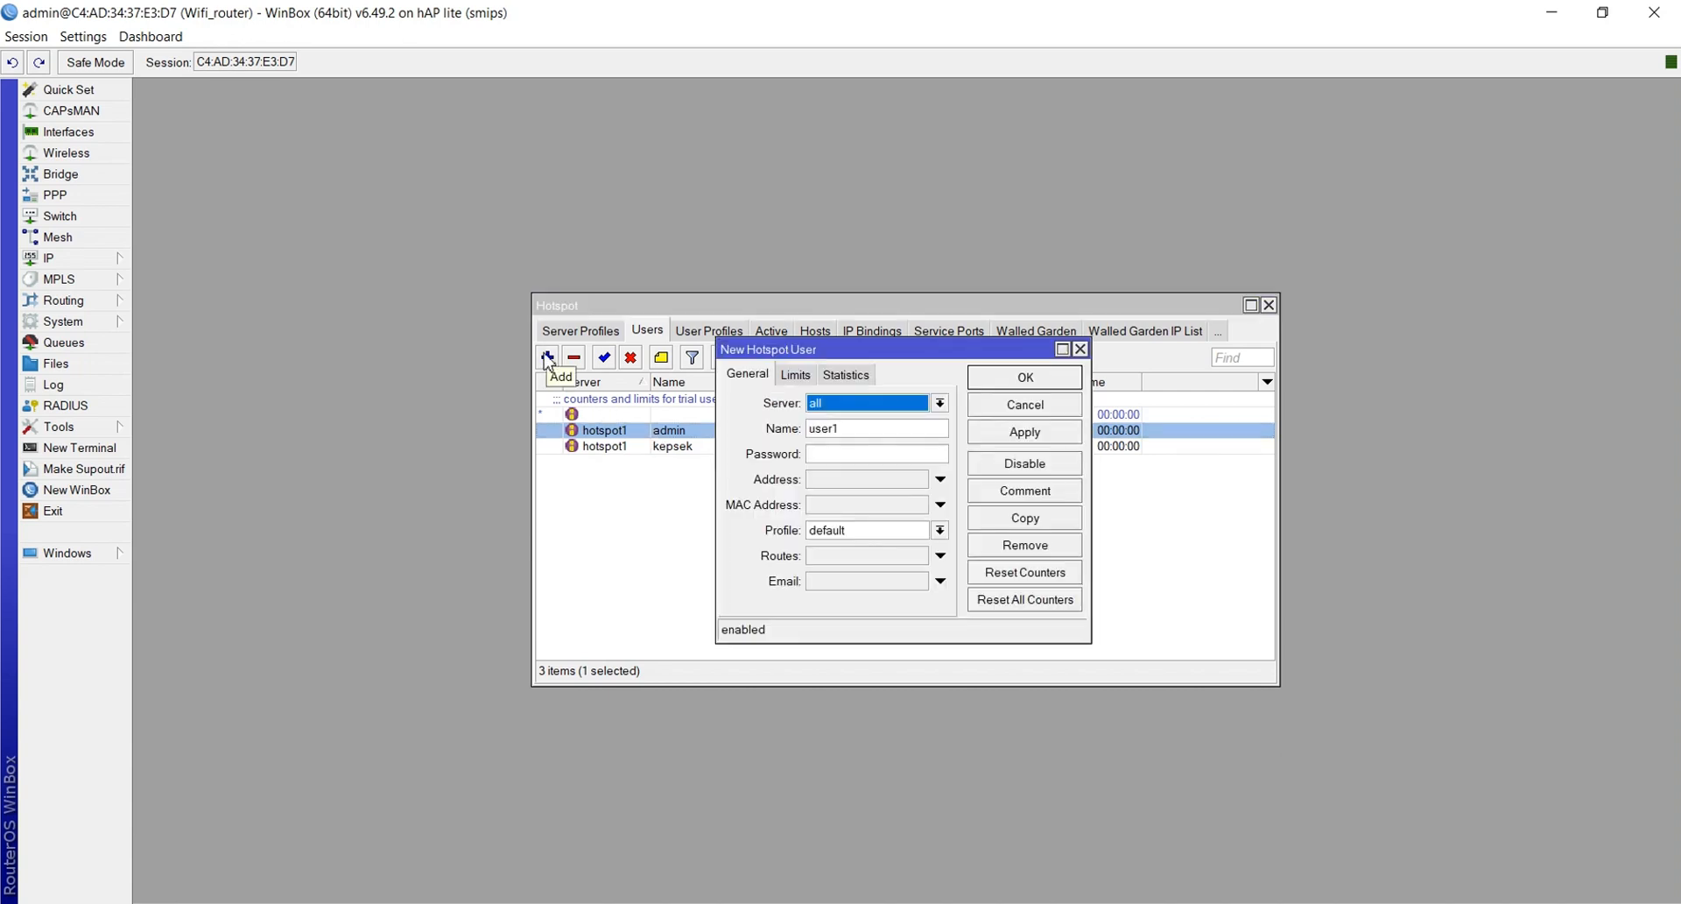
Add hotspot user guru on server hotspot1 with the guru profile
{"action": "left_click", "coordinate": [893, 405]}
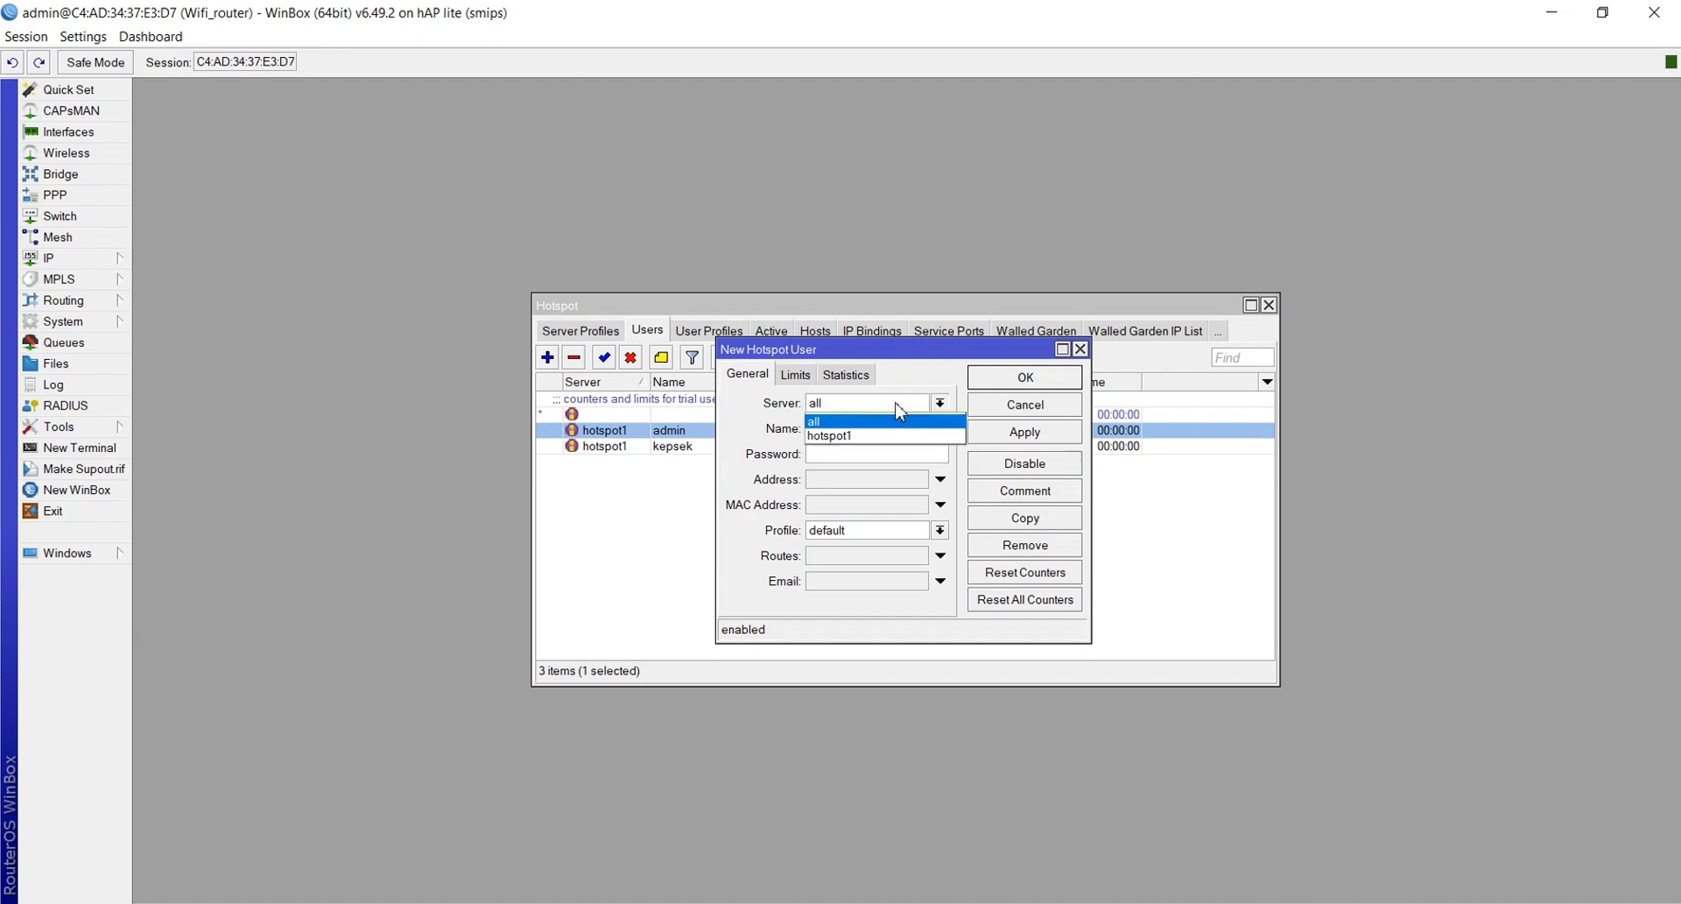
{"action": "left_click", "coordinate": [874, 435]}
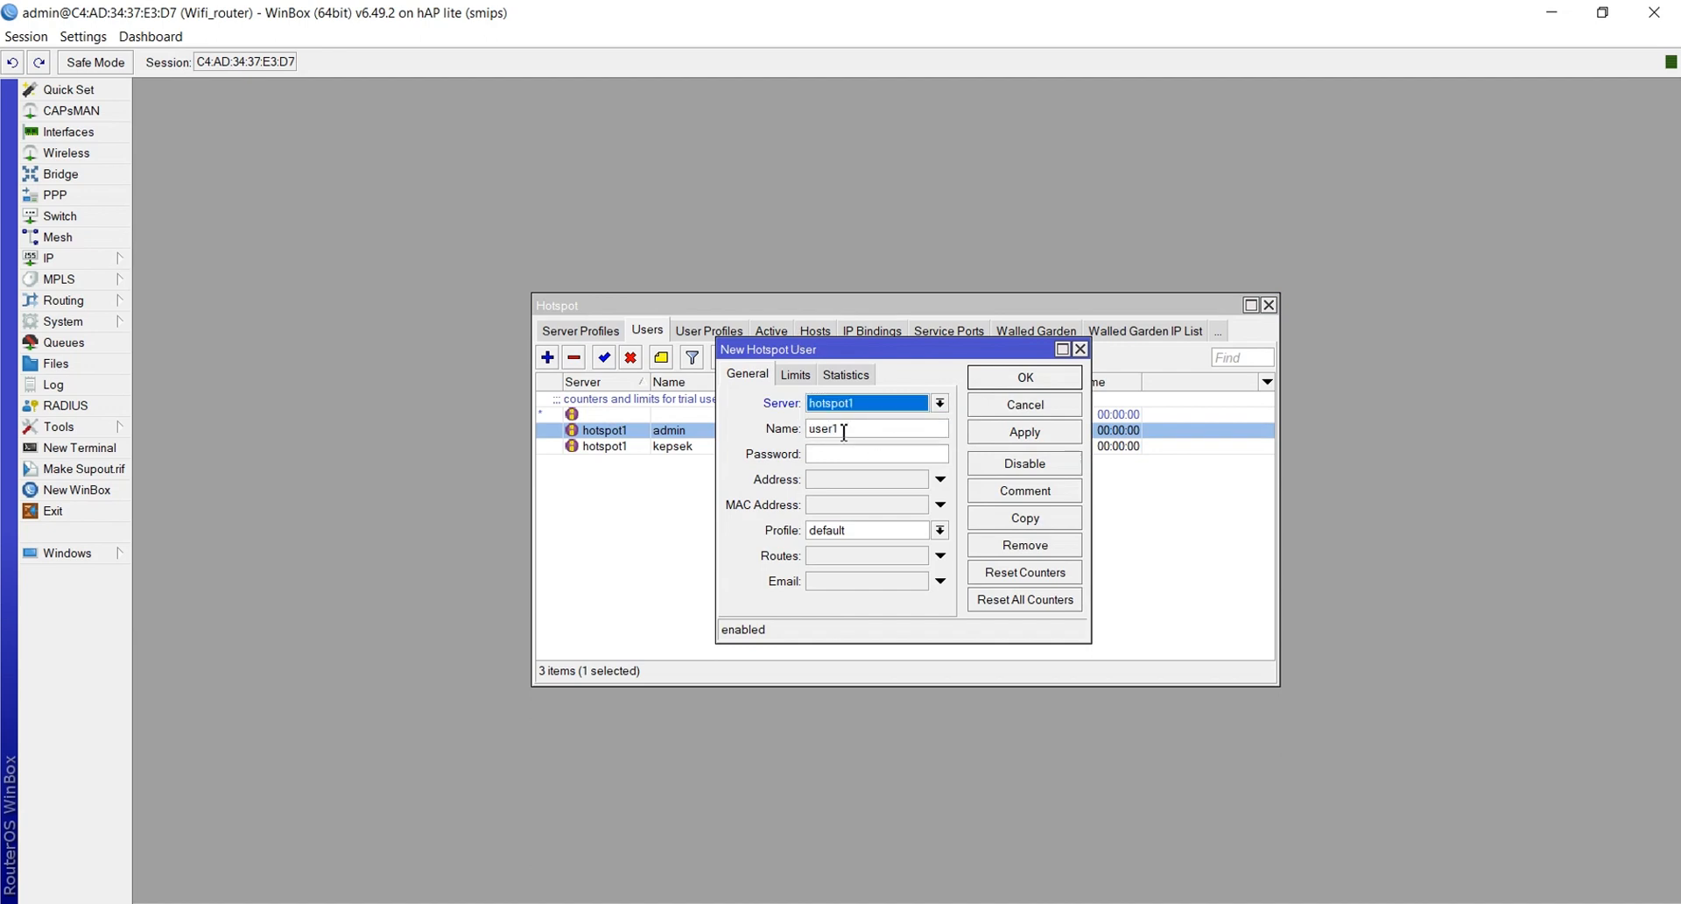
{"action": "left_click", "coordinate": [843, 430]}
{"action": "double_click", "coordinate": [843, 430]}
{"action": "type", "text": "guru"}
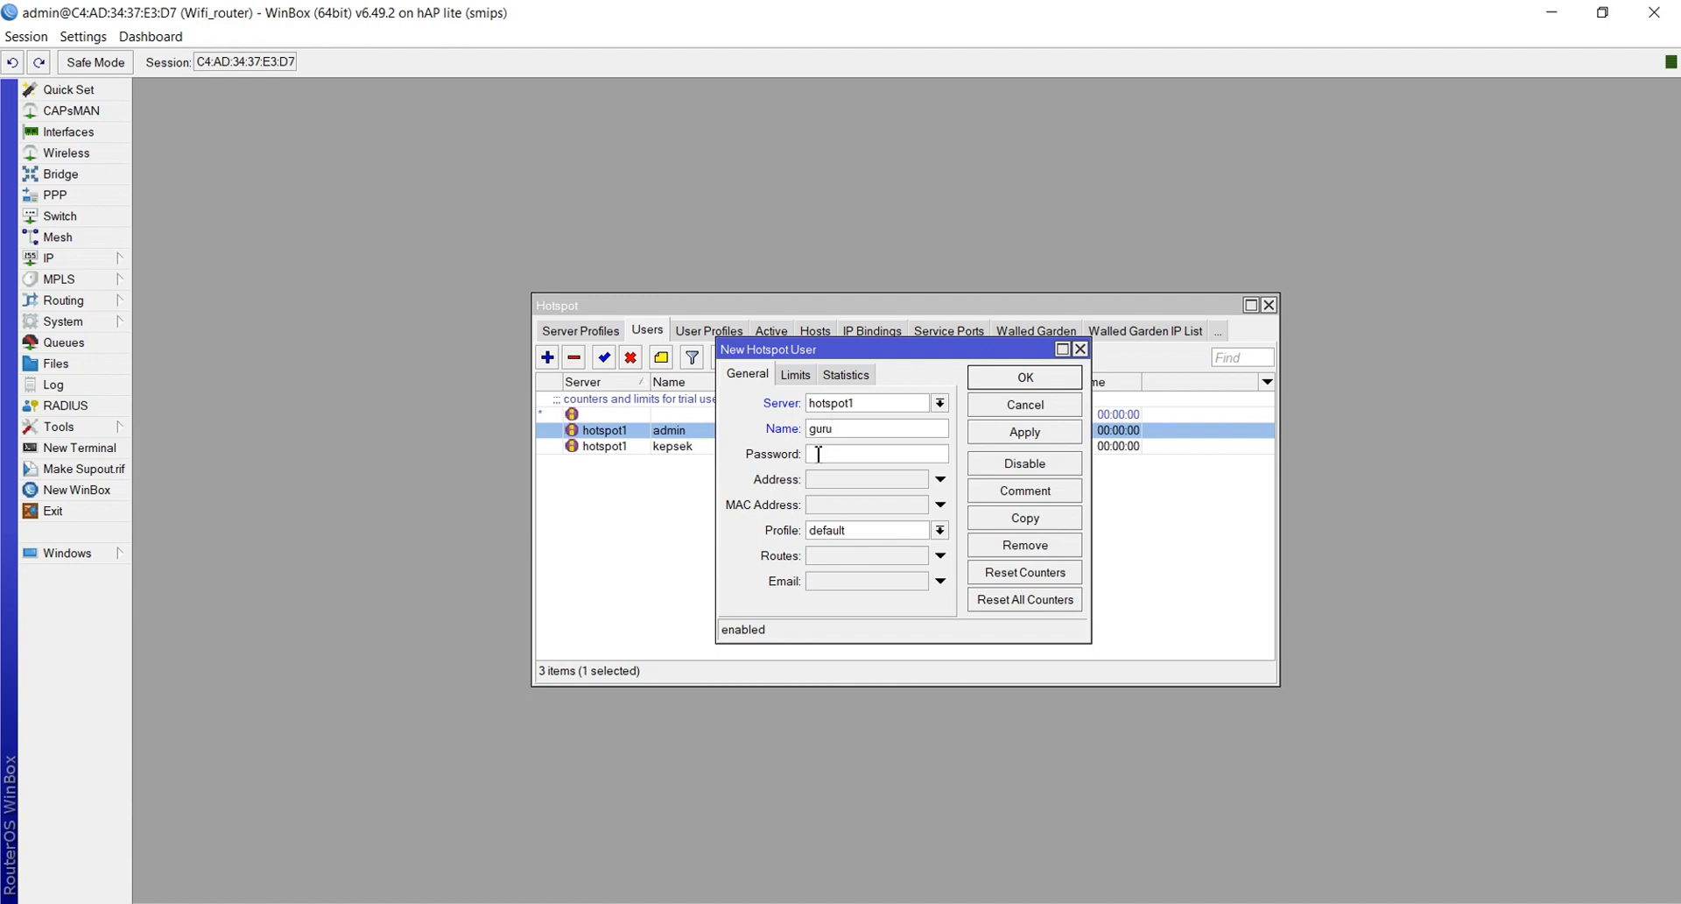
{"action": "type", "text": "1"}
{"action": "left_click", "coordinate": [830, 534]}
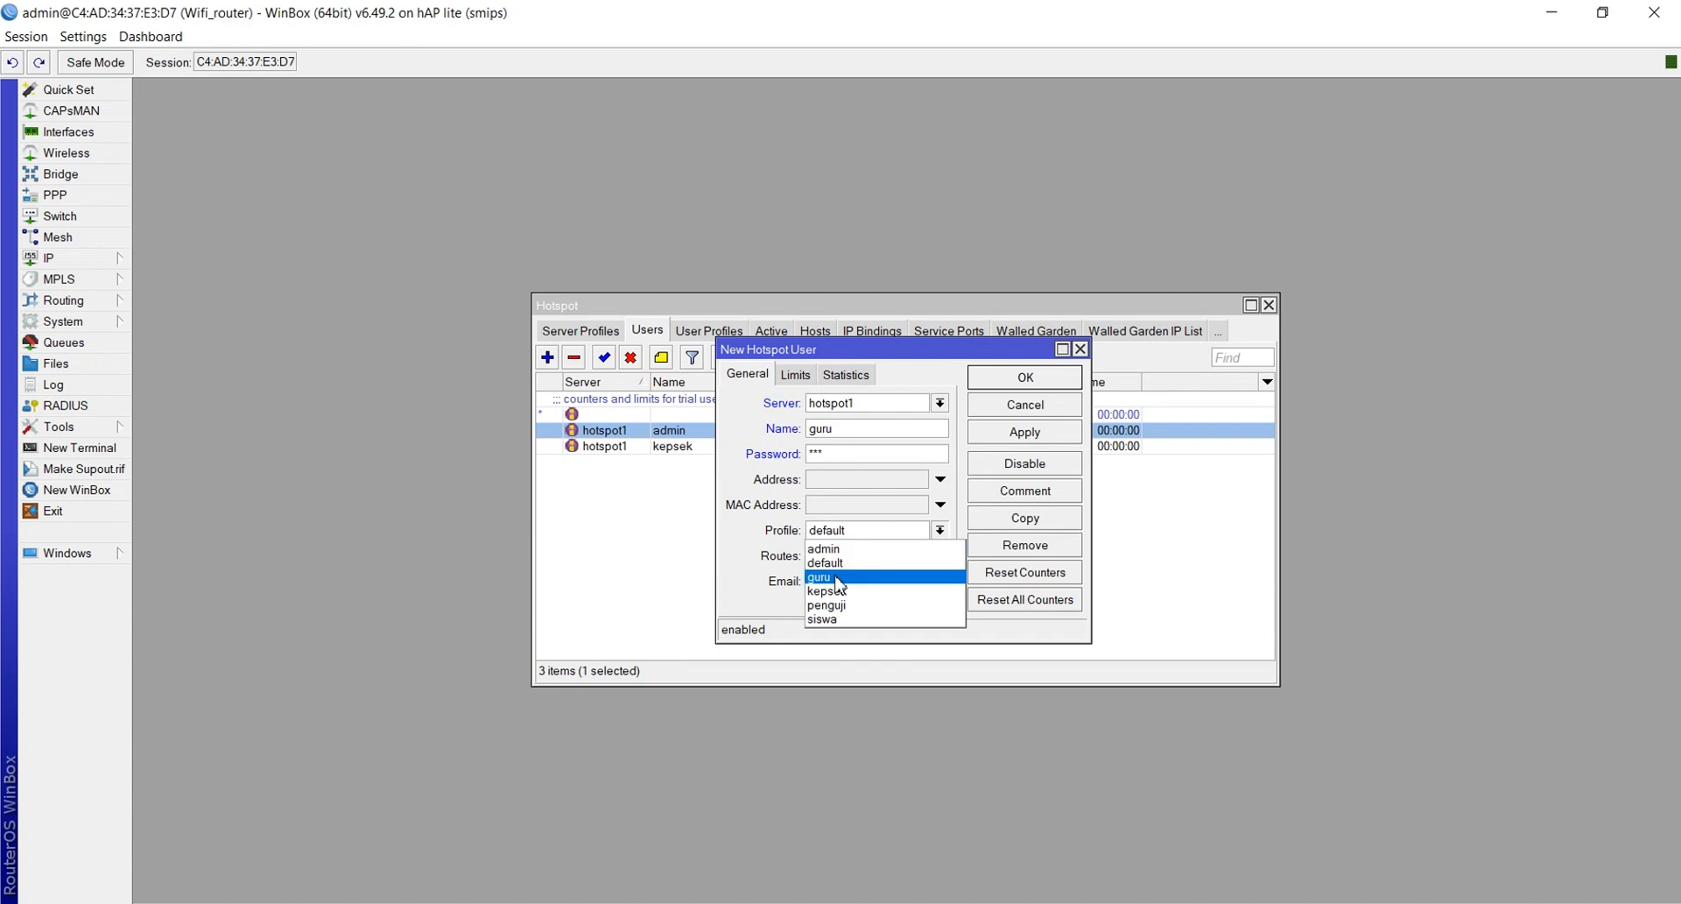
{"action": "left_click", "coordinate": [836, 577]}
{"action": "left_click", "coordinate": [1048, 437]}
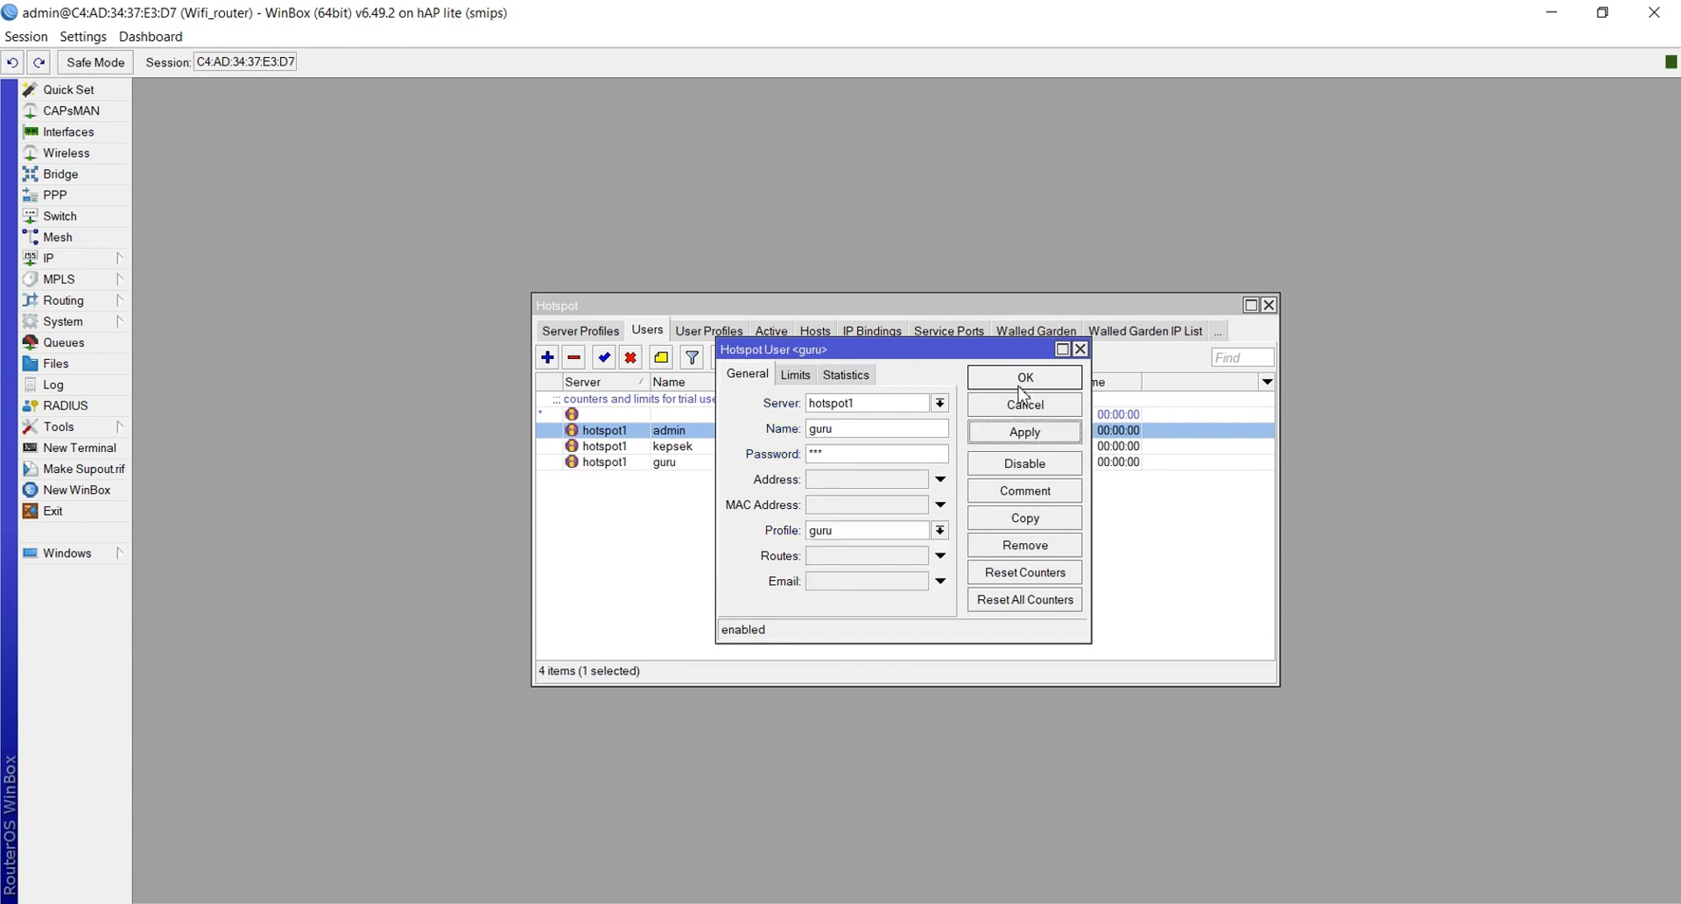
{"action": "left_click", "coordinate": [1022, 382]}
Add hotspot user siswa on server hotspot1 with a password and the siswa profile
{"action": "left_click", "coordinate": [548, 359]}
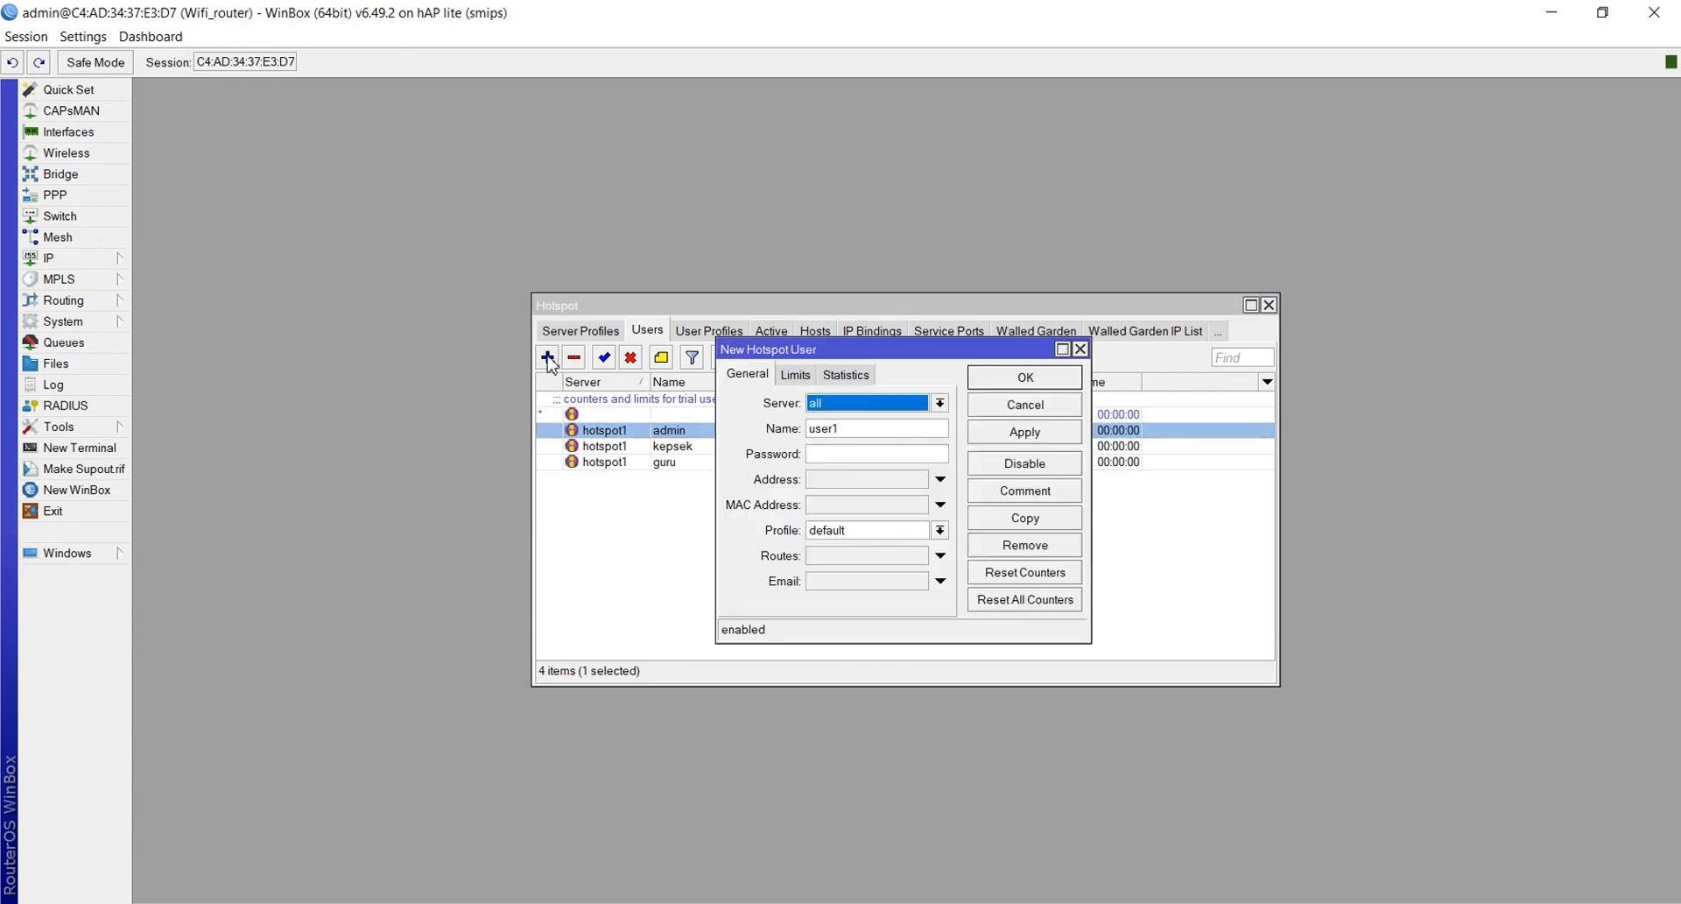
{"action": "left_click", "coordinate": [832, 404]}
{"action": "left_click", "coordinate": [840, 434]}
{"action": "left_click", "coordinate": [838, 429]}
{"action": "left_click_drag", "start_coordinate": [857, 427], "coordinate": [772, 444]}
{"action": "type", "text": "siswa"}
{"action": "left_click", "coordinate": [834, 454]}
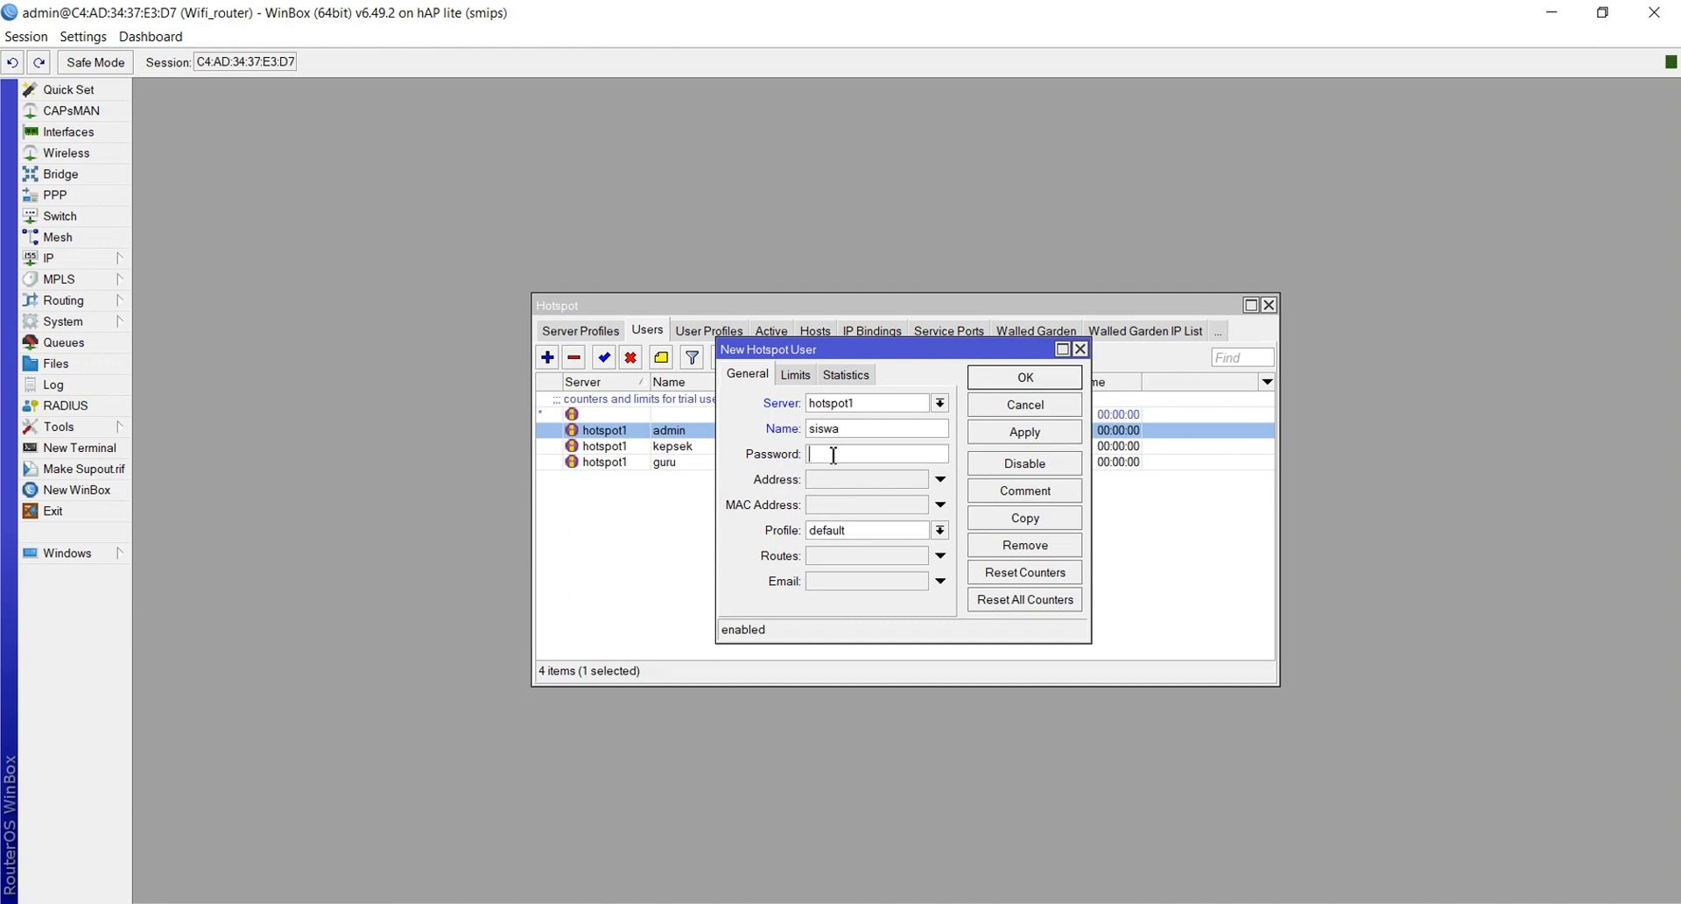
{"action": "type", "text": "123"}
{"action": "left_click", "coordinate": [843, 530]}
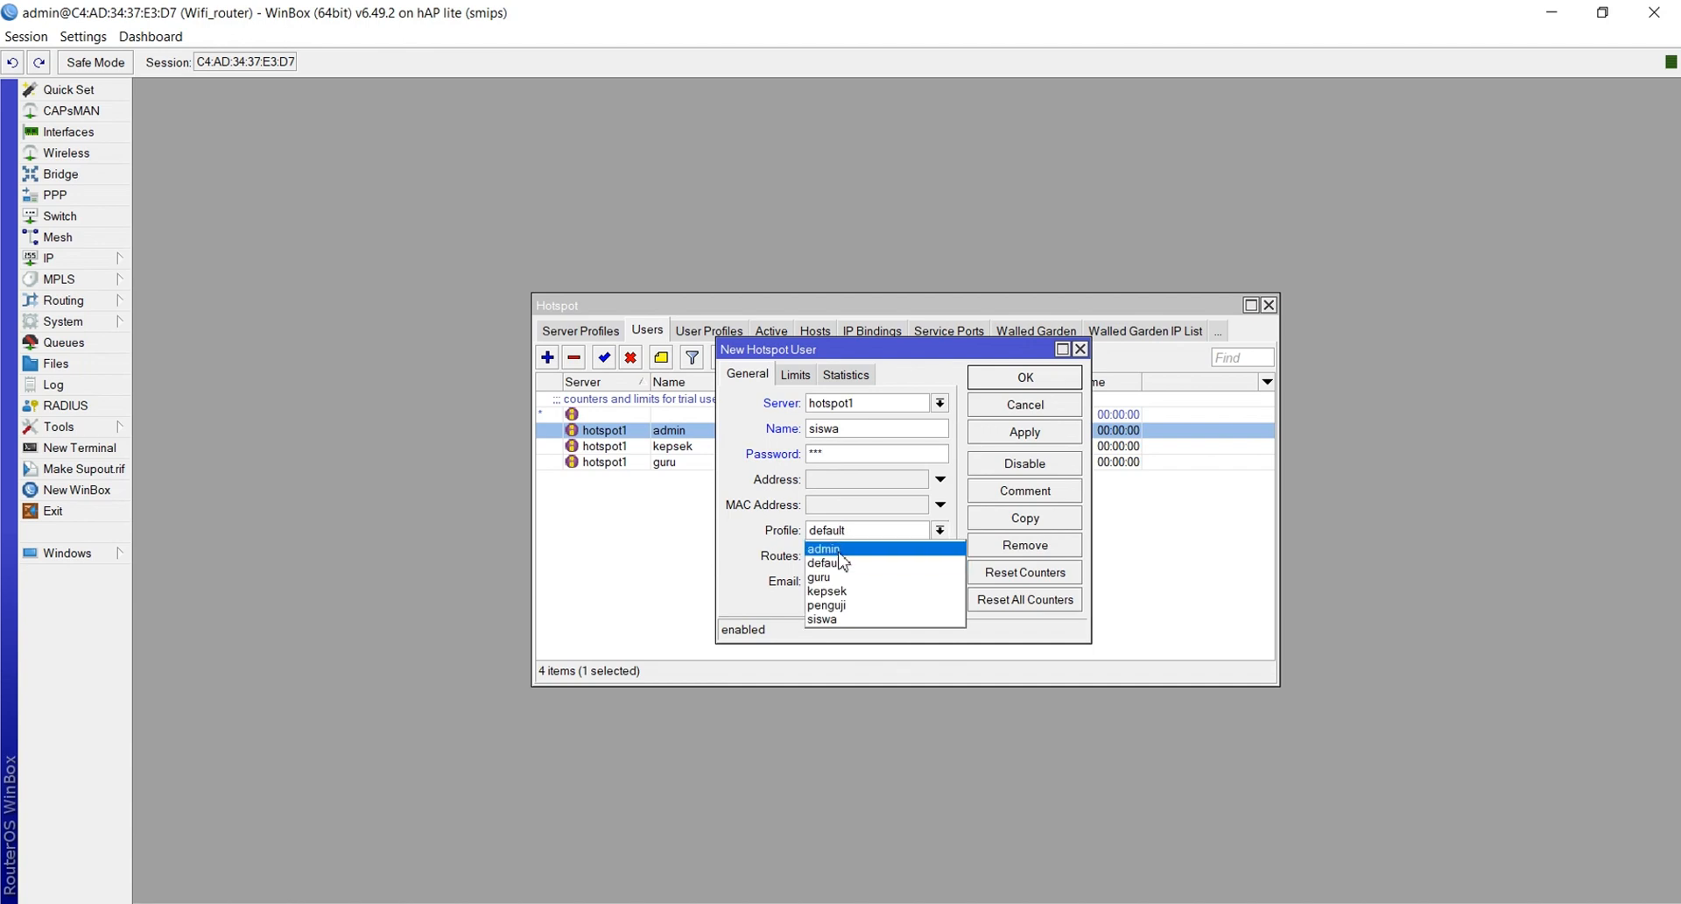
{"action": "left_click", "coordinate": [832, 619]}
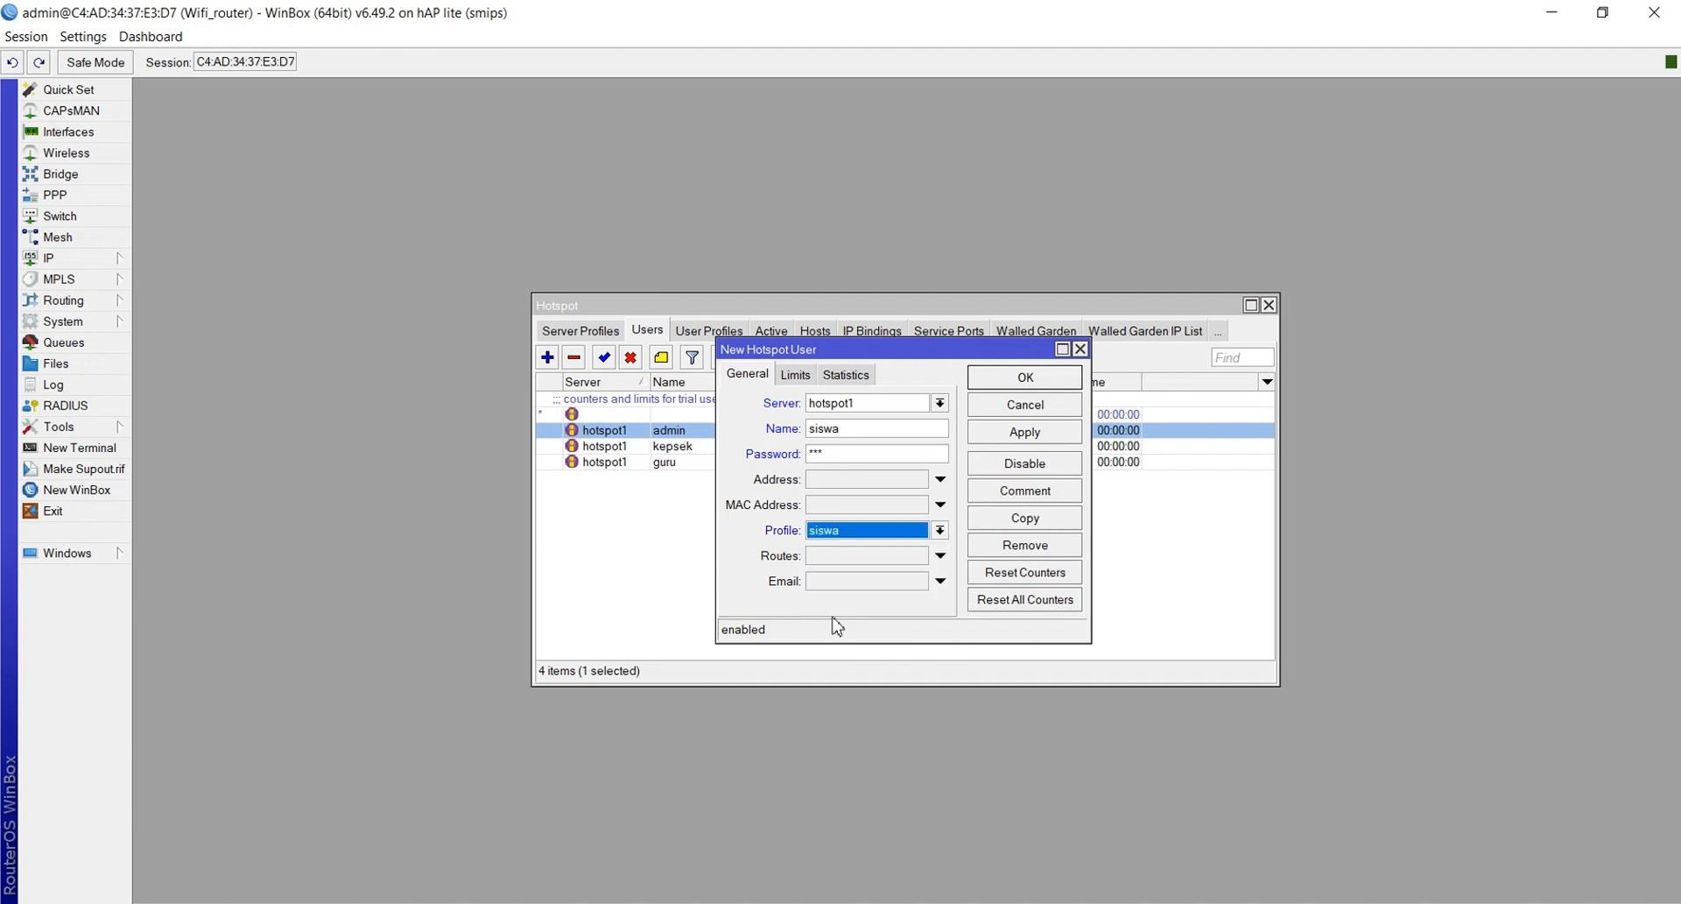
{"action": "left_click", "coordinate": [1033, 433]}
{"action": "left_click", "coordinate": [1025, 377]}
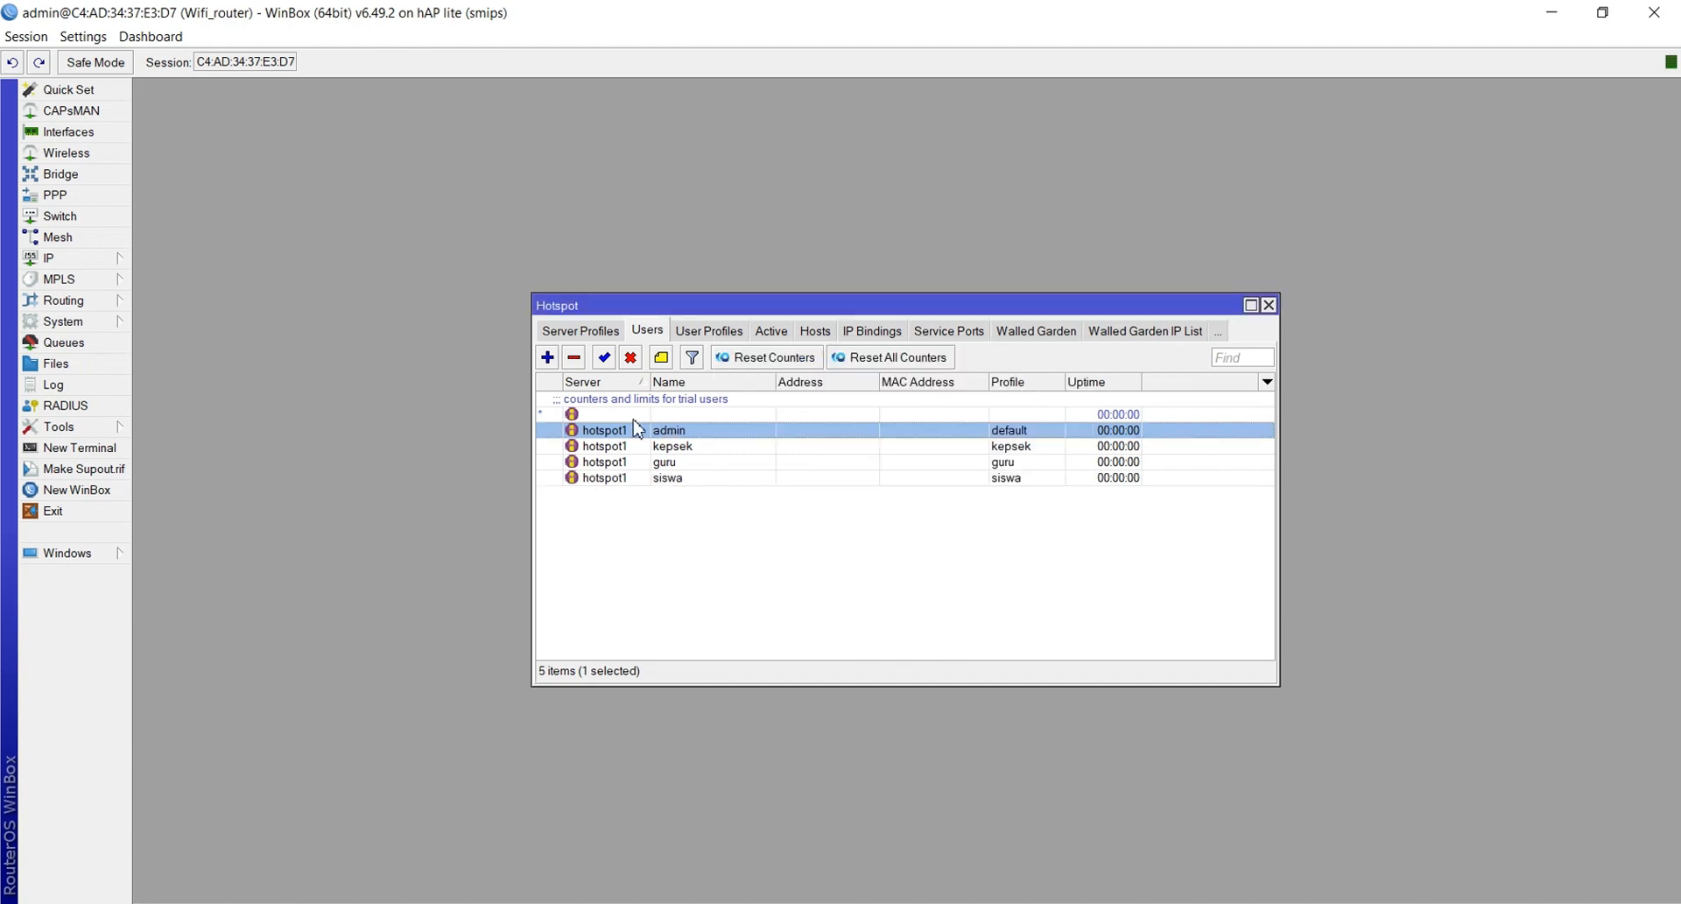
Start a new hotspot user named admin on server hotspot1 and enter a password
{"action": "left_click", "coordinate": [547, 357]}
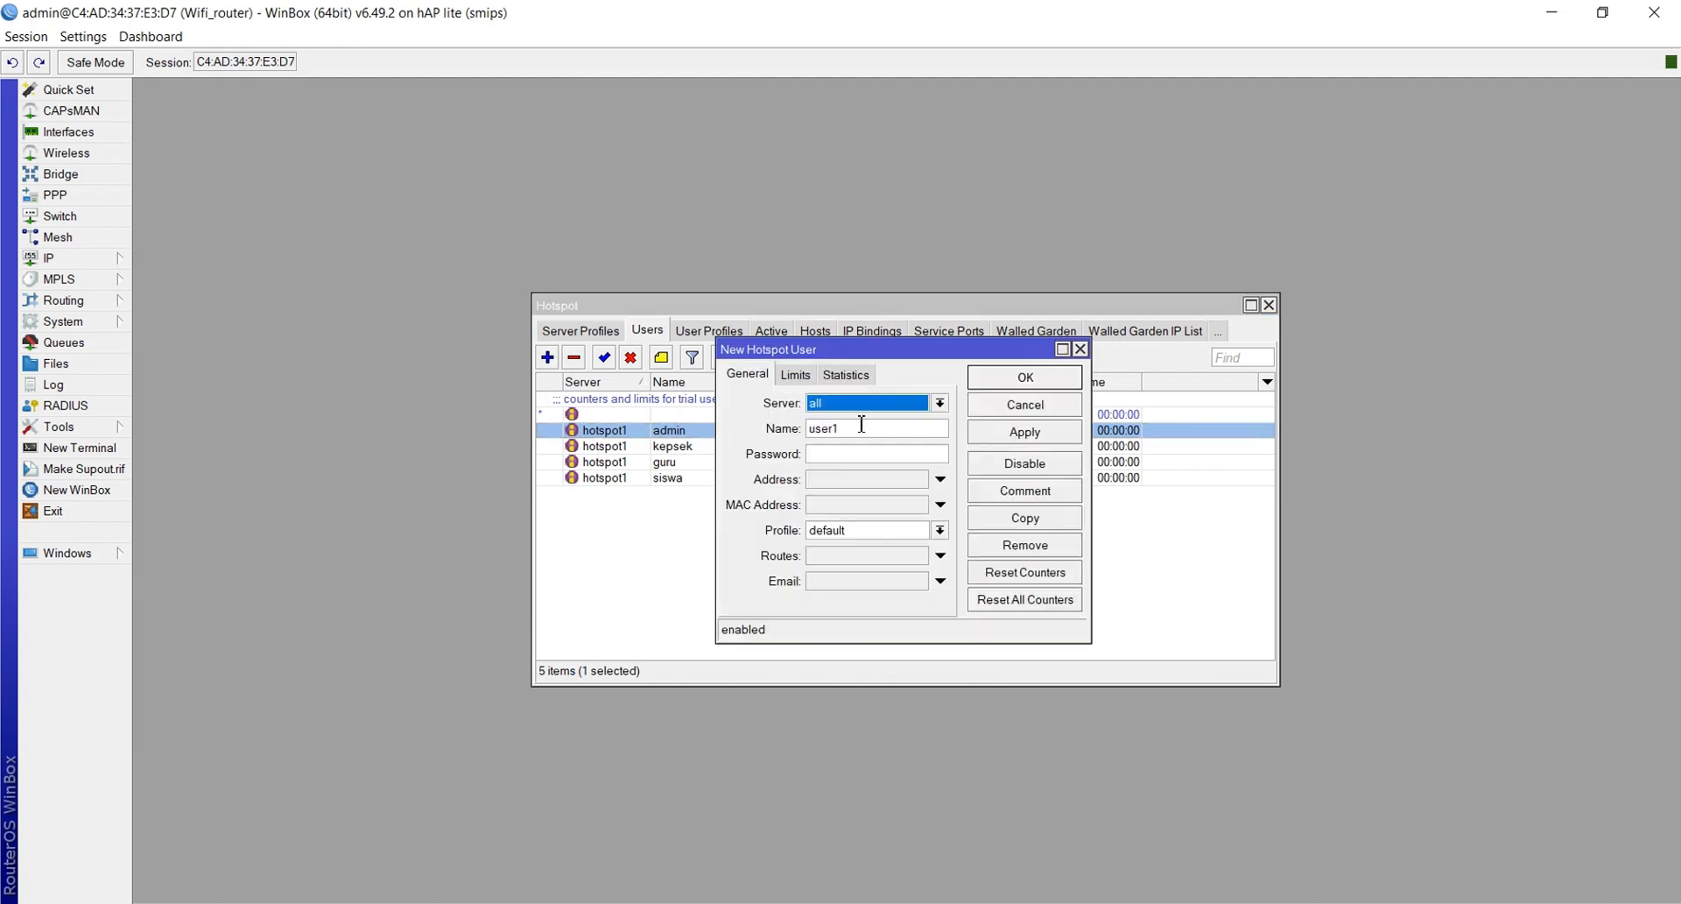
{"action": "left_click", "coordinate": [893, 411]}
{"action": "left_click", "coordinate": [893, 412]}
{"action": "left_click", "coordinate": [880, 438]}
{"action": "left_click", "coordinate": [860, 426]}
{"action": "key", "text": "BackSpace"}
{"action": "key", "text": "BackSpace"}
{"action": "key", "text": "BackSpace"}
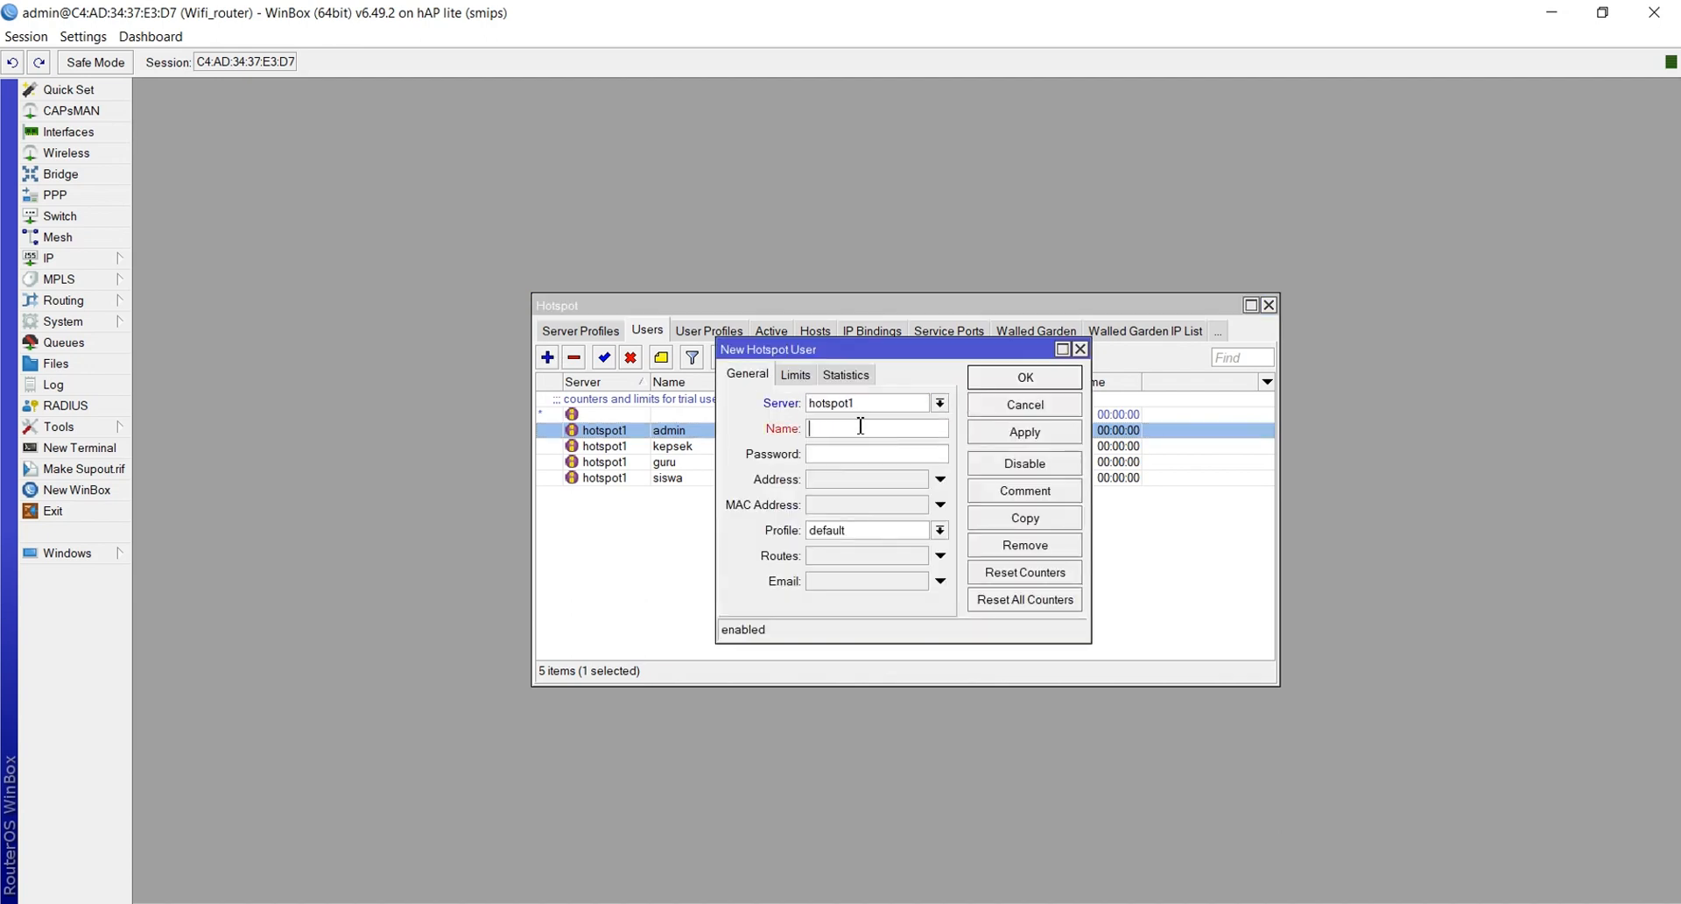
{"action": "type", "text": "admin"}
{"action": "left_click", "coordinate": [843, 455]}
{"action": "type", "text": "*"}
Give the user the admin profile, apply, and dismiss the duplicate-name error
{"action": "left_click", "coordinate": [843, 530]}
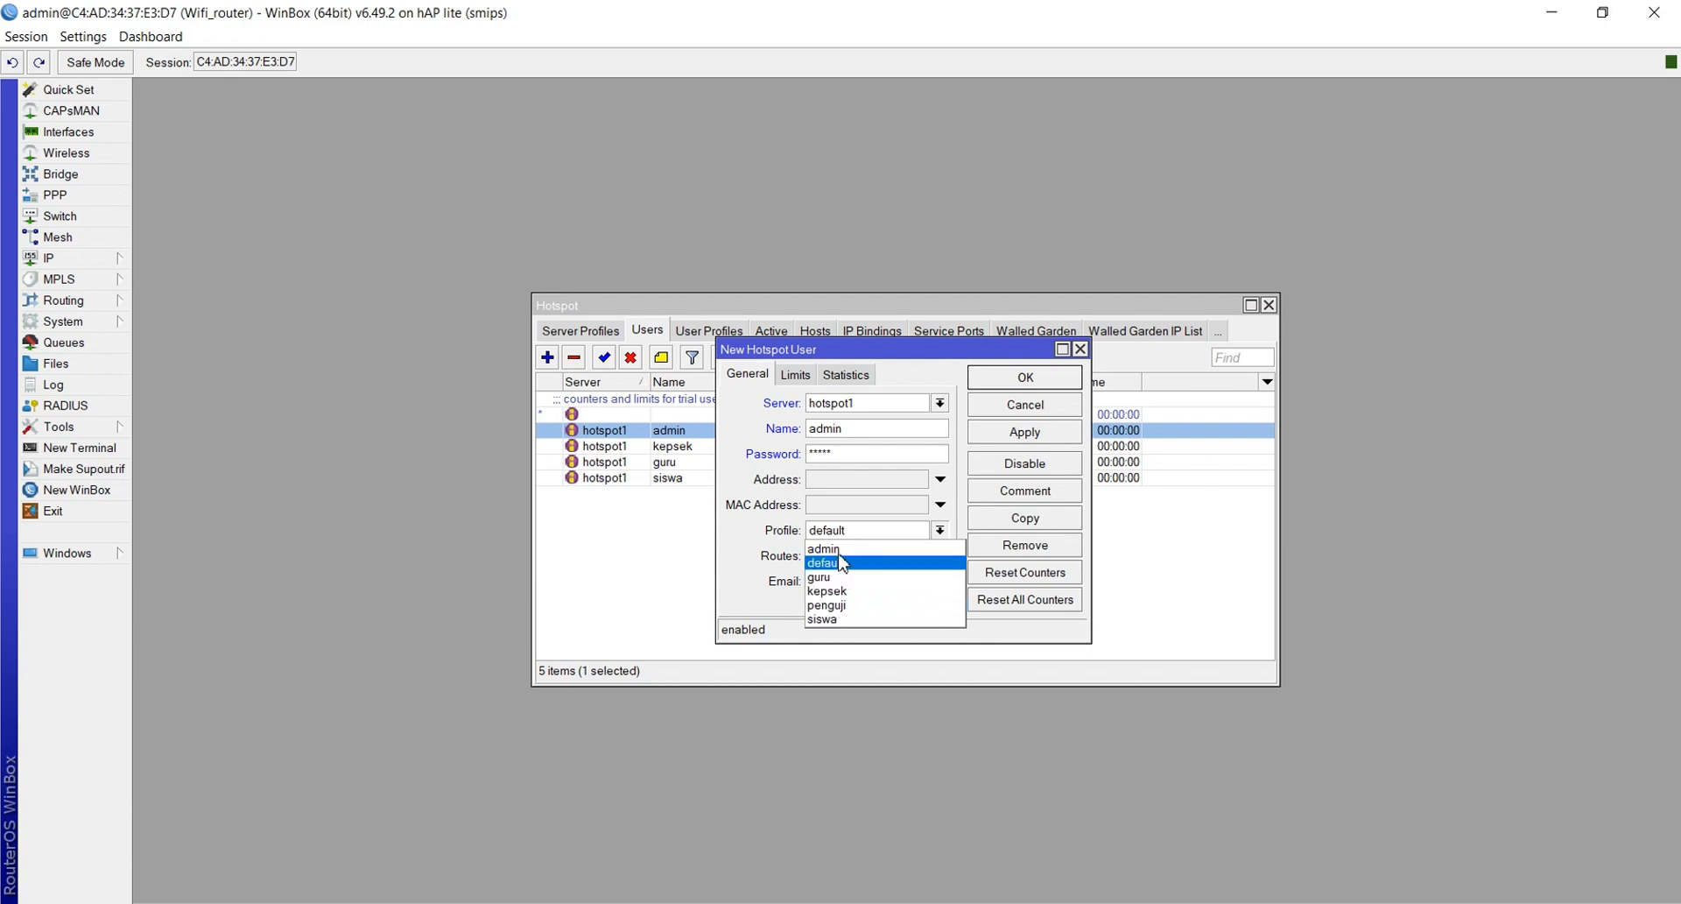
{"action": "left_click", "coordinate": [838, 549]}
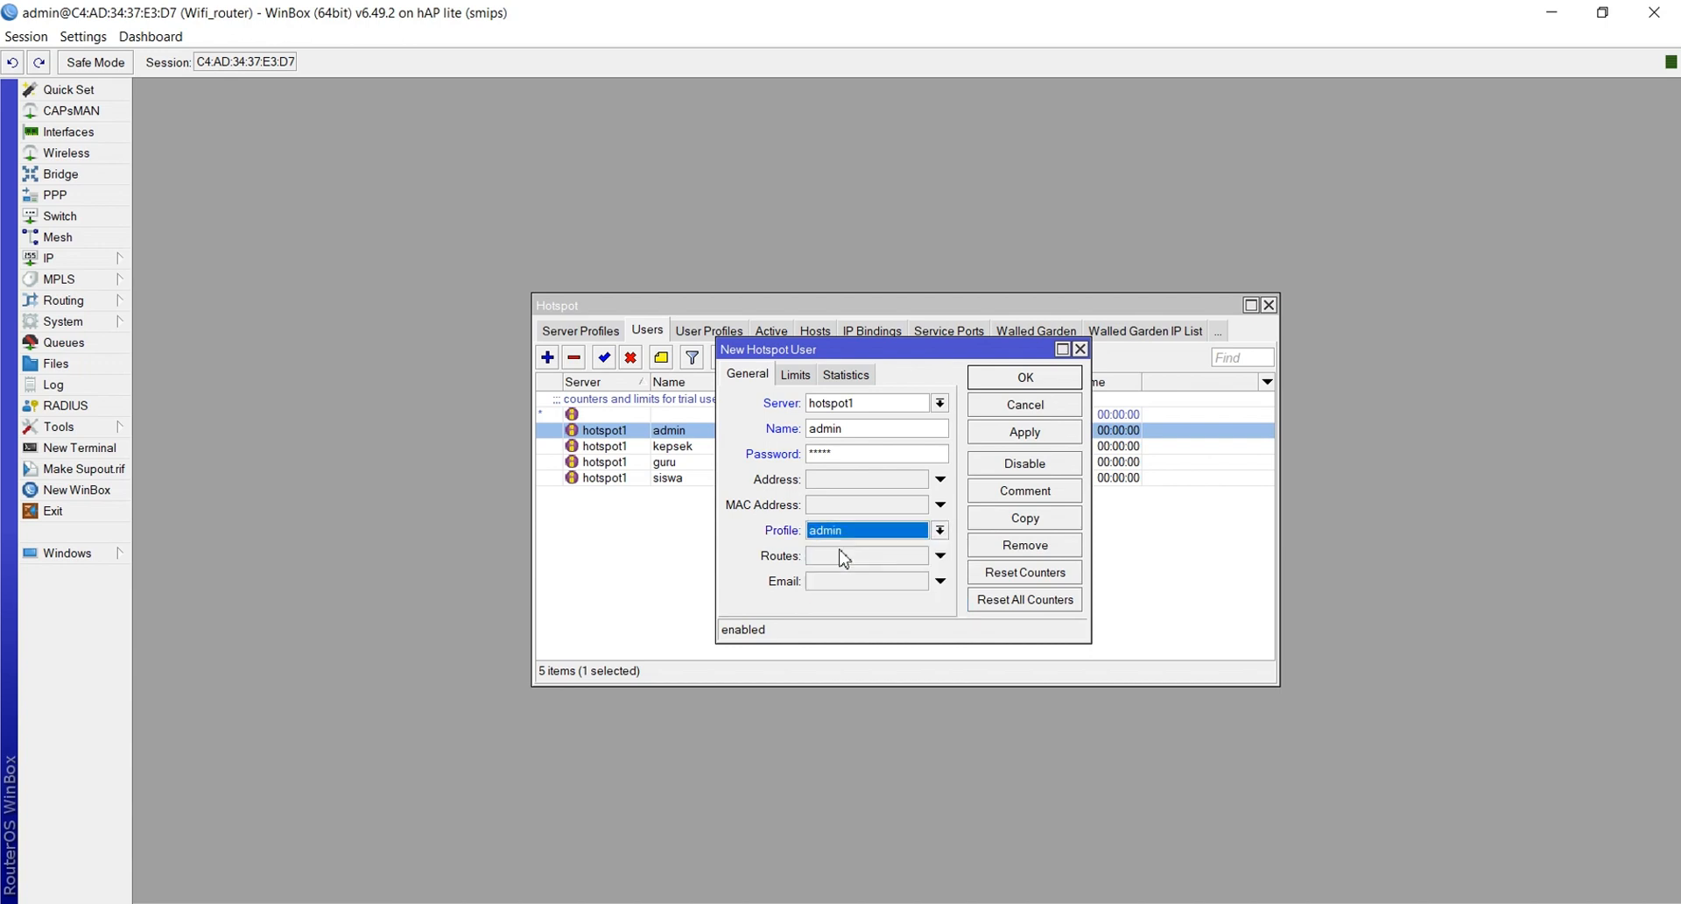
{"action": "left_click", "coordinate": [1007, 438]}
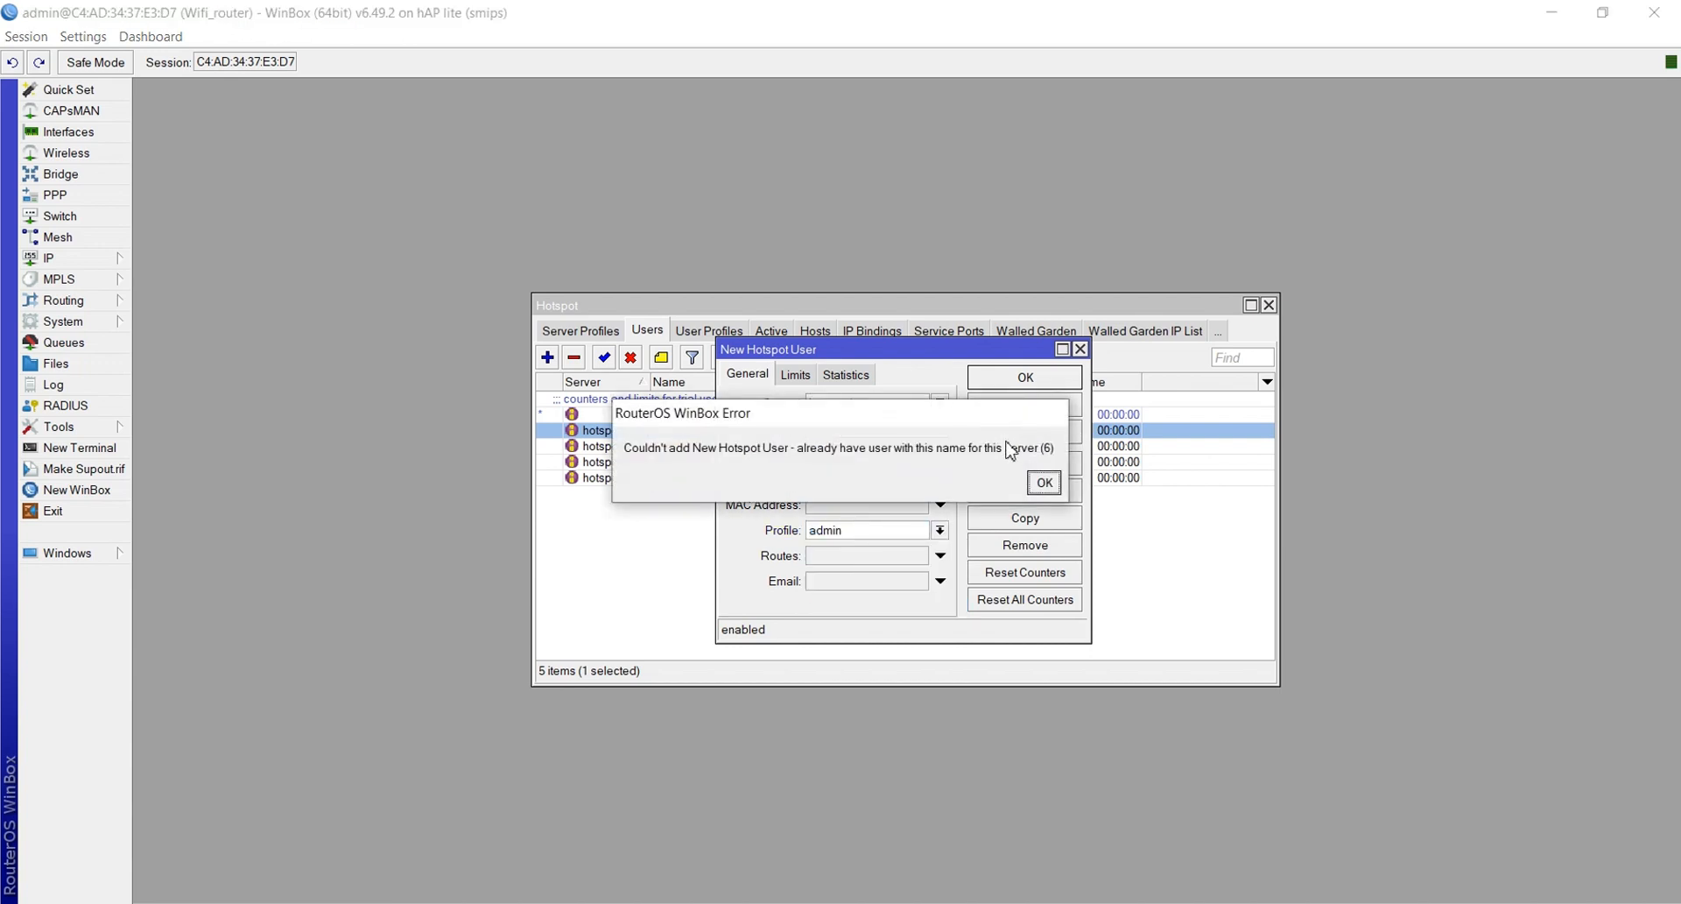
{"action": "left_click", "coordinate": [1042, 482]}
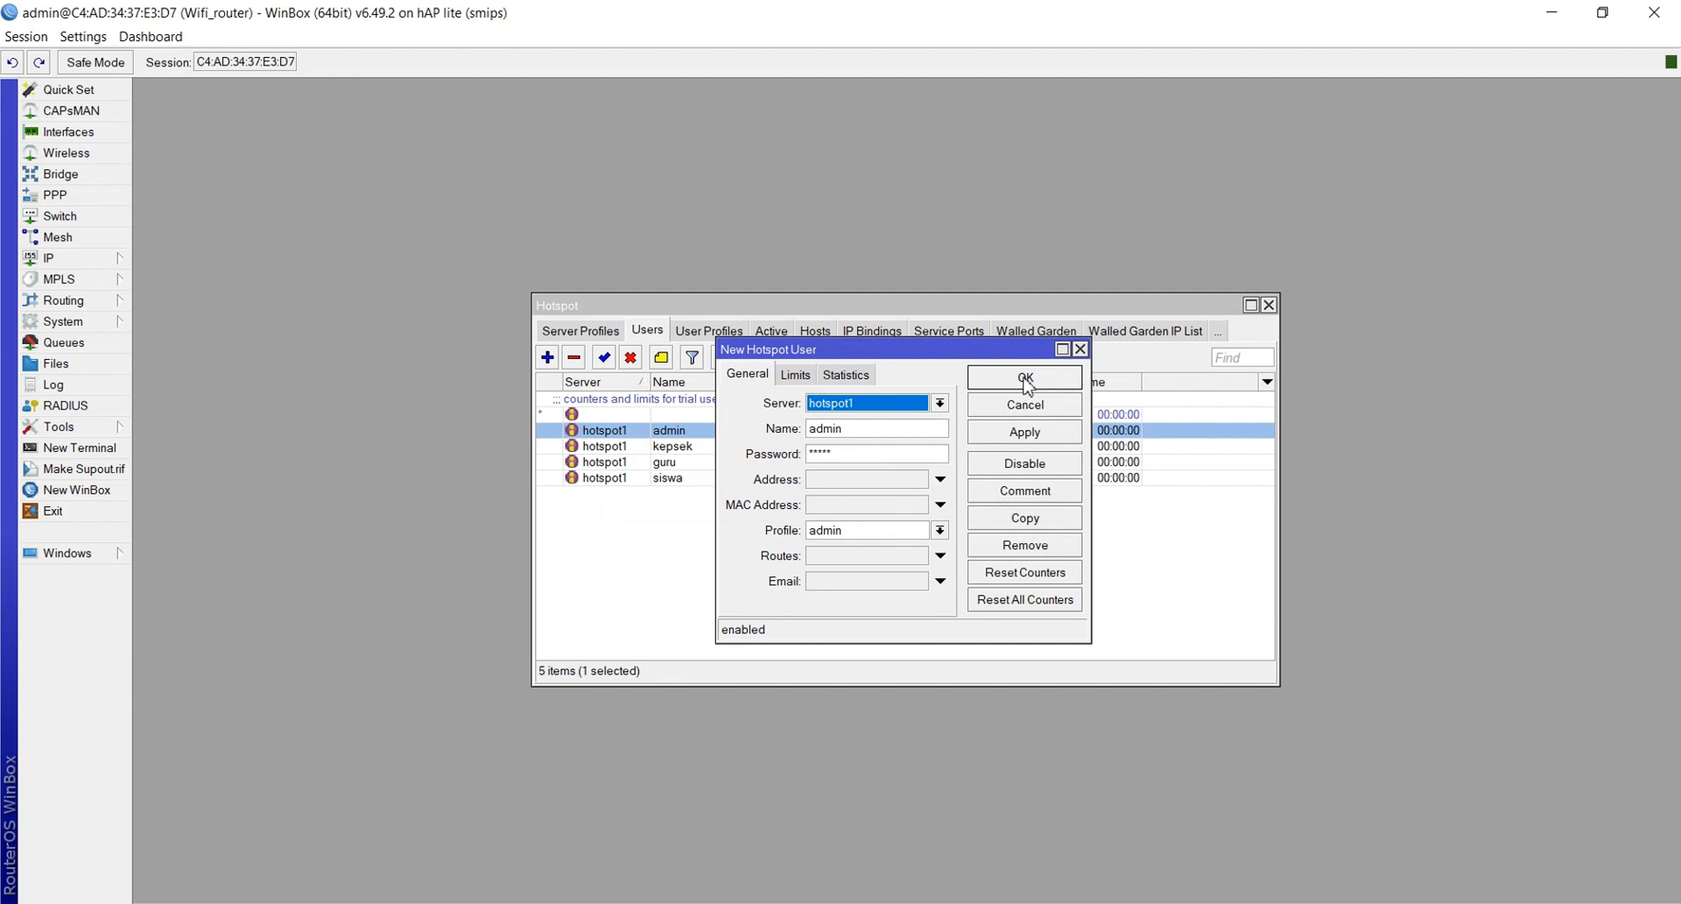
Rename the new hotspot user to penguji and give it a password
{"action": "left_click", "coordinate": [863, 428]}
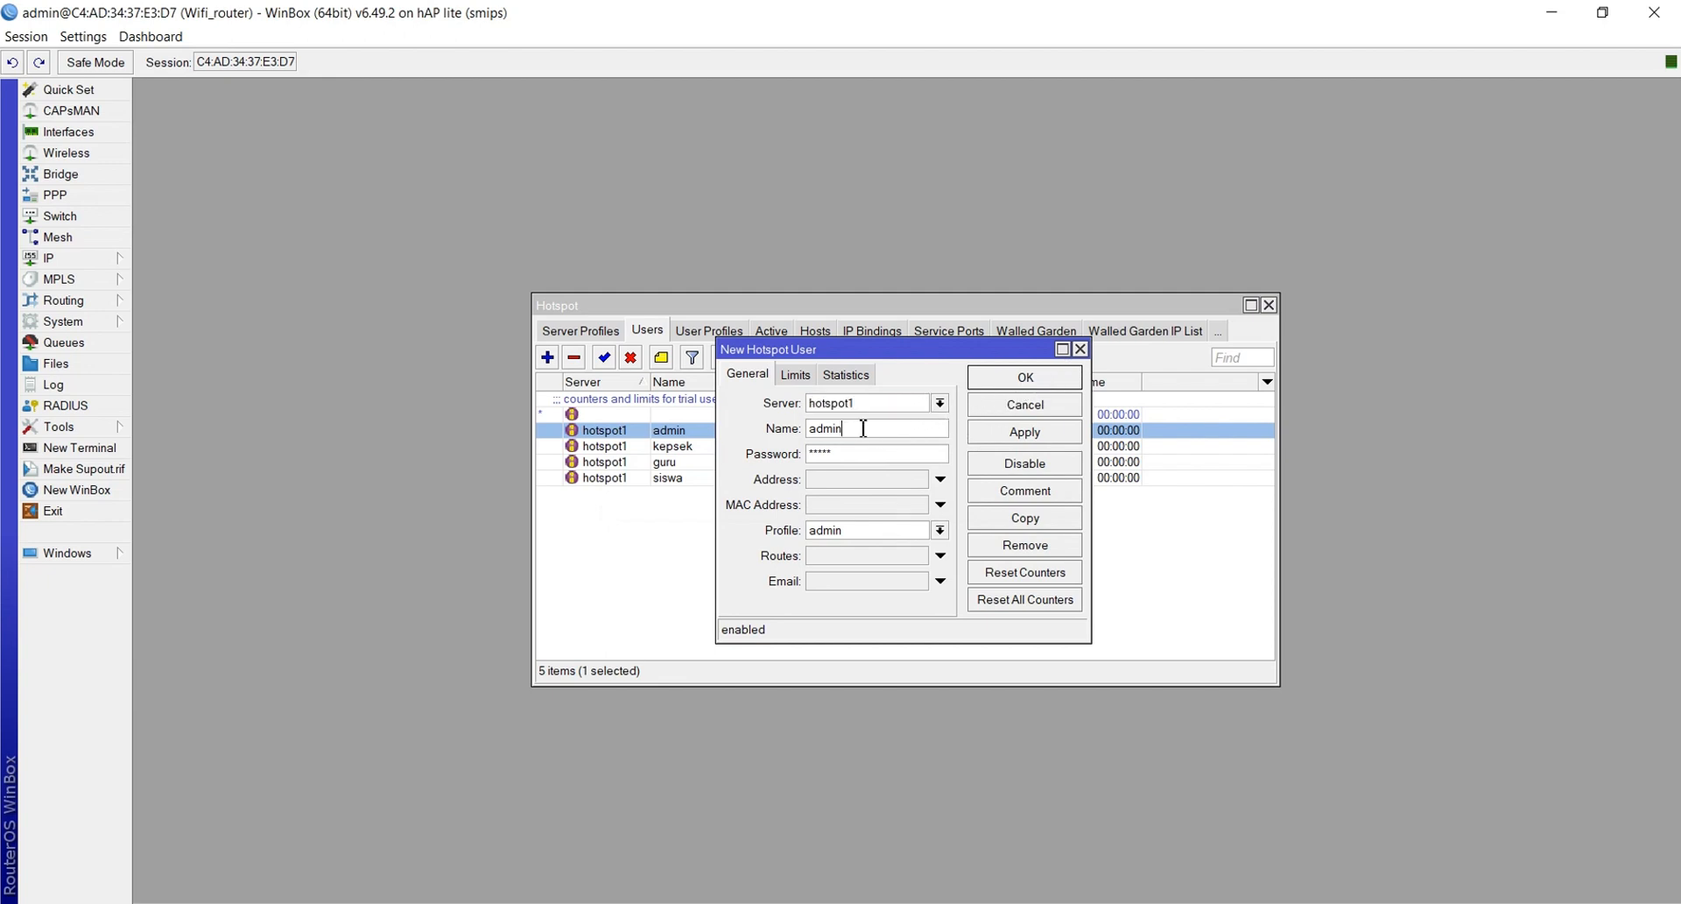
{"action": "left_click_drag", "start_coordinate": [845, 428], "coordinate": [767, 439]}
{"action": "type", "text": "pengui"}
{"action": "key", "text": "Tab"}
{"action": "key", "text": "BackSpace"}
{"action": "type", "text": "p"}
Assign the penguji profile and save the user, then open the admin user's settings
{"action": "left_click", "coordinate": [855, 531]}
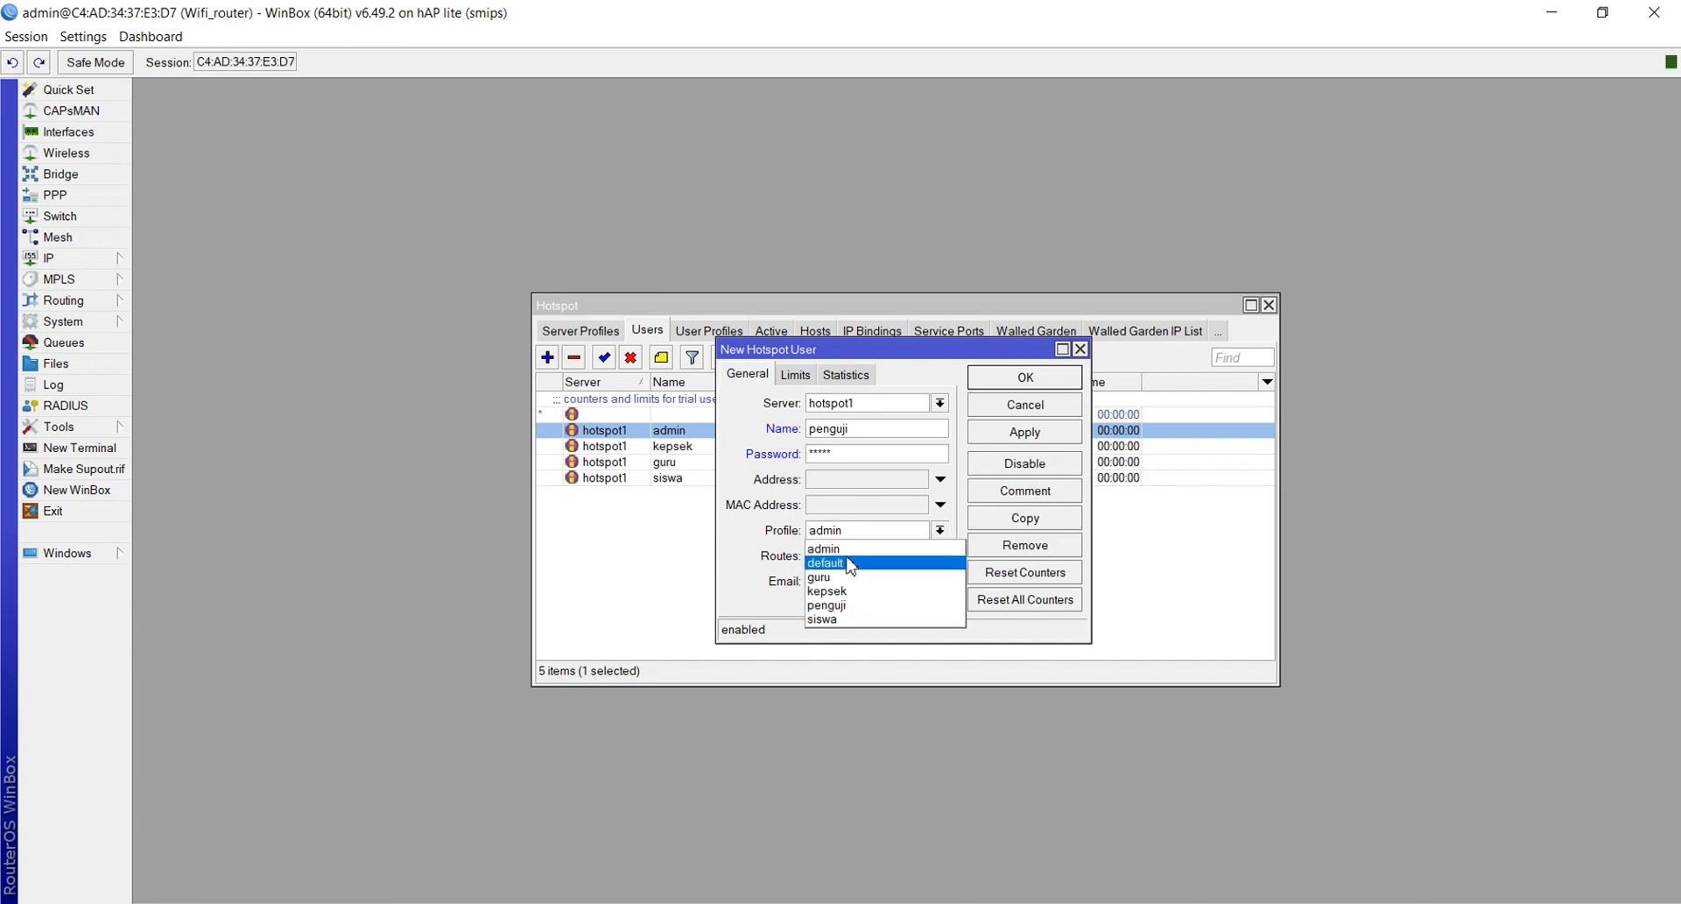
{"action": "left_click", "coordinate": [842, 606]}
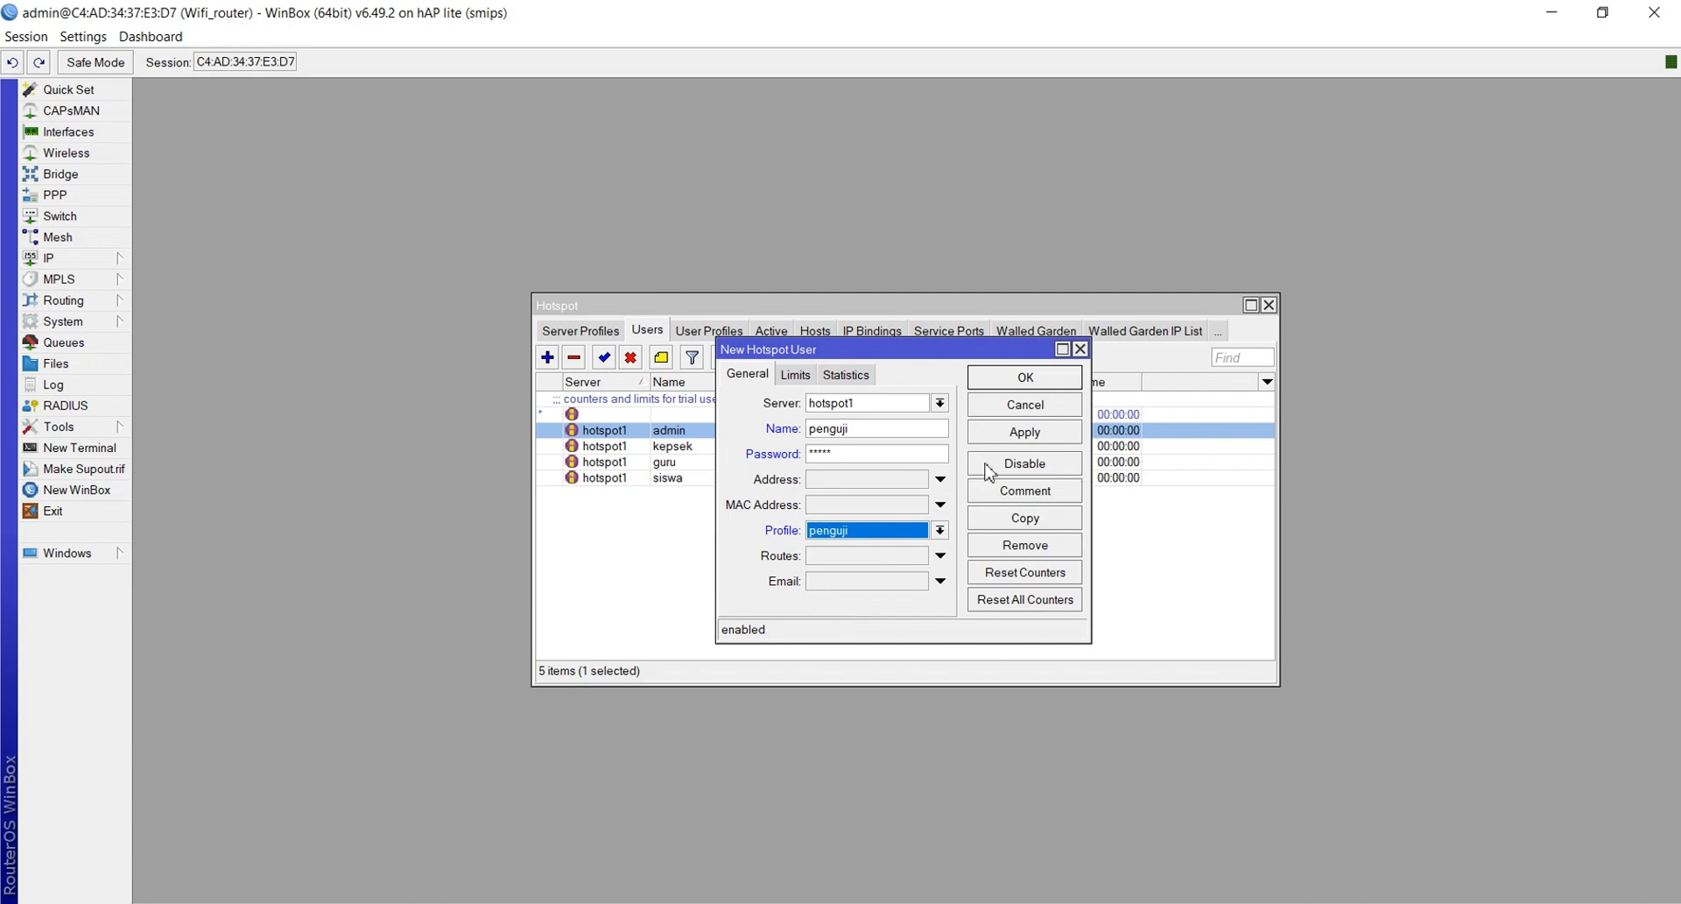
{"action": "left_click", "coordinate": [1021, 442]}
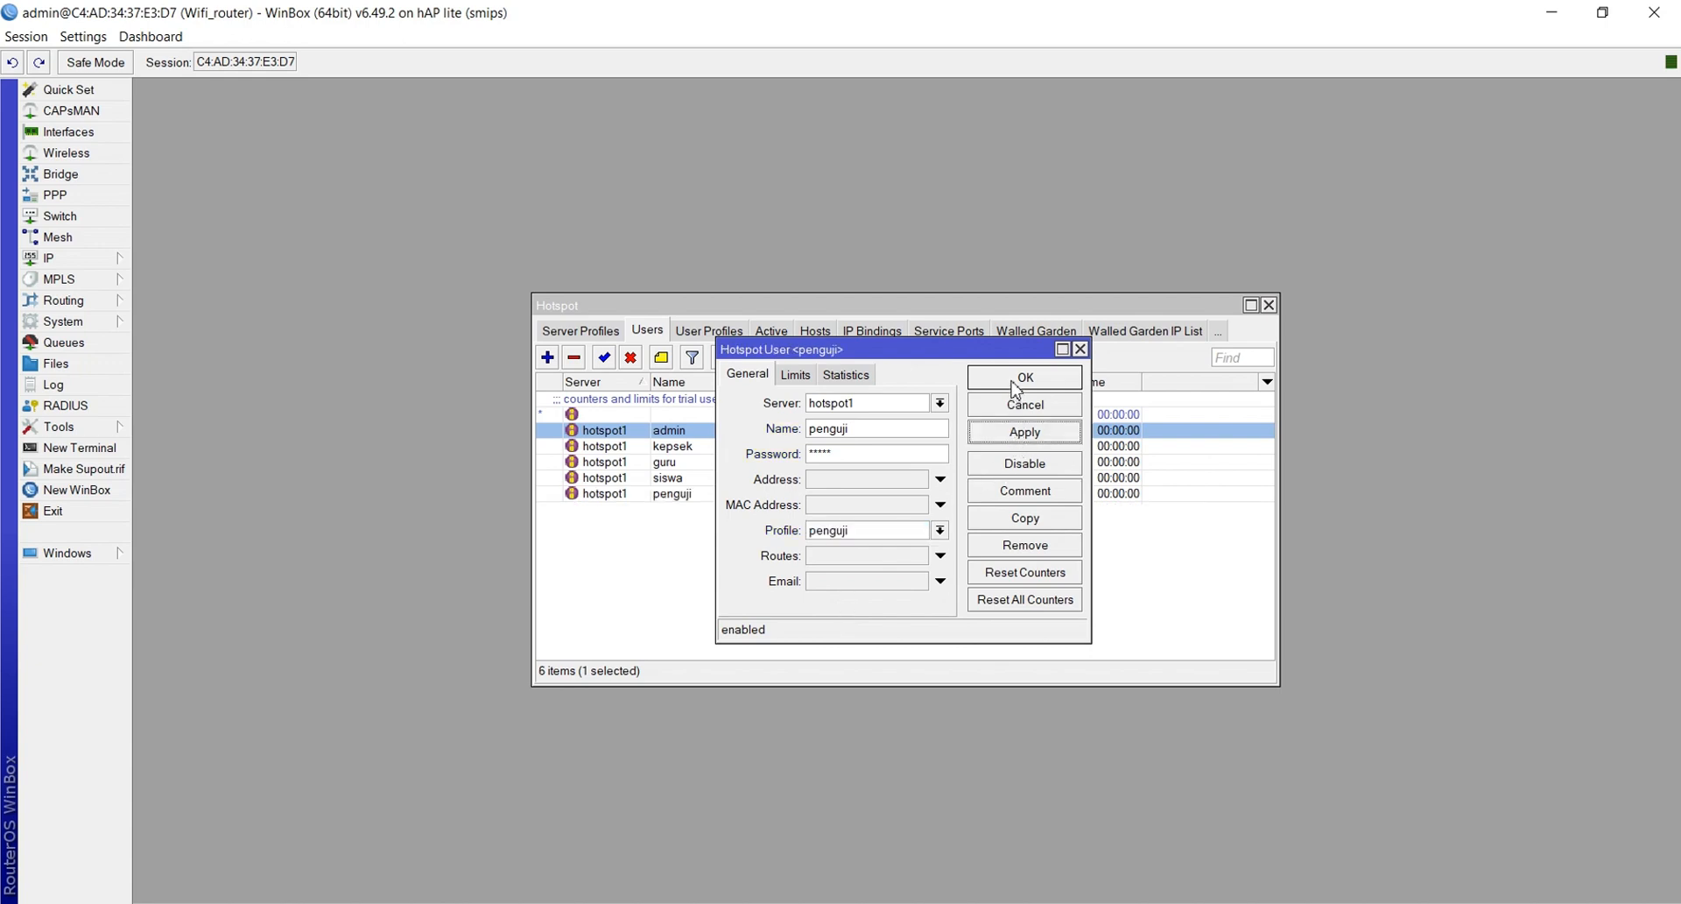
{"action": "left_click", "coordinate": [1018, 384]}
{"action": "double_click", "coordinate": [696, 432]}
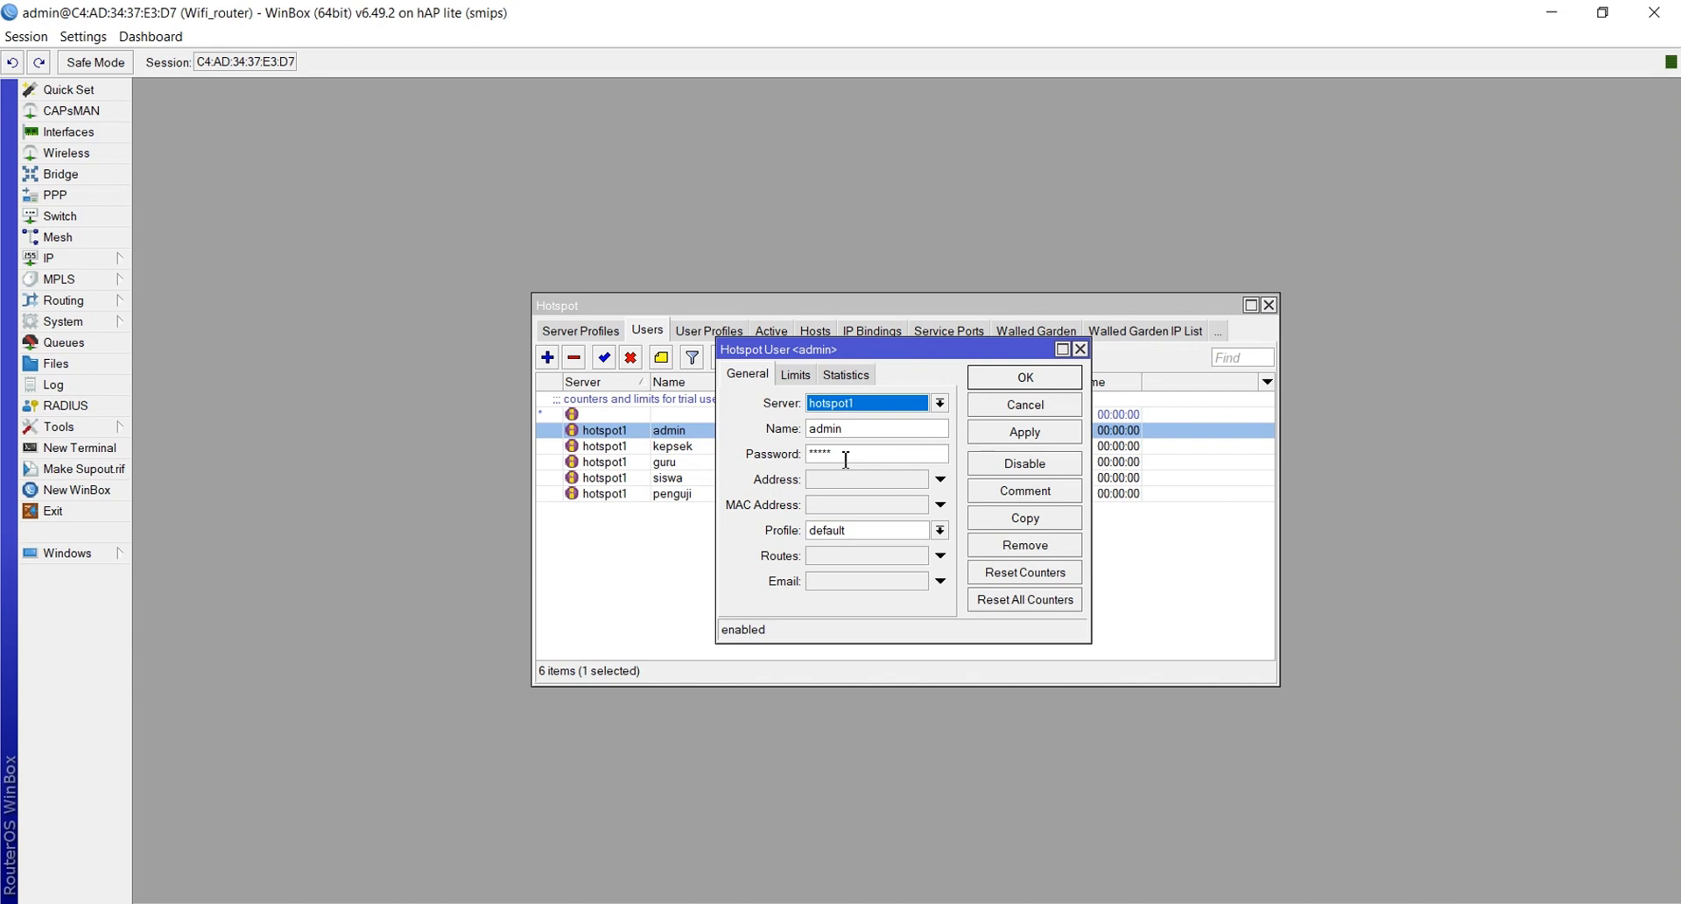
Change the admin hotspot user's profile to admin, apply it, and close the form
{"action": "left_click", "coordinate": [861, 529]}
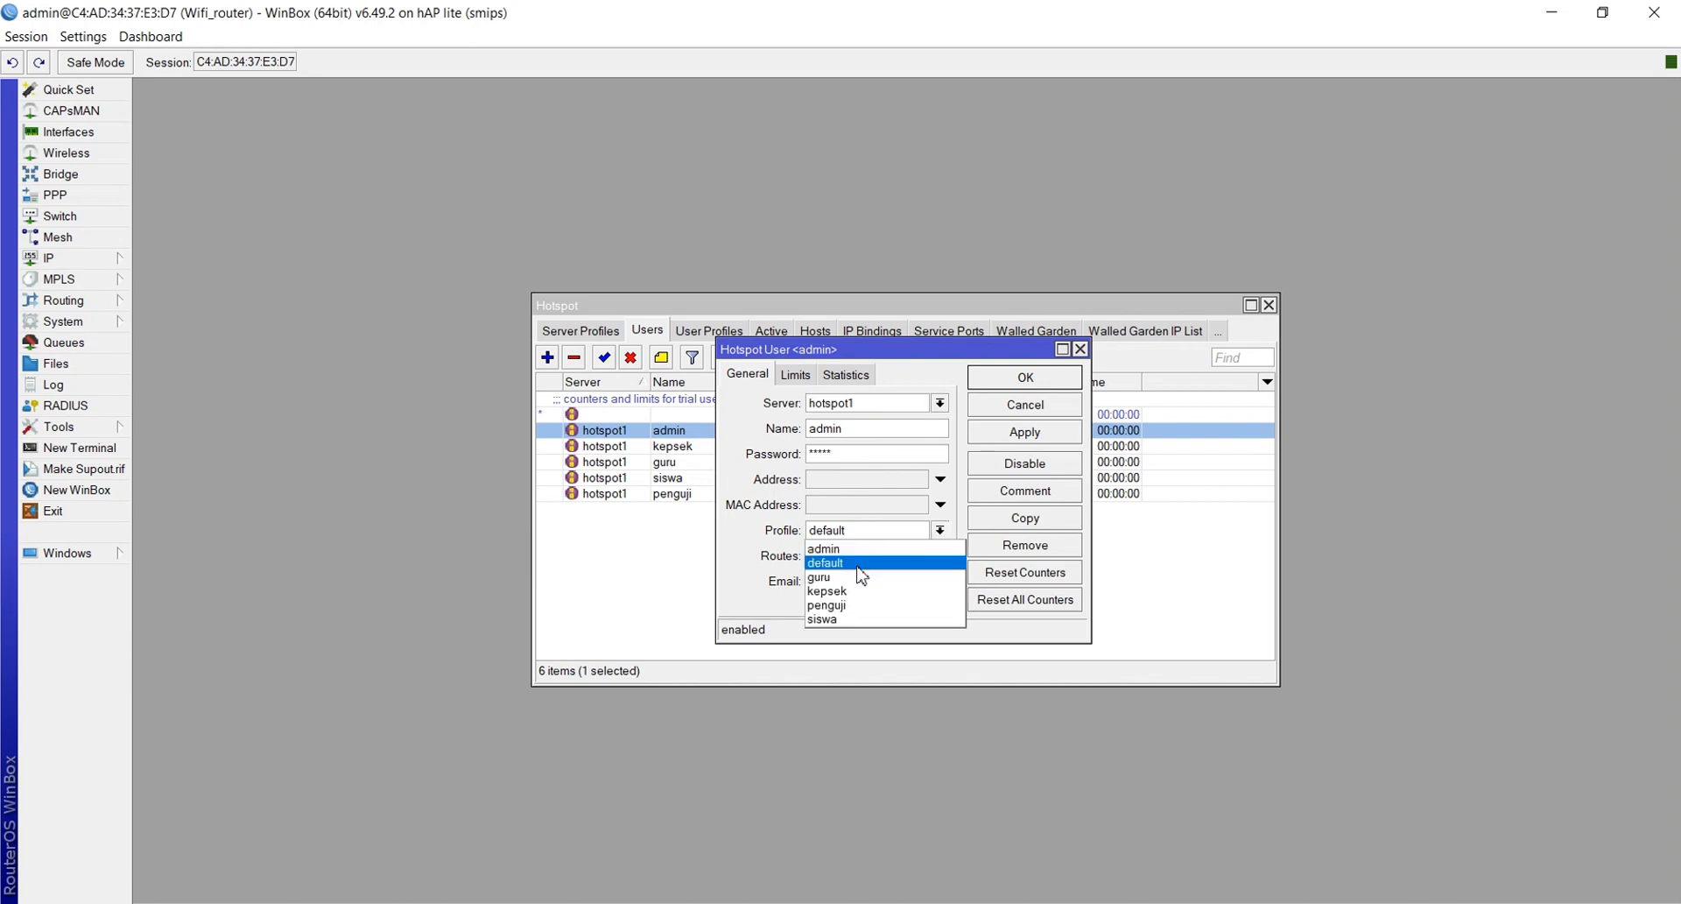
{"action": "left_click", "coordinate": [857, 549]}
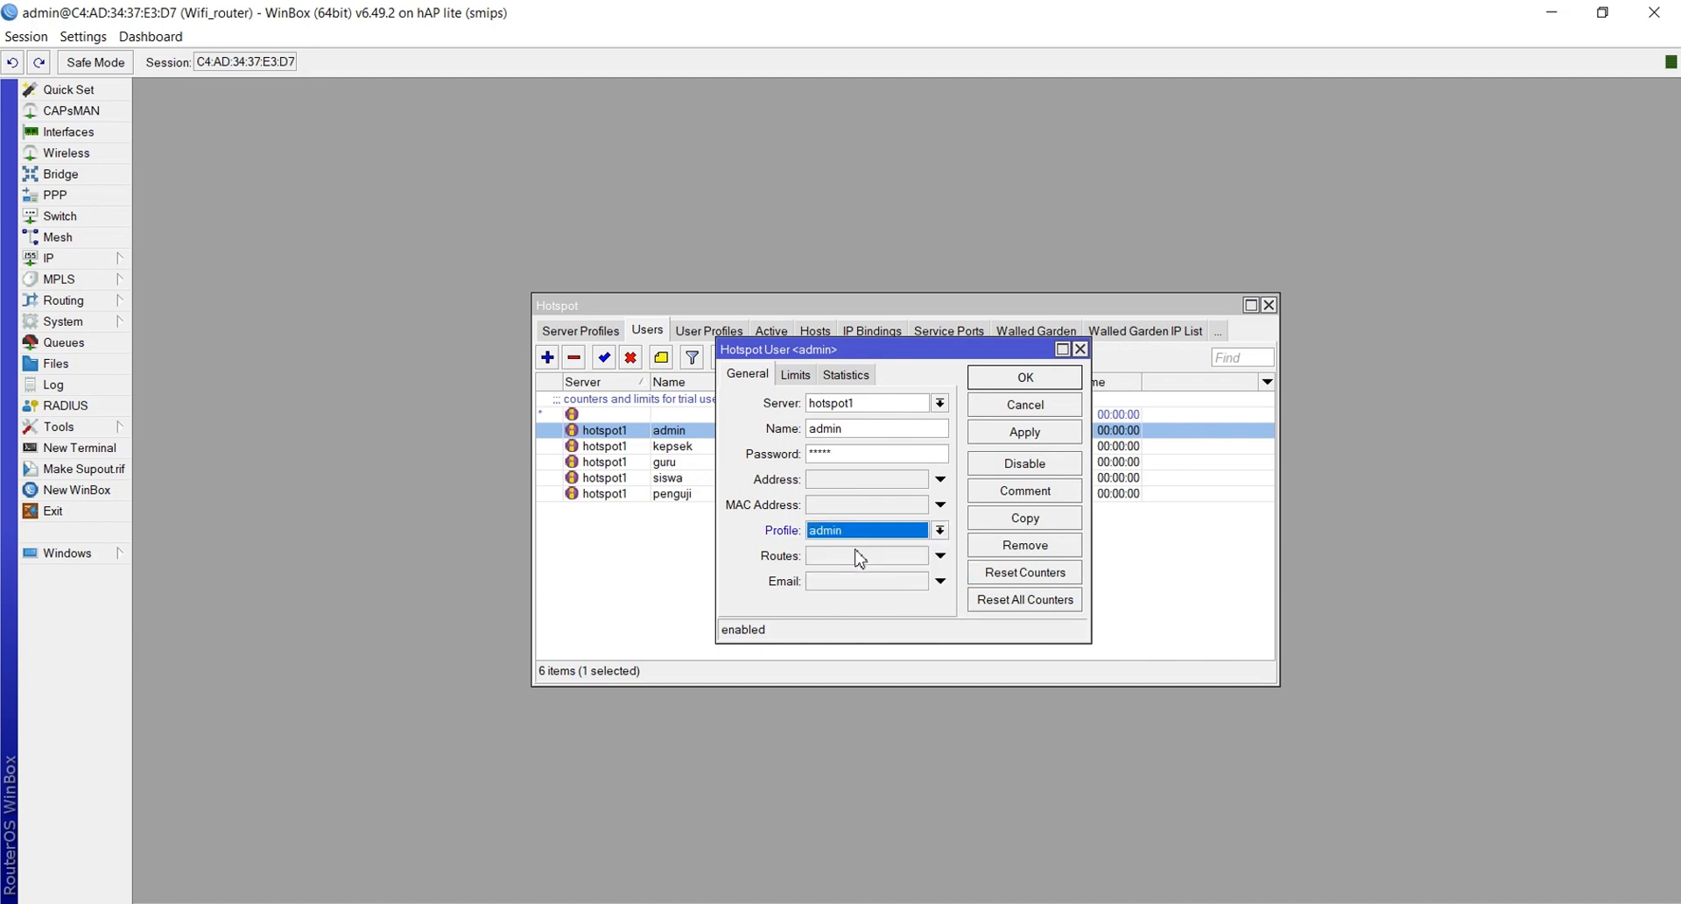
{"action": "left_click", "coordinate": [1008, 434]}
{"action": "left_click", "coordinate": [1023, 380]}
{"action": "left_click", "coordinate": [913, 569]}
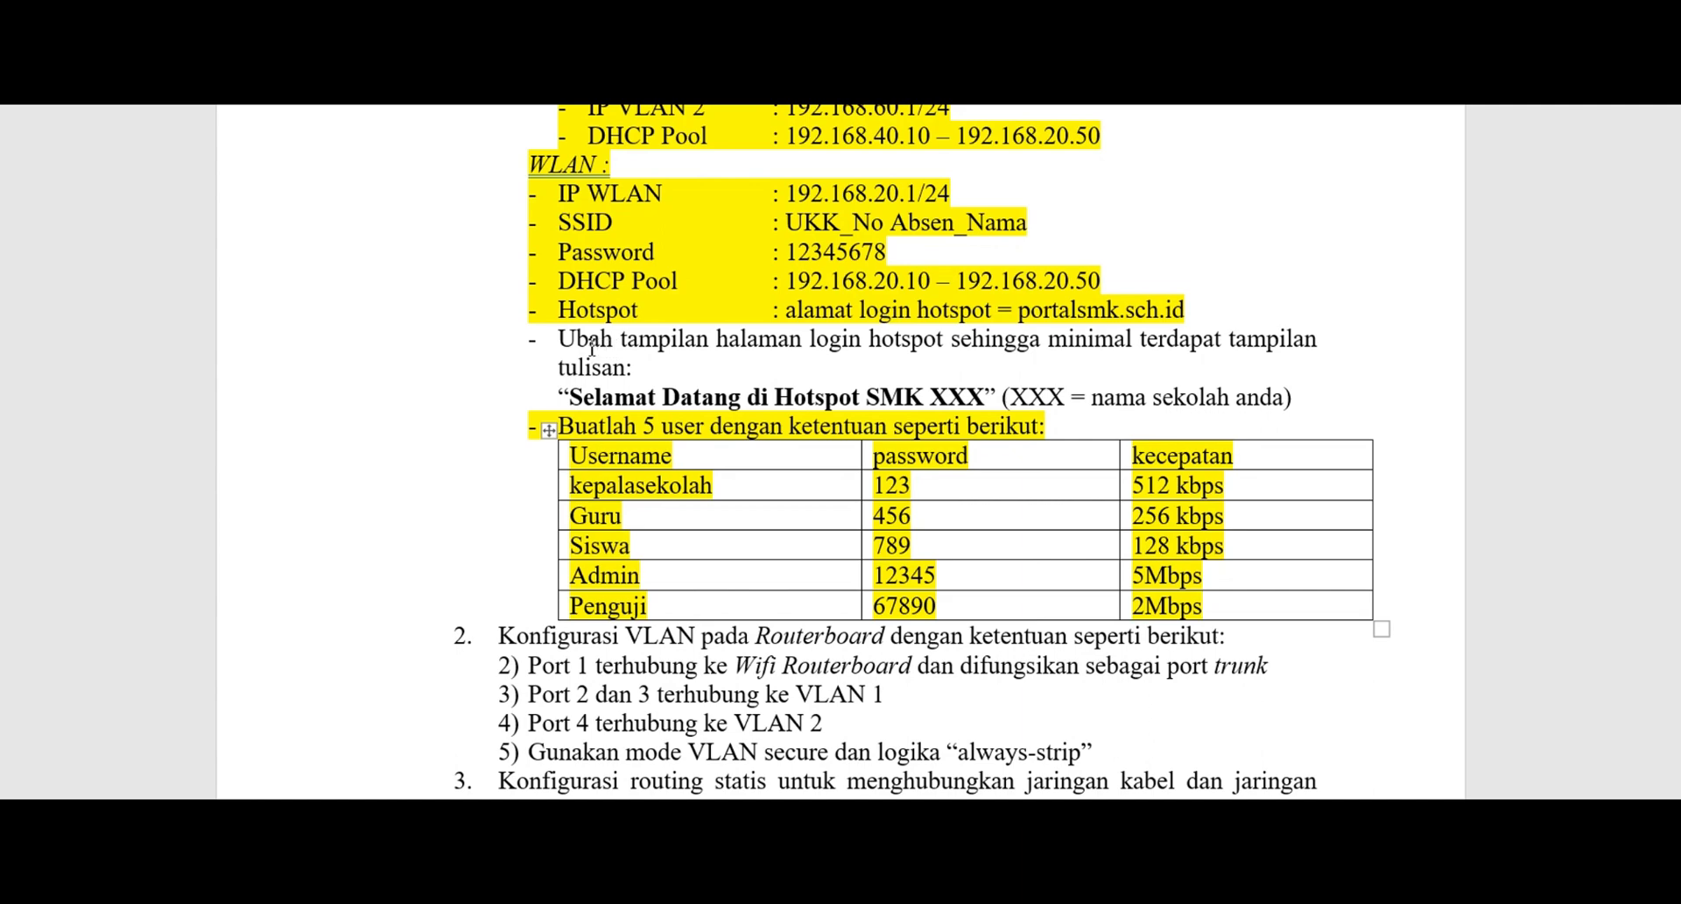
Highlight the 'Ubah tampilan halaman login…' paragraph in yellow
{"action": "left_click_drag", "start_coordinate": [558, 346], "coordinate": [1447, 403]}
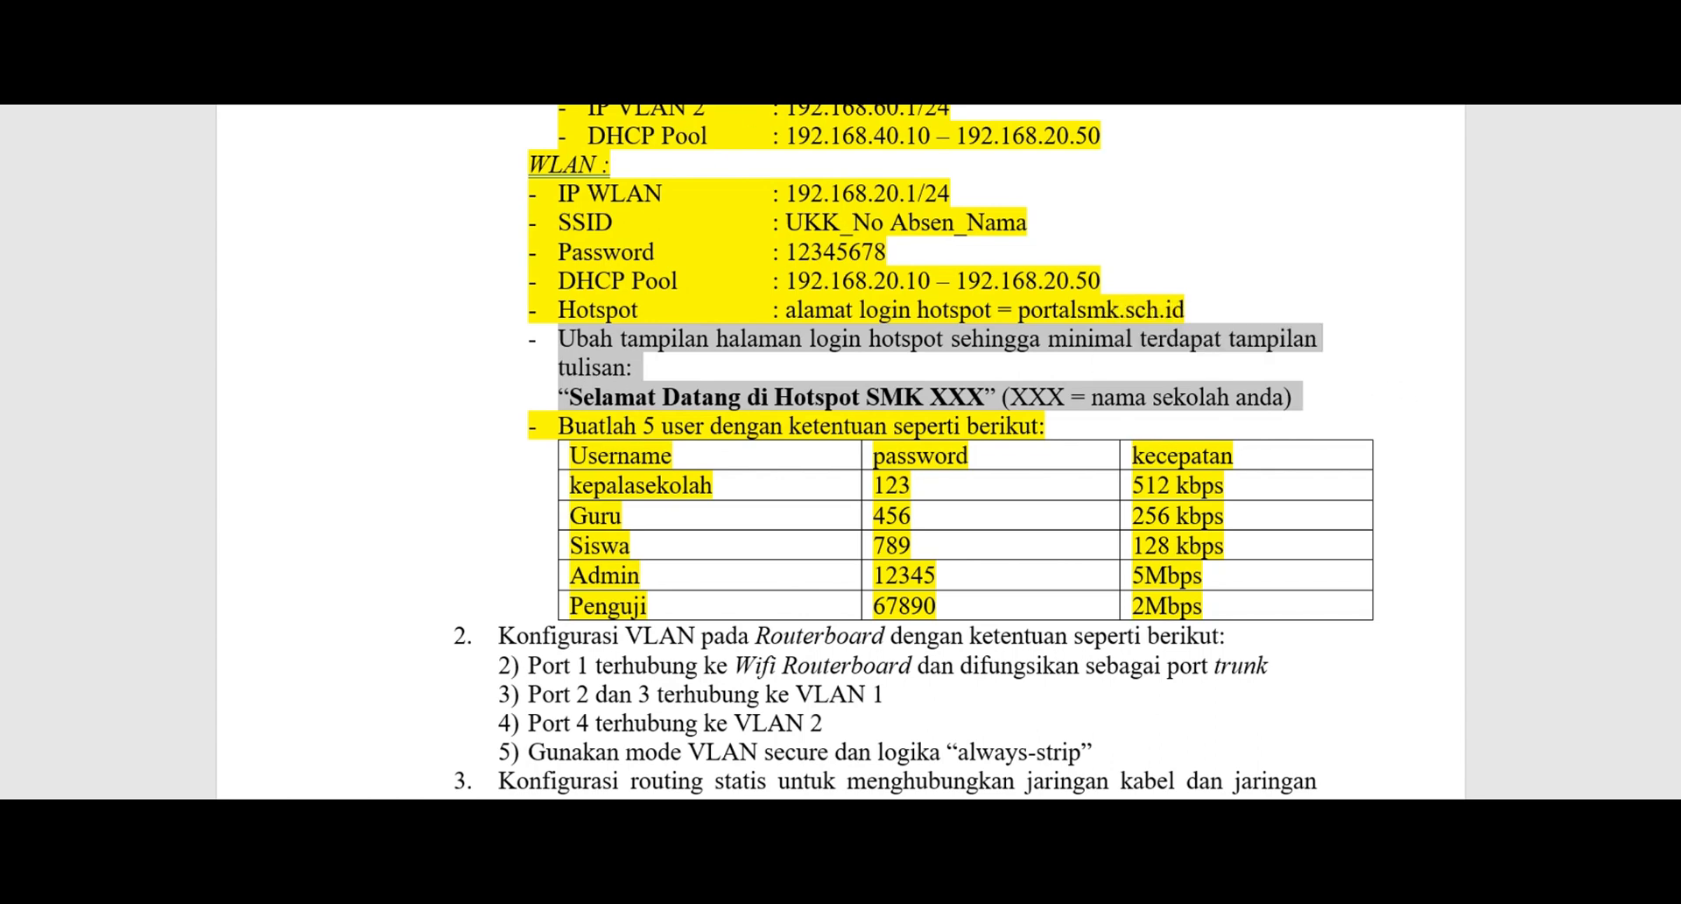
{"action": "key", "text": "ctrl+alt+h"}
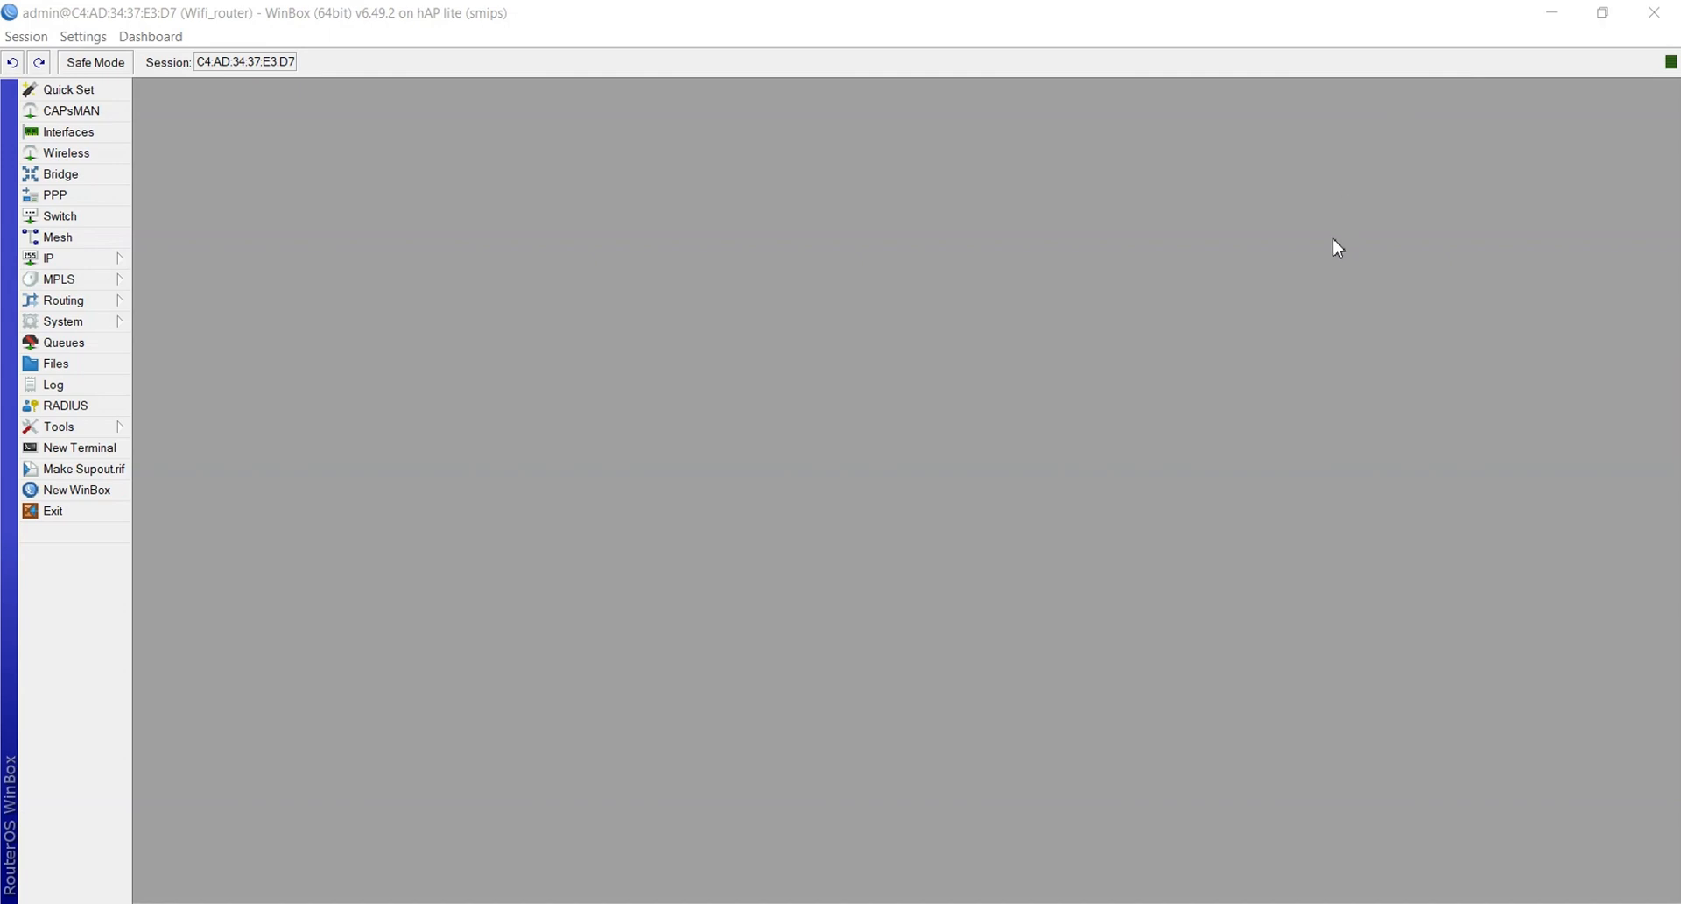
Open the router's File List and select hotspot/login.html
{"action": "left_click", "coordinate": [55, 367]}
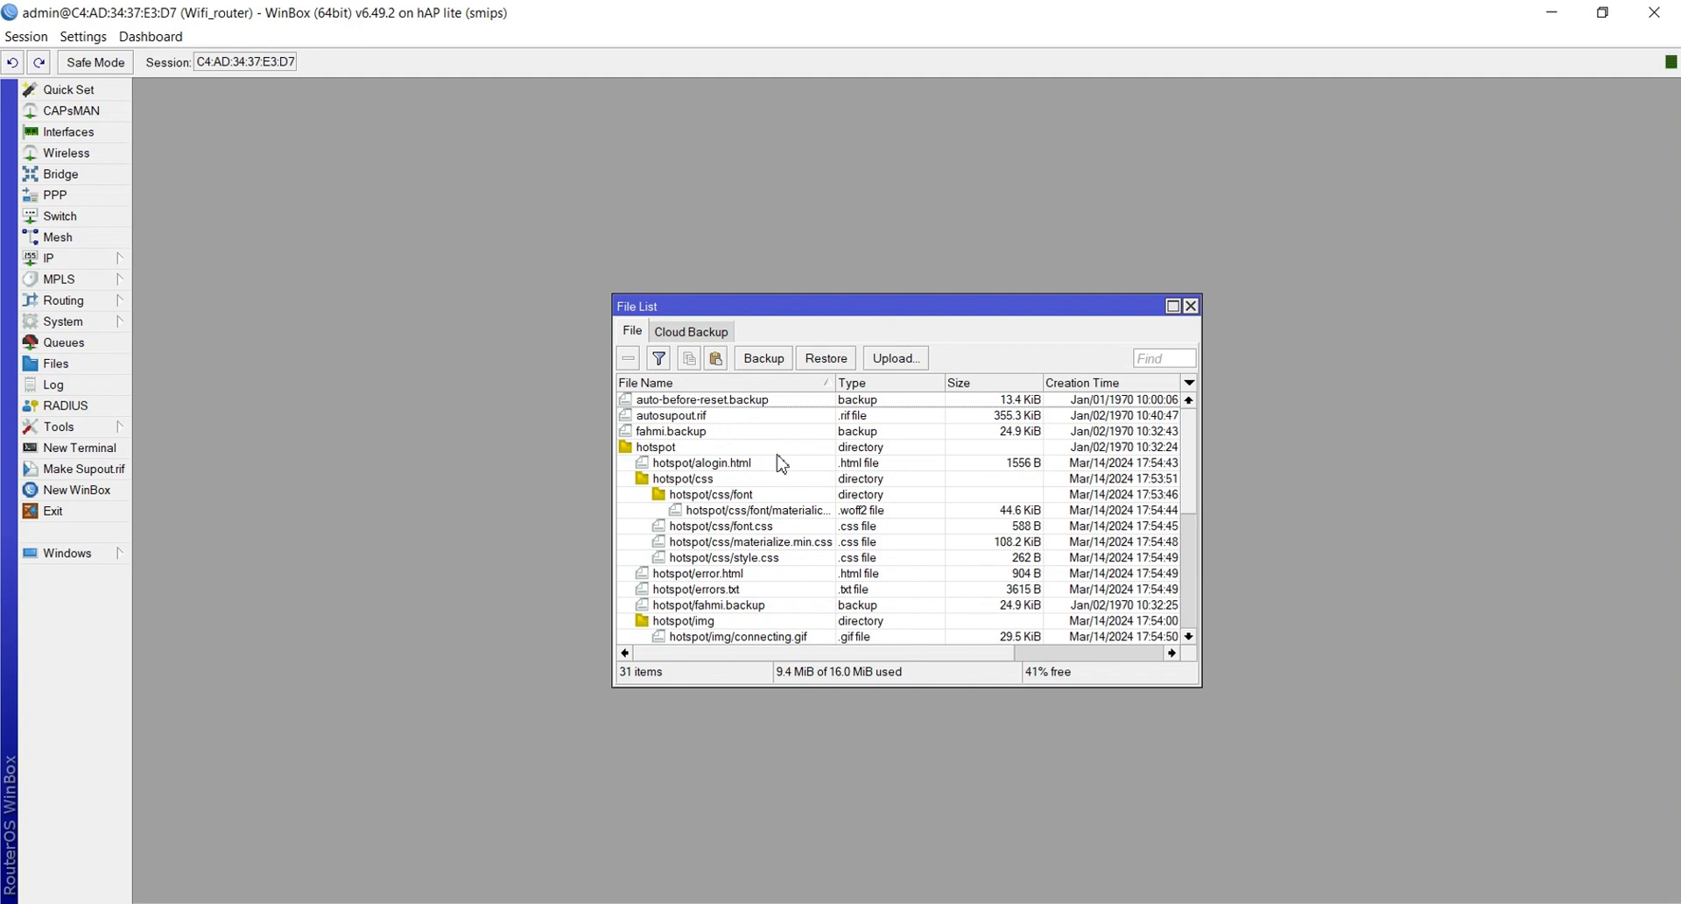
{"action": "scroll", "coordinate": [782, 464], "scroll_direction": "down", "scroll_amount": 1}
{"action": "scroll", "coordinate": [782, 464], "scroll_direction": "down", "scroll_amount": 5}
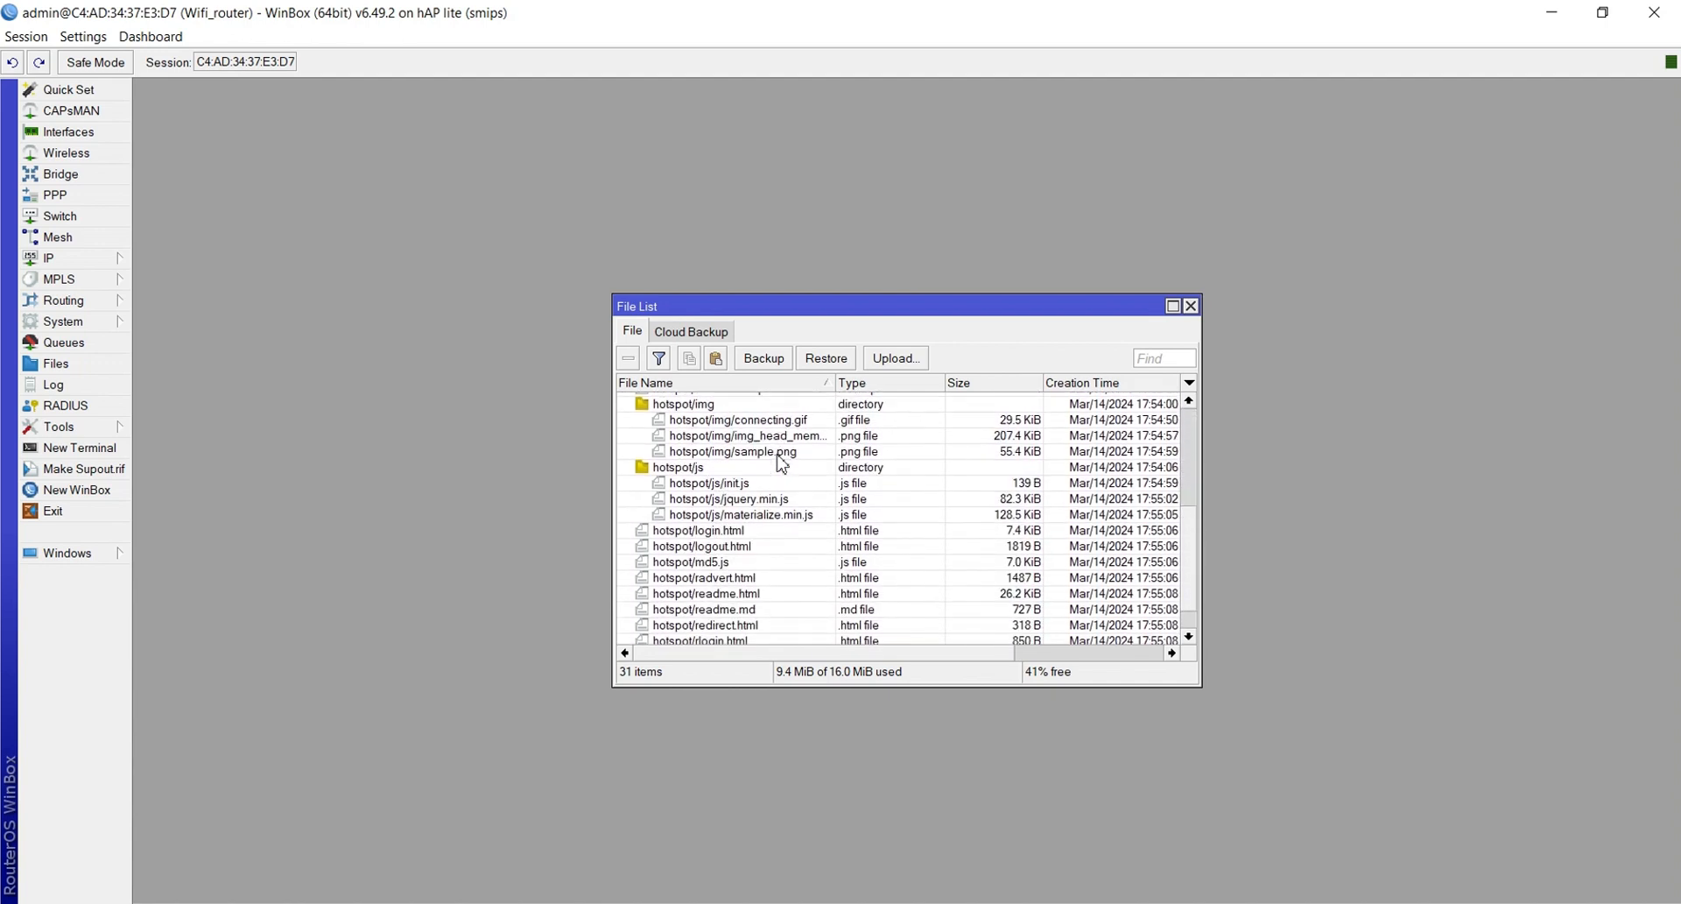
{"action": "left_click", "coordinate": [692, 531]}
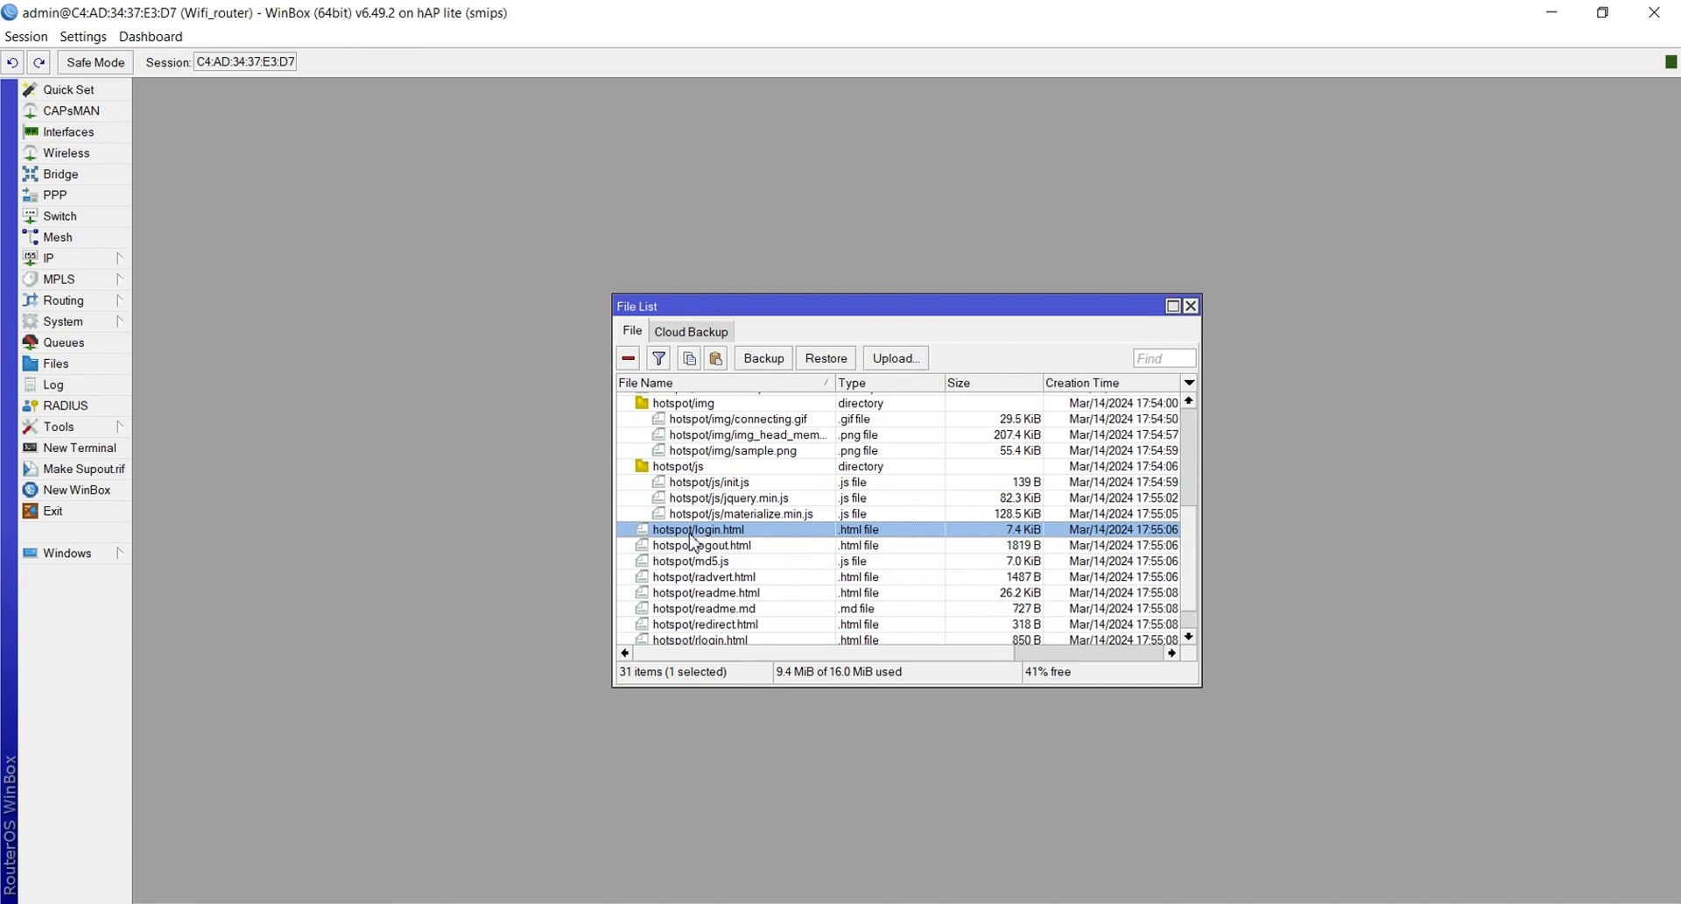
Minimize WinBox, Word and Foxit PDF Reader
{"action": "left_click", "coordinate": [1539, 16]}
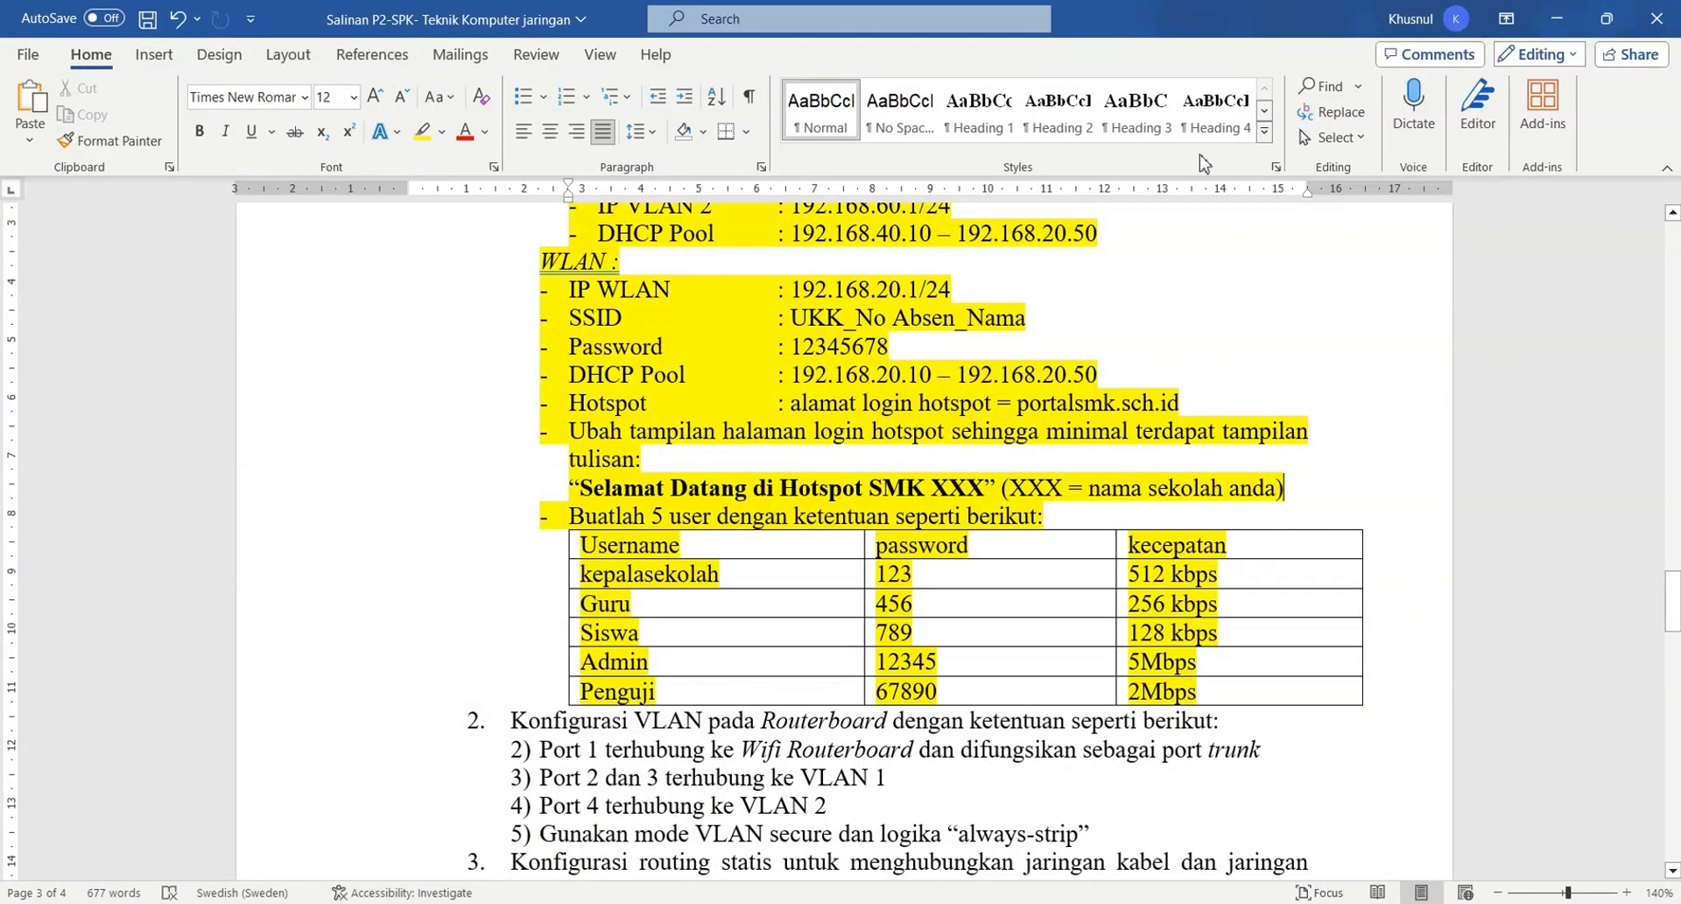
{"action": "left_click", "coordinate": [1556, 18]}
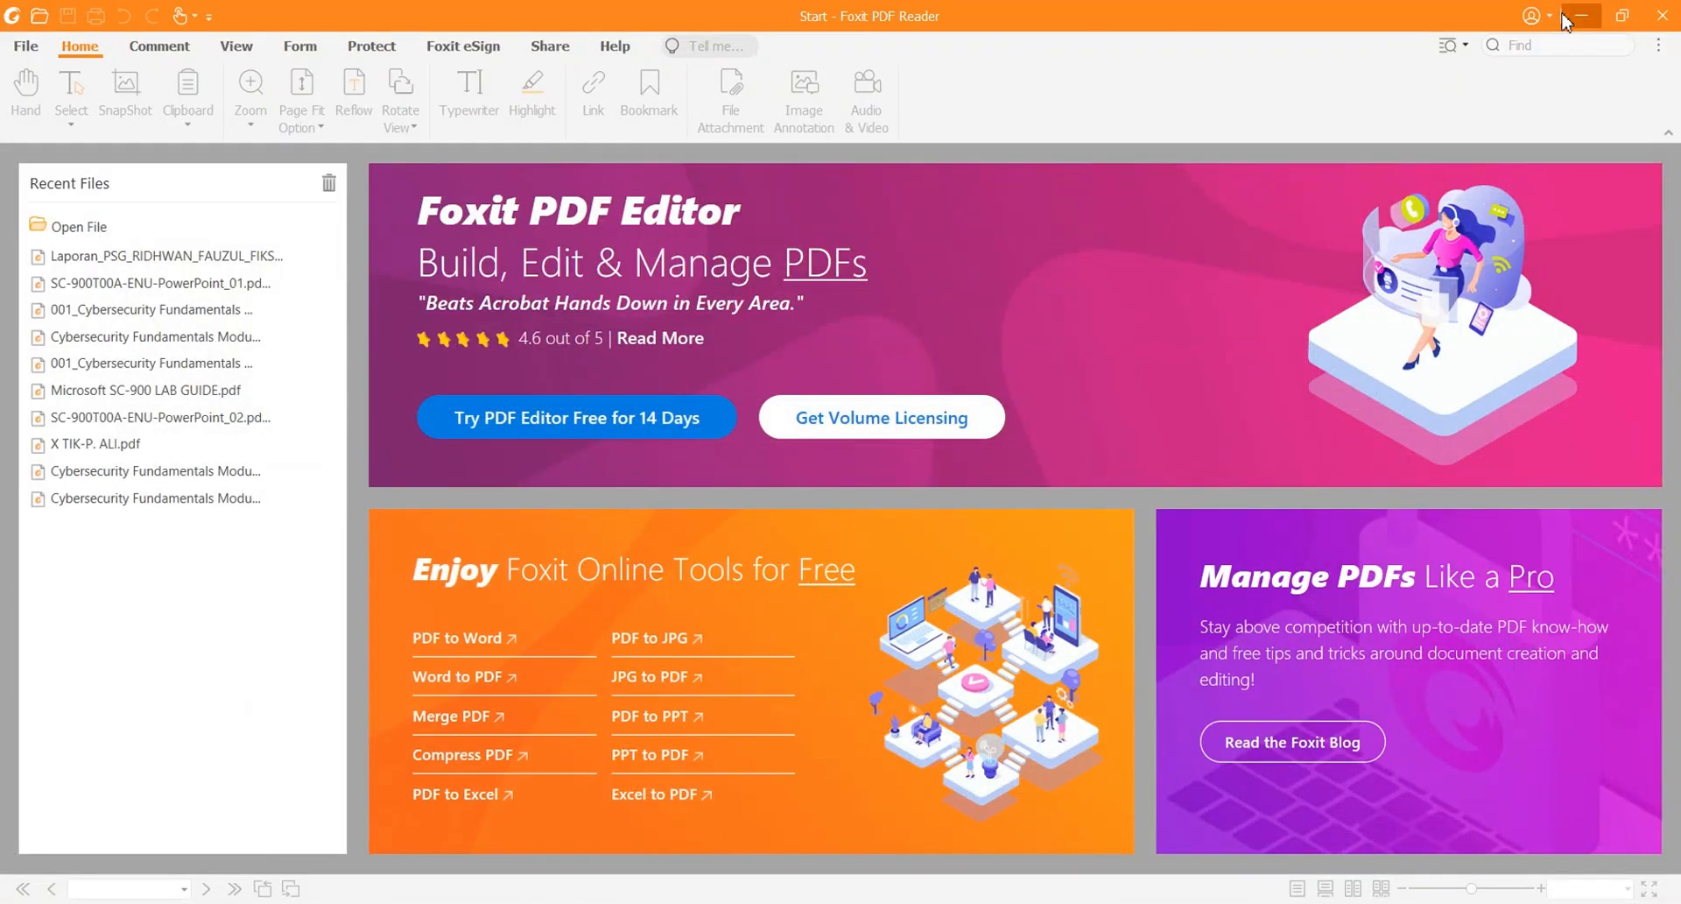
{"action": "left_click", "coordinate": [1582, 13]}
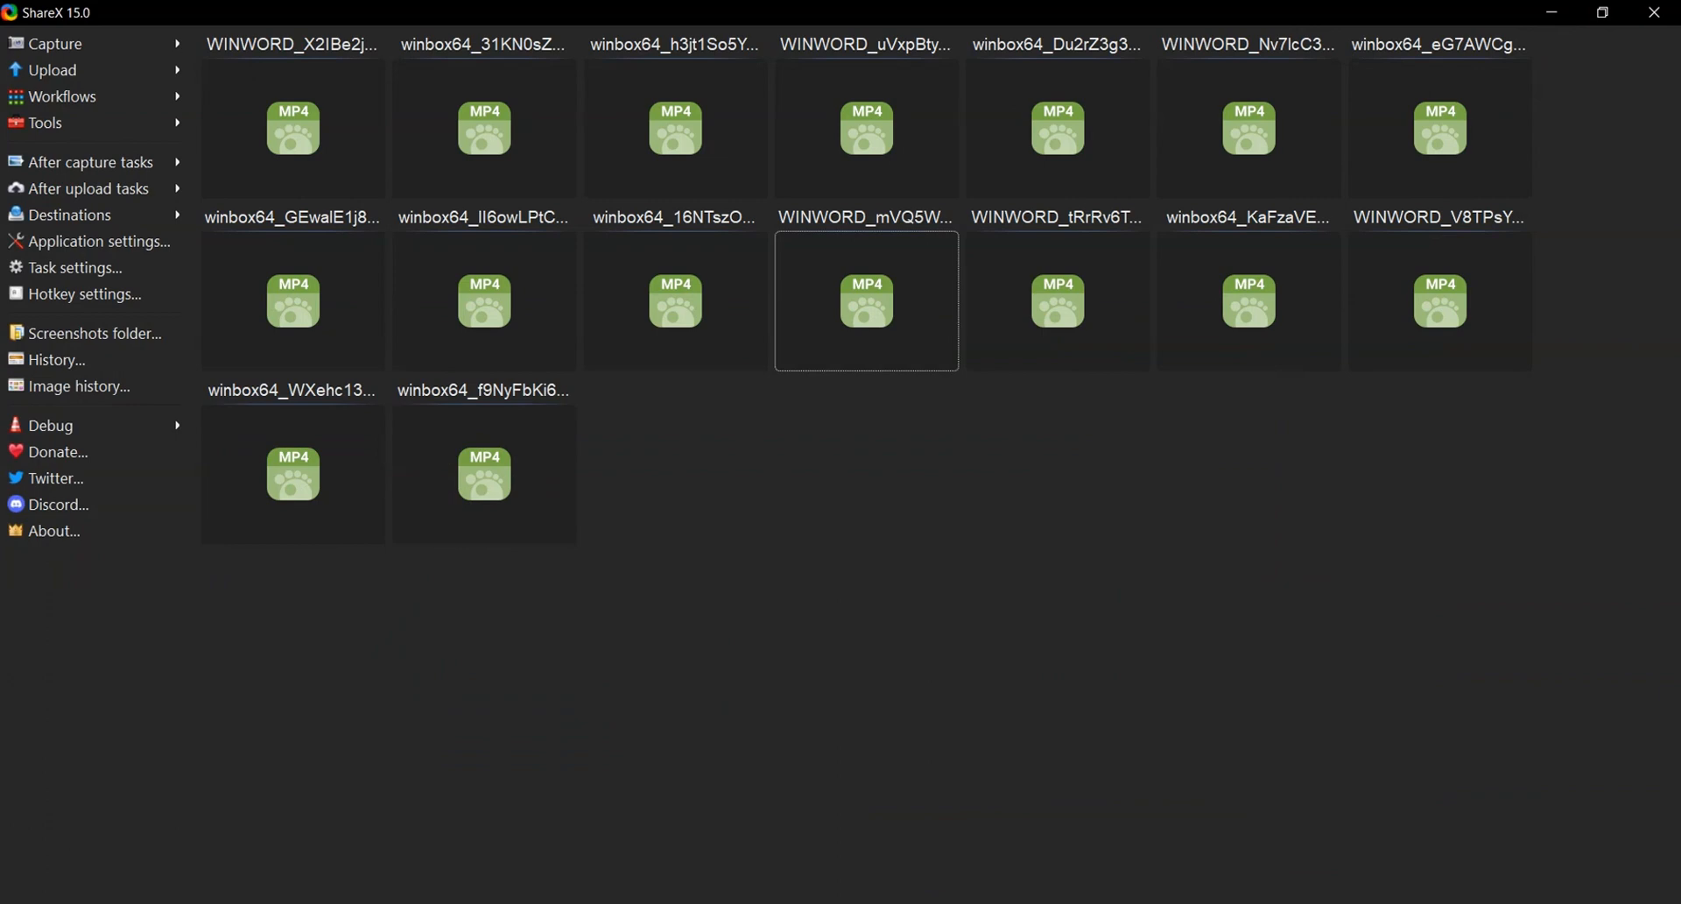
Clear the desktop and drag hotspot/login.html from the File List onto it
{"action": "left_click", "coordinate": [1560, 13]}
{"action": "left_click", "coordinate": [1560, 12]}
{"action": "left_click", "coordinate": [1557, 11]}
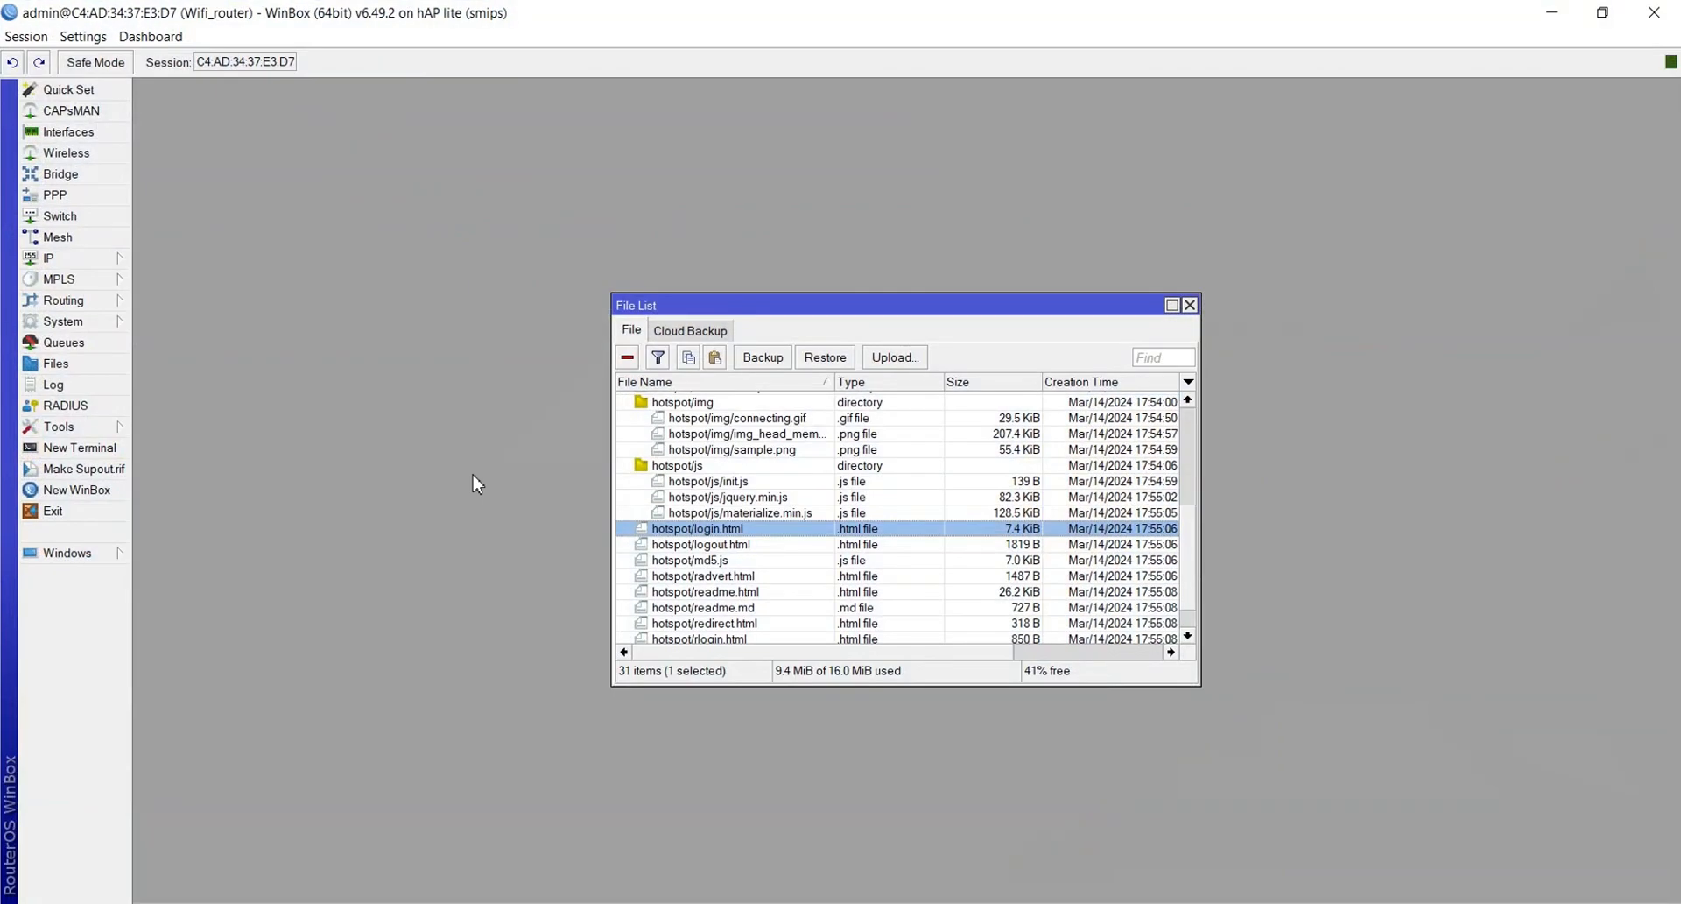
{"action": "left_click", "coordinate": [1602, 13]}
{"action": "left_click_drag", "start_coordinate": [648, 312], "coordinate": [193, 147]}
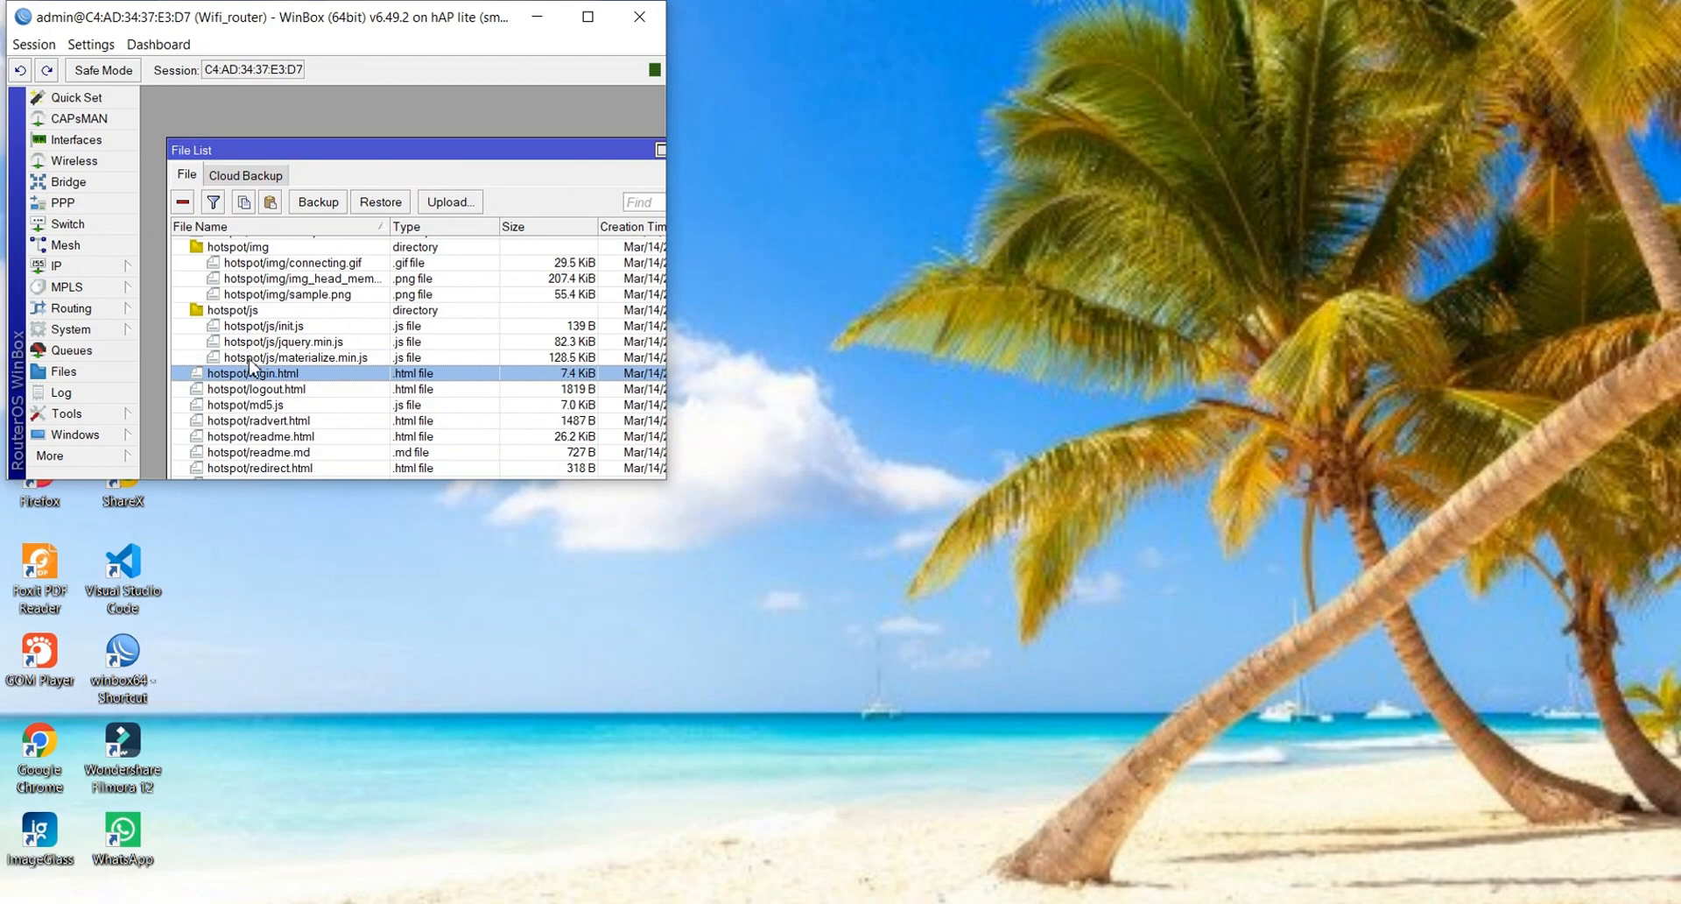
{"action": "left_click_drag", "start_coordinate": [252, 373], "coordinate": [896, 99]}
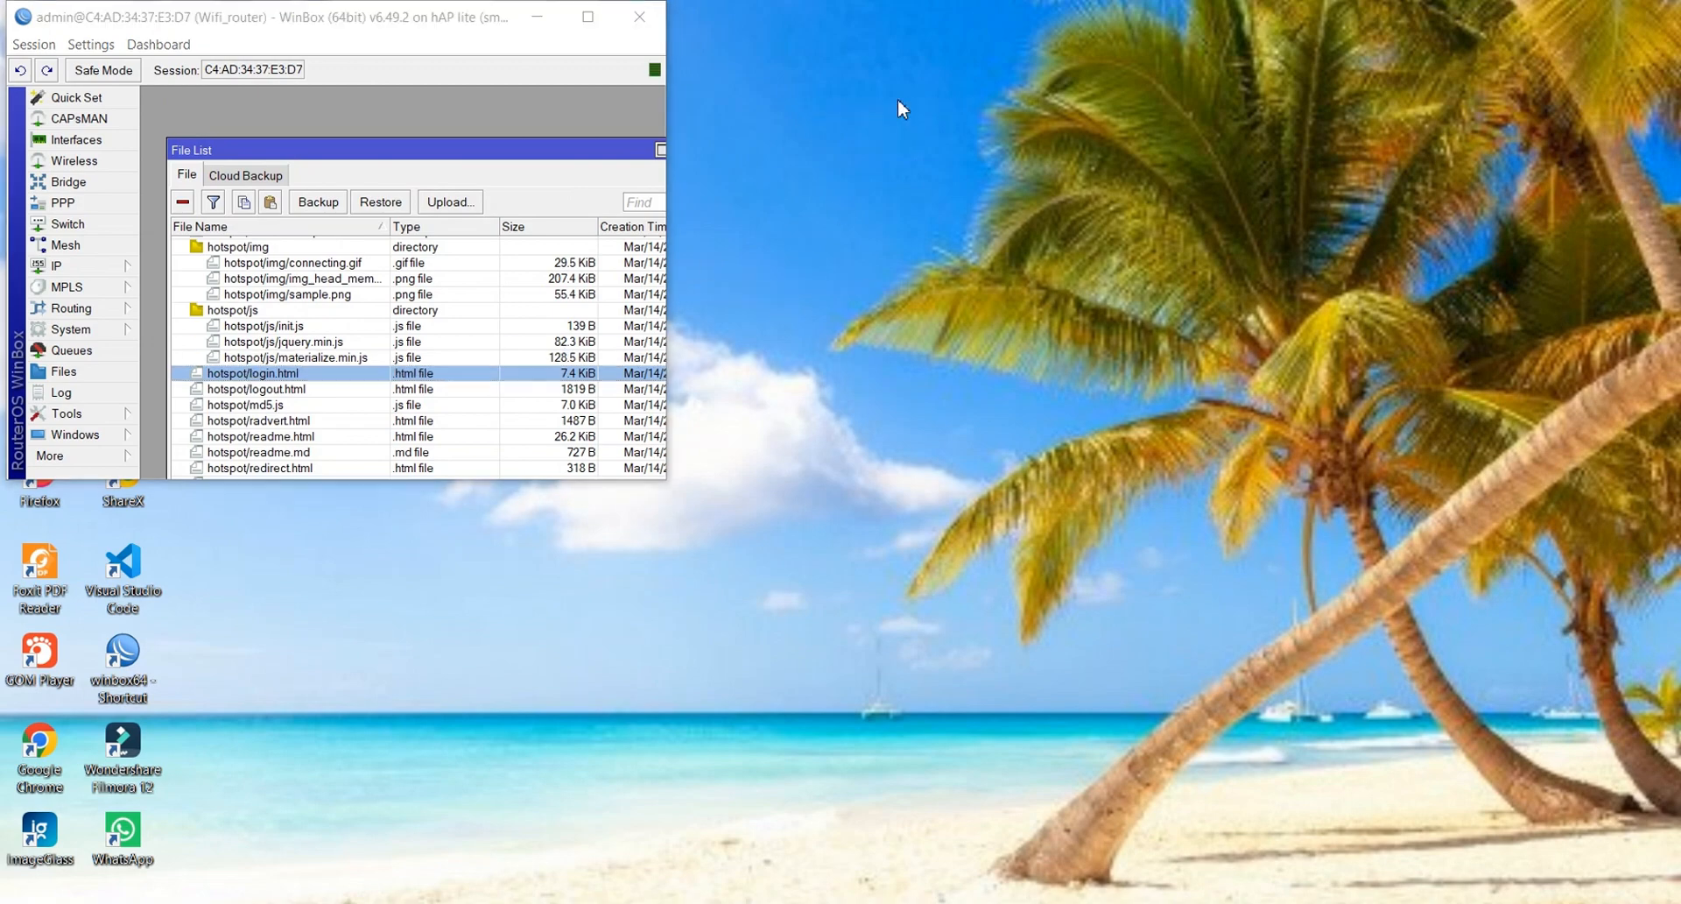
Open the copied login.html on the desktop with Visual Studio Code
{"action": "left_click", "coordinate": [537, 16]}
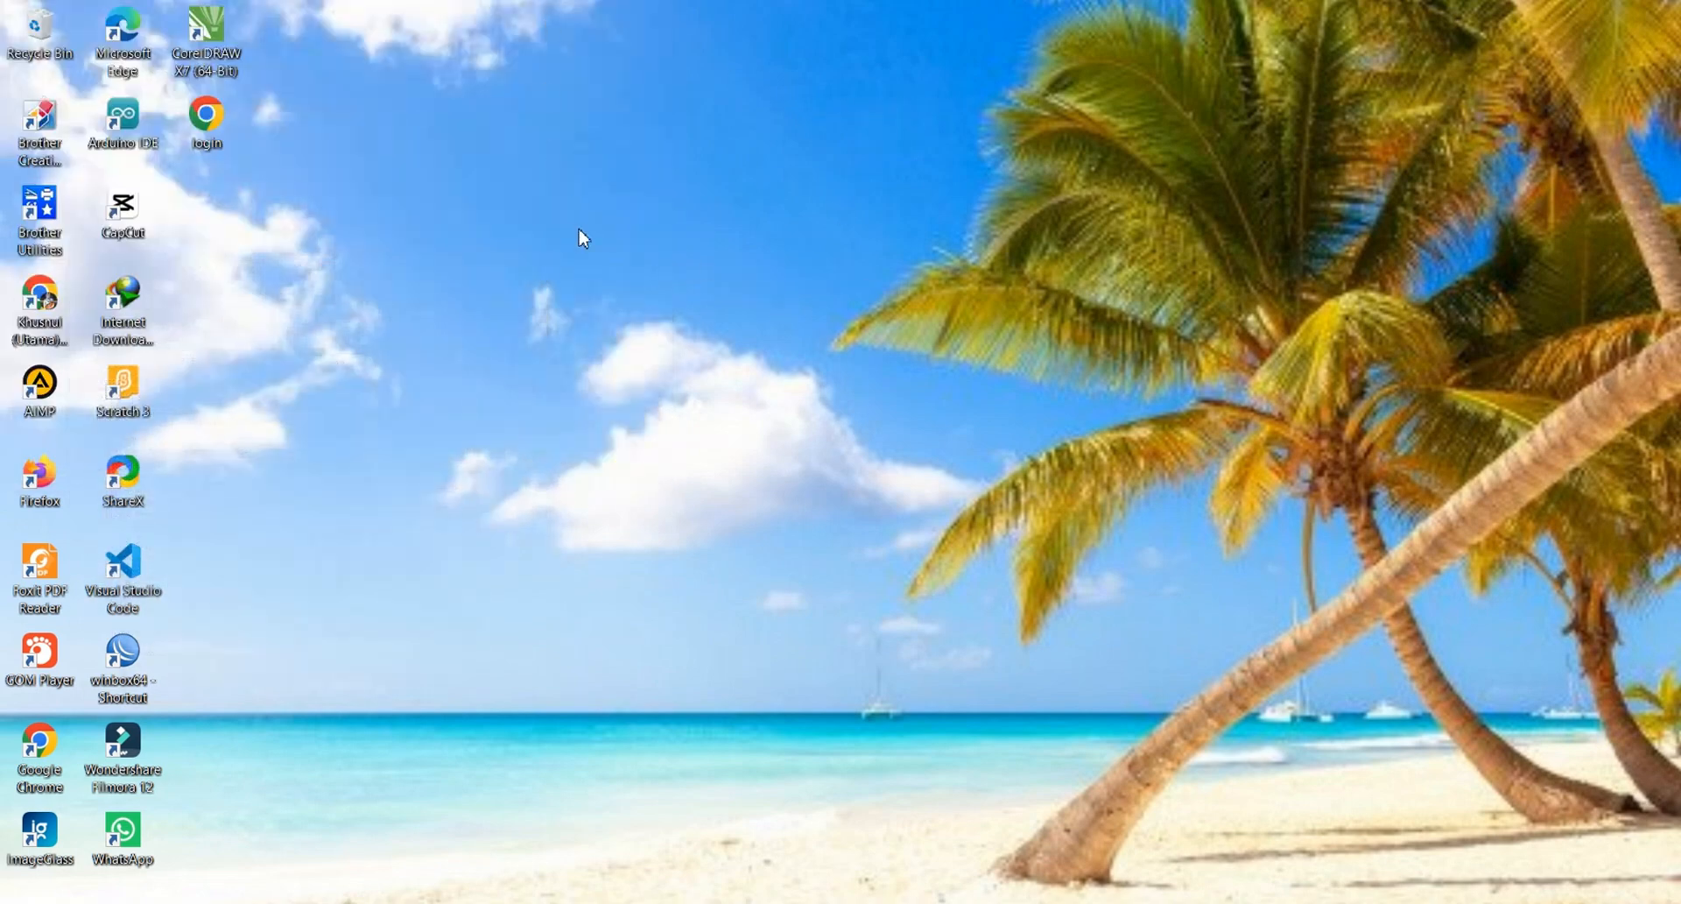
{"action": "right_click", "coordinate": [213, 129]}
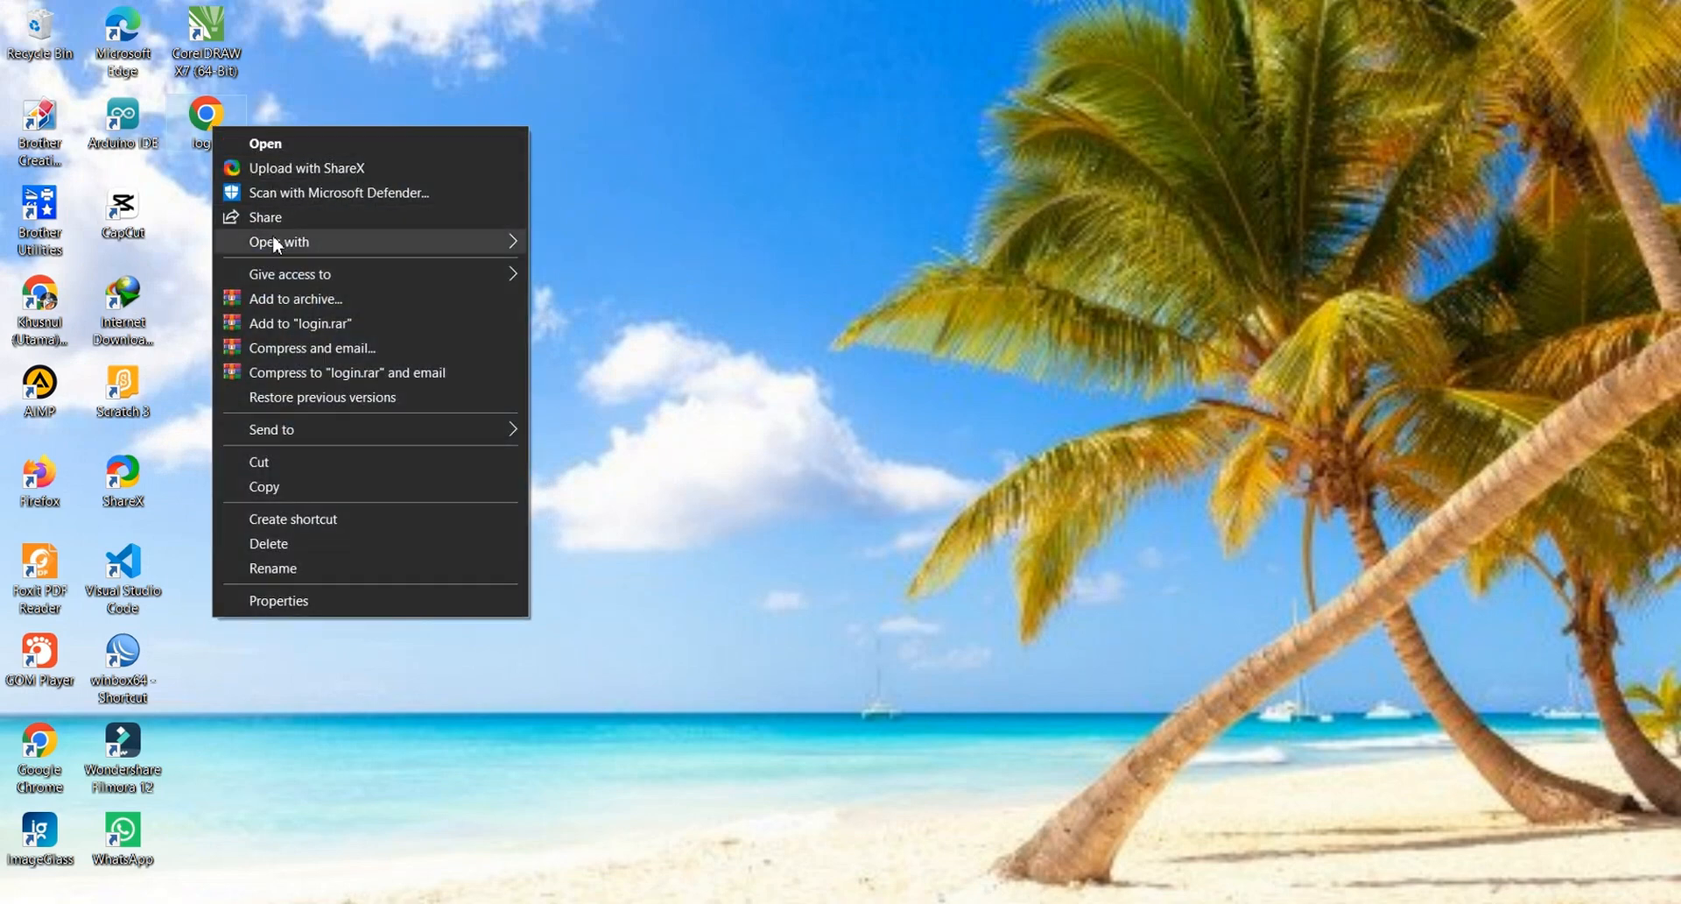
{"action": "mouse_move", "coordinate": [274, 245]}
{"action": "left_click", "coordinate": [593, 342]}
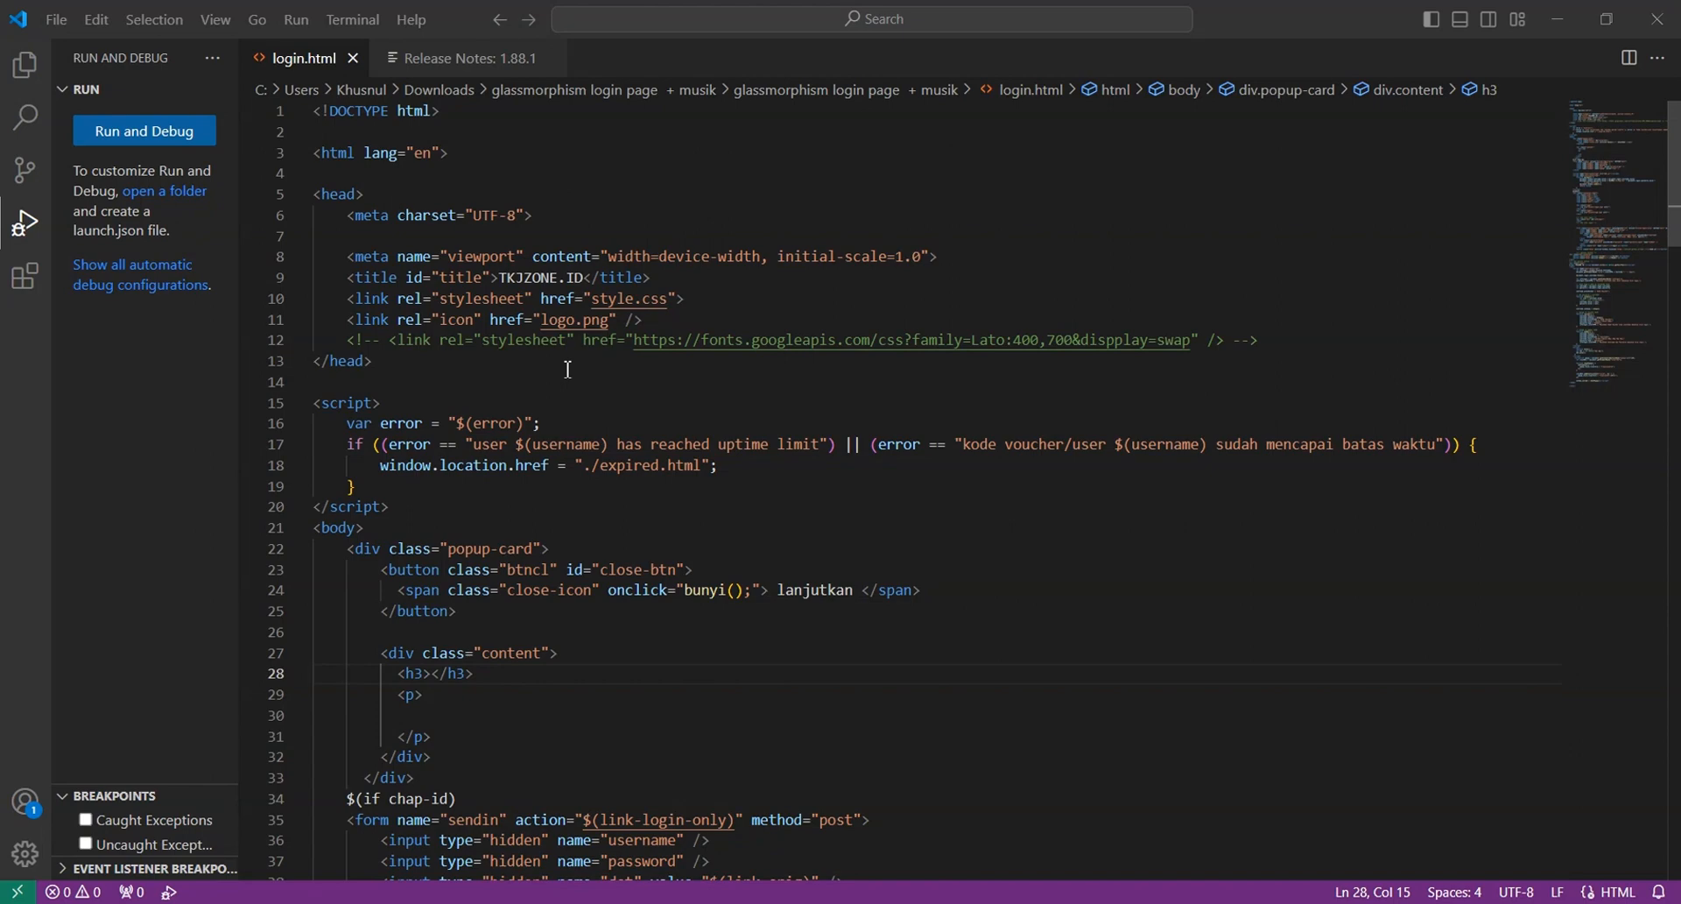
Set the h3 heading text to SELAMAT DATANG
{"action": "scroll", "coordinate": [567, 369], "scroll_direction": "down", "scroll_amount": 1}
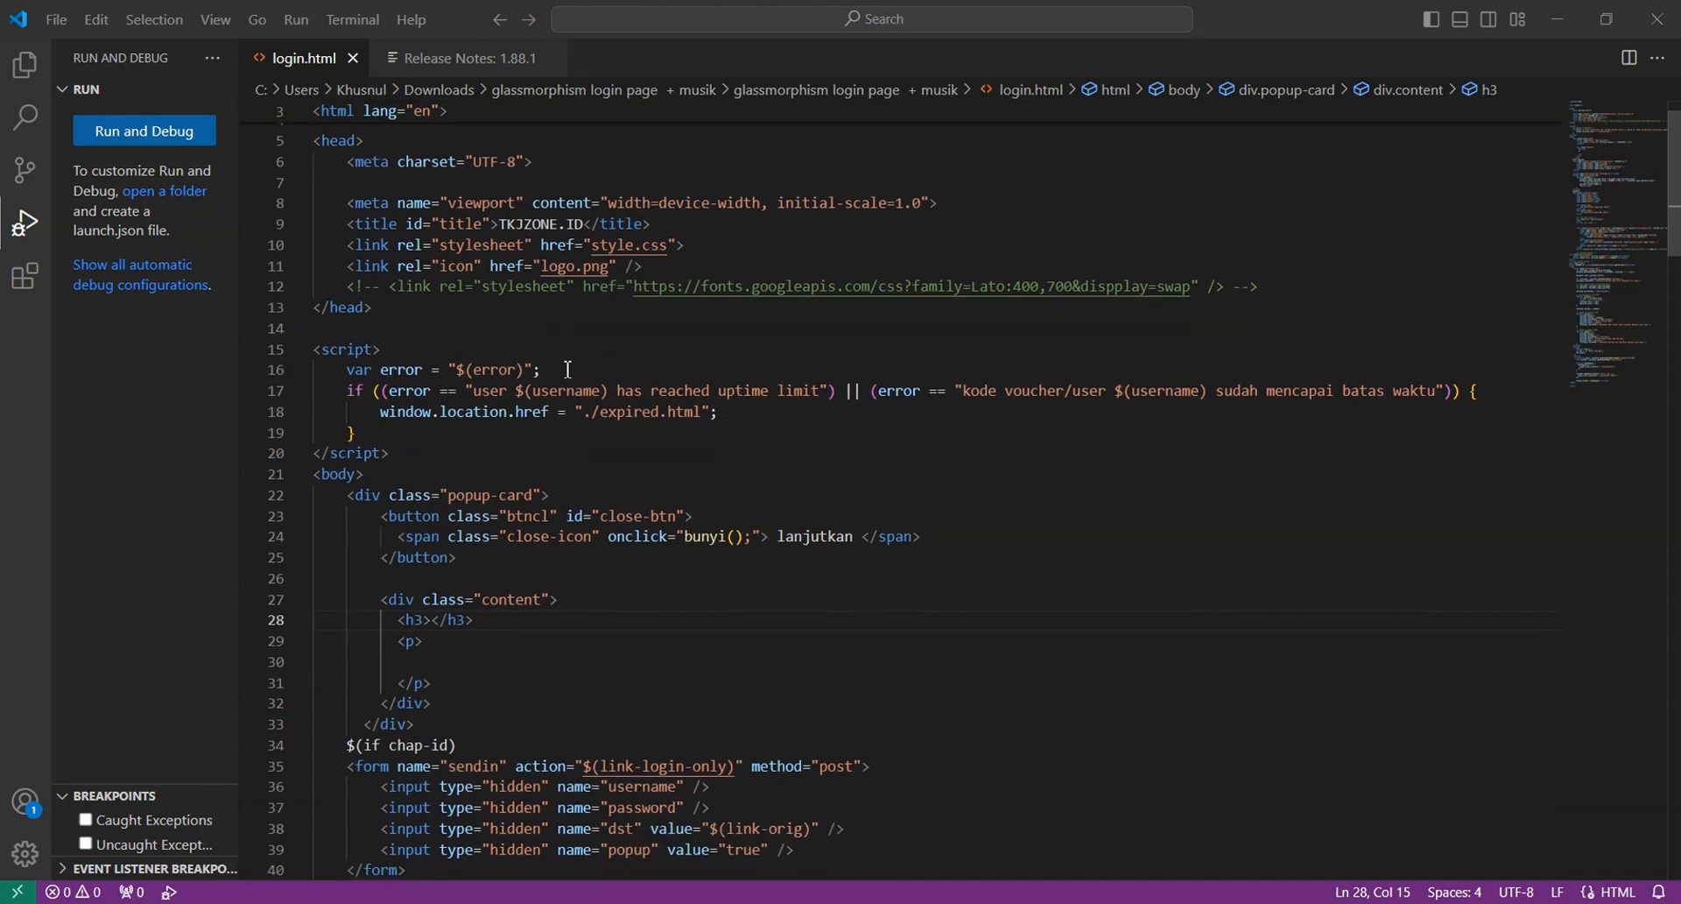
{"action": "left_click", "coordinate": [429, 621]}
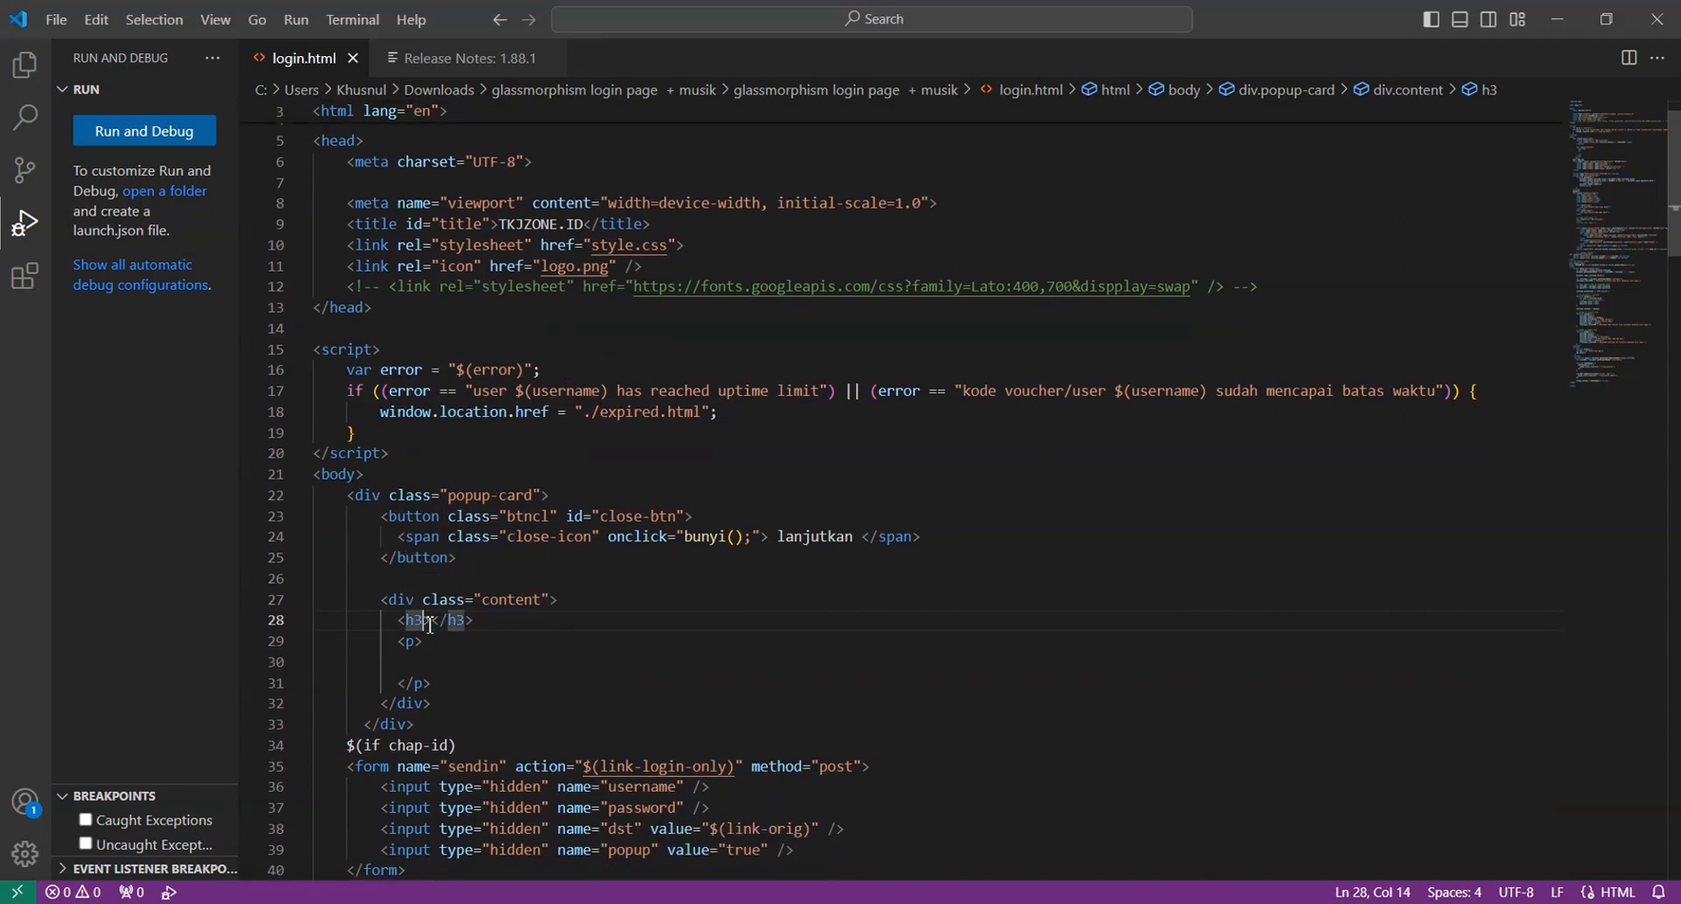
{"action": "left_click", "coordinate": [433, 619]}
{"action": "type", "text": "SELAMAT DATANG DI HOTSPOT"}
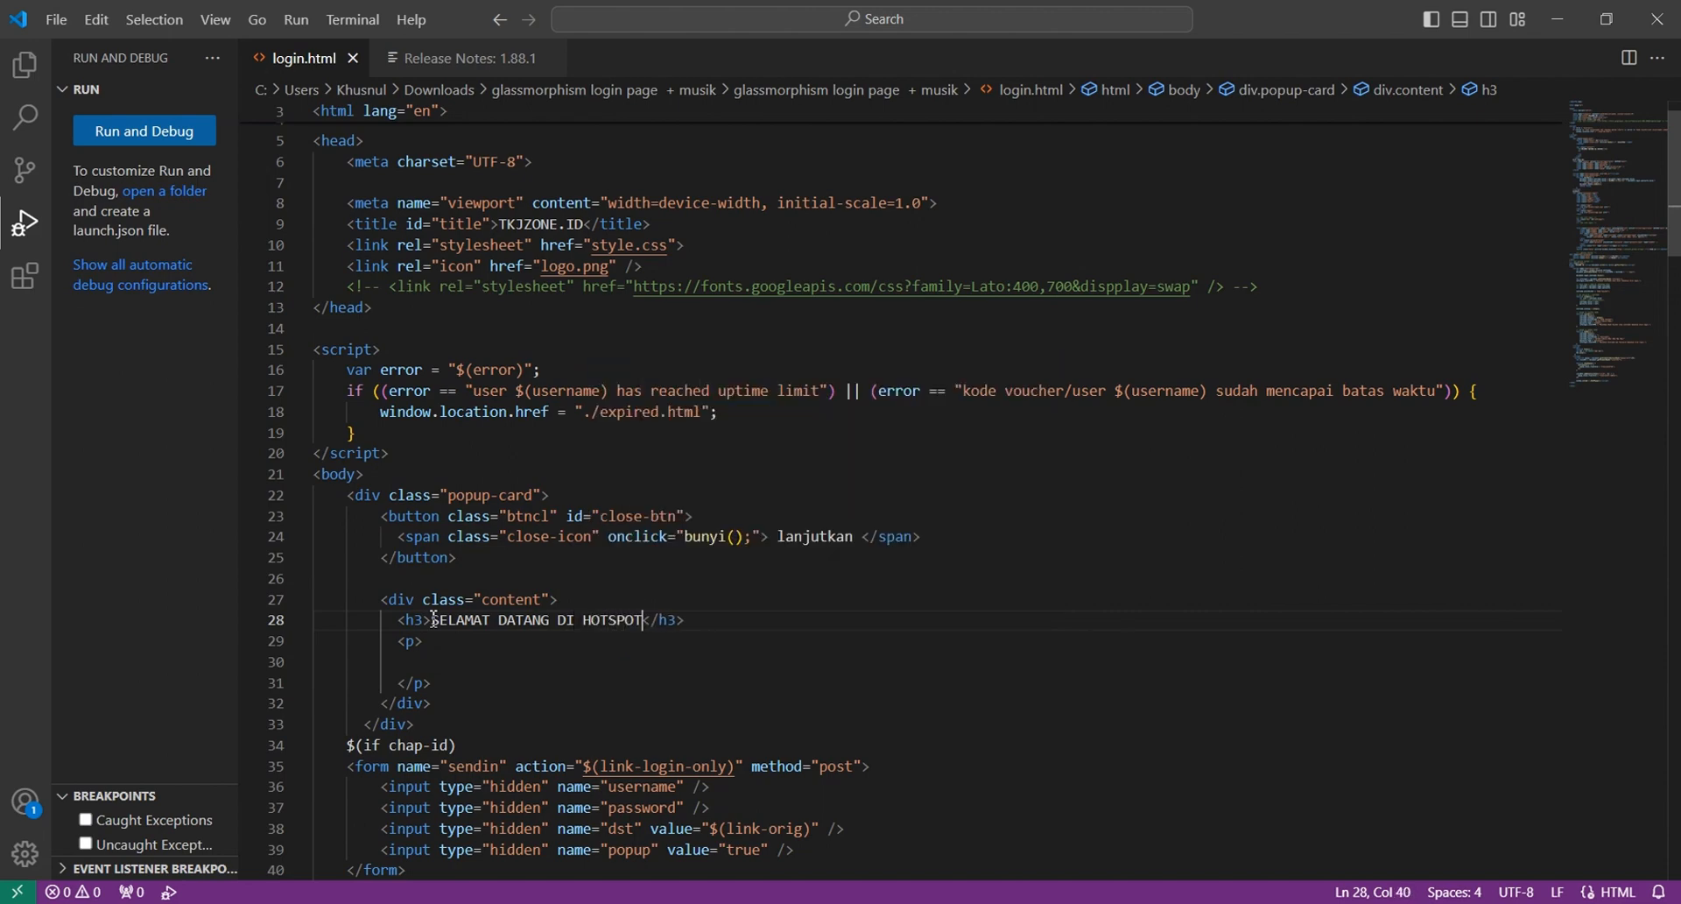
{"action": "key", "text": "BackSpace"}
{"action": "key", "text": "BackSpace"}
{"action": "key", "text": "BackSpace"}
{"action": "key", "text": "BackSpace"}
{"action": "key", "text": "BackSpace"}
{"action": "key", "text": "BackSpace"}
{"action": "key", "text": "BackSpace"}
{"action": "key", "text": "BackSpace"}
{"action": "key", "text": "BackSpace"}
{"action": "key", "text": "BackSpace"}
{"action": "key", "text": "BackSpace"}
Make the line 29 paragraph read 'DI HOTSPOT SMK TELEKOMUNIKASI DARUL ULUM' and preview with F5
{"action": "left_click", "coordinate": [434, 645]}
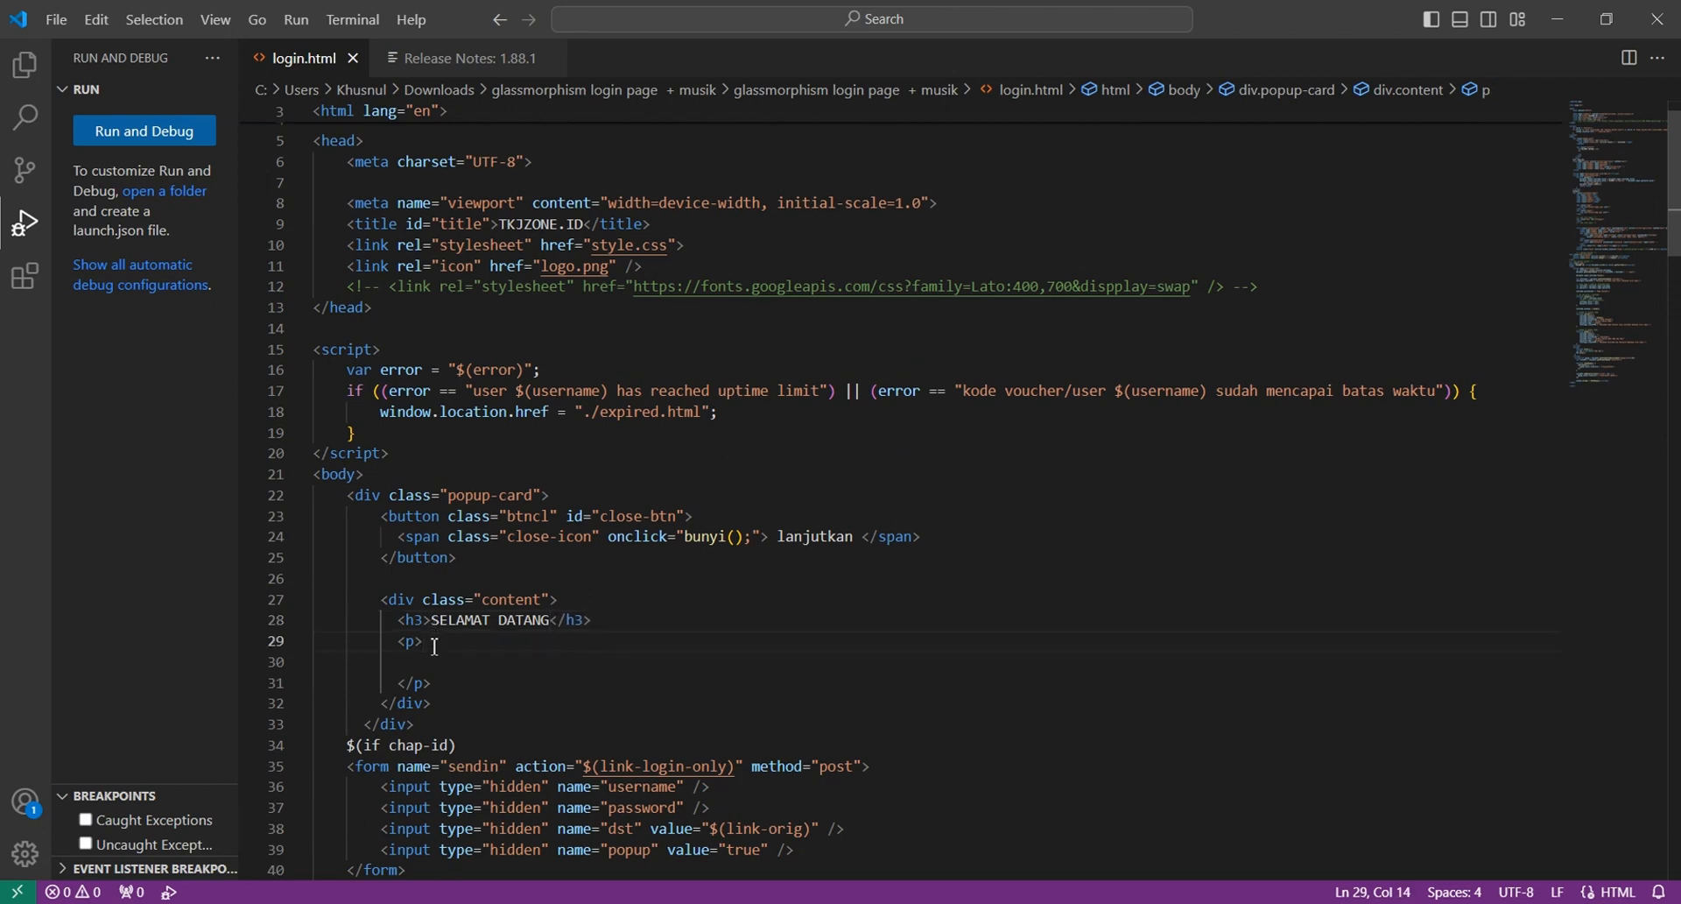
{"action": "type", "text": "DI HOTS"}
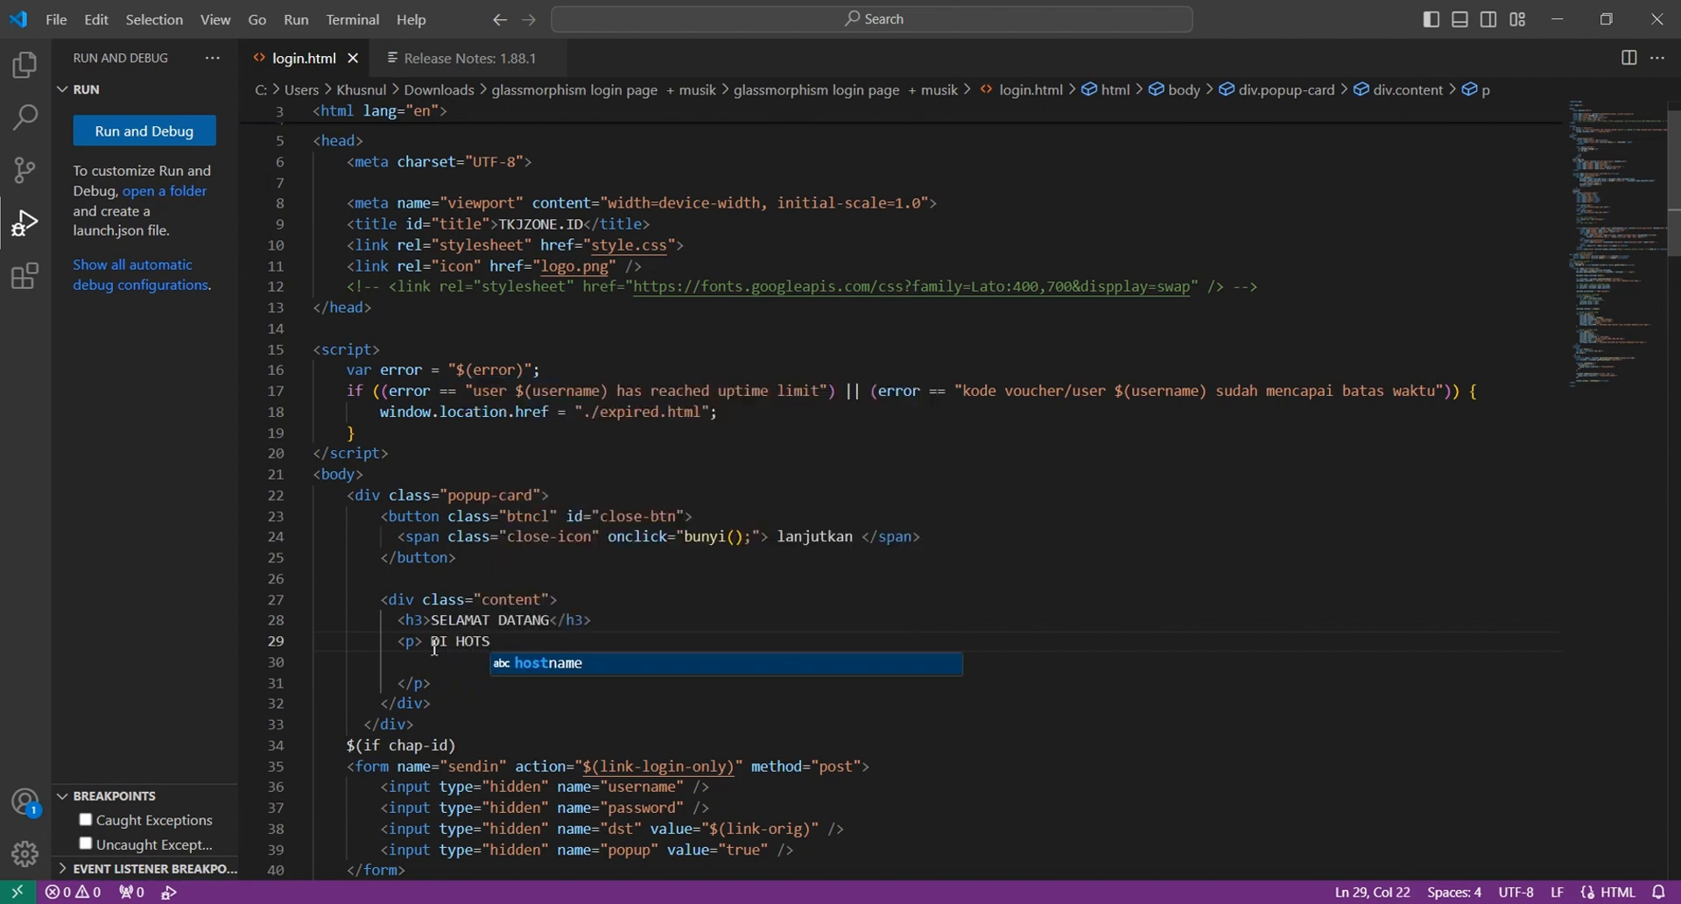
{"action": "type", "text": "POT SMK TELEKOMUNIKASI DARUL ULUM"}
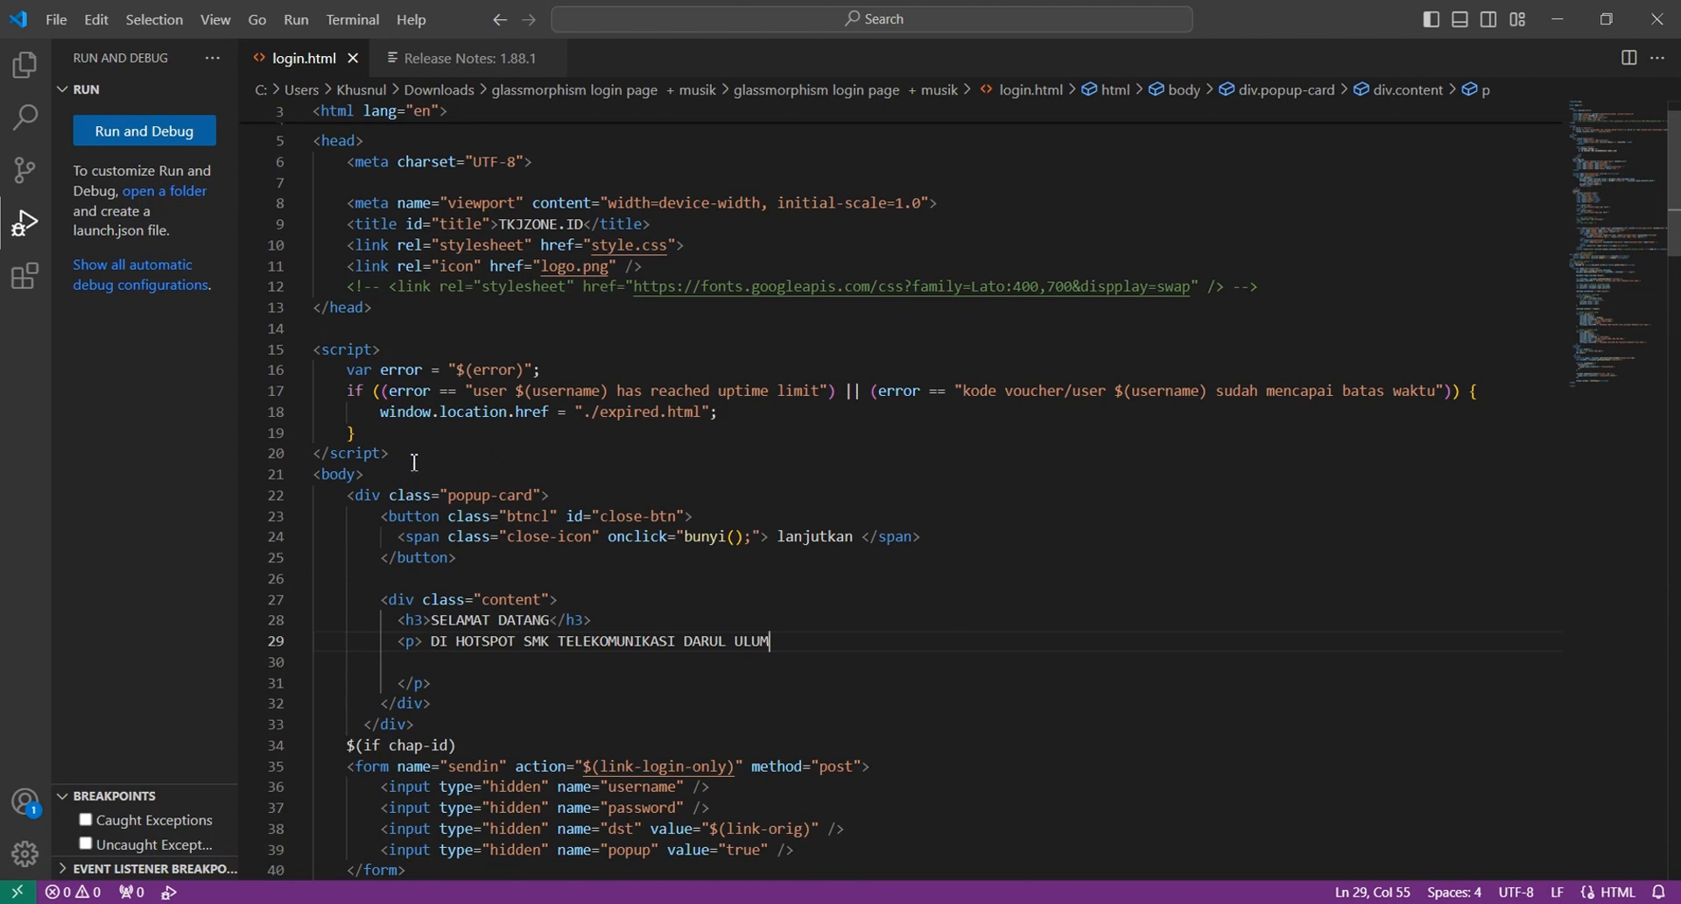
{"action": "key", "text": "F5"}
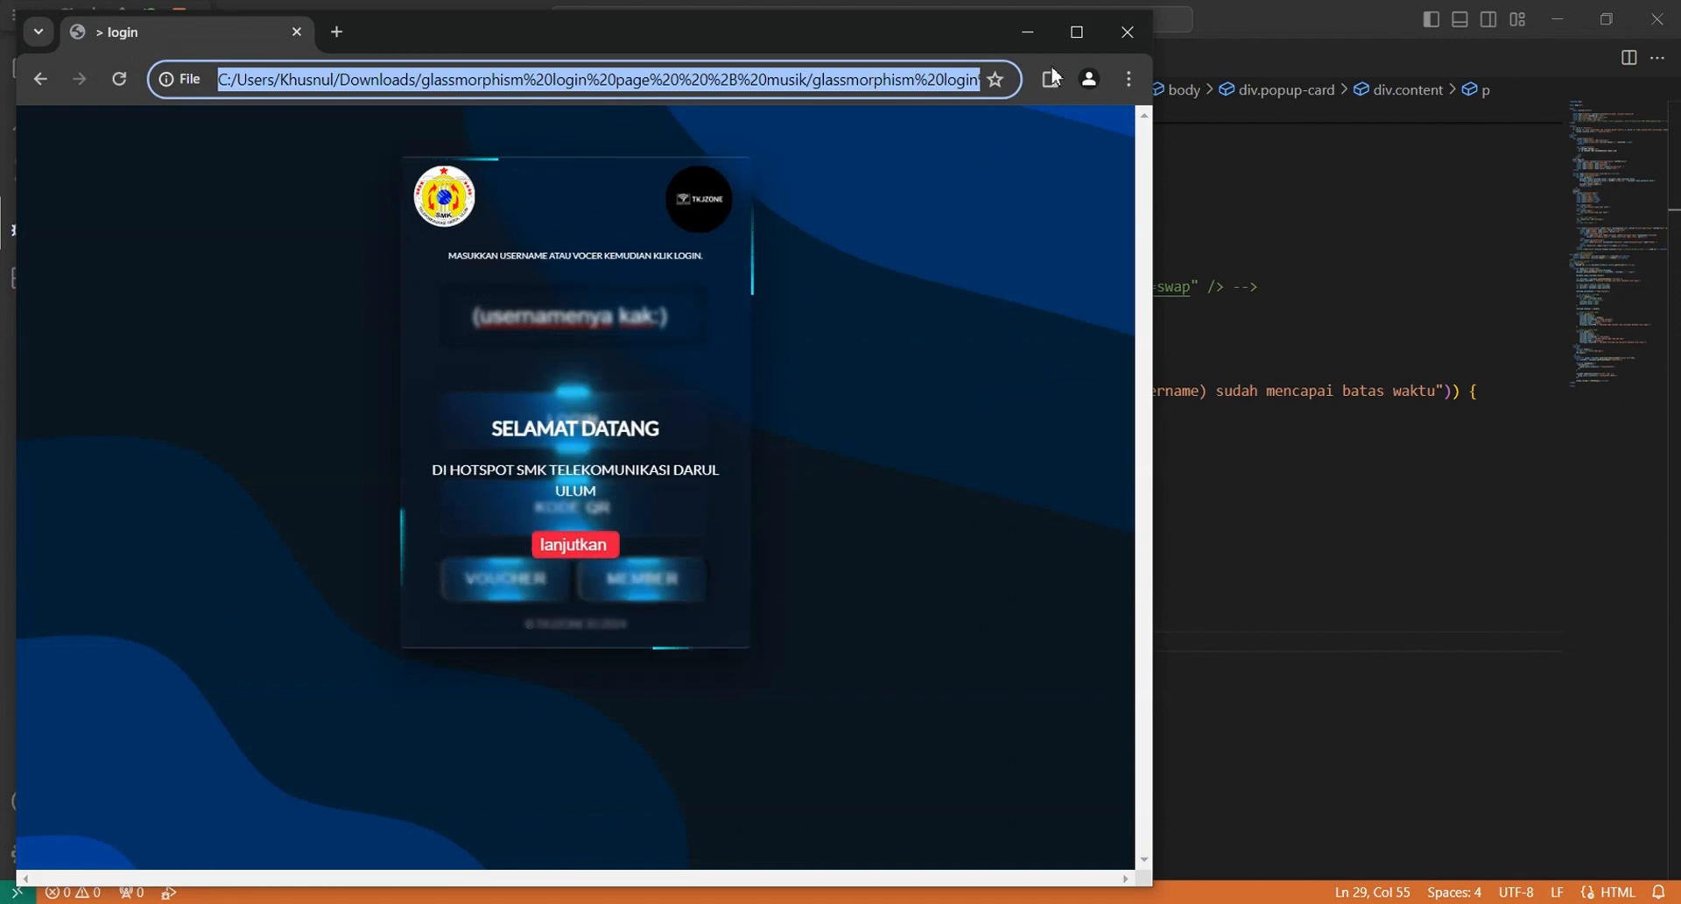
Maximize the Chrome preview to inspect the login page, then close it
{"action": "left_click", "coordinate": [1077, 32]}
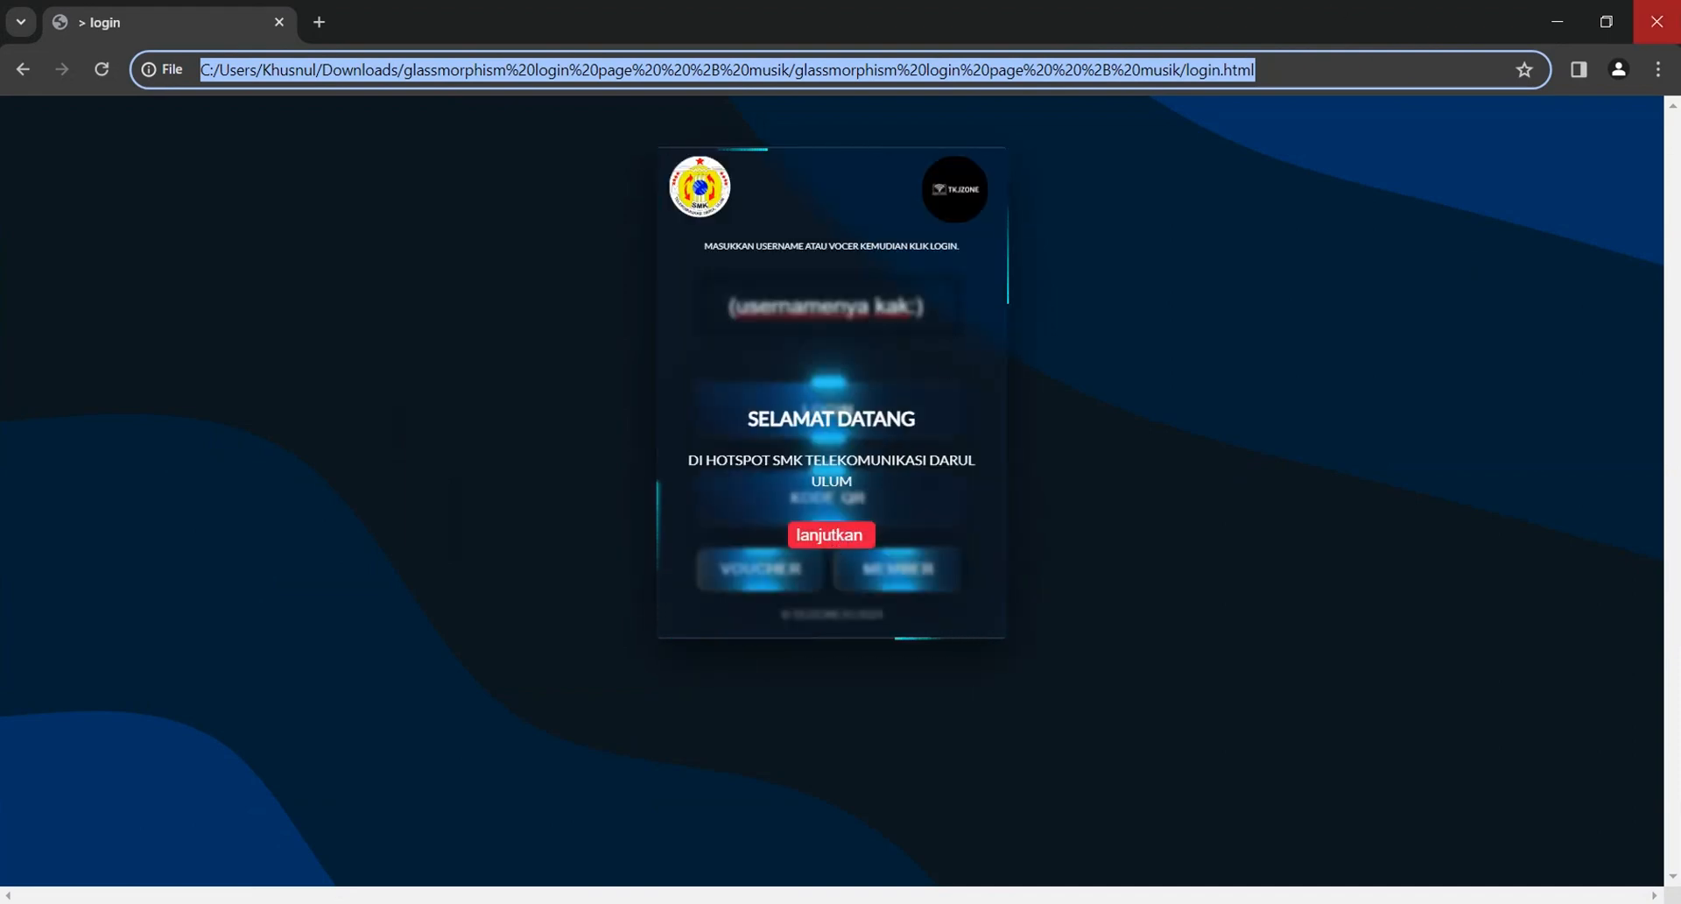
{"action": "left_click", "coordinate": [1668, 26]}
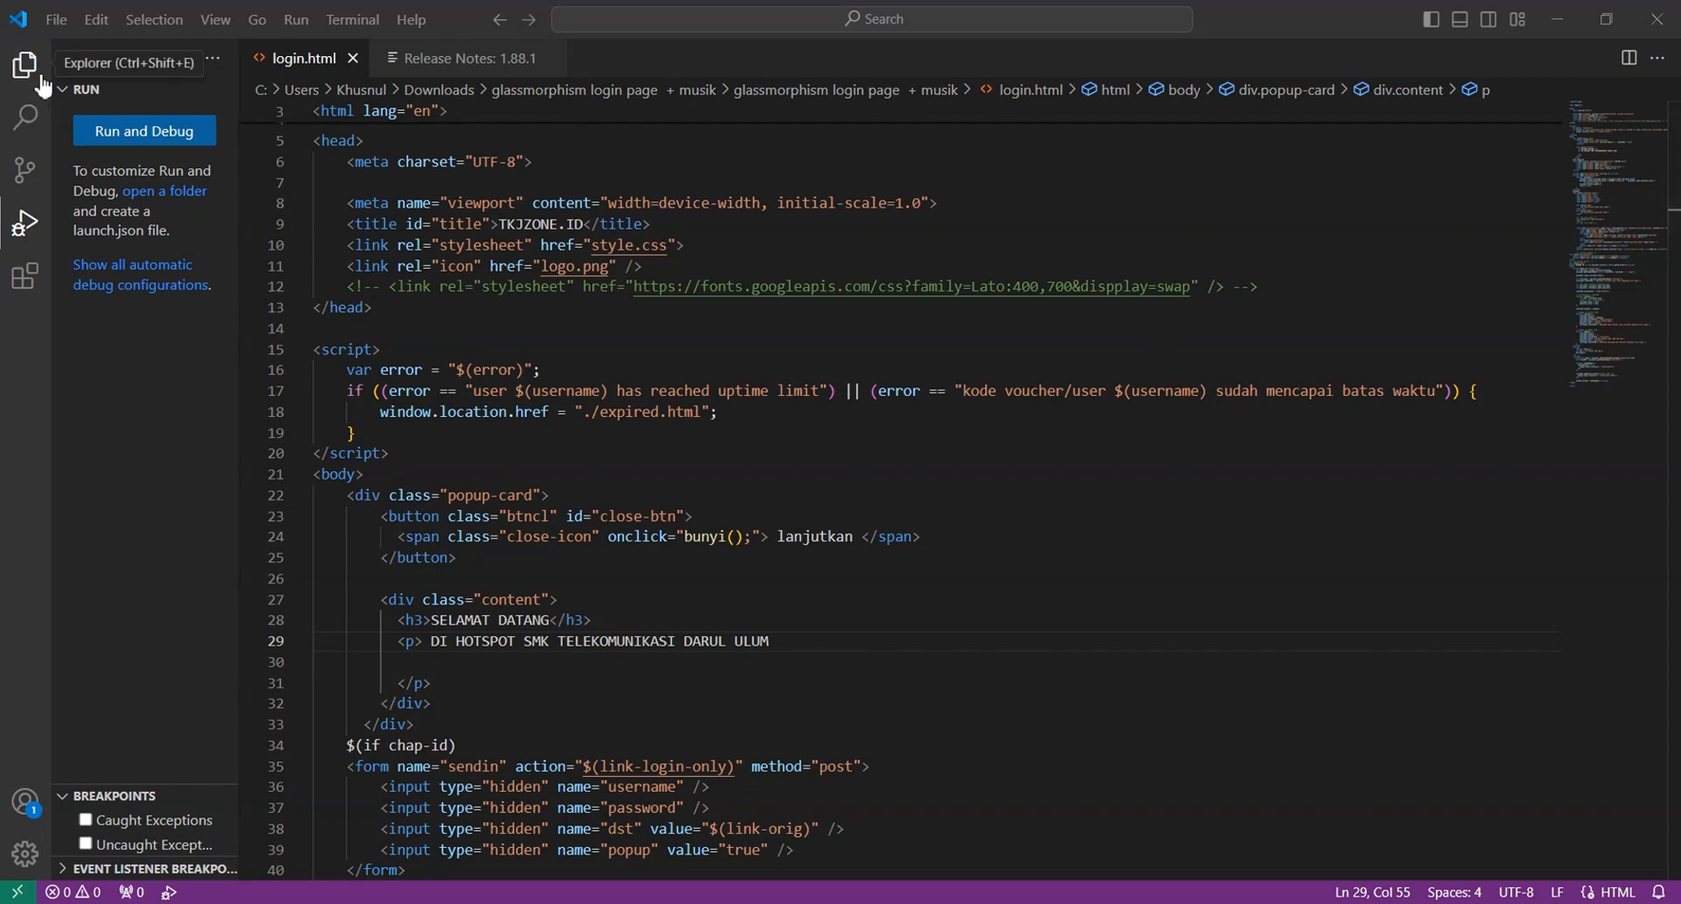
Confirm Auto Save is enabled in VS Code's File menu, then return to WinBox's File List
{"action": "left_click", "coordinate": [72, 28]}
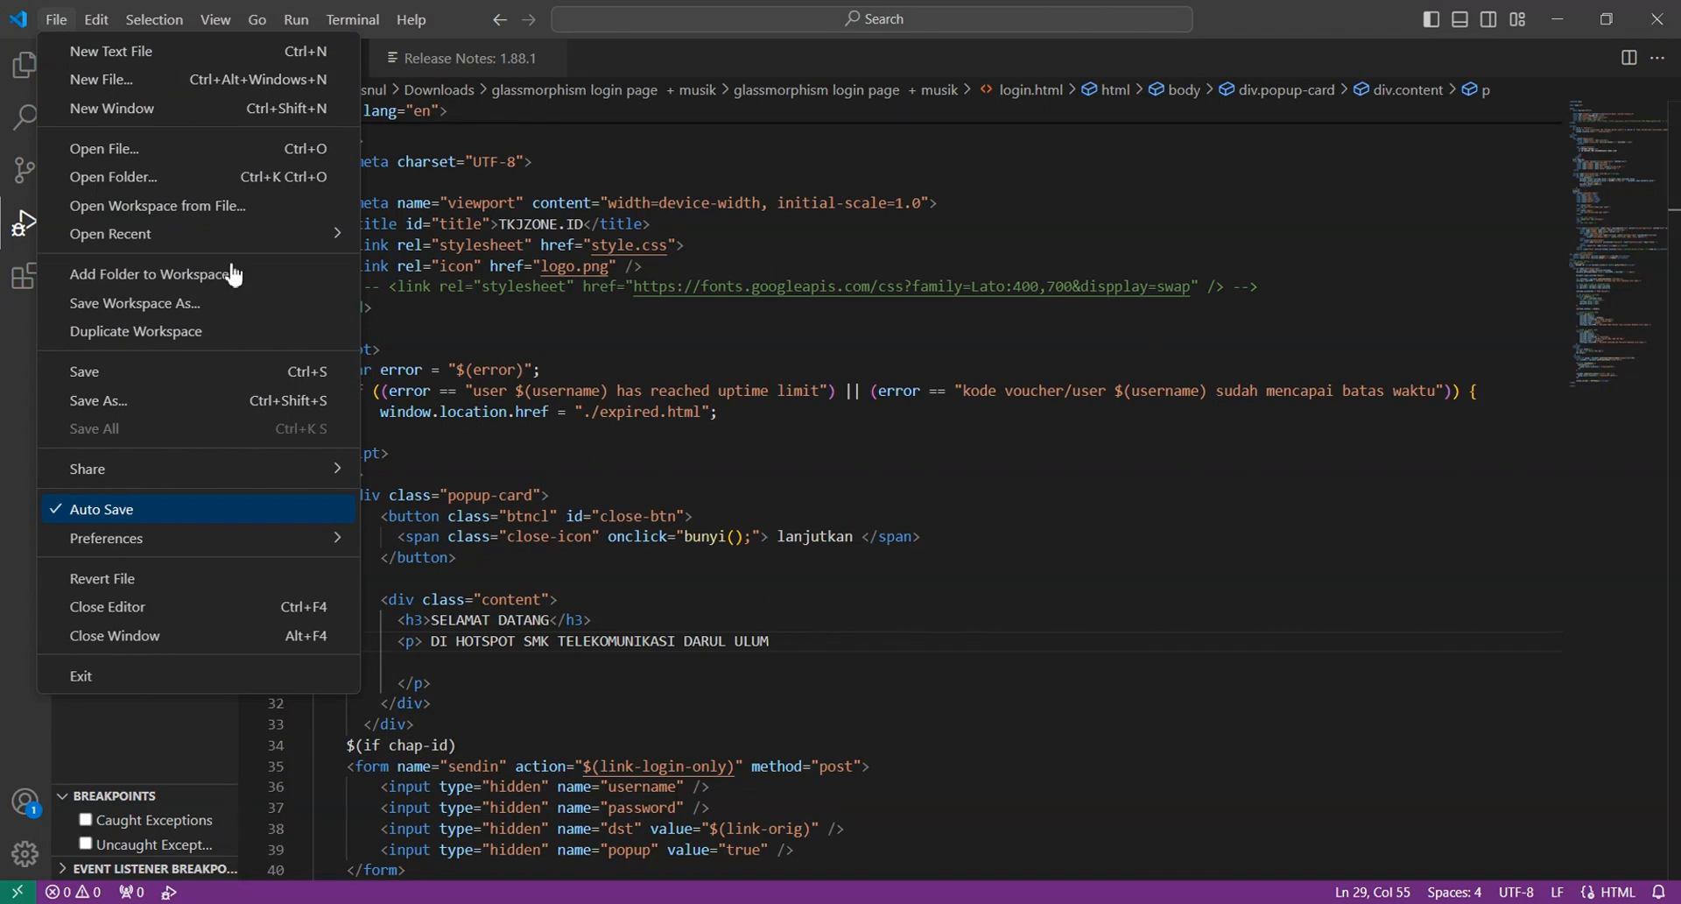
{"action": "left_click", "coordinate": [770, 67]}
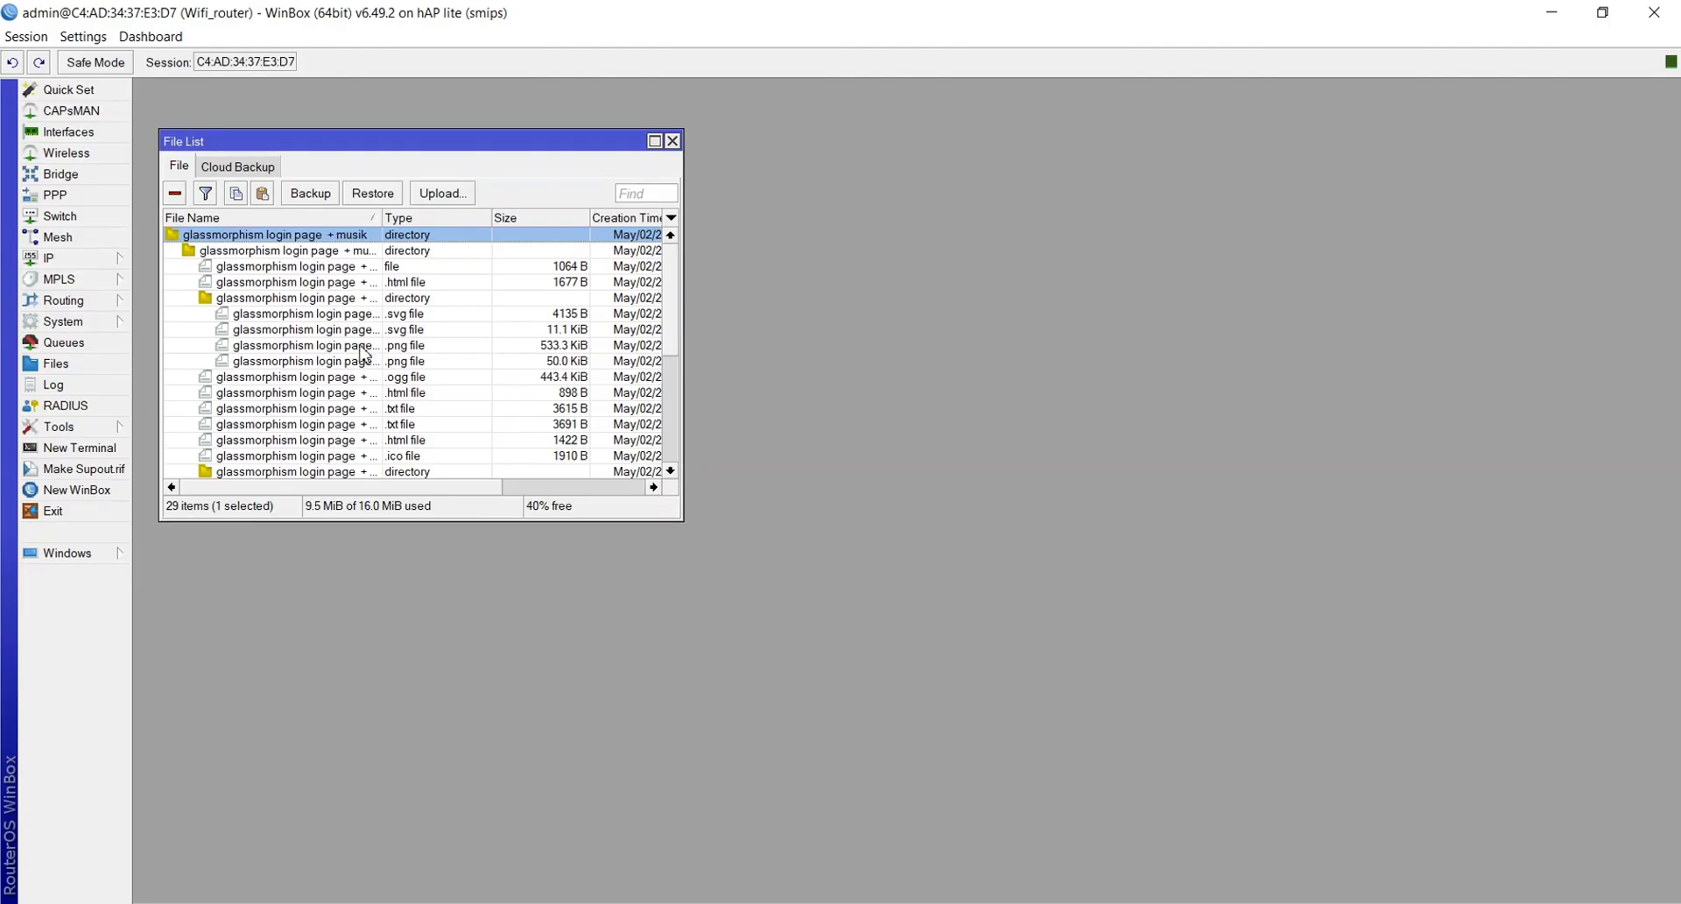
{"action": "scroll", "coordinate": [364, 353], "scroll_direction": "down", "scroll_amount": 5}
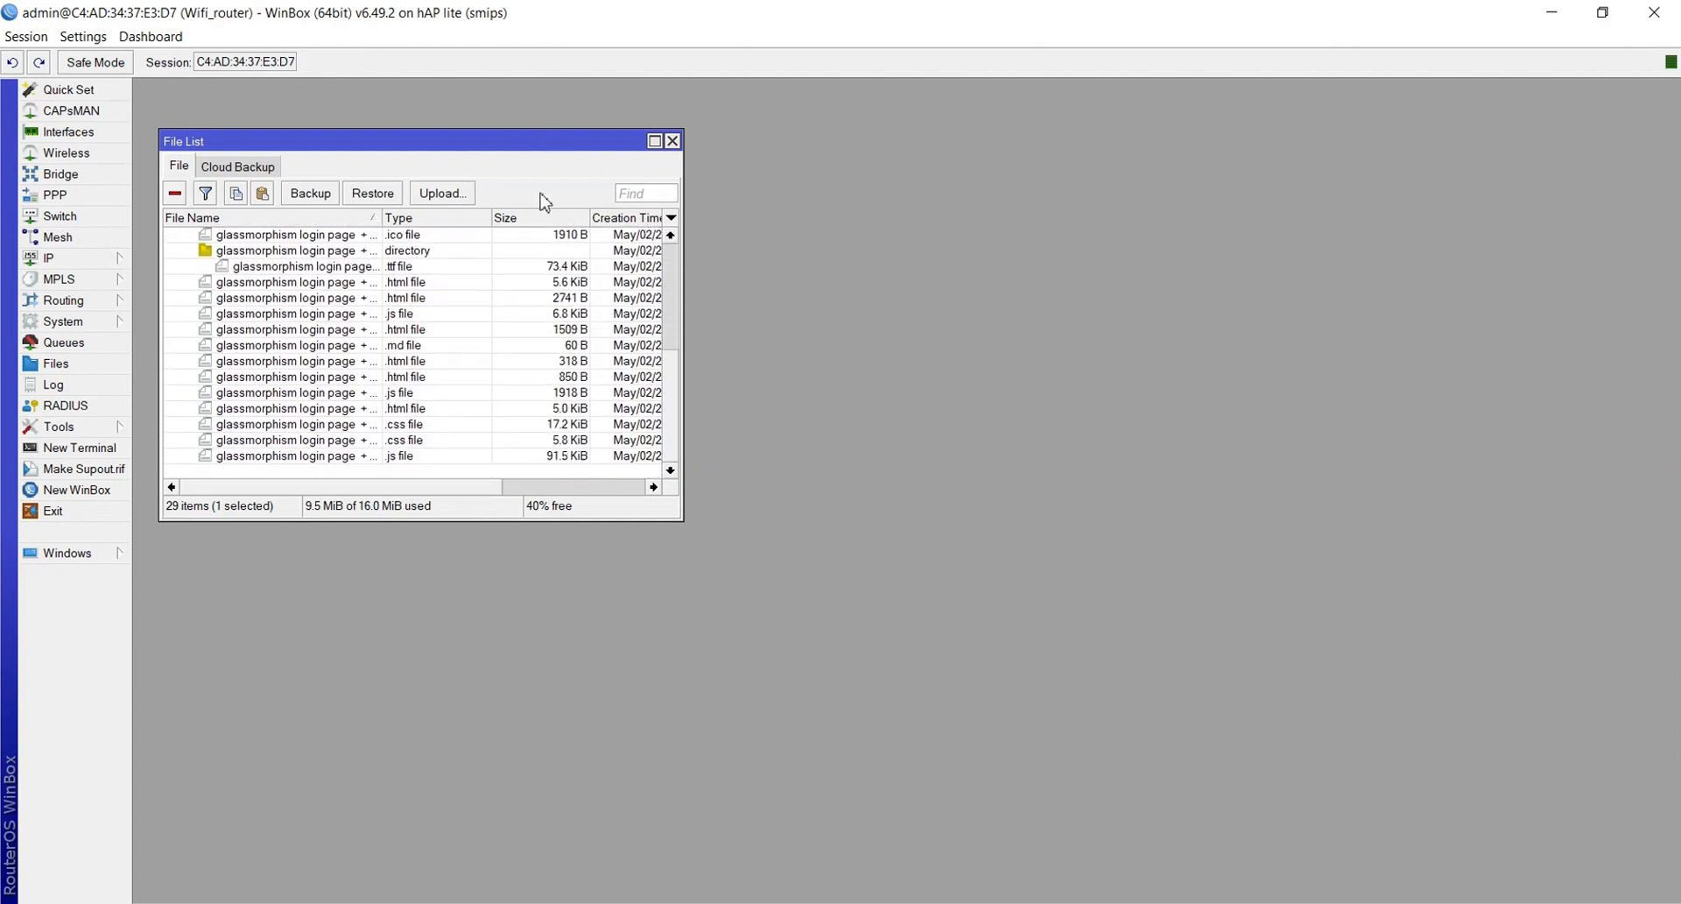
Scroll the File List back to the top and close it
{"action": "scroll", "coordinate": [515, 372], "scroll_direction": "up", "scroll_amount": 5}
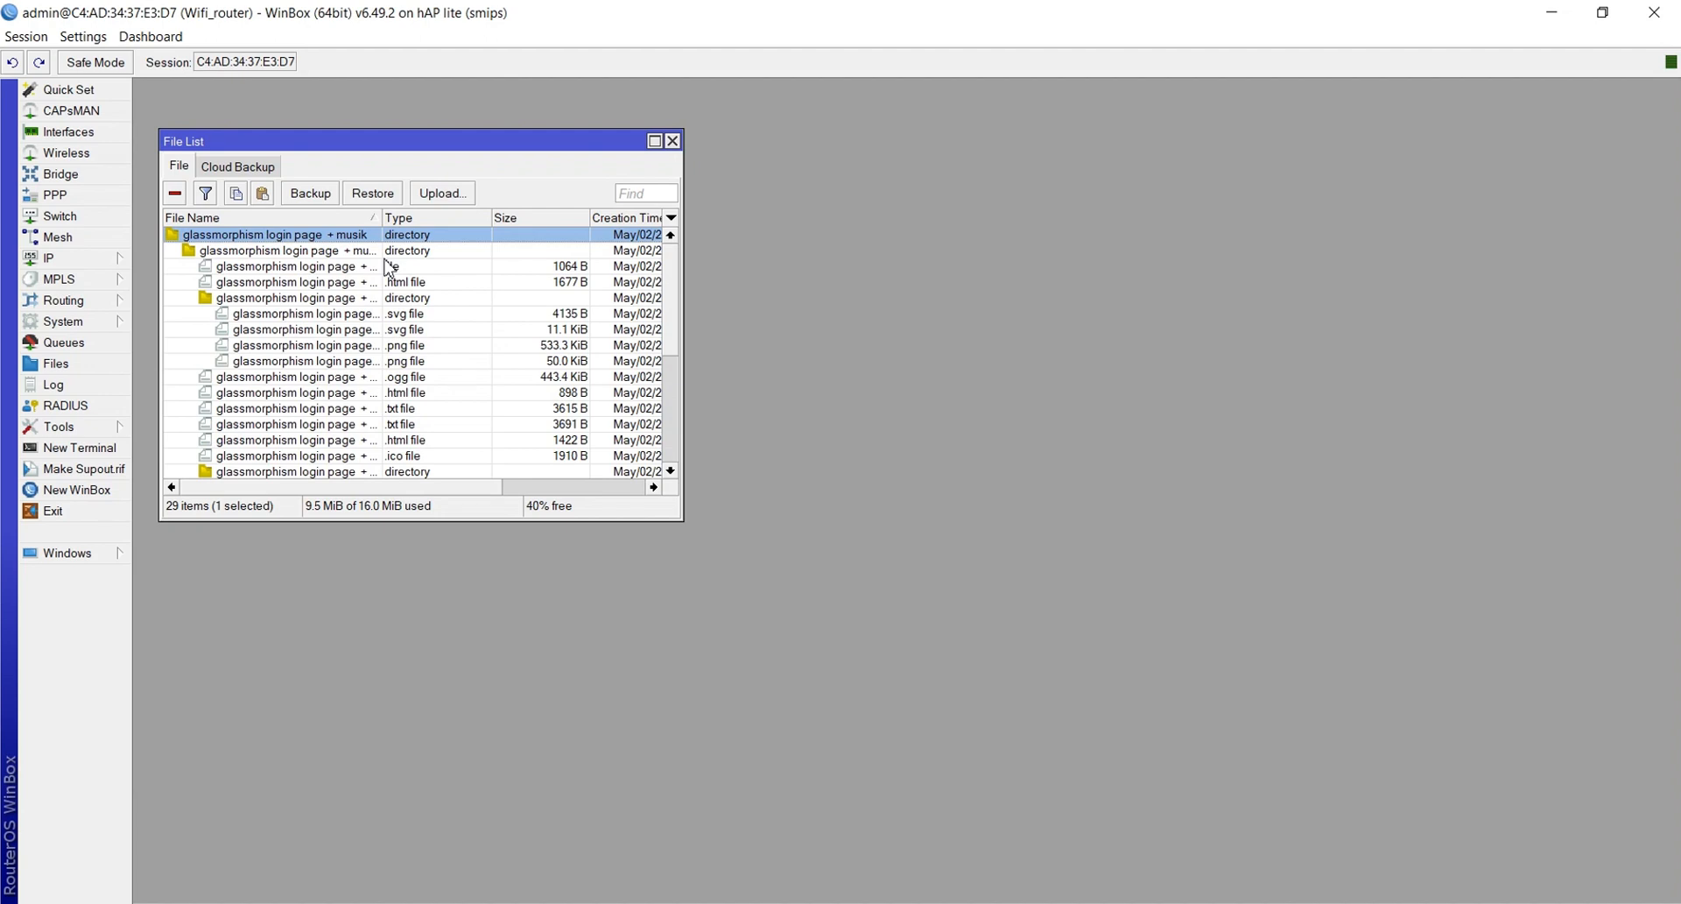
{"action": "left_click", "coordinate": [672, 140]}
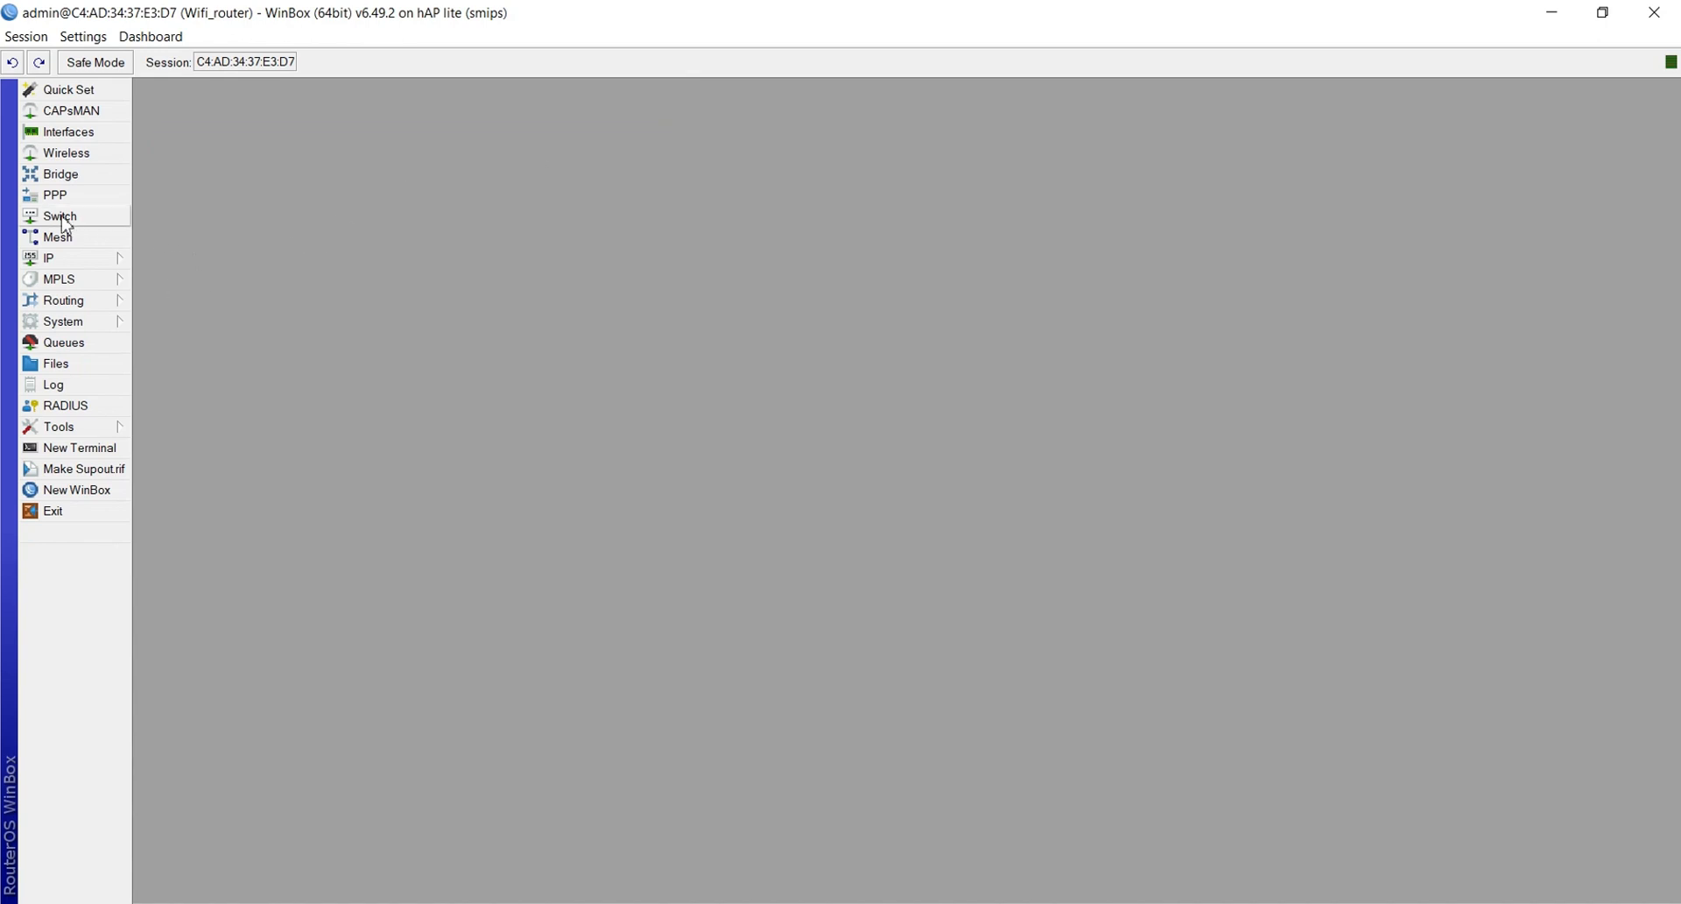
Open the hsprof1 hotspot server profile from IP > Hotspot > Server Profiles
{"action": "left_click", "coordinate": [45, 258]}
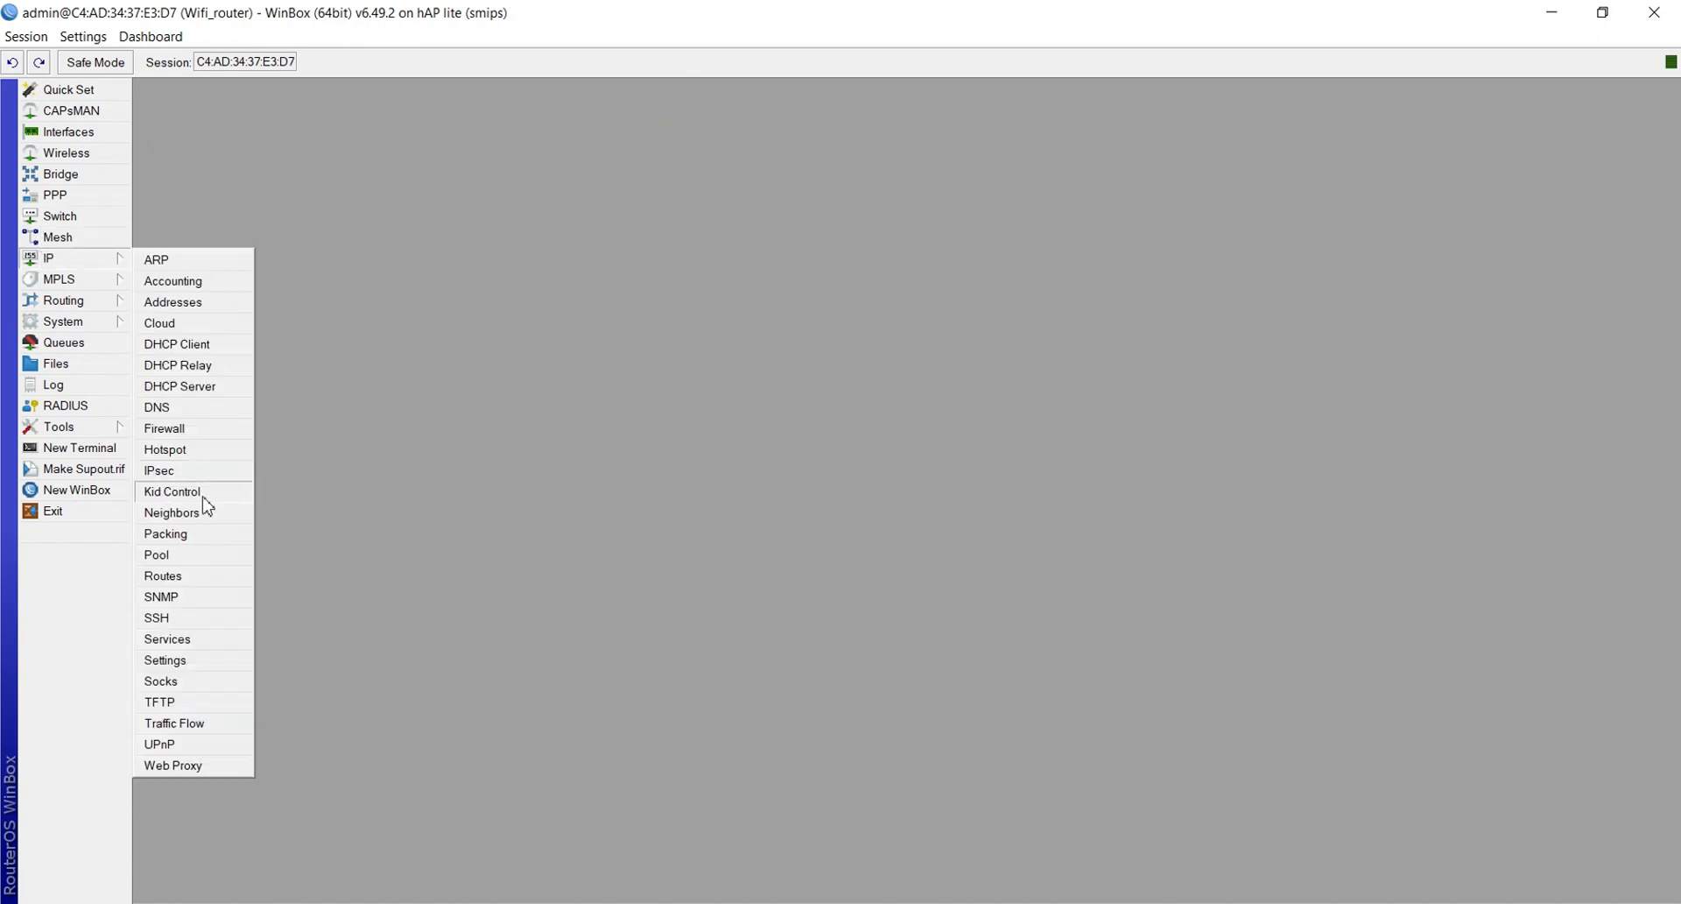
{"action": "left_click", "coordinate": [157, 454]}
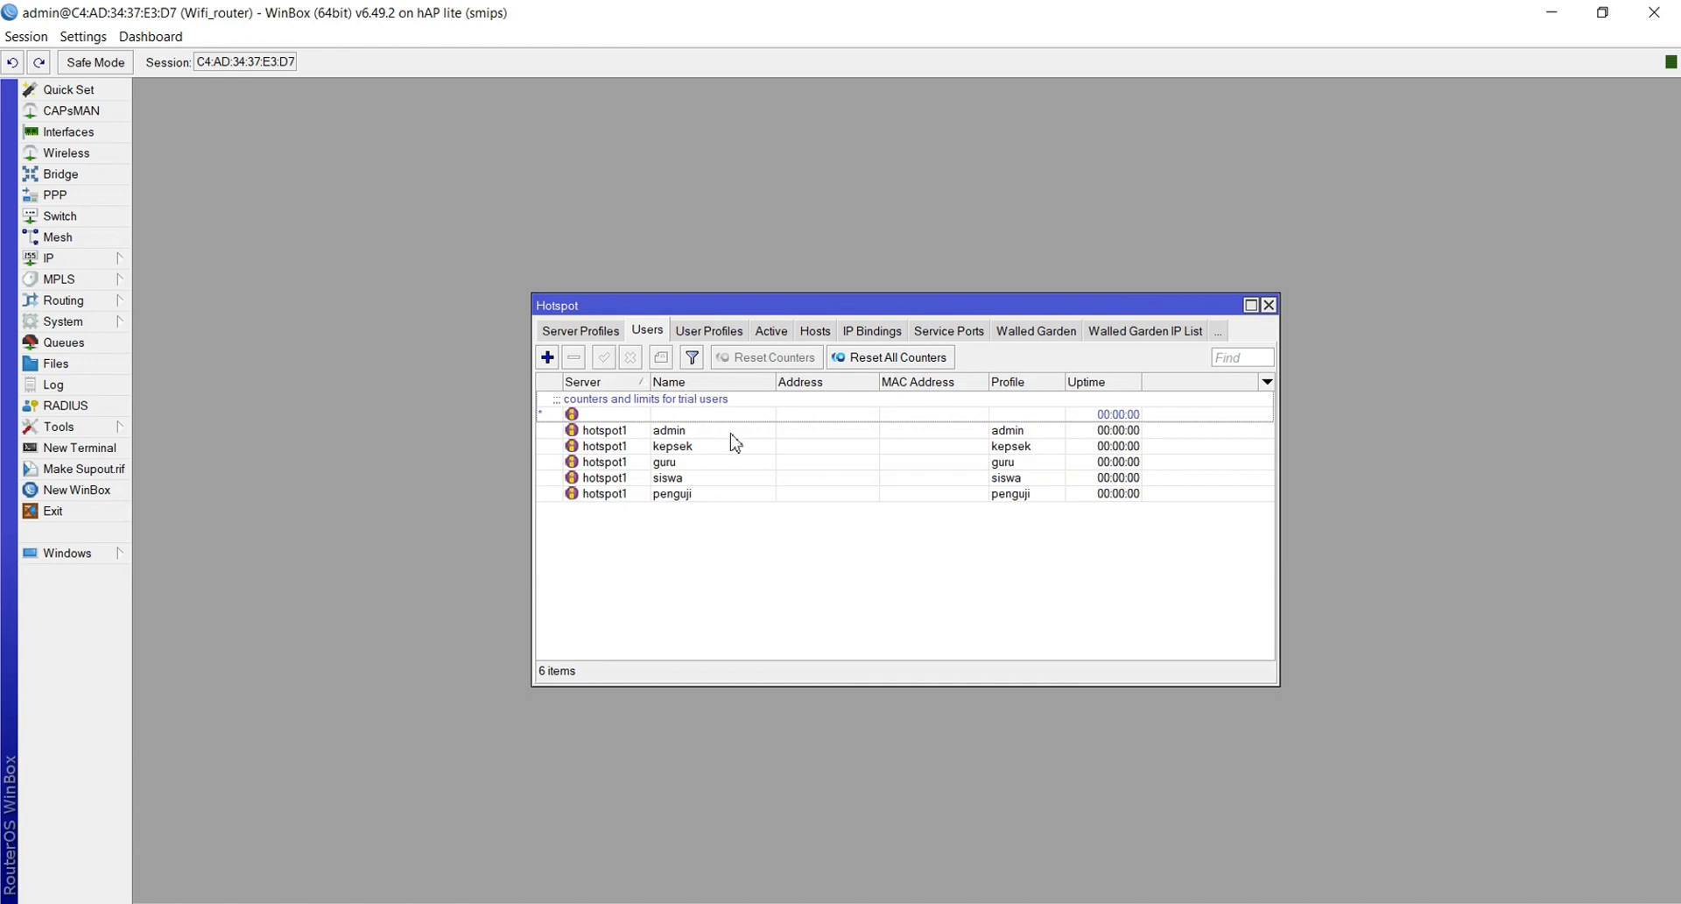
{"action": "left_click", "coordinate": [604, 337]}
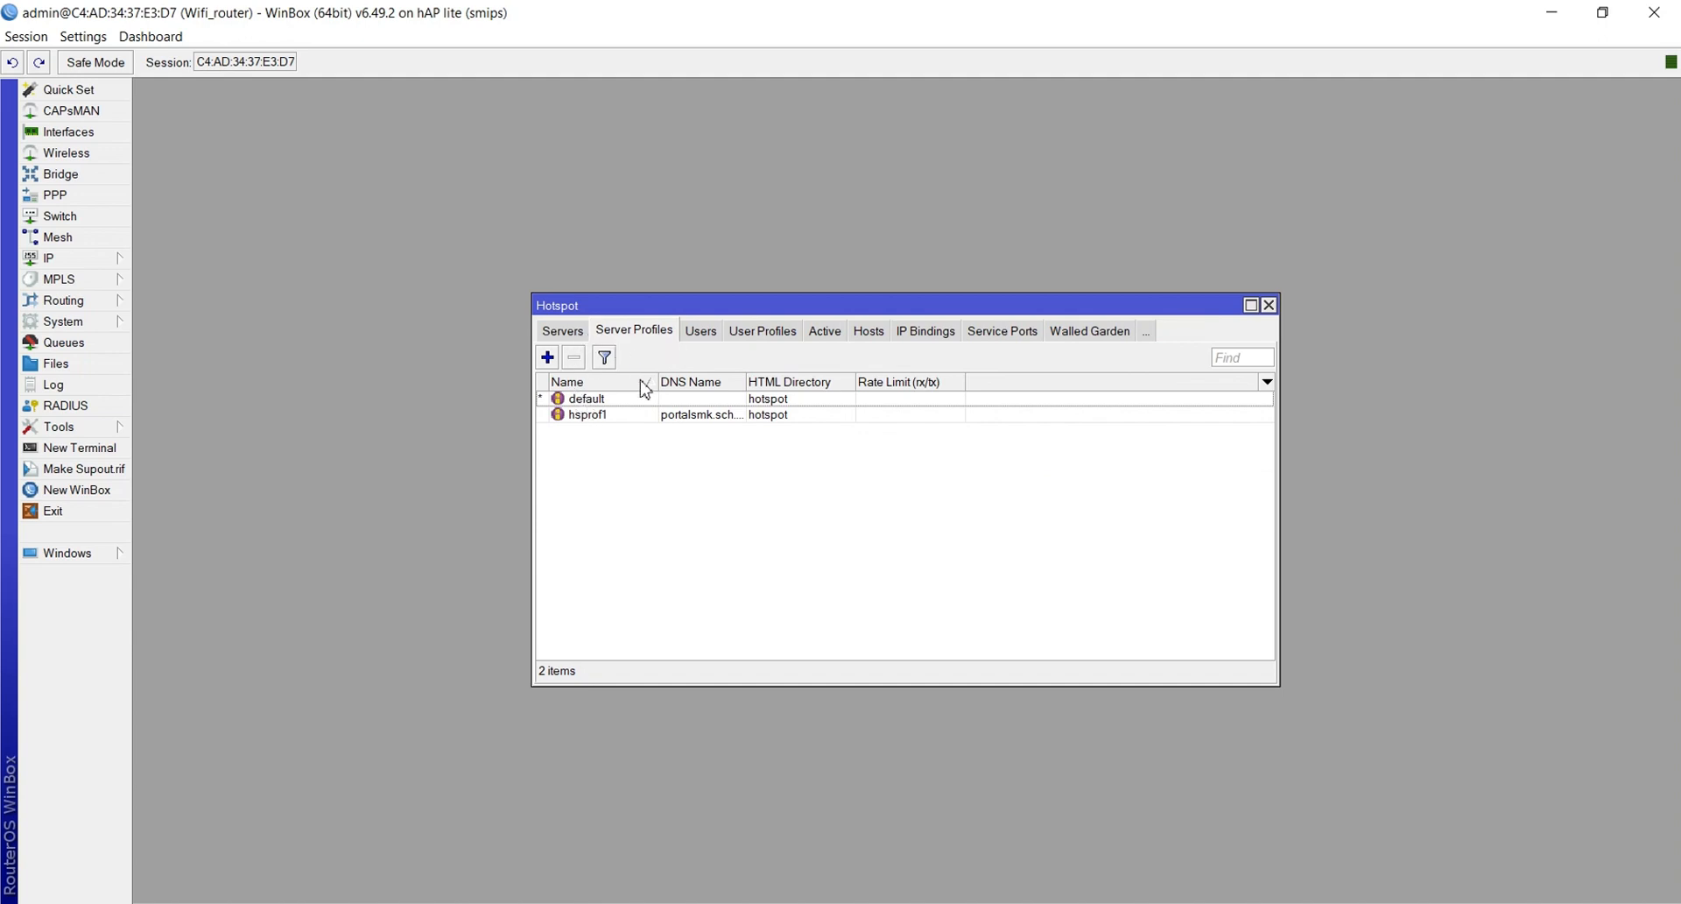
{"action": "double_click", "coordinate": [594, 415]}
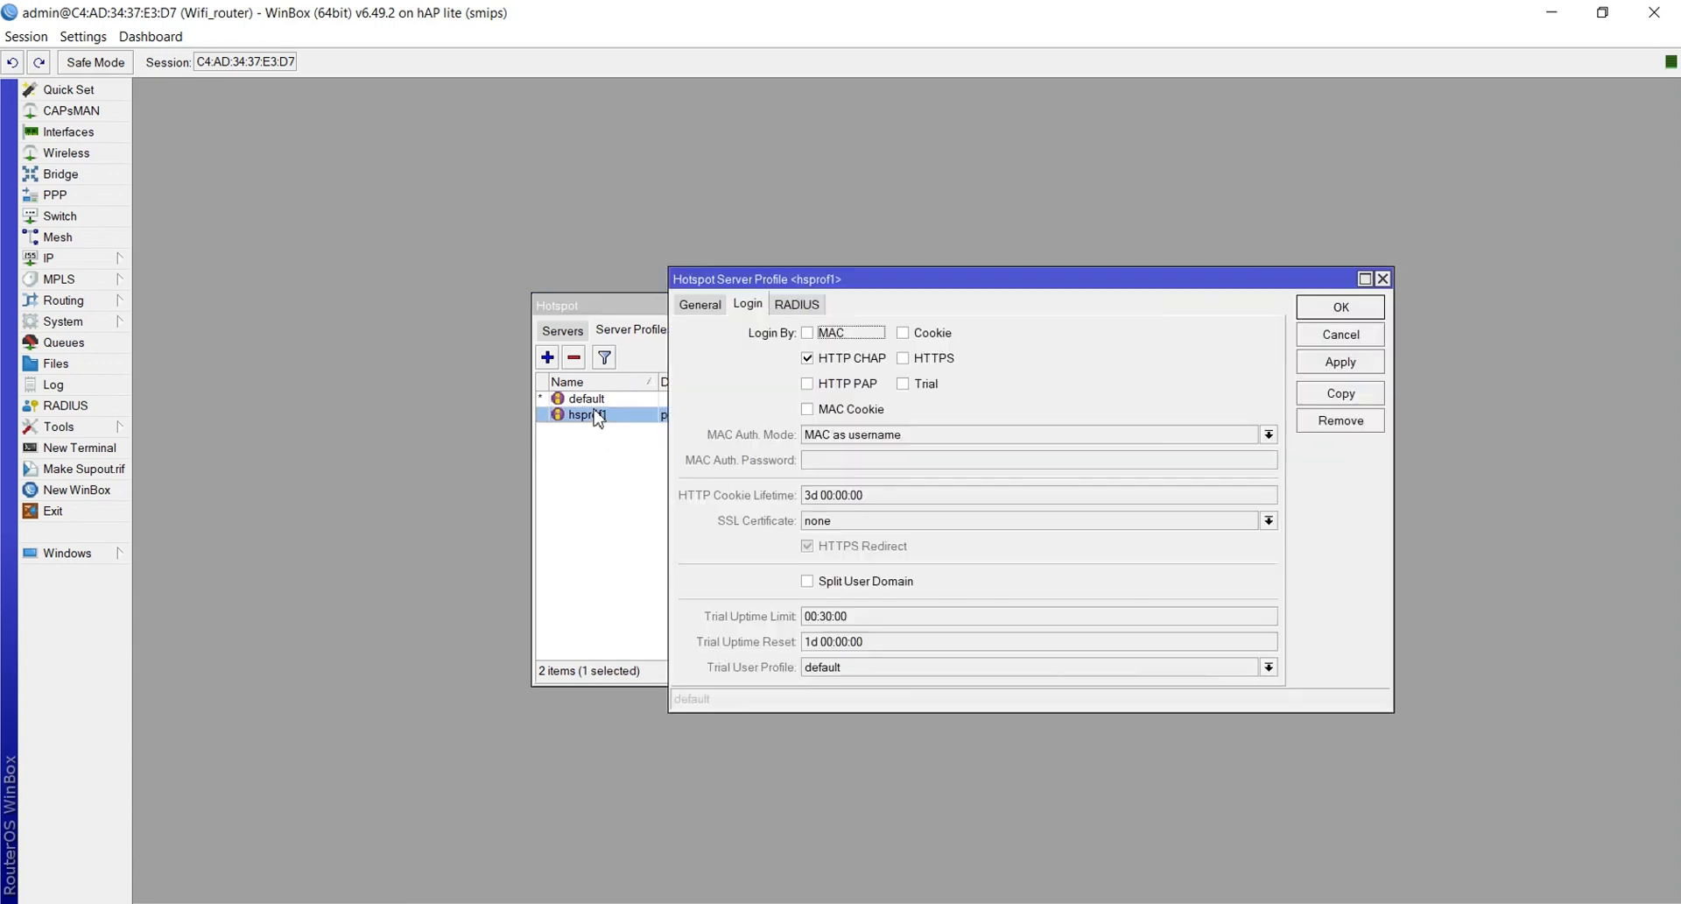
Set hsprof1's HTML Directory to 'glassmorphism login page + musik', apply, and close Hotspot
{"action": "left_click", "coordinate": [703, 308]}
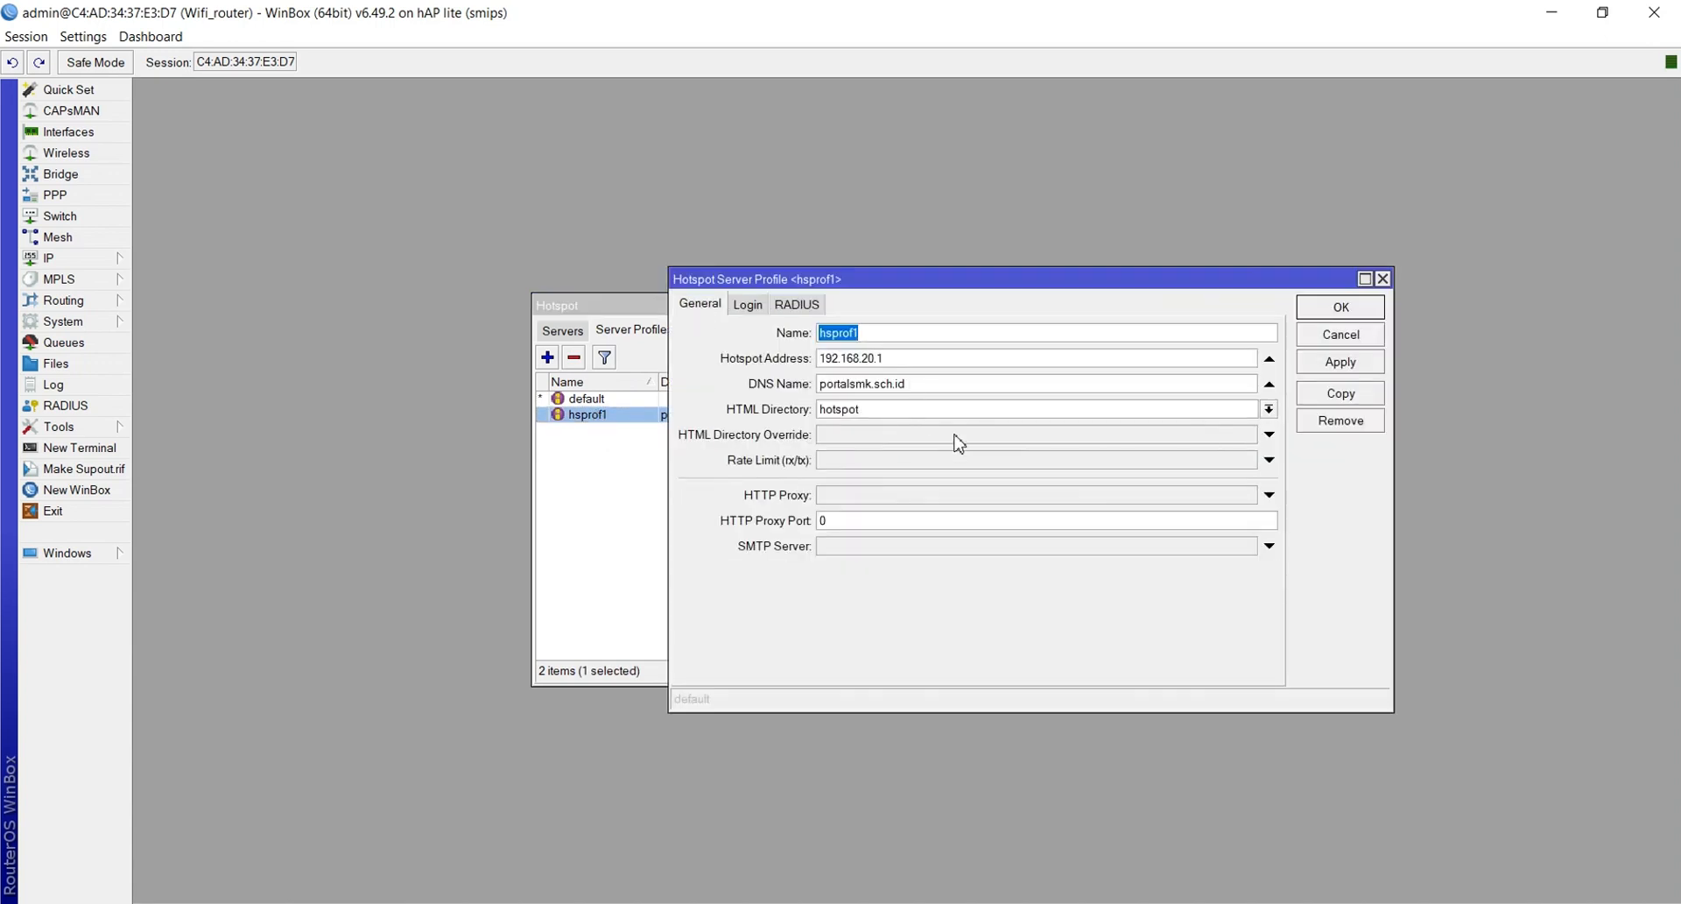
{"action": "left_click", "coordinate": [1268, 409]}
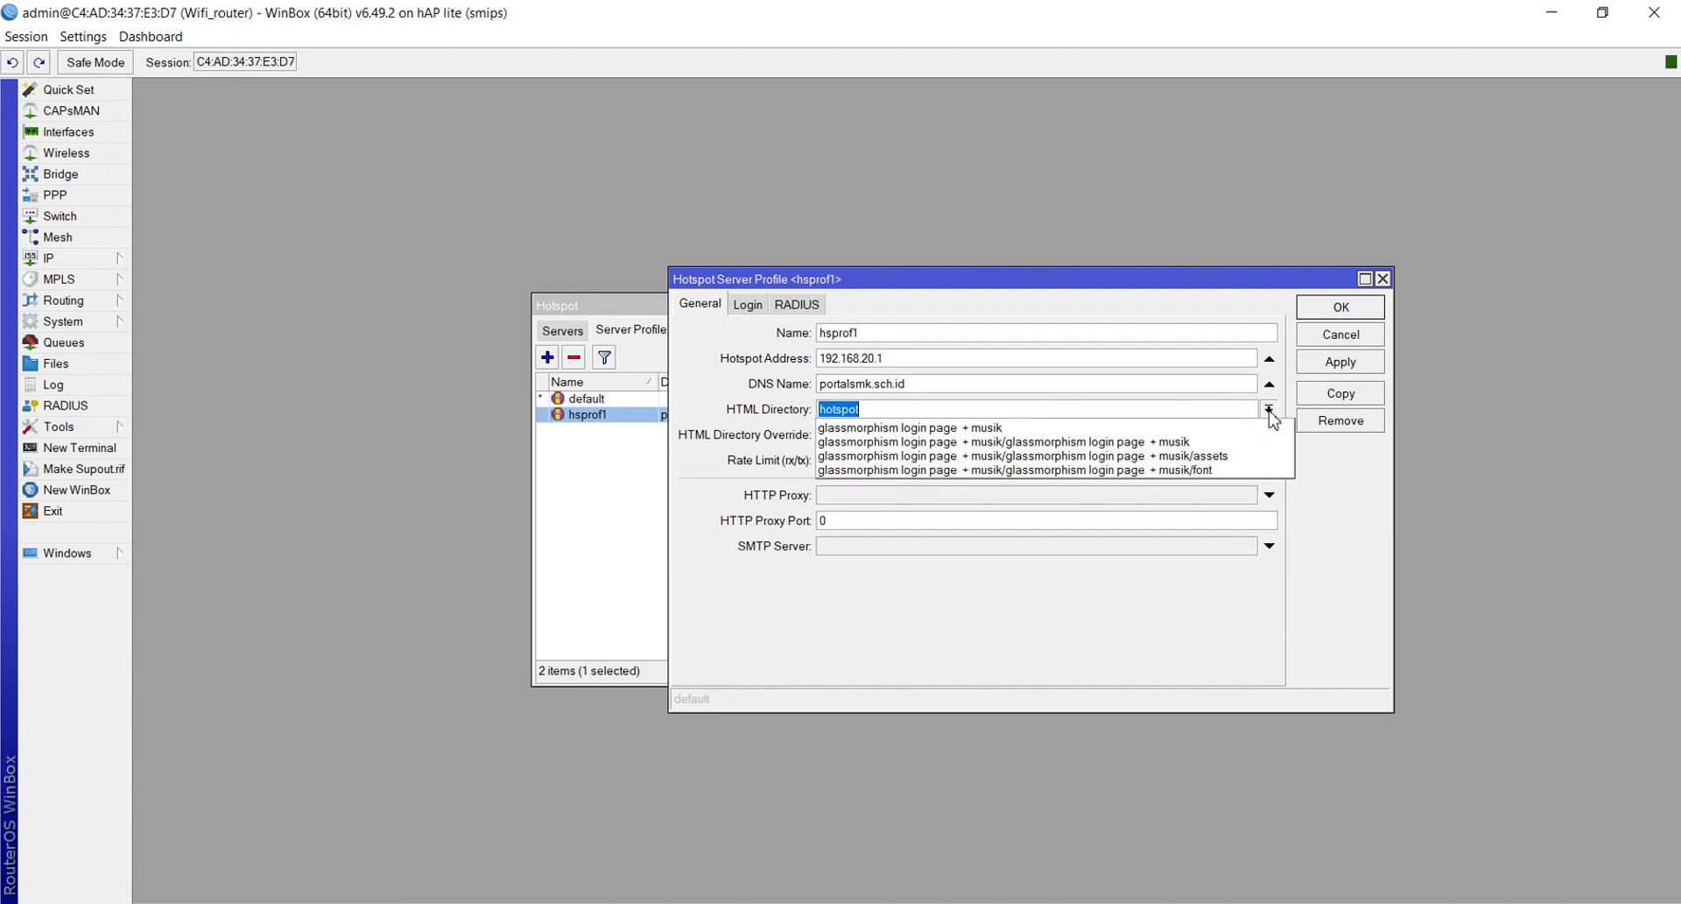
{"action": "left_click", "coordinate": [1163, 428]}
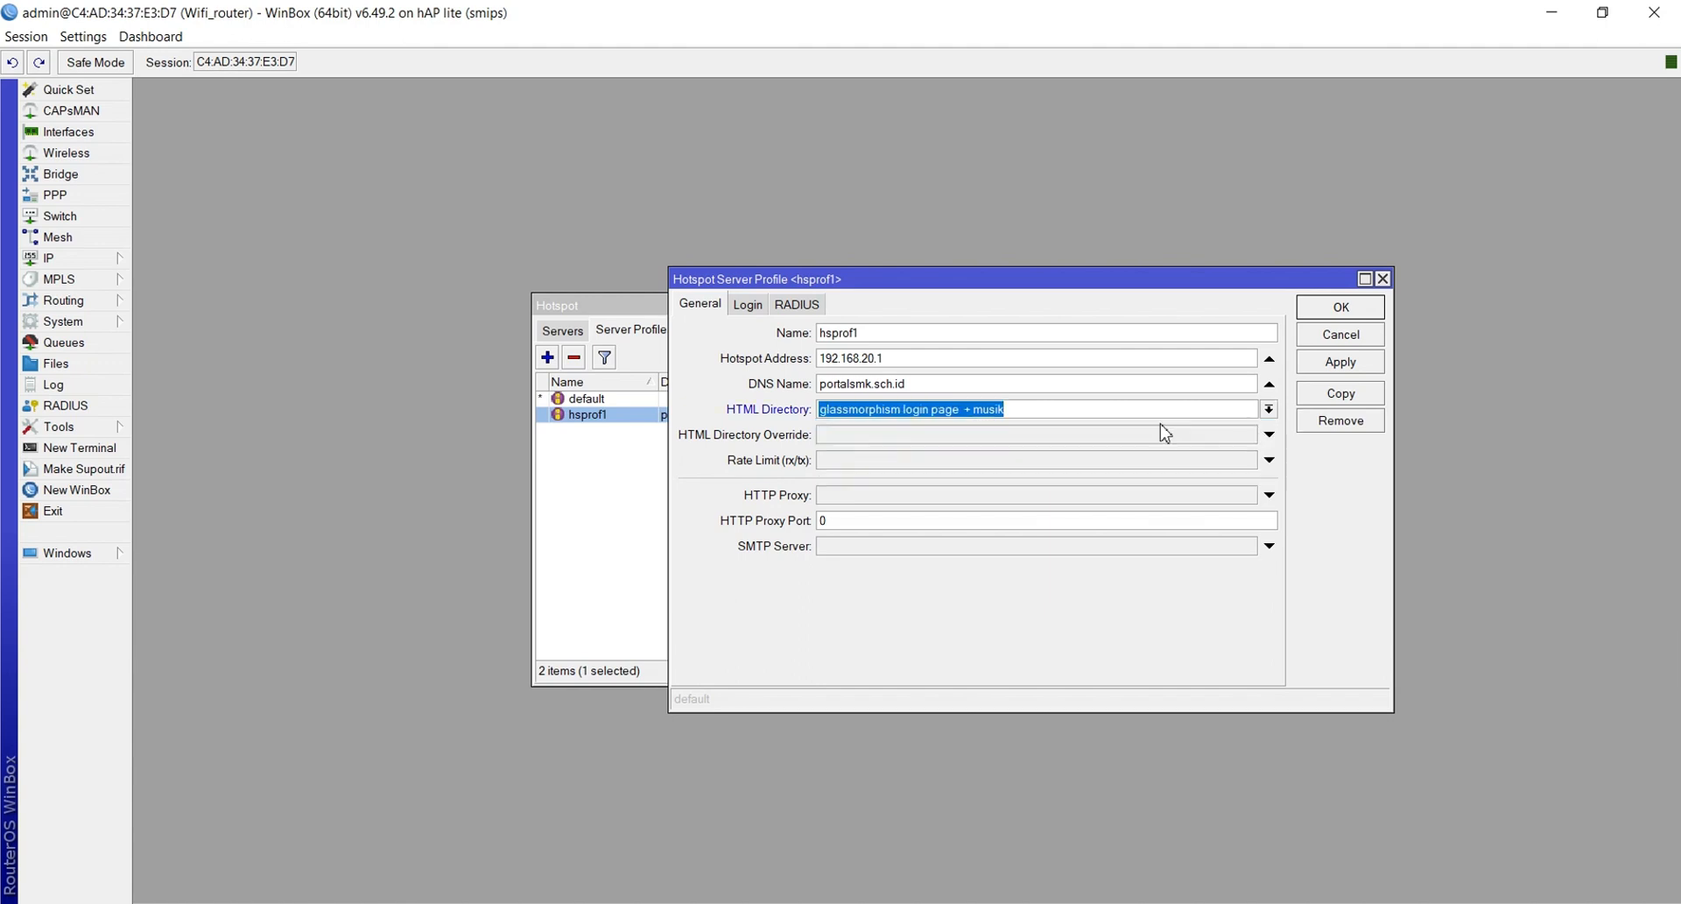
{"action": "left_click", "coordinate": [1268, 409]}
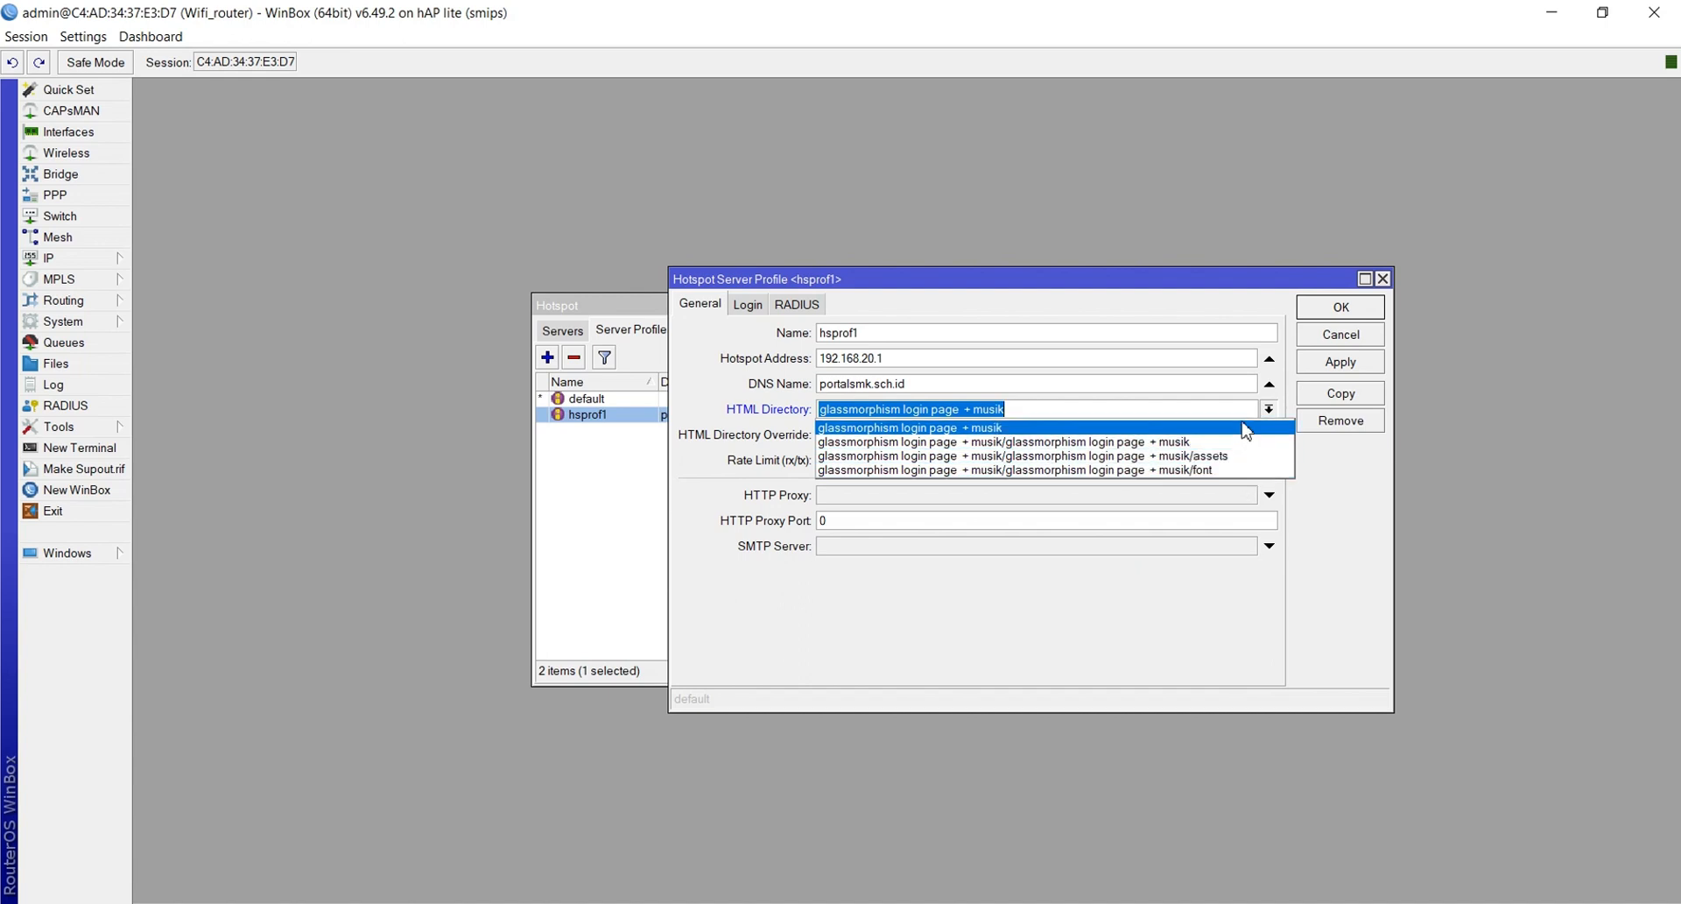
{"action": "left_click", "coordinate": [1246, 429]}
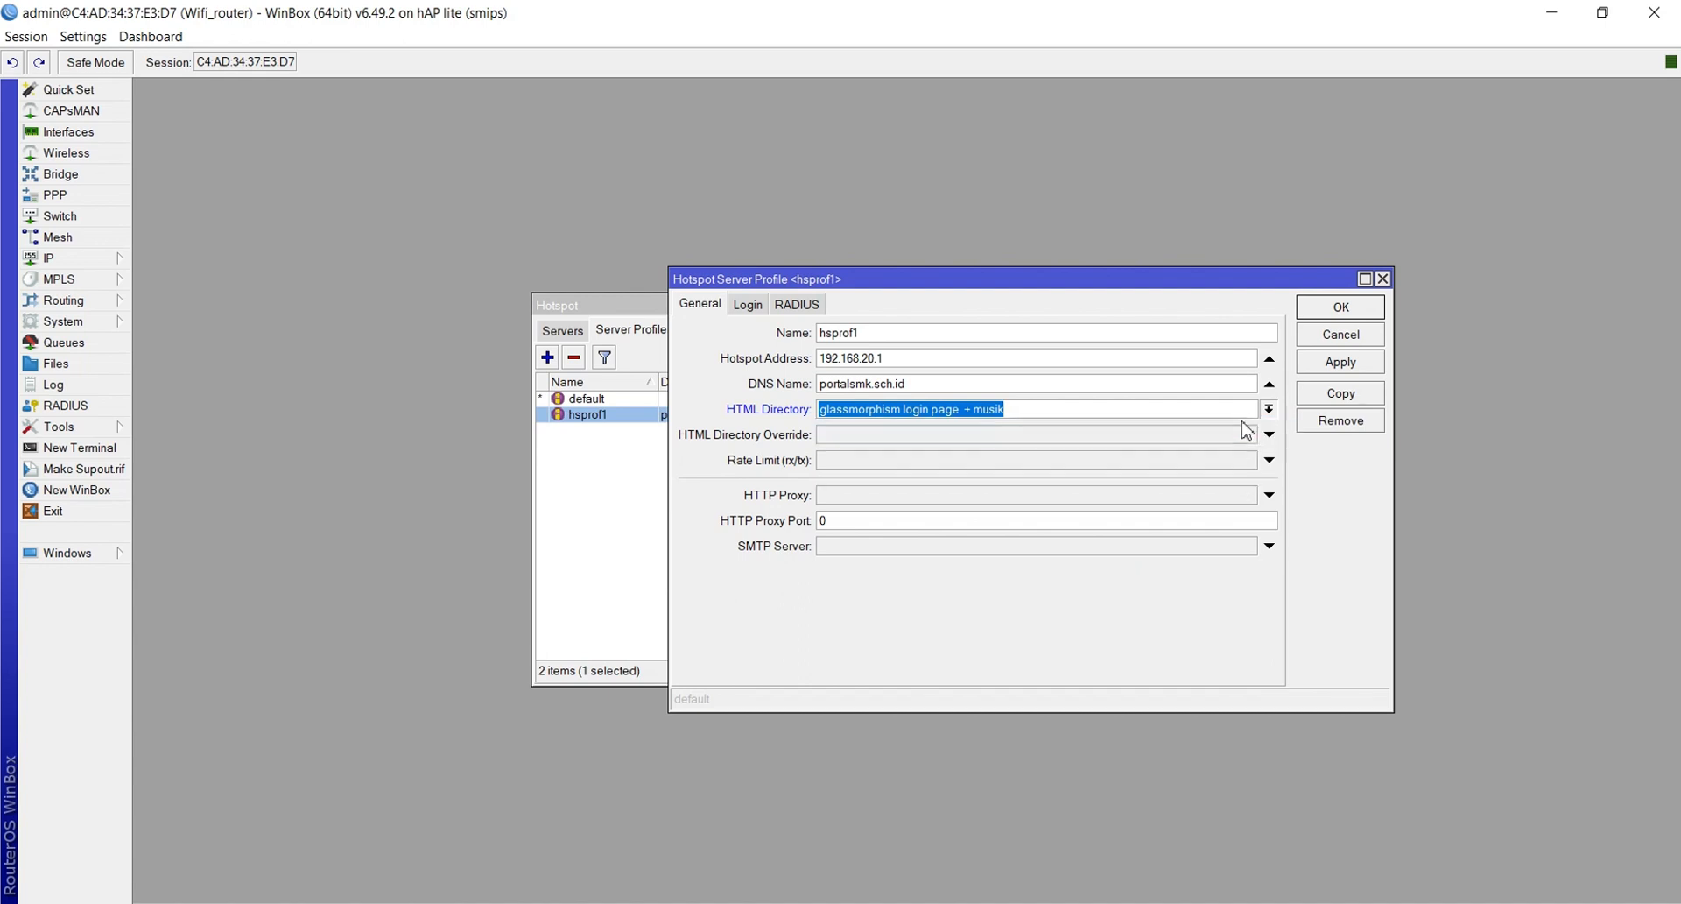
{"action": "left_click", "coordinate": [1337, 364]}
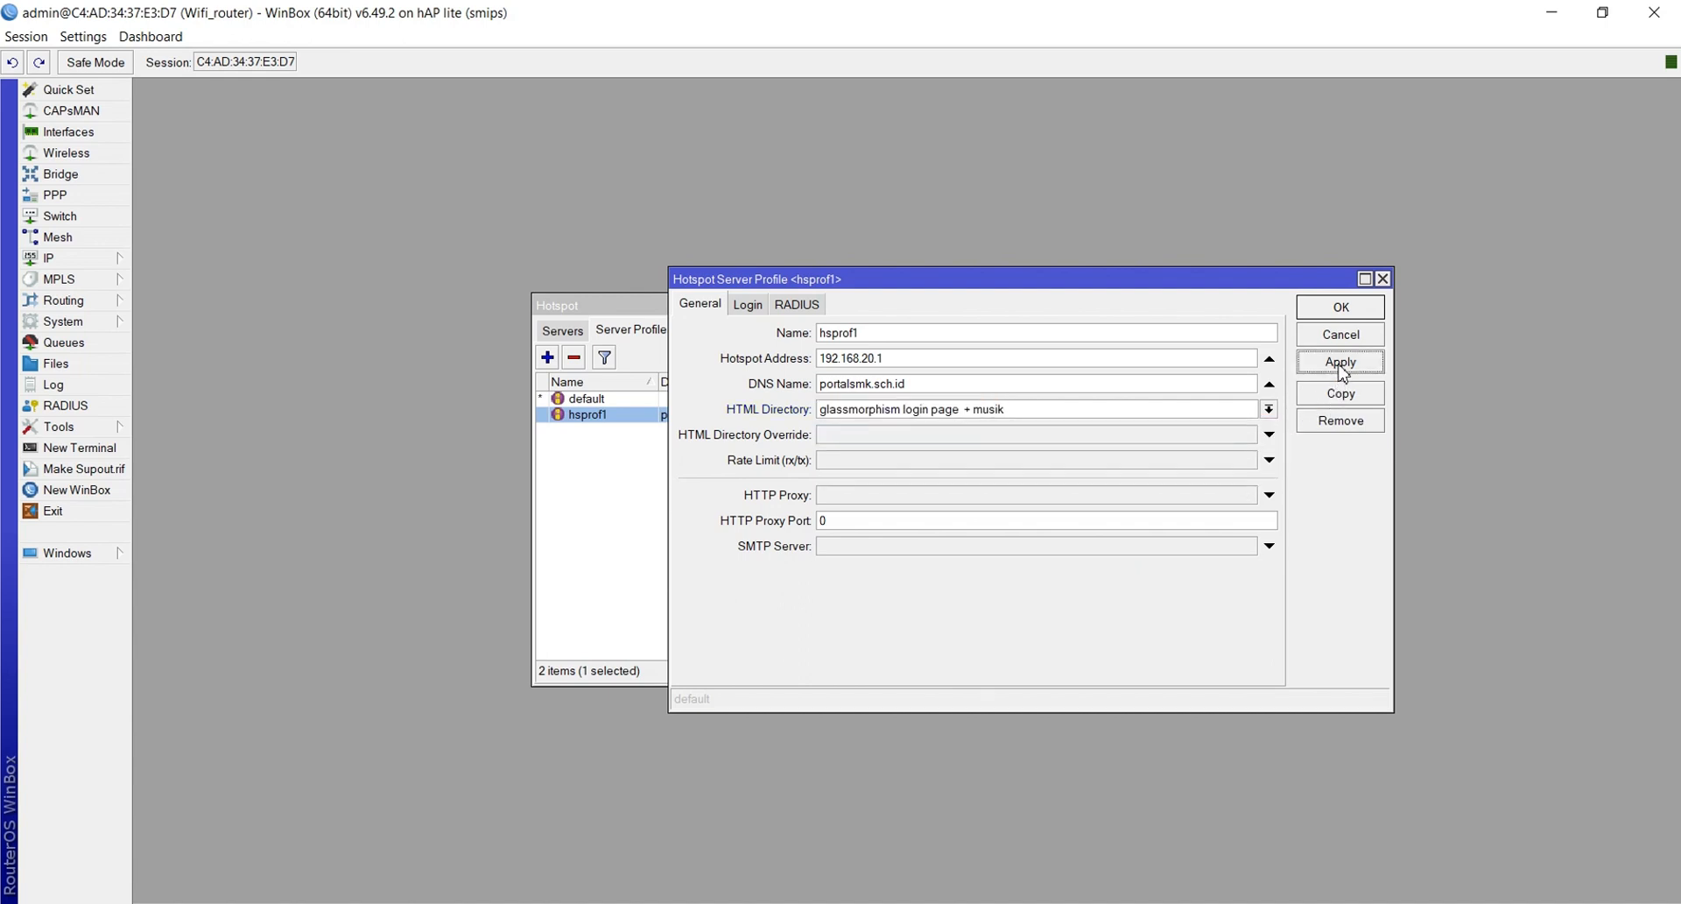
{"action": "left_click", "coordinate": [1341, 309]}
{"action": "left_click", "coordinate": [1269, 304]}
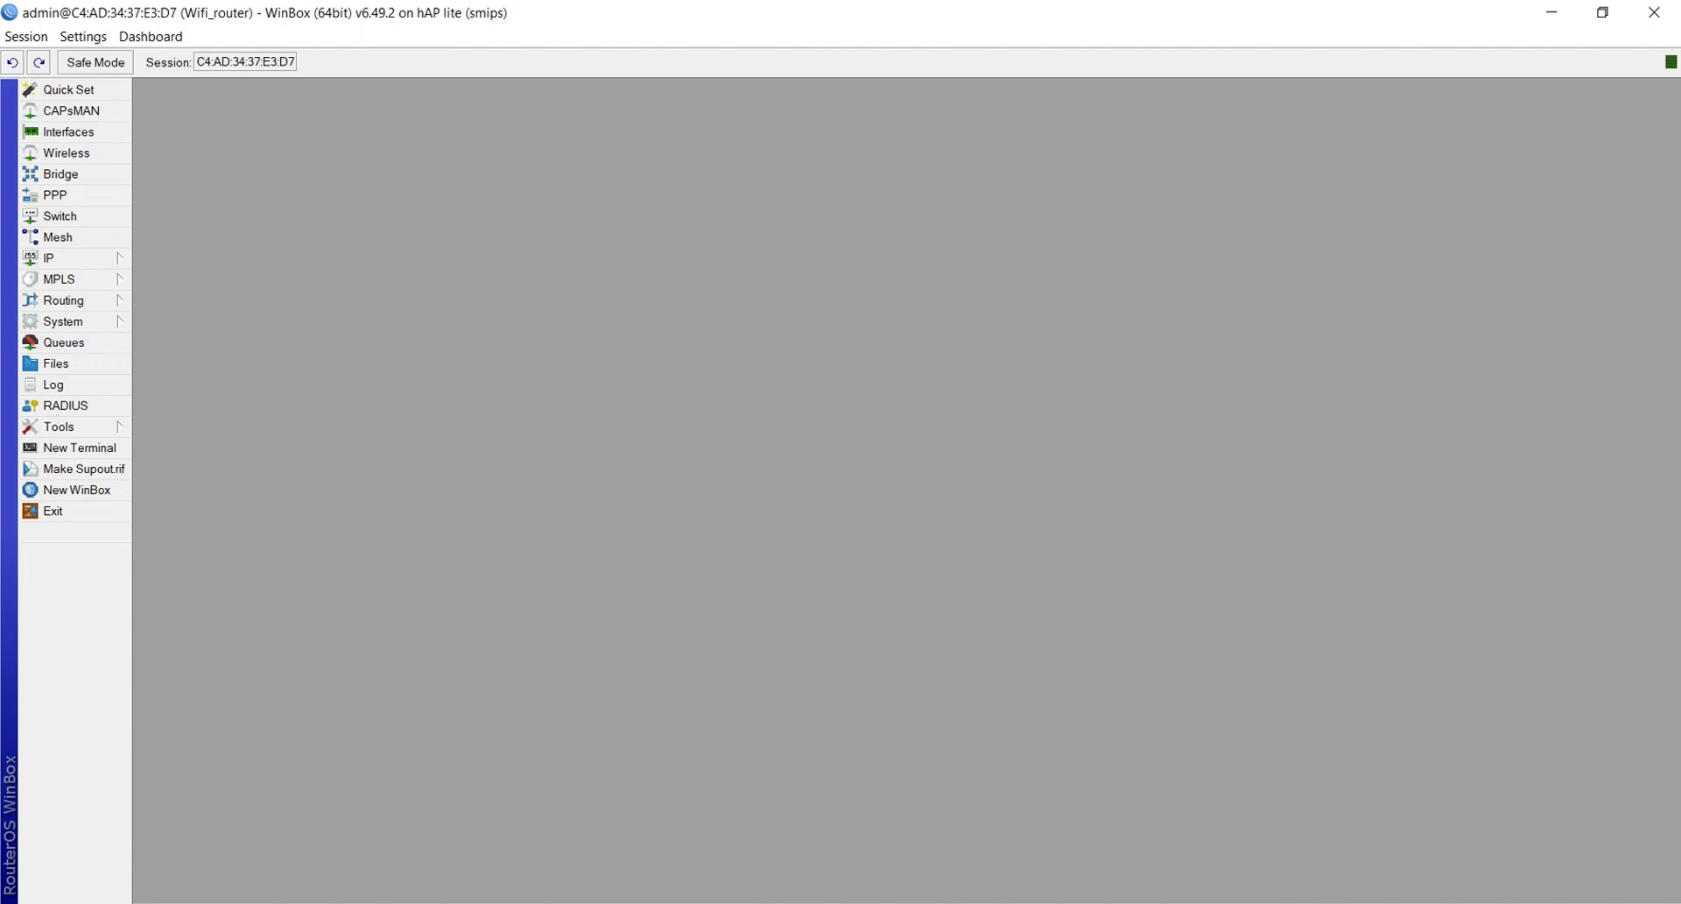
{"action": "left_click", "coordinate": [575, 902]}
In the Salinan P2-SPK document, highlight the static routing item 3 in yellow
{"action": "left_click", "coordinate": [455, 860]}
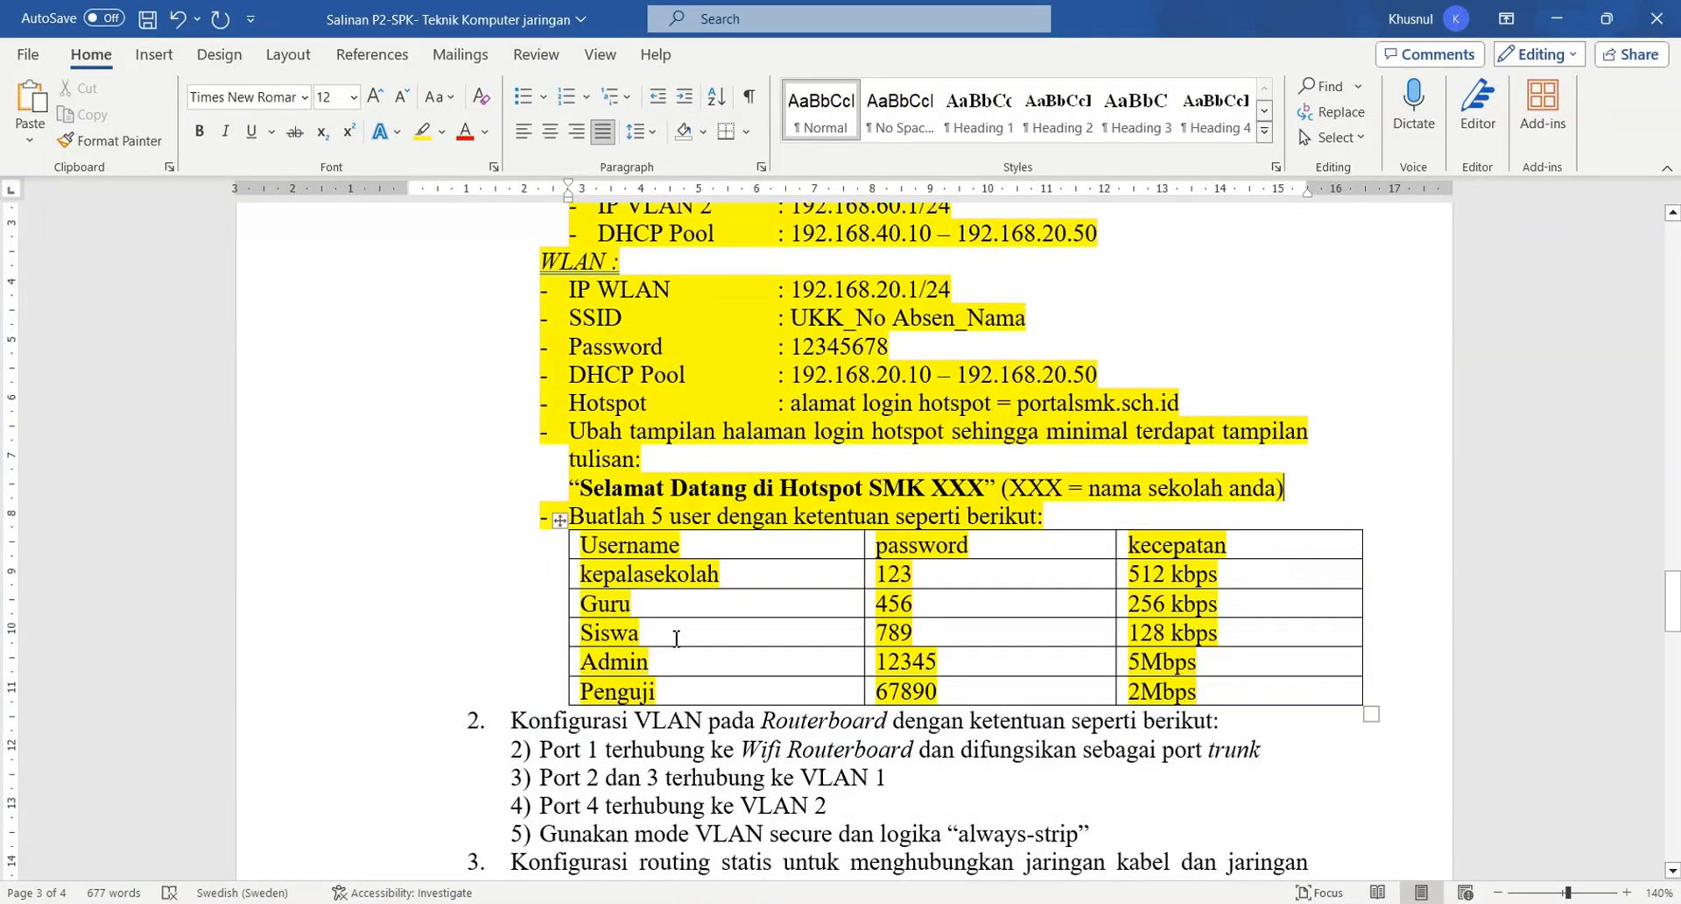
{"action": "scroll", "coordinate": [676, 637], "scroll_direction": "down", "scroll_amount": 2}
{"action": "scroll", "coordinate": [675, 636], "scroll_direction": "up", "scroll_amount": 3}
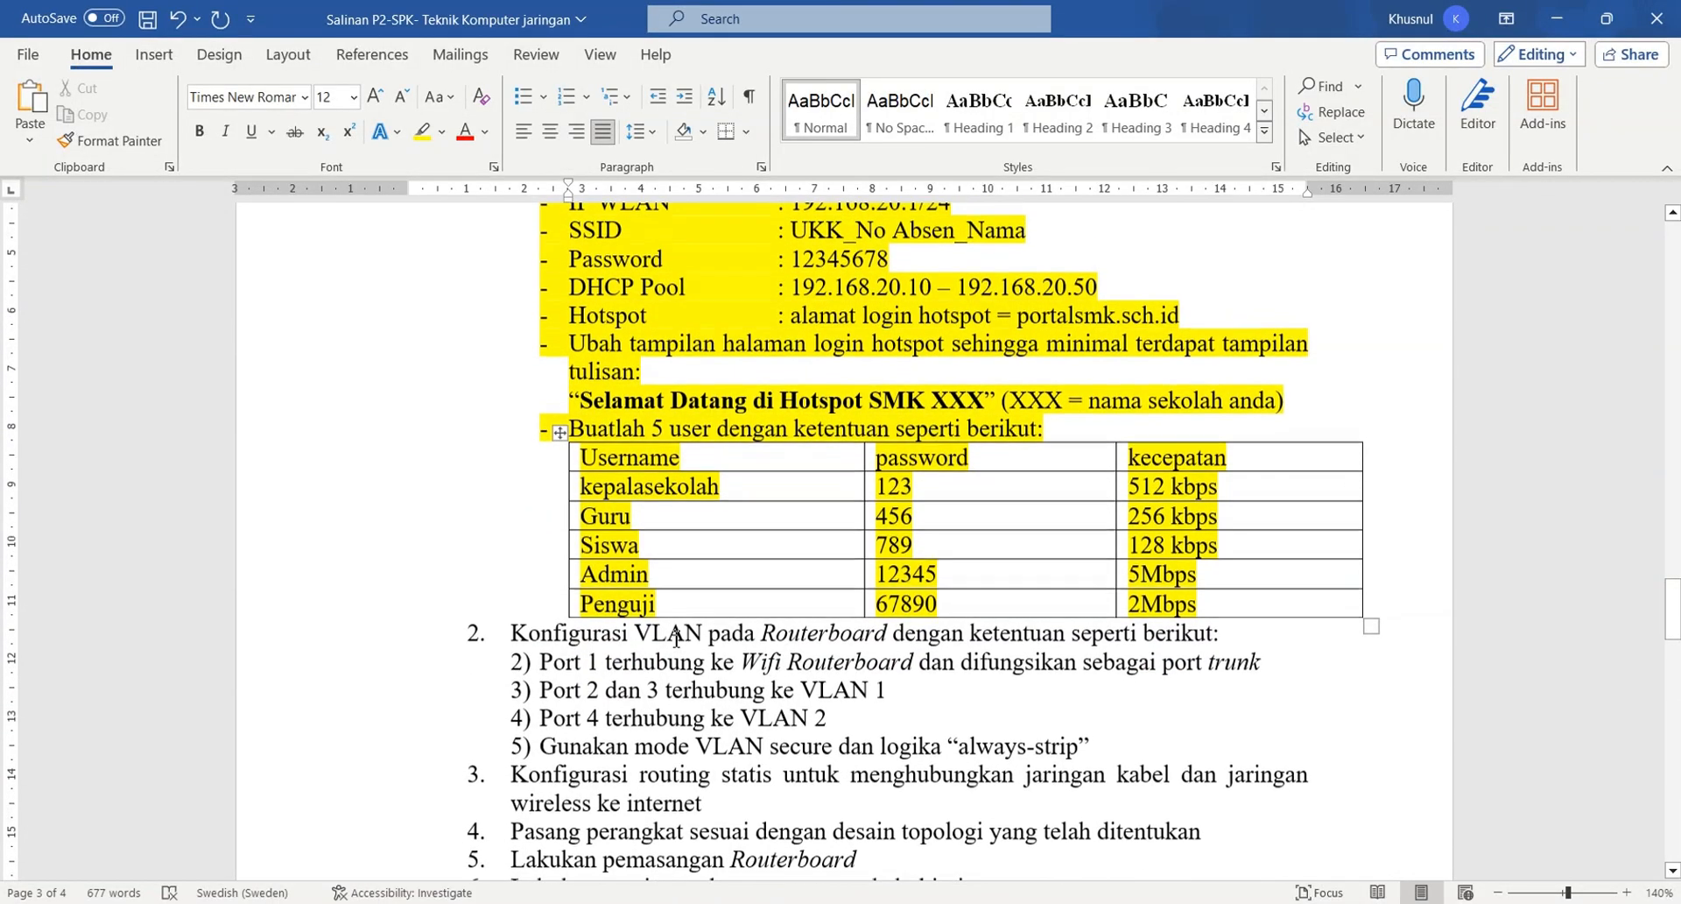
{"action": "scroll", "coordinate": [676, 638], "scroll_direction": "down", "scroll_amount": 4}
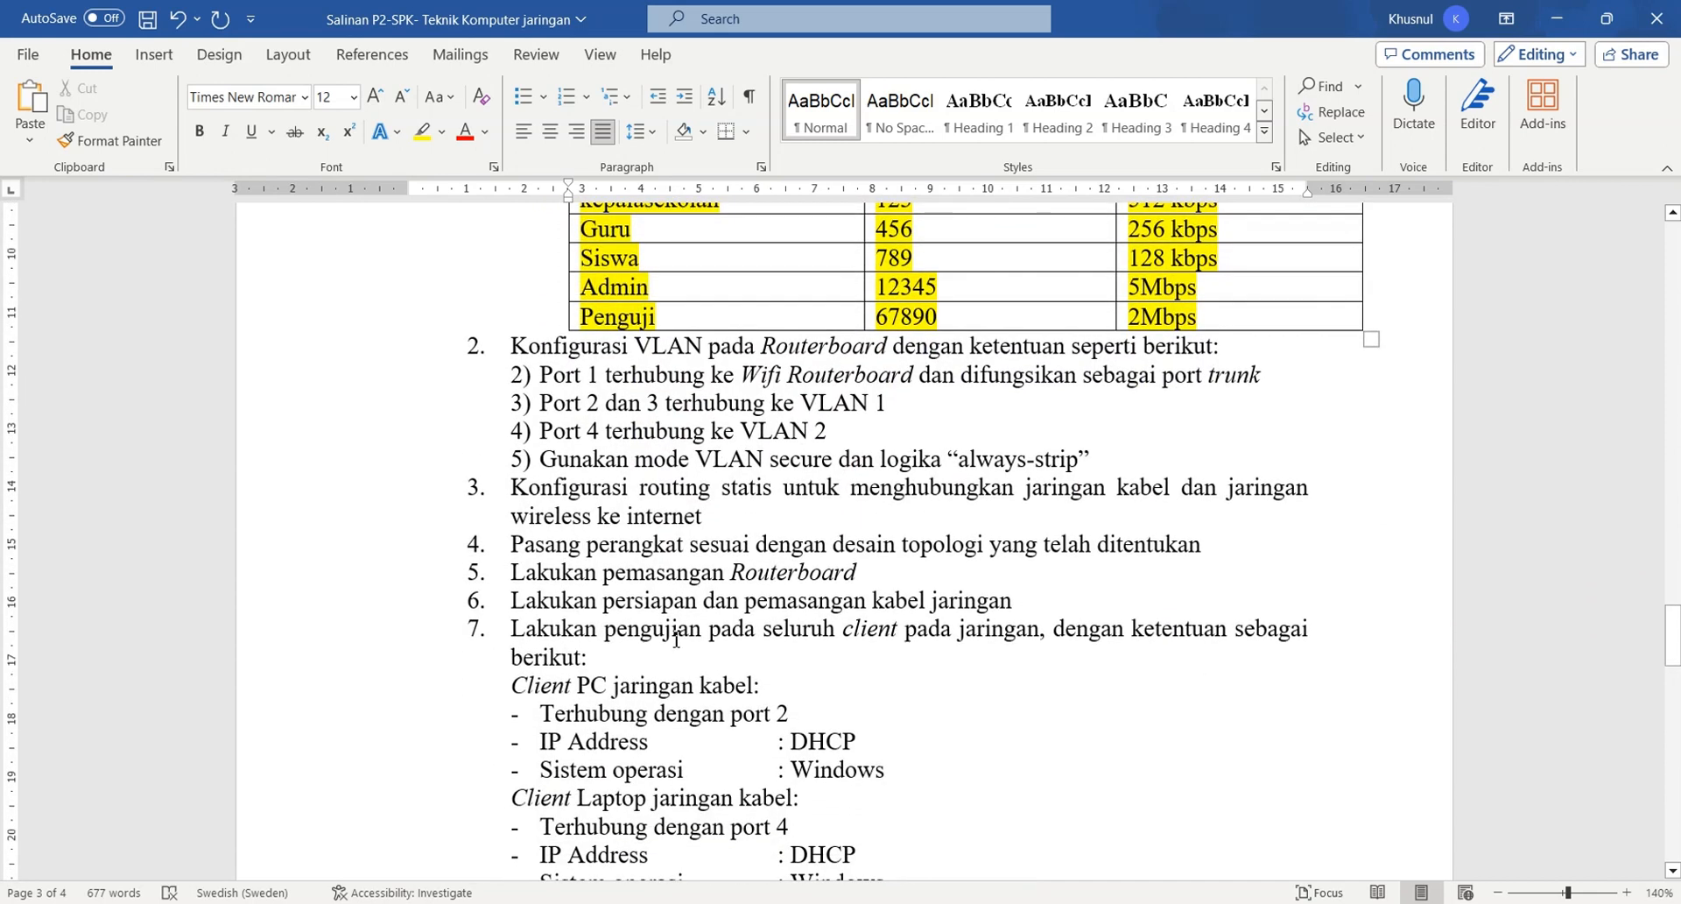
{"action": "scroll", "coordinate": [676, 639], "scroll_direction": "down", "scroll_amount": 1}
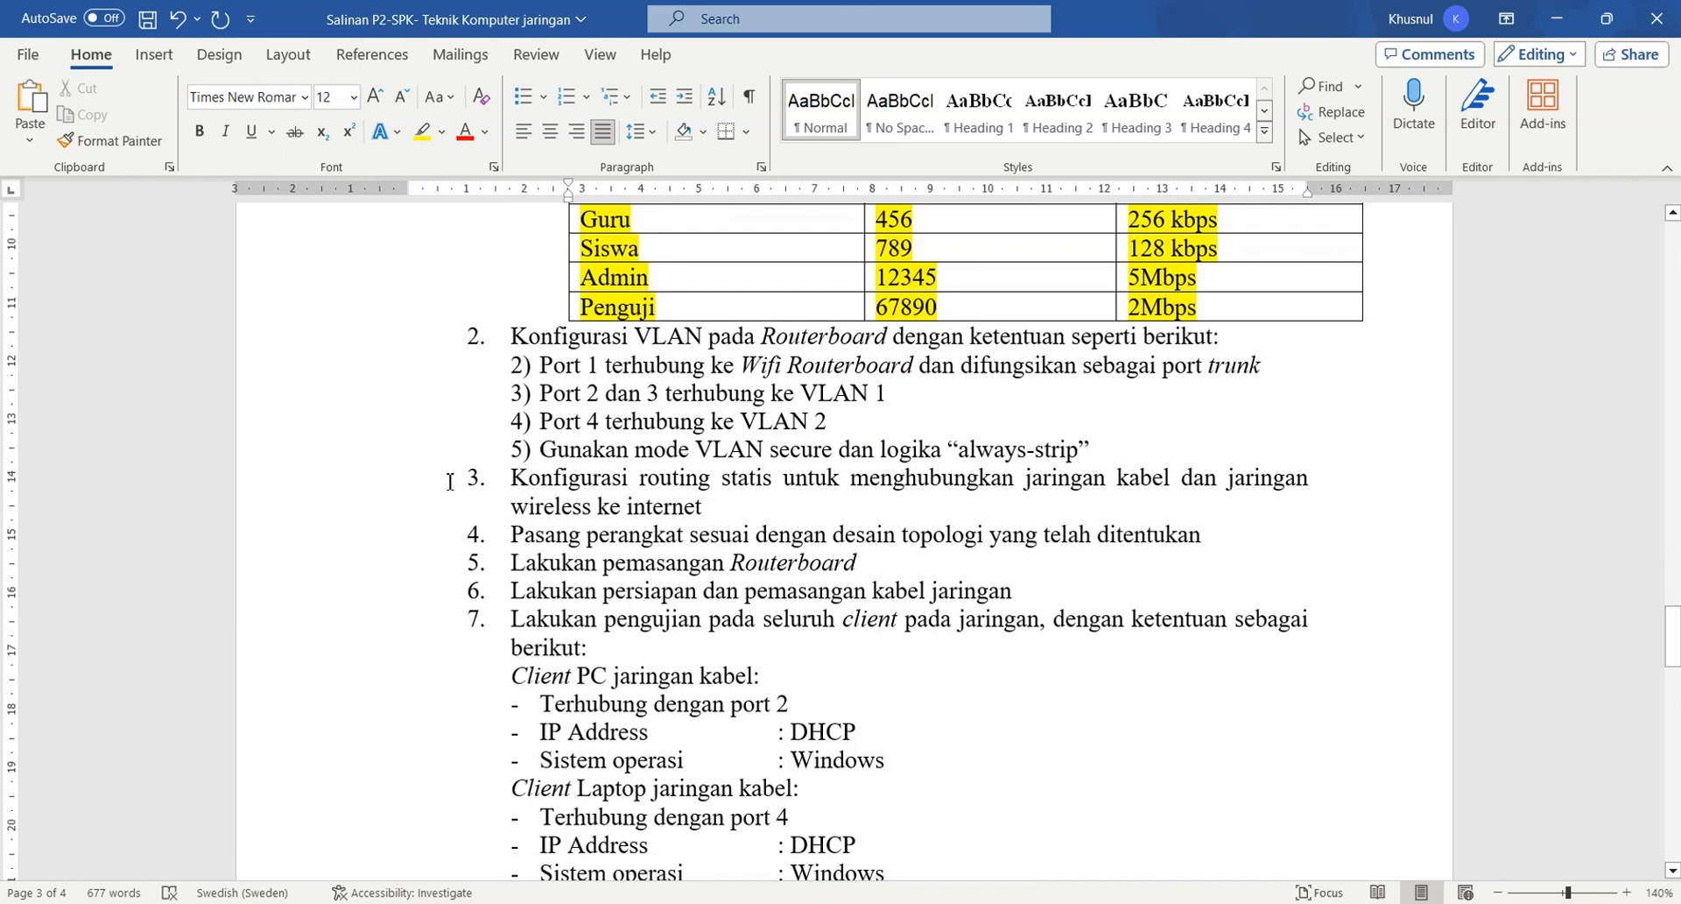
{"action": "left_click_drag", "start_coordinate": [478, 484], "coordinate": [667, 517]}
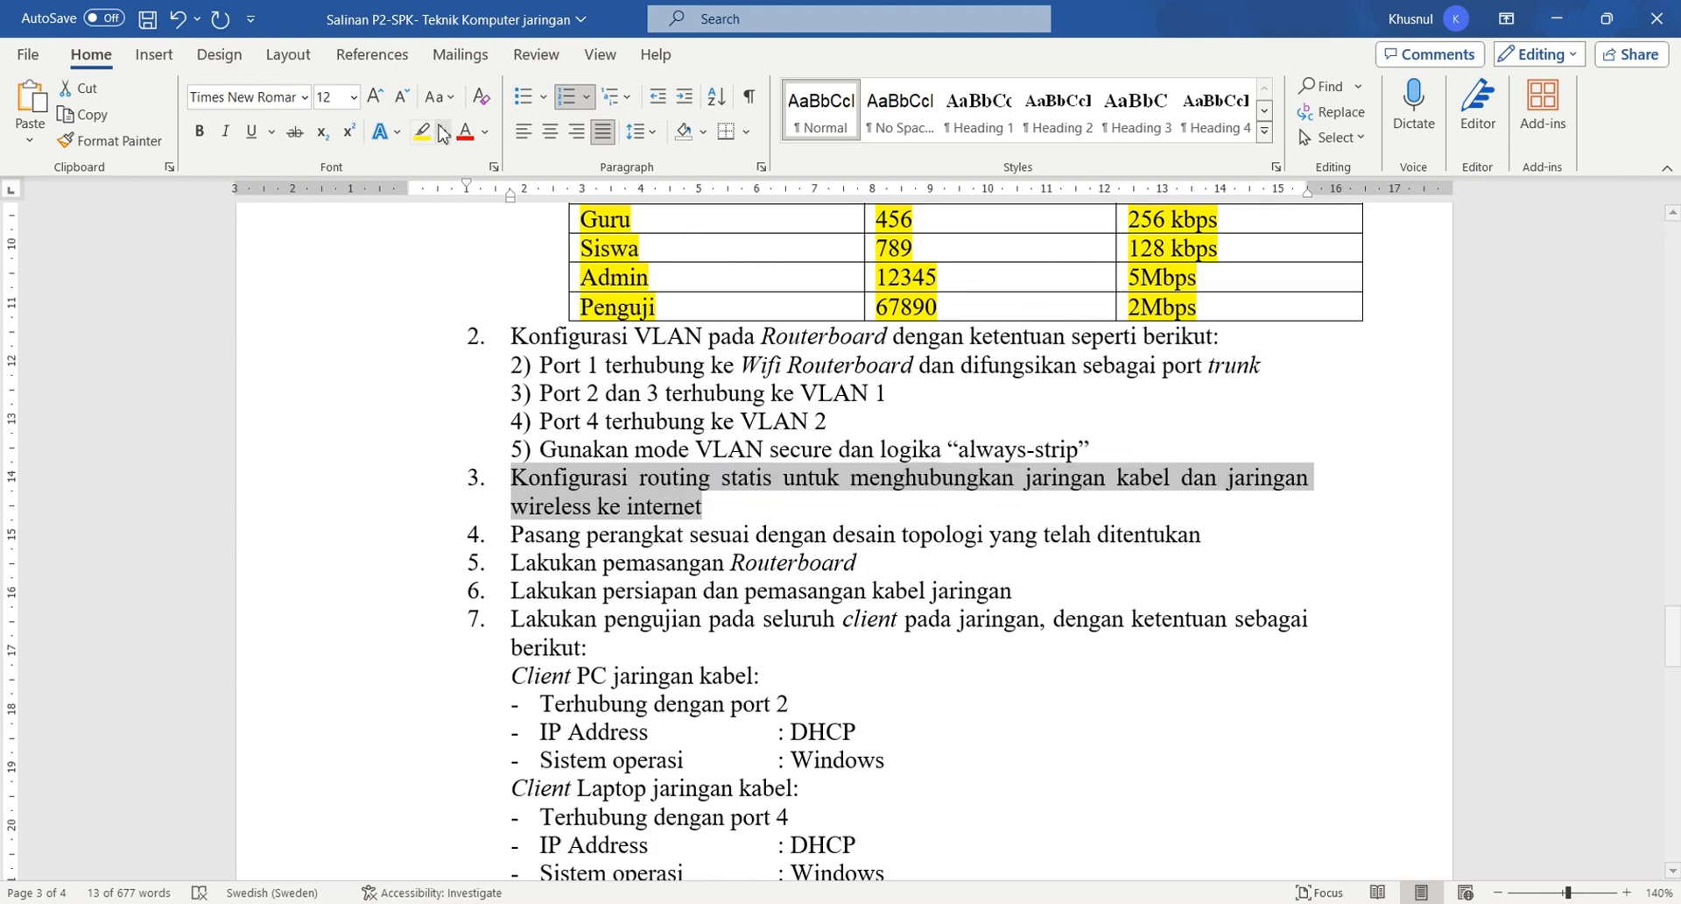
{"action": "left_click", "coordinate": [423, 131]}
{"action": "left_click", "coordinate": [744, 497]}
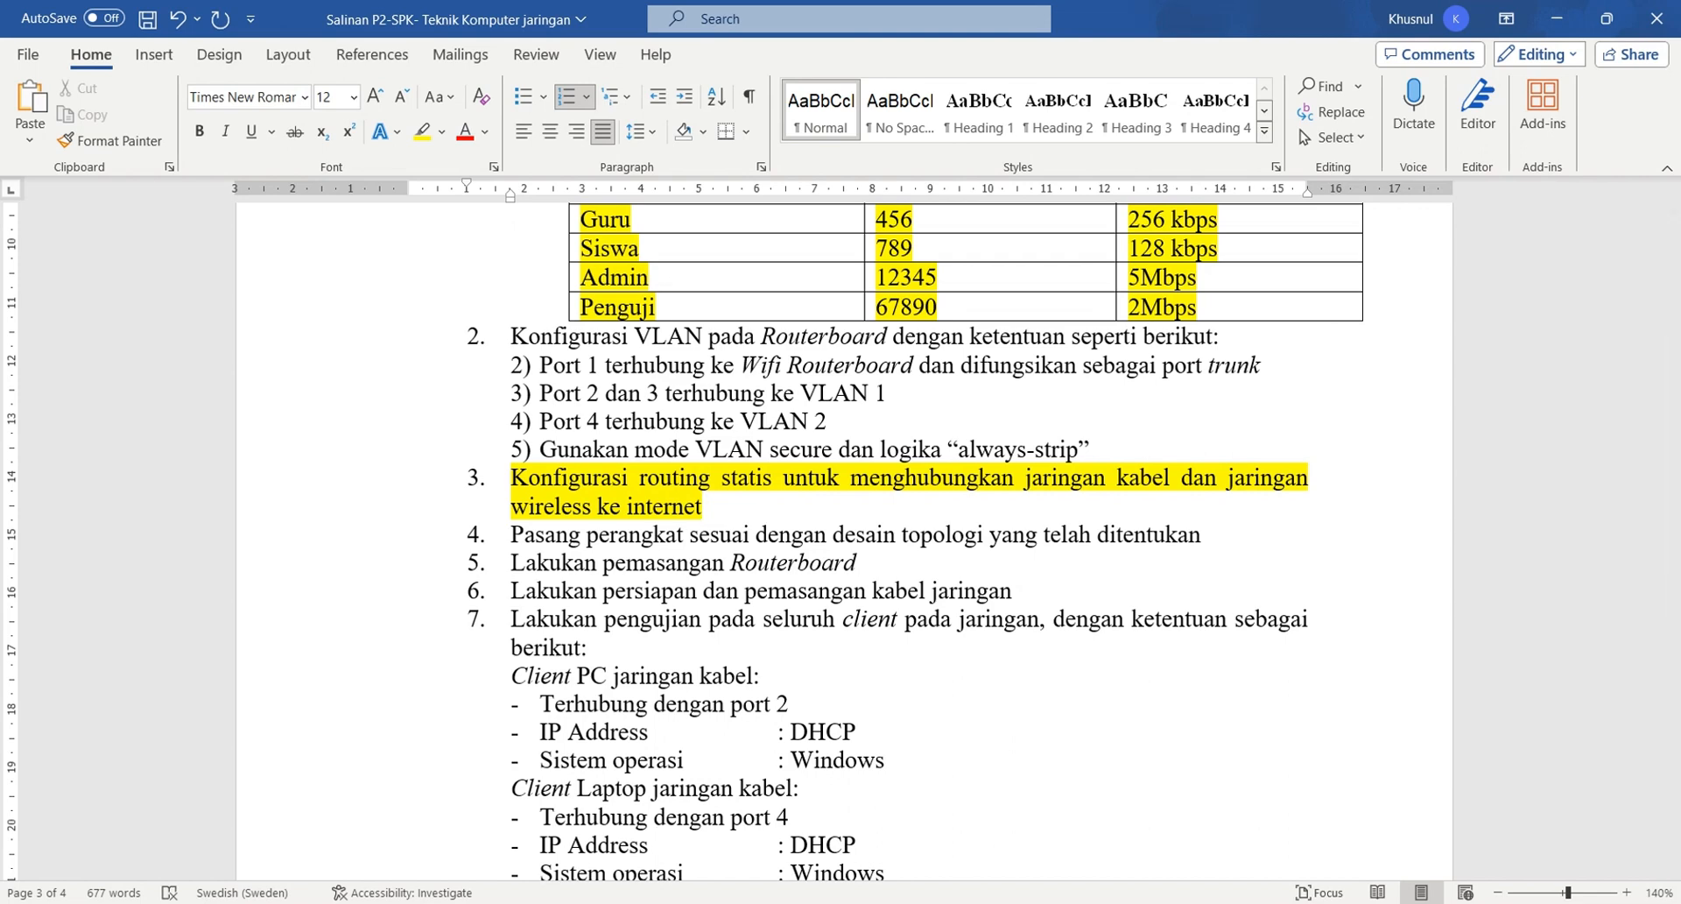
{"action": "left_click", "coordinate": [1665, 10]}
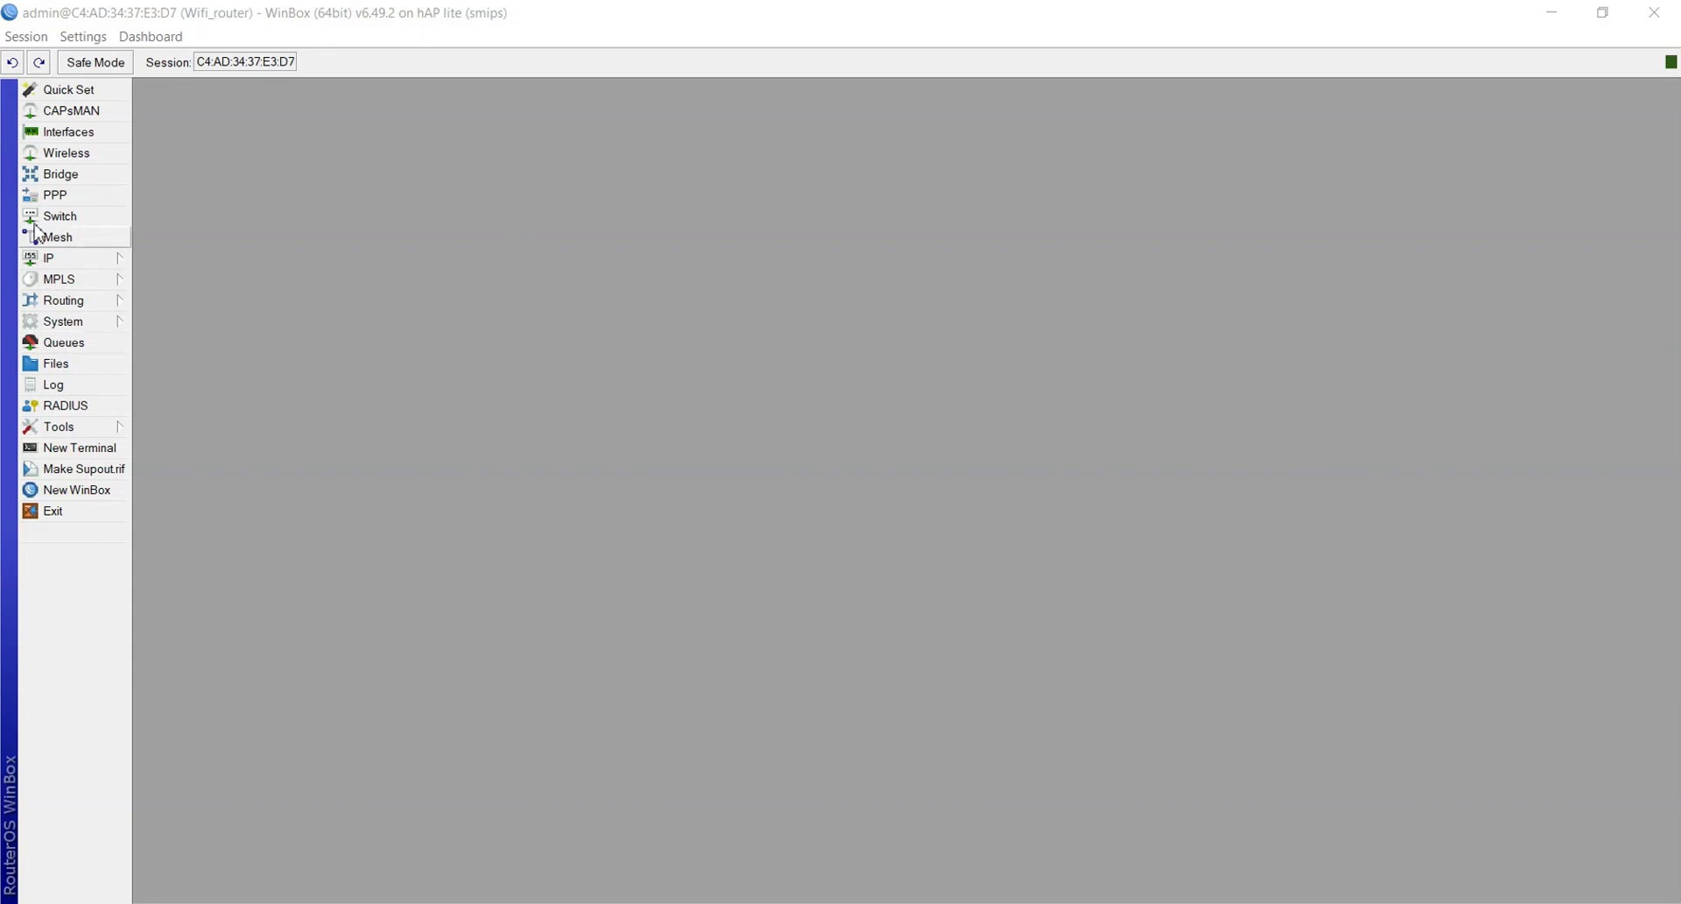
Create a new srcnat NAT rule with Out. Interface ether1_Internet
{"action": "left_click", "coordinate": [50, 261]}
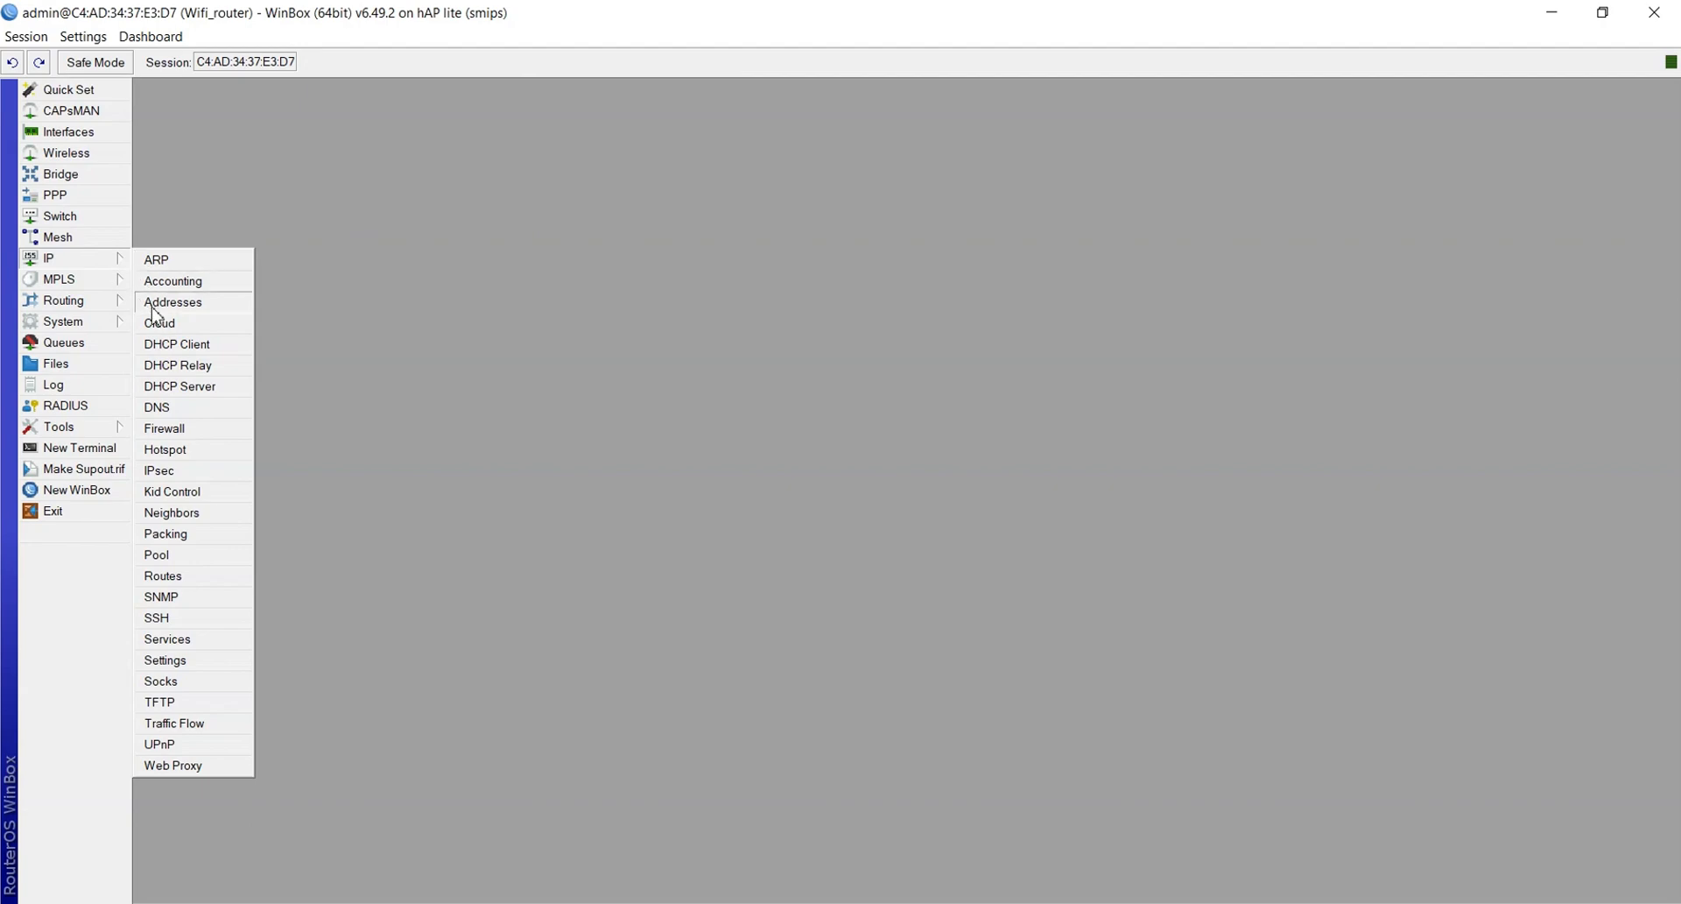
{"action": "left_click", "coordinate": [170, 429]}
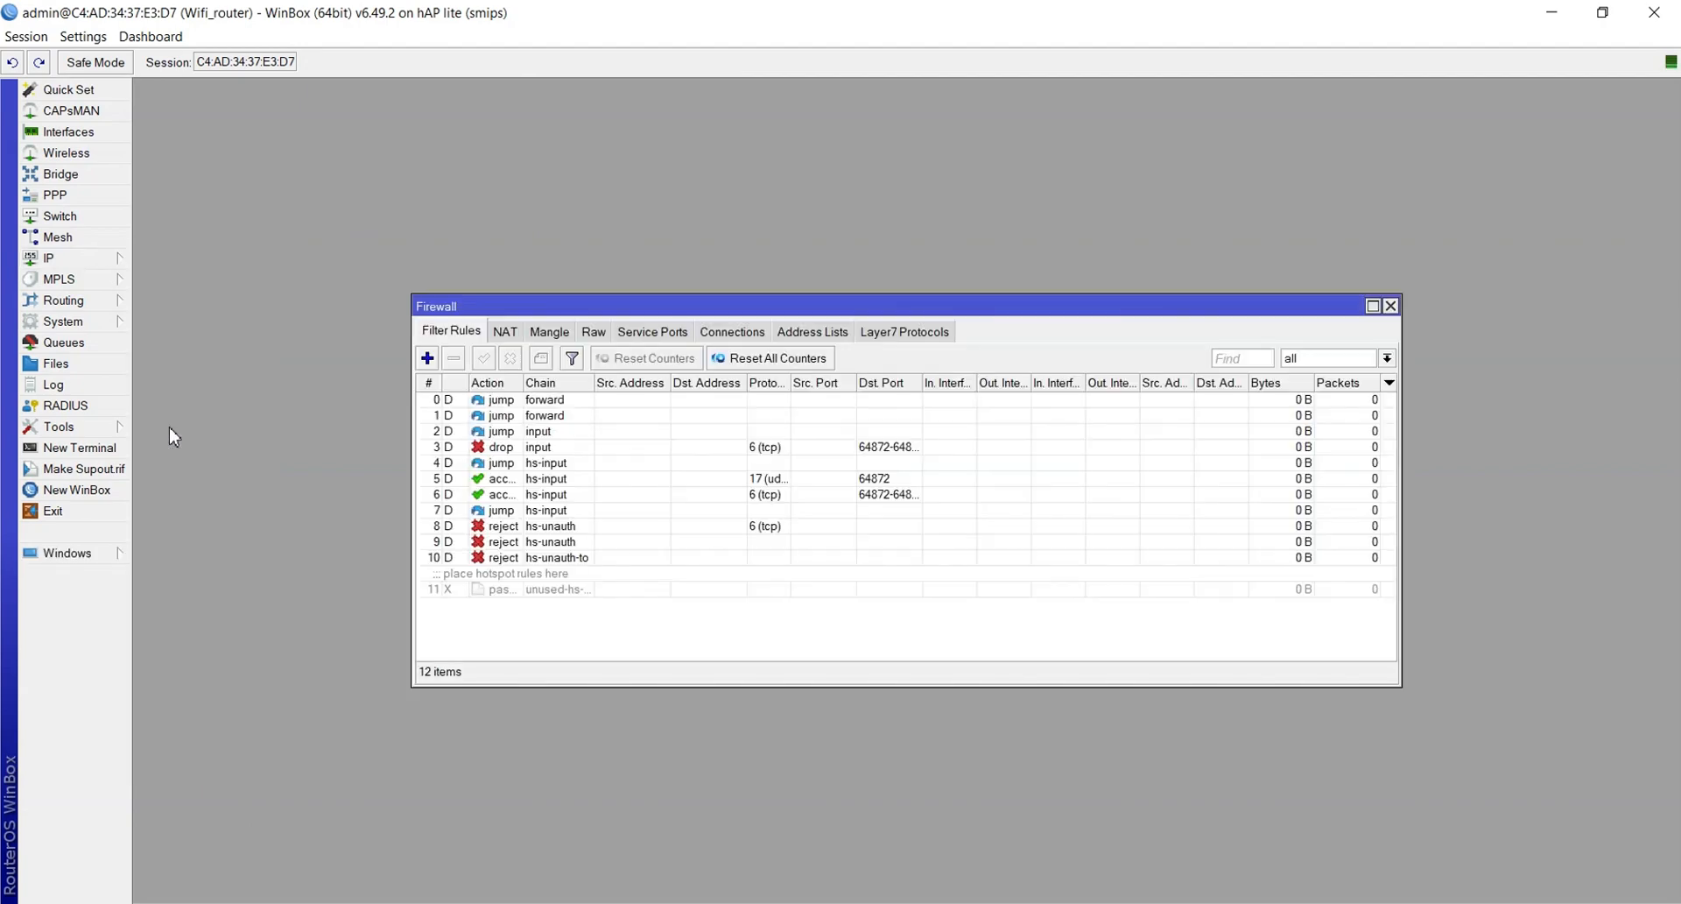
{"action": "left_click", "coordinate": [503, 332]}
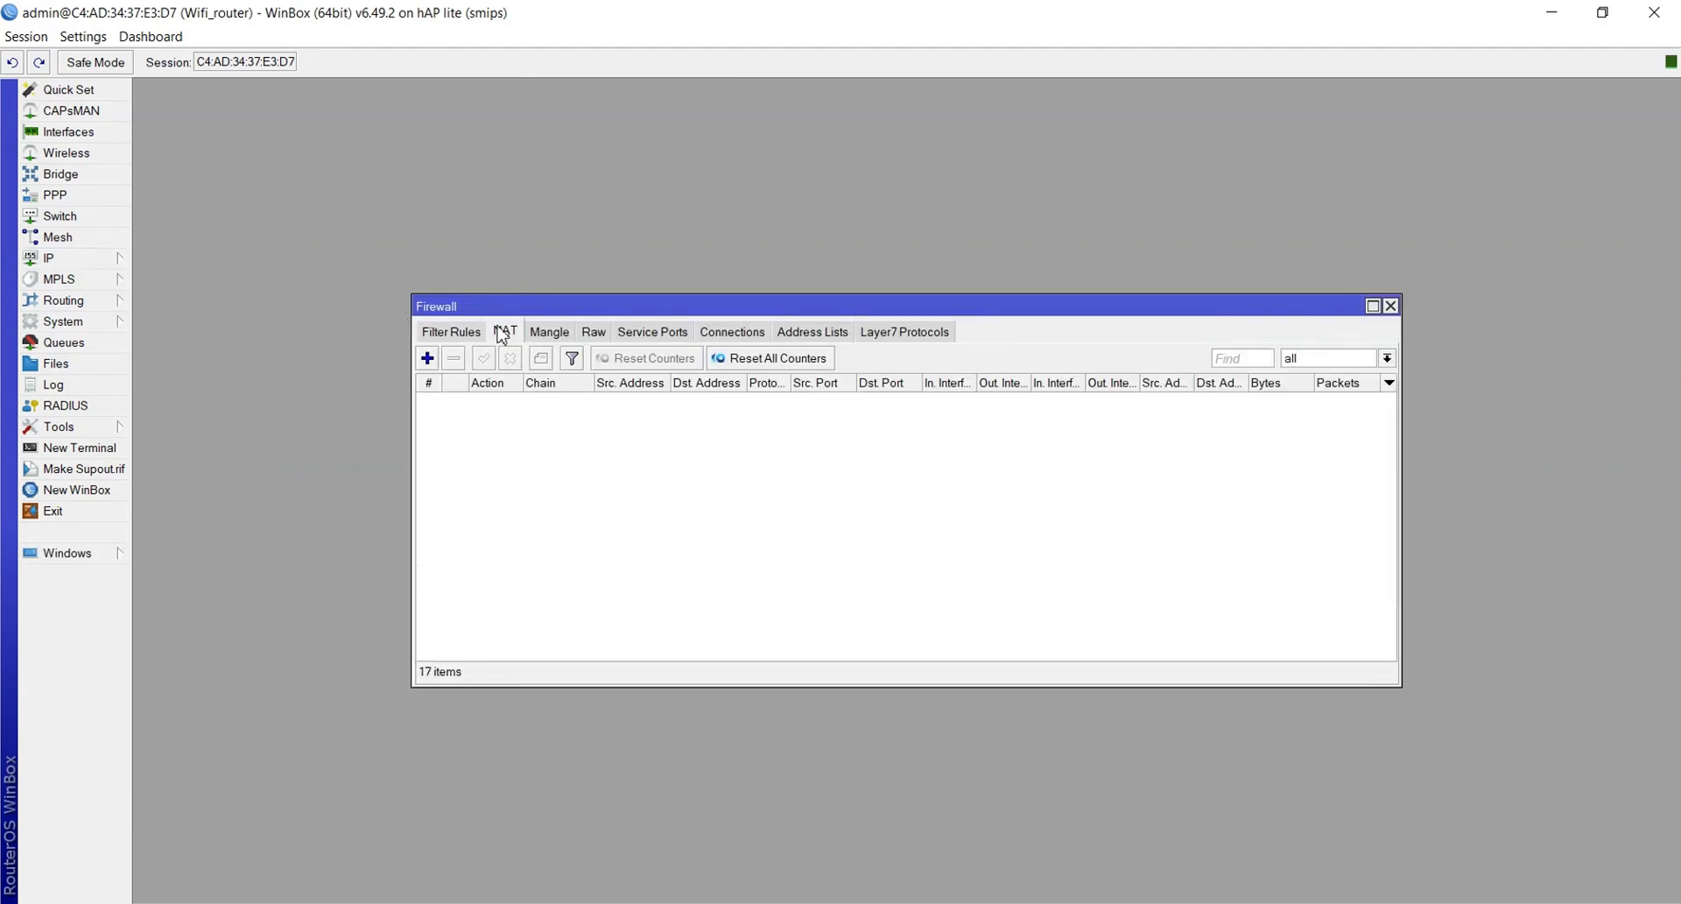
{"action": "left_click", "coordinate": [427, 358]}
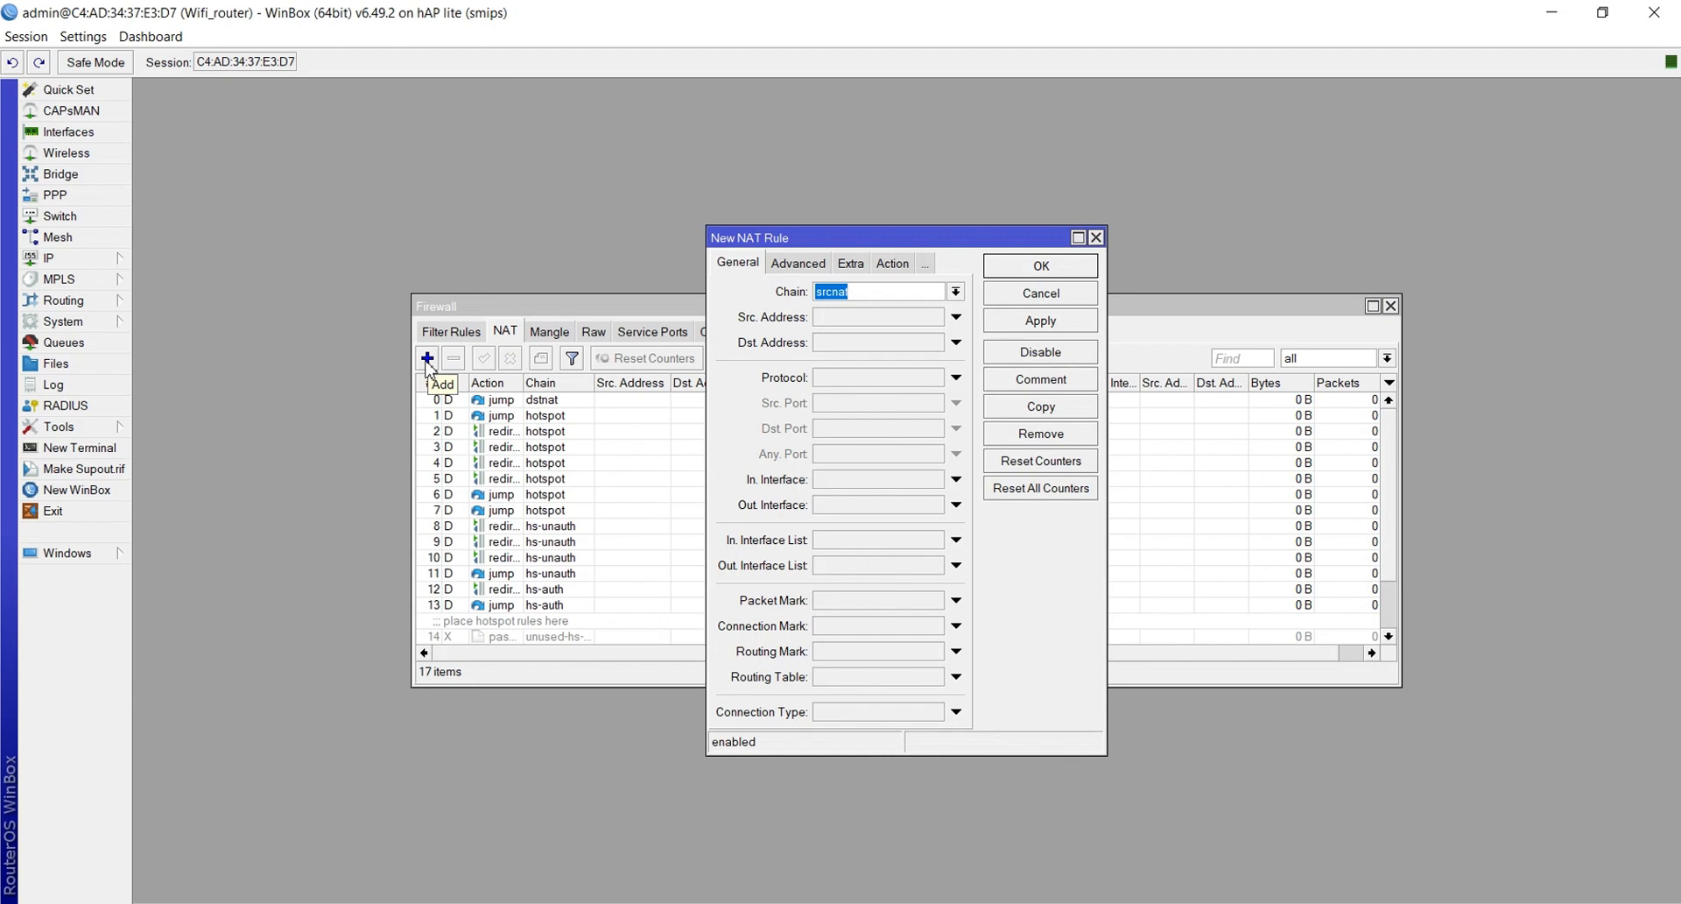
{"action": "left_click", "coordinate": [878, 293]}
{"action": "left_click", "coordinate": [838, 507]}
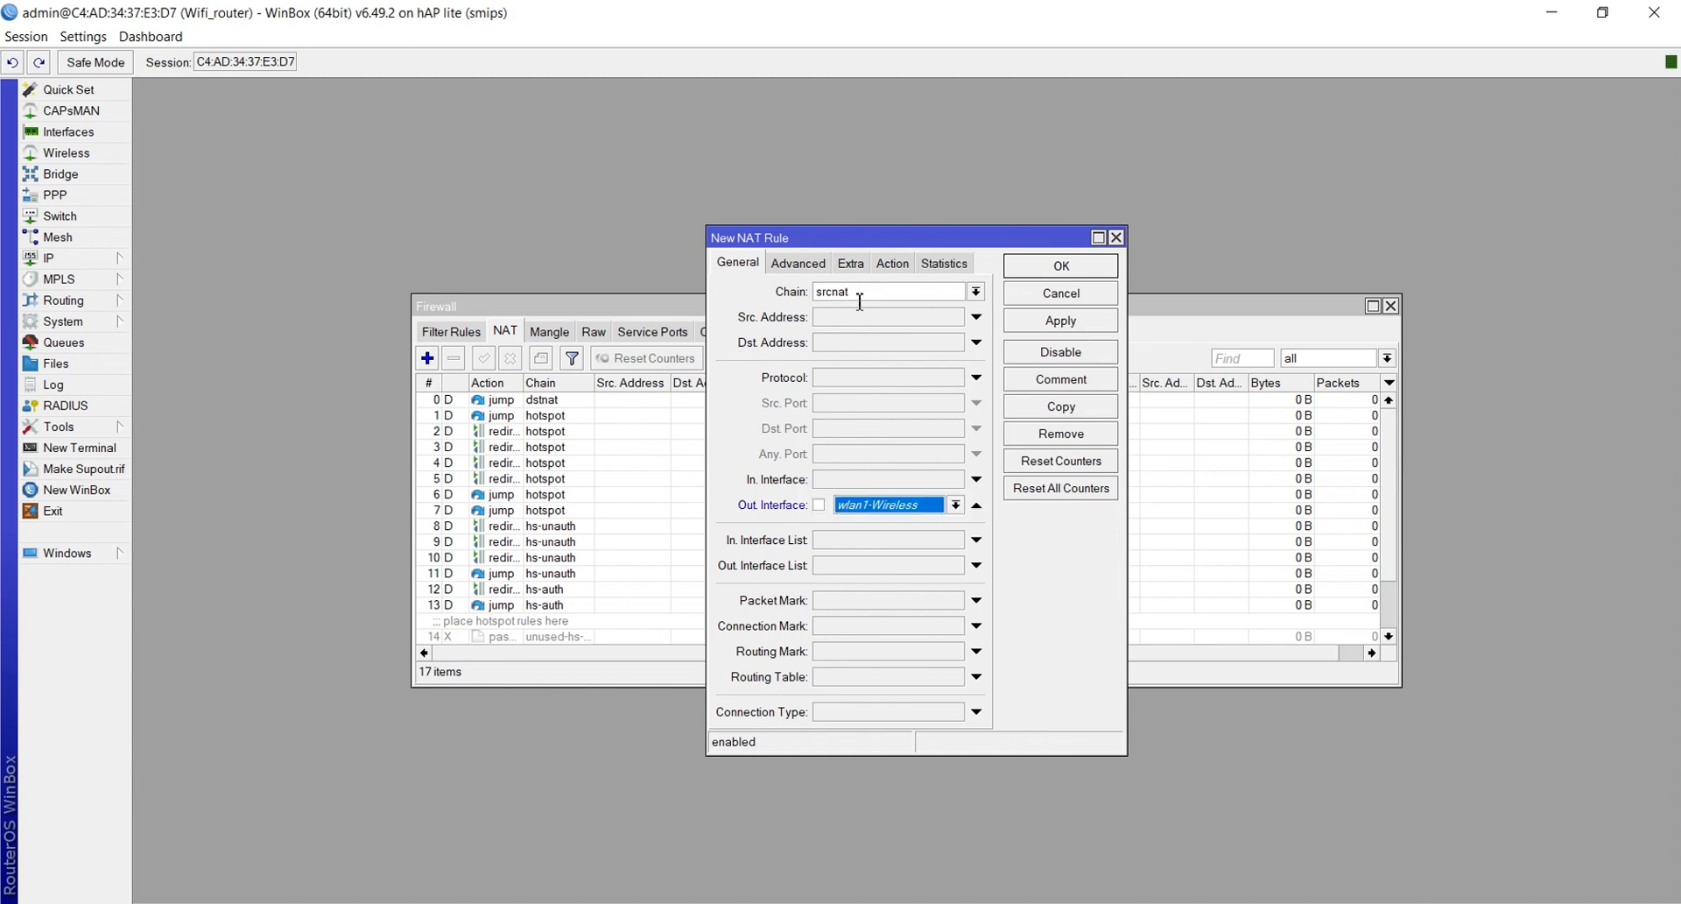
{"action": "left_click", "coordinate": [902, 506]}
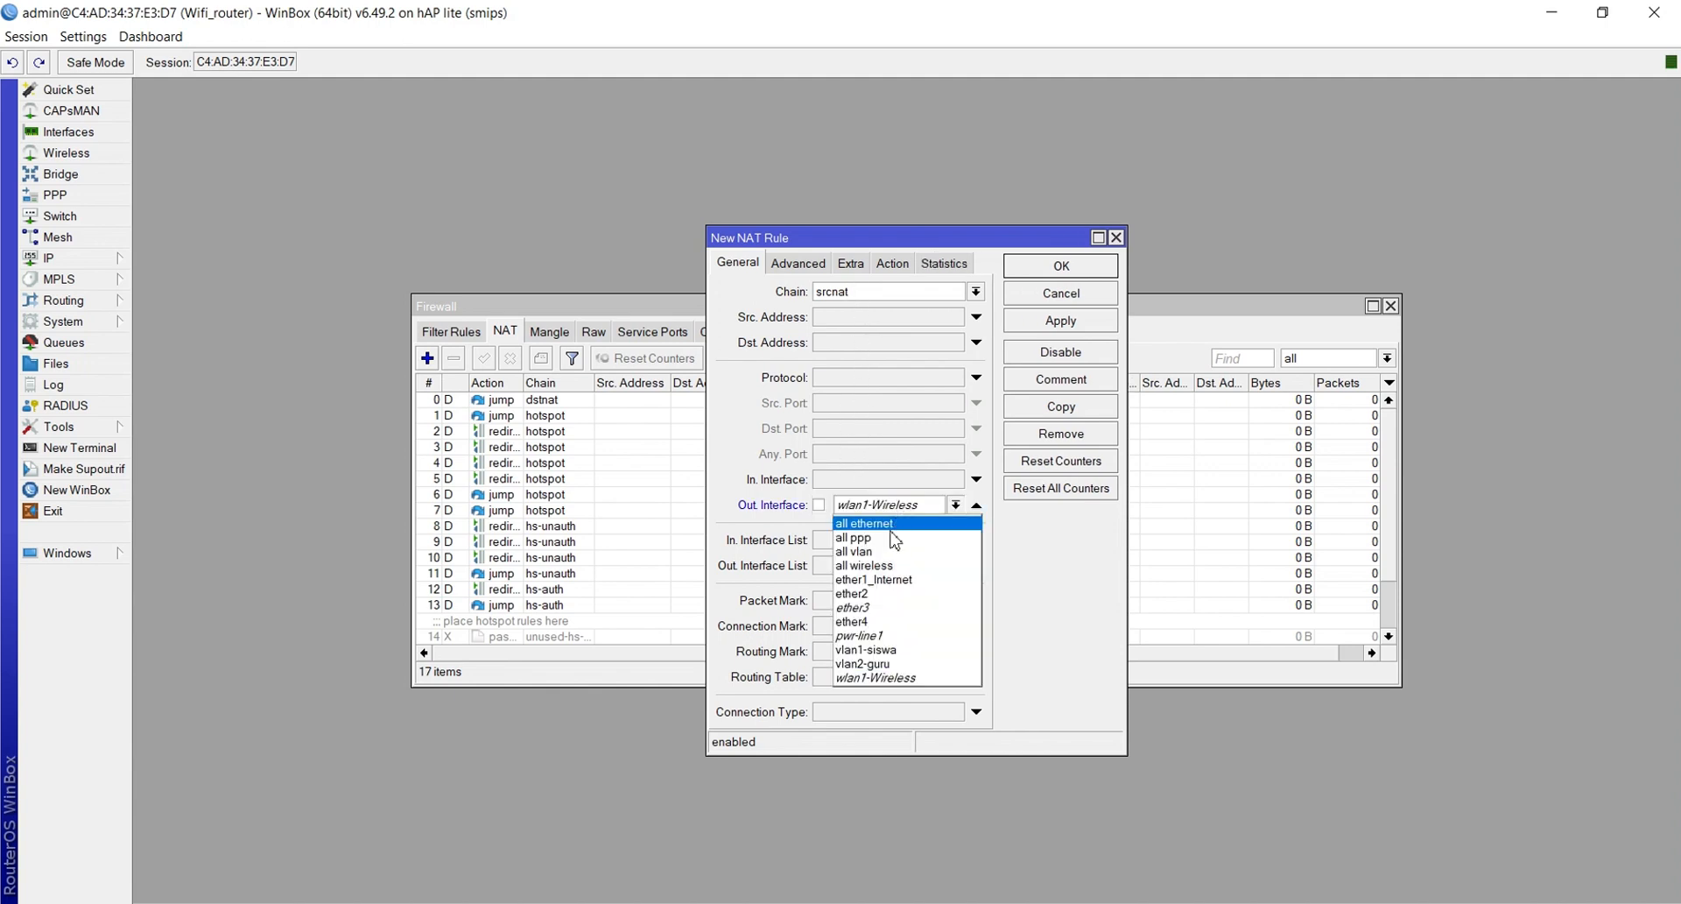
{"action": "left_click", "coordinate": [884, 580]}
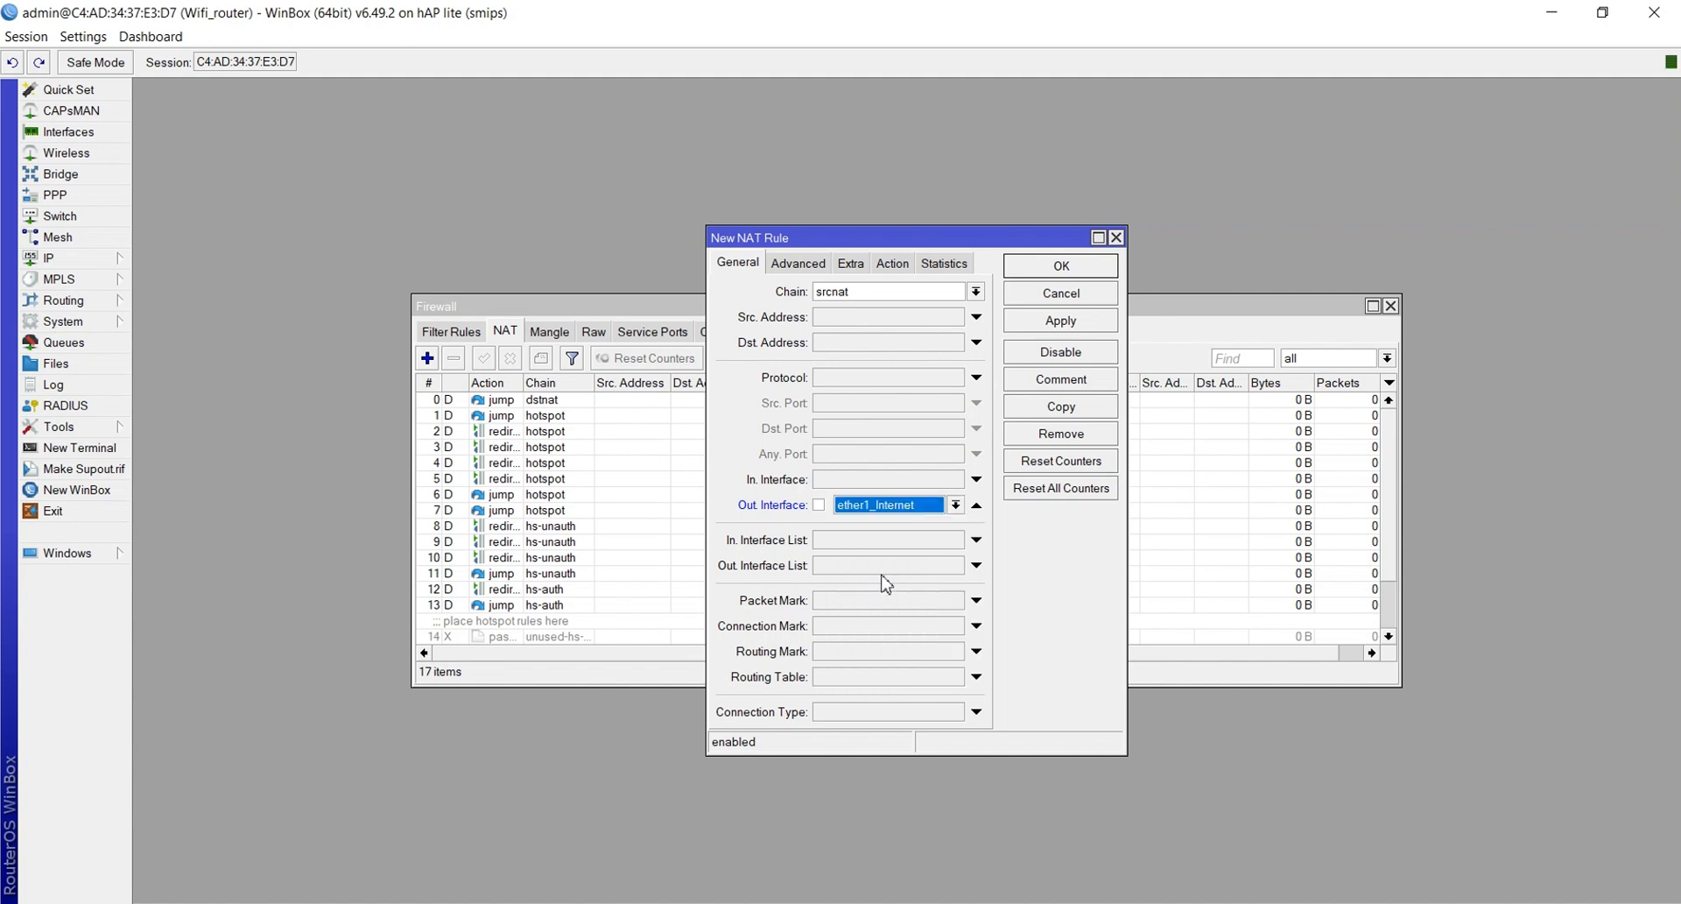
Set the rule's action to masquerade, save it, and close the Firewall window
{"action": "left_click", "coordinate": [890, 264]}
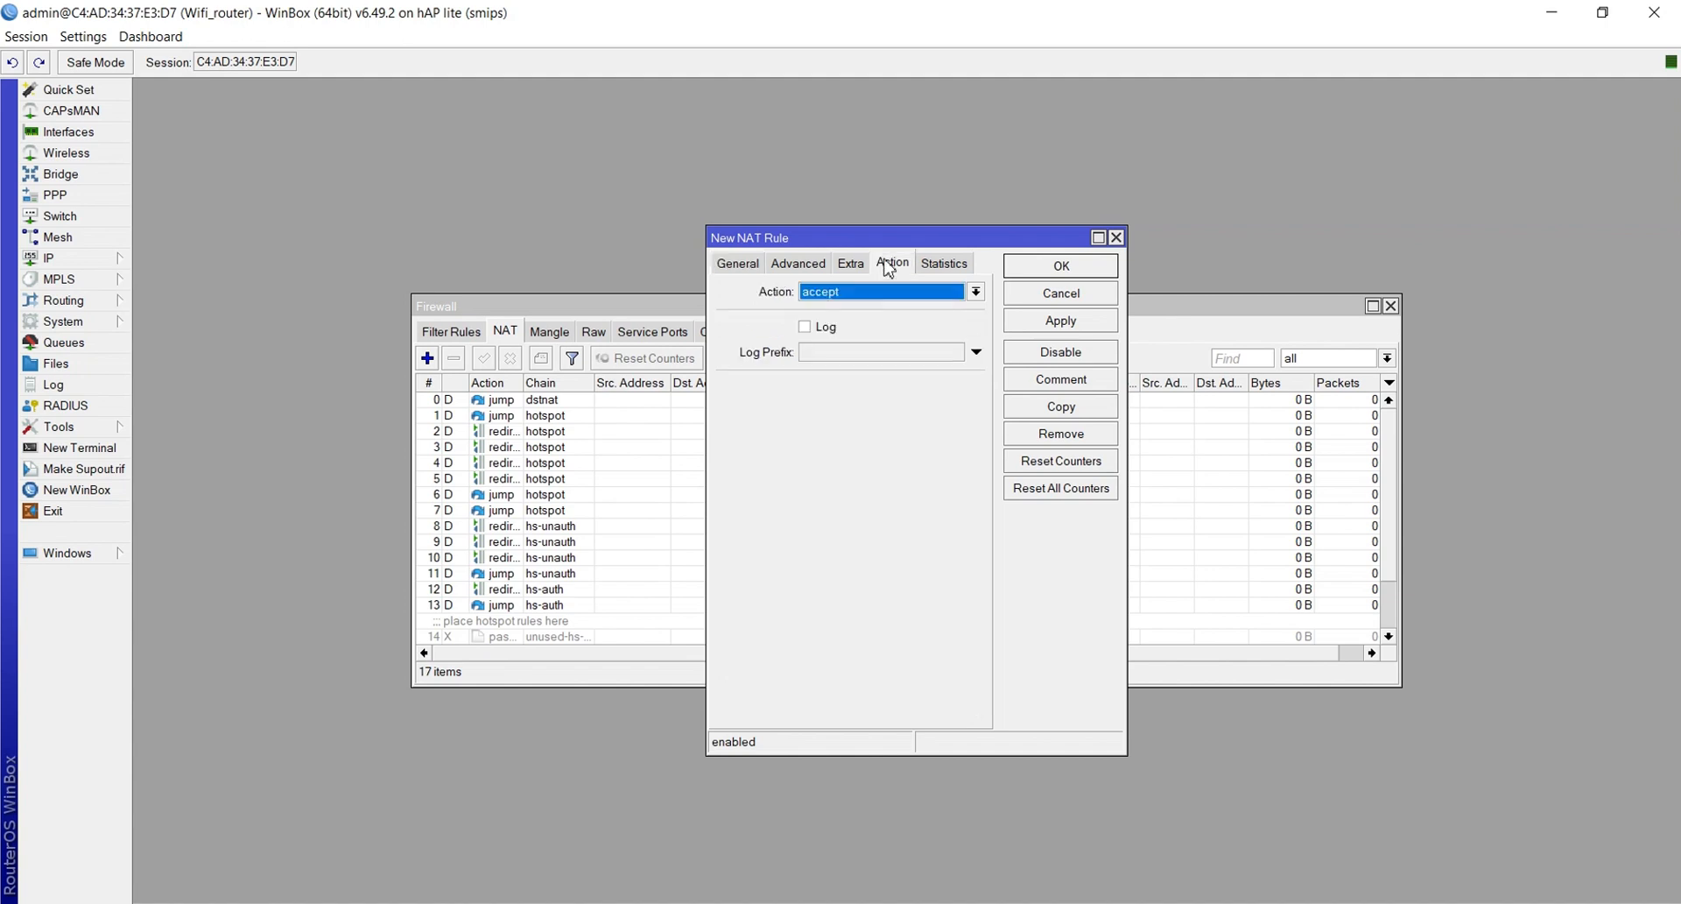
{"action": "left_click", "coordinate": [852, 295]}
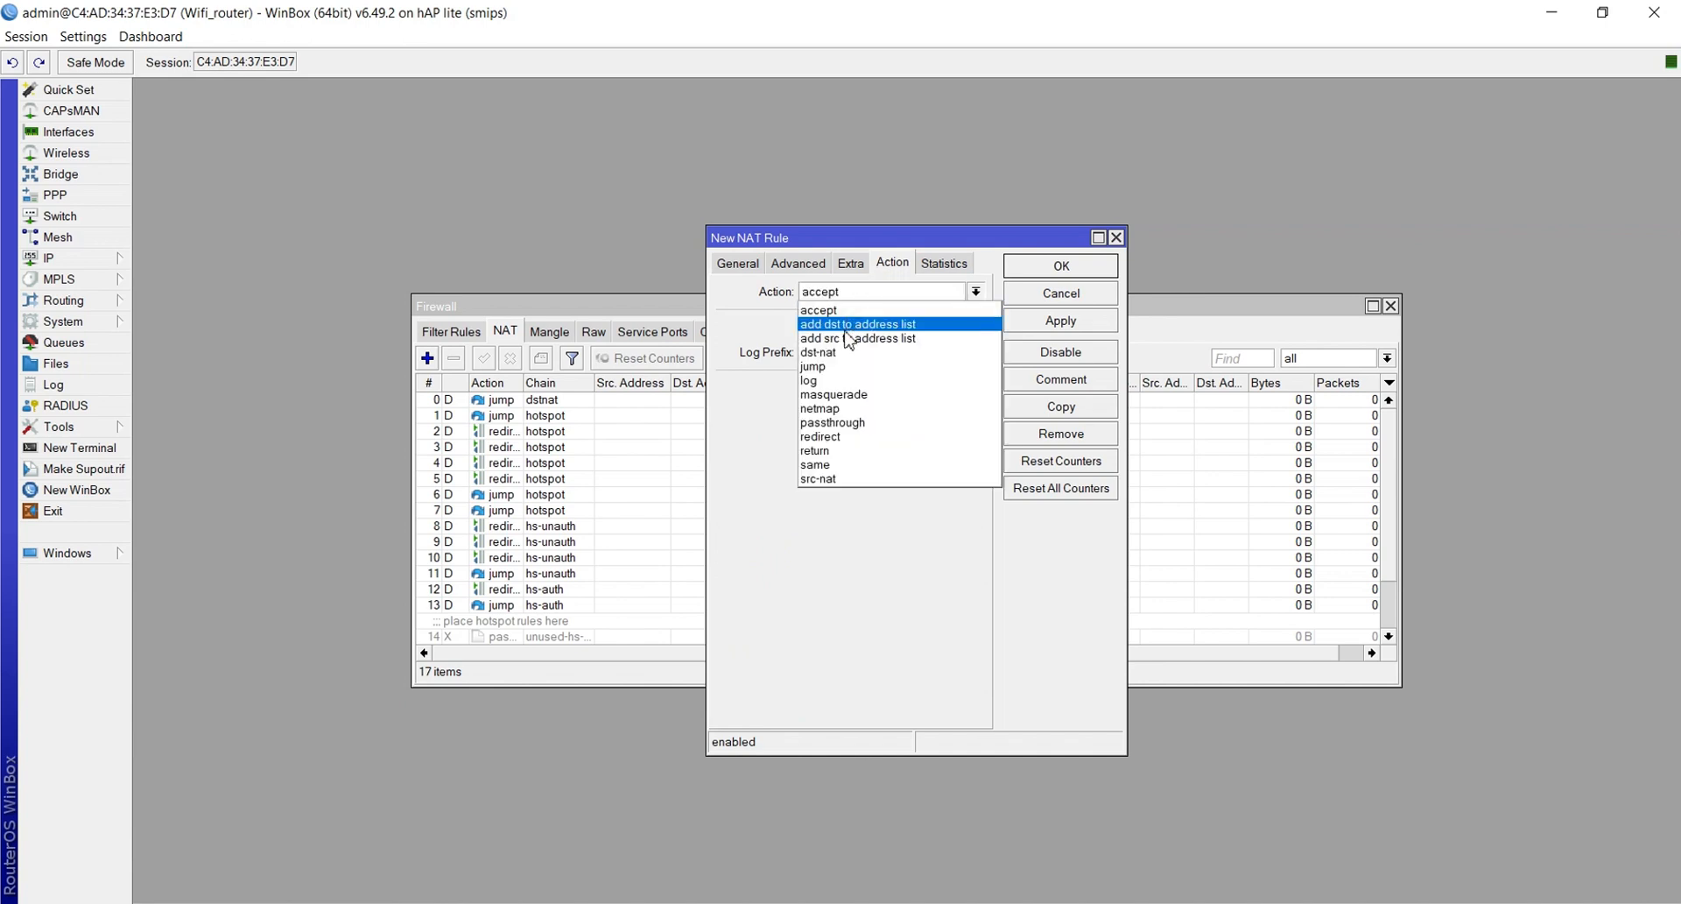
{"action": "left_click", "coordinate": [836, 395]}
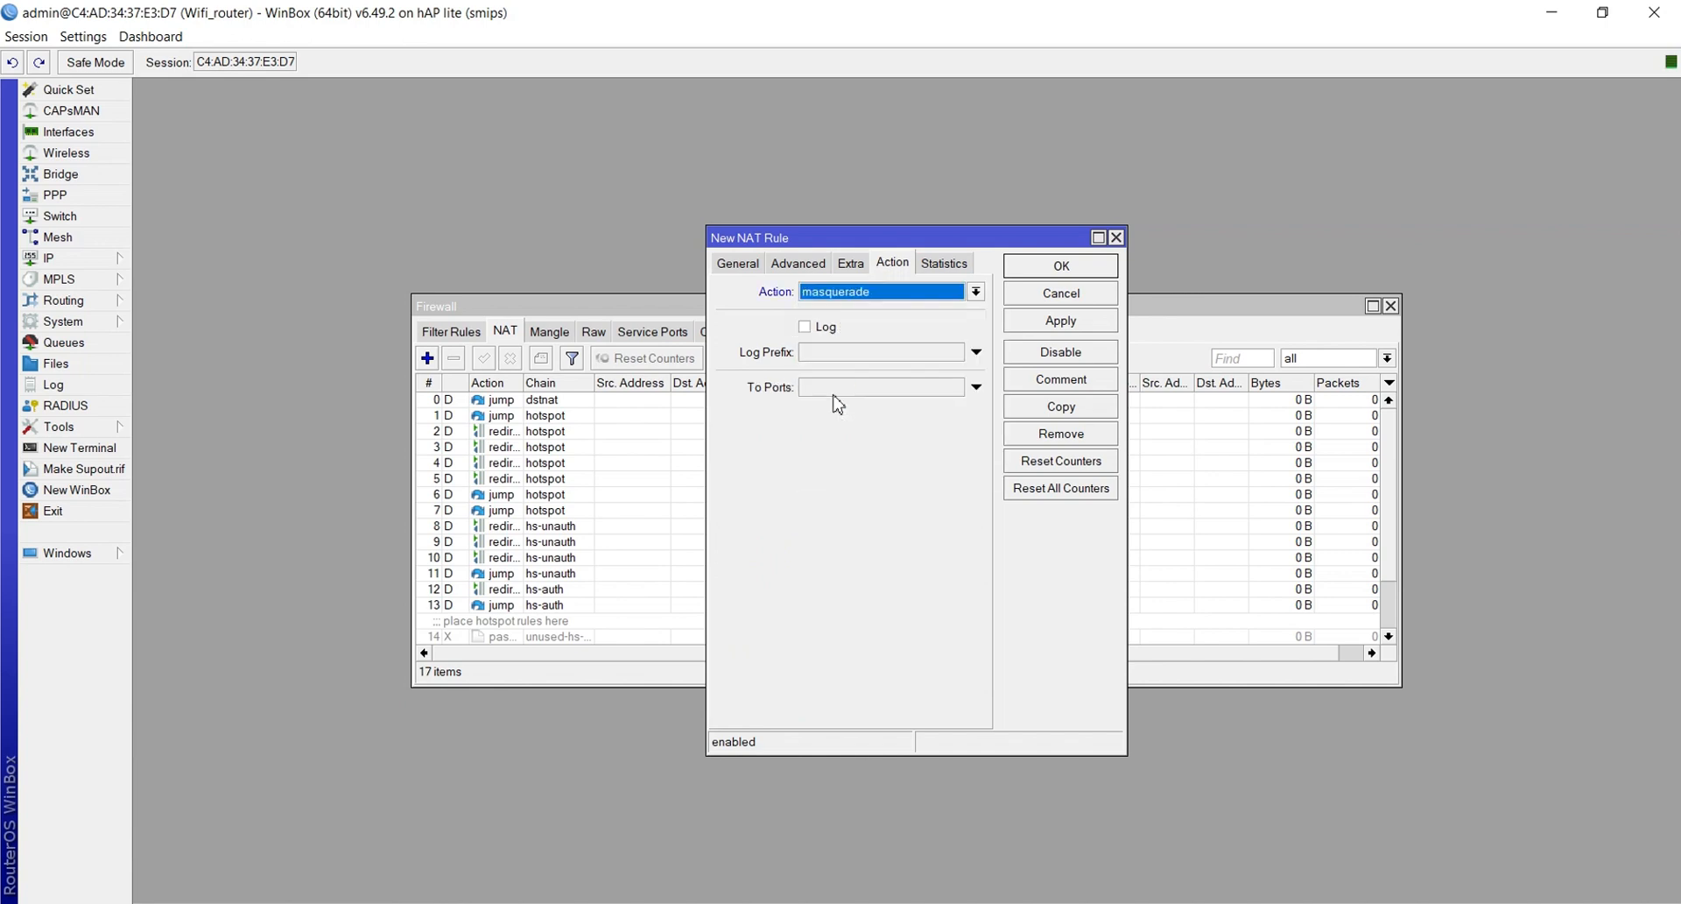
{"action": "left_click", "coordinate": [1051, 321]}
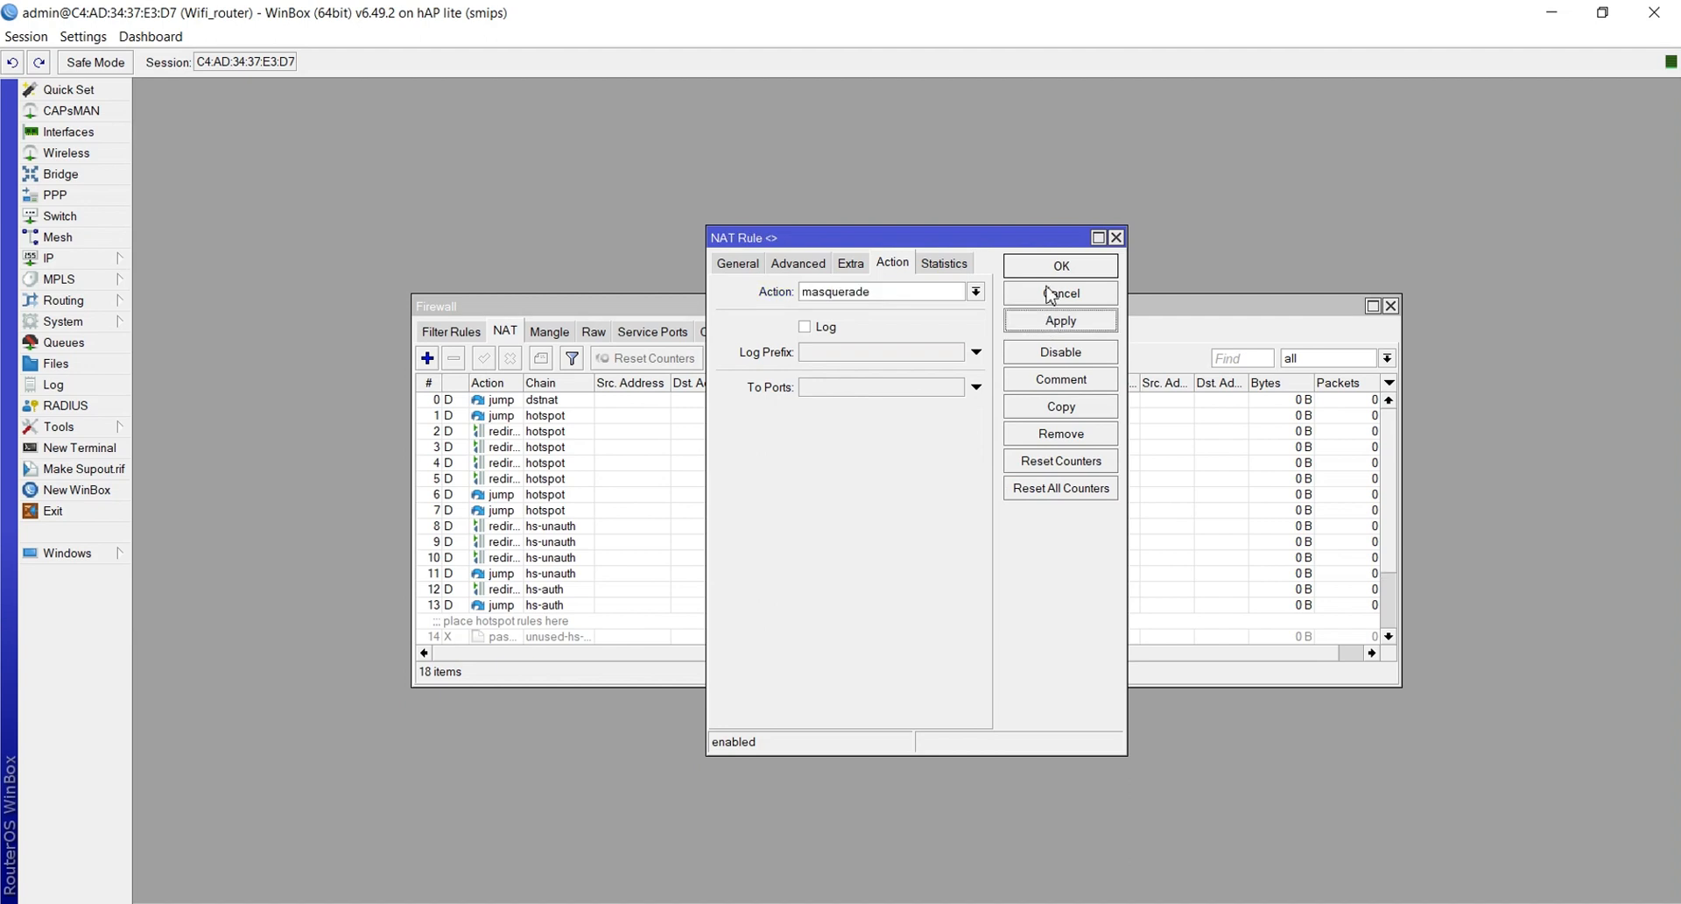
{"action": "left_click", "coordinate": [1047, 266]}
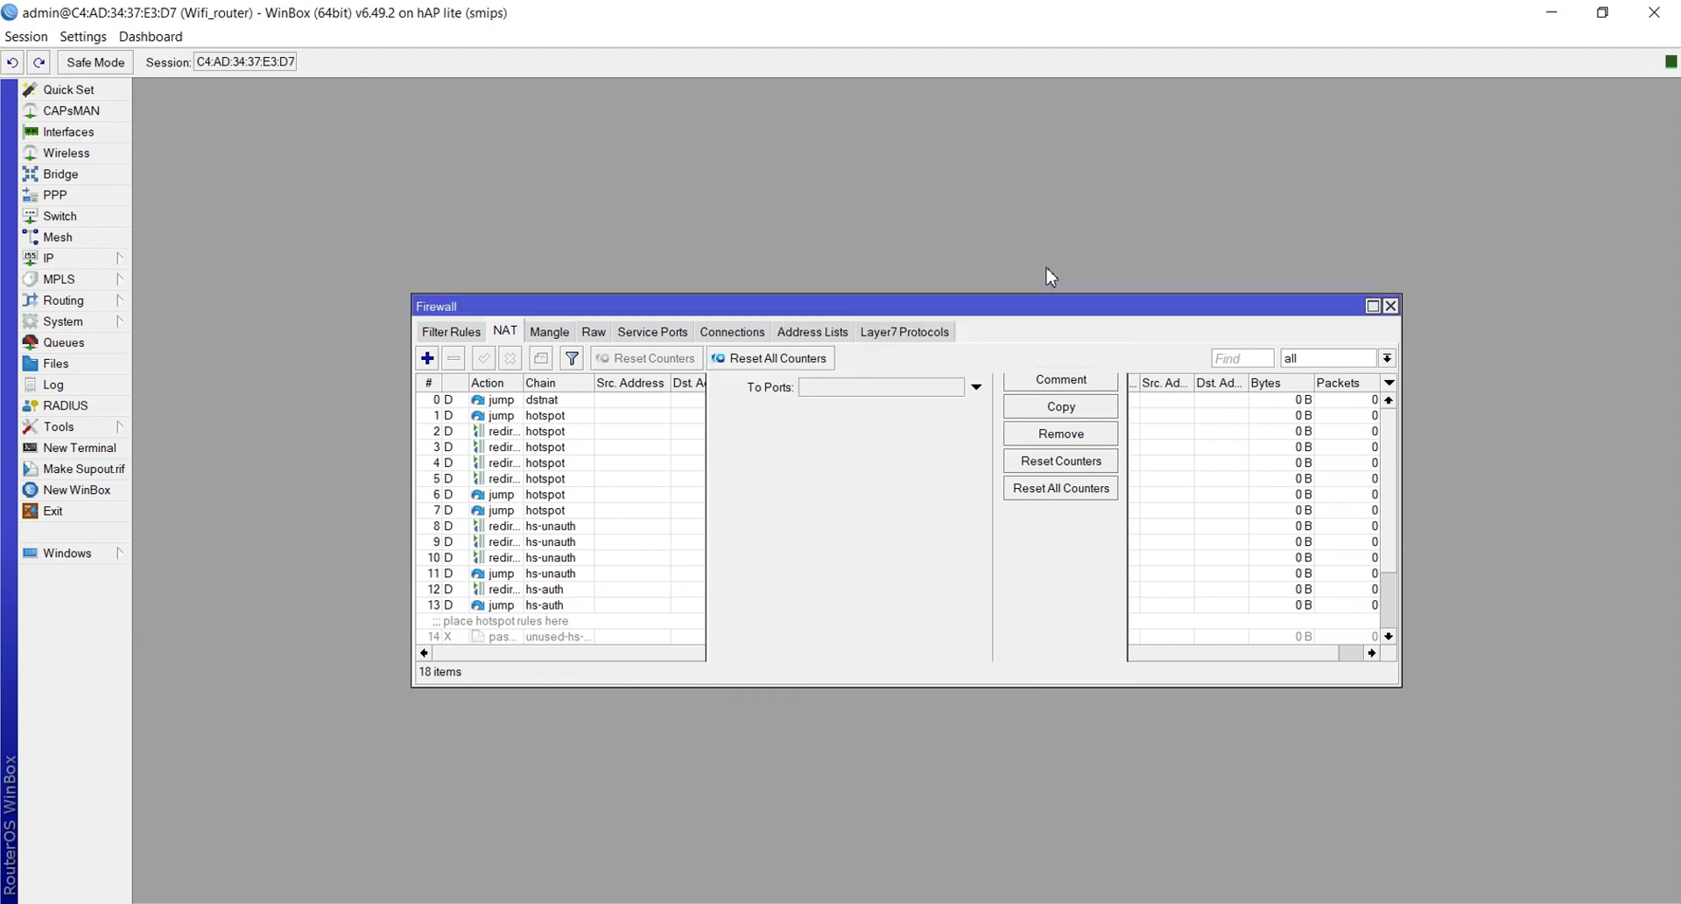
{"action": "left_click", "coordinate": [1390, 306]}
{"action": "left_click", "coordinate": [53, 258]}
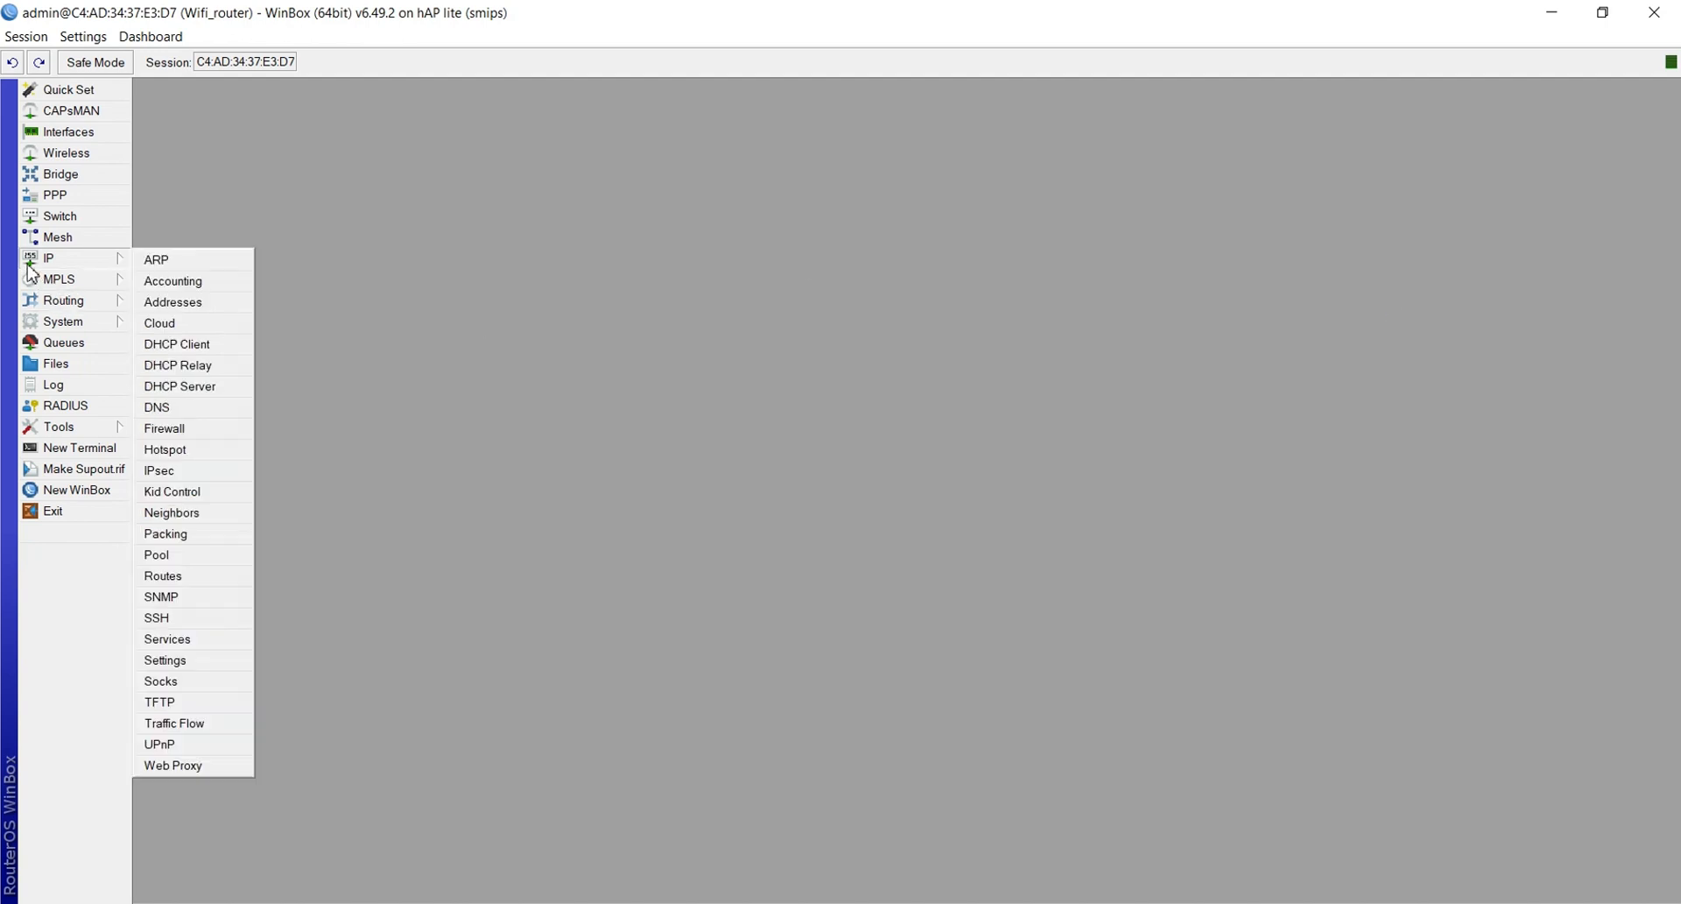
Remove the 0.0.0.0/0 default route from the Route List and start a New Route
{"action": "left_click", "coordinate": [194, 578]}
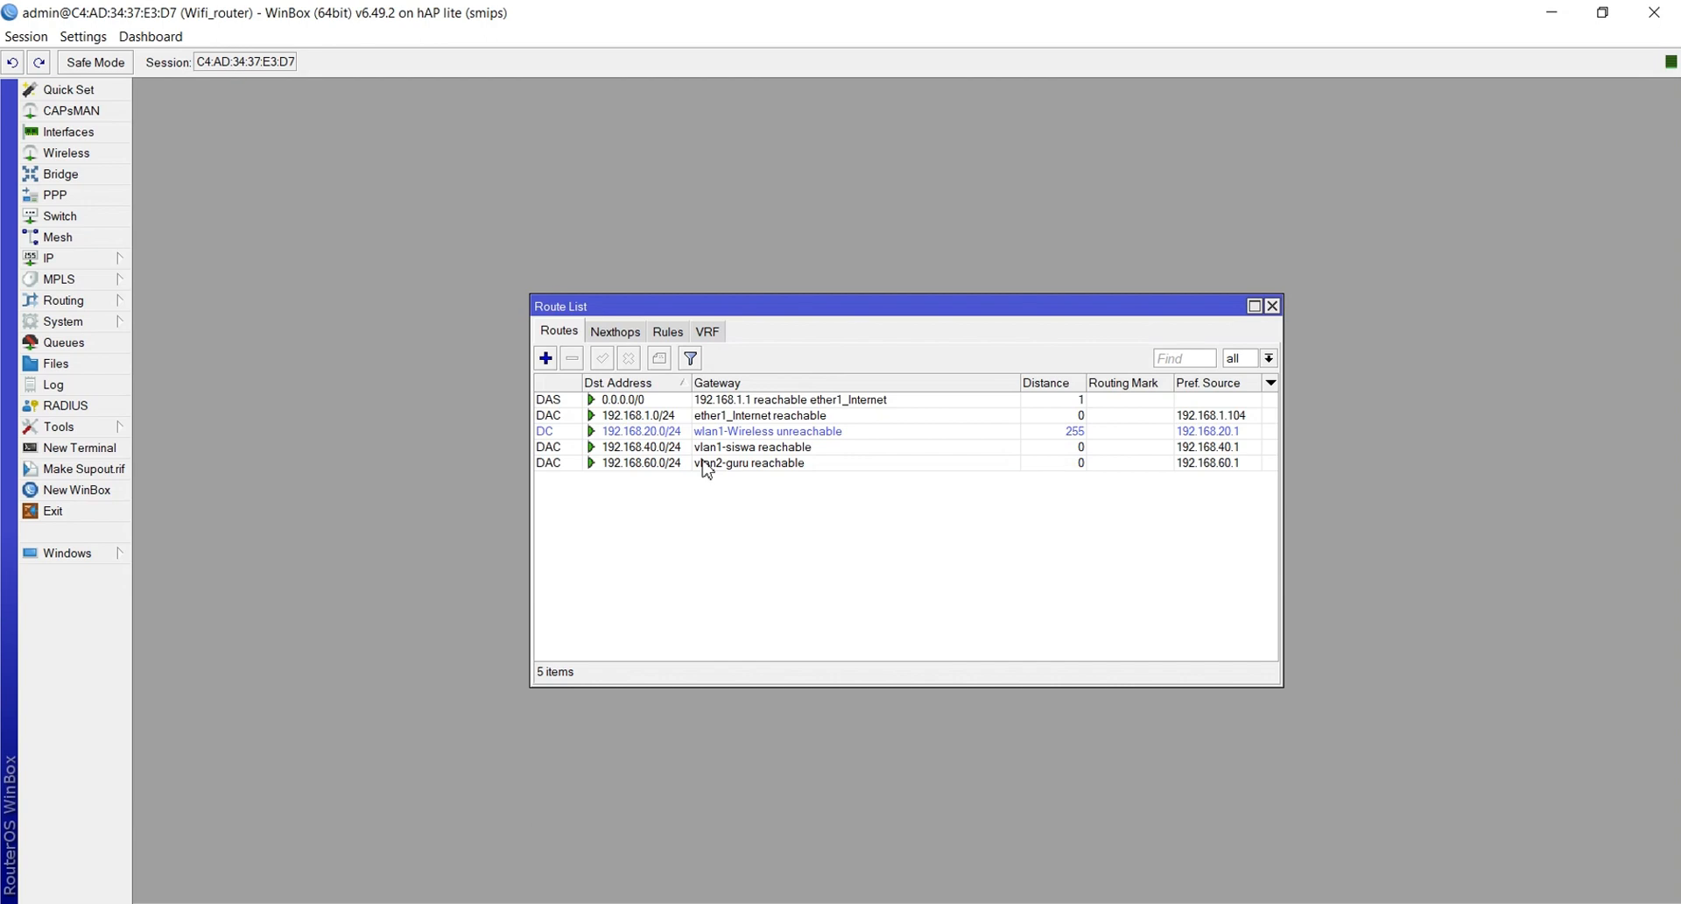
{"action": "mouse_move", "coordinate": [688, 421]}
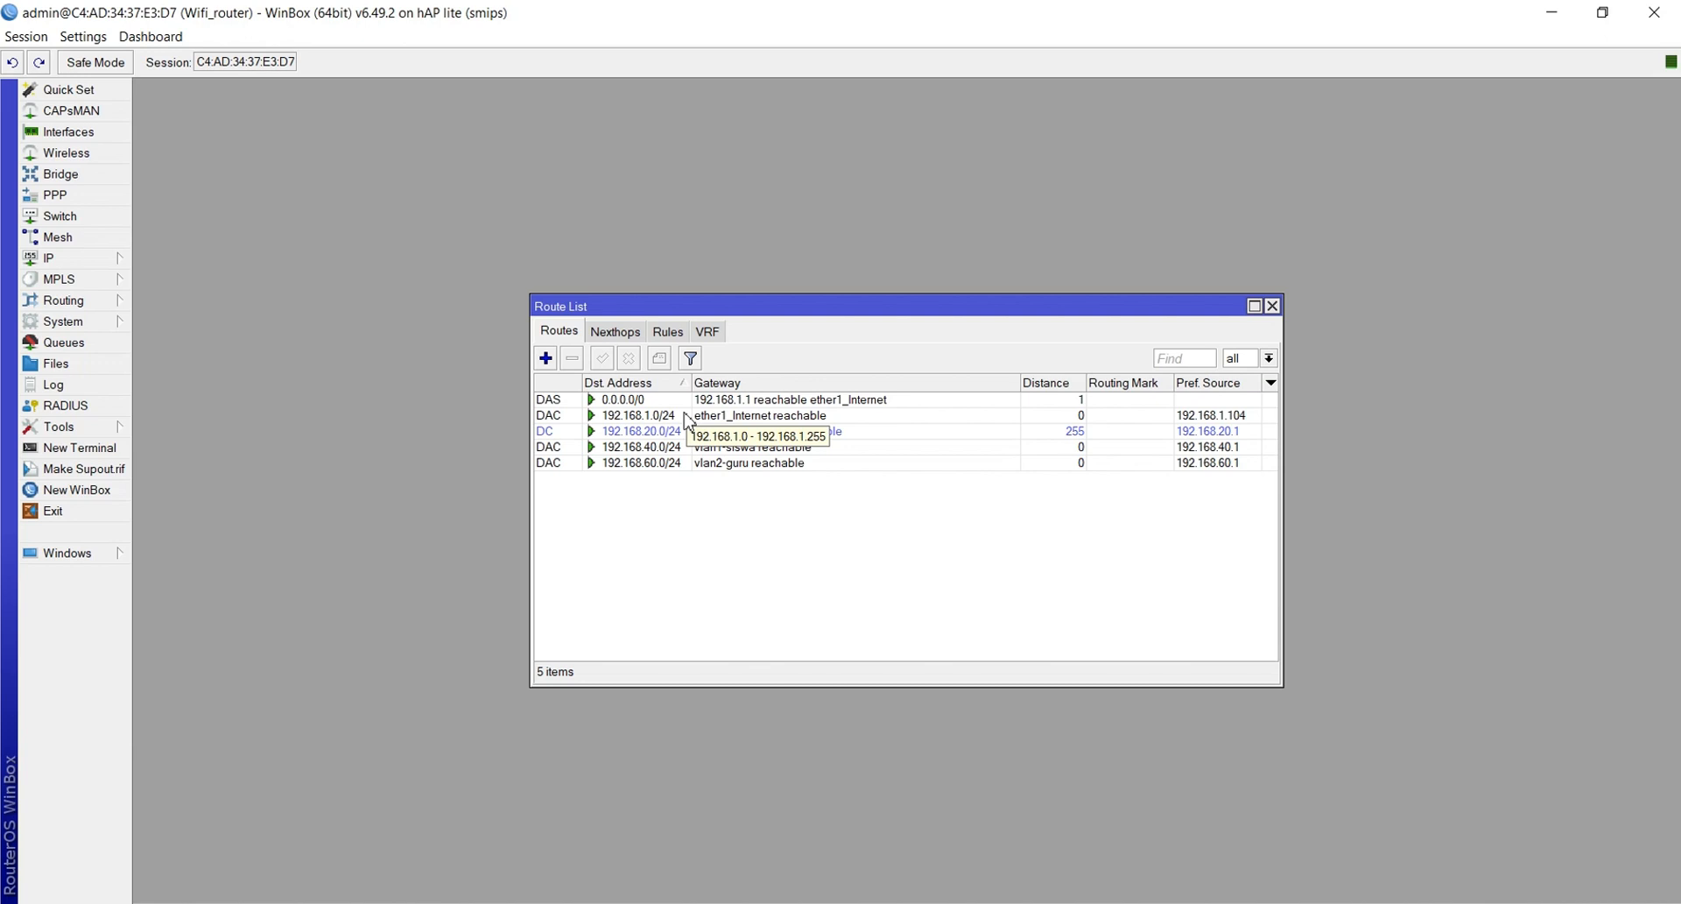
{"action": "left_click", "coordinate": [617, 404]}
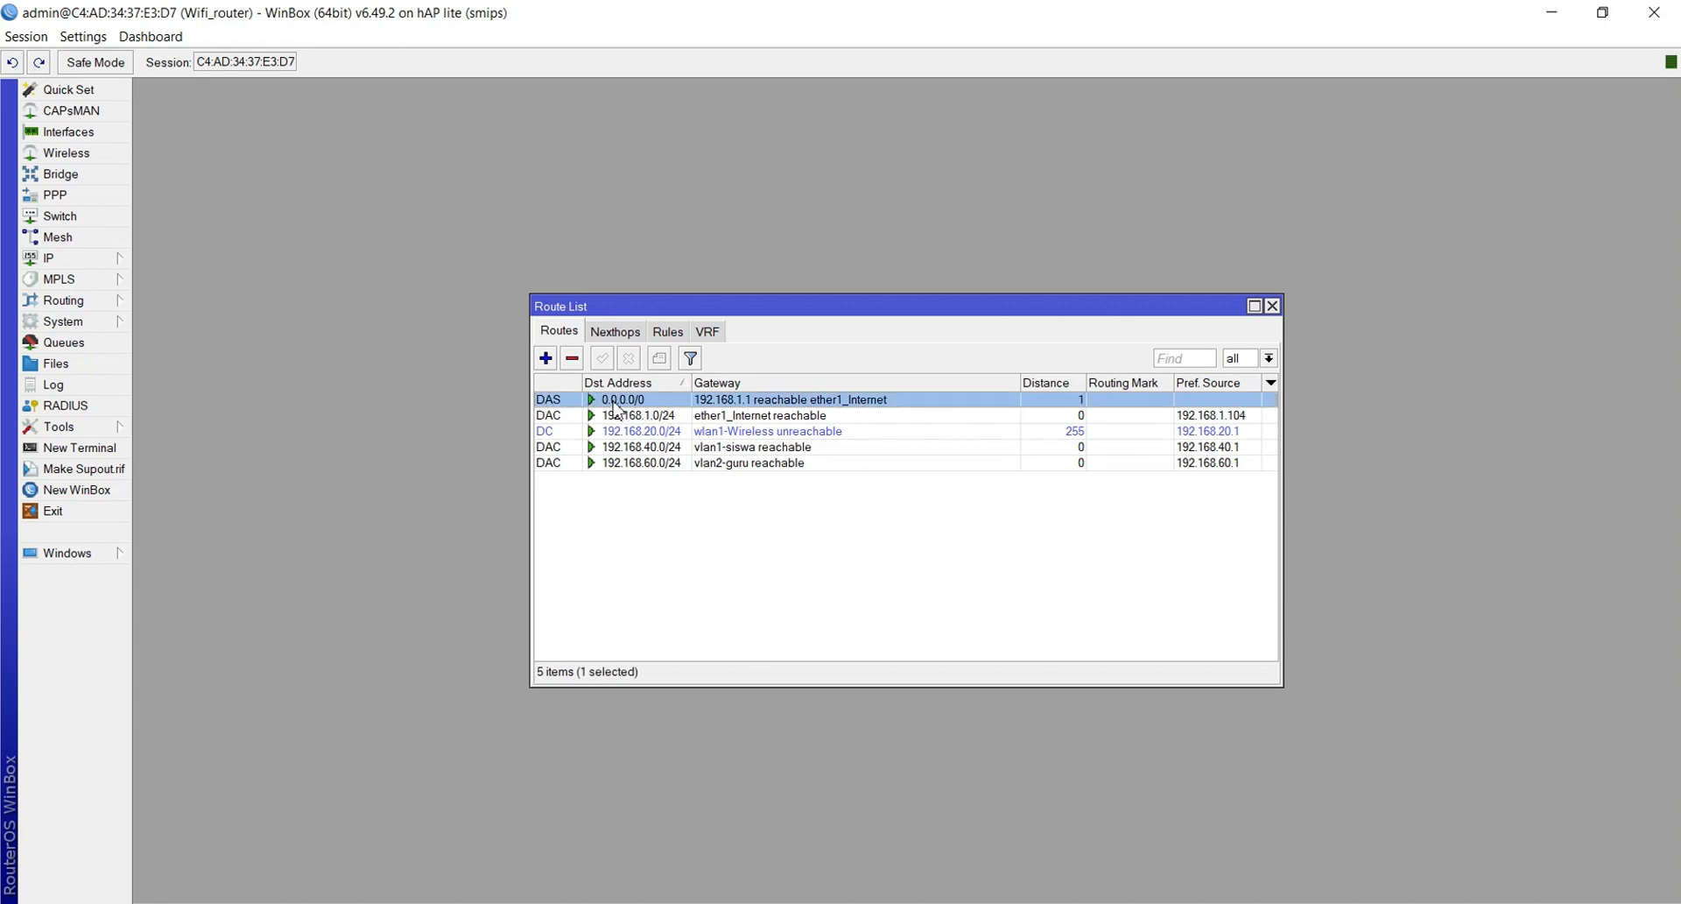
{"action": "left_click", "coordinate": [573, 360]}
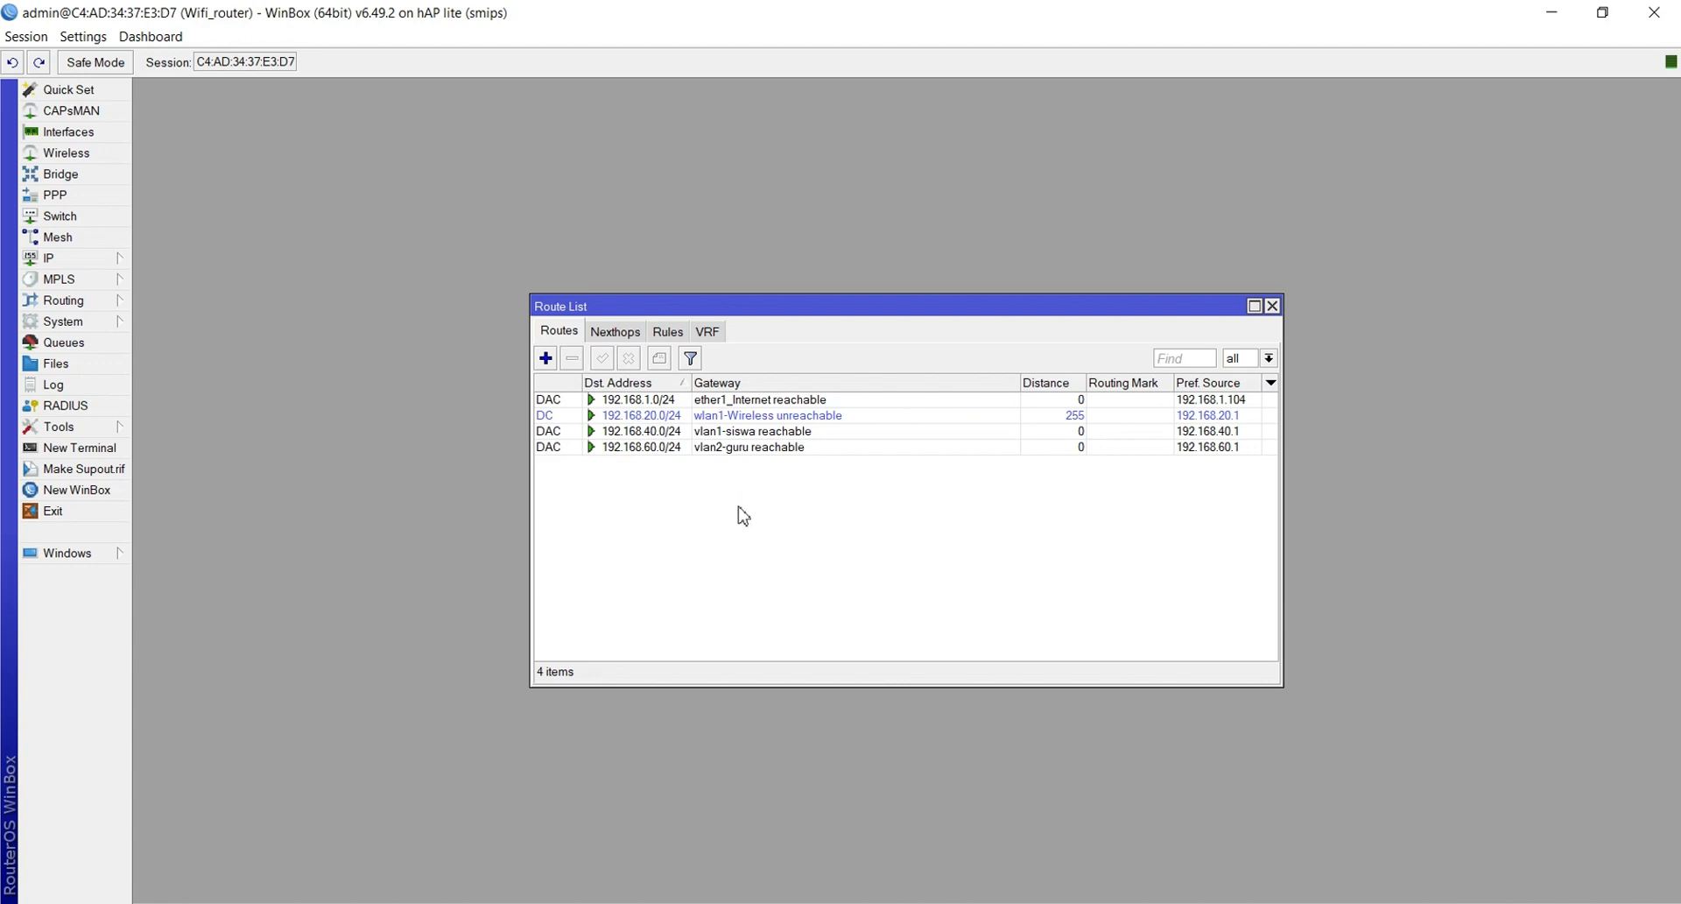
{"action": "left_click", "coordinate": [545, 358]}
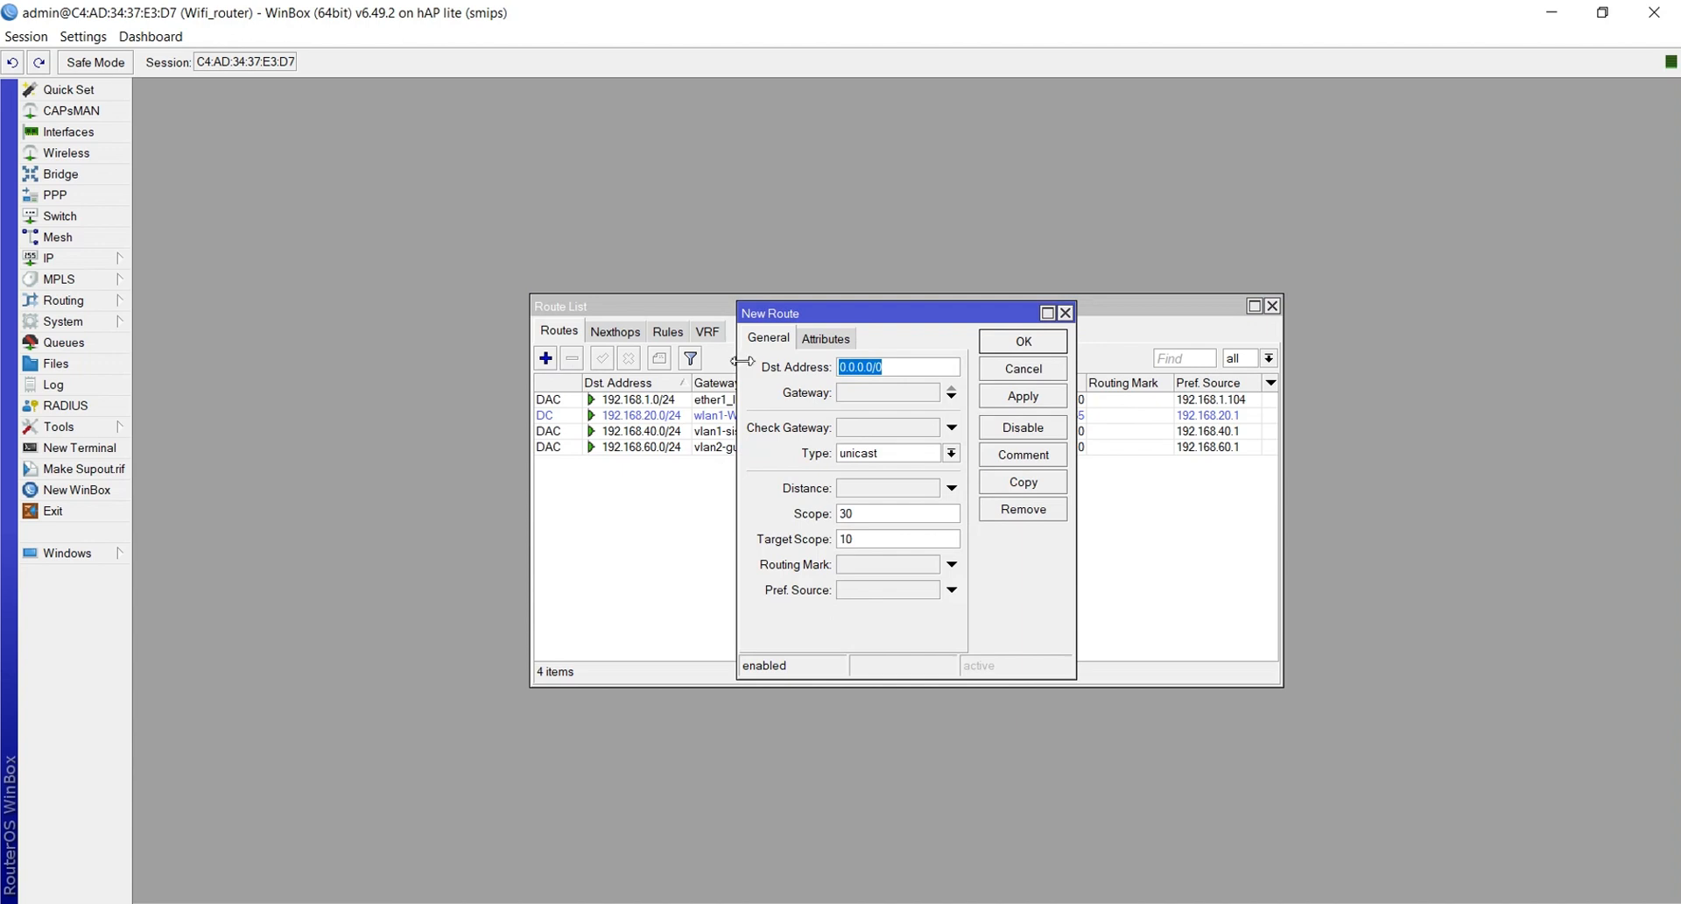
Give the new 0.0.0.0/0 route gateway 192.168.1.1 and save it
{"action": "left_click", "coordinate": [891, 393]}
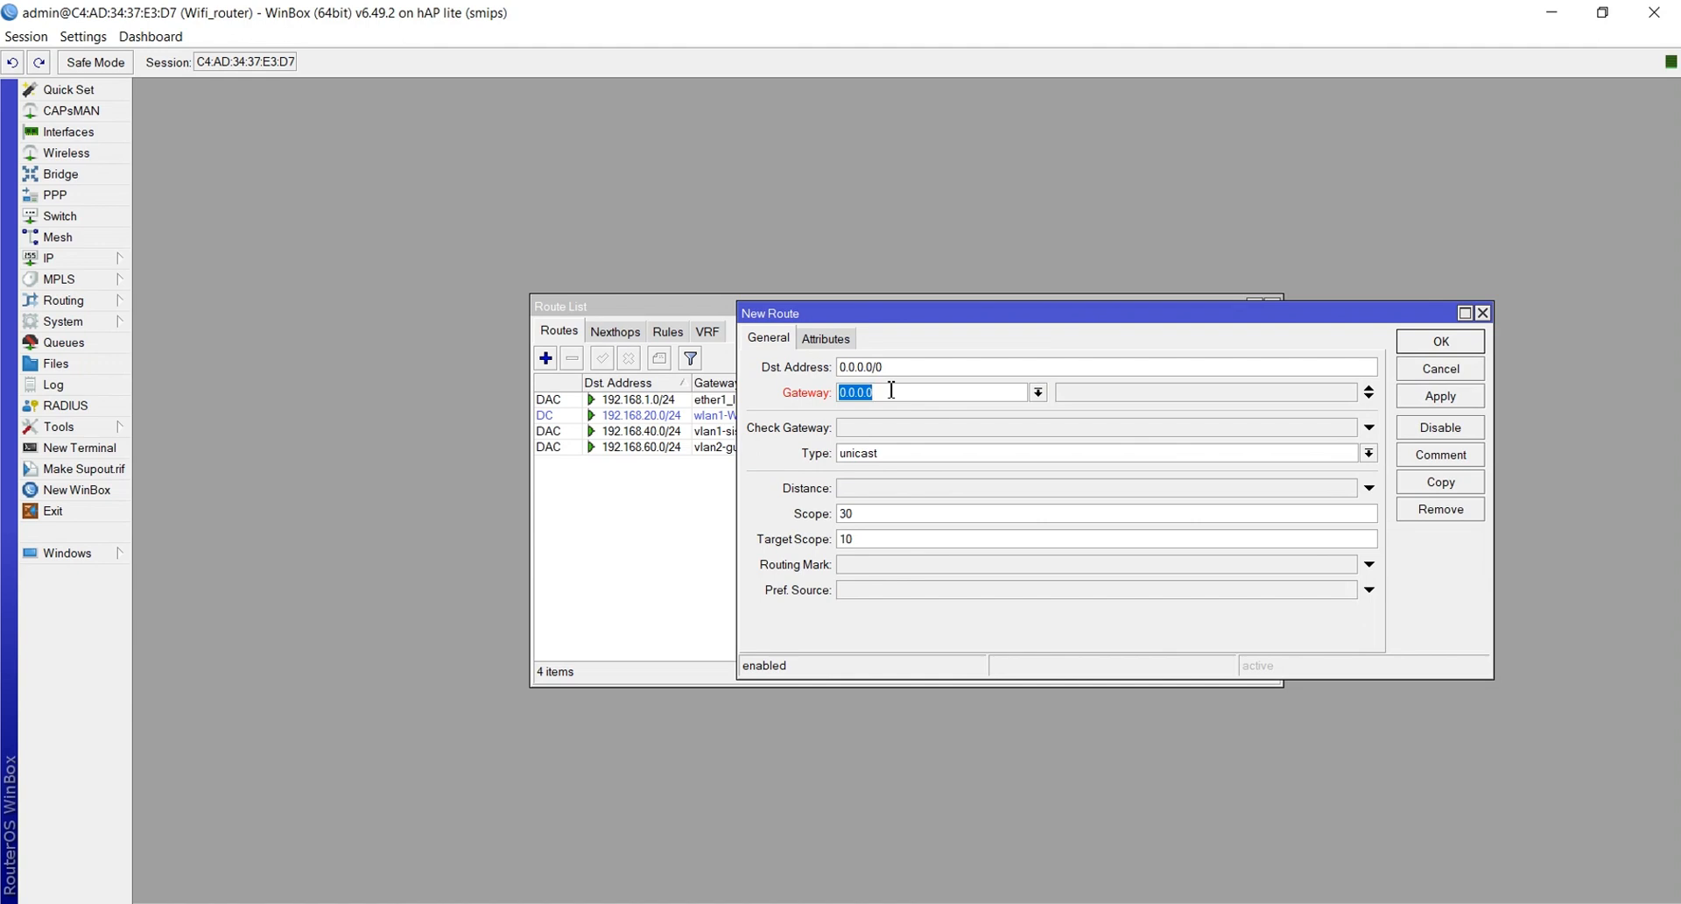
{"action": "key", "text": "BackSpace"}
{"action": "type", "text": "192.168.1"}
{"action": "key", "text": "BackSpace"}
{"action": "key", "text": "BackSpace"}
{"action": "key", "text": "BackSpace"}
{"action": "key", "text": "BackSpace"}
{"action": "key", "text": "BackSpace"}
{"action": "key", "text": "BackSpace"}
{"action": "key", "text": "BackSpace"}
{"action": "key", "text": "BackSpace"}
{"action": "key", "text": "BackSpace"}
{"action": "key", "text": "BackSpace"}
{"action": "key", "text": "BackSpace"}
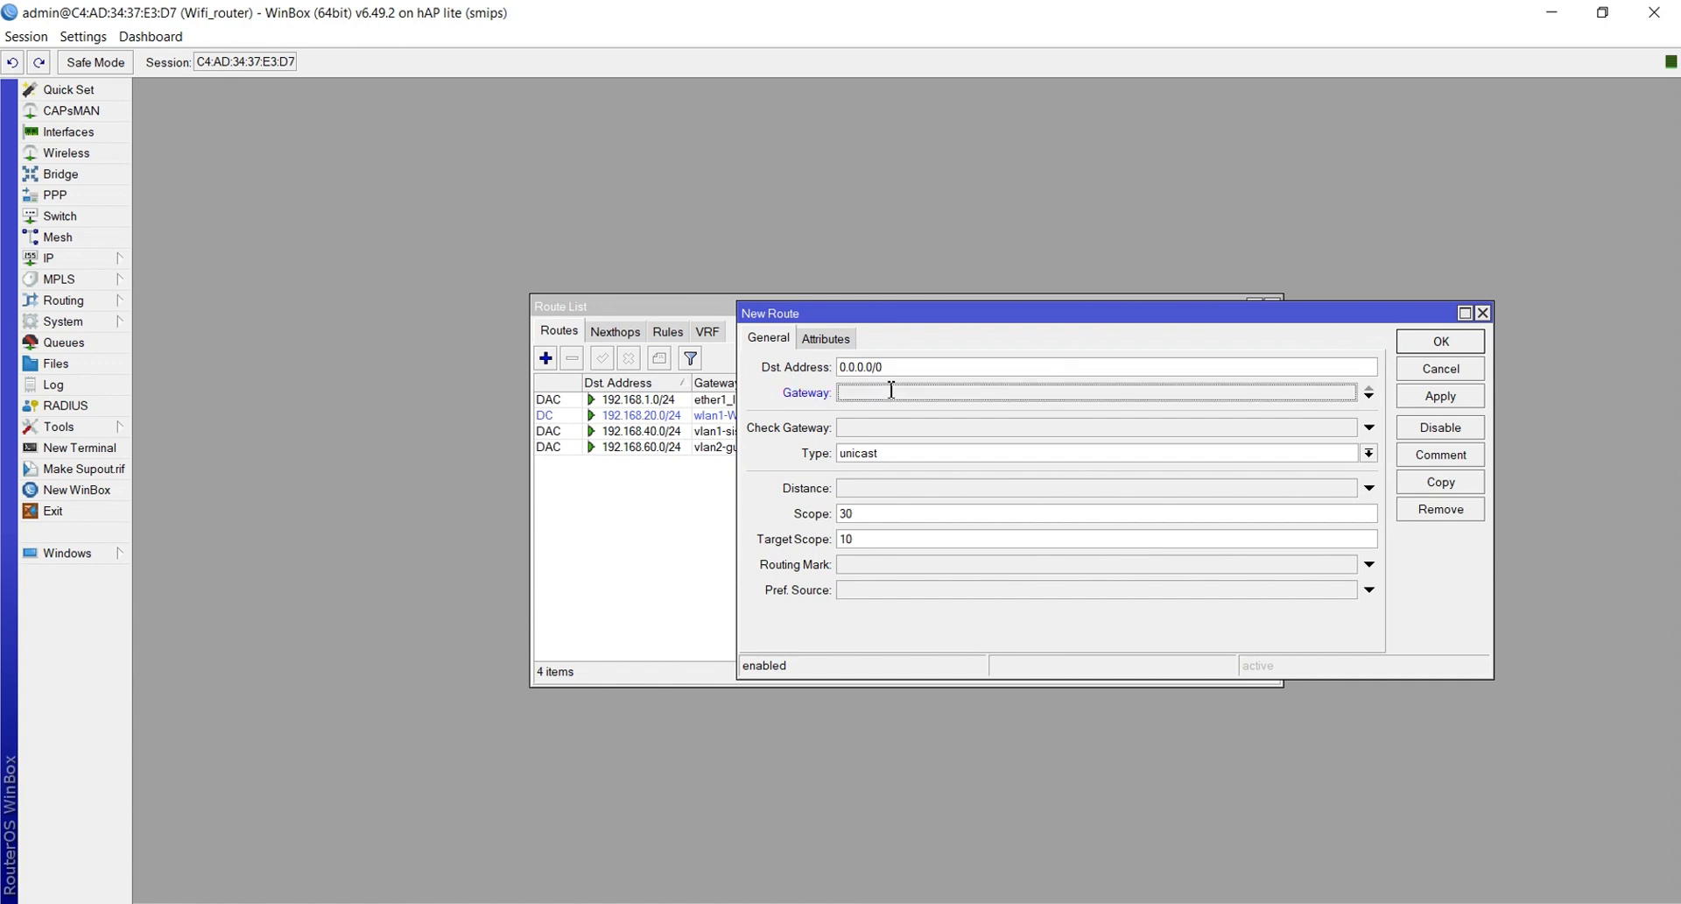
{"action": "type", "text": "10"}
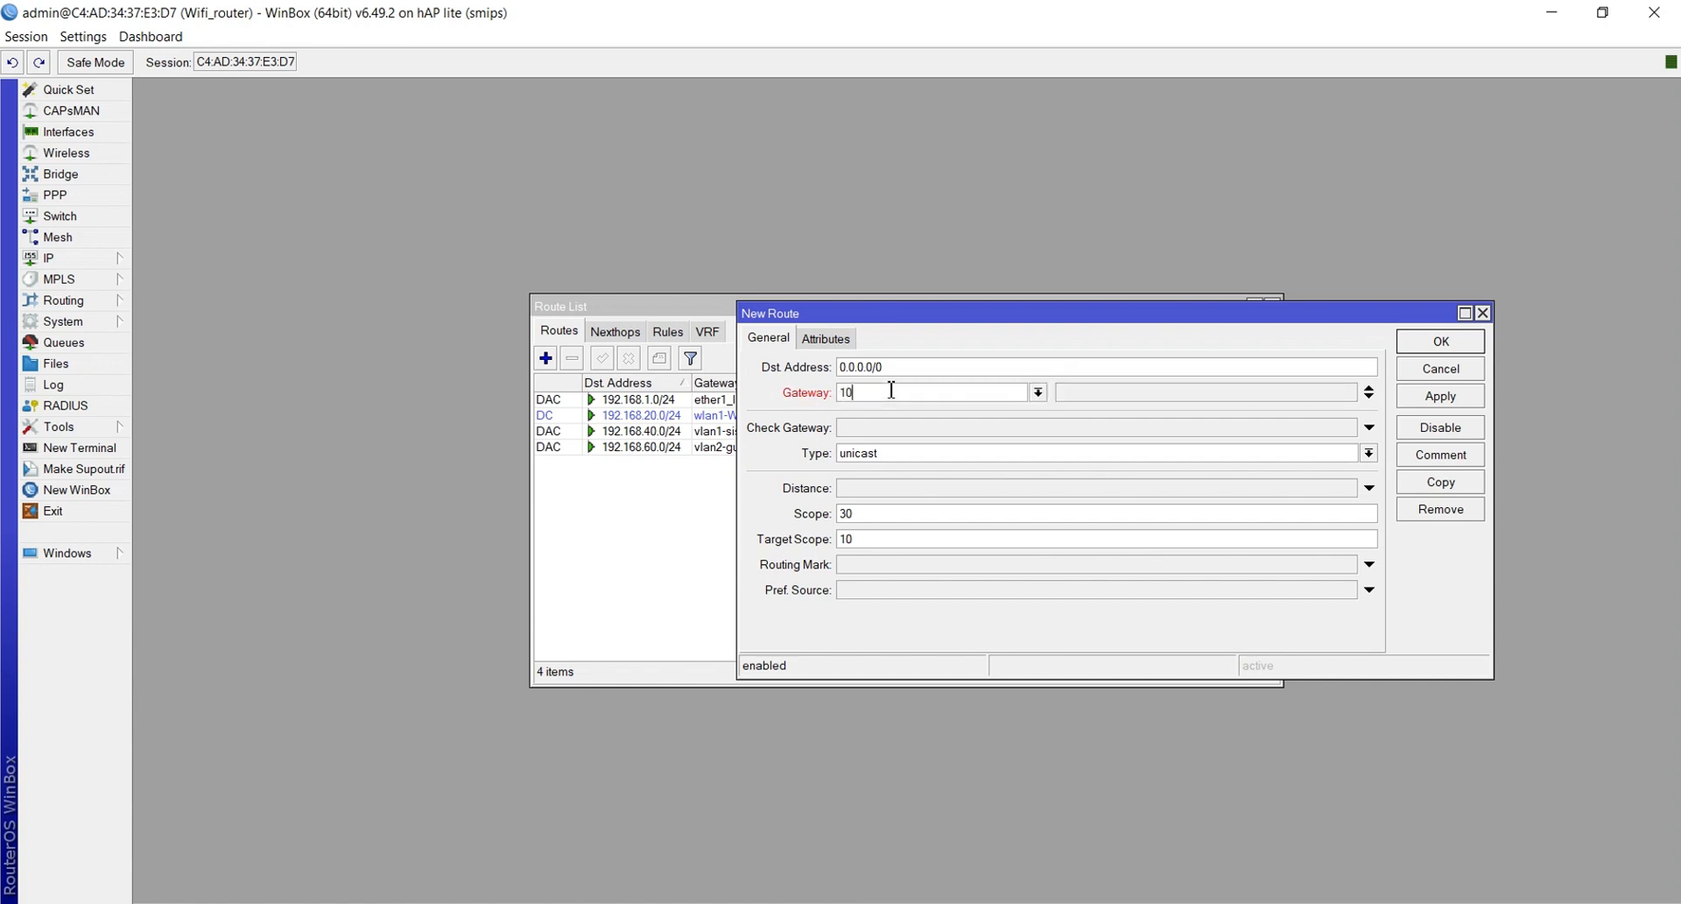
{"action": "type", "text": ".10.5"}
{"action": "type", "text": ".1"}
{"action": "key", "text": "BackSpace"}
{"action": "key", "text": "BackSpace"}
{"action": "key", "text": "BackSpace"}
{"action": "type", "text": "6"}
{"action": "type", "text": ".1"}
{"action": "key", "text": "BackSpace"}
{"action": "key", "text": "BackSpace"}
{"action": "key", "text": "BackSpace"}
{"action": "key", "text": "BackSpace"}
{"action": "key", "text": "BackSpace"}
{"action": "key", "text": "BackSpace"}
{"action": "key", "text": "BackSpace"}
{"action": "key", "text": "BackSpace"}
{"action": "key", "text": "BackSpace"}
{"action": "type", "text": "192.168.1.1"}
{"action": "left_click", "coordinate": [1419, 397]}
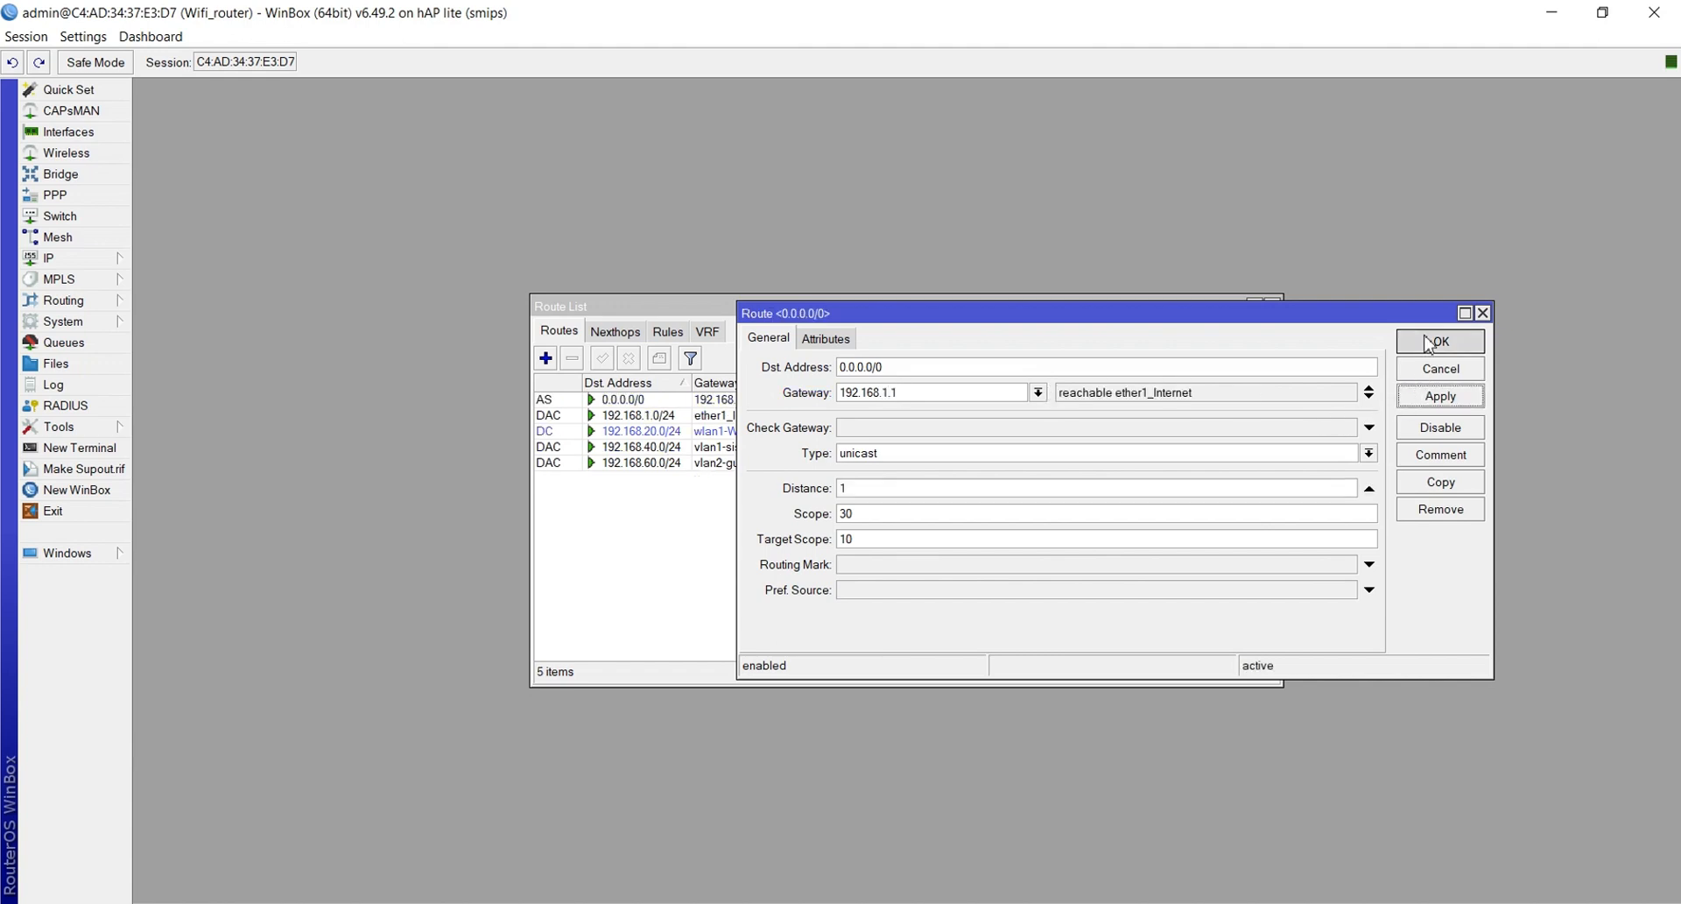
{"action": "left_click", "coordinate": [1429, 347]}
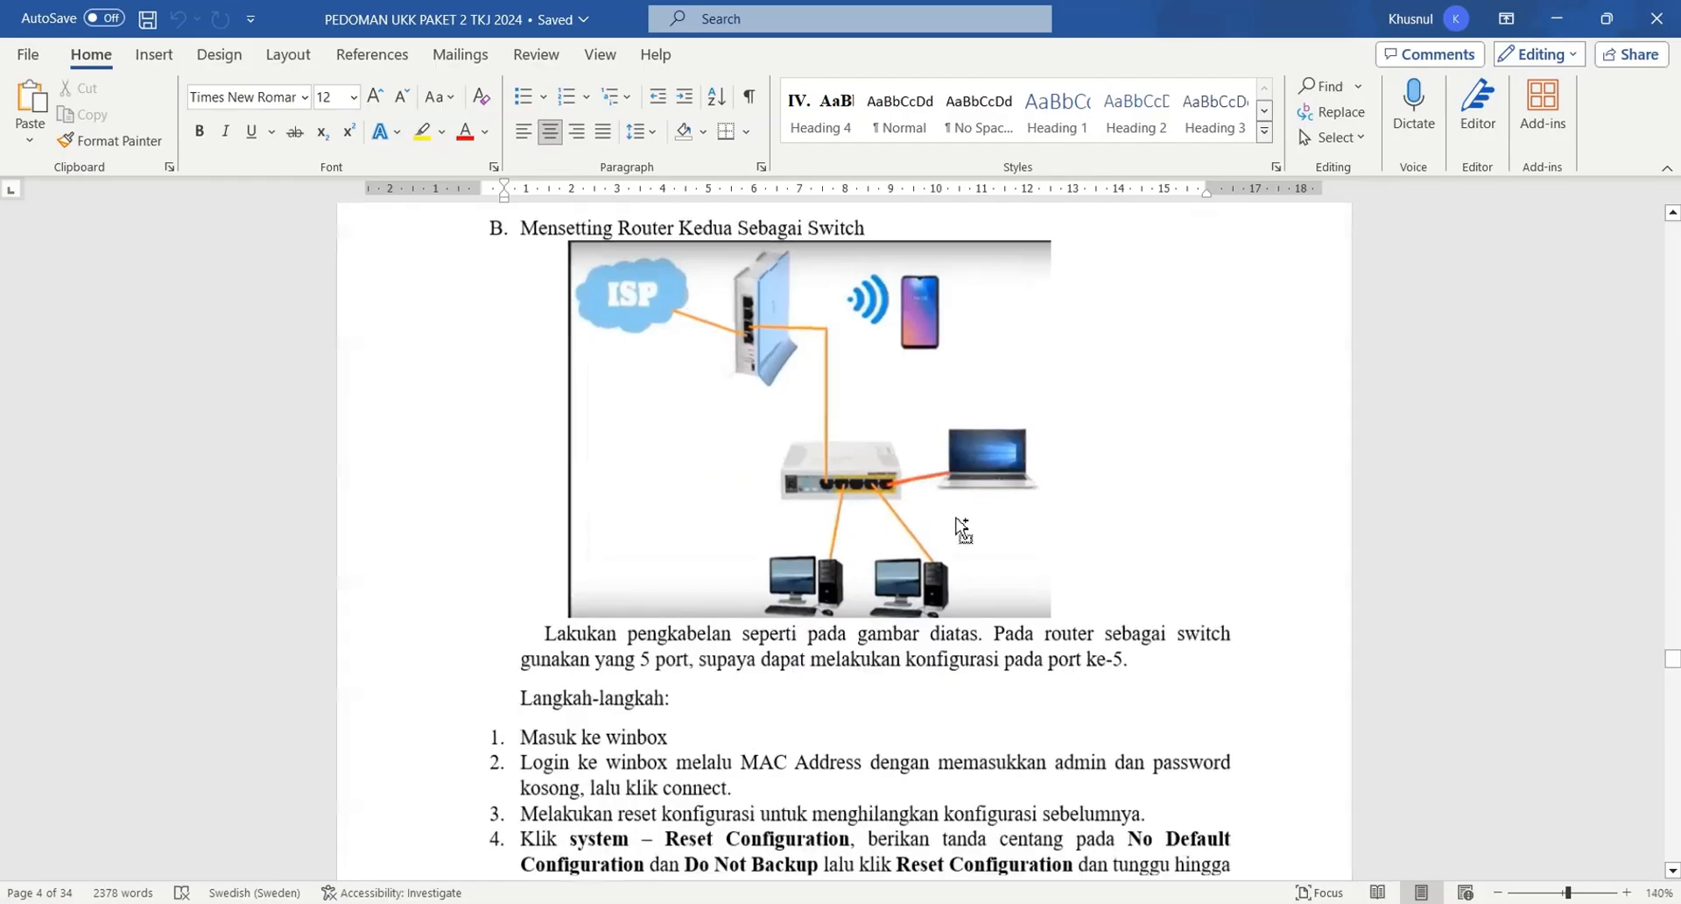
Scroll the connection window's neighbor list showing the RB941-2nD on RouterOS 6.47.10
{"action": "scroll", "coordinate": [957, 522], "scroll_direction": "up", "scroll_amount": 2}
{"action": "scroll", "coordinate": [956, 522], "scroll_direction": "down", "scroll_amount": 2}
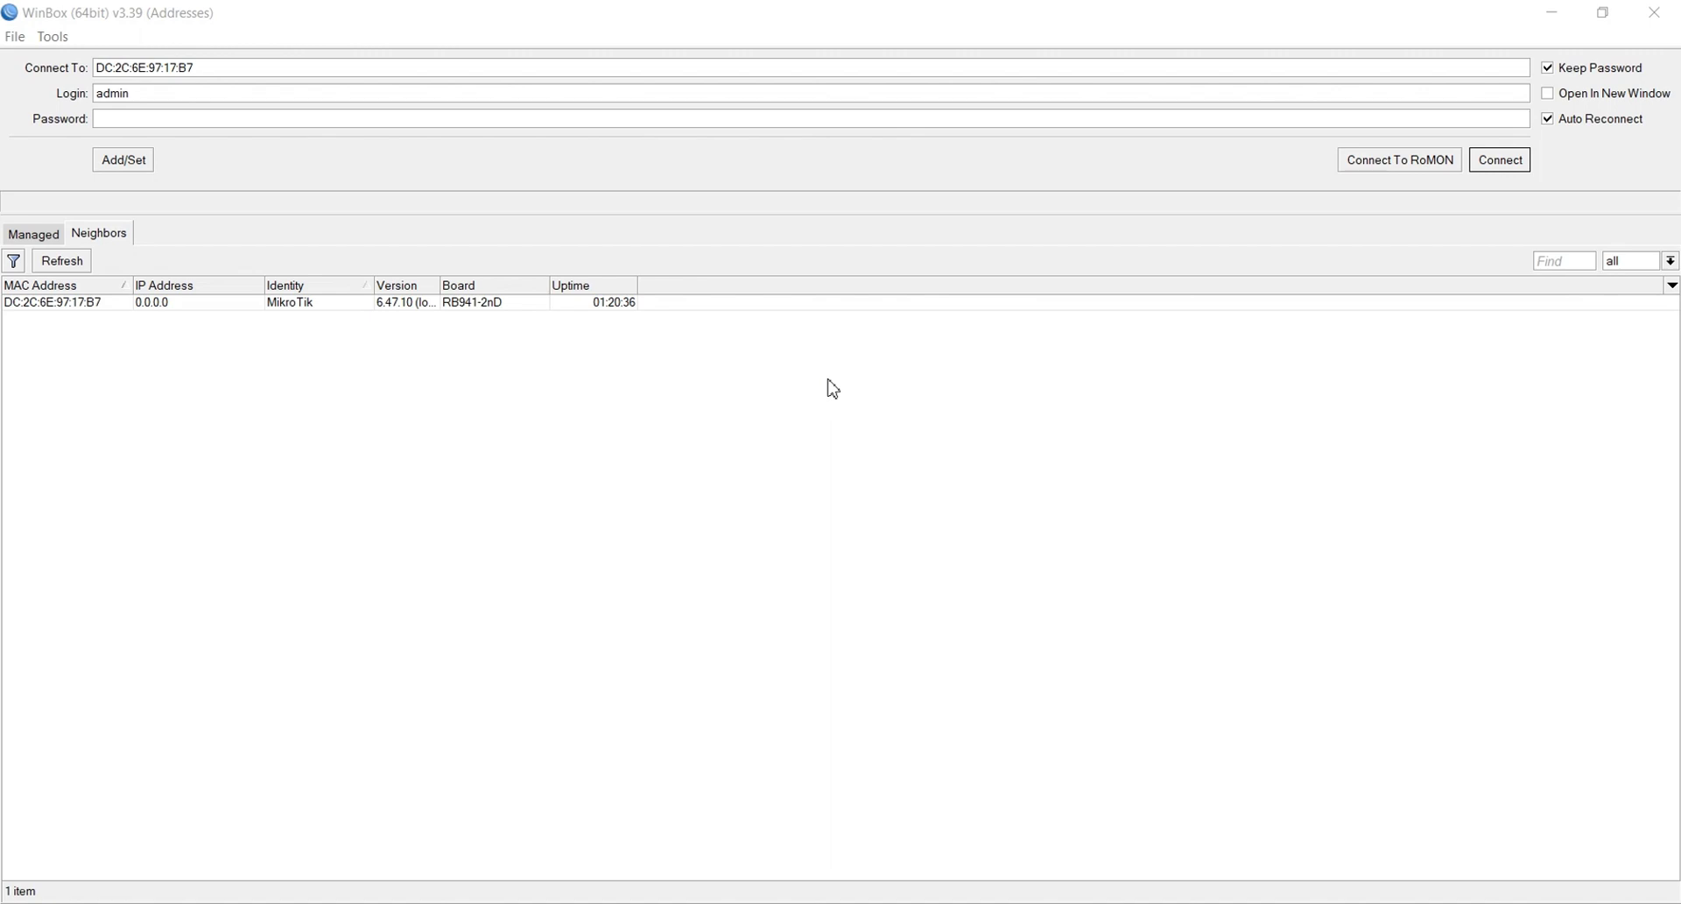
Connect to the MikroTik neighbor and maximize the router session window
{"action": "left_click", "coordinate": [58, 304]}
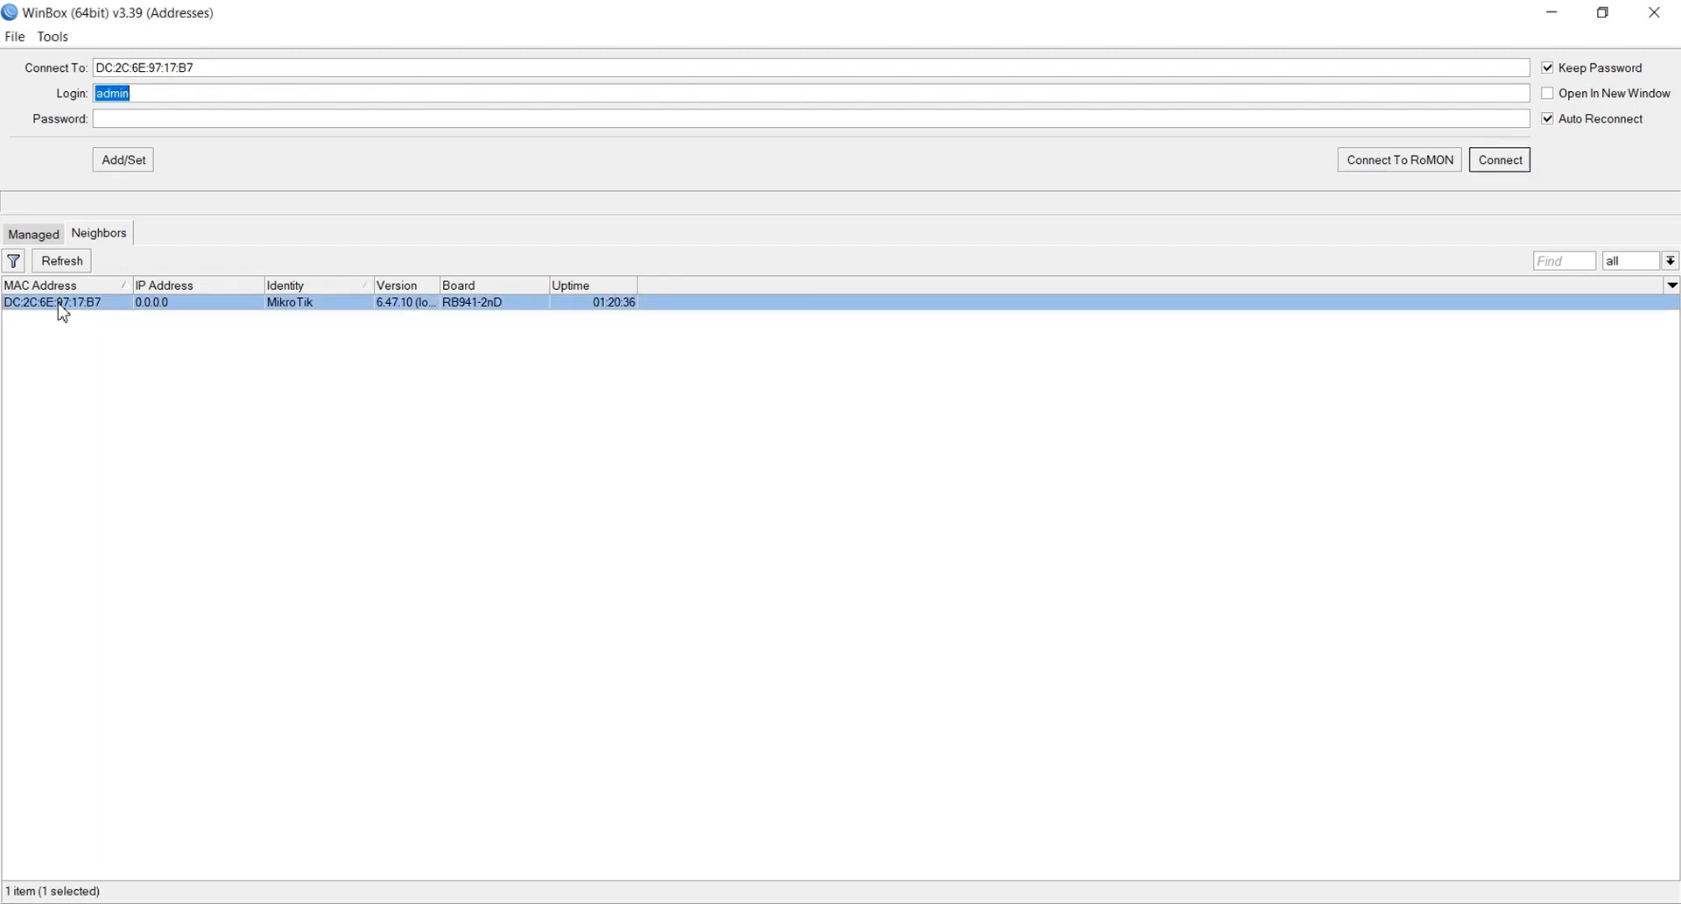
{"action": "left_click", "coordinate": [1499, 161]}
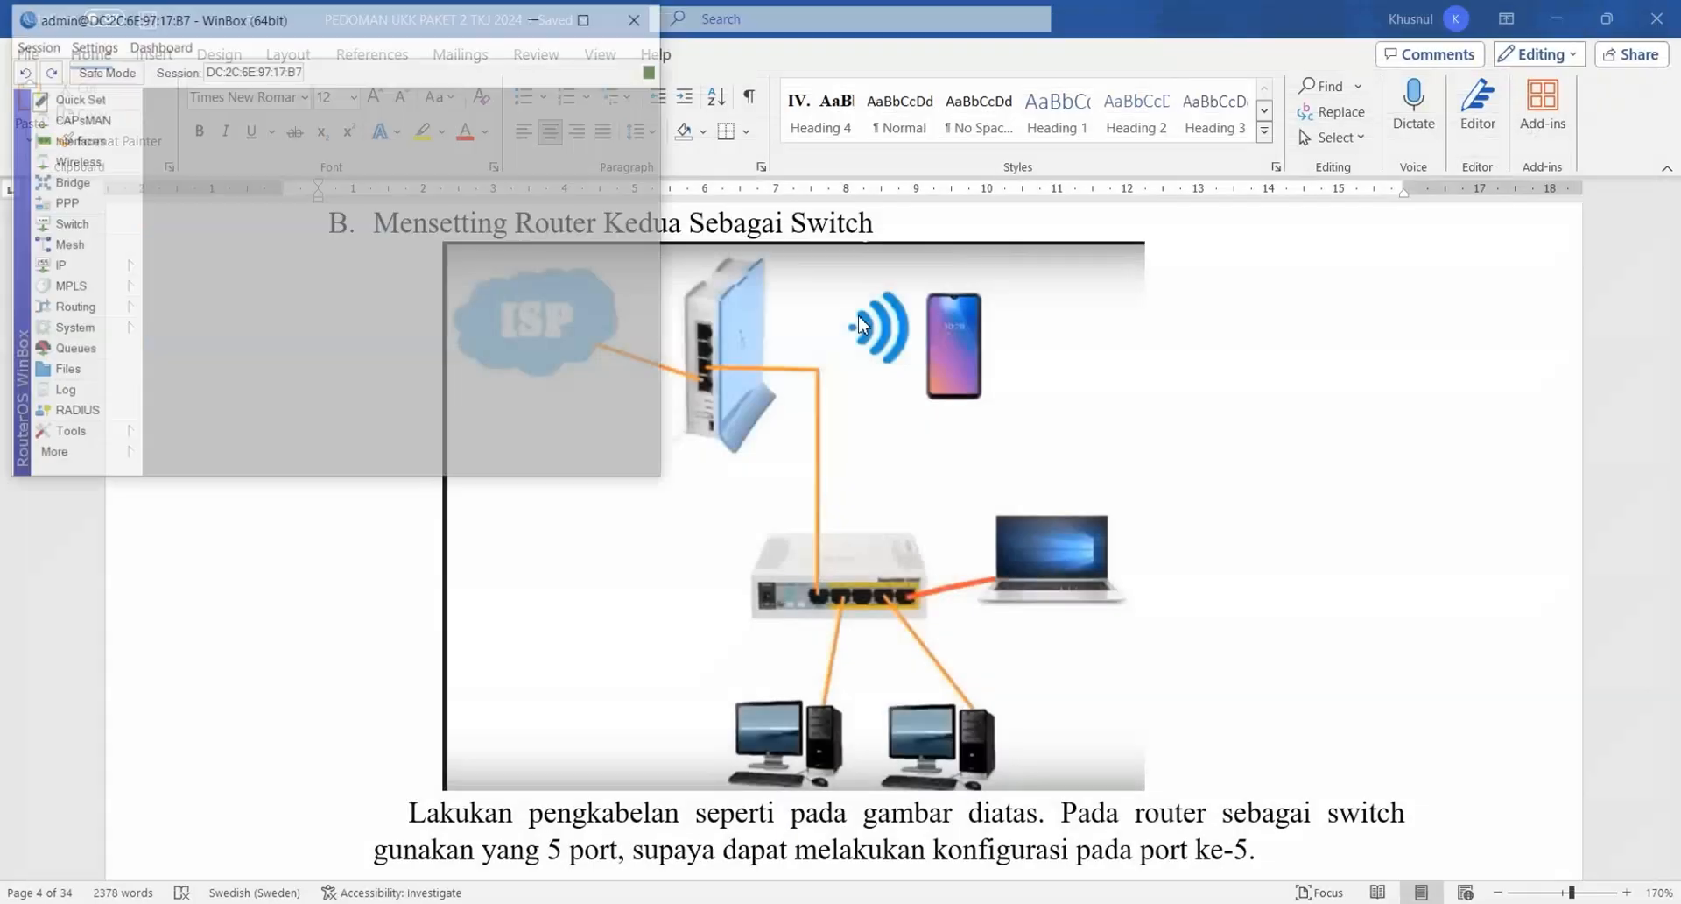
{"action": "left_click", "coordinate": [587, 16]}
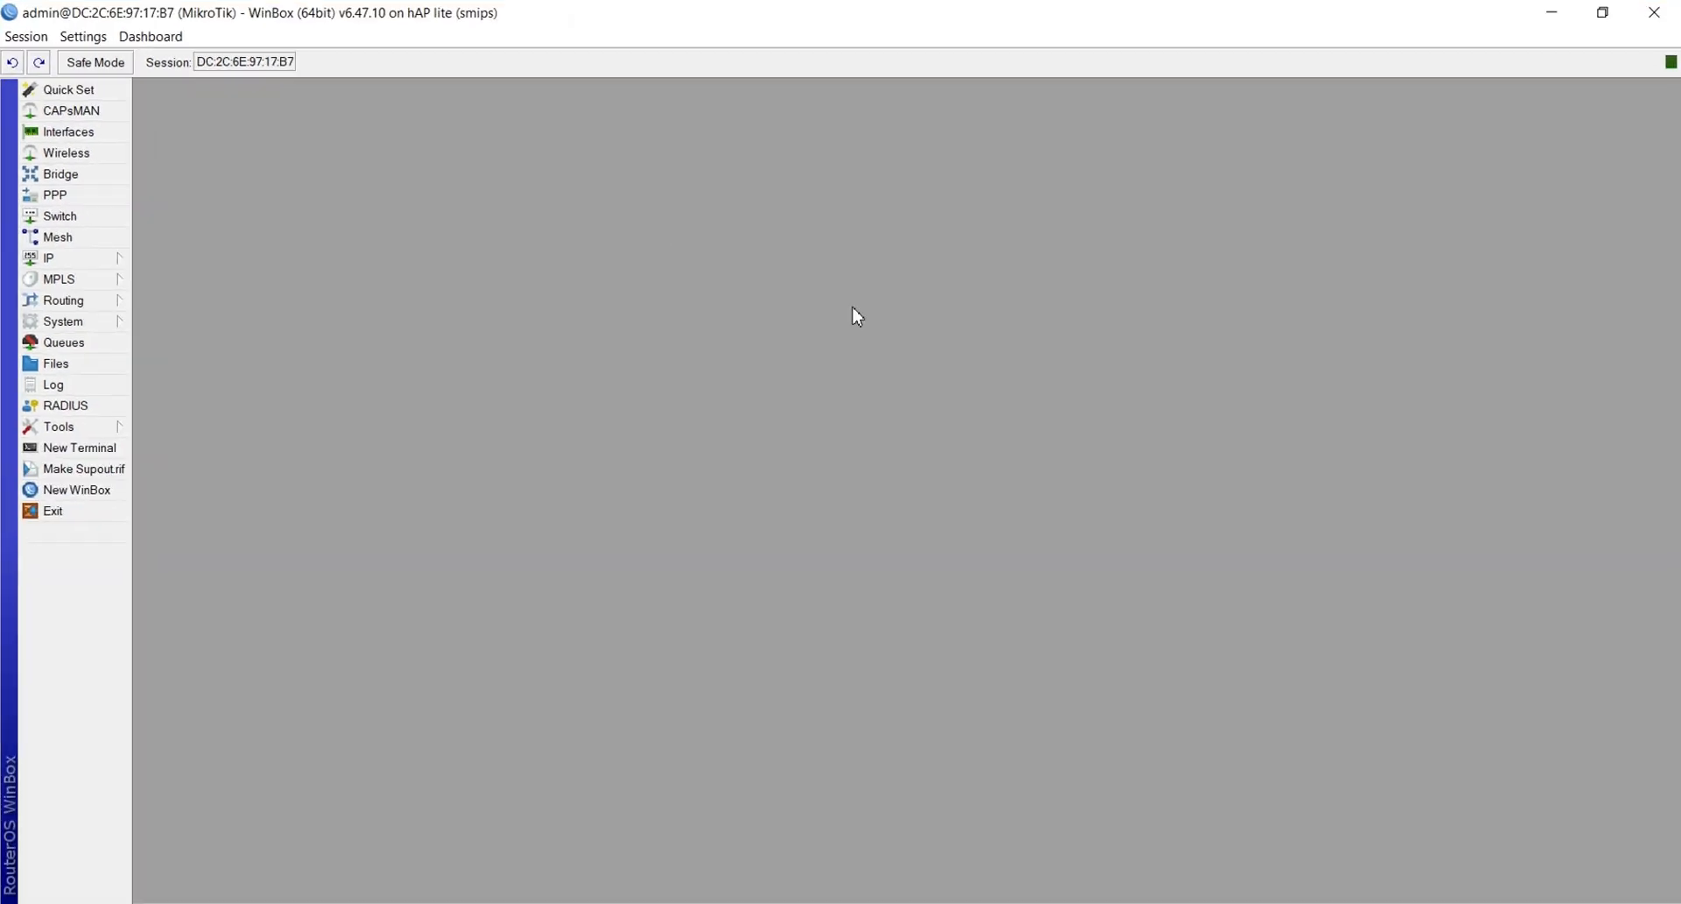
Reset the configuration with No Default Configuration and Do Not Backup, confirming the reboot
{"action": "left_click", "coordinate": [54, 324]}
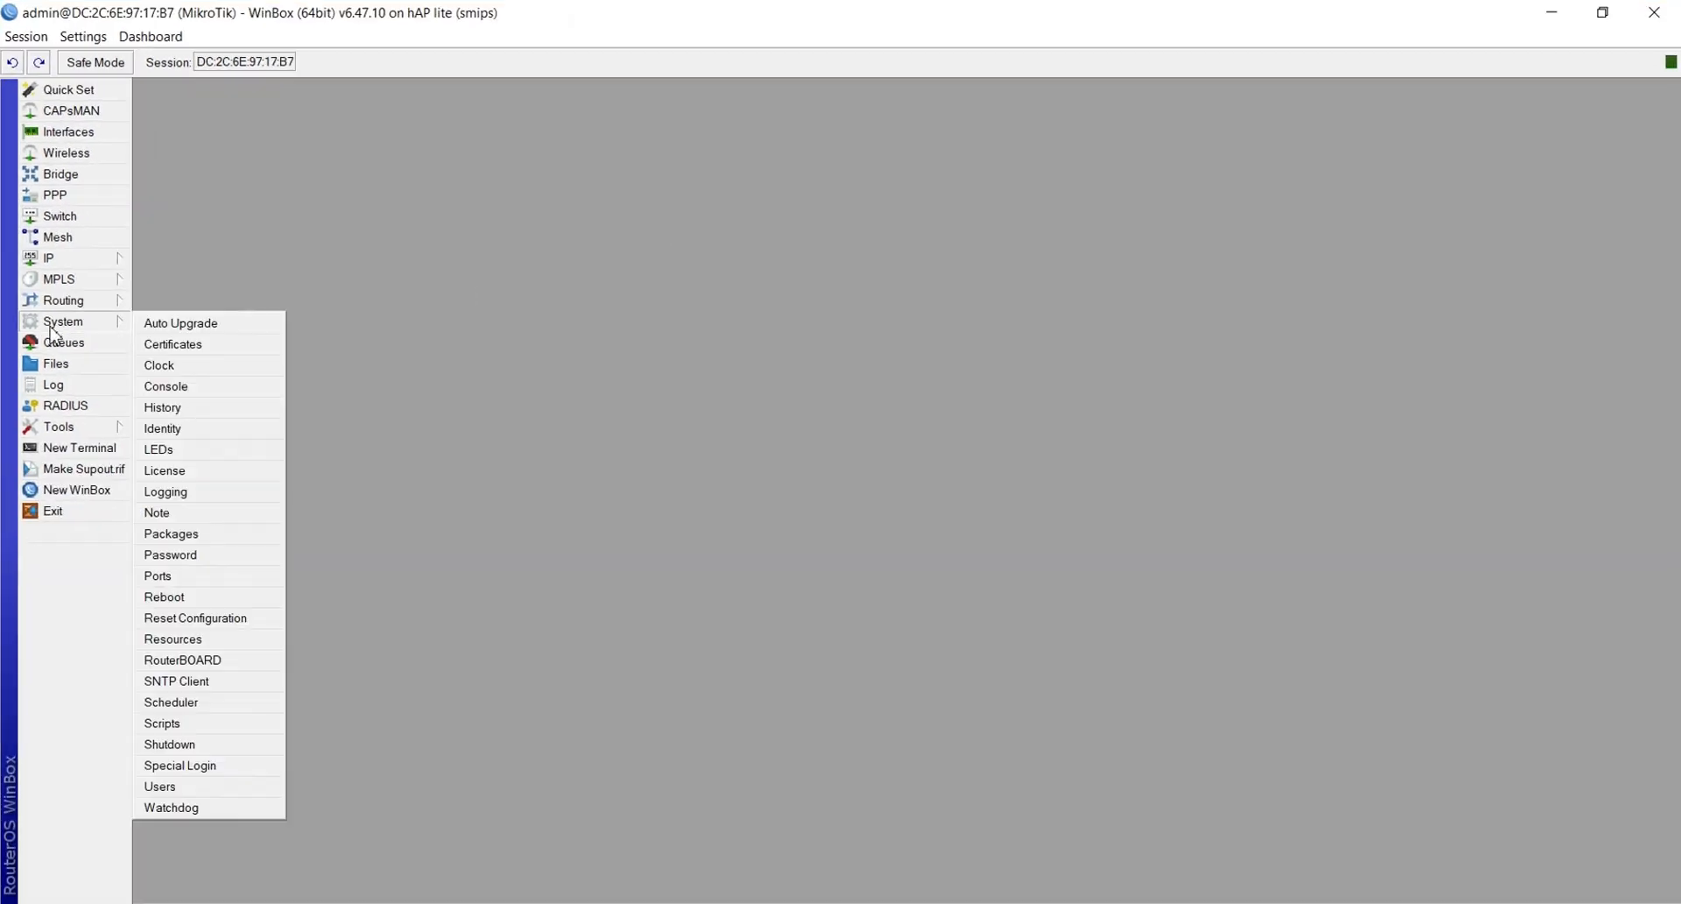
{"action": "left_click", "coordinate": [194, 618]}
{"action": "left_click", "coordinate": [867, 501]}
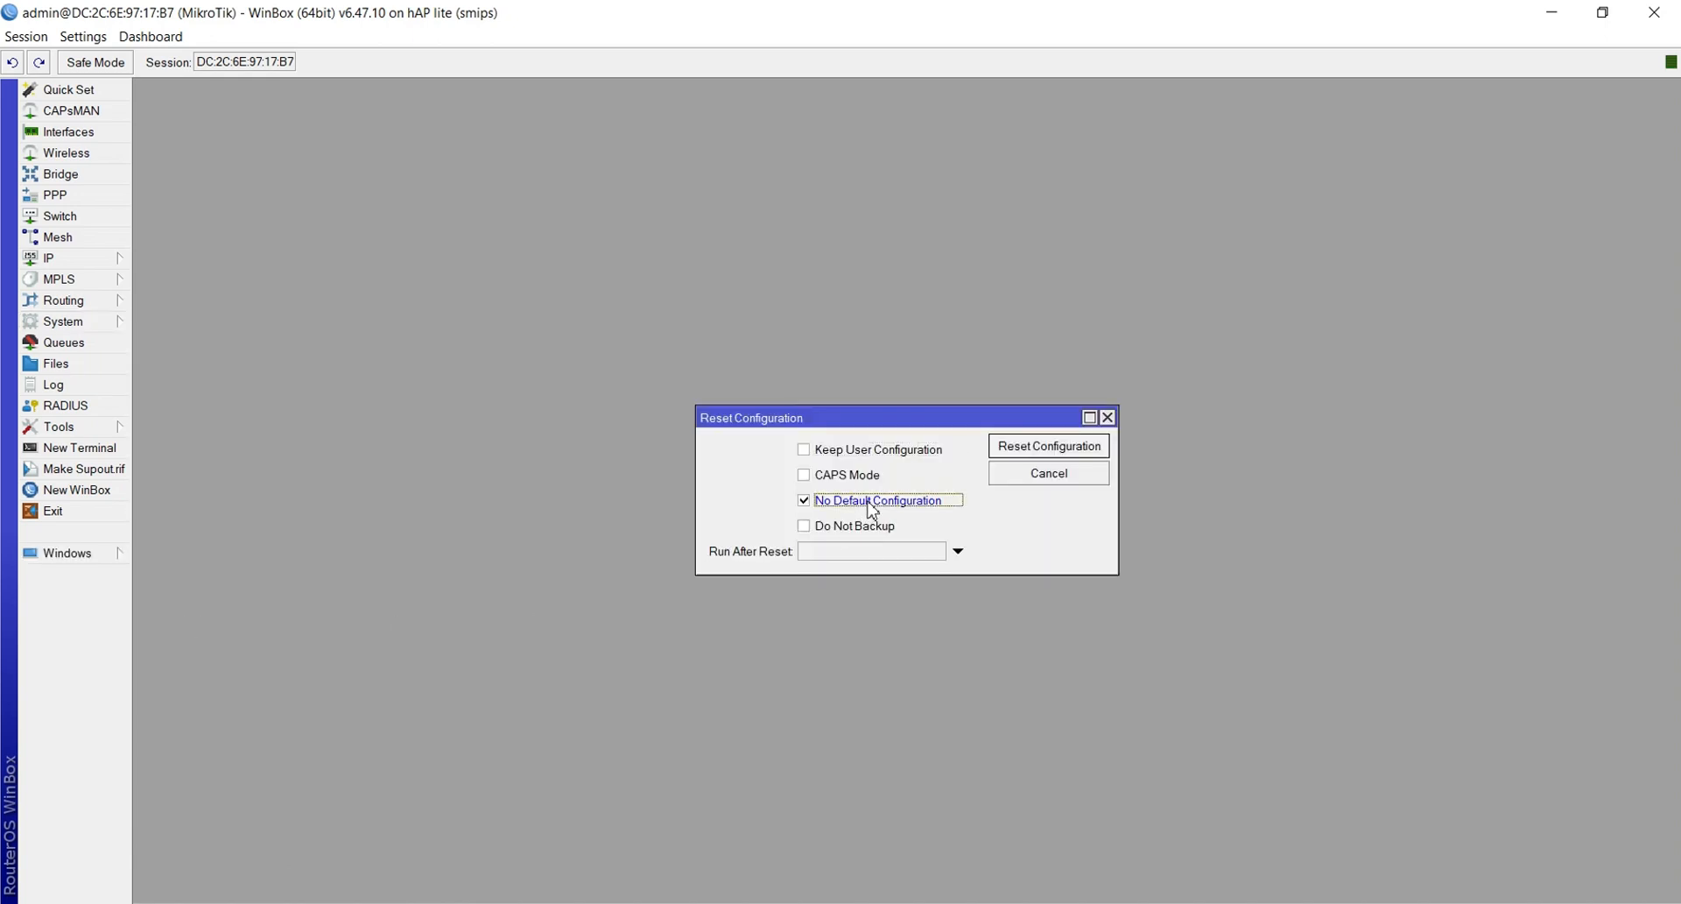
{"action": "left_click", "coordinate": [848, 525]}
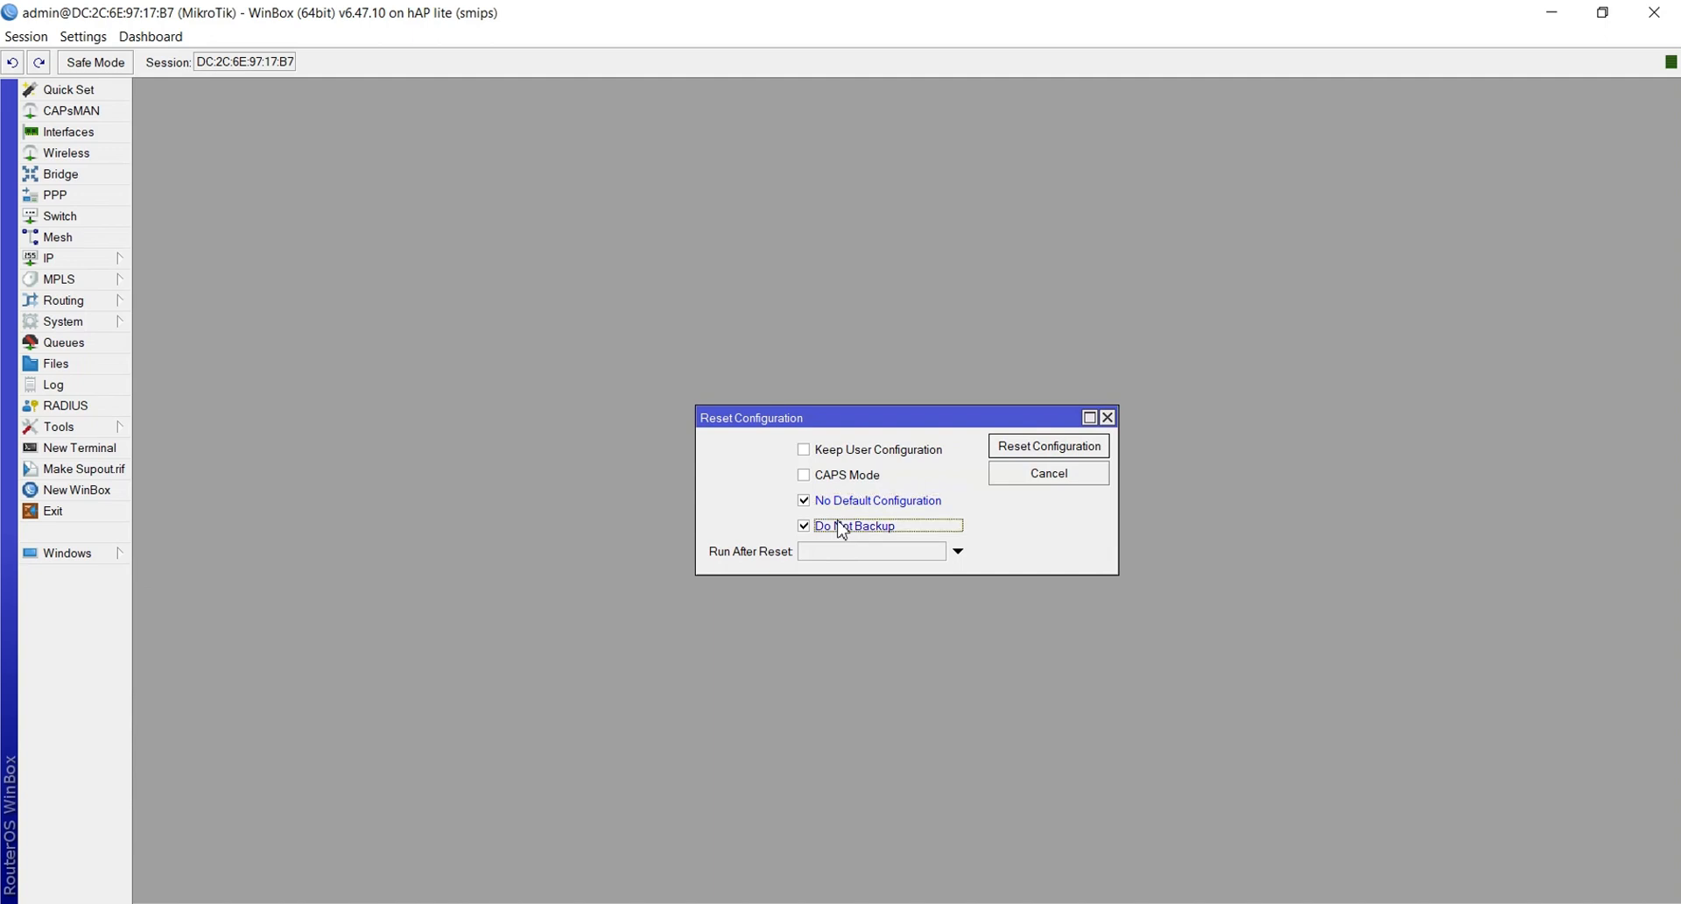
{"action": "left_click", "coordinate": [1005, 452]}
{"action": "left_click", "coordinate": [919, 481]}
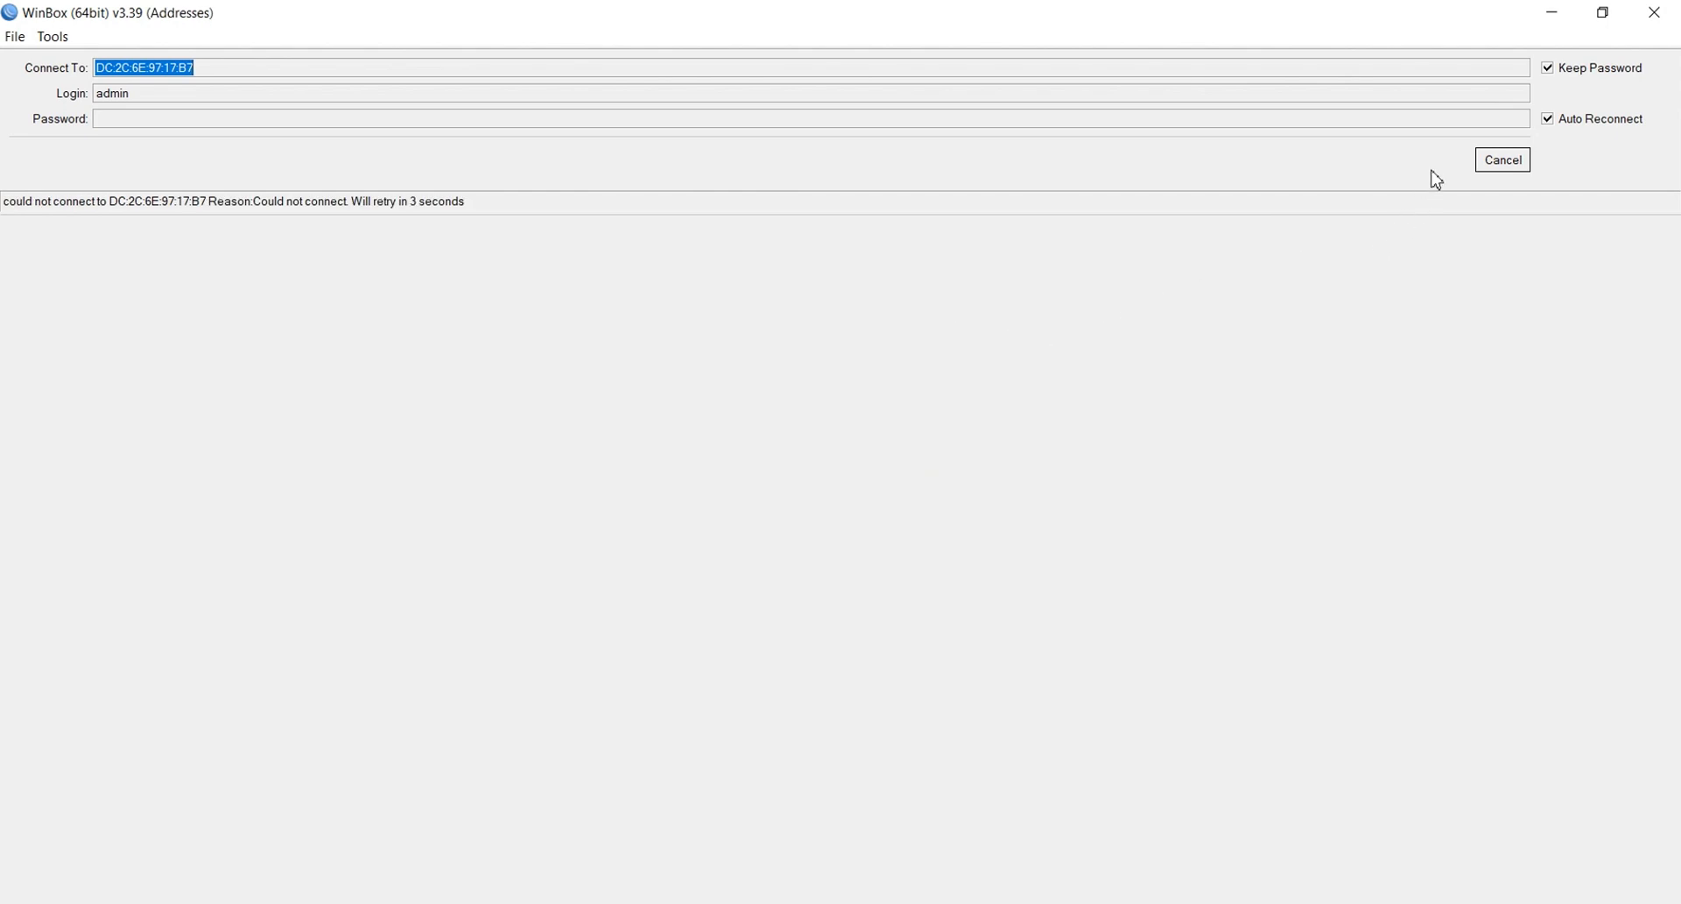
{"action": "left_click", "coordinate": [1499, 166]}
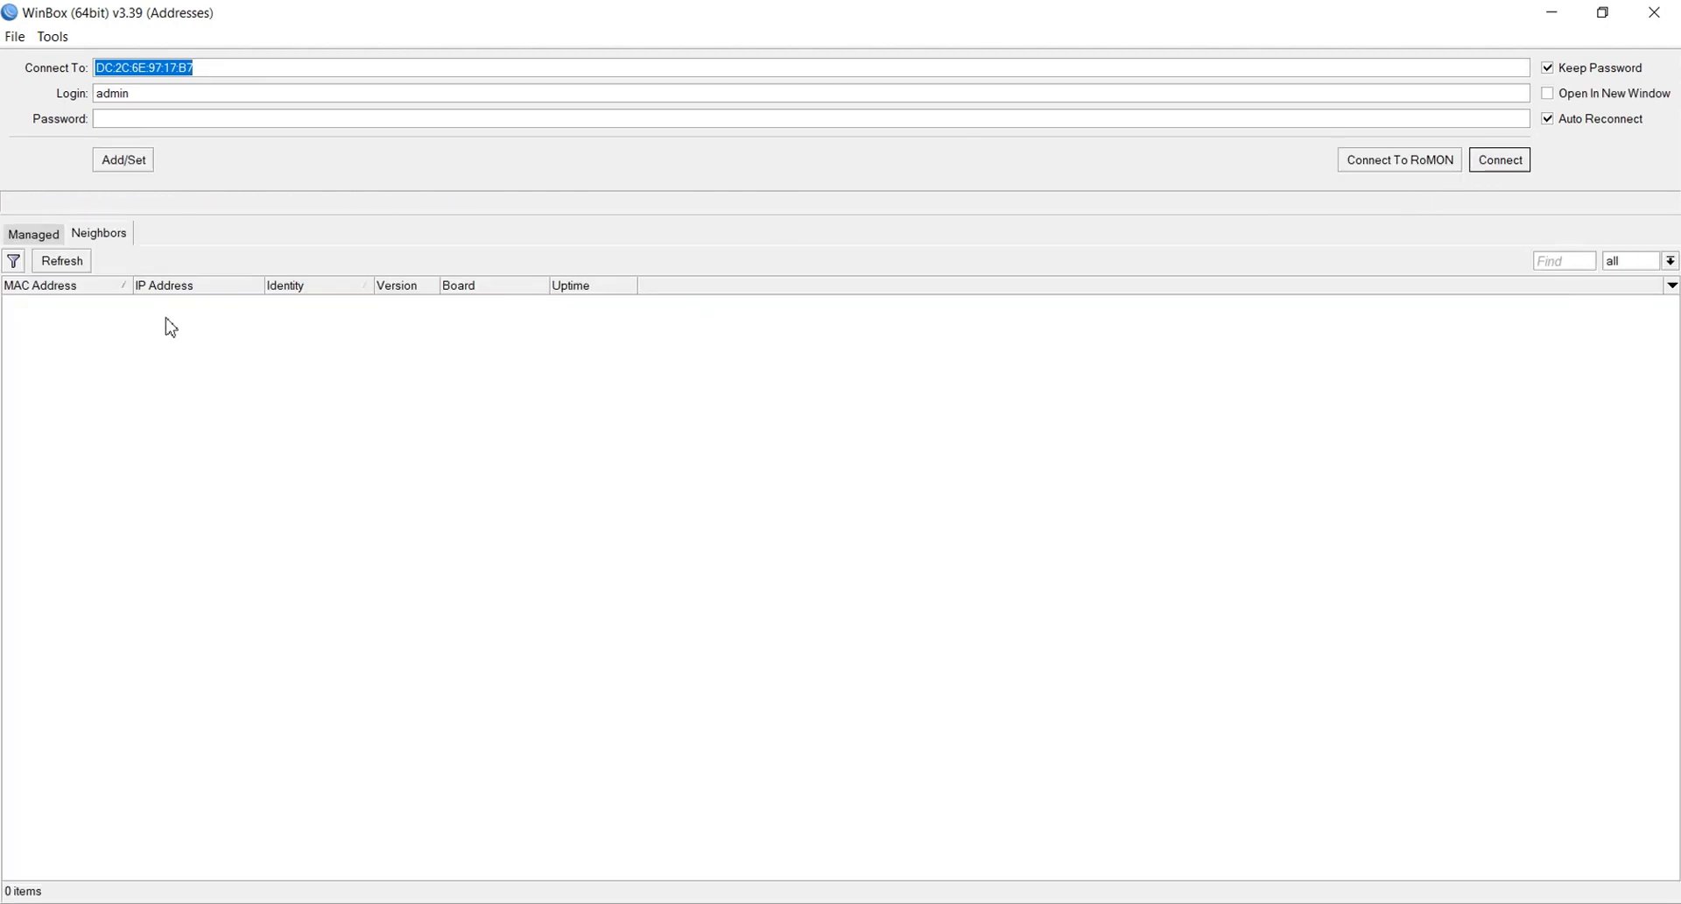
{"action": "left_click", "coordinate": [60, 260]}
{"action": "left_click", "coordinate": [33, 234]}
{"action": "left_click", "coordinate": [98, 233]}
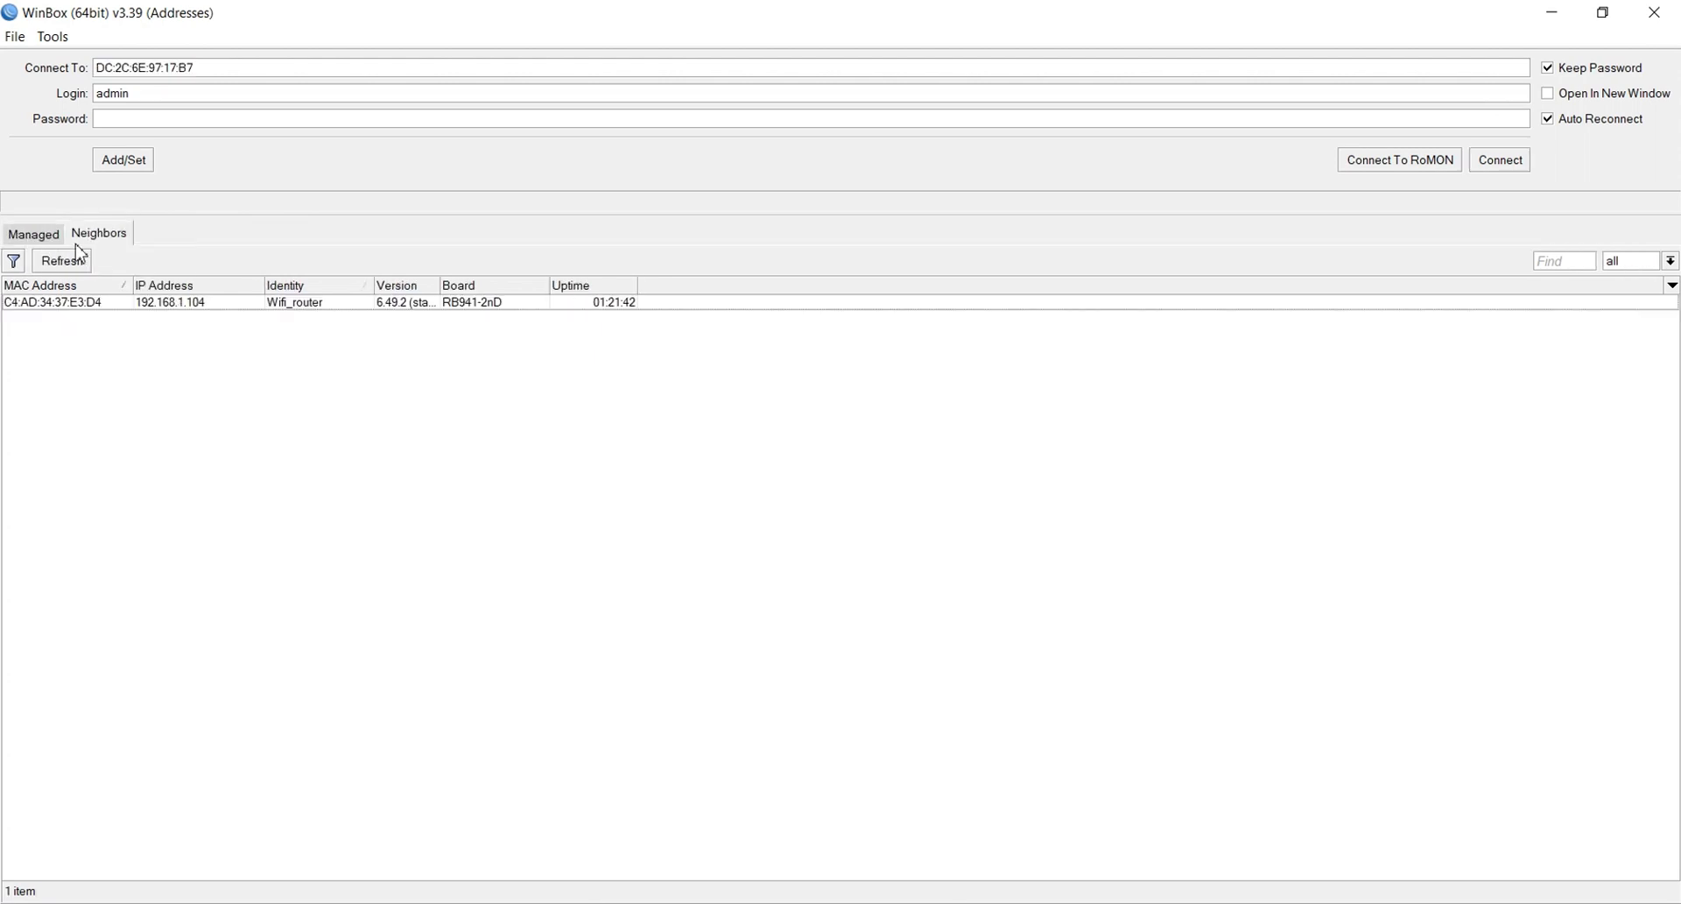
{"action": "left_click", "coordinate": [48, 268]}
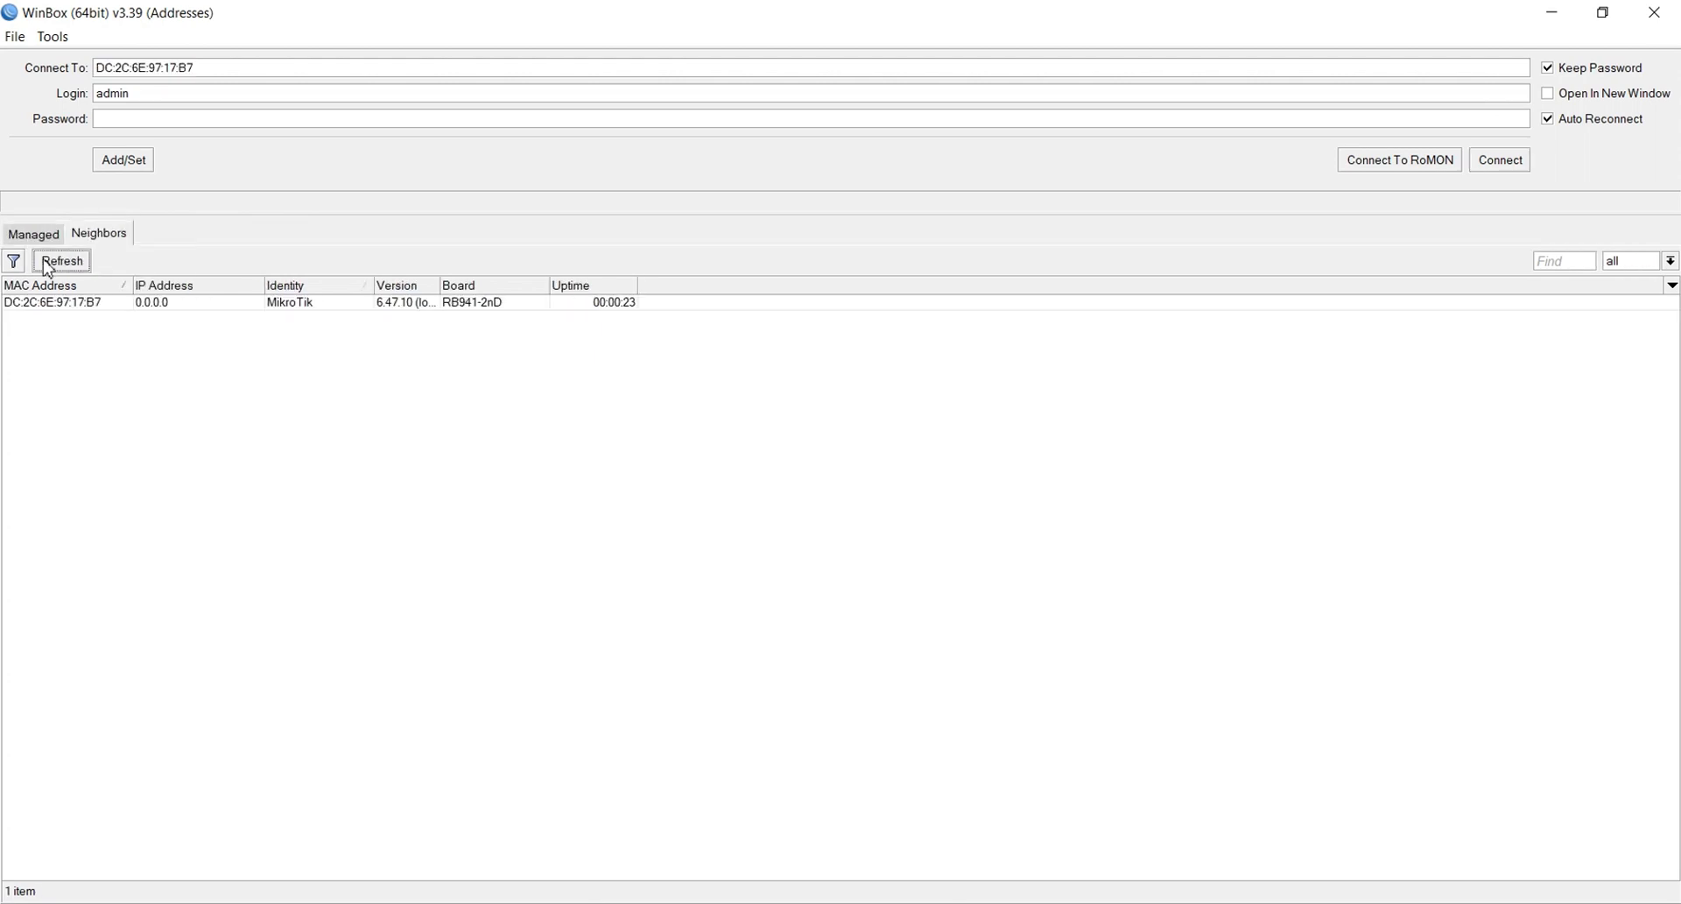
{"action": "left_click", "coordinate": [38, 306]}
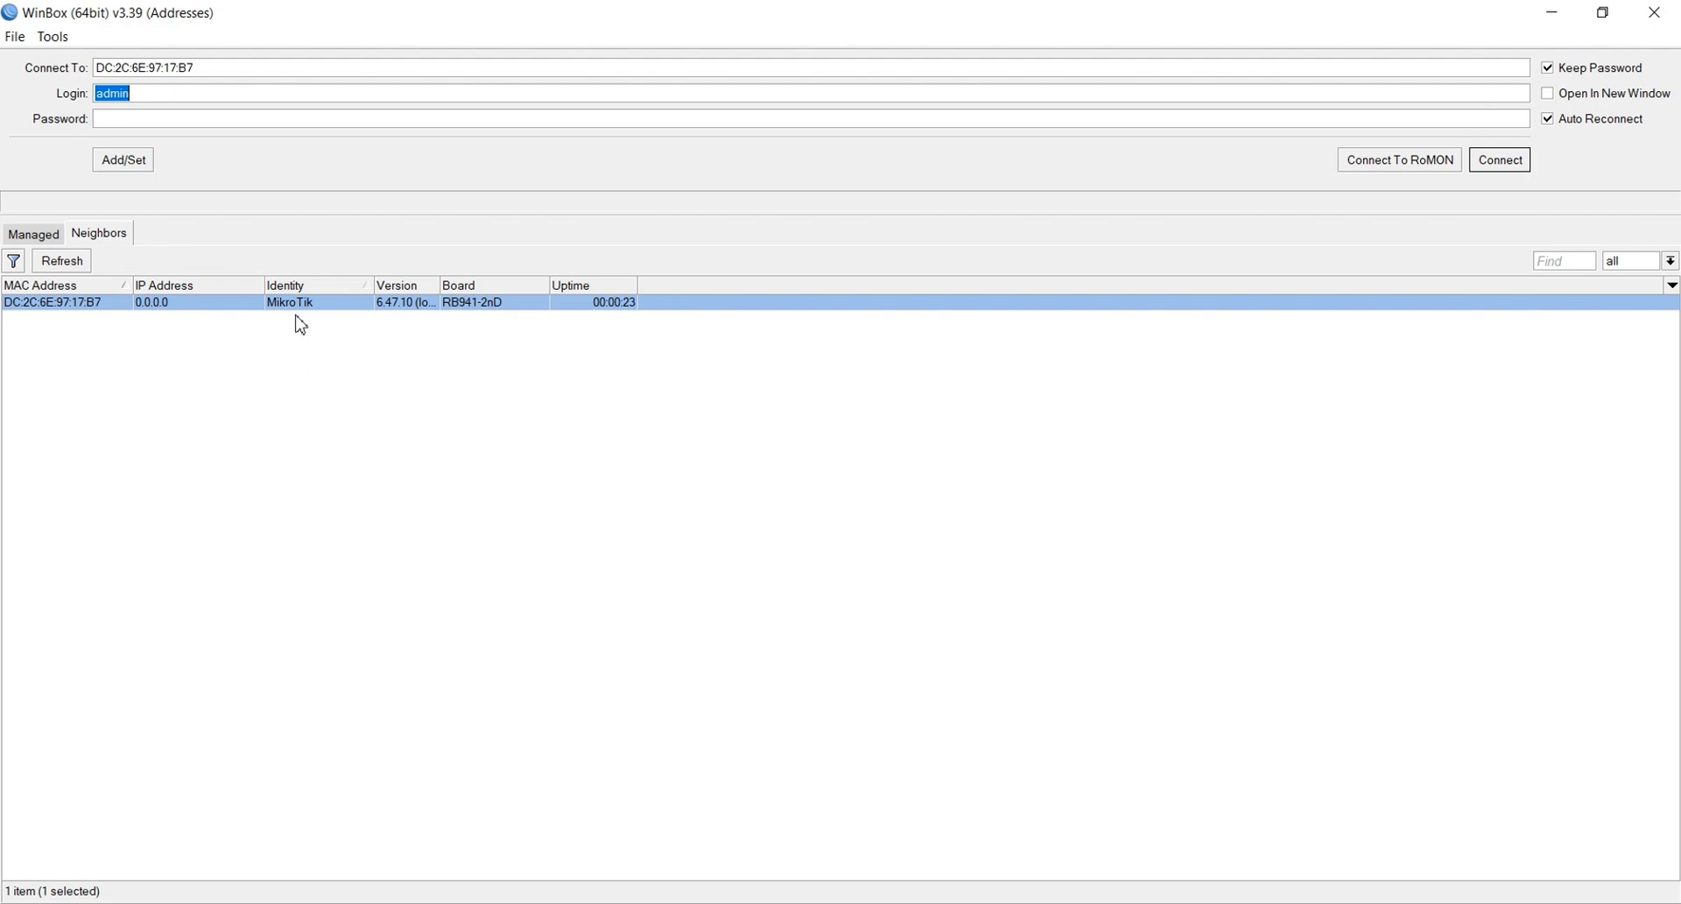
{"action": "left_click", "coordinate": [1486, 166]}
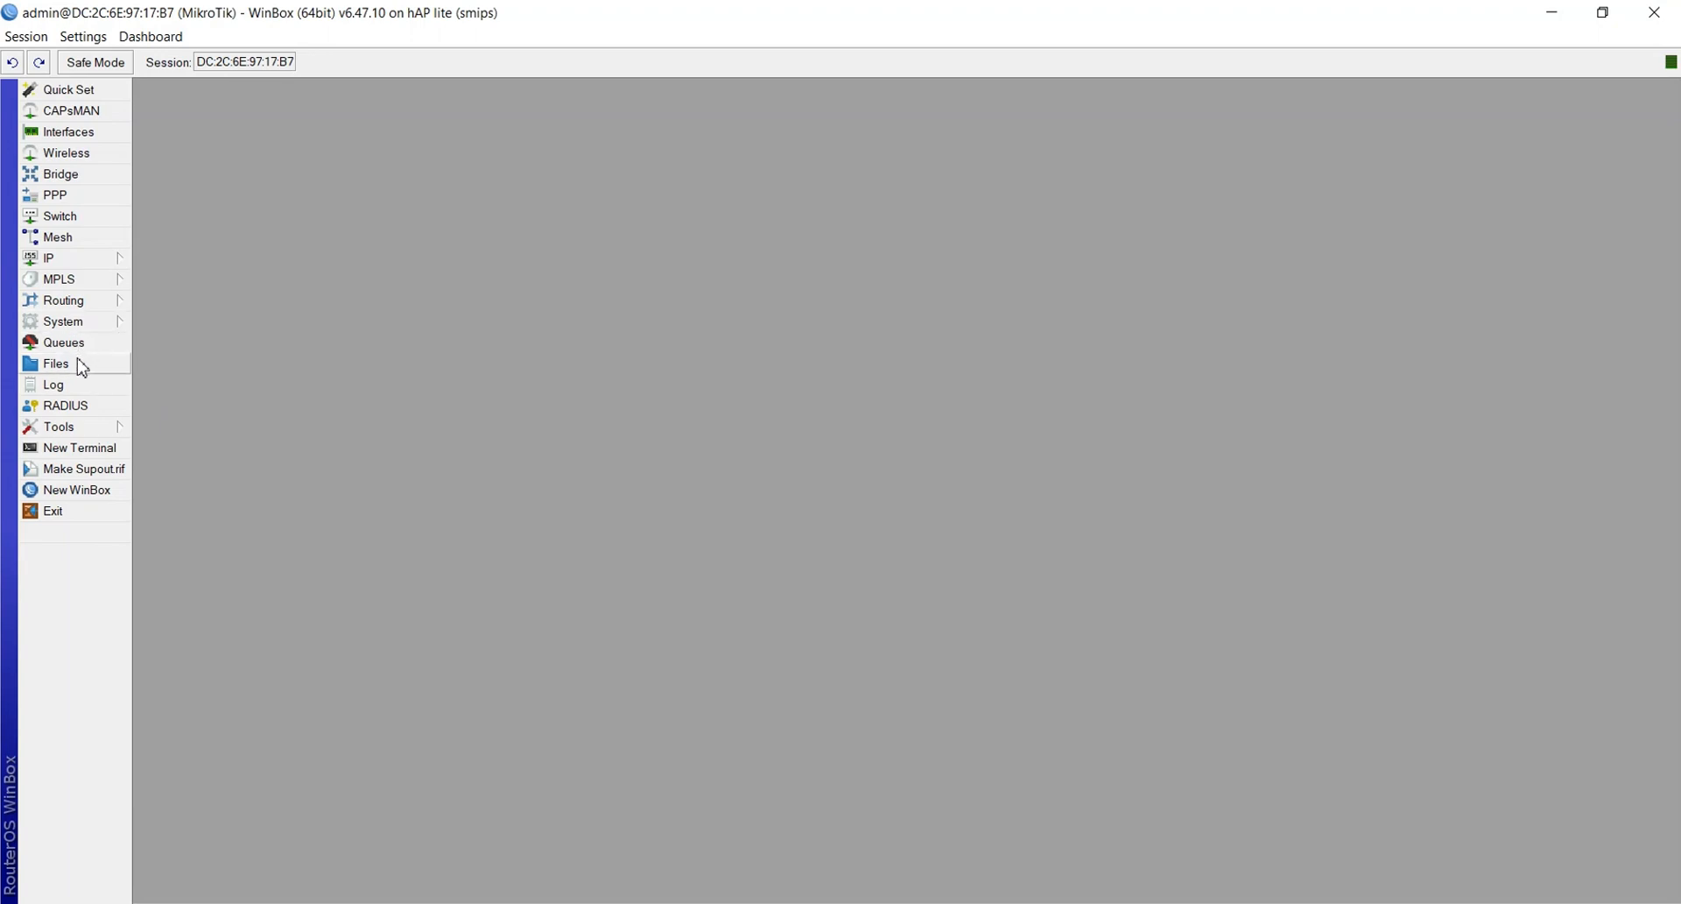
Change the System Identity from MikroTik to Switch and apply it
{"action": "left_click", "coordinate": [76, 323]}
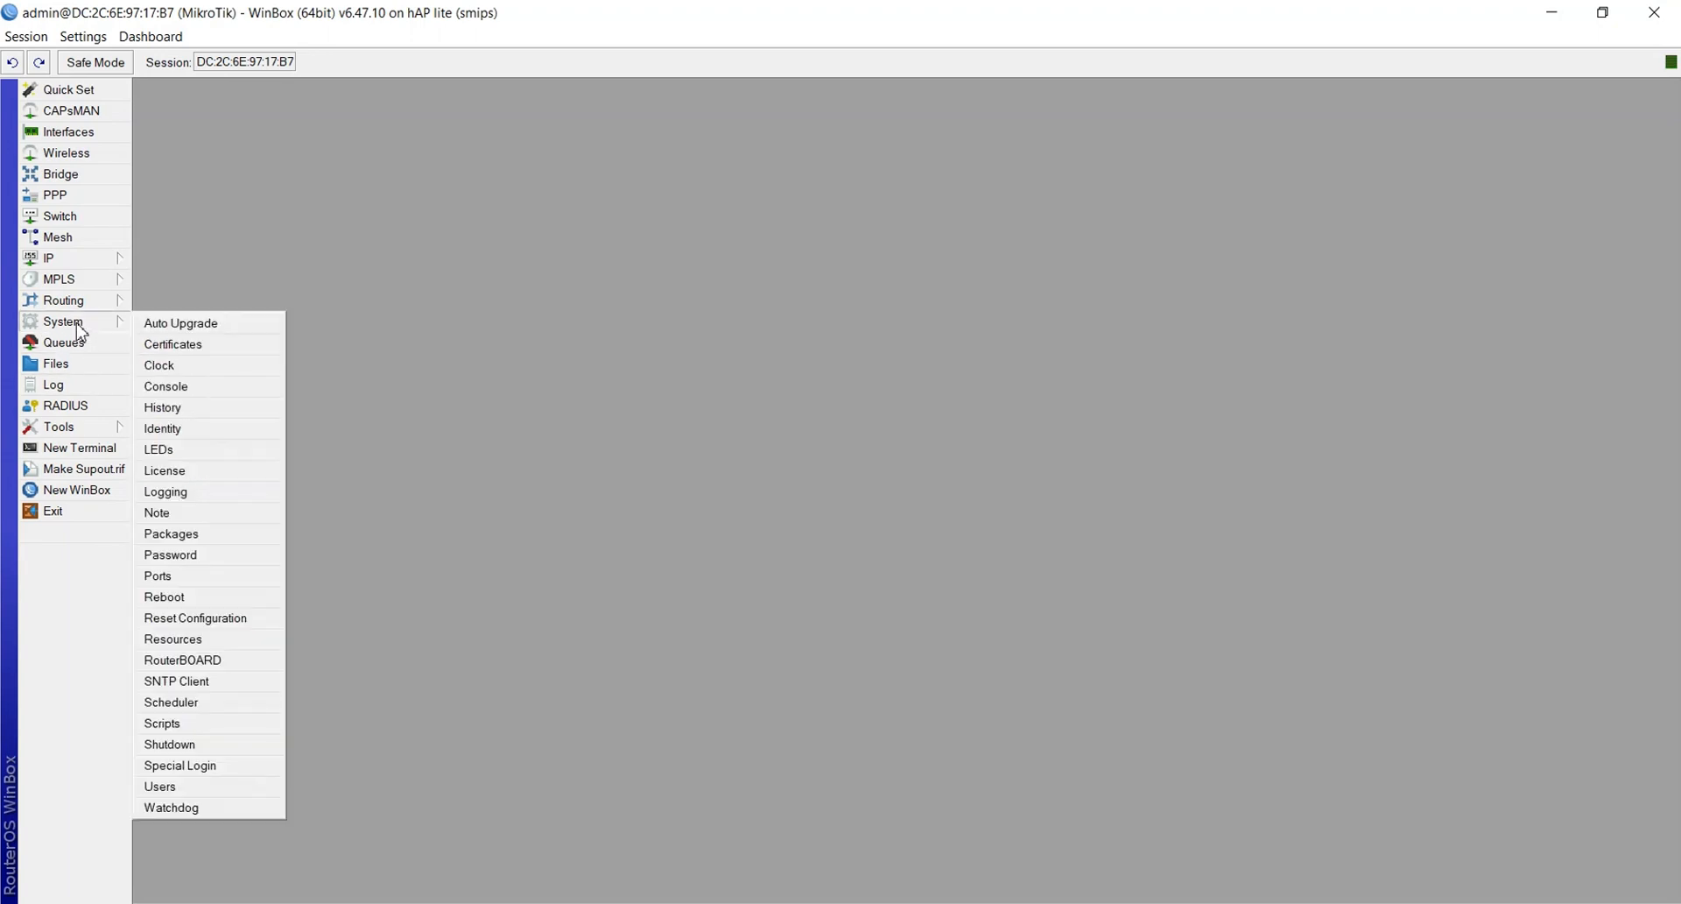
{"action": "left_click", "coordinate": [166, 428]}
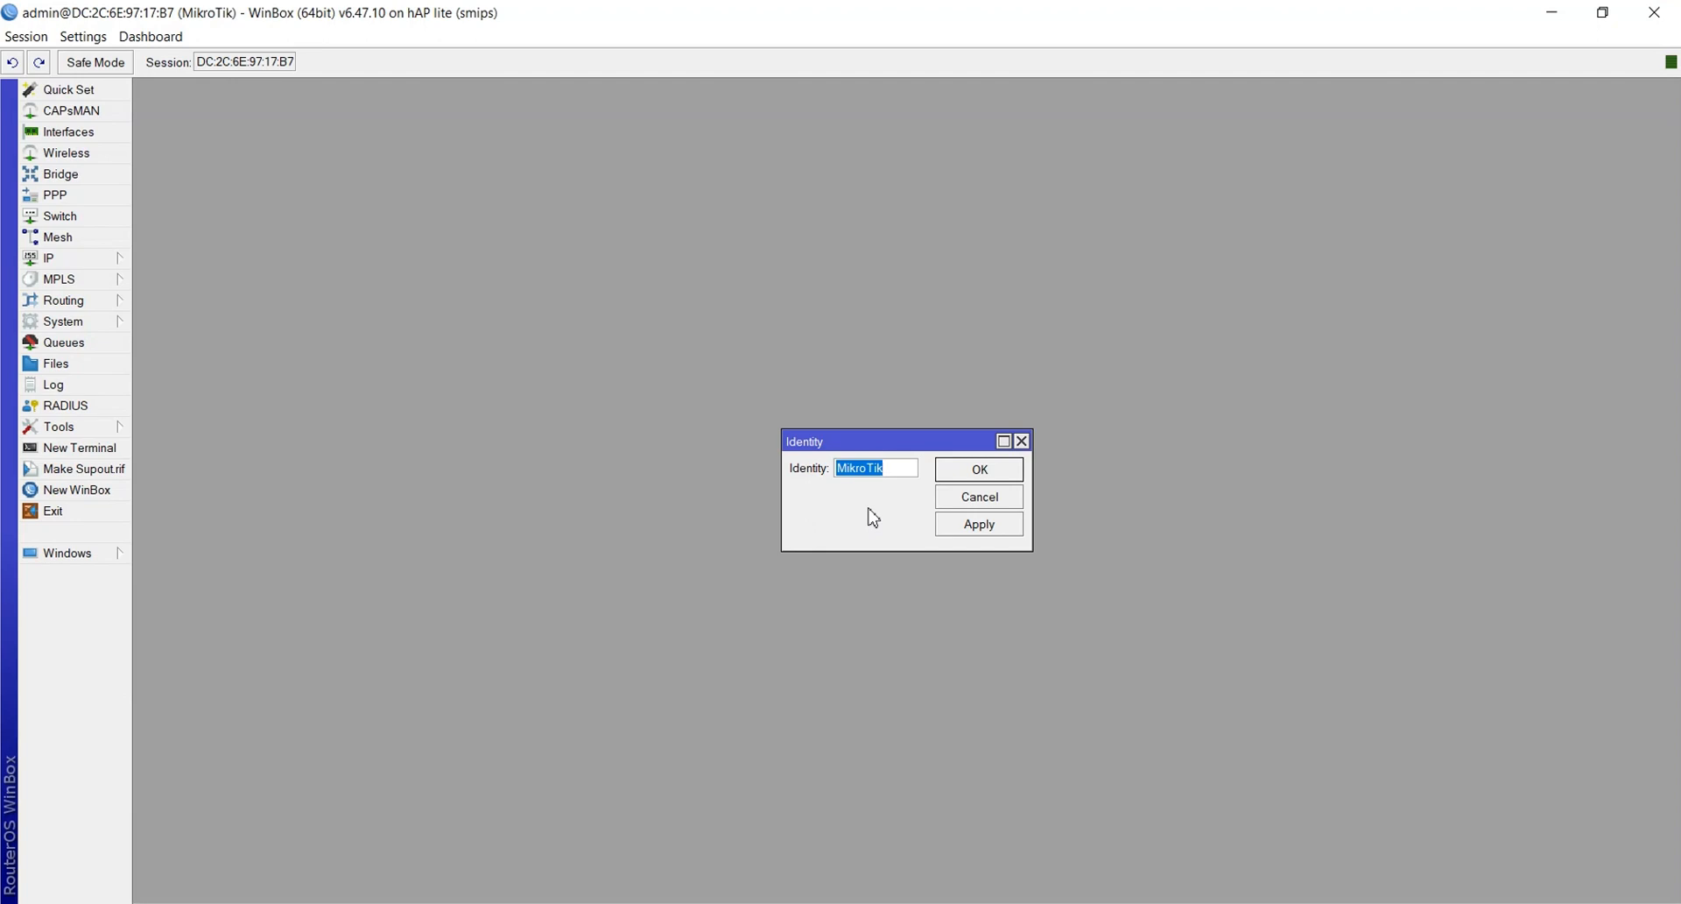
{"action": "key", "text": "BackSpace"}
{"action": "type", "text": "Switch"}
{"action": "left_click", "coordinate": [976, 524]}
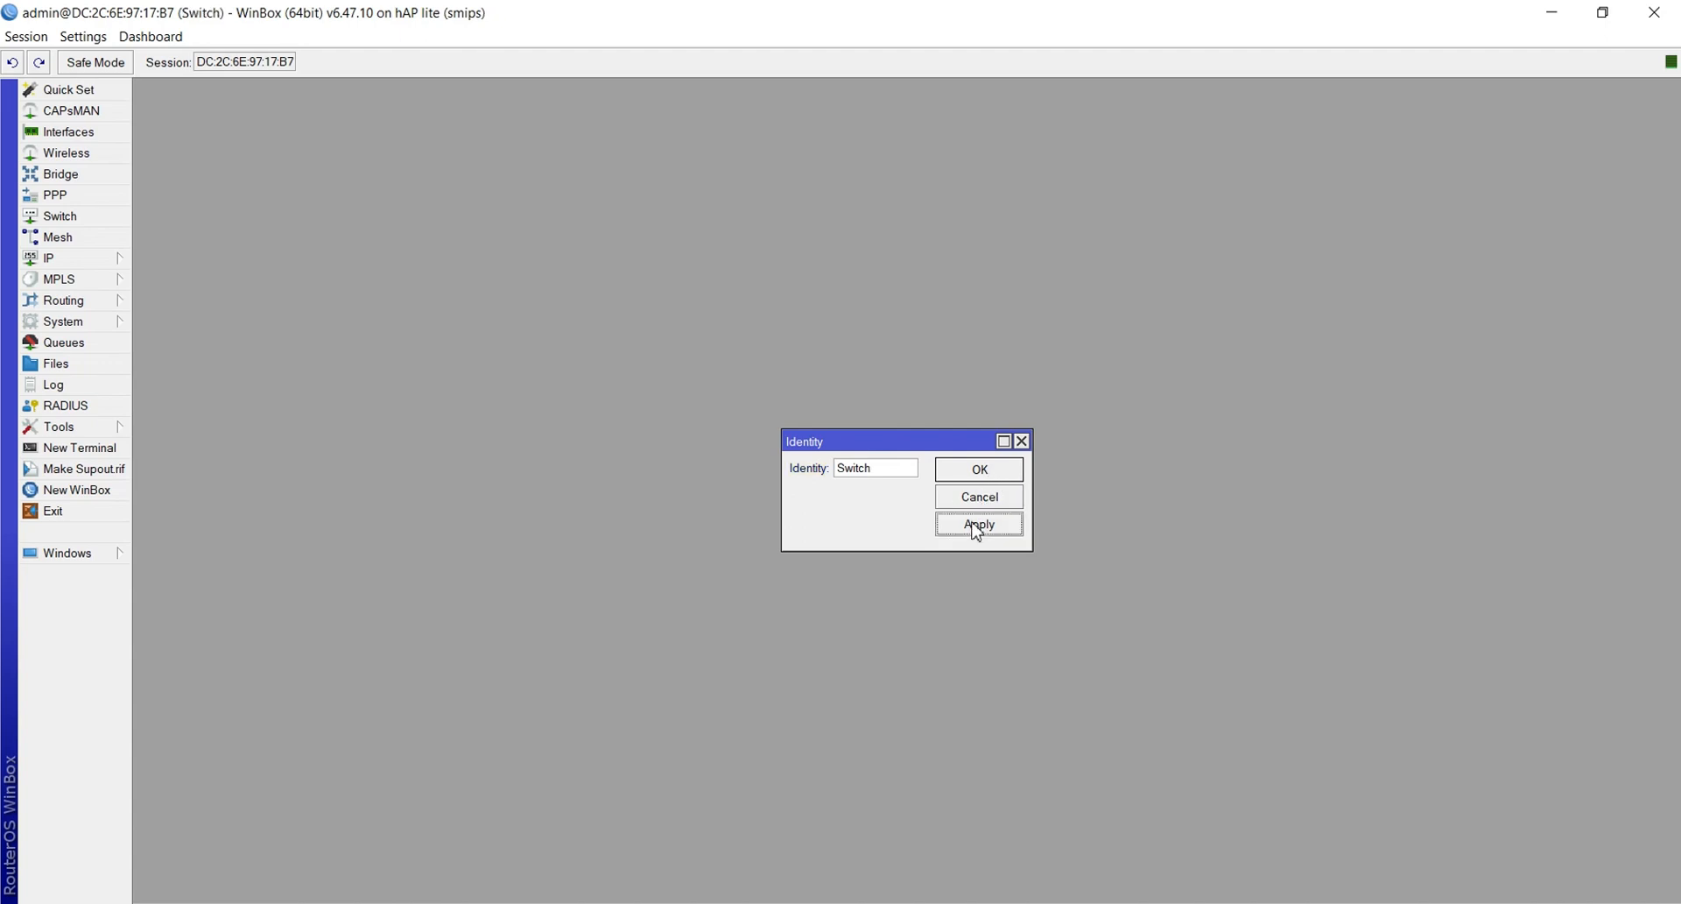
{"action": "left_click", "coordinate": [972, 470]}
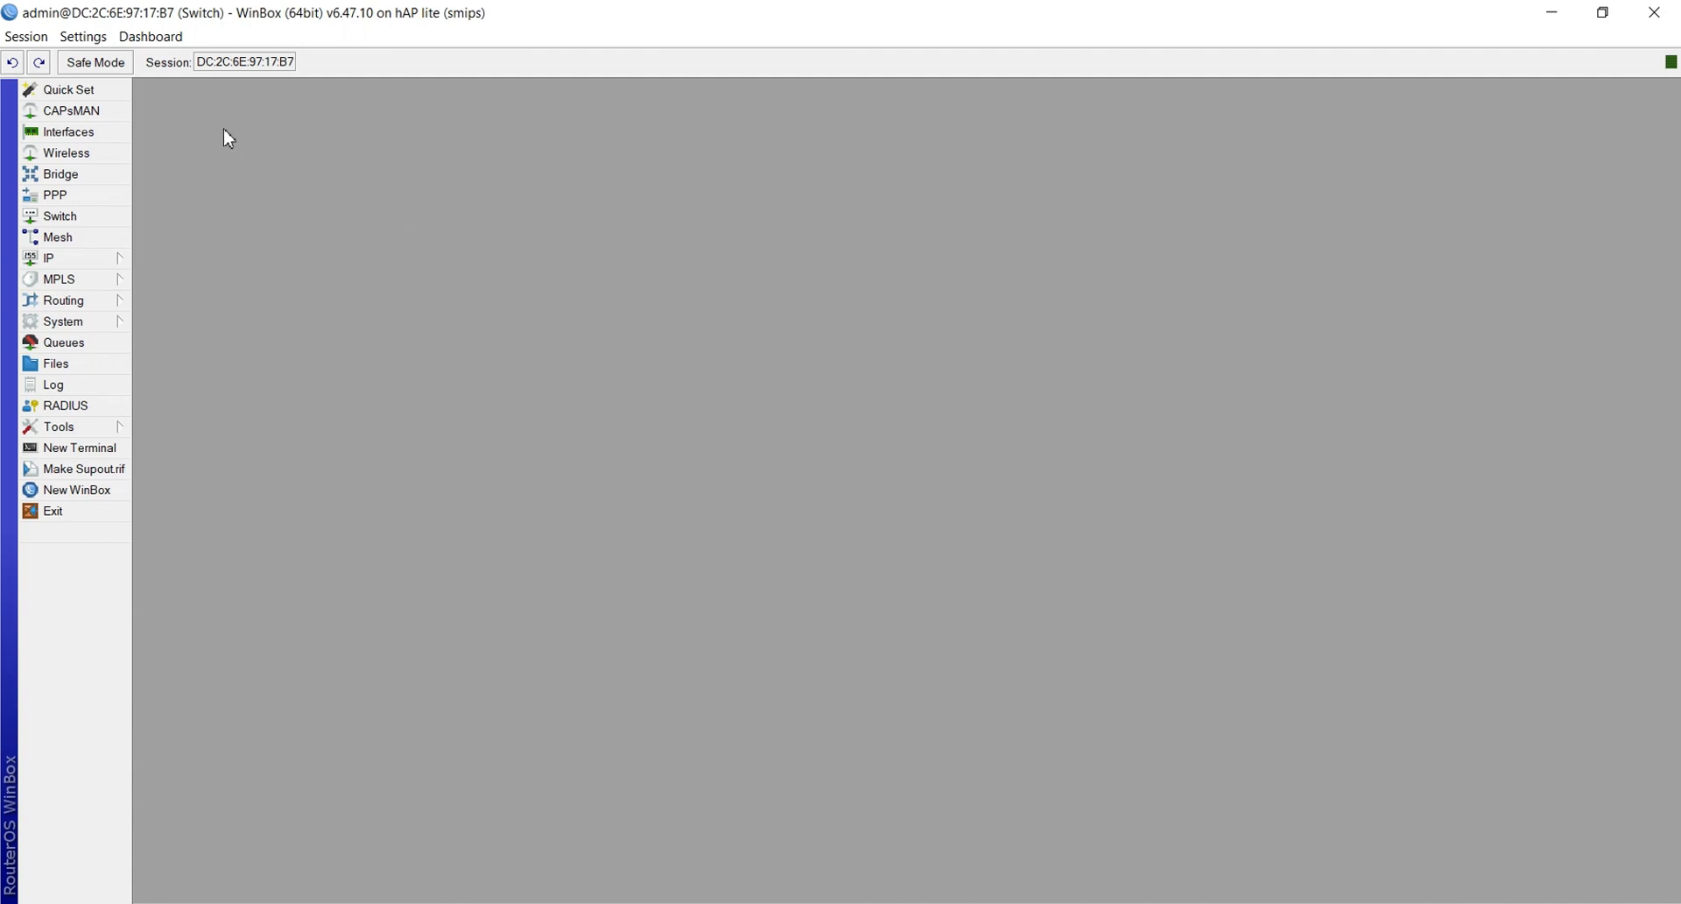
Add a bridge named bridge1 plus a name suffix, then show the Bridge Ports list
{"action": "left_click", "coordinate": [85, 182]}
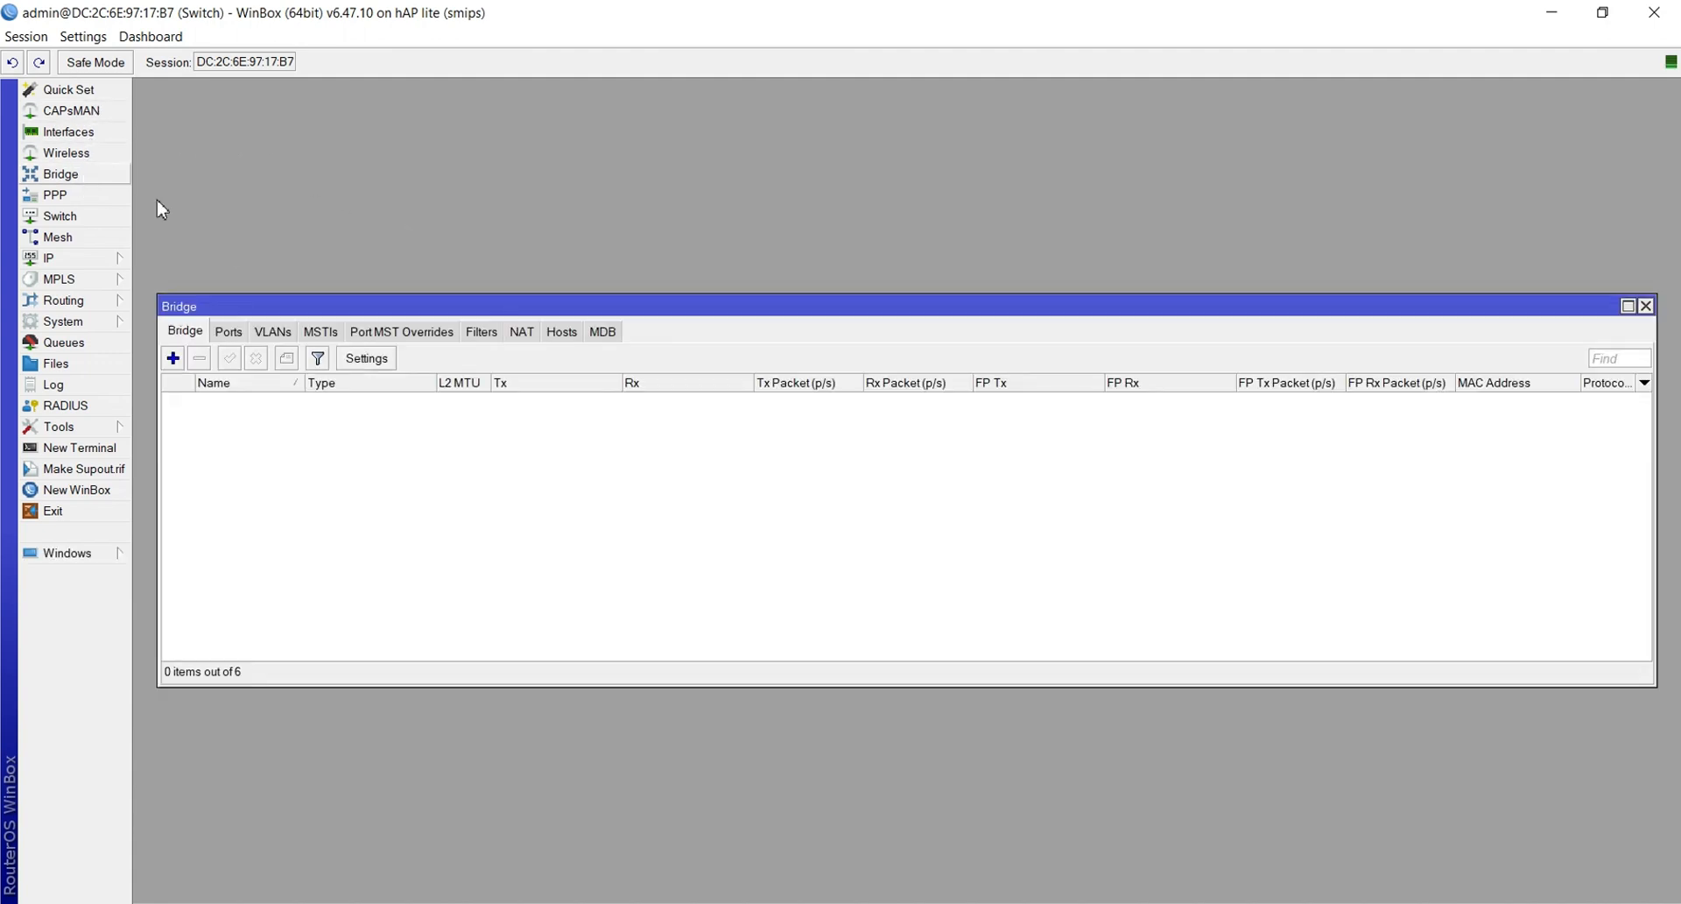
{"action": "left_click", "coordinate": [173, 358]}
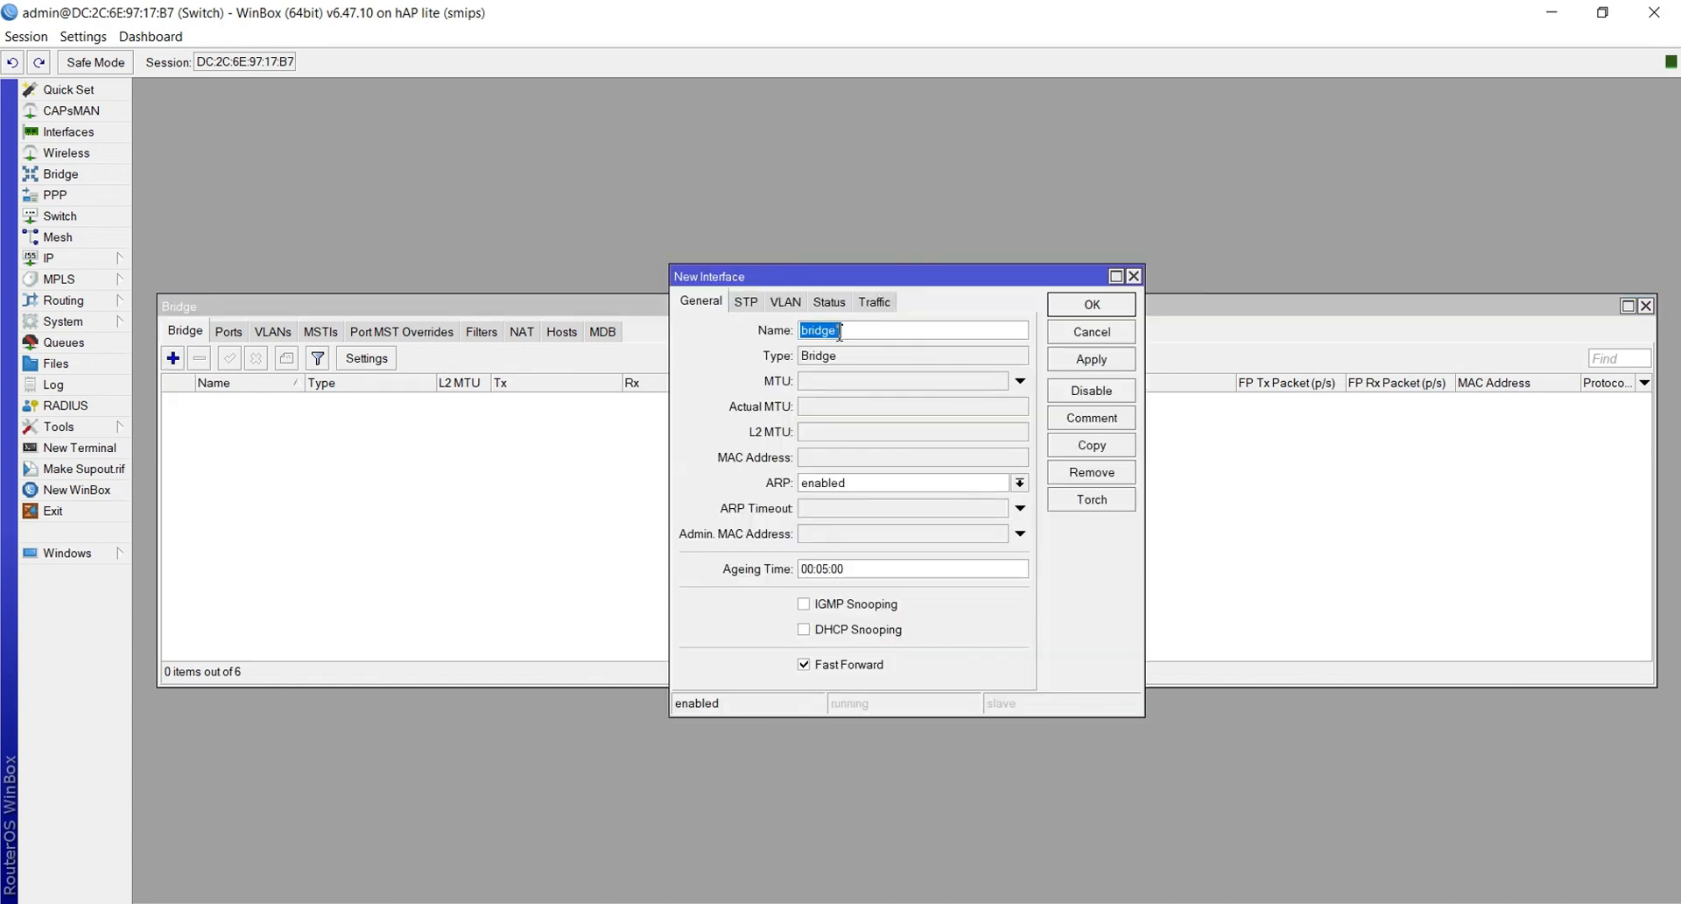
{"action": "left_click", "coordinate": [893, 333]}
{"action": "type", "text": "-khusnul"}
{"action": "left_click", "coordinate": [1096, 362]}
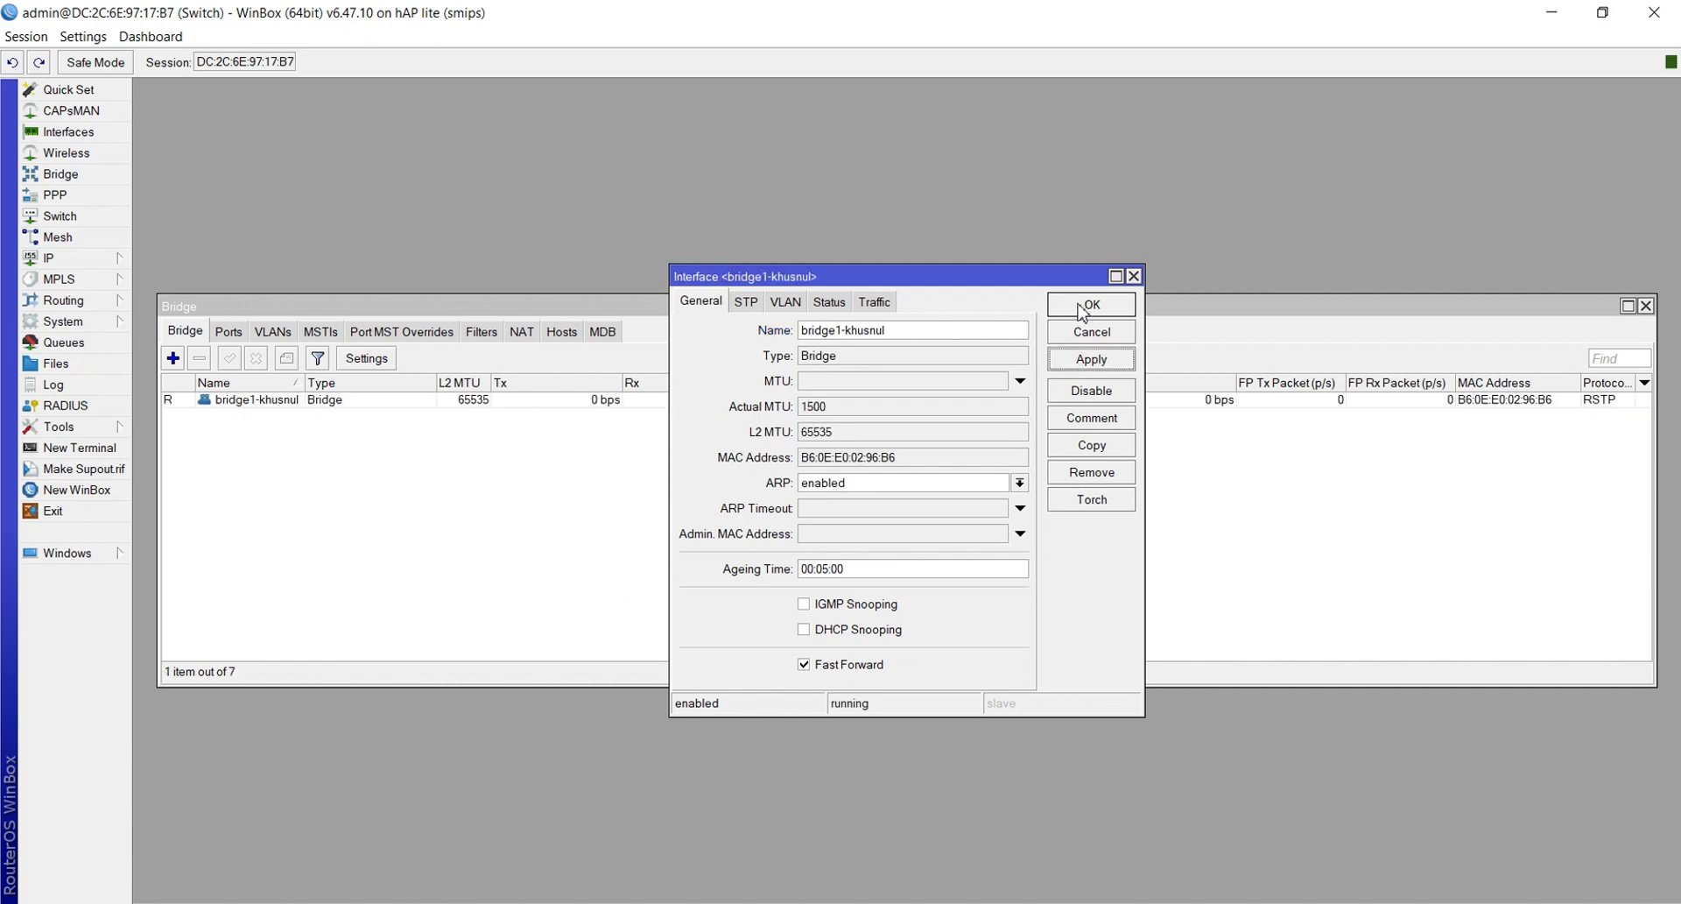
{"action": "left_click", "coordinate": [1085, 307]}
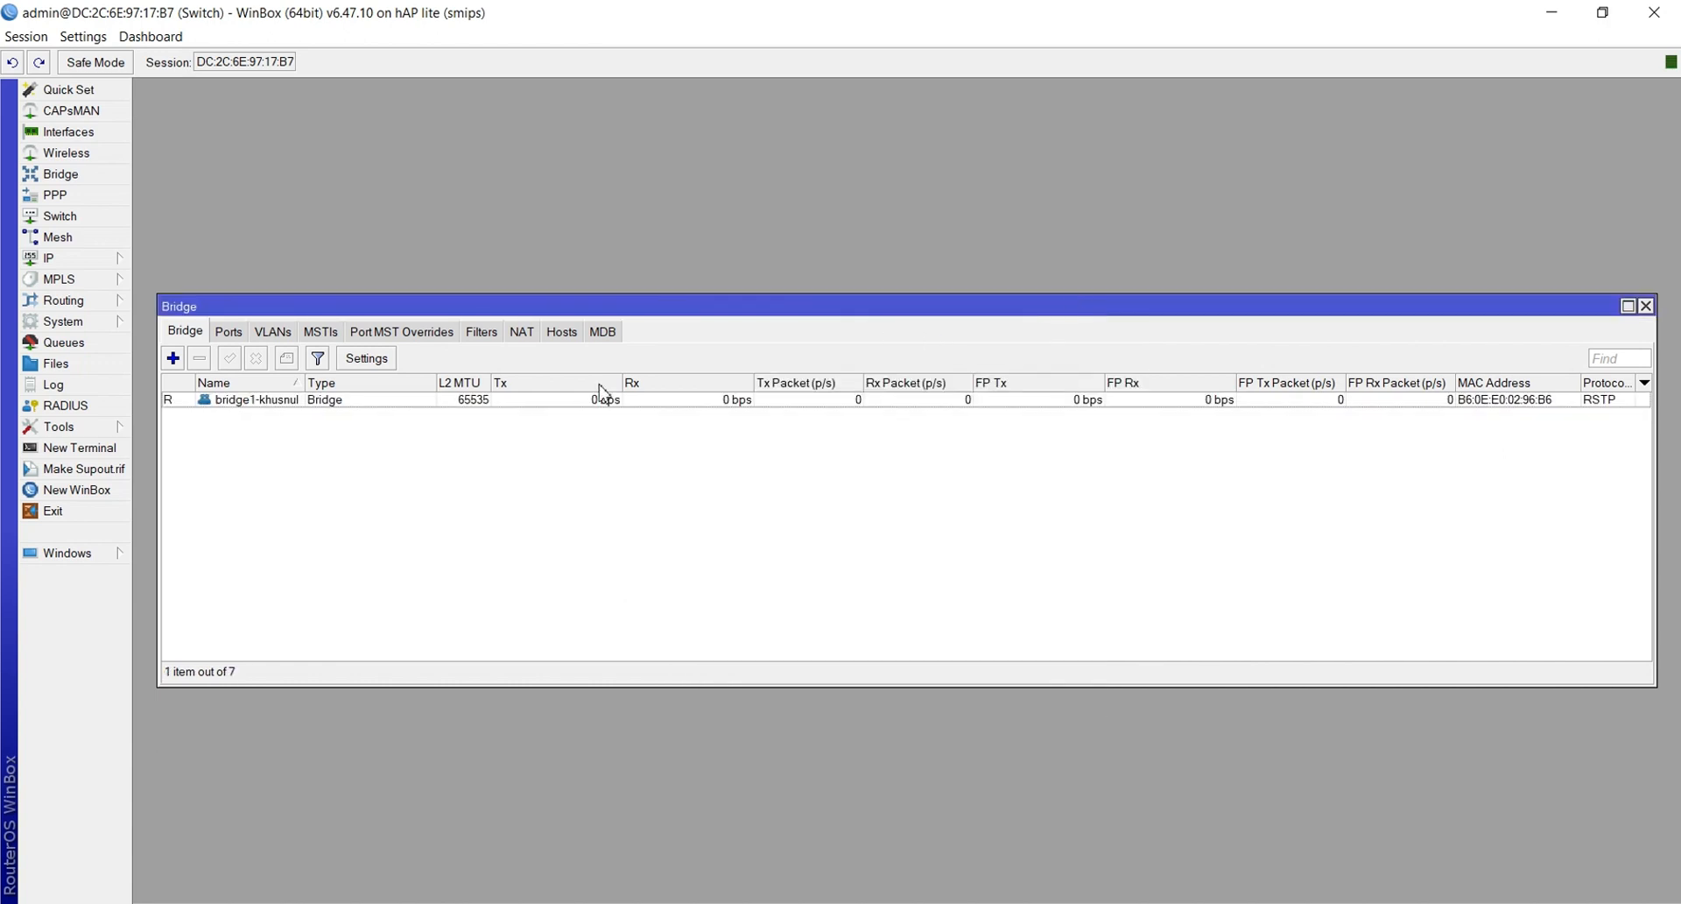
{"action": "left_click", "coordinate": [231, 333]}
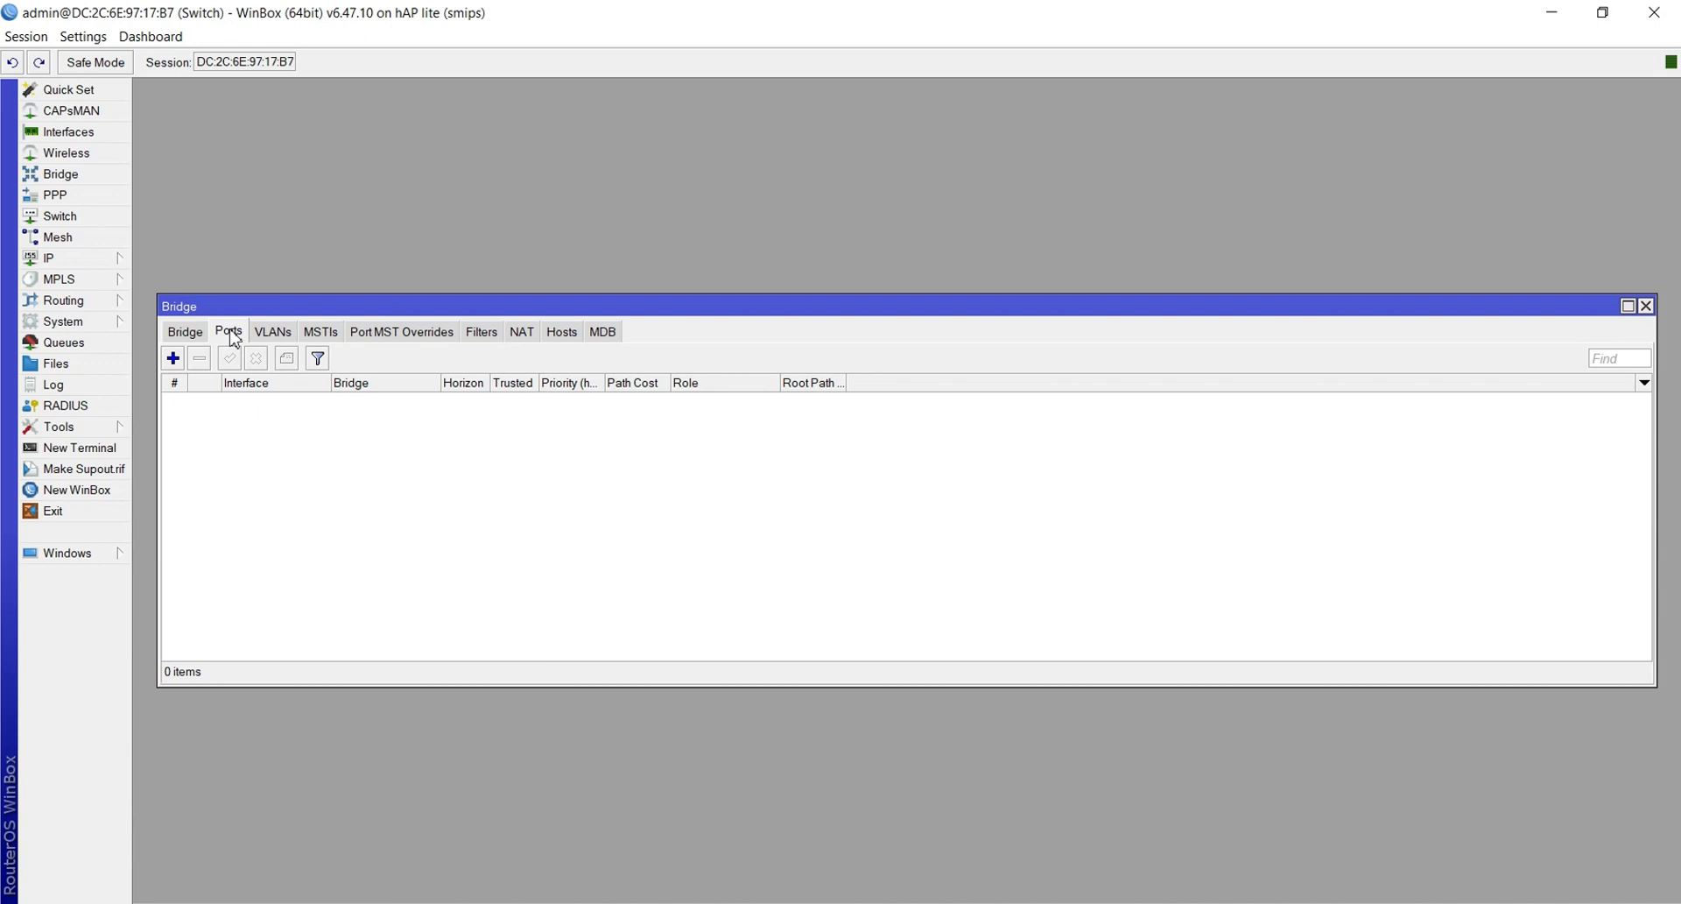
Add two bridge ports, ether1 and then ether2, applying each to the new bridge
{"action": "left_click", "coordinate": [172, 359]}
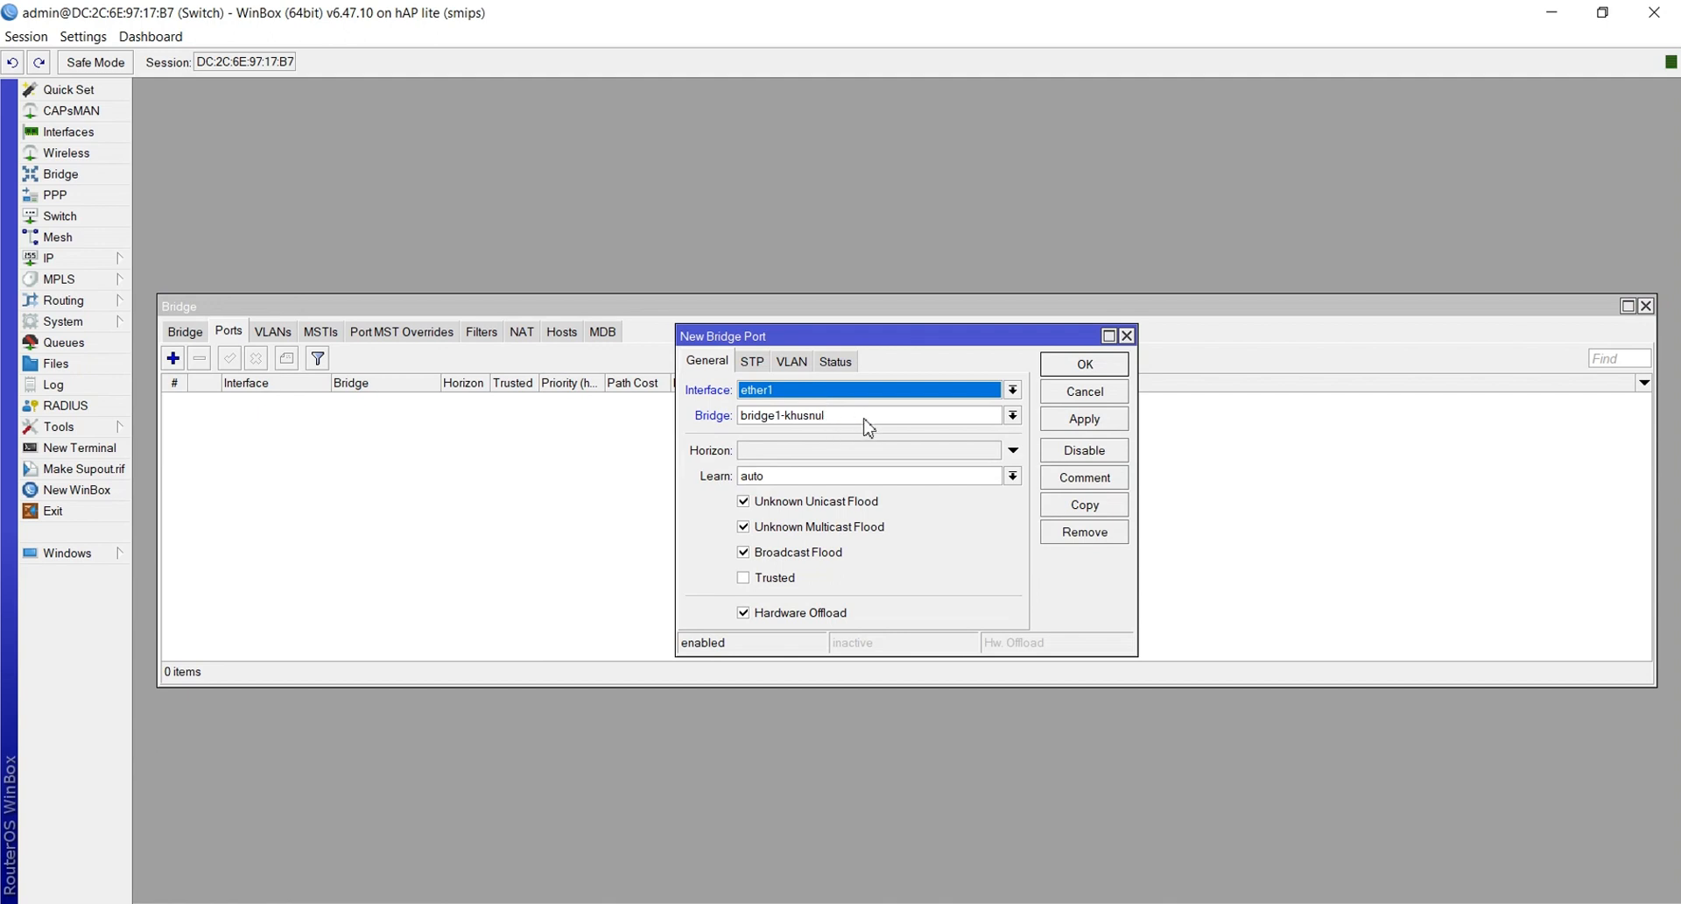
{"action": "left_click", "coordinate": [1089, 427]}
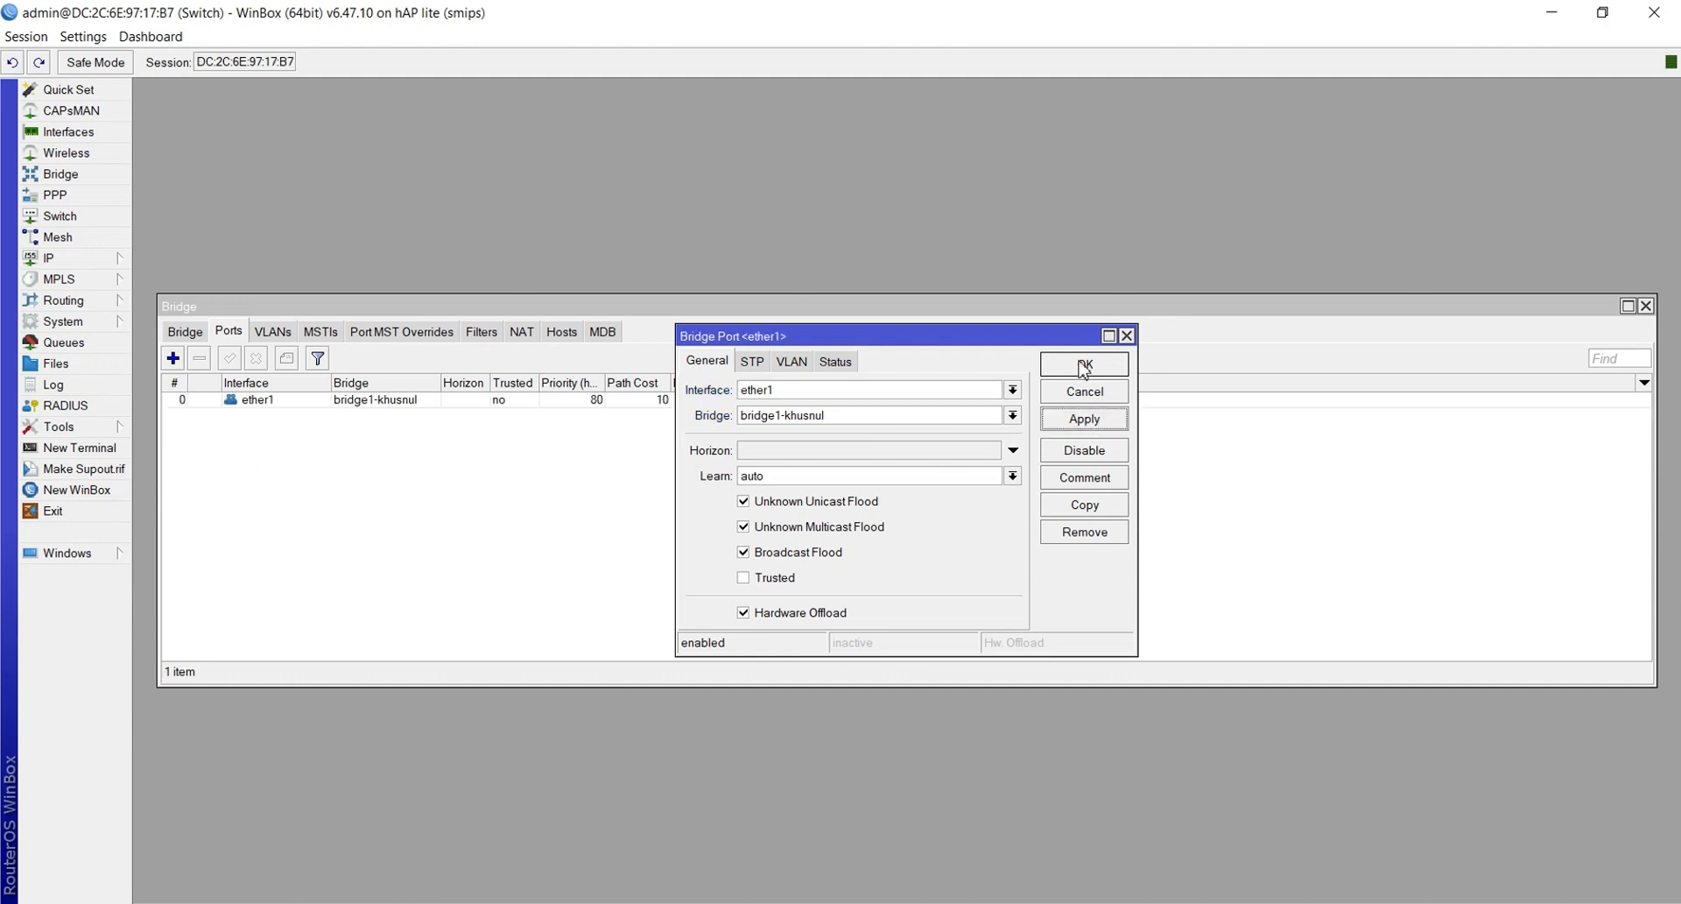
{"action": "left_click", "coordinate": [1084, 368]}
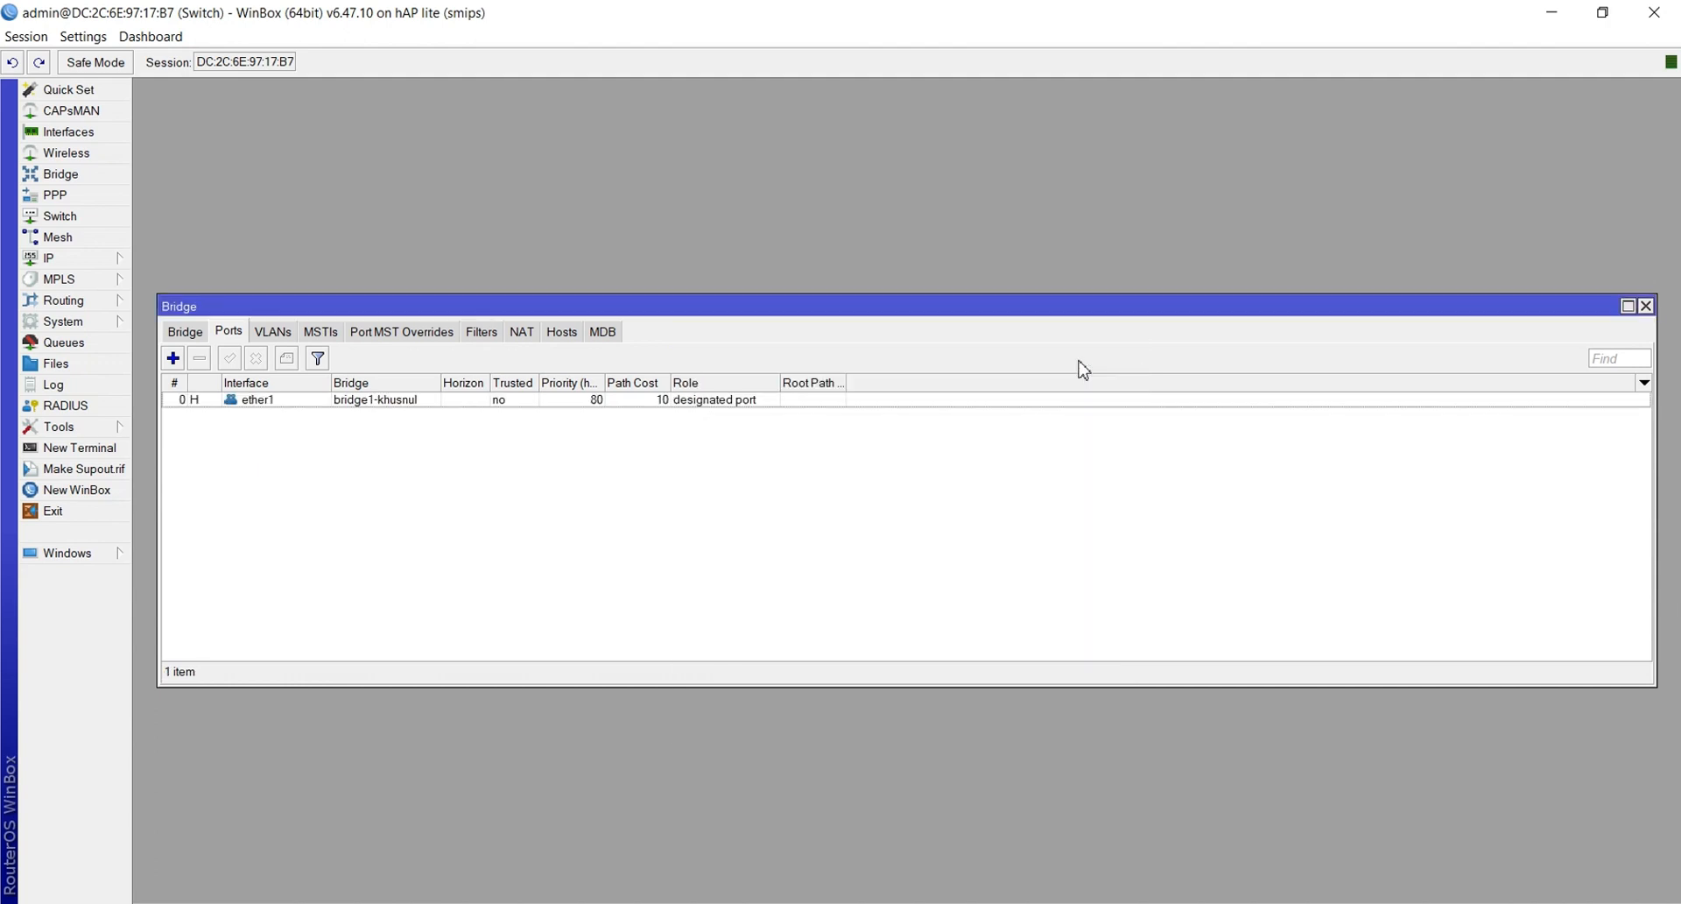
{"action": "left_click", "coordinate": [174, 359]}
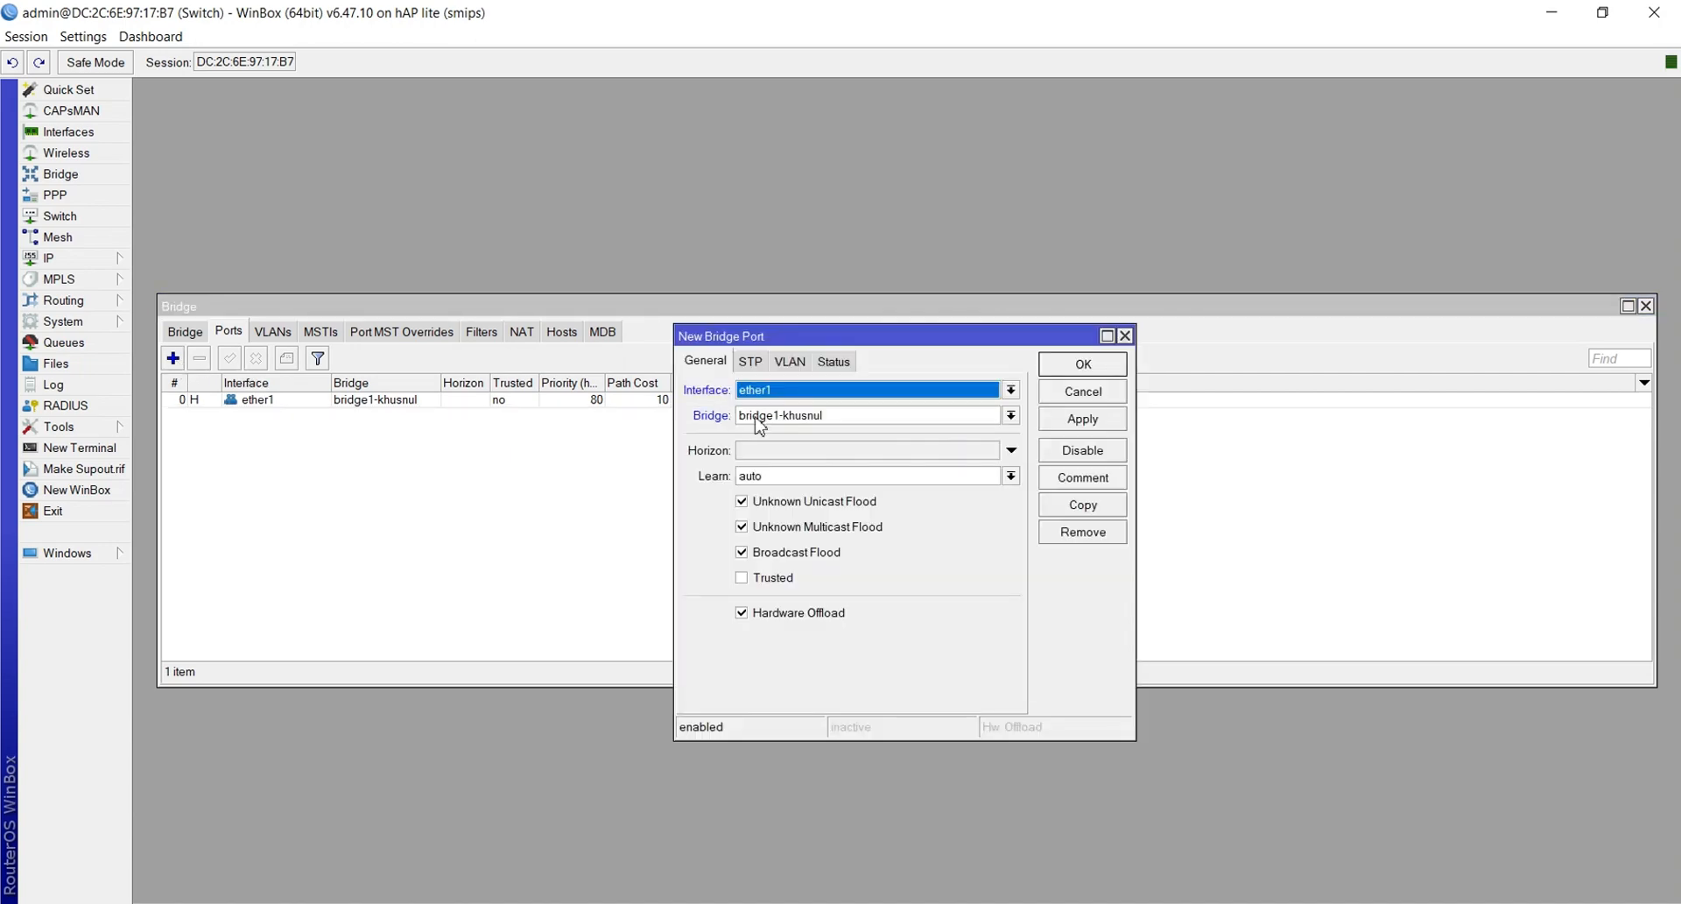
{"action": "left_click", "coordinate": [796, 395]}
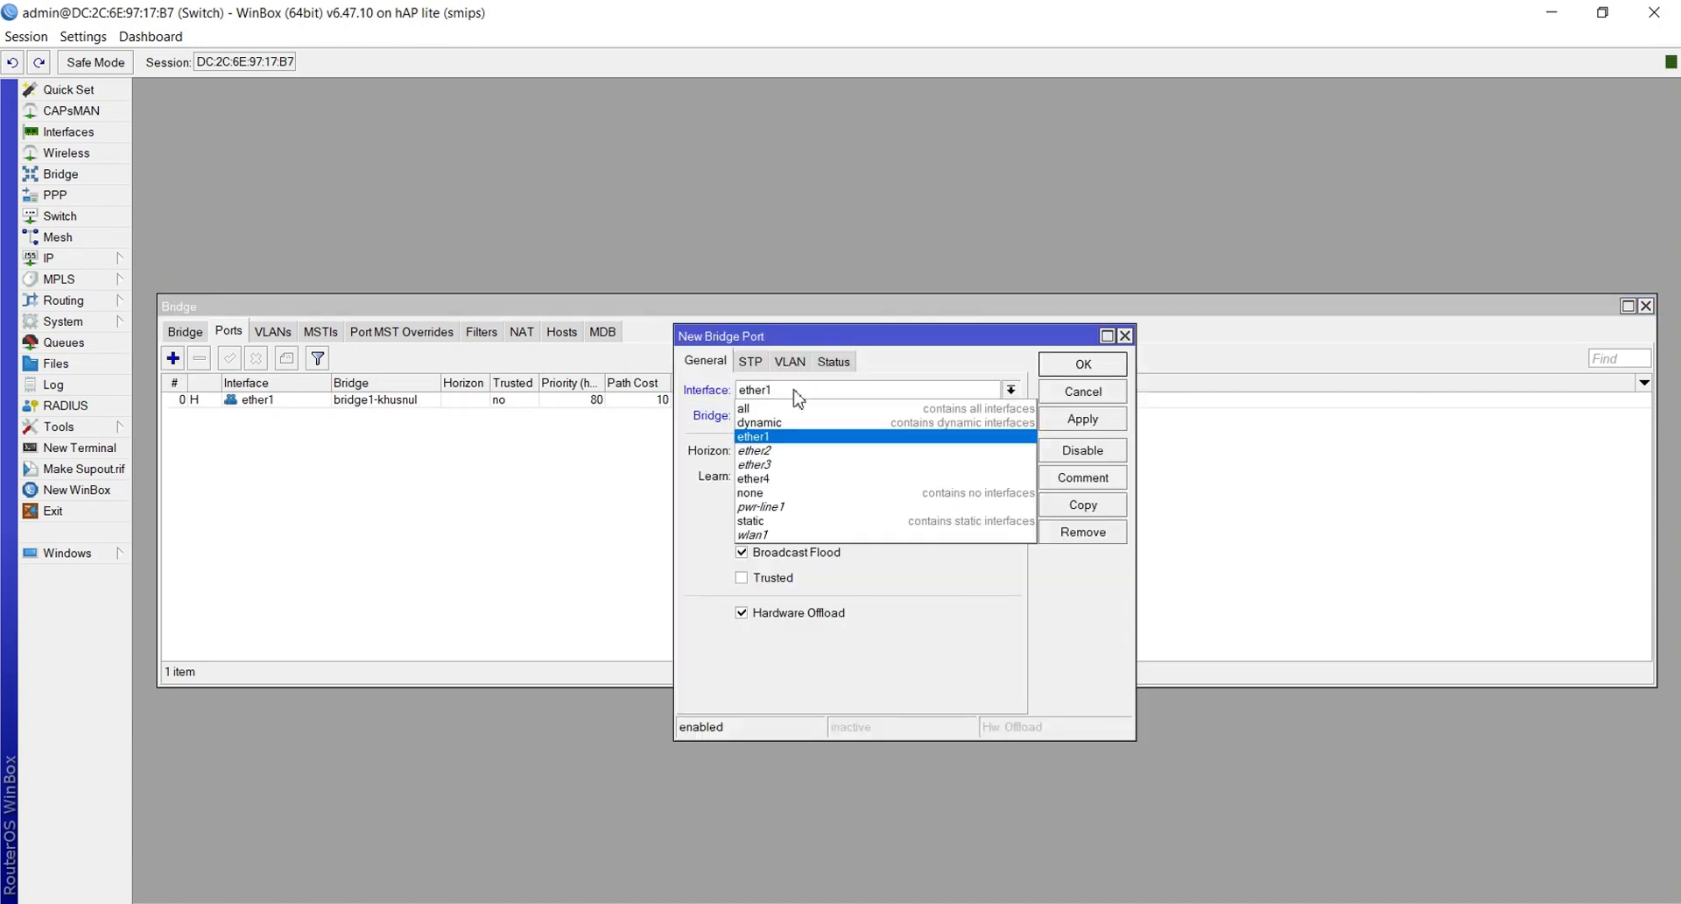
{"action": "left_click", "coordinate": [790, 450]}
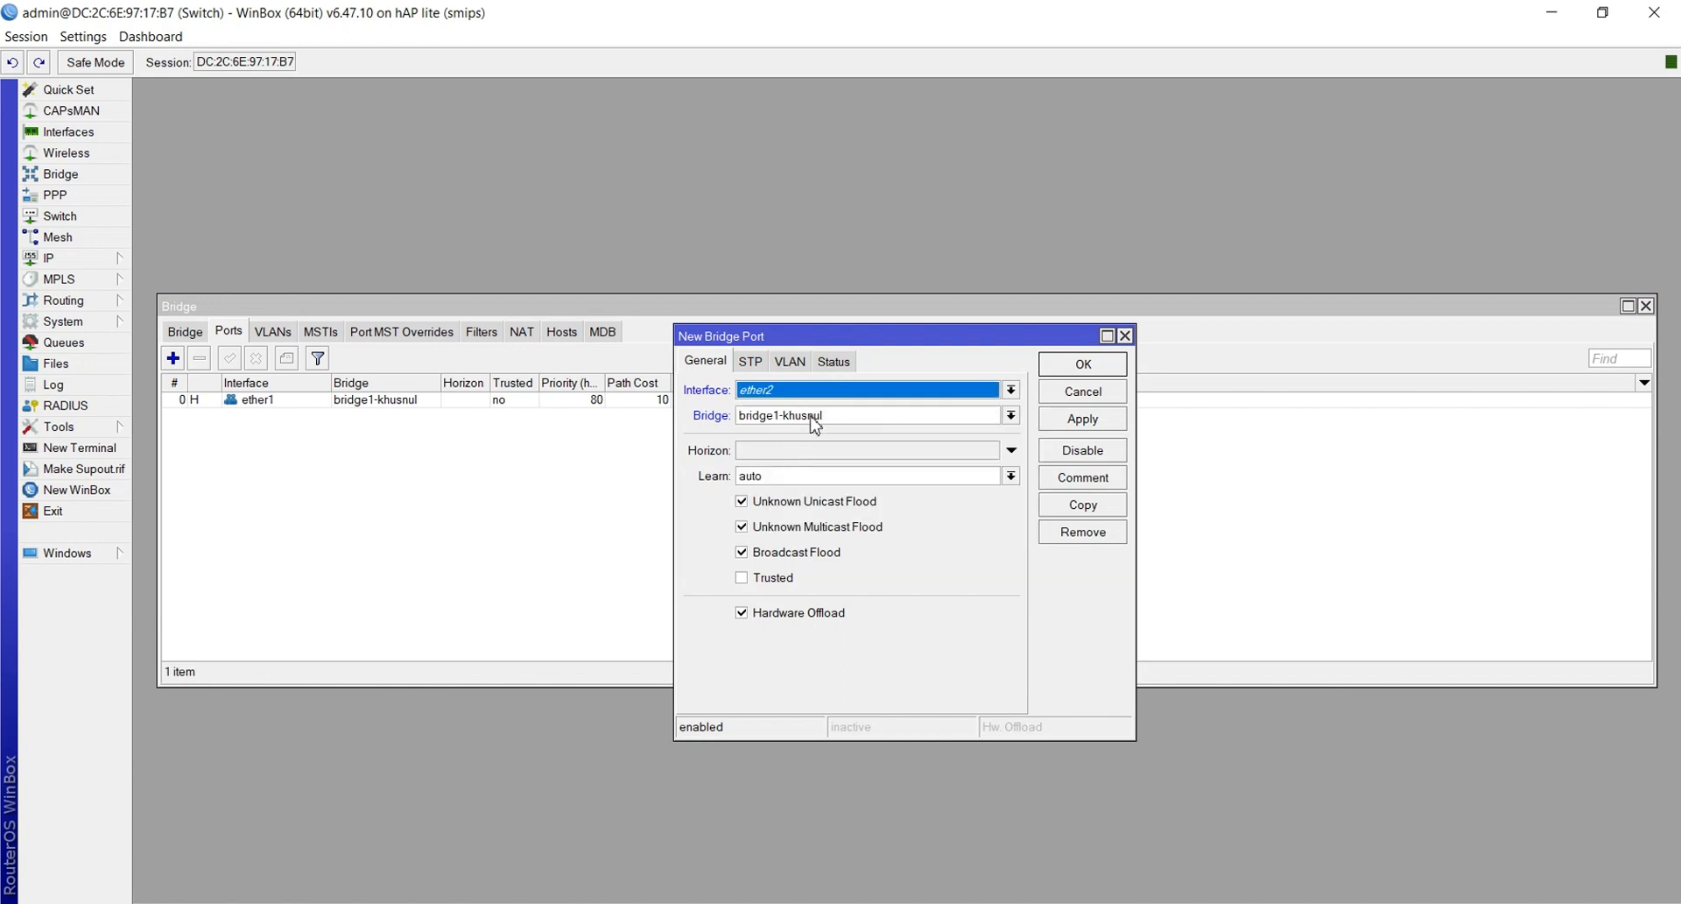
{"action": "left_click", "coordinate": [1064, 425]}
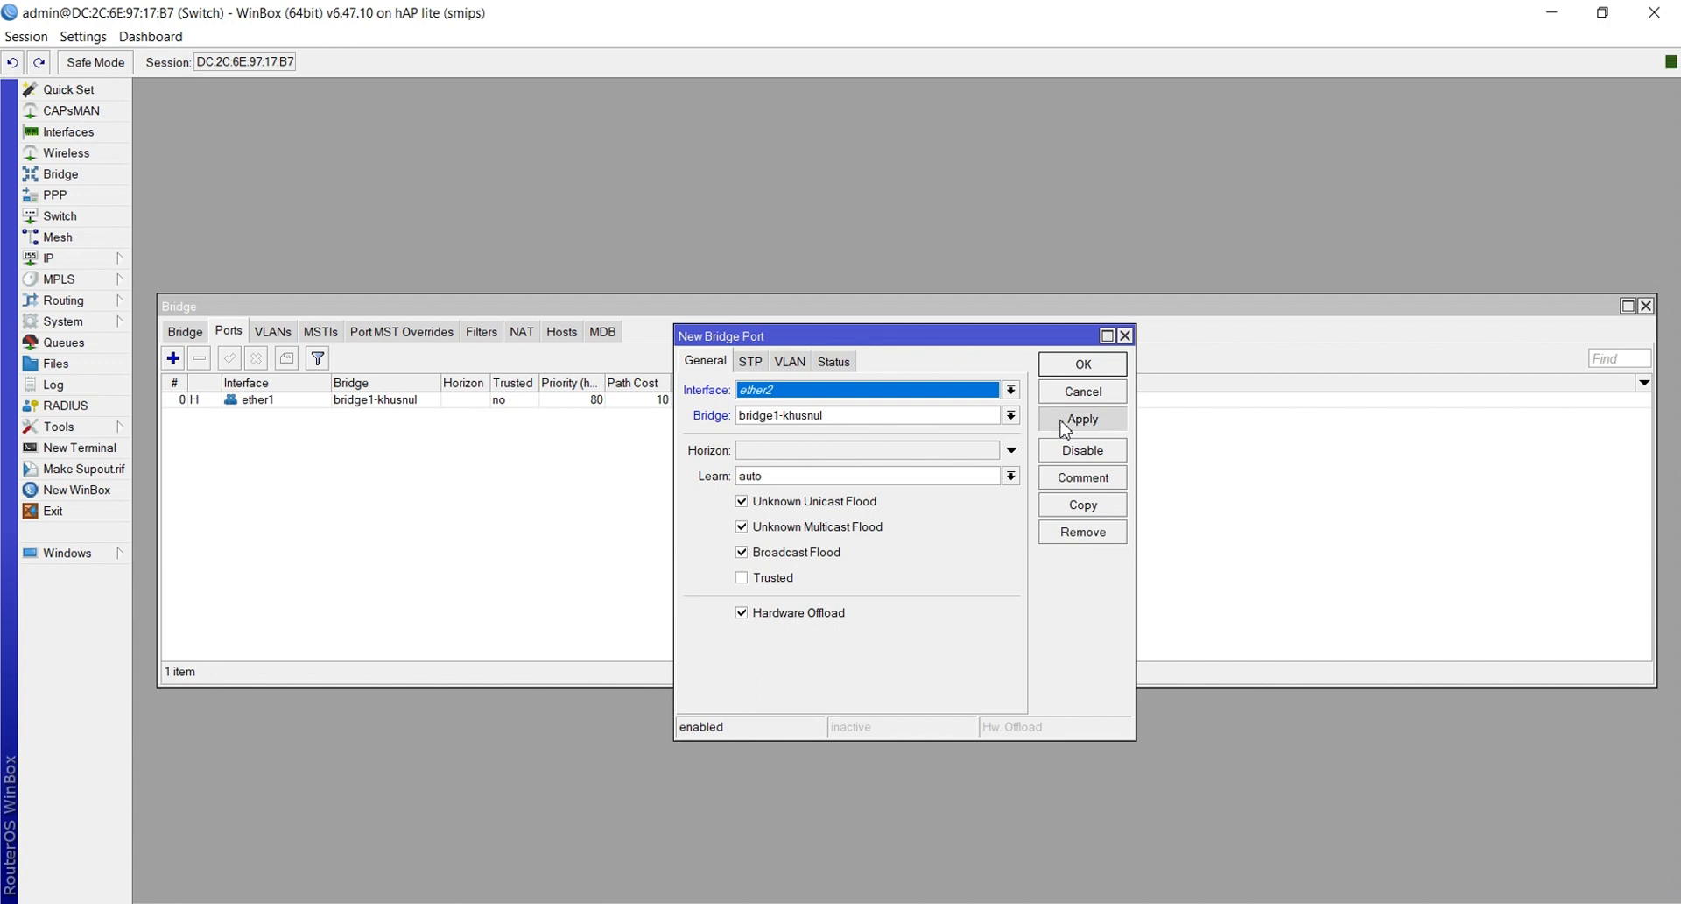
{"action": "left_click", "coordinate": [1065, 366]}
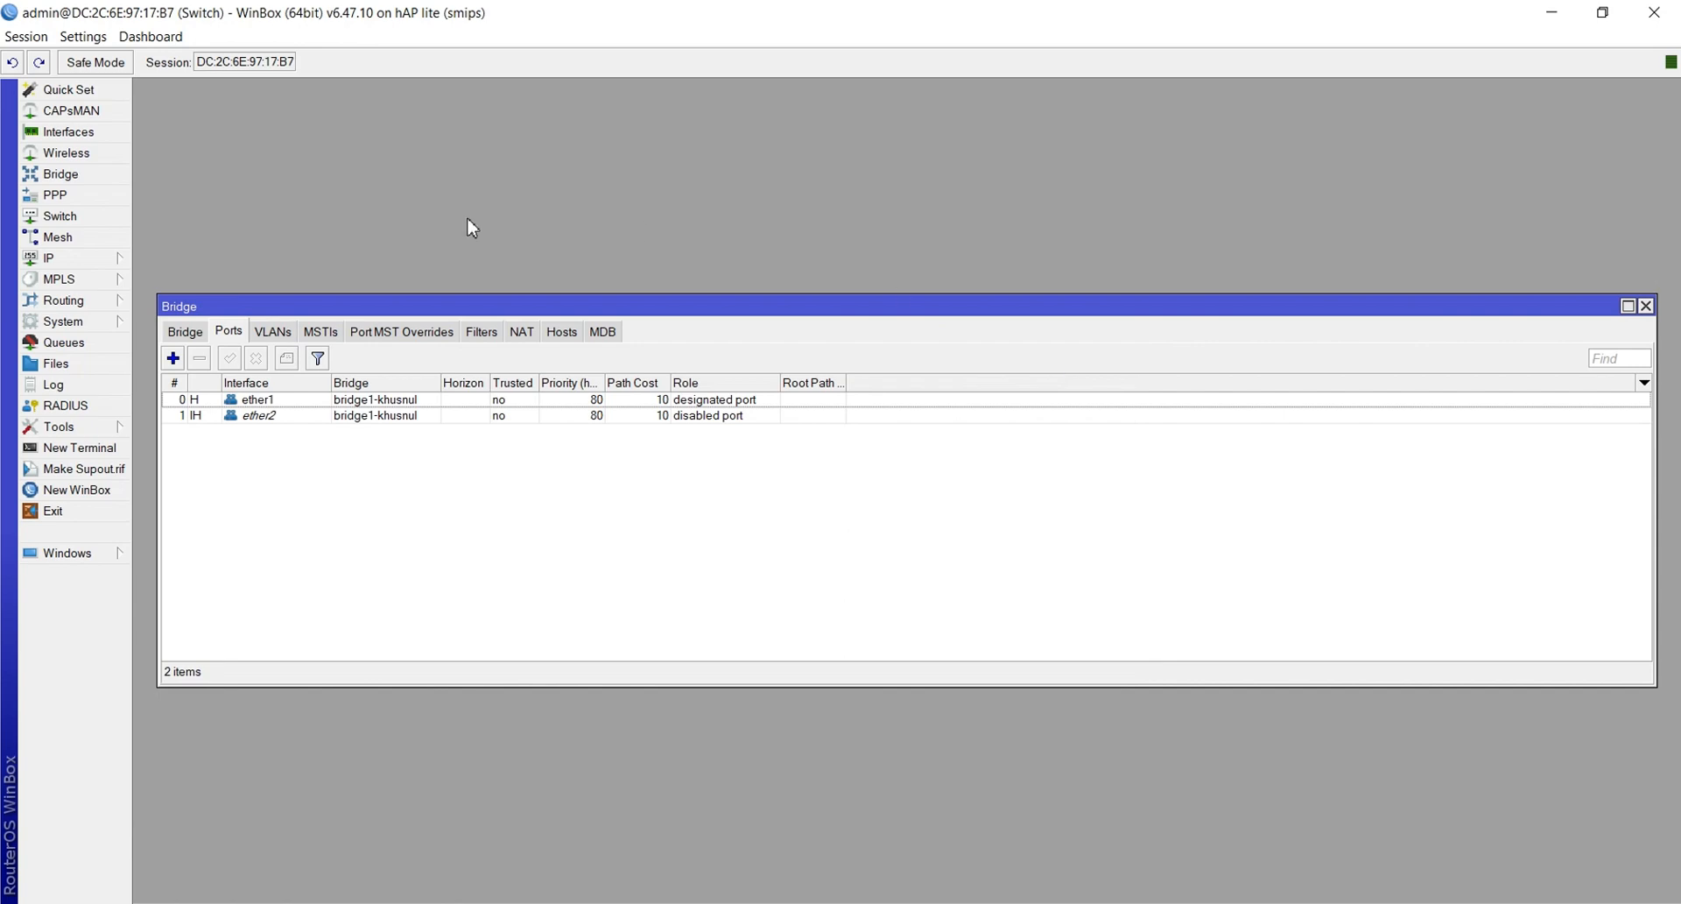
Add ether3 and ether4 to the bridge as ports, which drops the router connection
{"action": "left_click", "coordinate": [172, 358]}
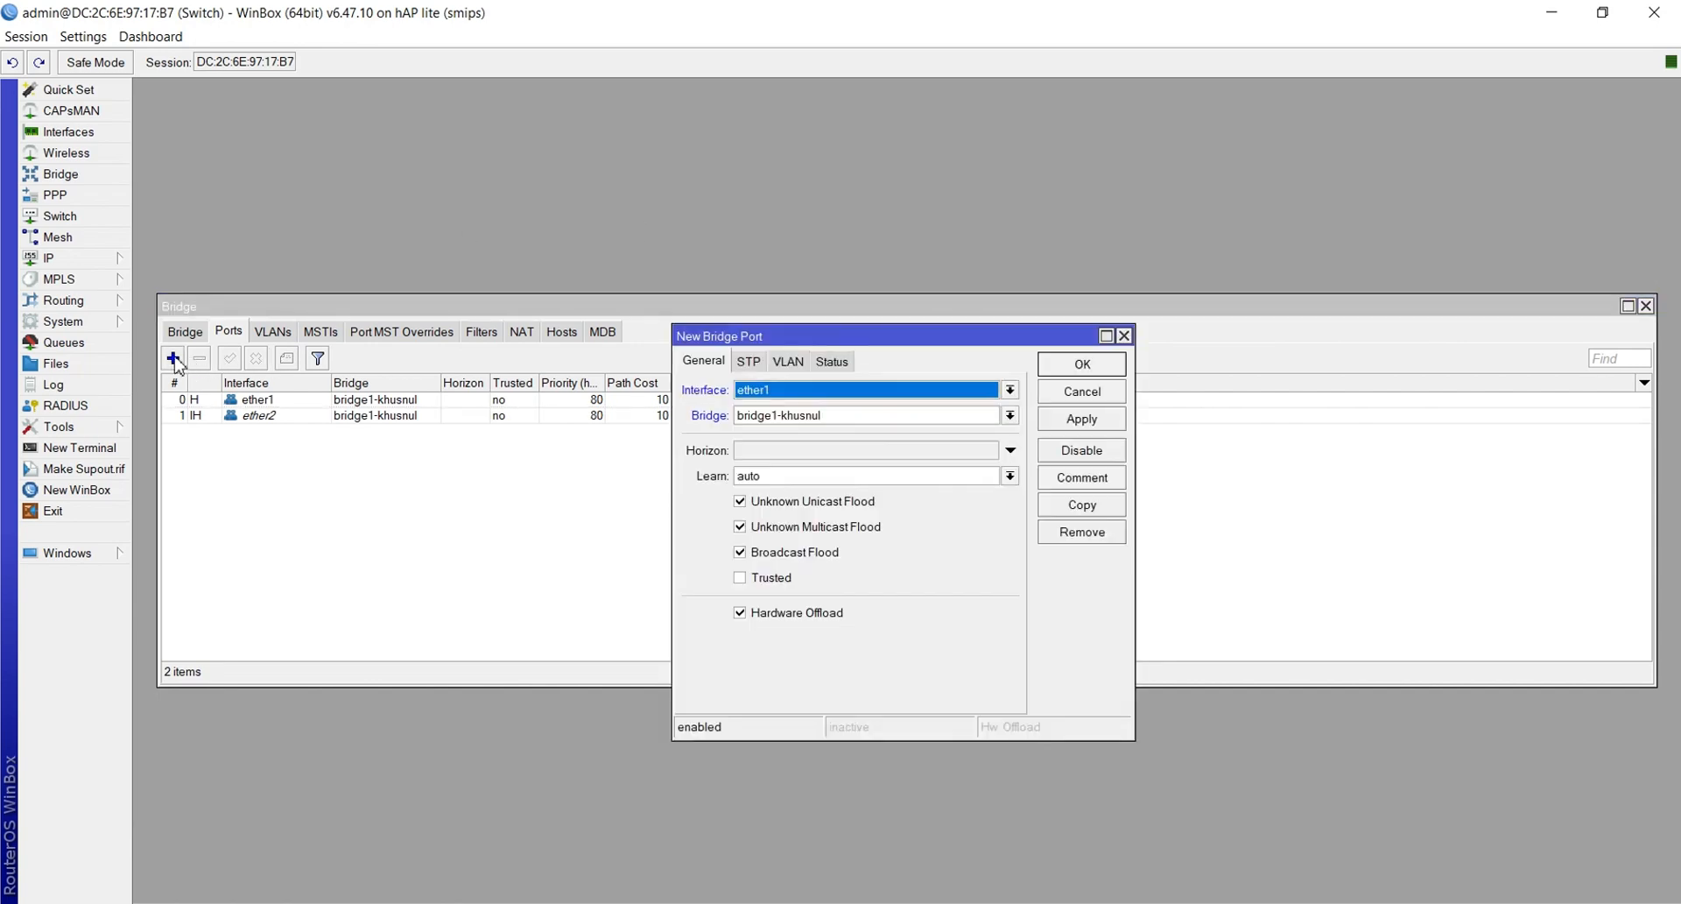
{"action": "left_click", "coordinate": [831, 395]}
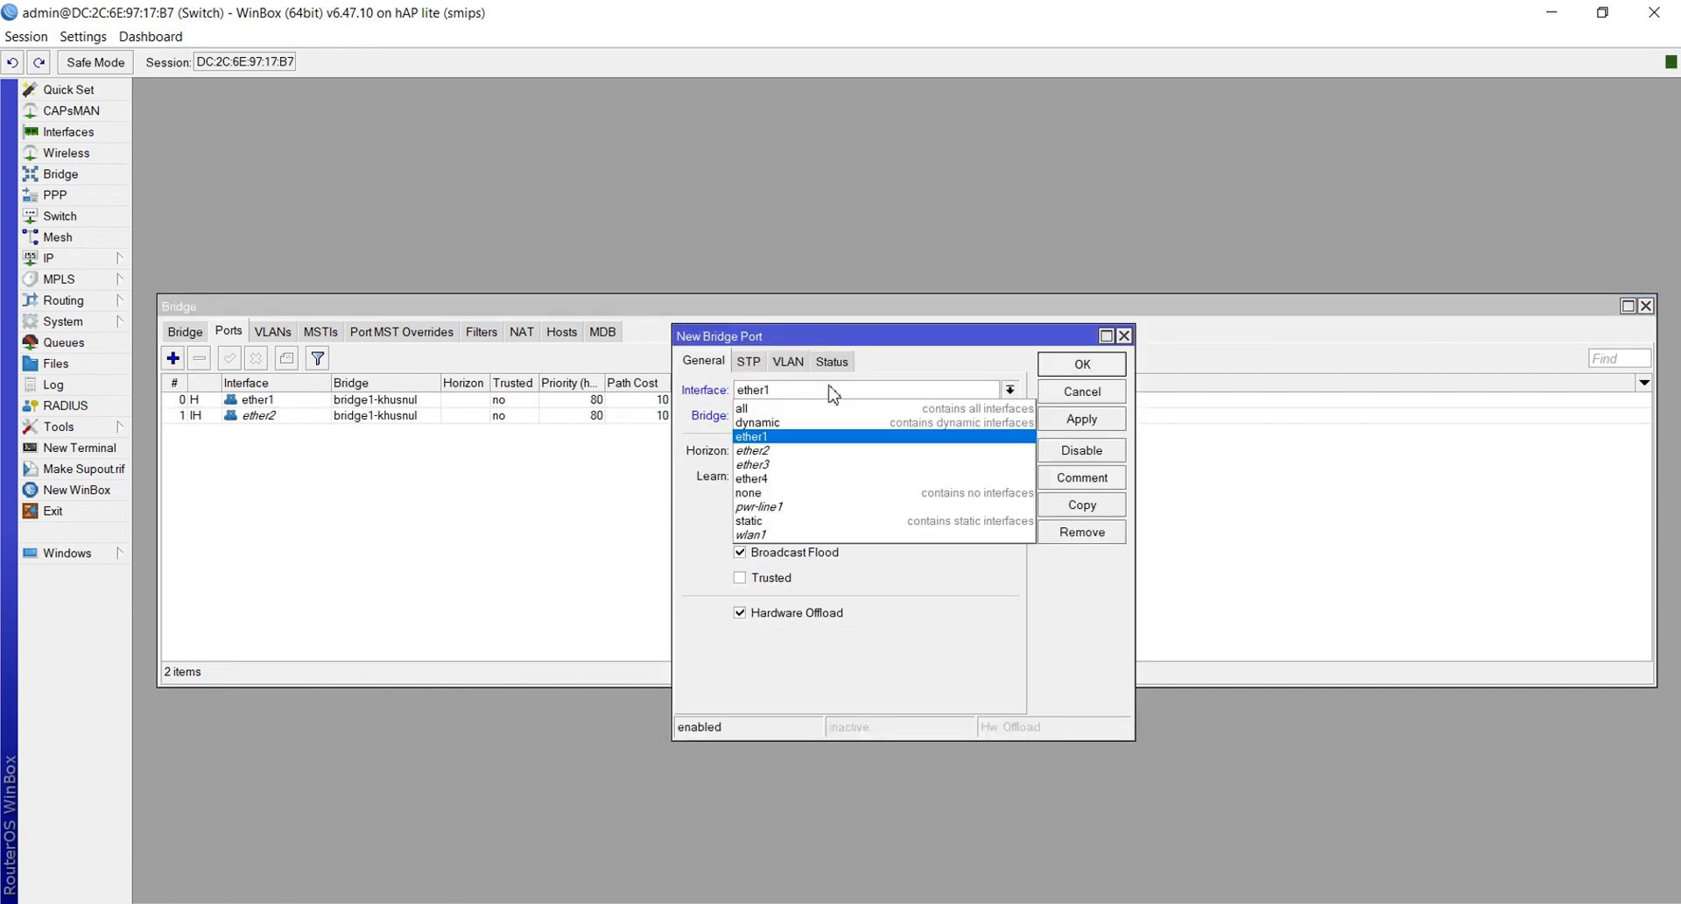
{"action": "left_click", "coordinate": [821, 471]}
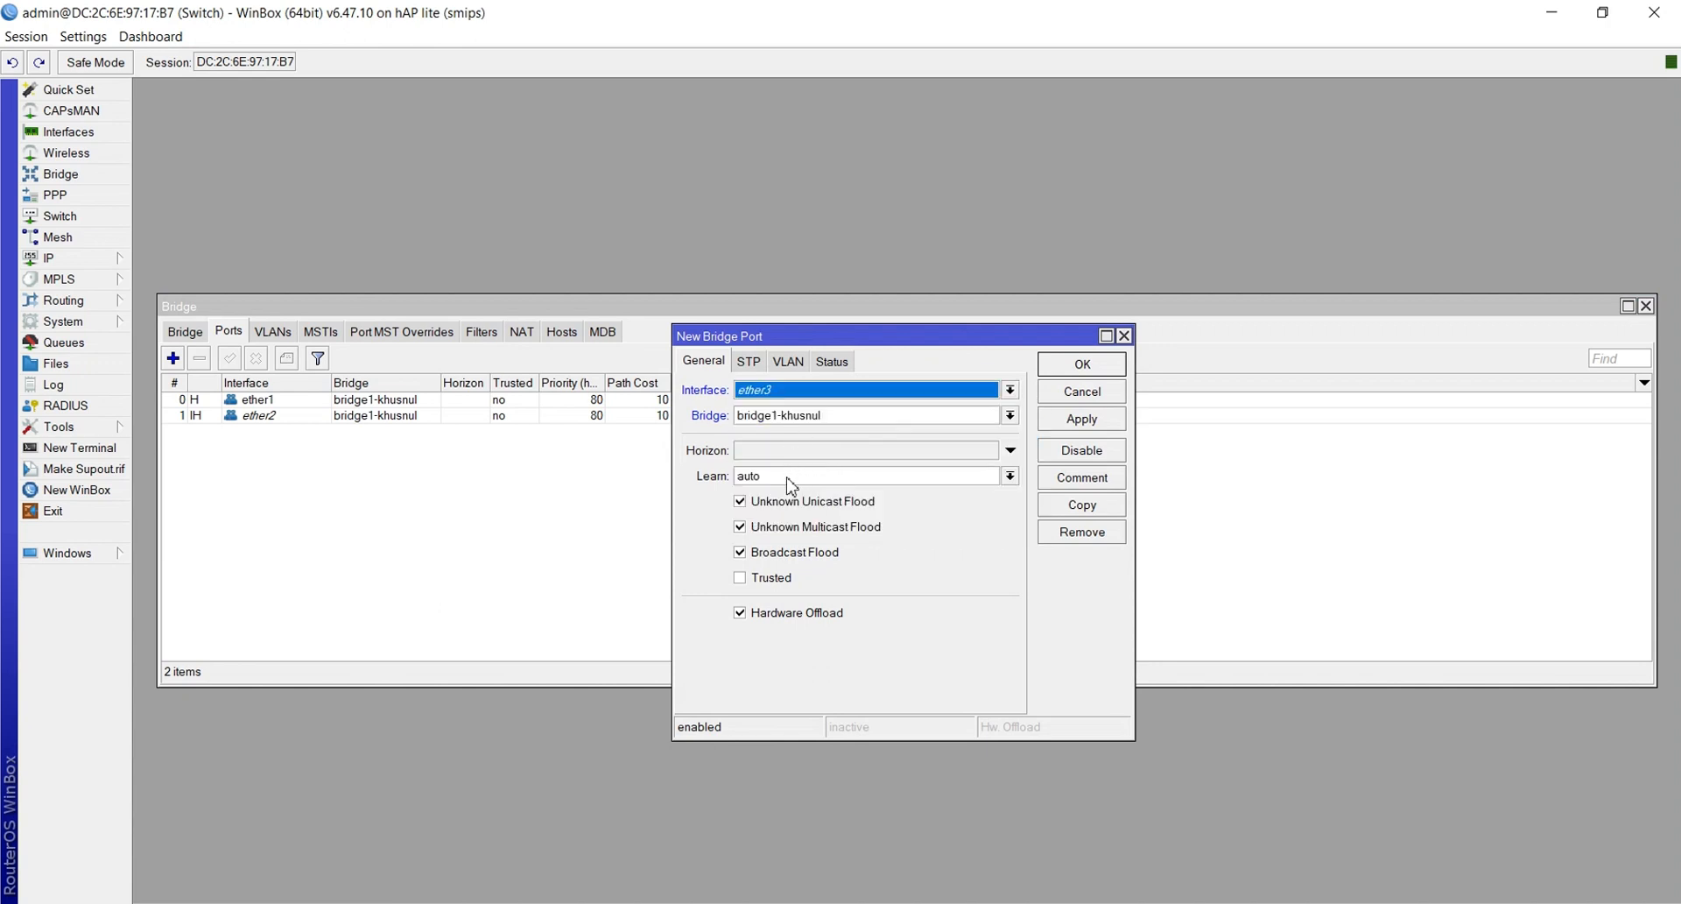
{"action": "left_click", "coordinate": [1075, 422]}
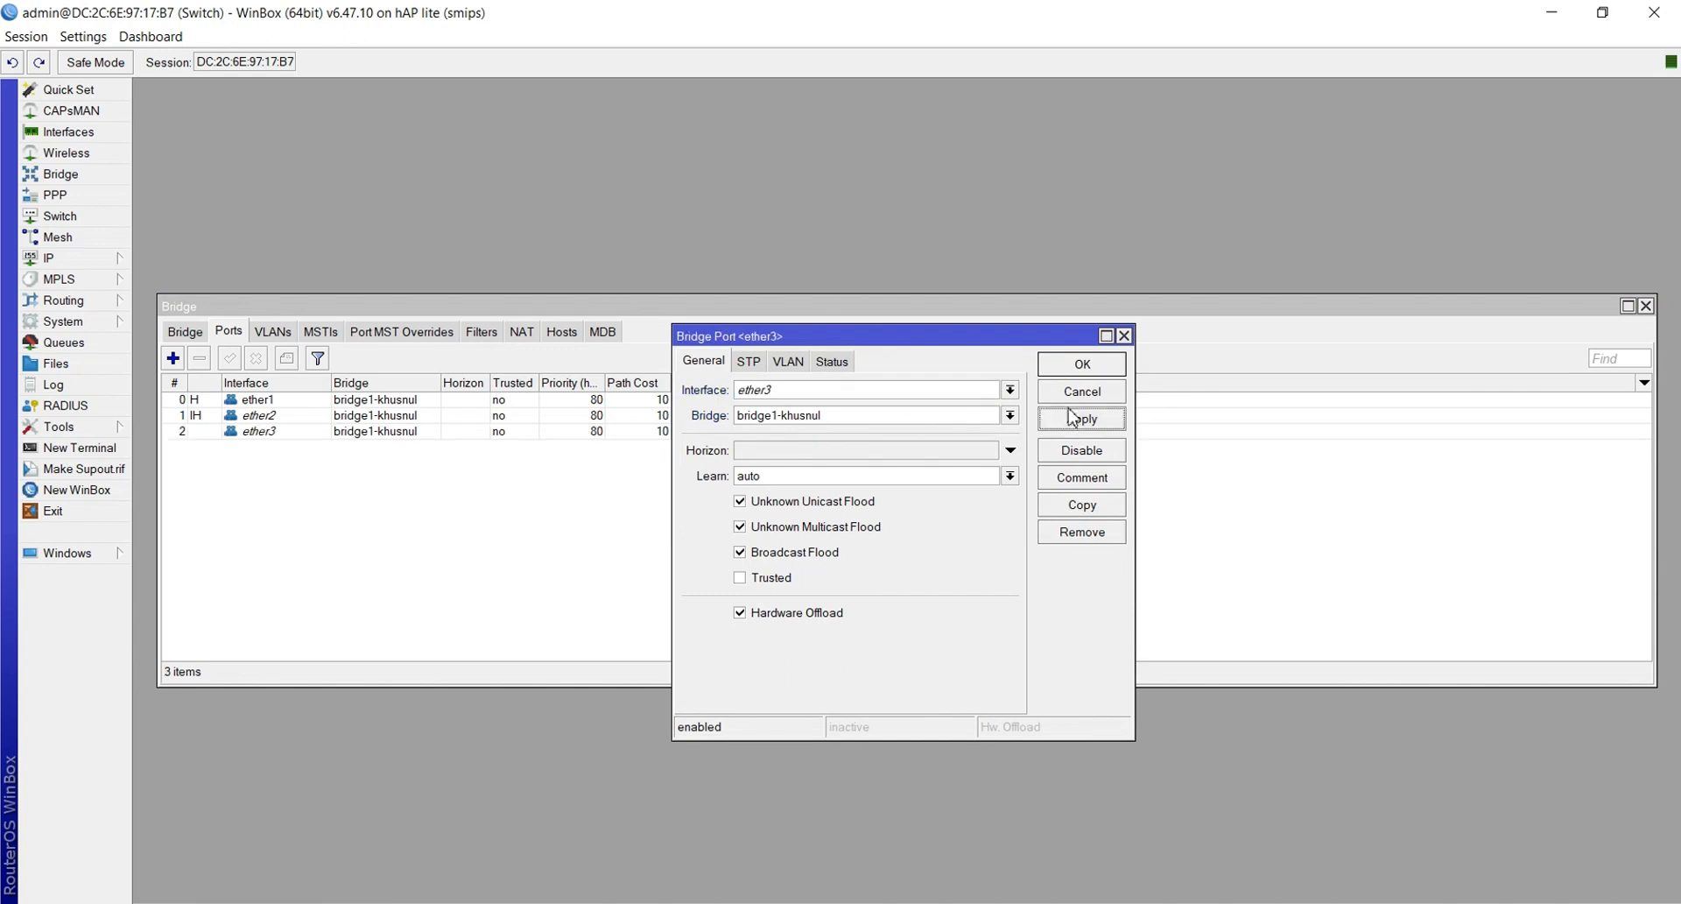
{"action": "left_click", "coordinate": [1066, 367]}
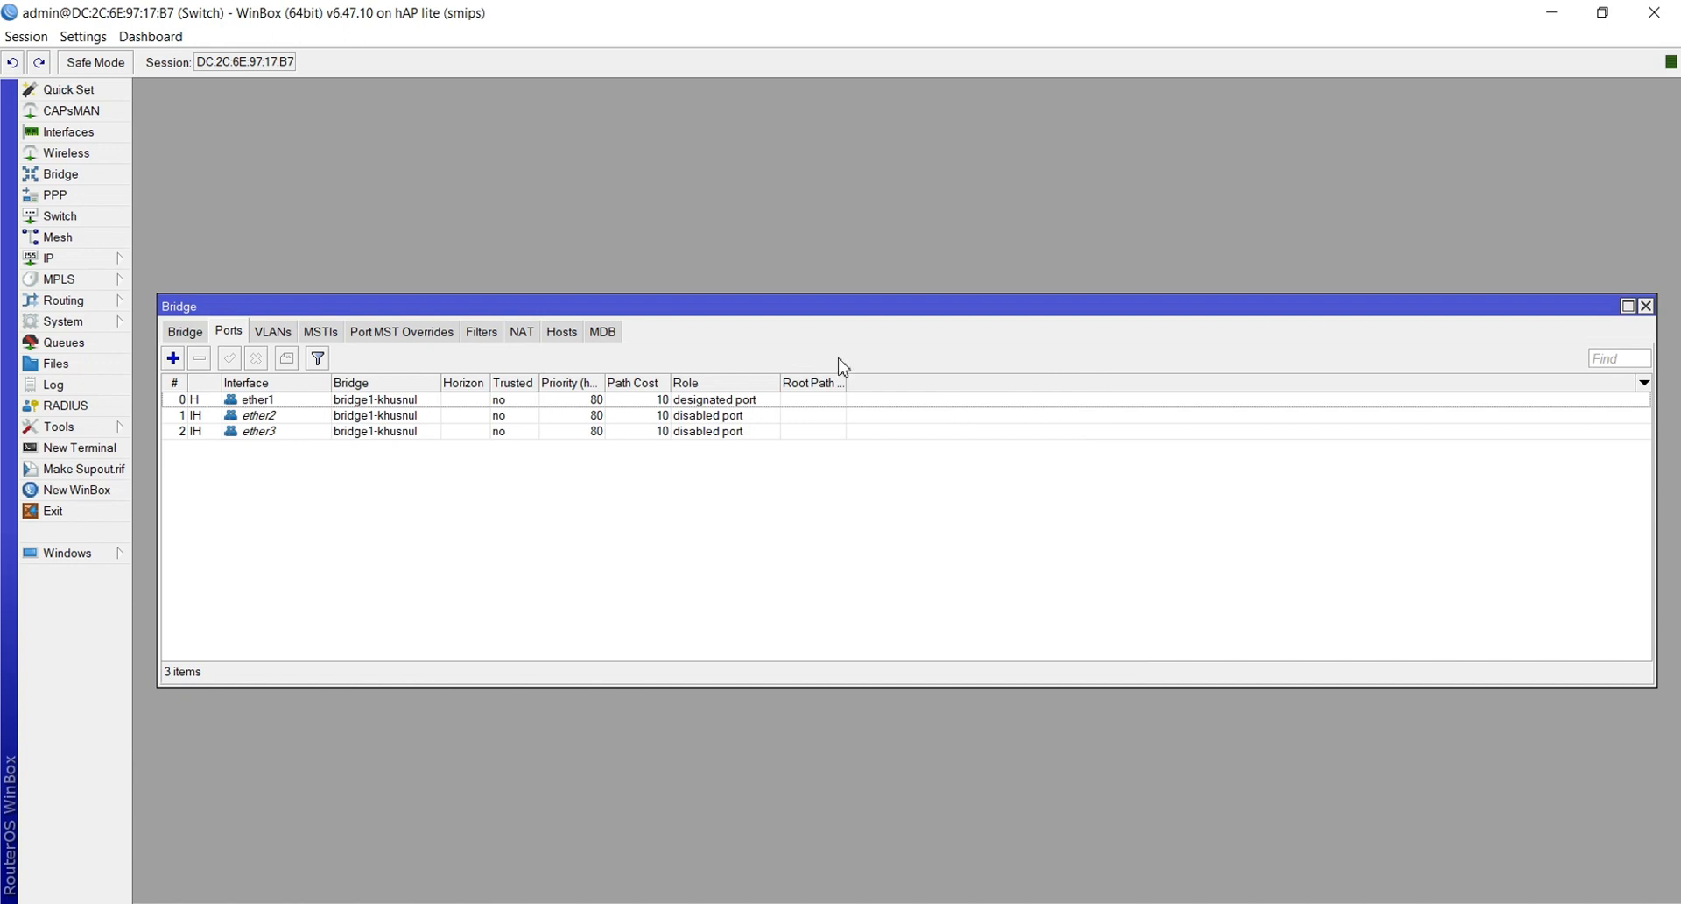
{"action": "left_click", "coordinate": [173, 359]}
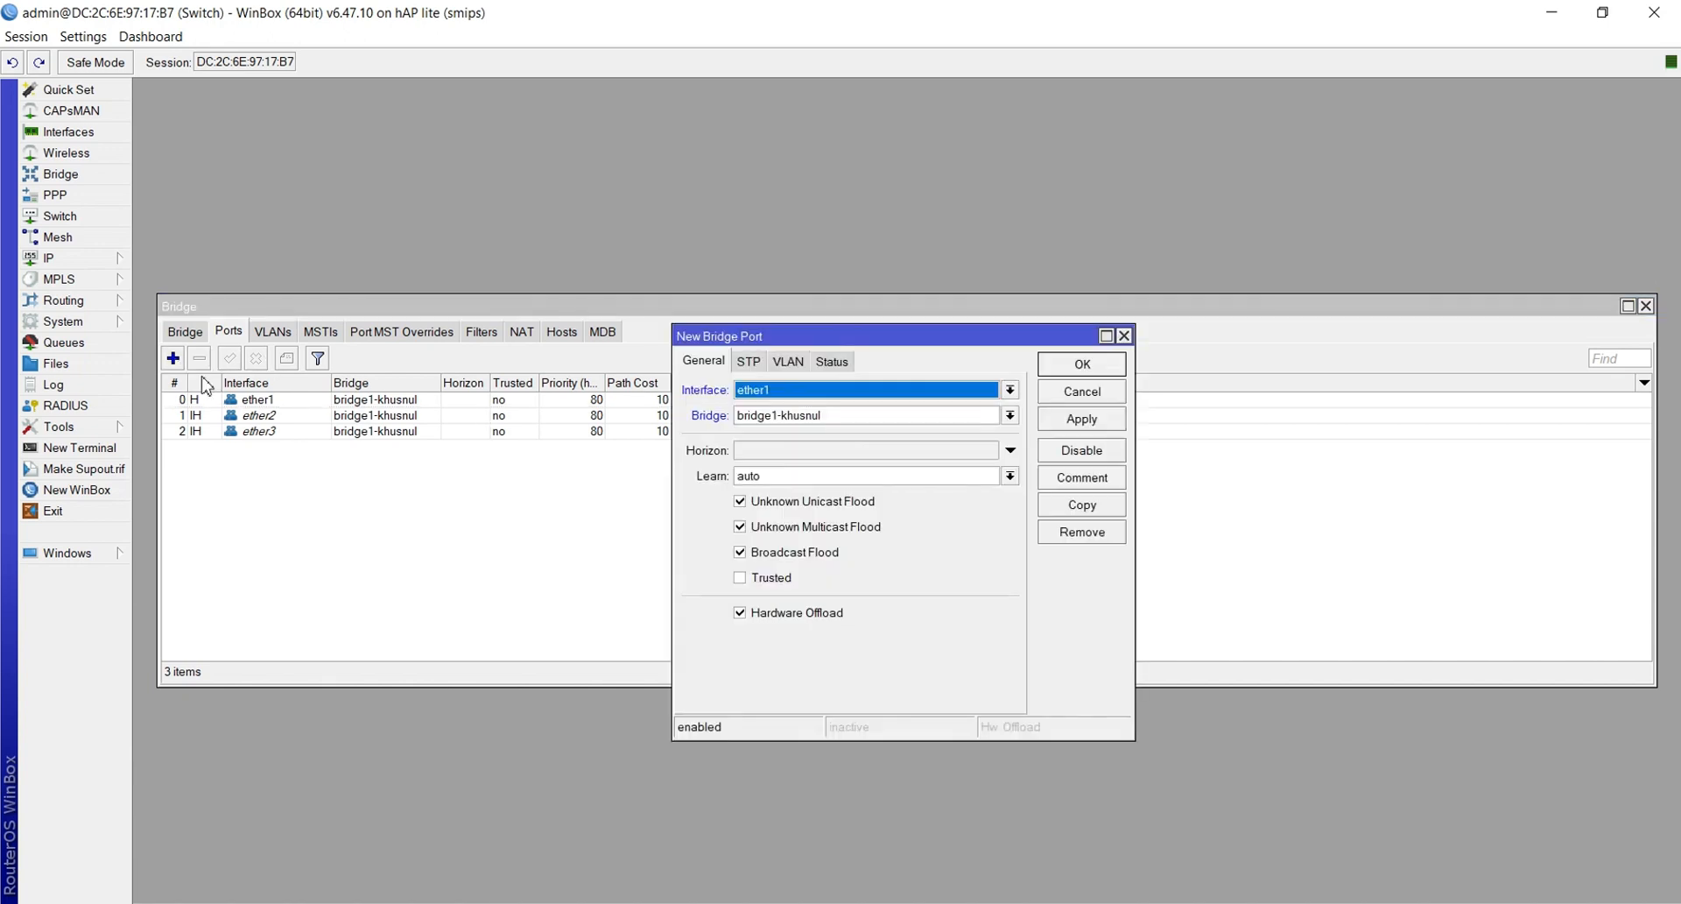
{"action": "left_click", "coordinate": [792, 392]}
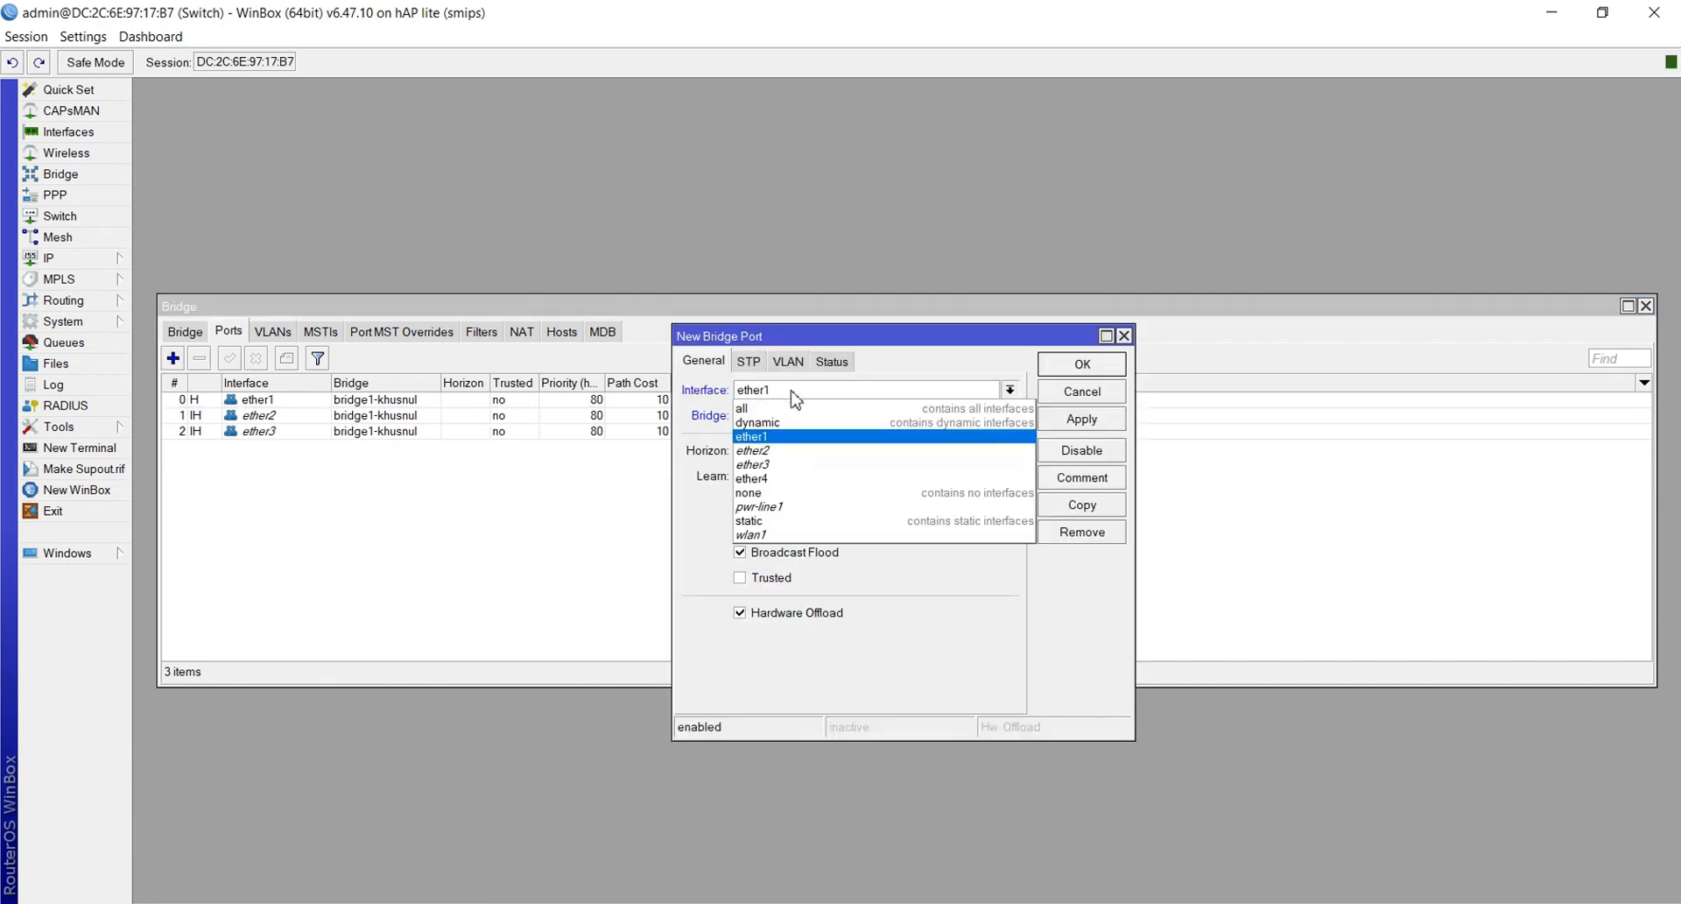
{"action": "left_click", "coordinate": [783, 478]}
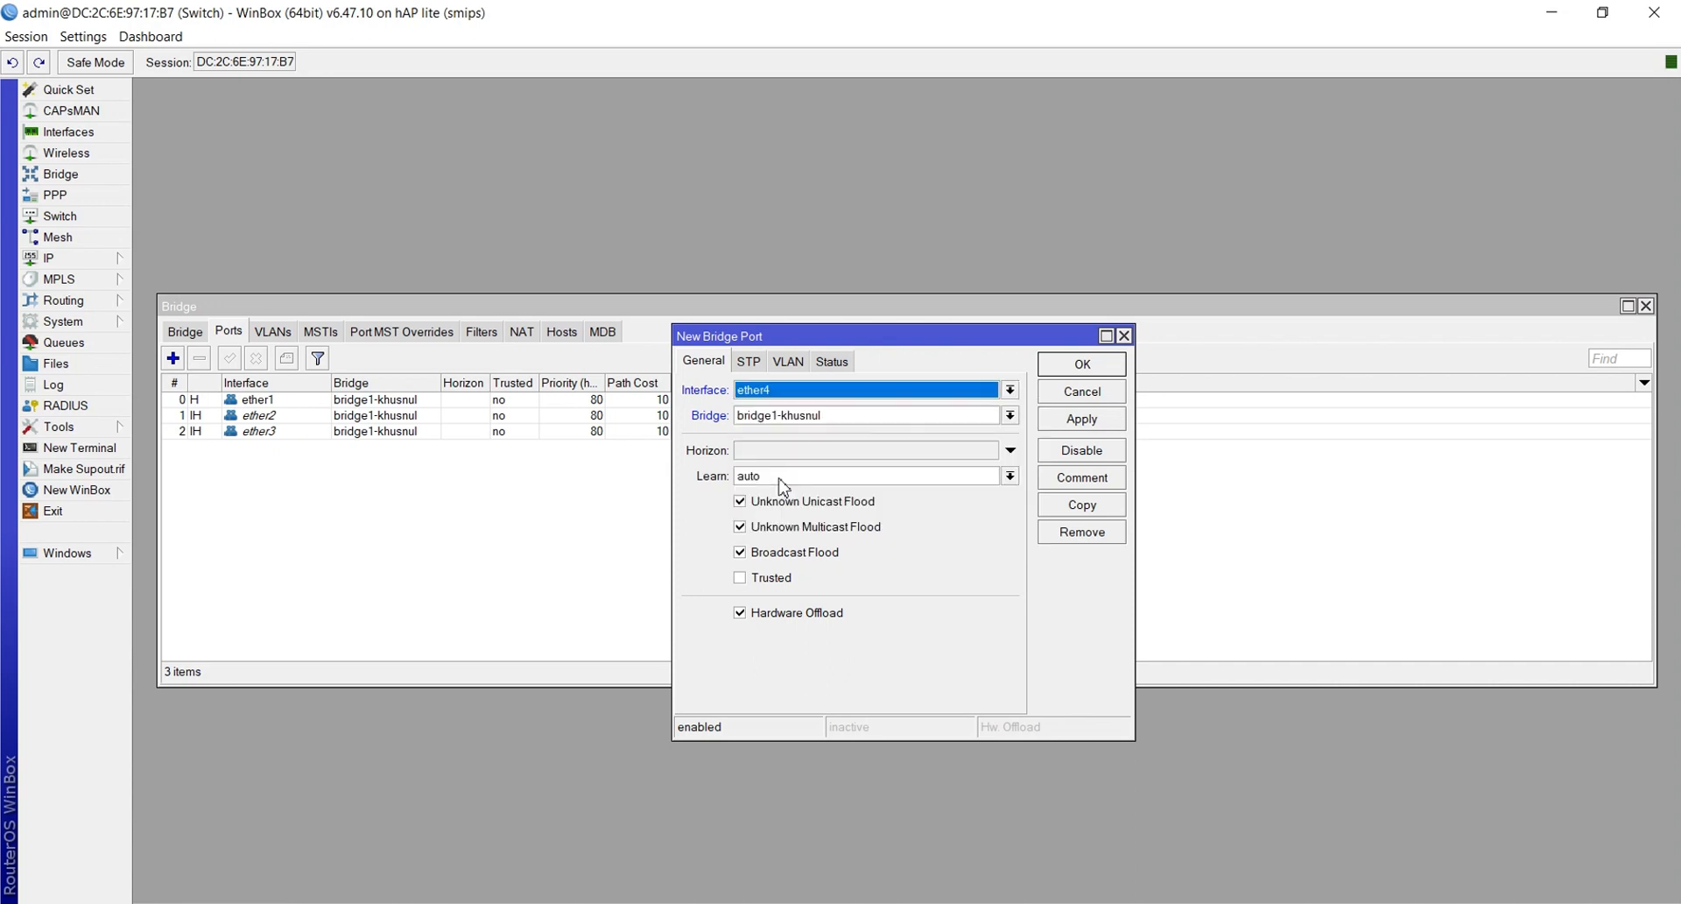
{"action": "left_click", "coordinate": [1080, 422]}
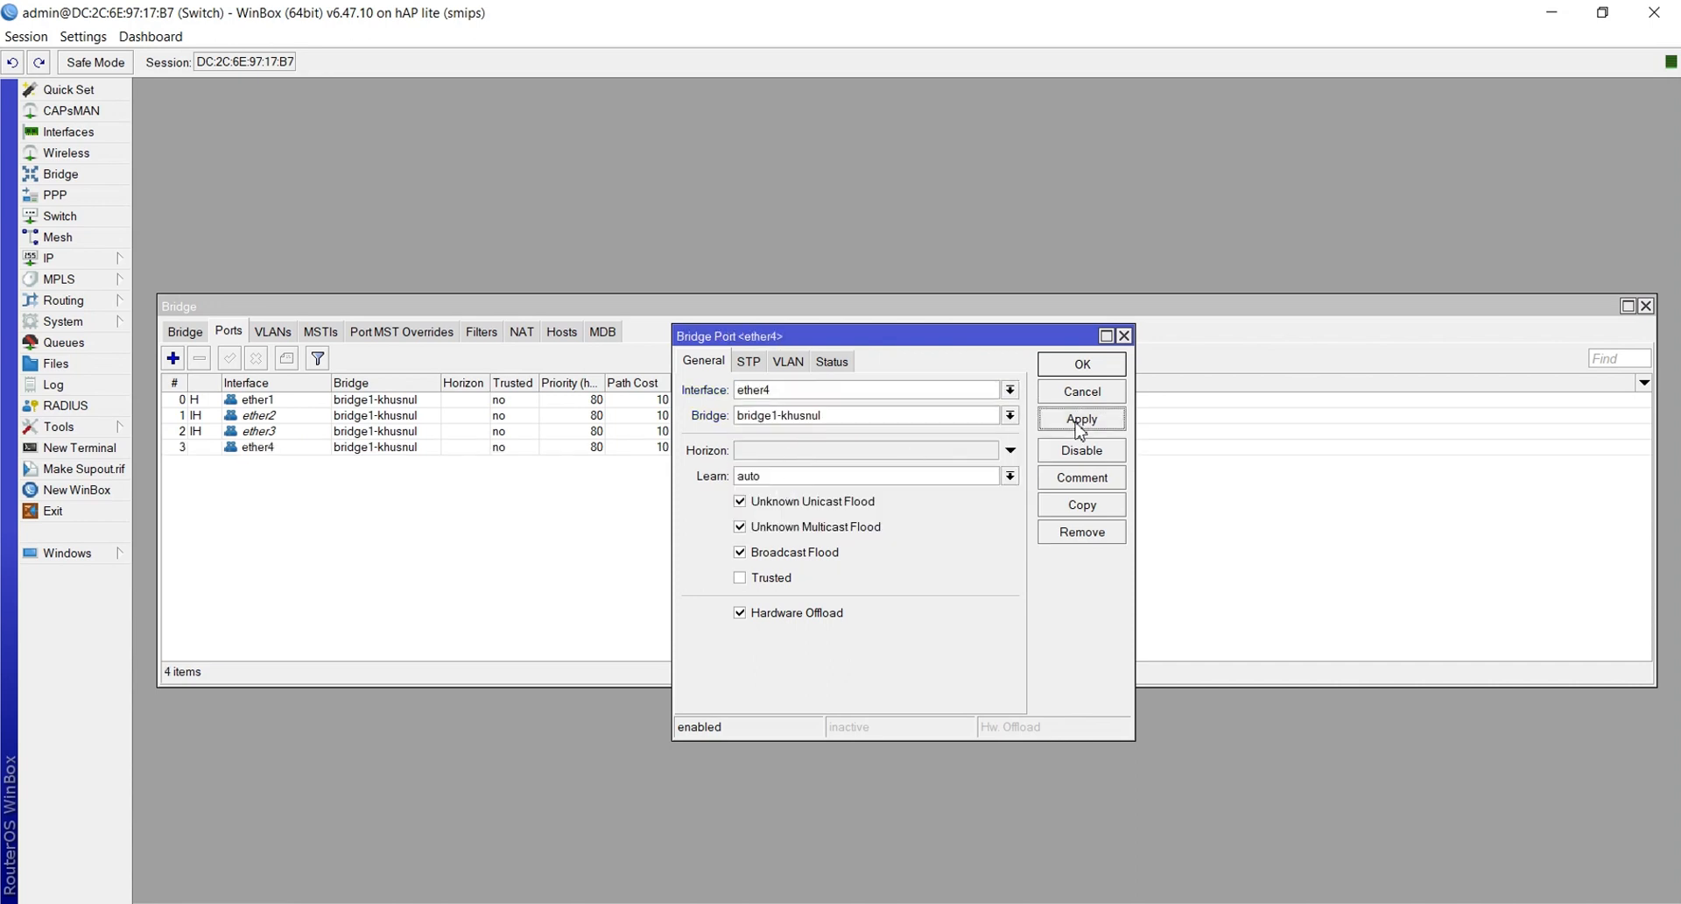
{"action": "left_click", "coordinate": [1082, 364]}
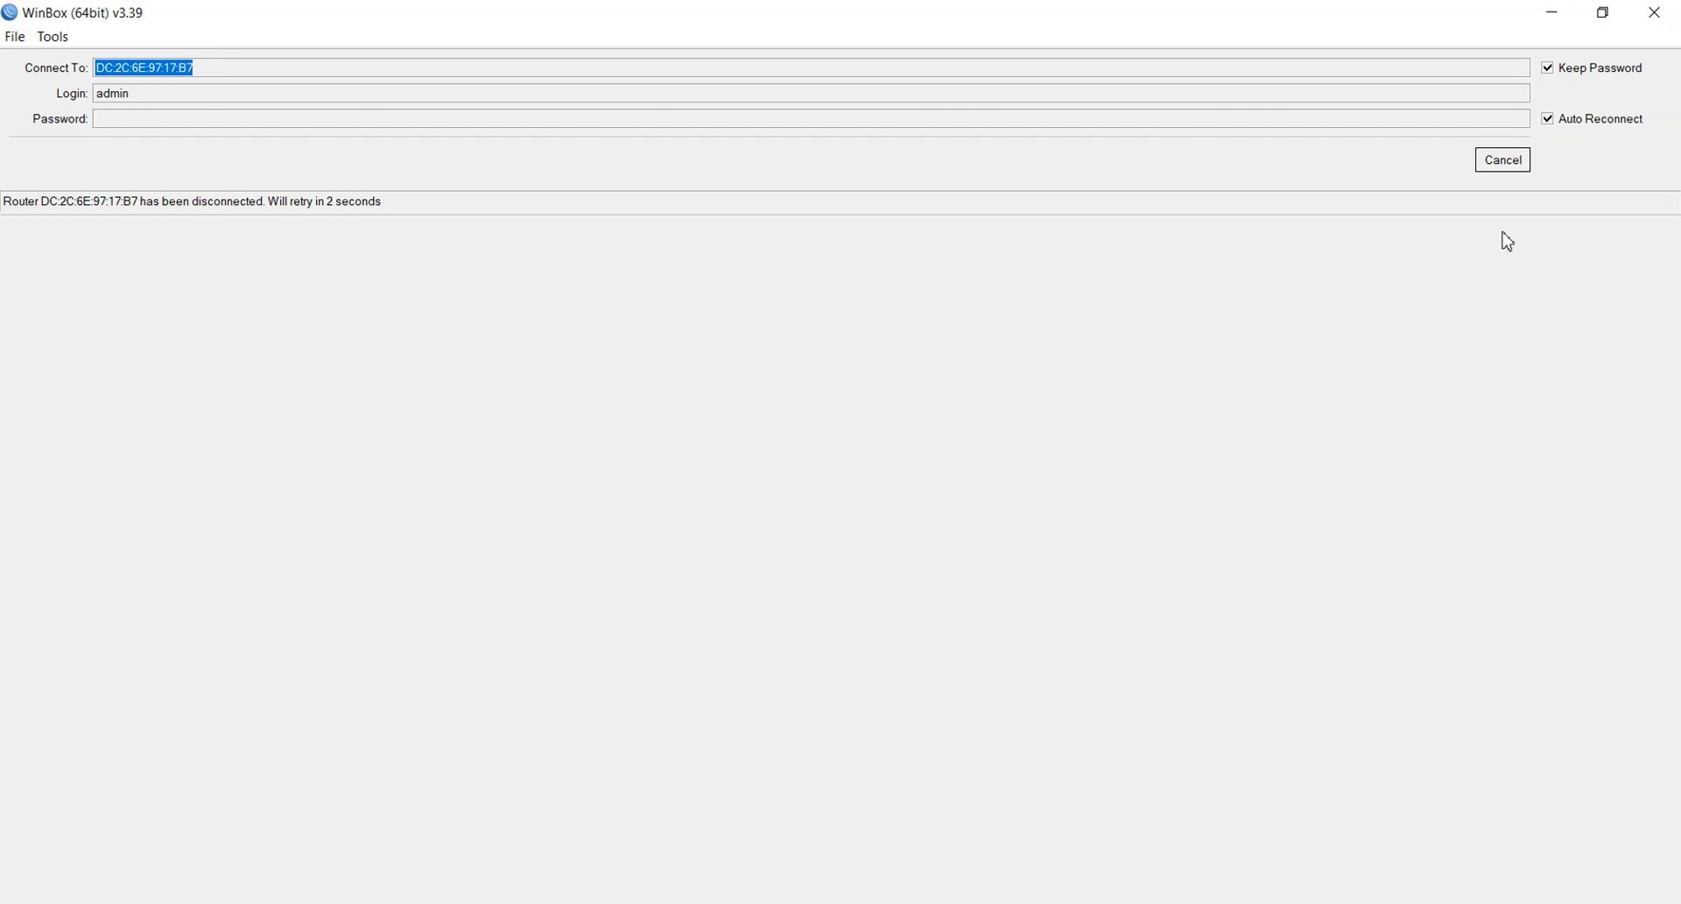
Stop the reconnect attempt and log back in to the Switch device from the refreshed Neighbors list
{"action": "left_click", "coordinate": [1501, 161]}
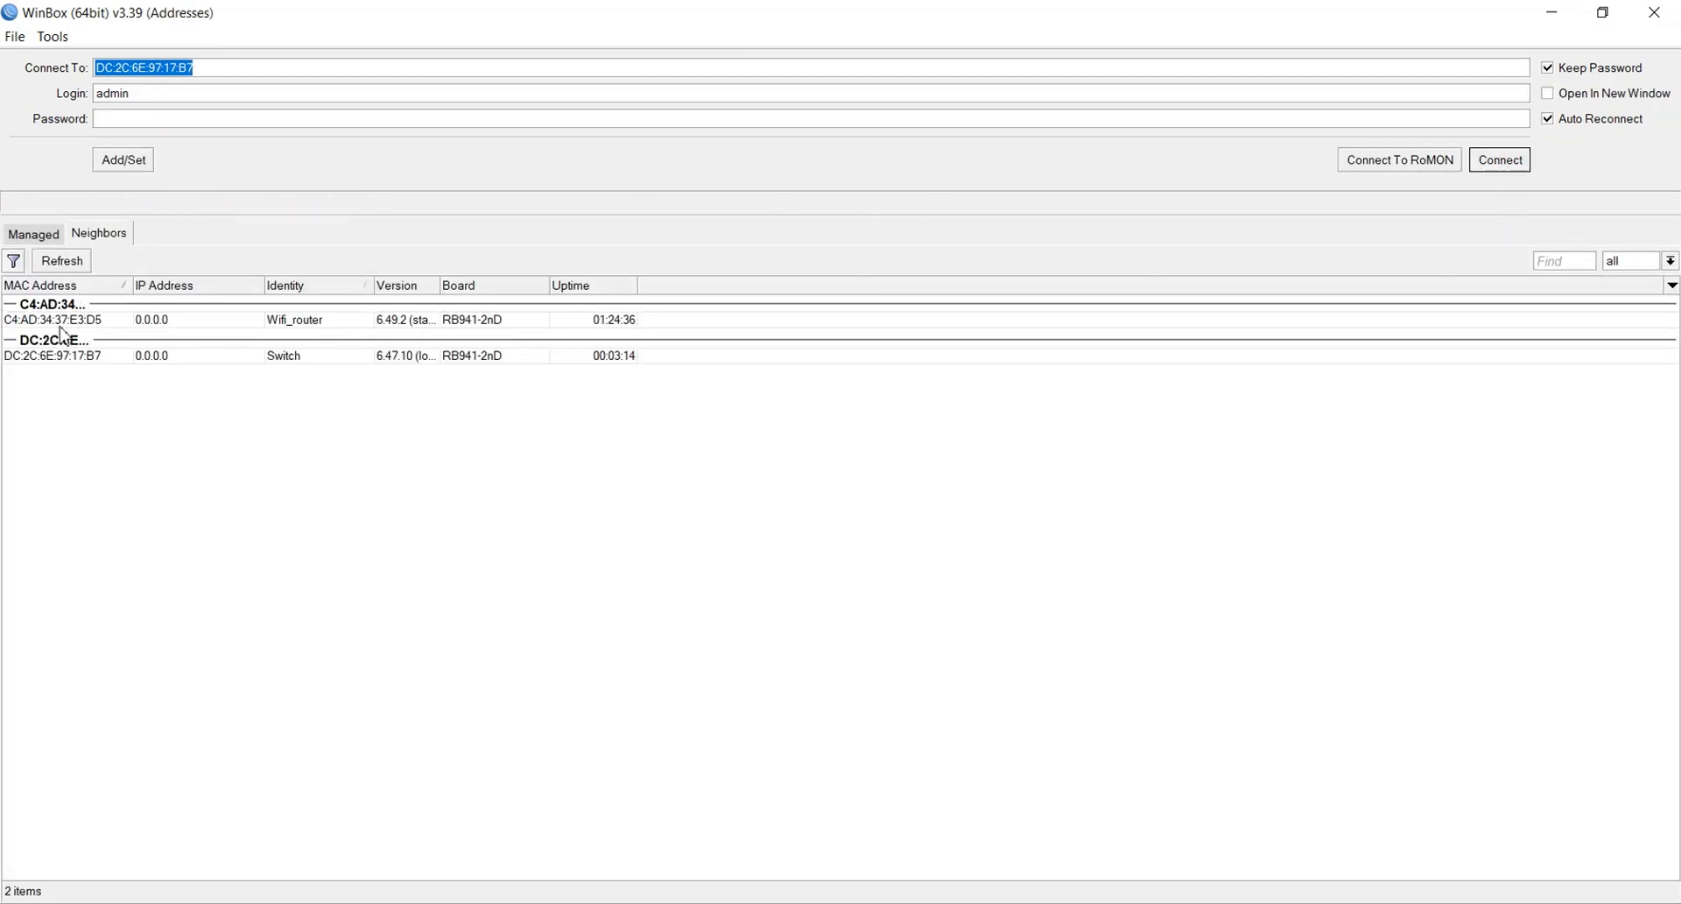
{"action": "left_click", "coordinate": [35, 234]}
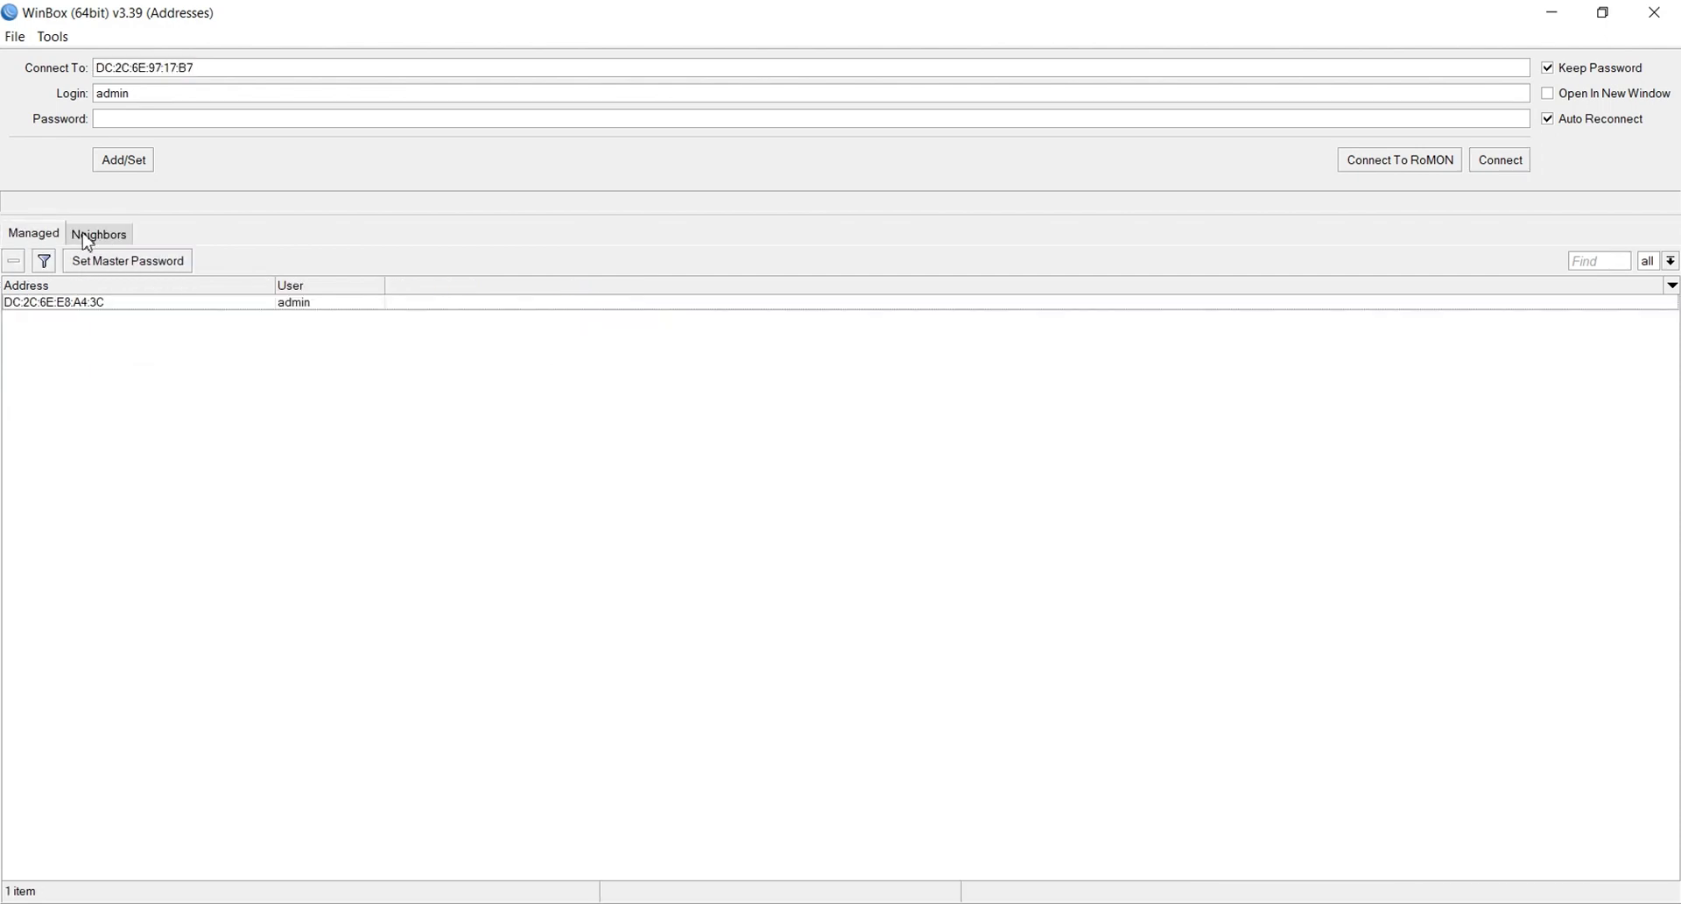
{"action": "left_click", "coordinate": [86, 241]}
{"action": "left_click", "coordinate": [76, 260]}
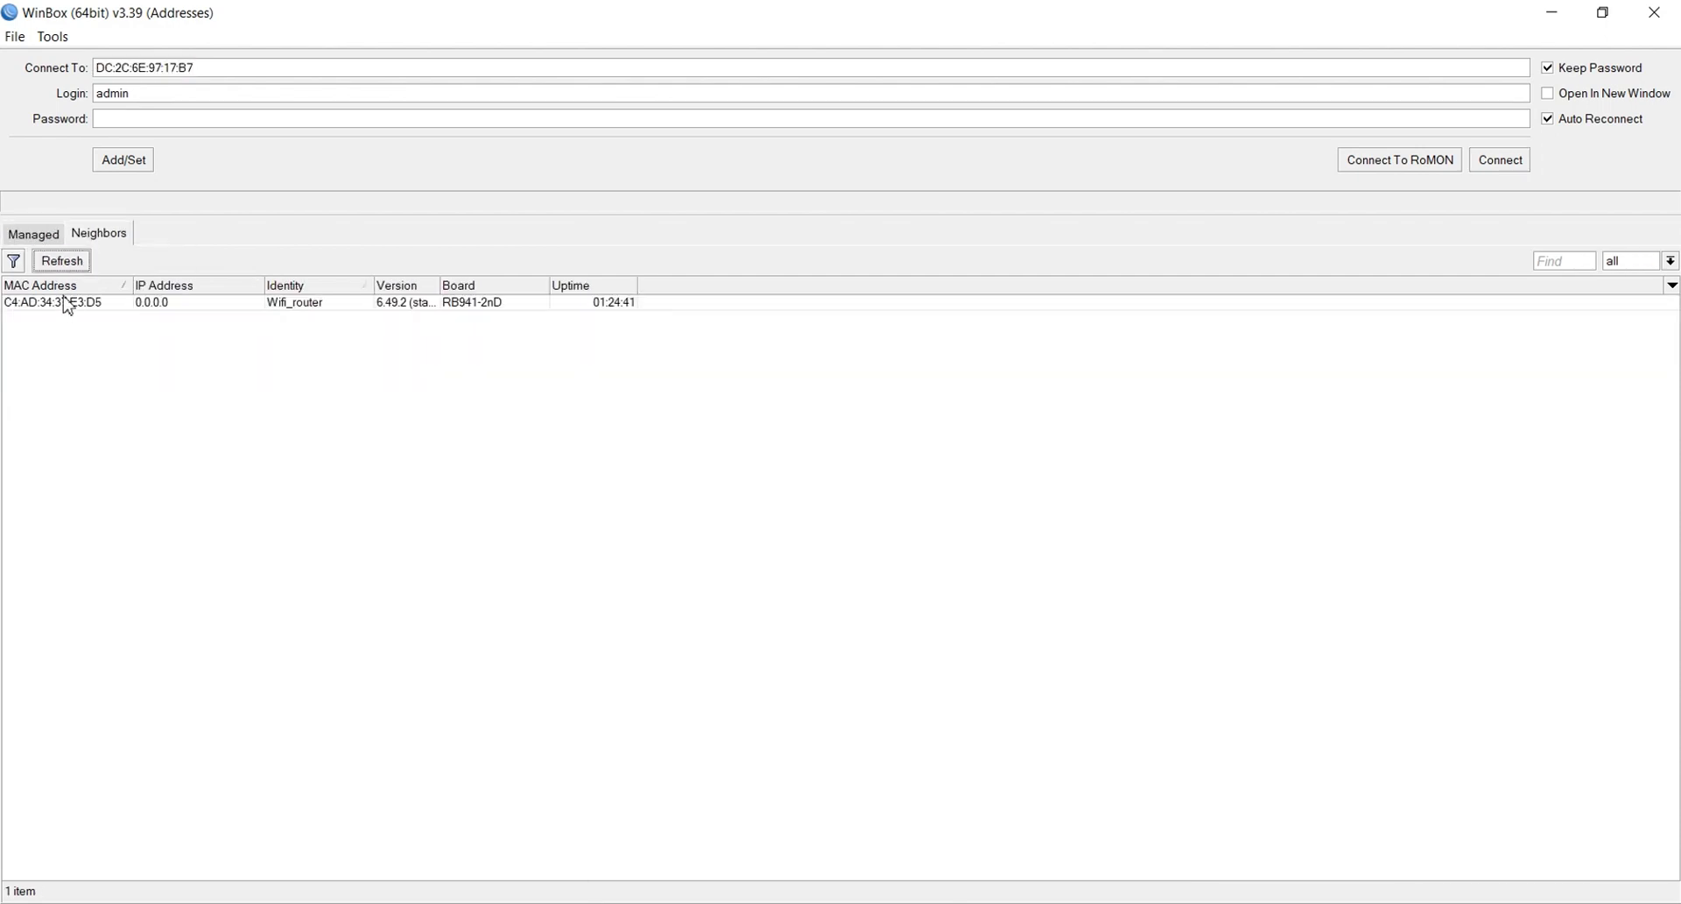
{"action": "left_click", "coordinate": [64, 304]}
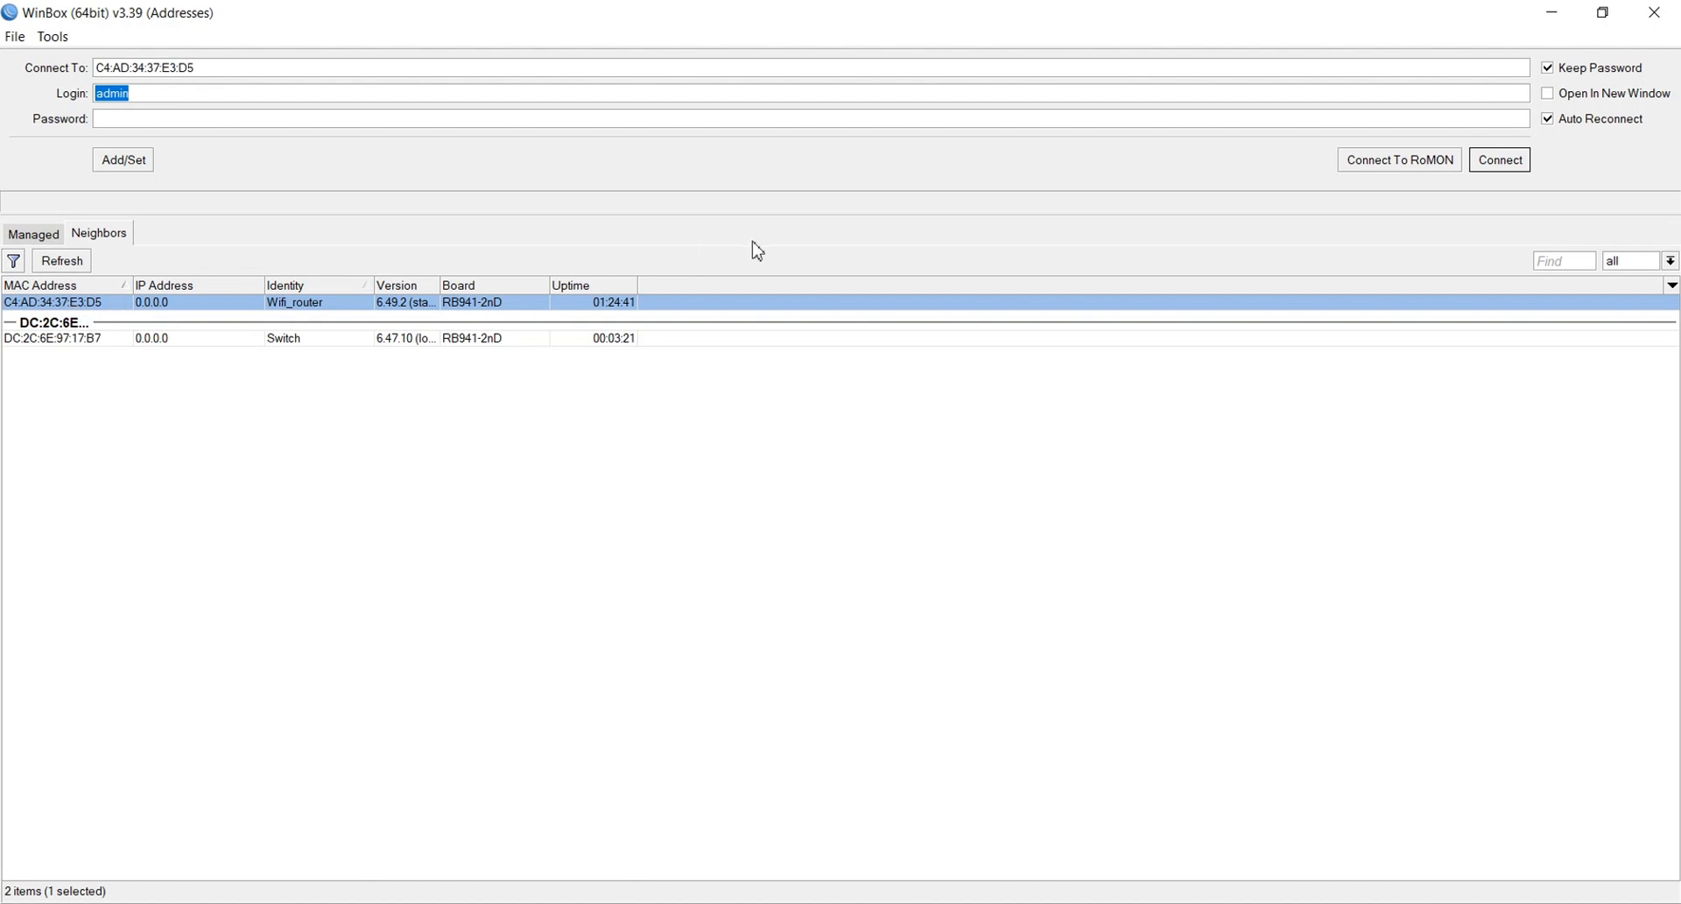
{"action": "left_click", "coordinate": [11, 339]}
{"action": "left_click", "coordinate": [1481, 162]}
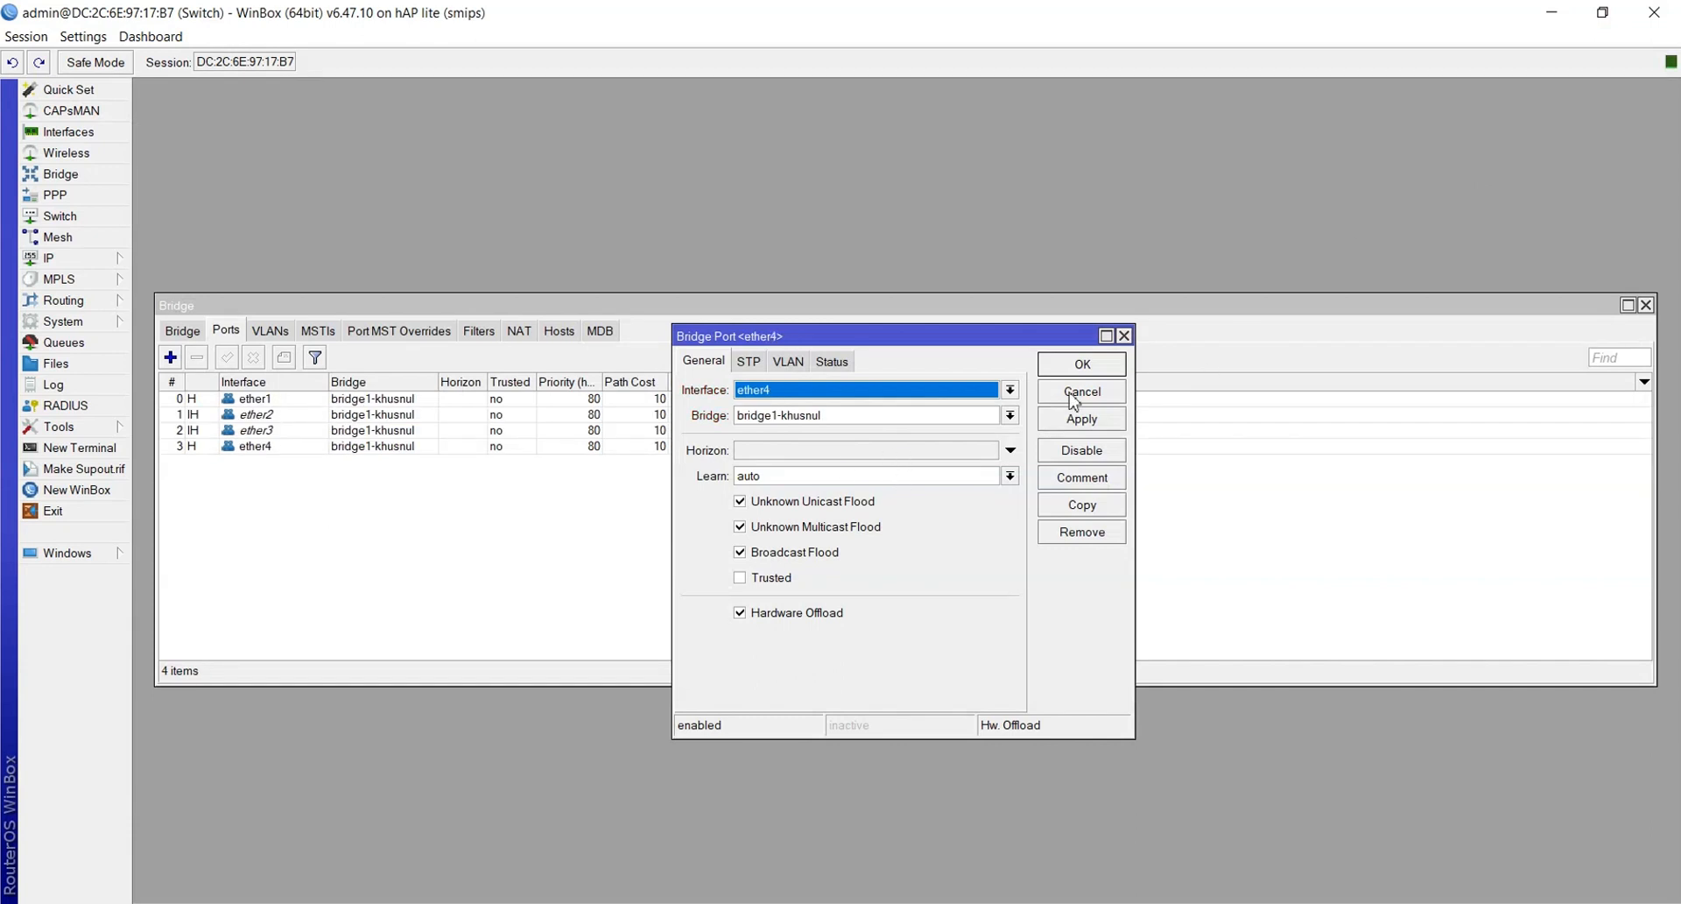
Dismiss the ether4 port dialog, then disable ether4 and remove it from the bridge ports
{"action": "left_click", "coordinate": [1094, 396]}
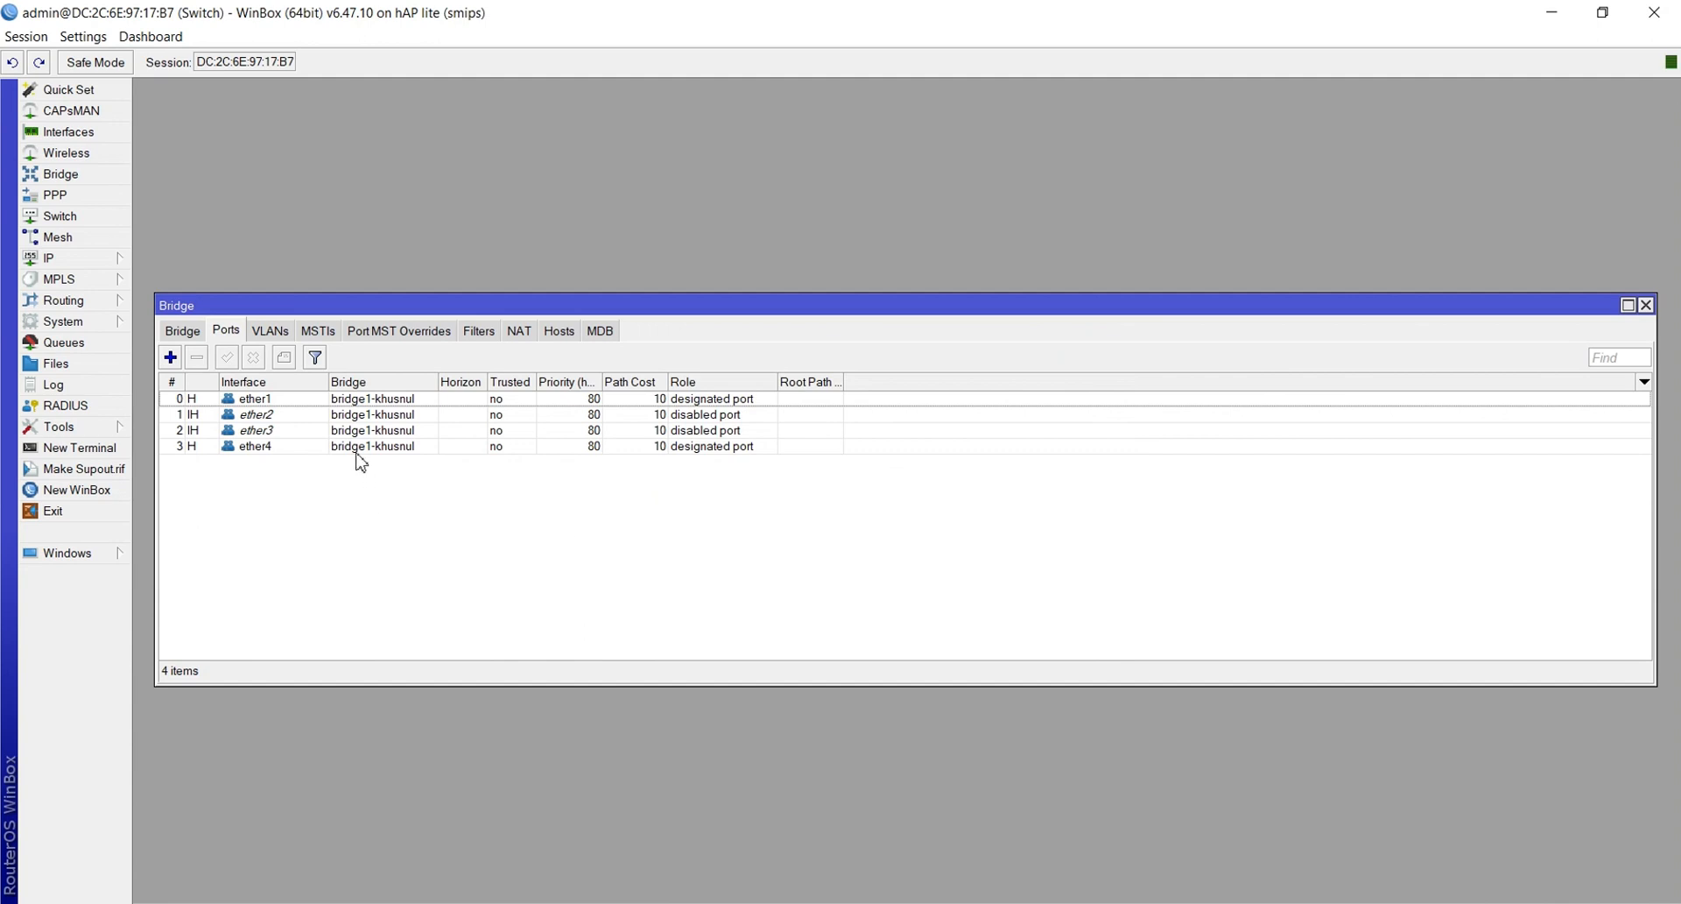
{"action": "left_click", "coordinate": [295, 448]}
{"action": "right_click", "coordinate": [294, 450]}
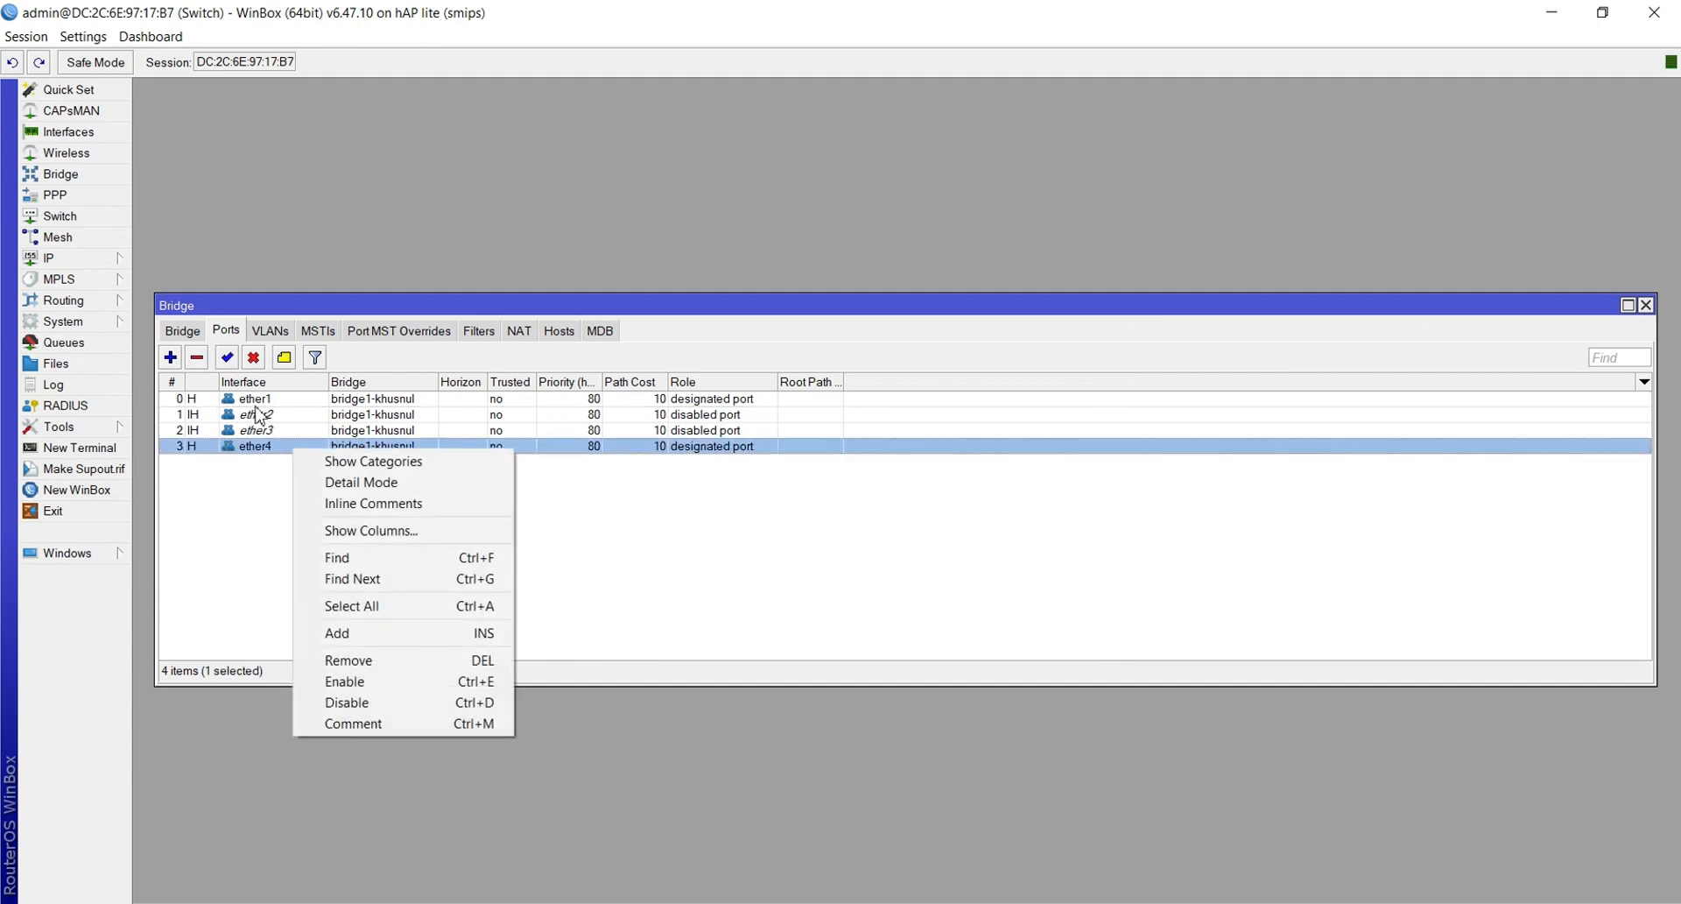
{"action": "left_click", "coordinate": [254, 359]}
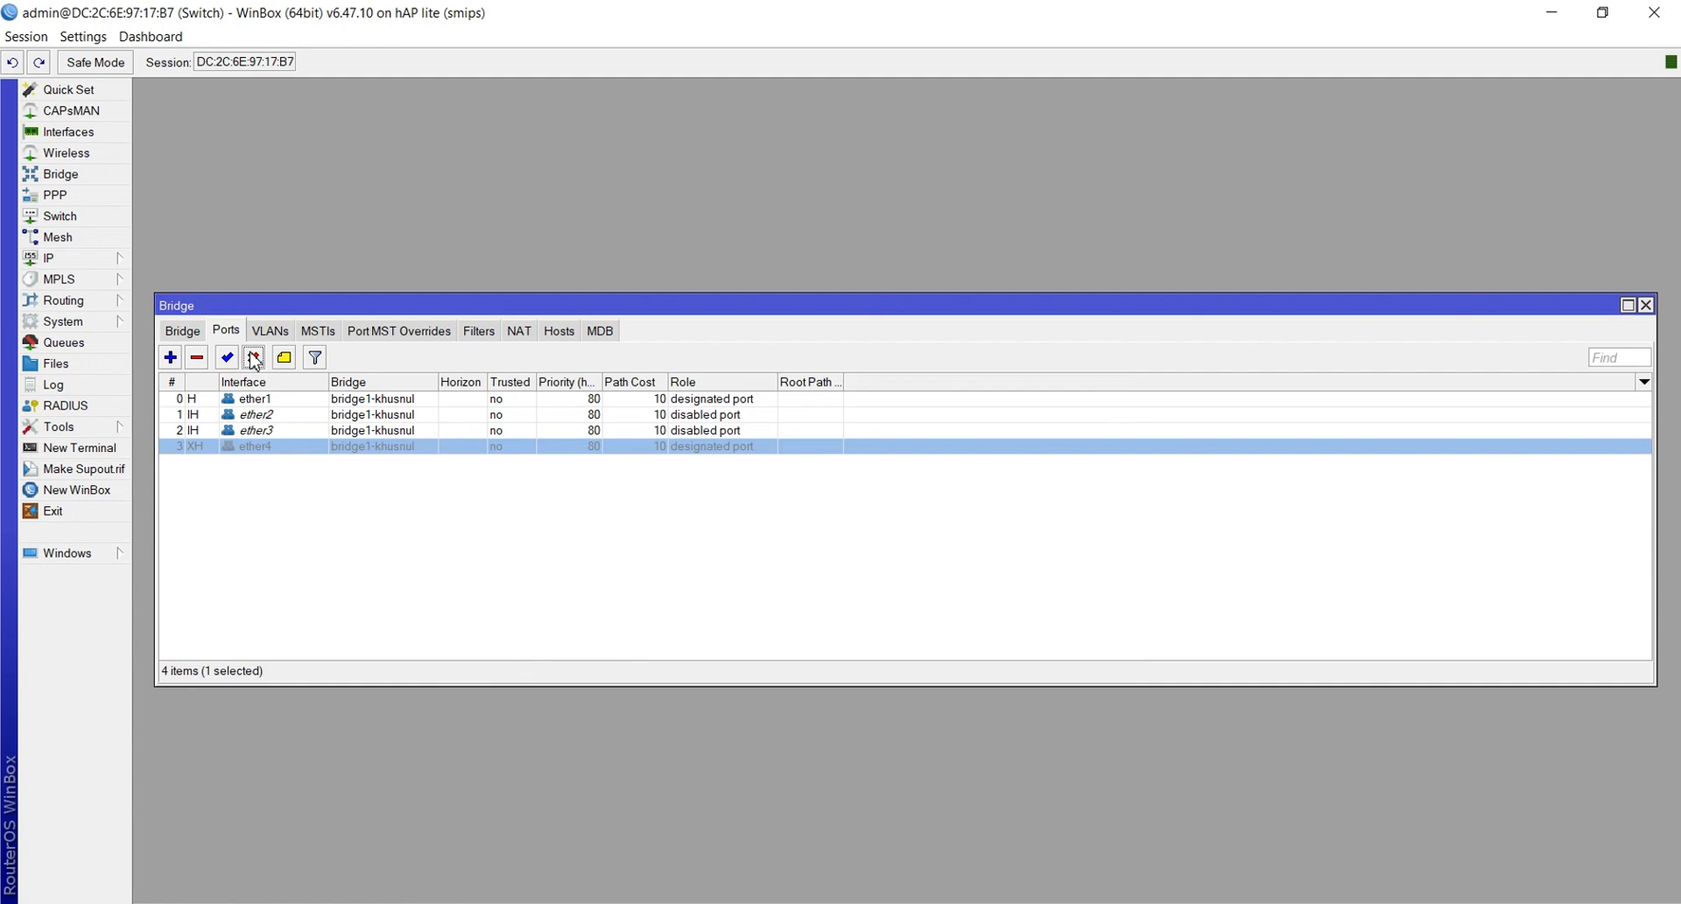
{"action": "left_click", "coordinate": [199, 359]}
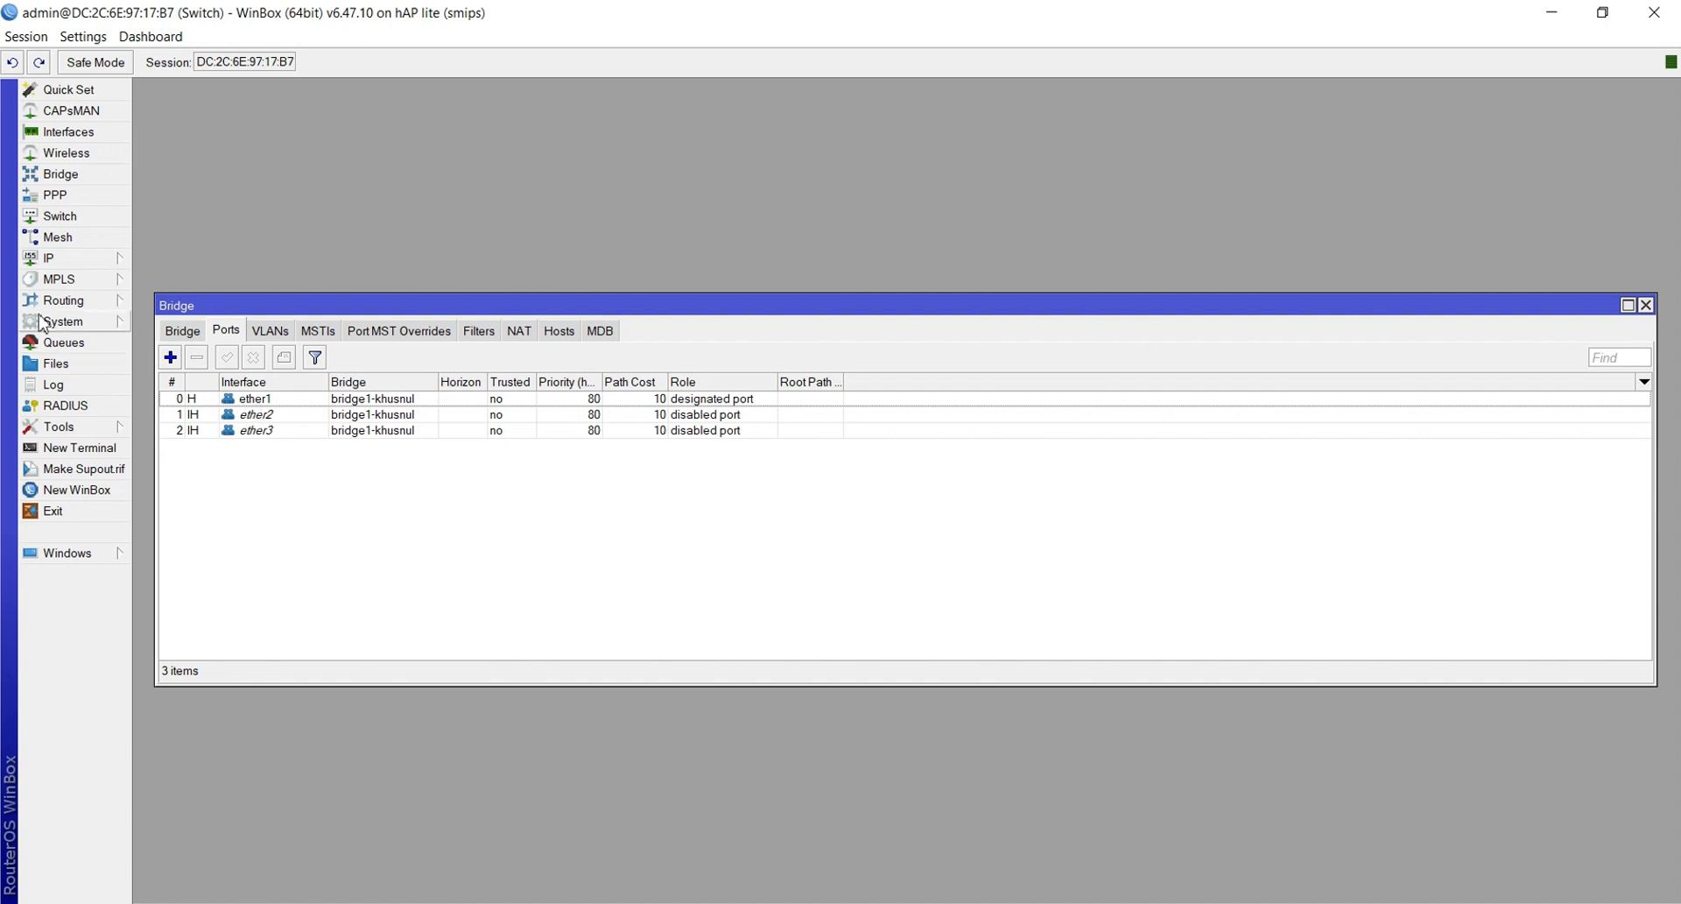
Open the Switch window's VLAN table and close the Bridge window
{"action": "left_click", "coordinate": [59, 215]}
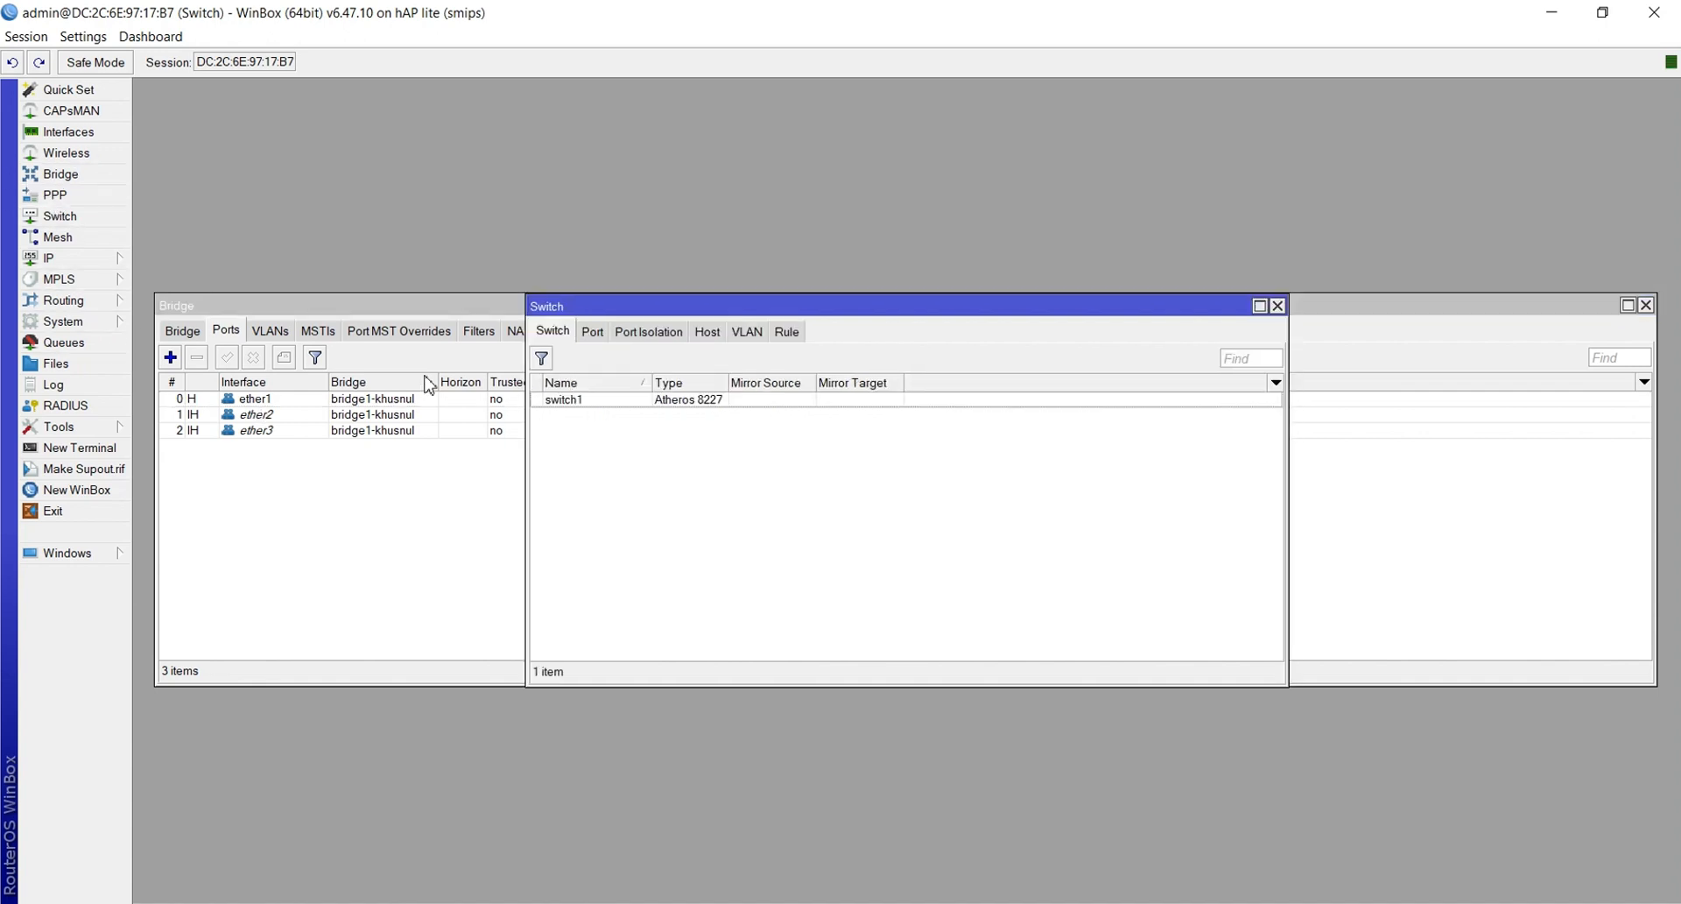
{"action": "left_click", "coordinate": [1645, 304]}
{"action": "left_click", "coordinate": [1646, 305]}
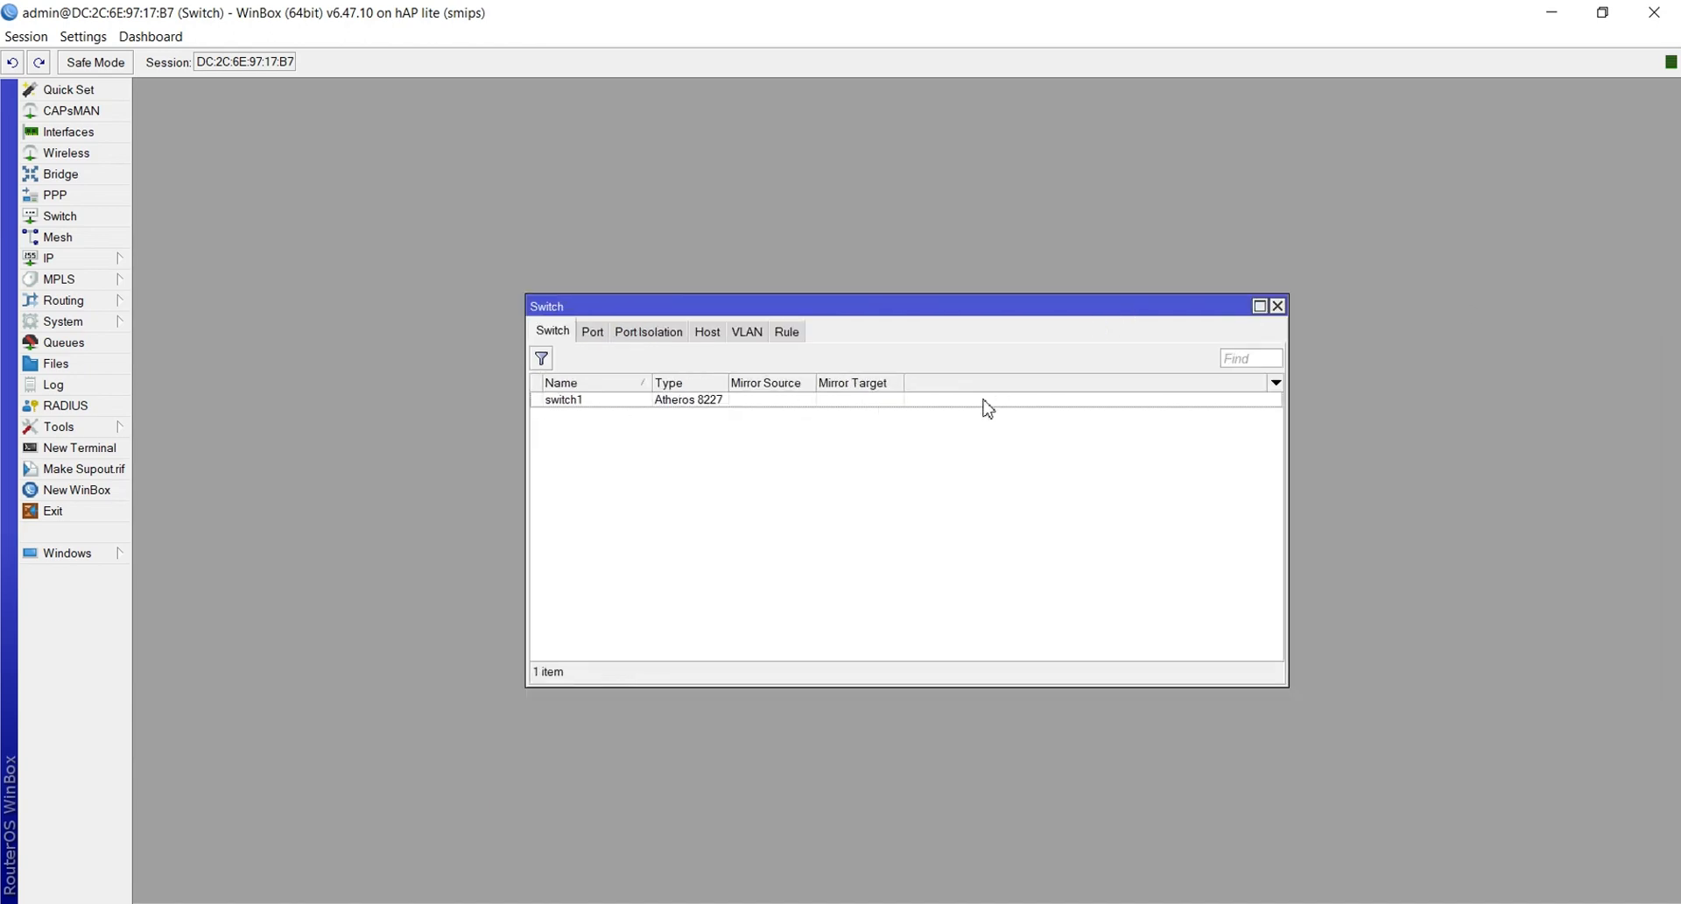
{"action": "left_click", "coordinate": [742, 335]}
Create switch VLAN 10 with member ports ether1 and ether2
{"action": "left_click", "coordinate": [541, 359]}
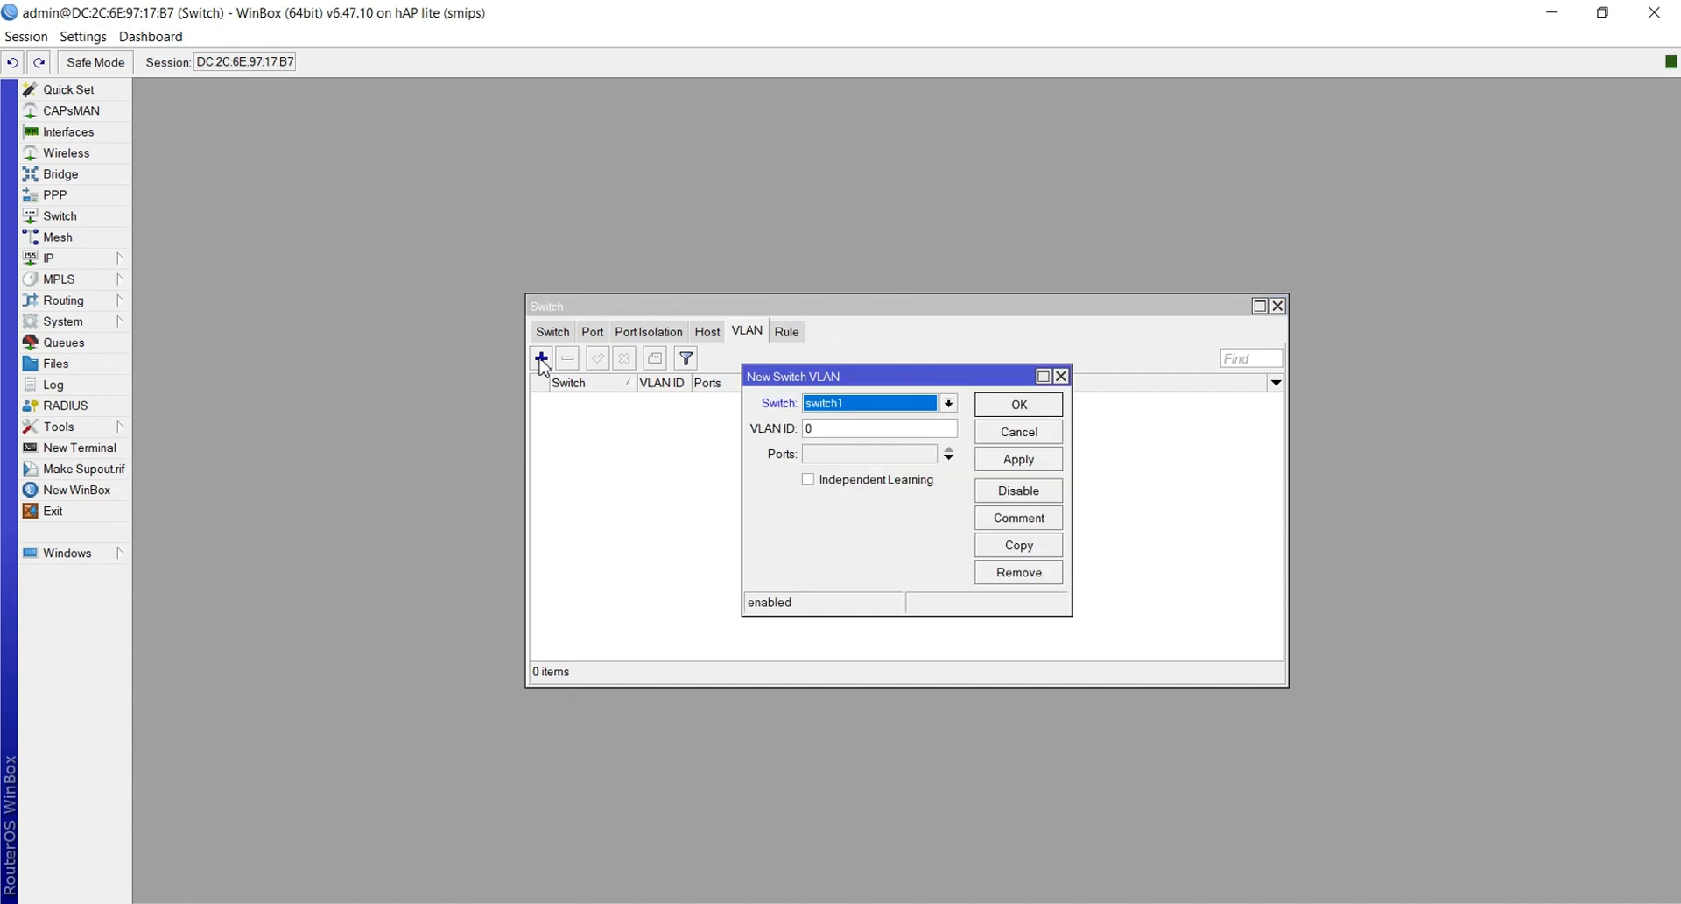
{"action": "left_click", "coordinate": [882, 428]}
{"action": "key", "text": "BackSpace"}
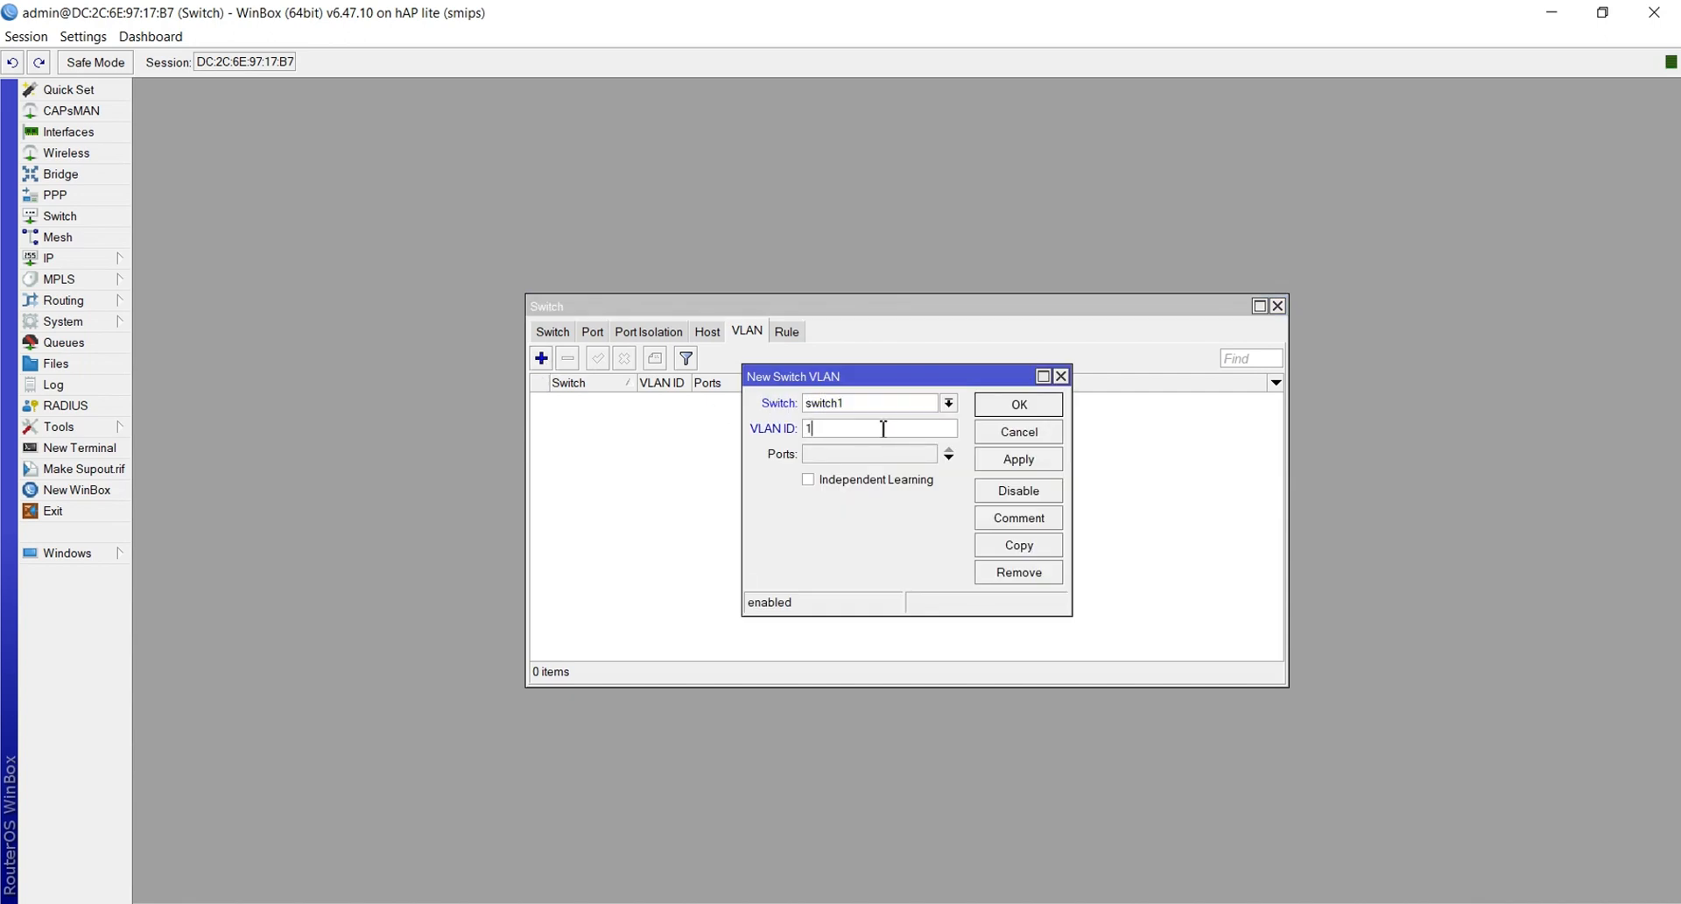
{"action": "left_click", "coordinate": [850, 459]}
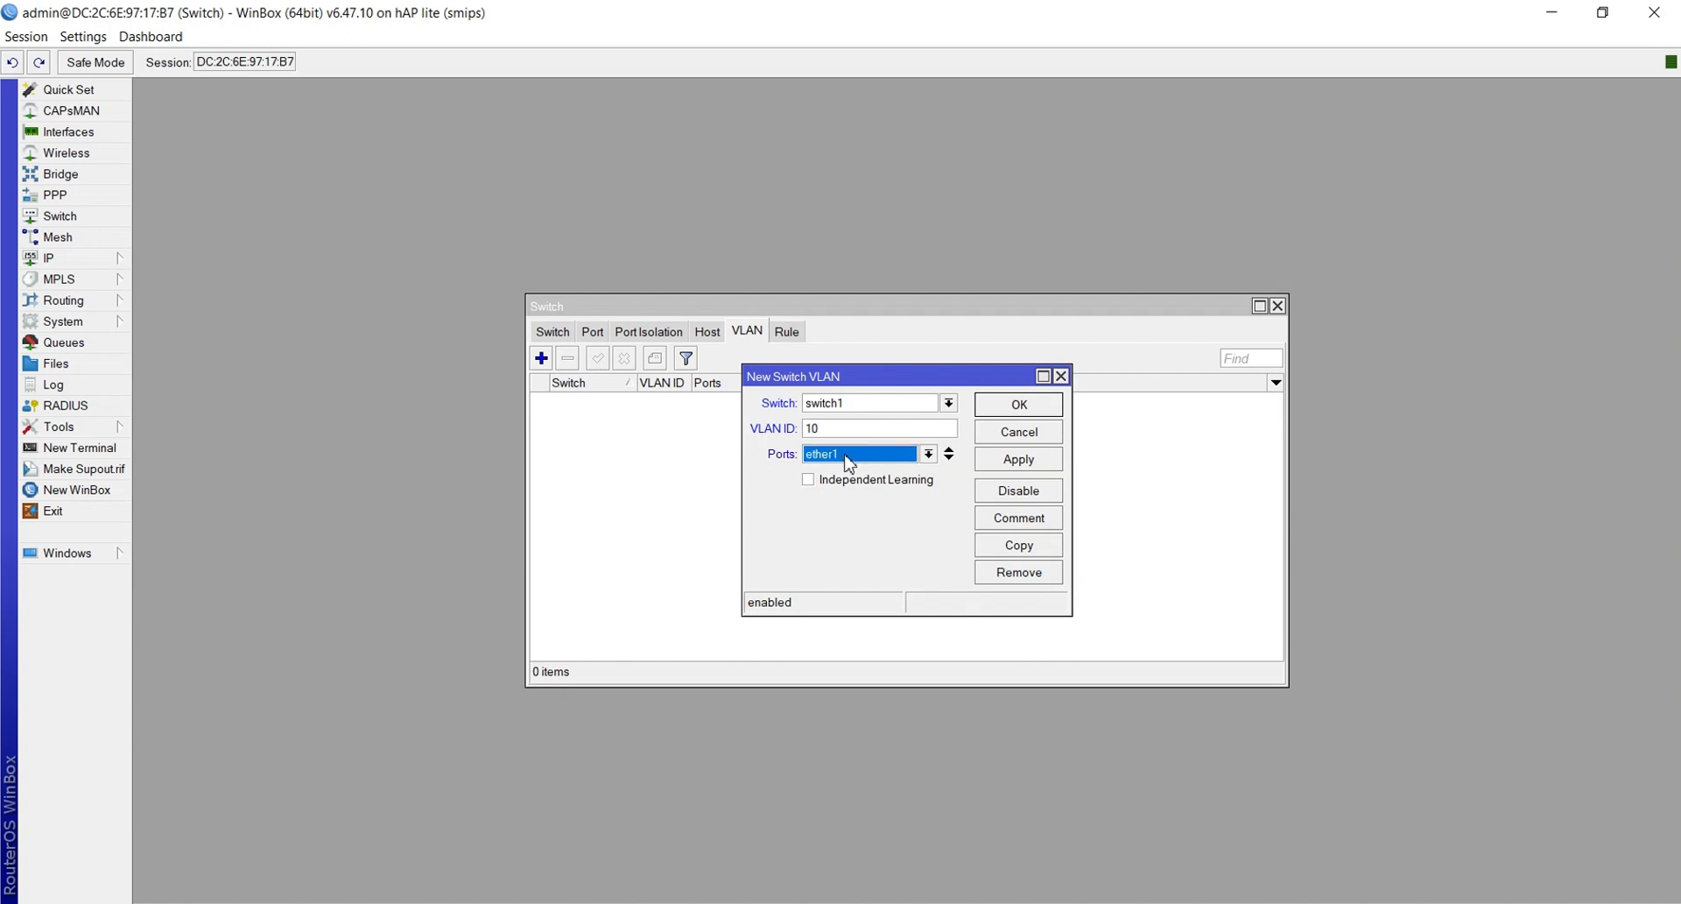
{"action": "left_click", "coordinate": [949, 458]}
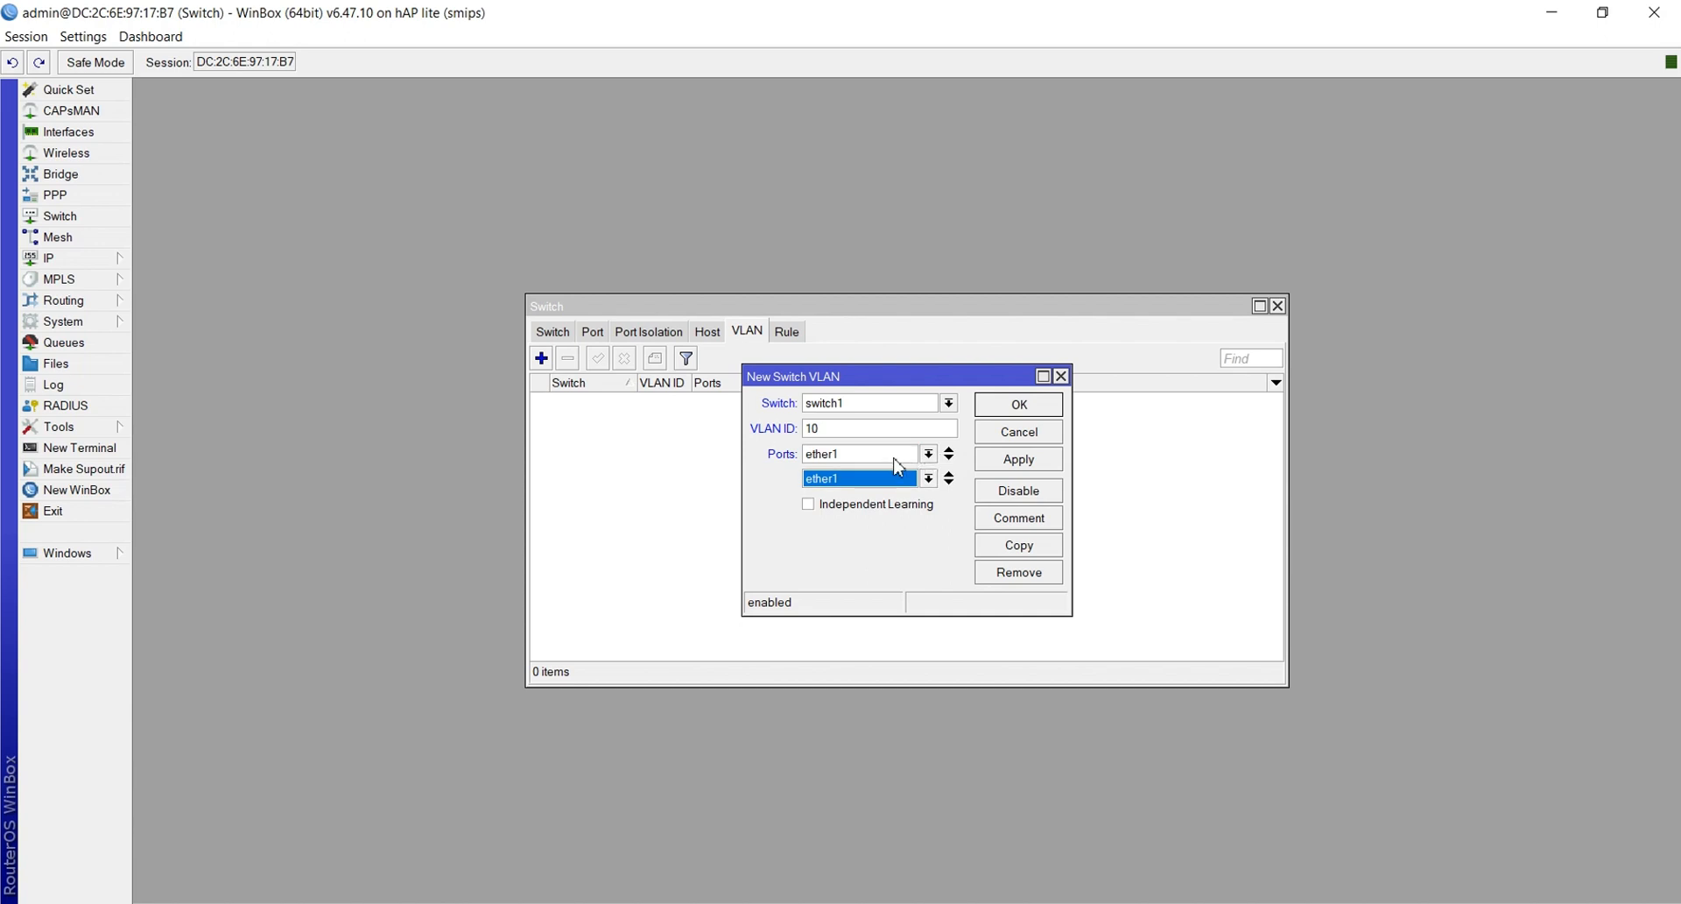
{"action": "left_click", "coordinate": [845, 480]}
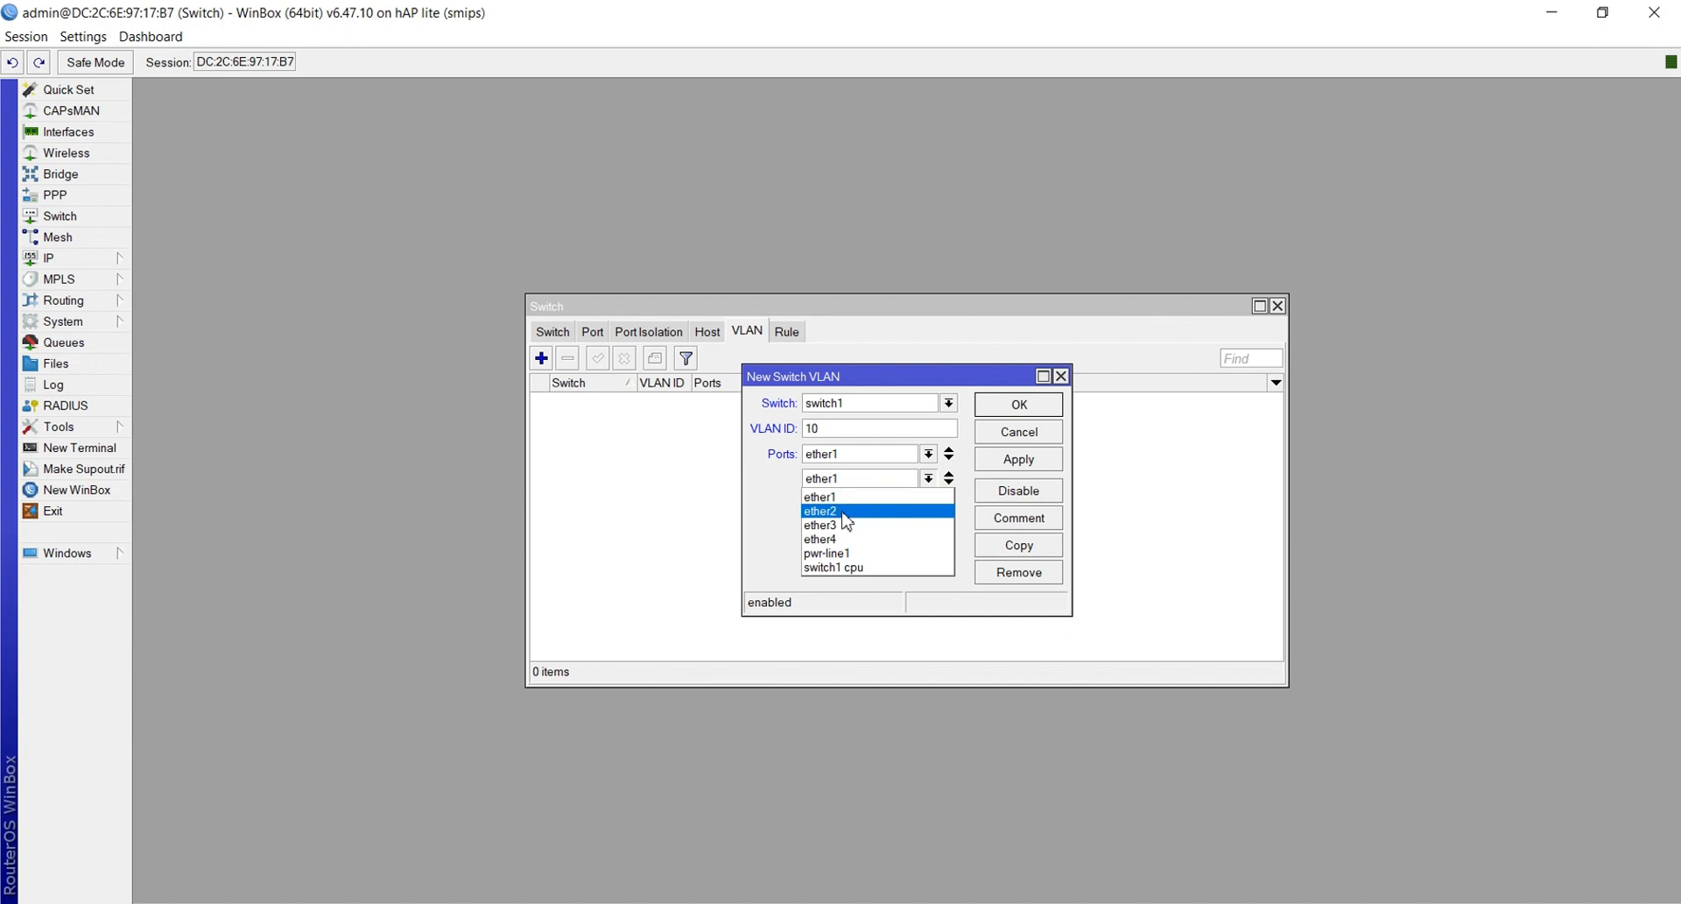
{"action": "left_click", "coordinate": [843, 513]}
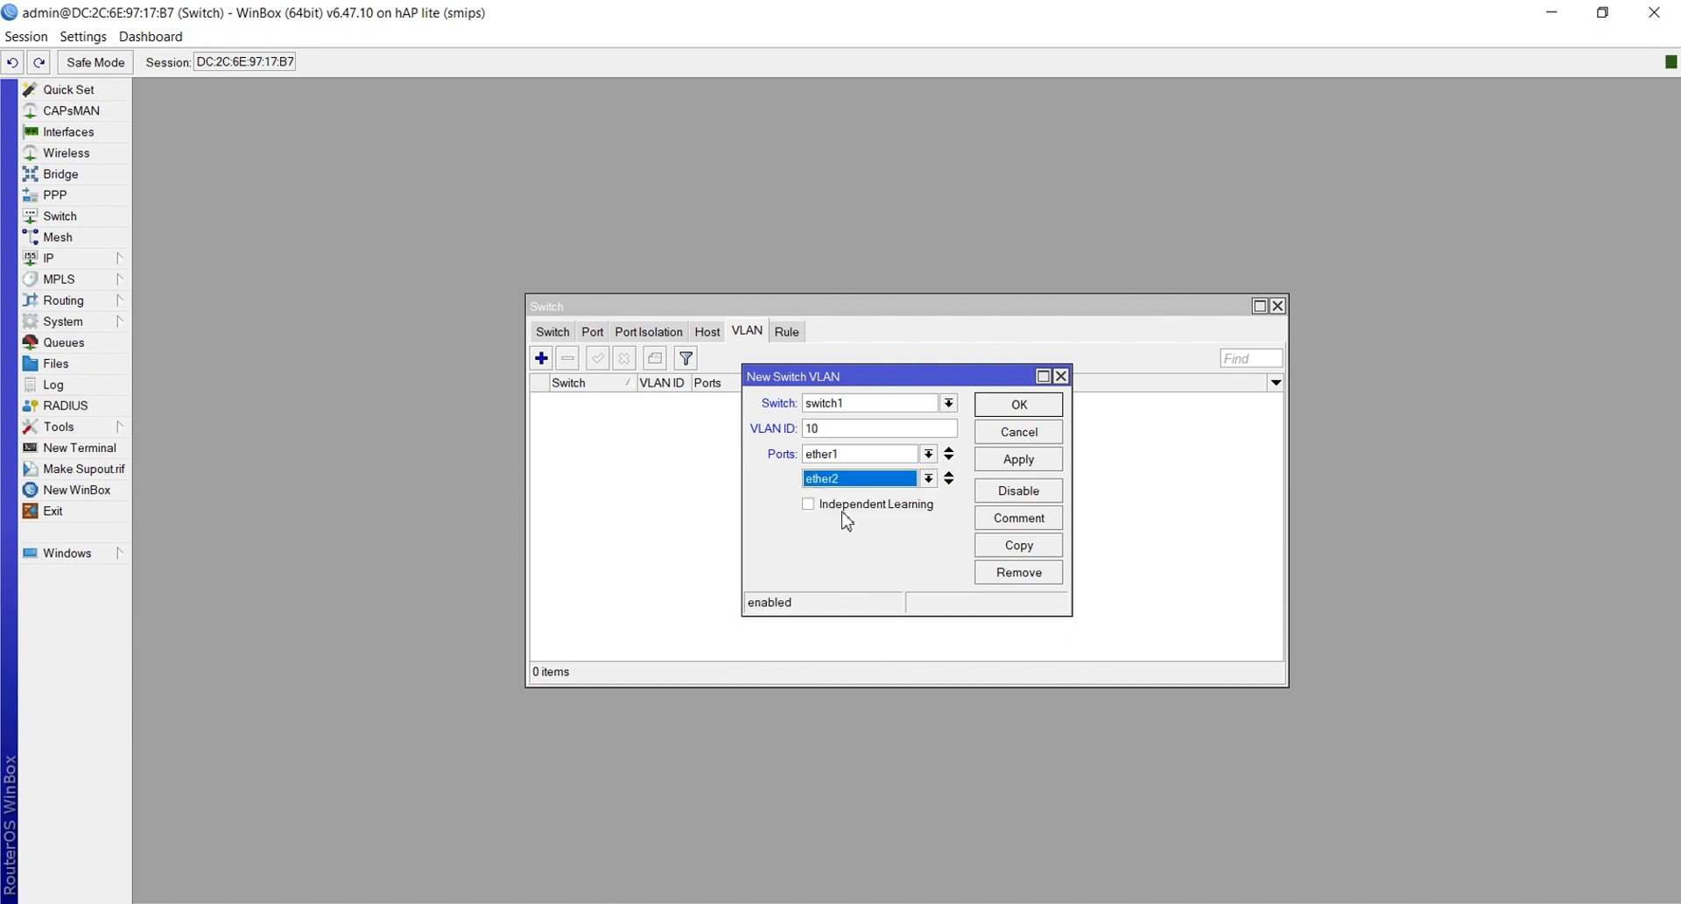
{"action": "left_click", "coordinate": [1017, 464]}
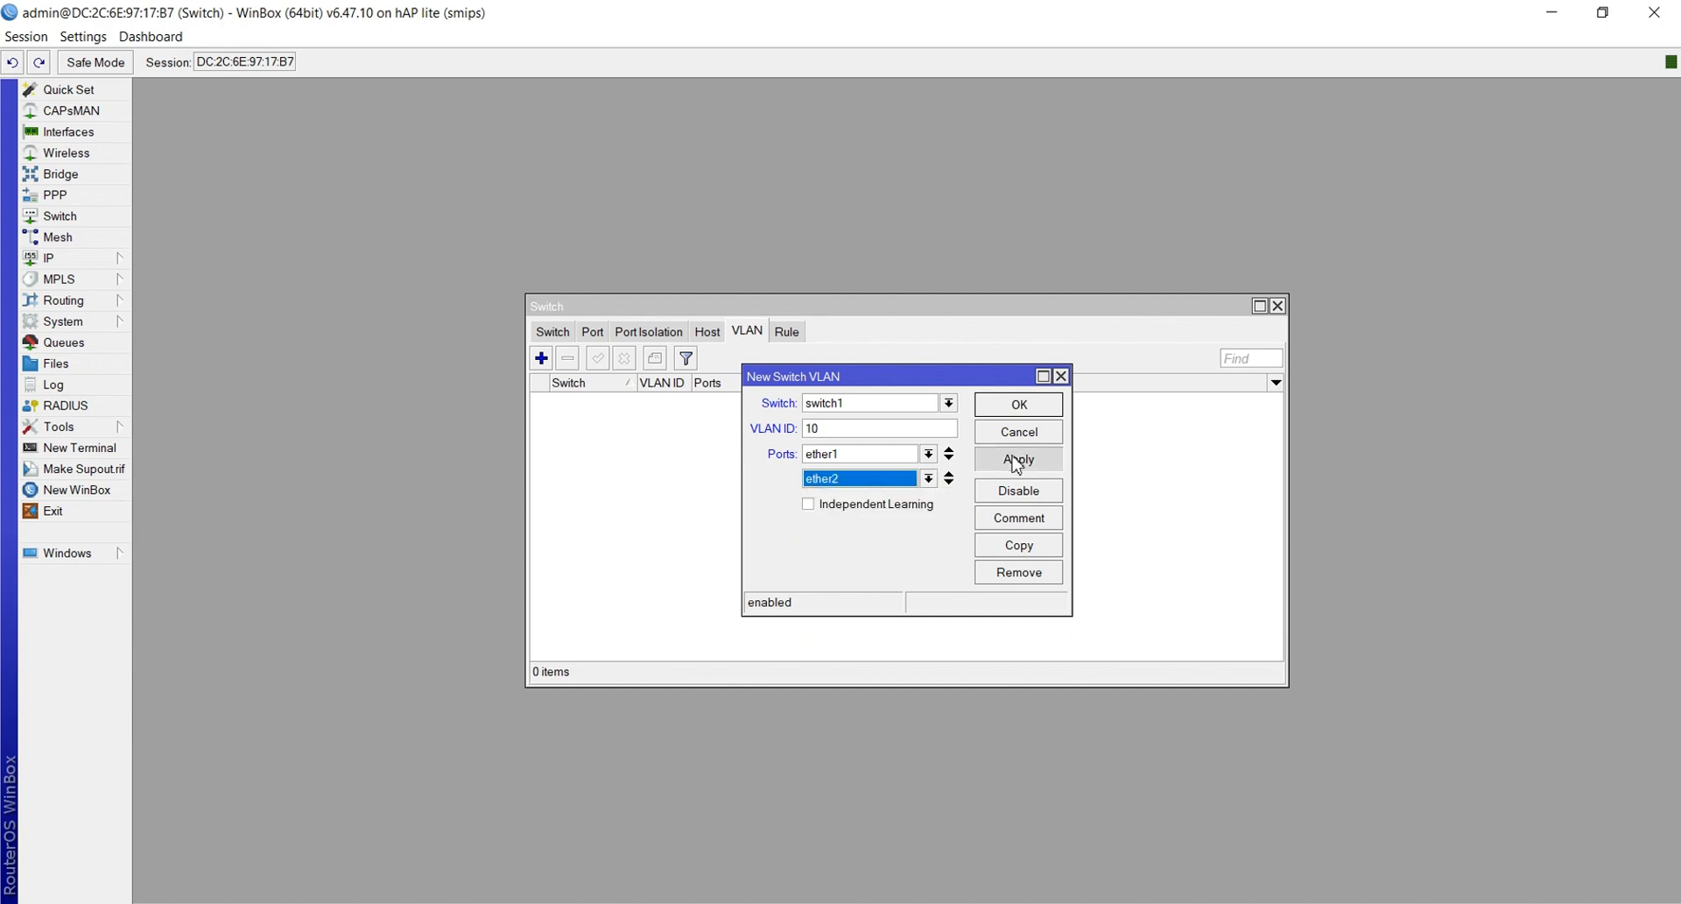
{"action": "left_click", "coordinate": [1016, 407]}
Create switch VLAN 20 with member ports ether1 and ether3
{"action": "left_click", "coordinate": [541, 357]}
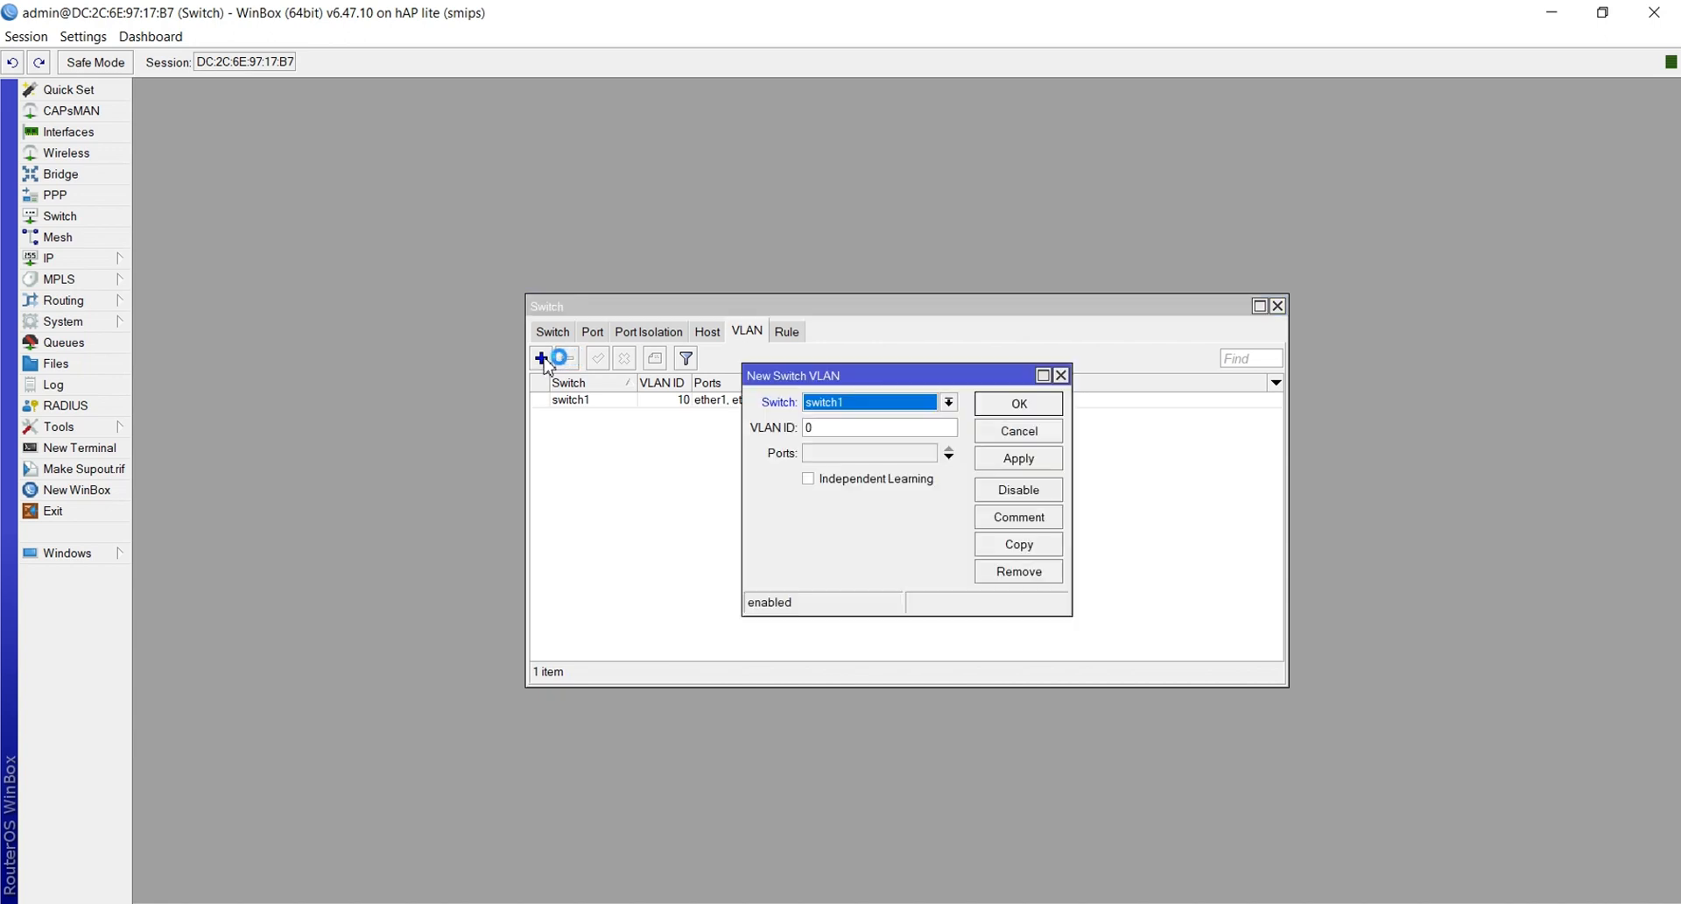
{"action": "left_click", "coordinate": [840, 425]}
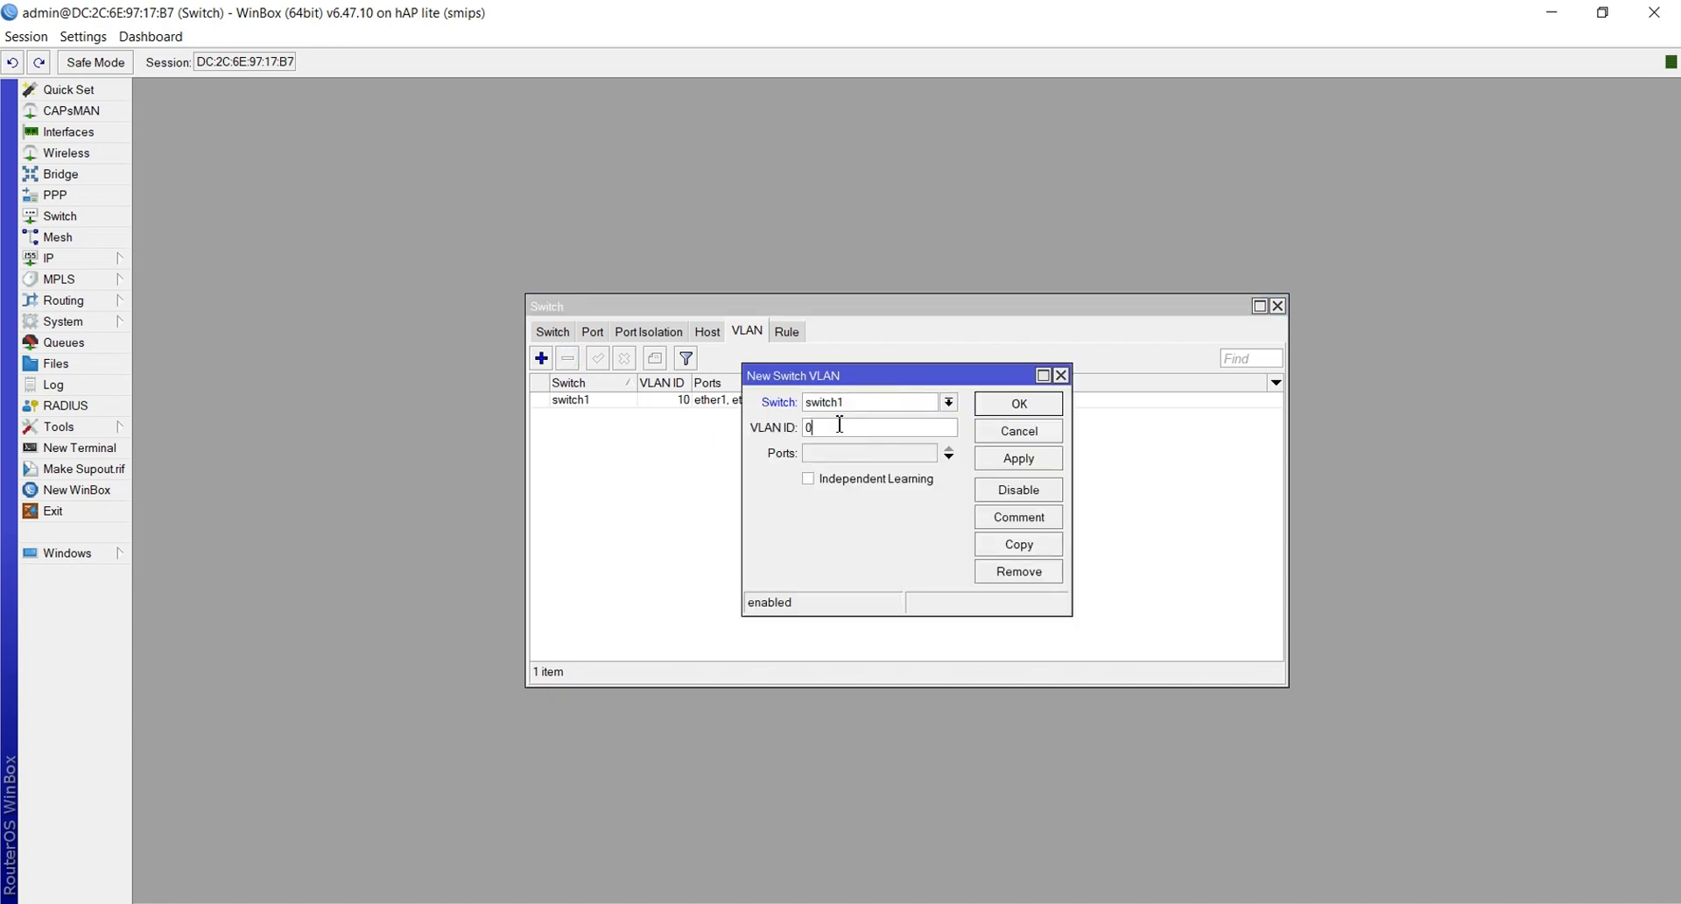
{"action": "type", "text": "20"}
{"action": "left_click", "coordinate": [852, 454]}
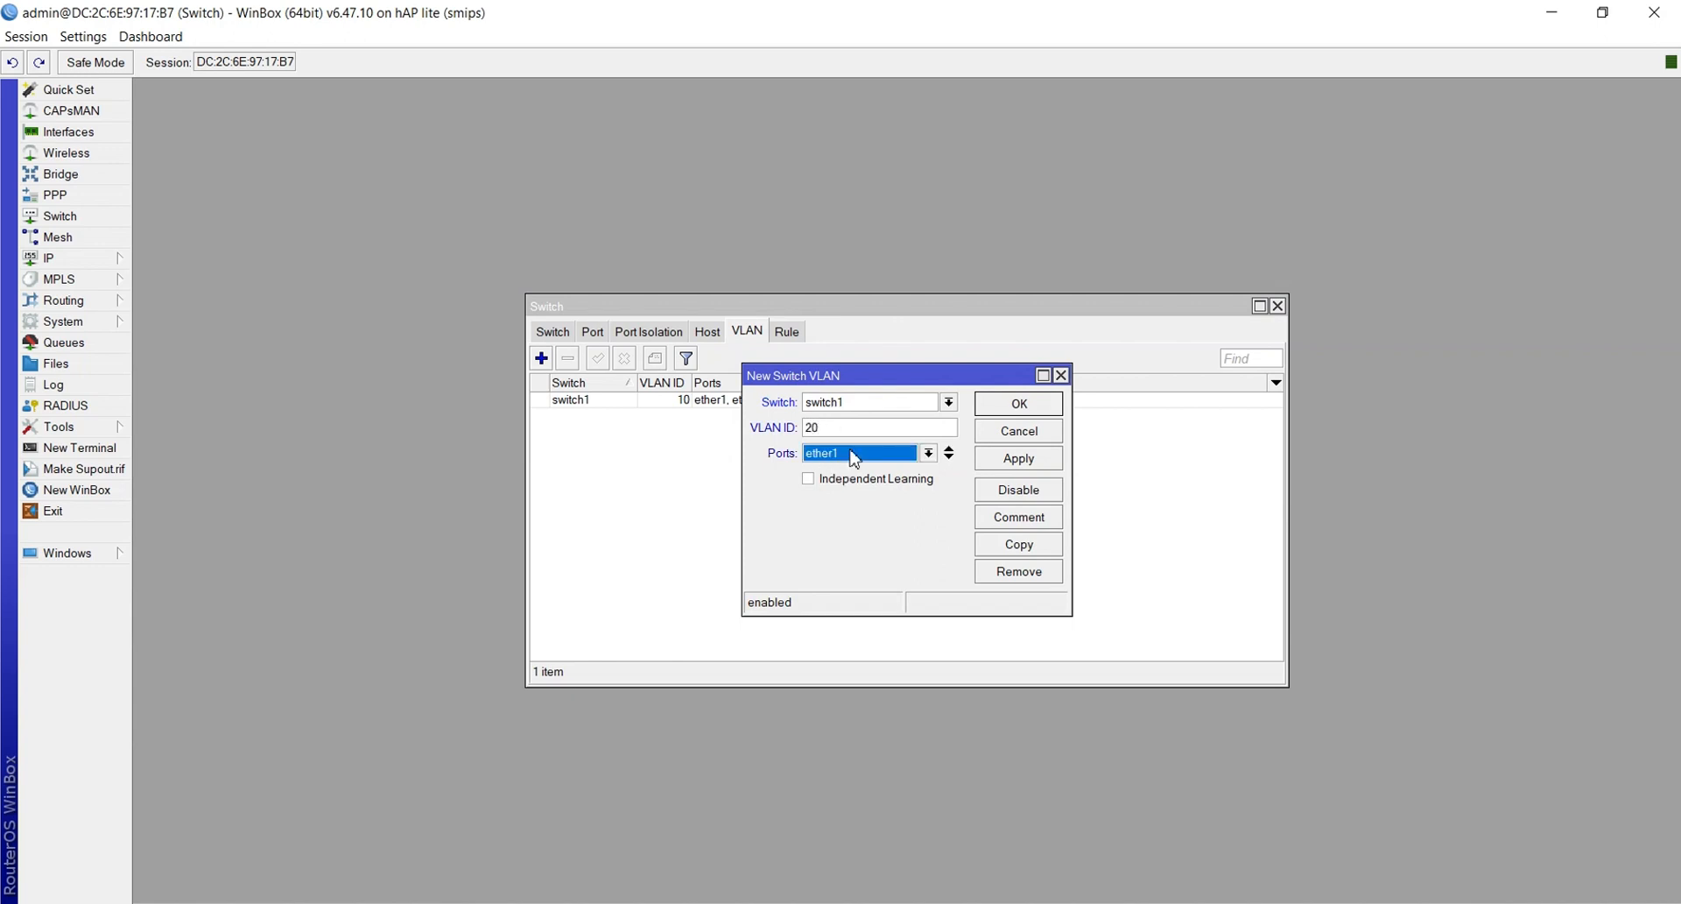
{"action": "left_click", "coordinate": [853, 463]}
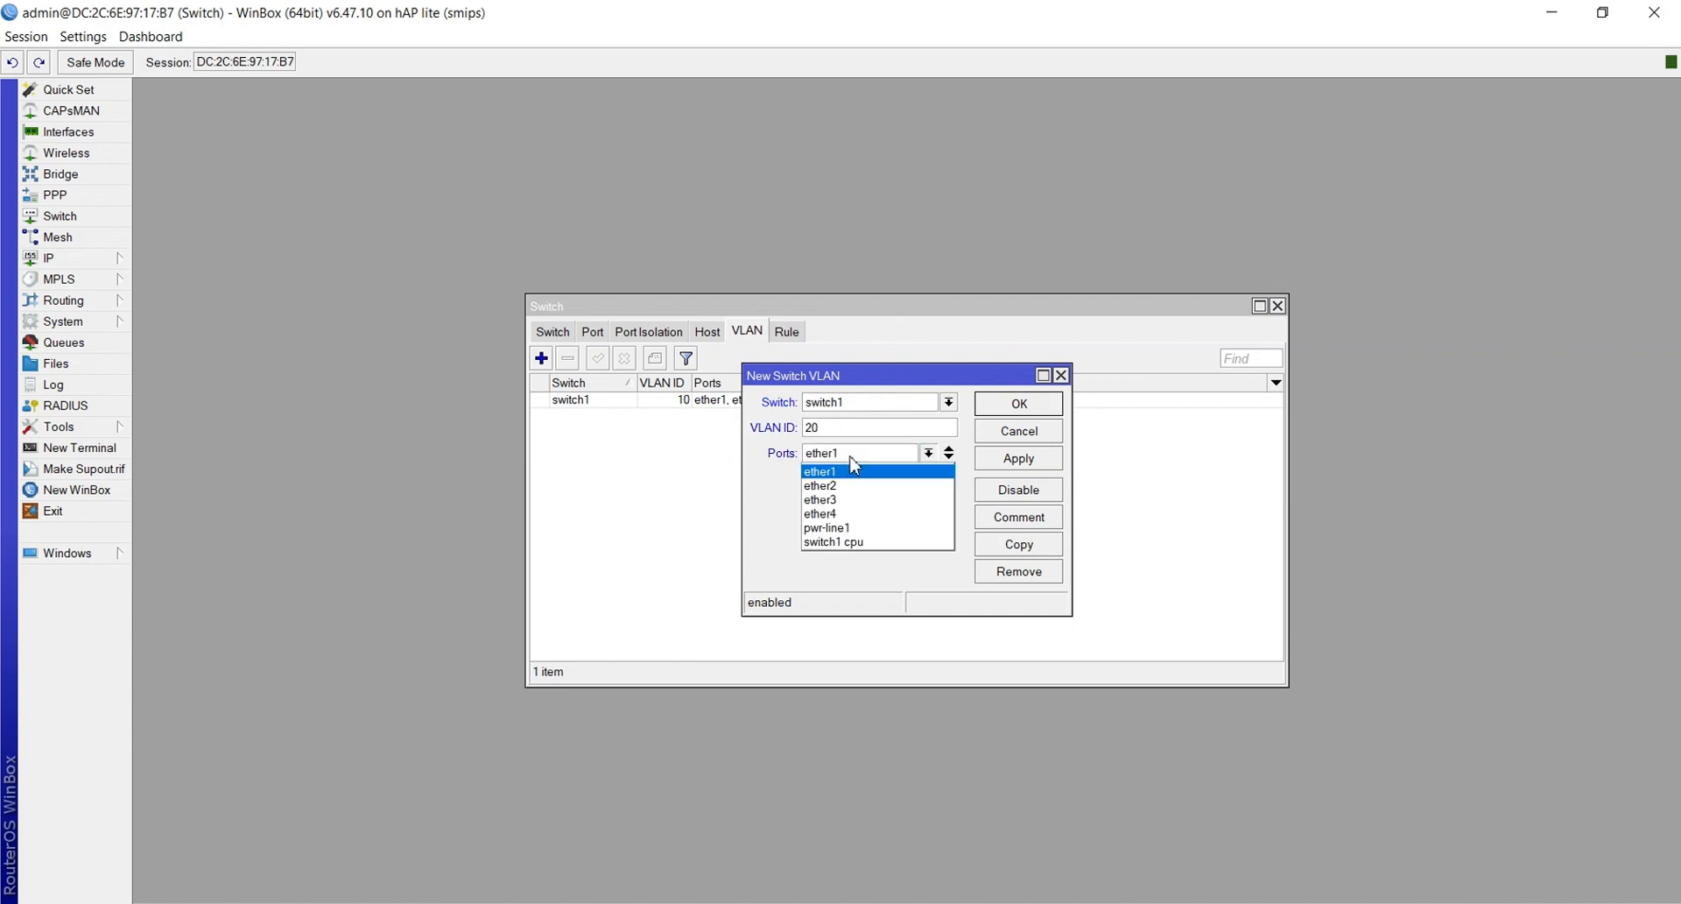
{"action": "left_click", "coordinate": [949, 458]}
{"action": "left_click", "coordinate": [948, 458]}
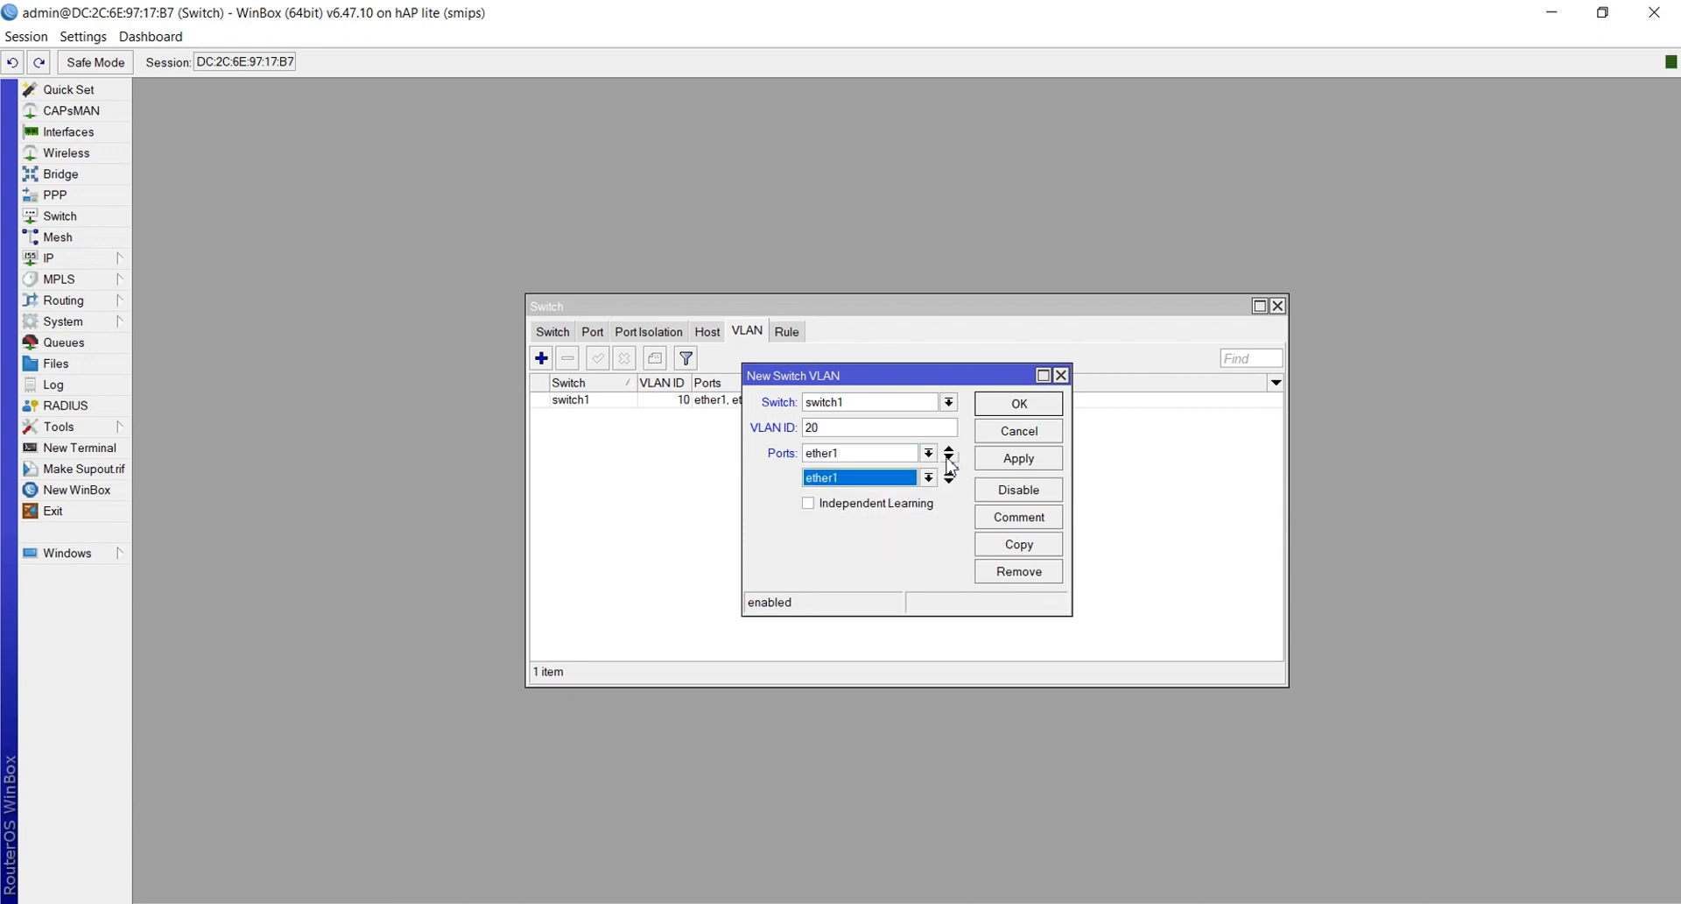
{"action": "left_click", "coordinate": [883, 477]}
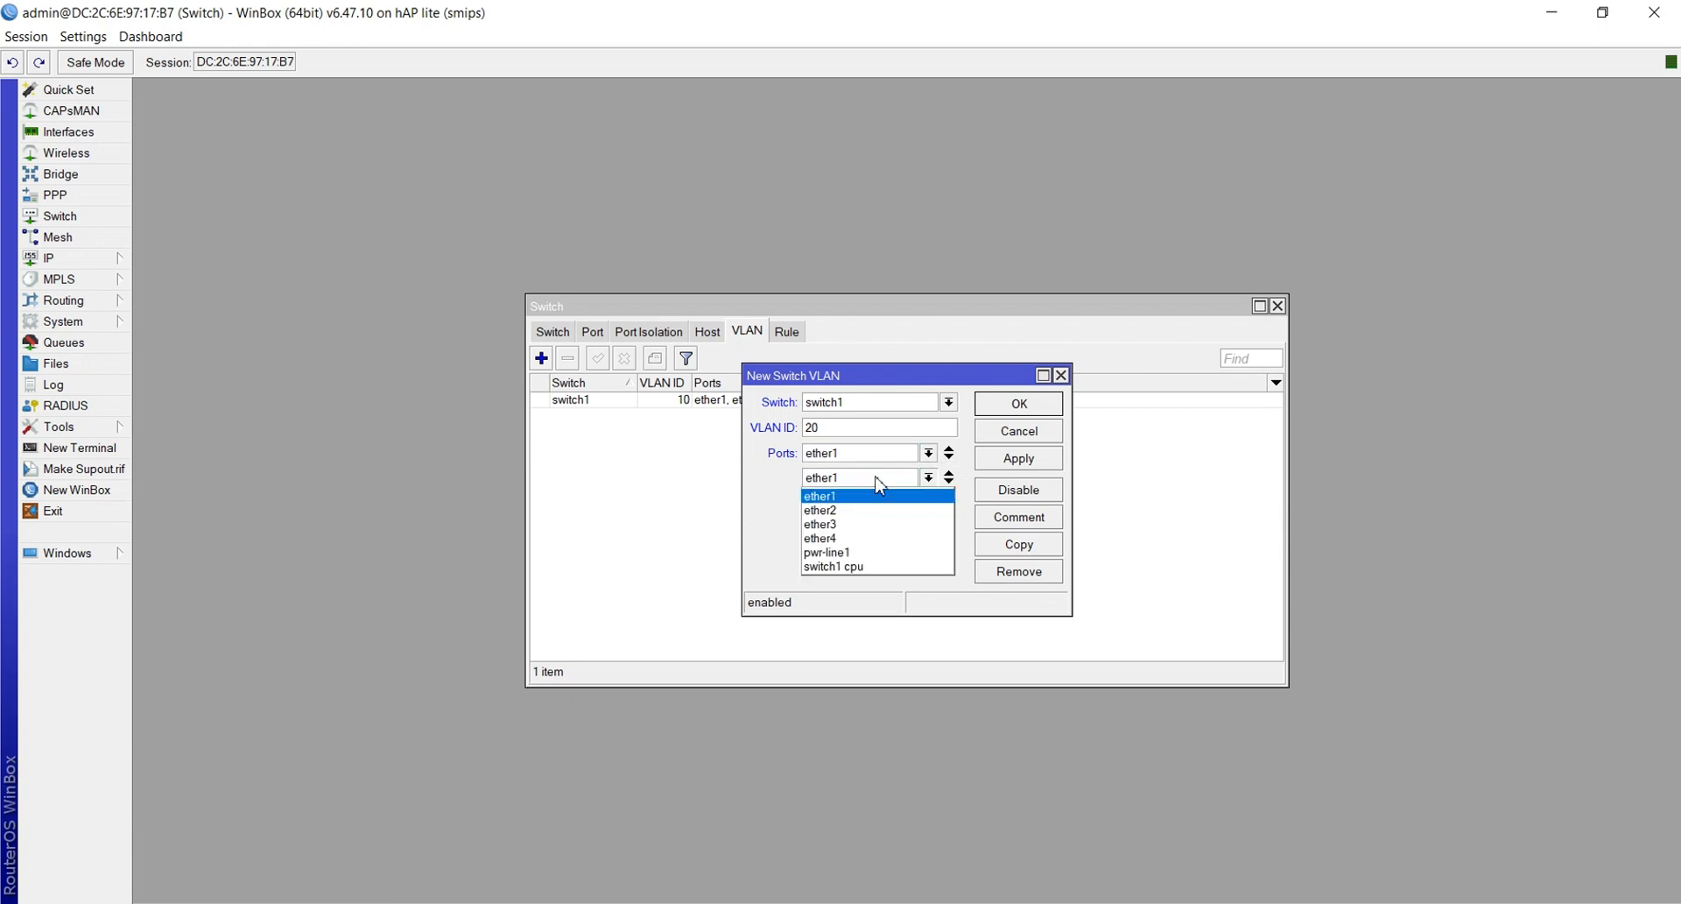
{"action": "left_click", "coordinate": [869, 525]}
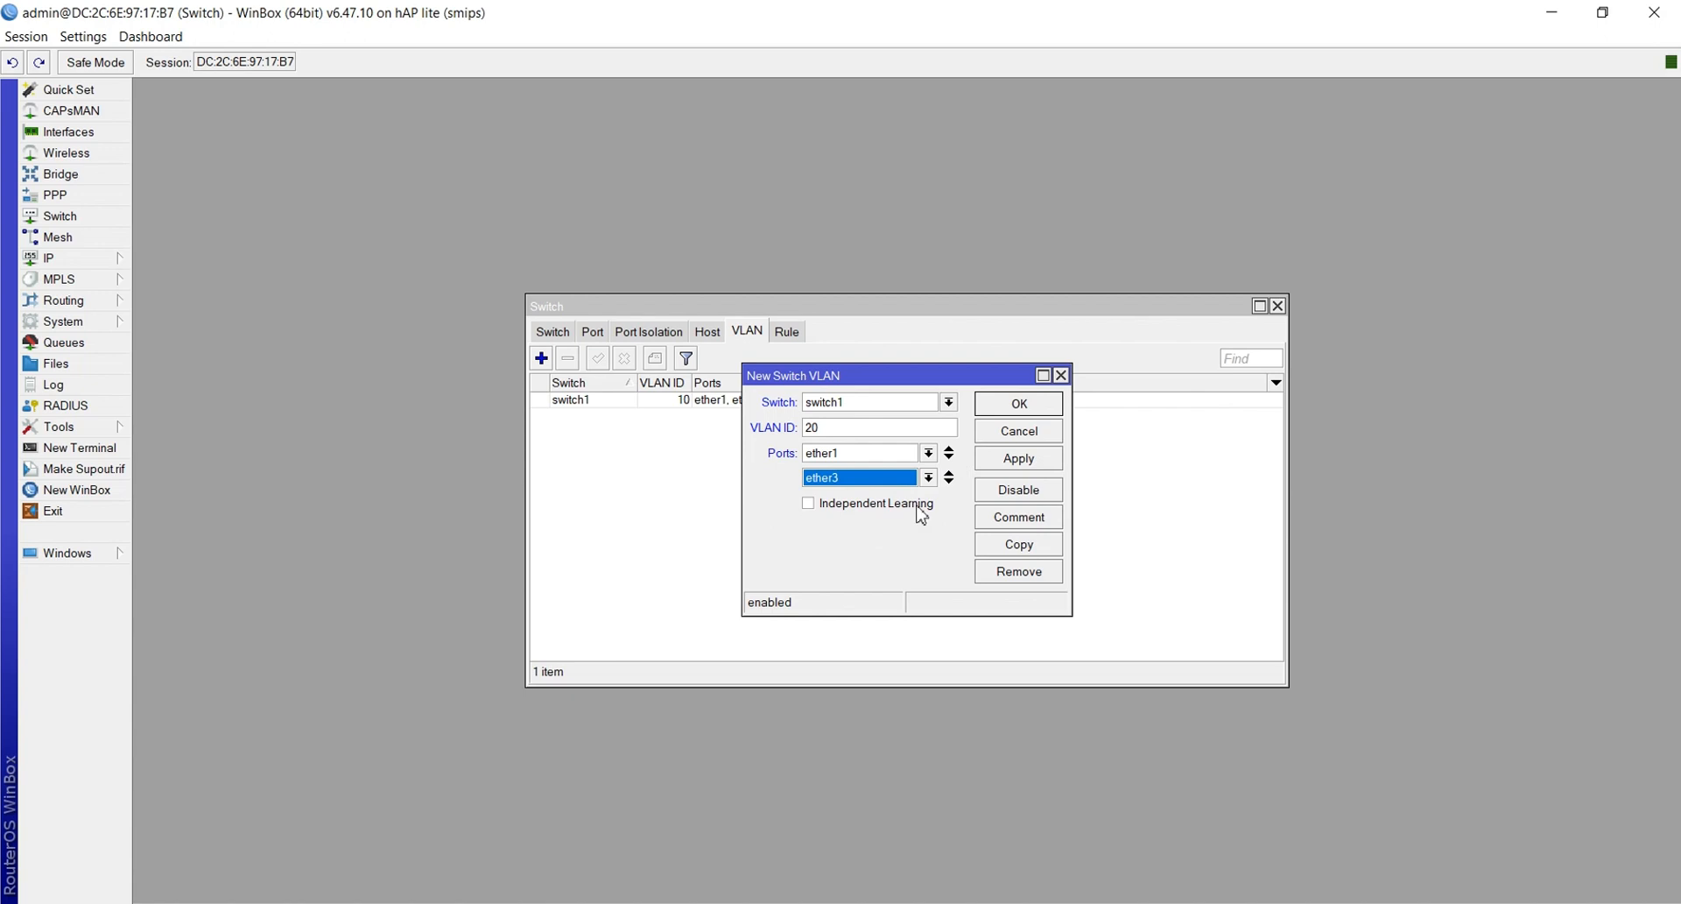
{"action": "left_click", "coordinate": [1014, 469]}
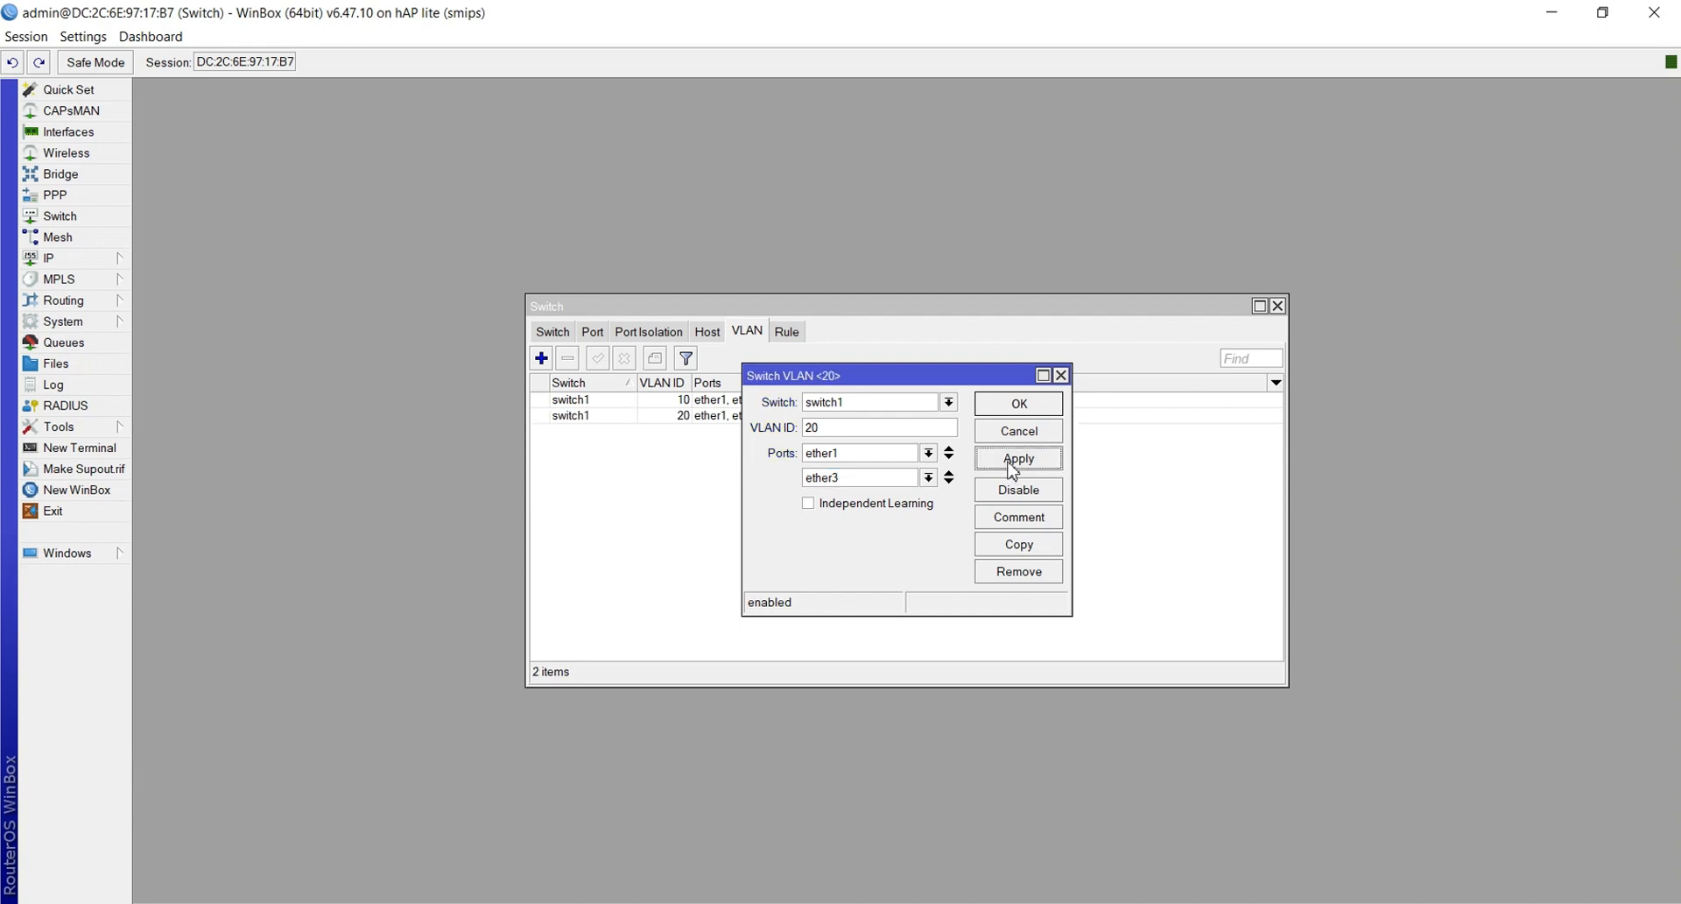
{"action": "left_click", "coordinate": [1019, 410]}
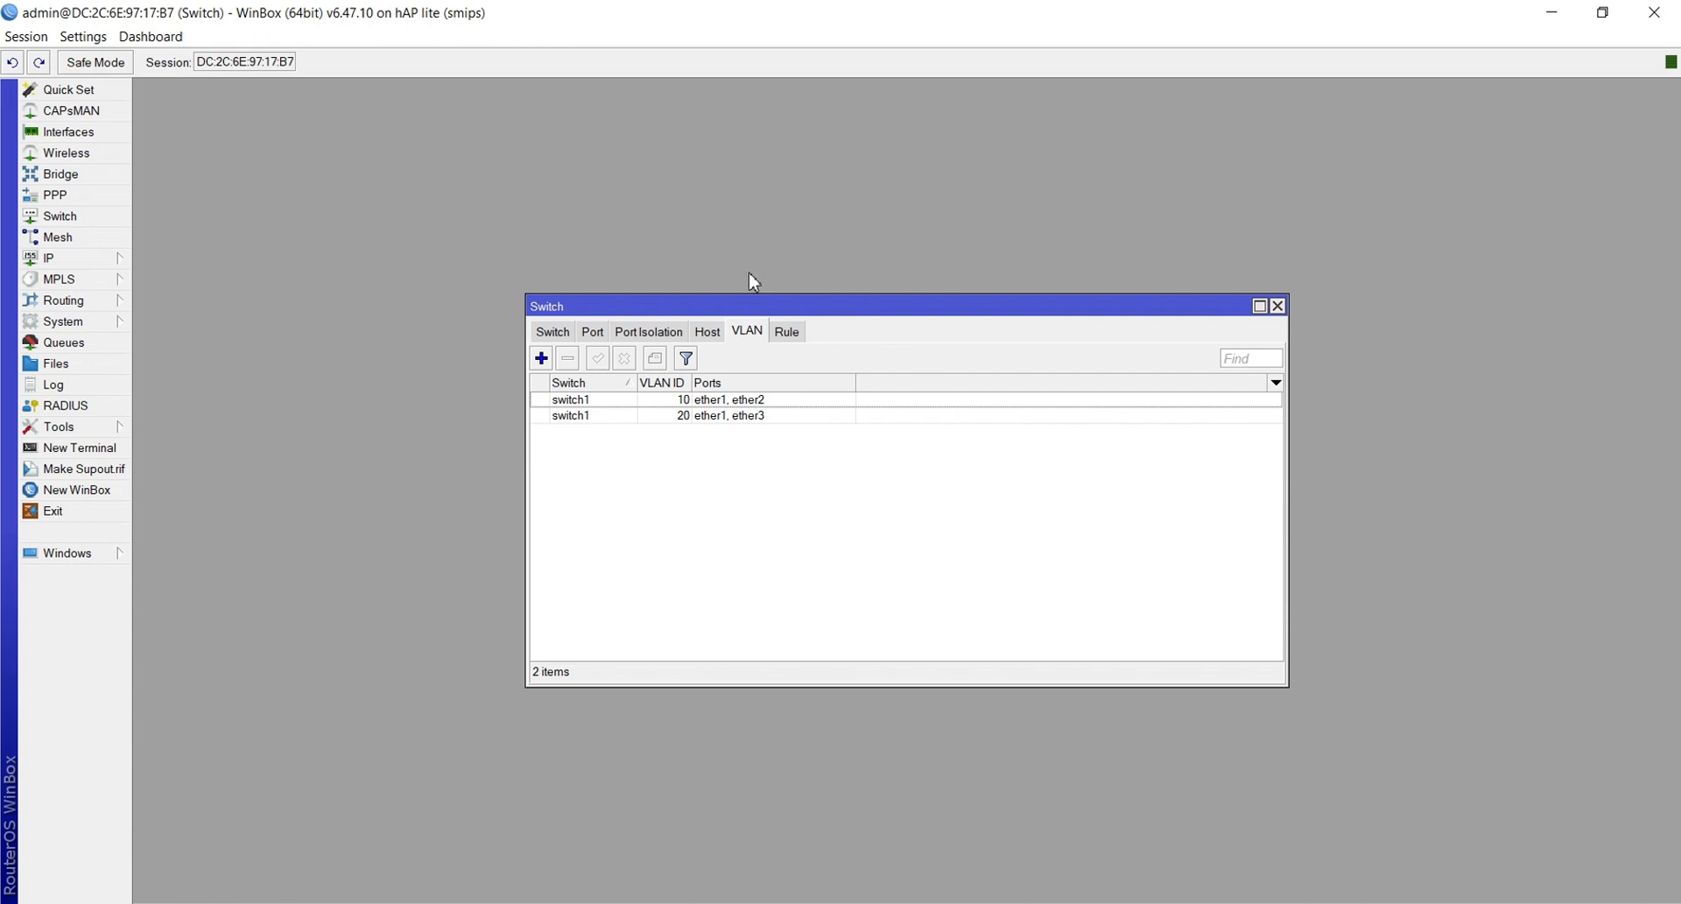
Set switch port ether1 to secure VLAN mode with VLAN header 'add if missing'
{"action": "left_click", "coordinate": [589, 336]}
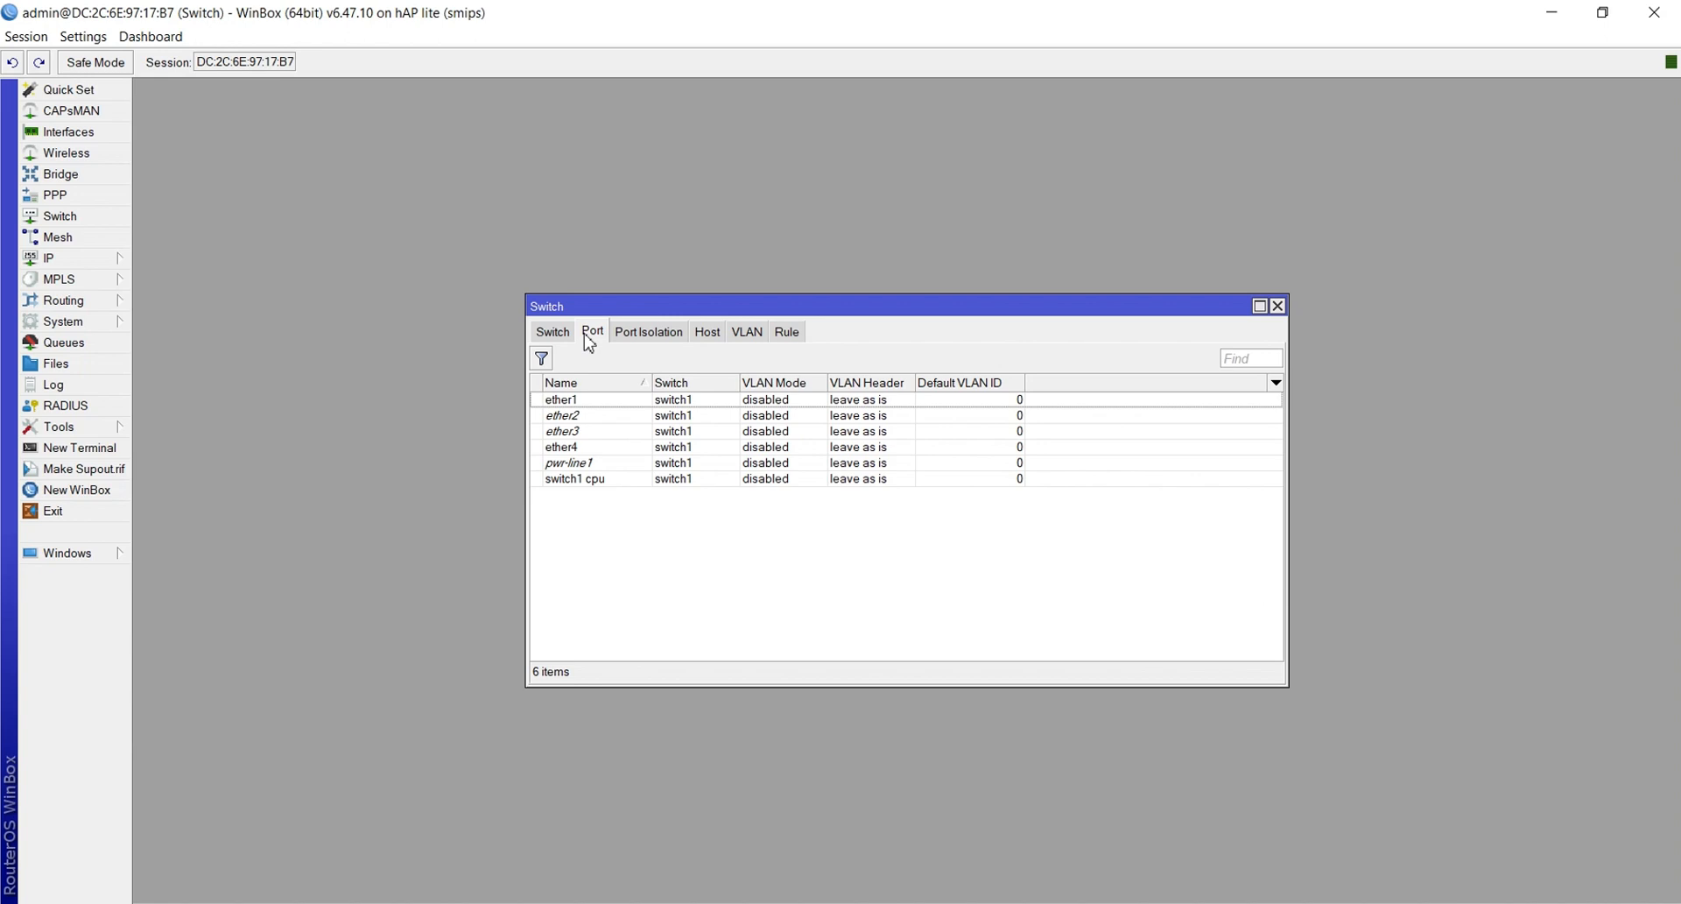
{"action": "double_click", "coordinate": [574, 407]}
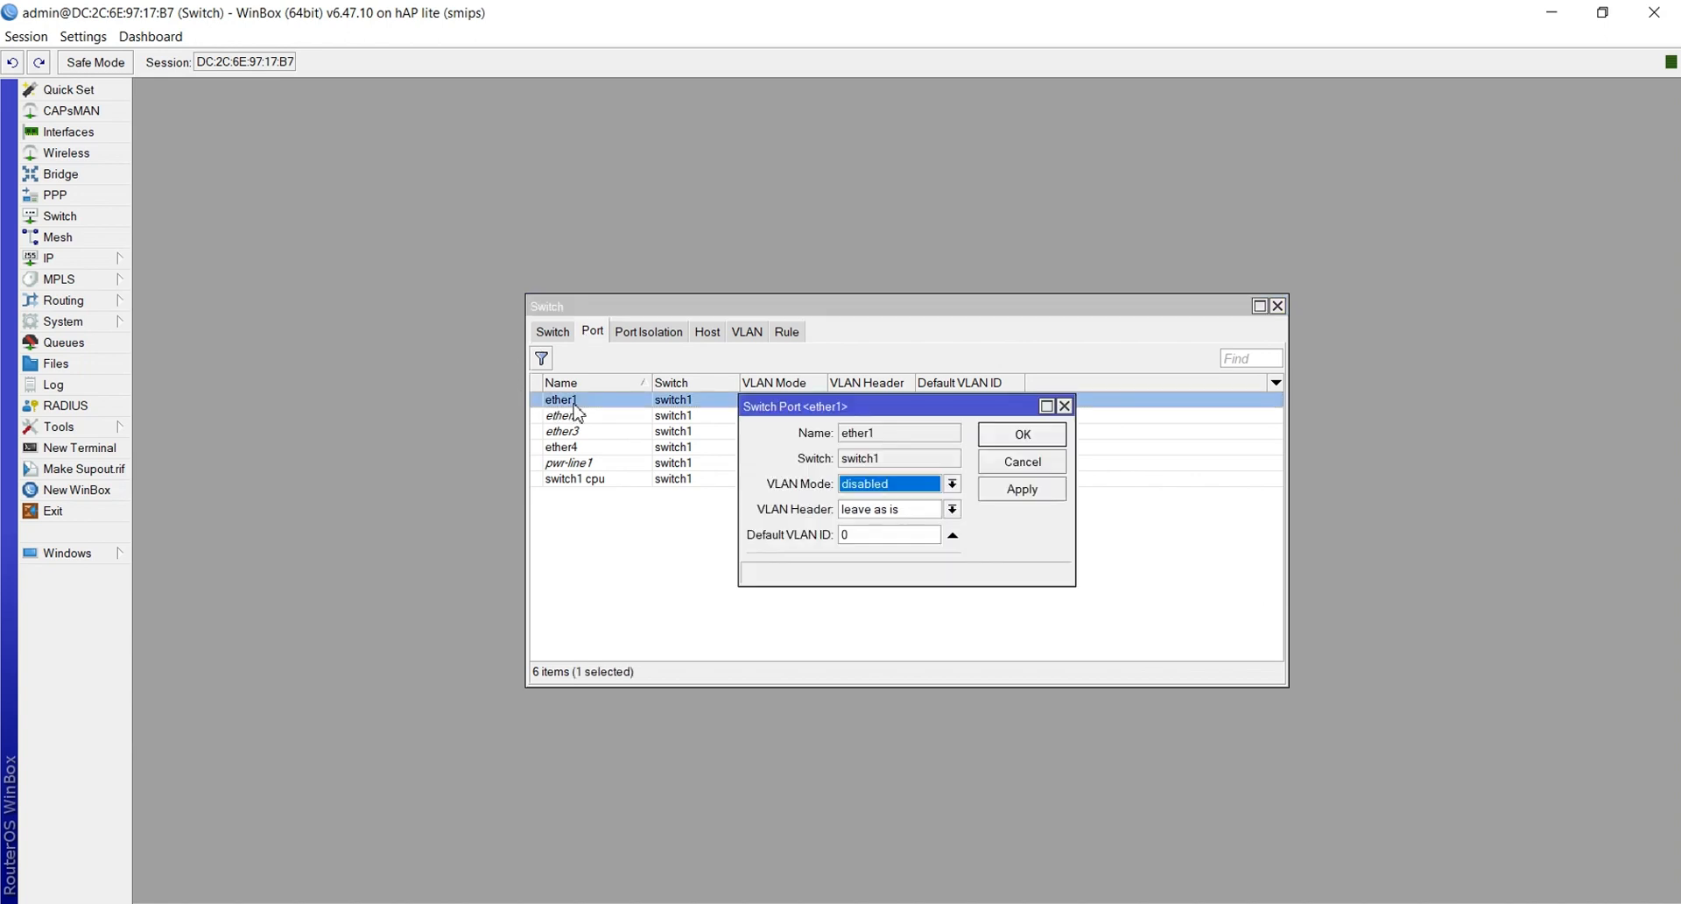
{"action": "left_click", "coordinate": [897, 491]}
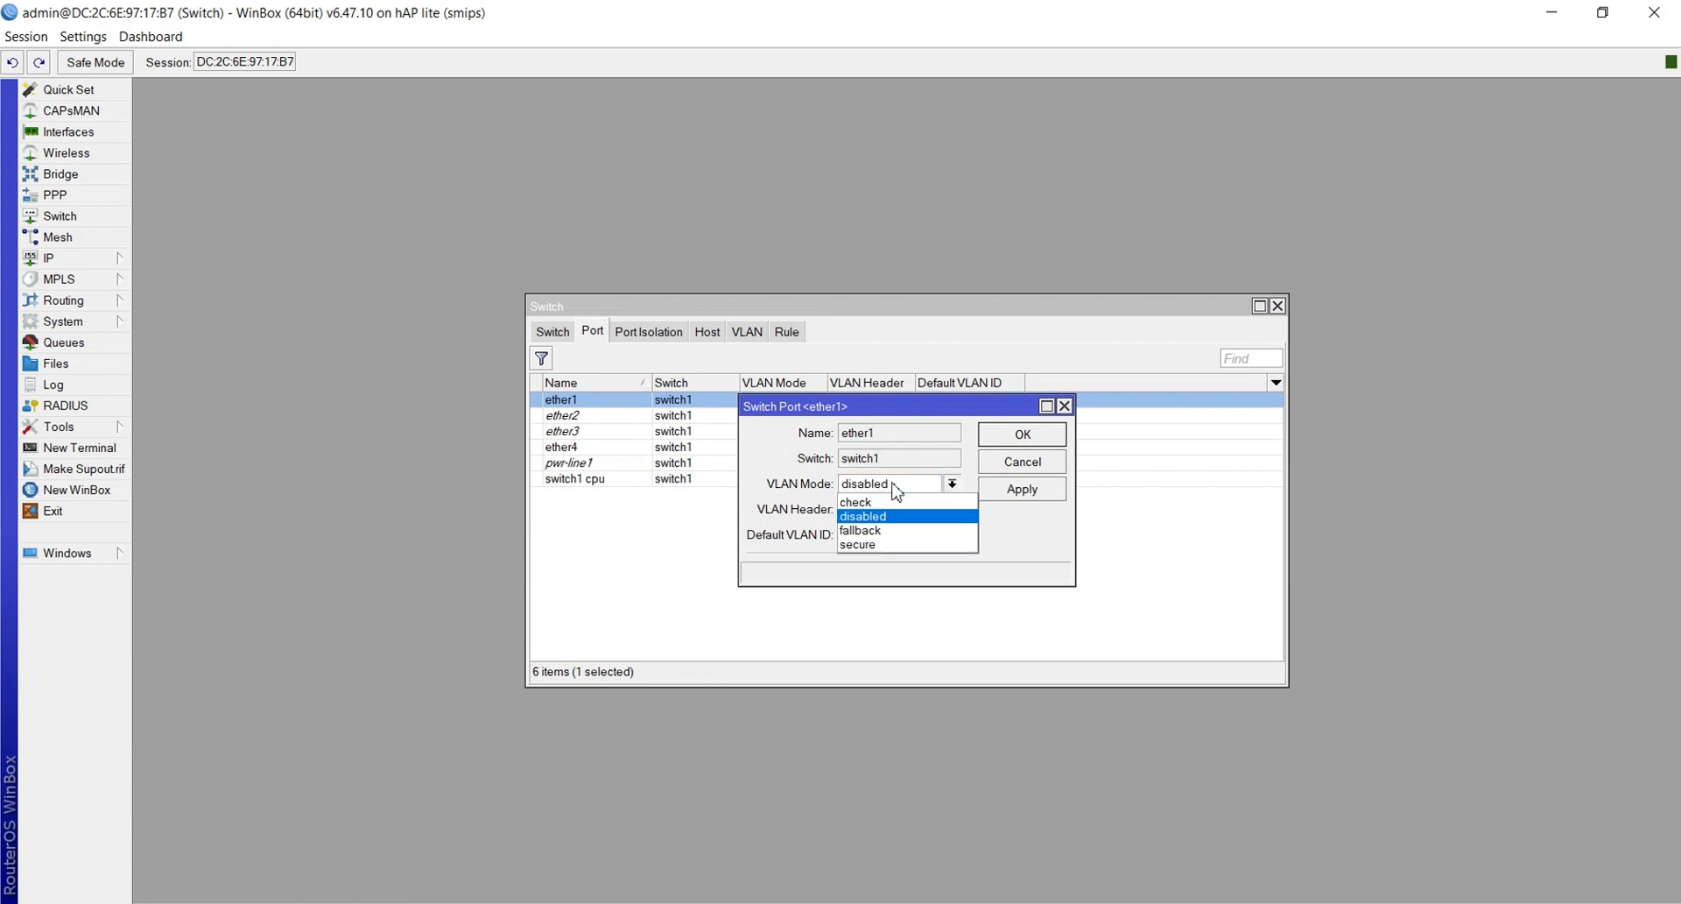
{"action": "left_click", "coordinate": [881, 544]}
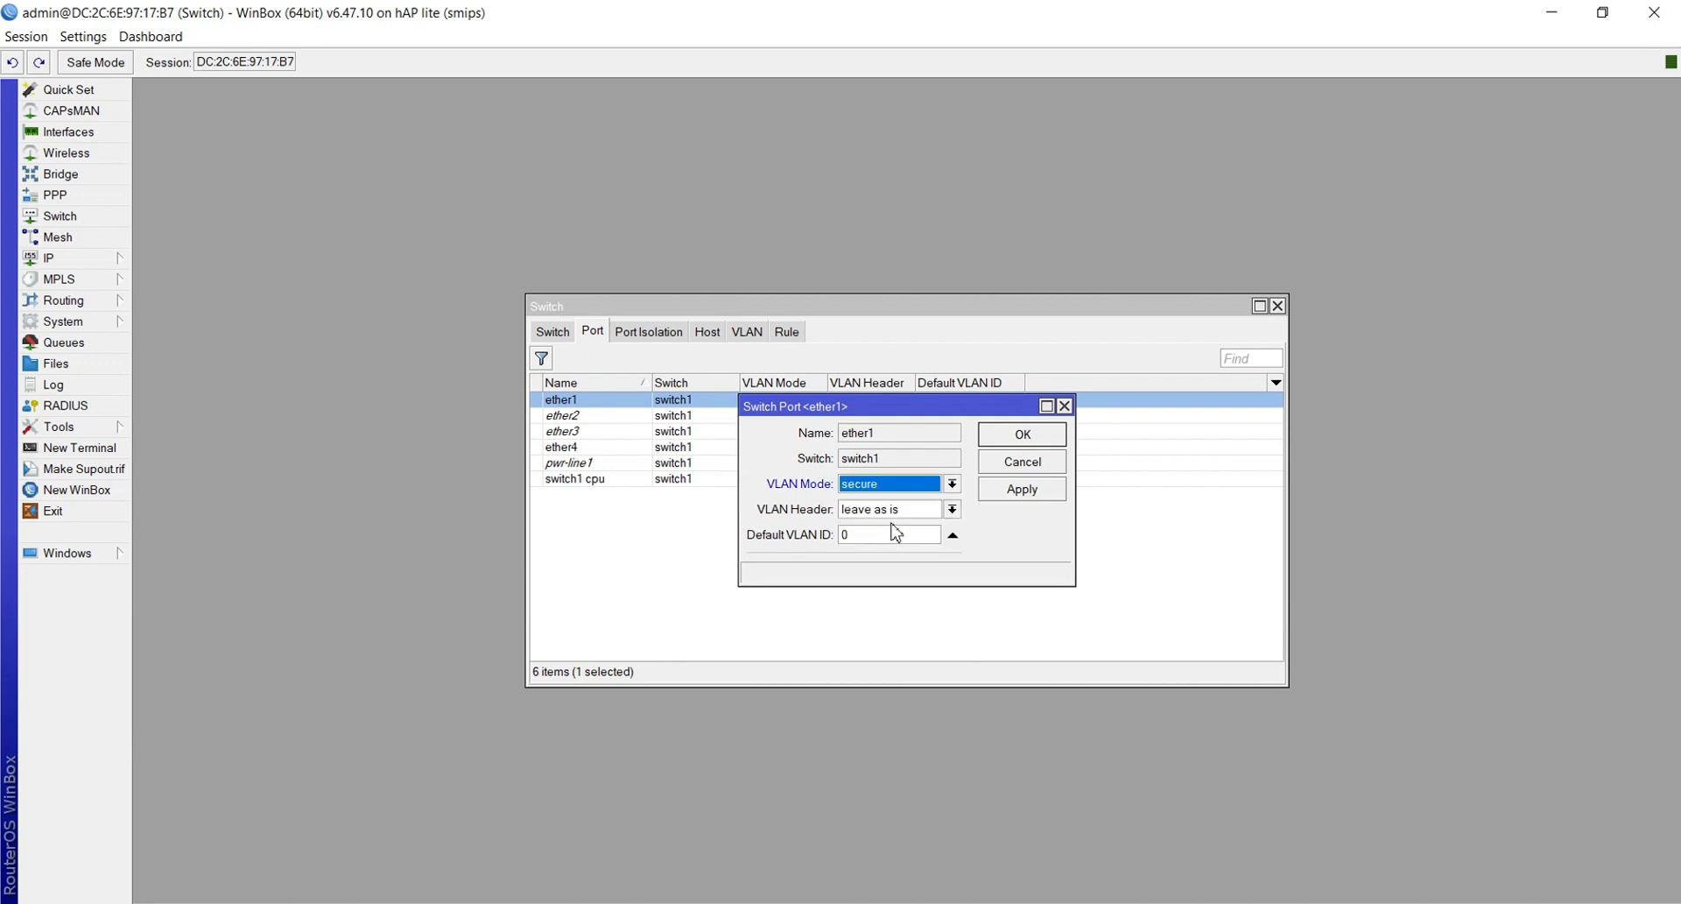
{"action": "left_click", "coordinate": [882, 515]}
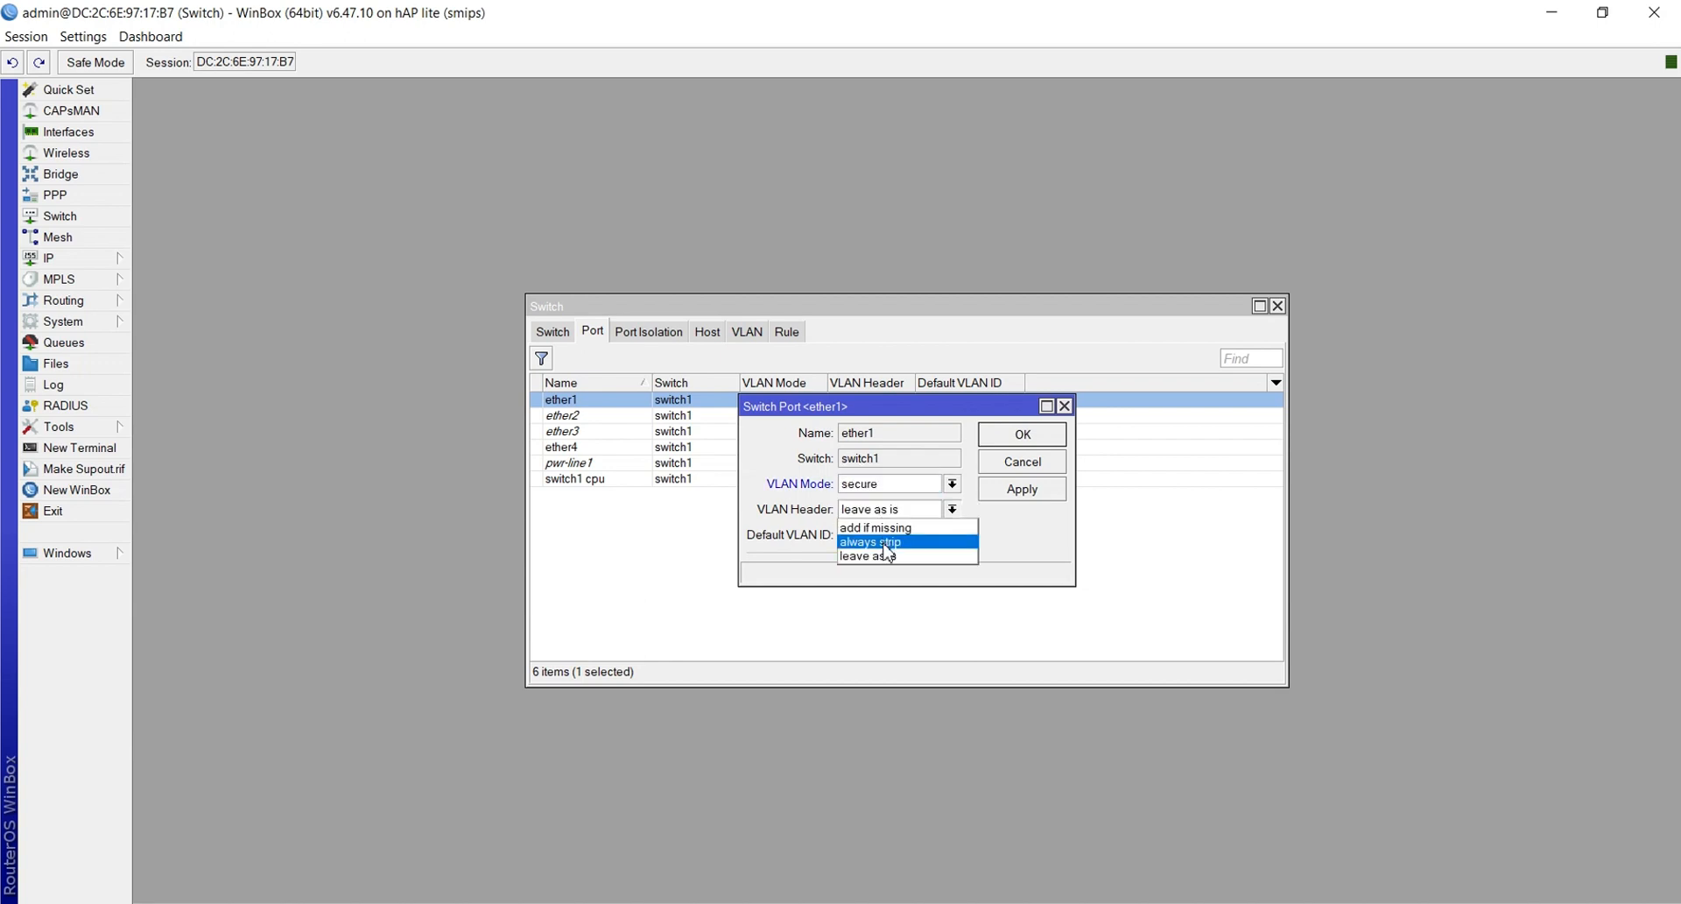
{"action": "left_click", "coordinate": [885, 528]}
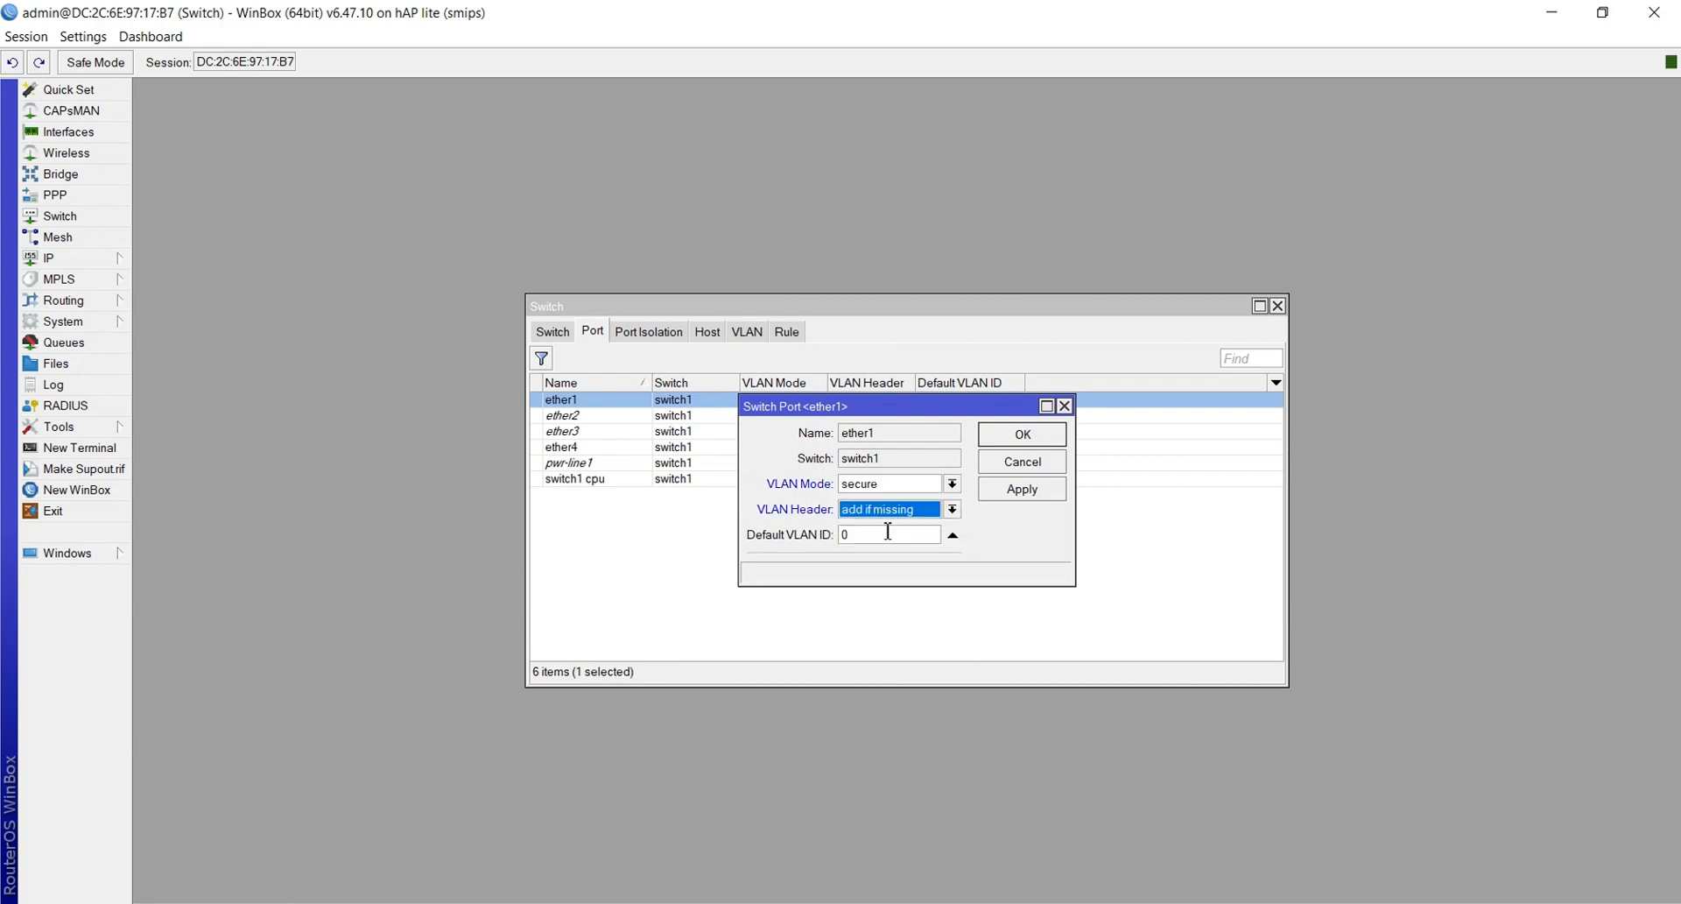
{"action": "left_click", "coordinate": [1018, 497]}
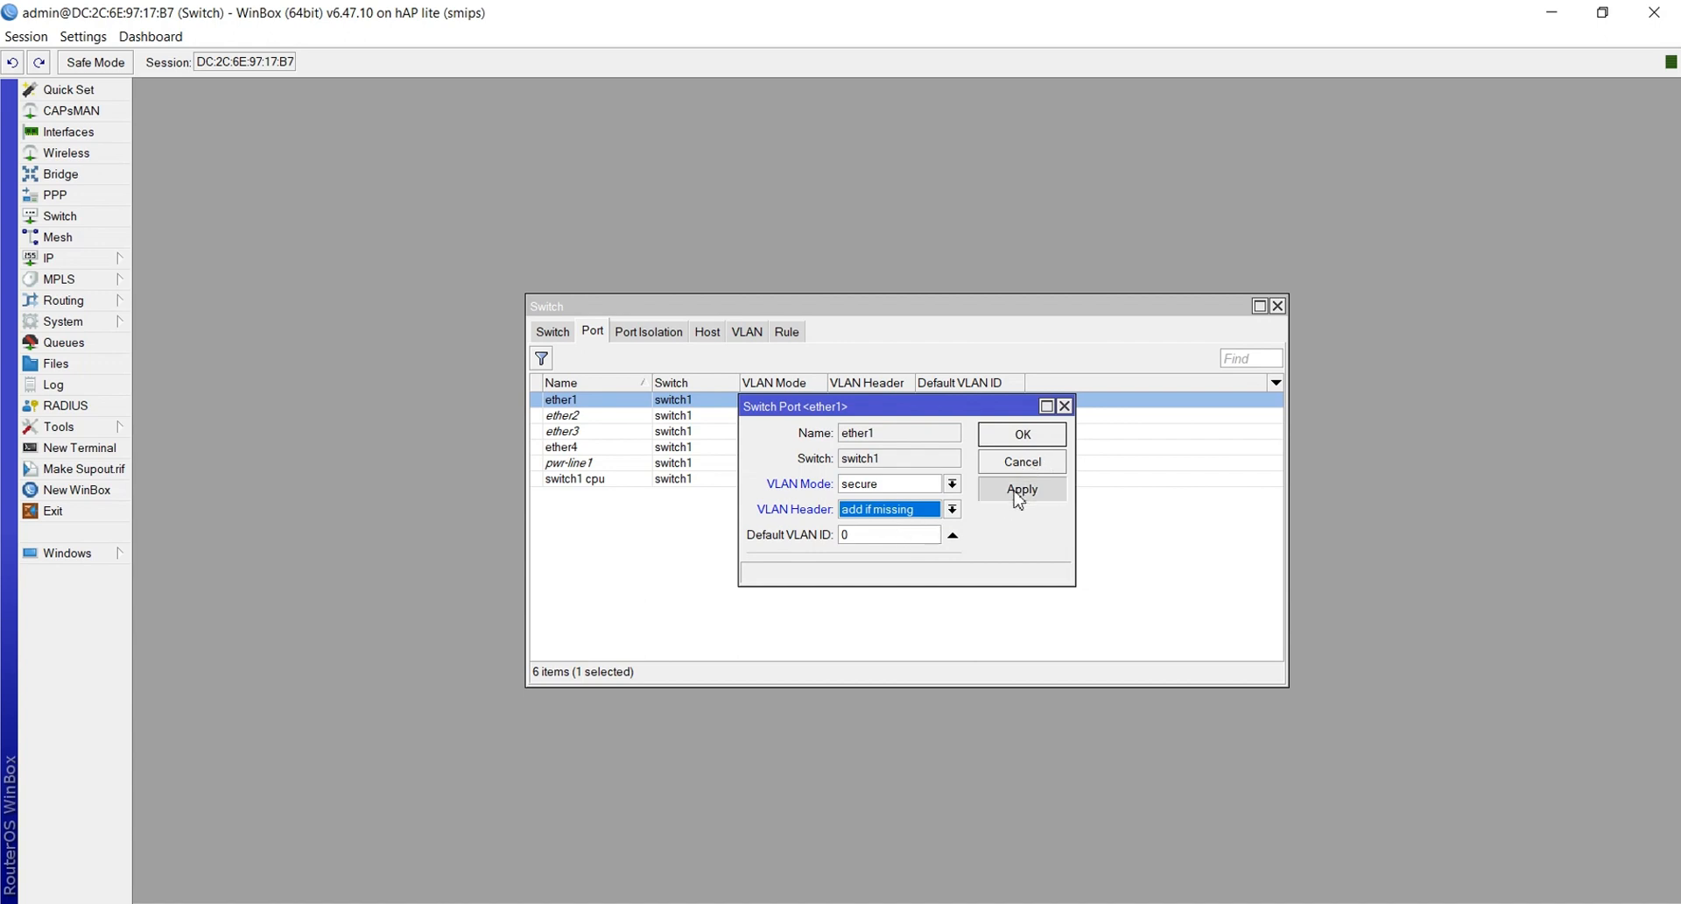
{"action": "left_click", "coordinate": [1020, 437]}
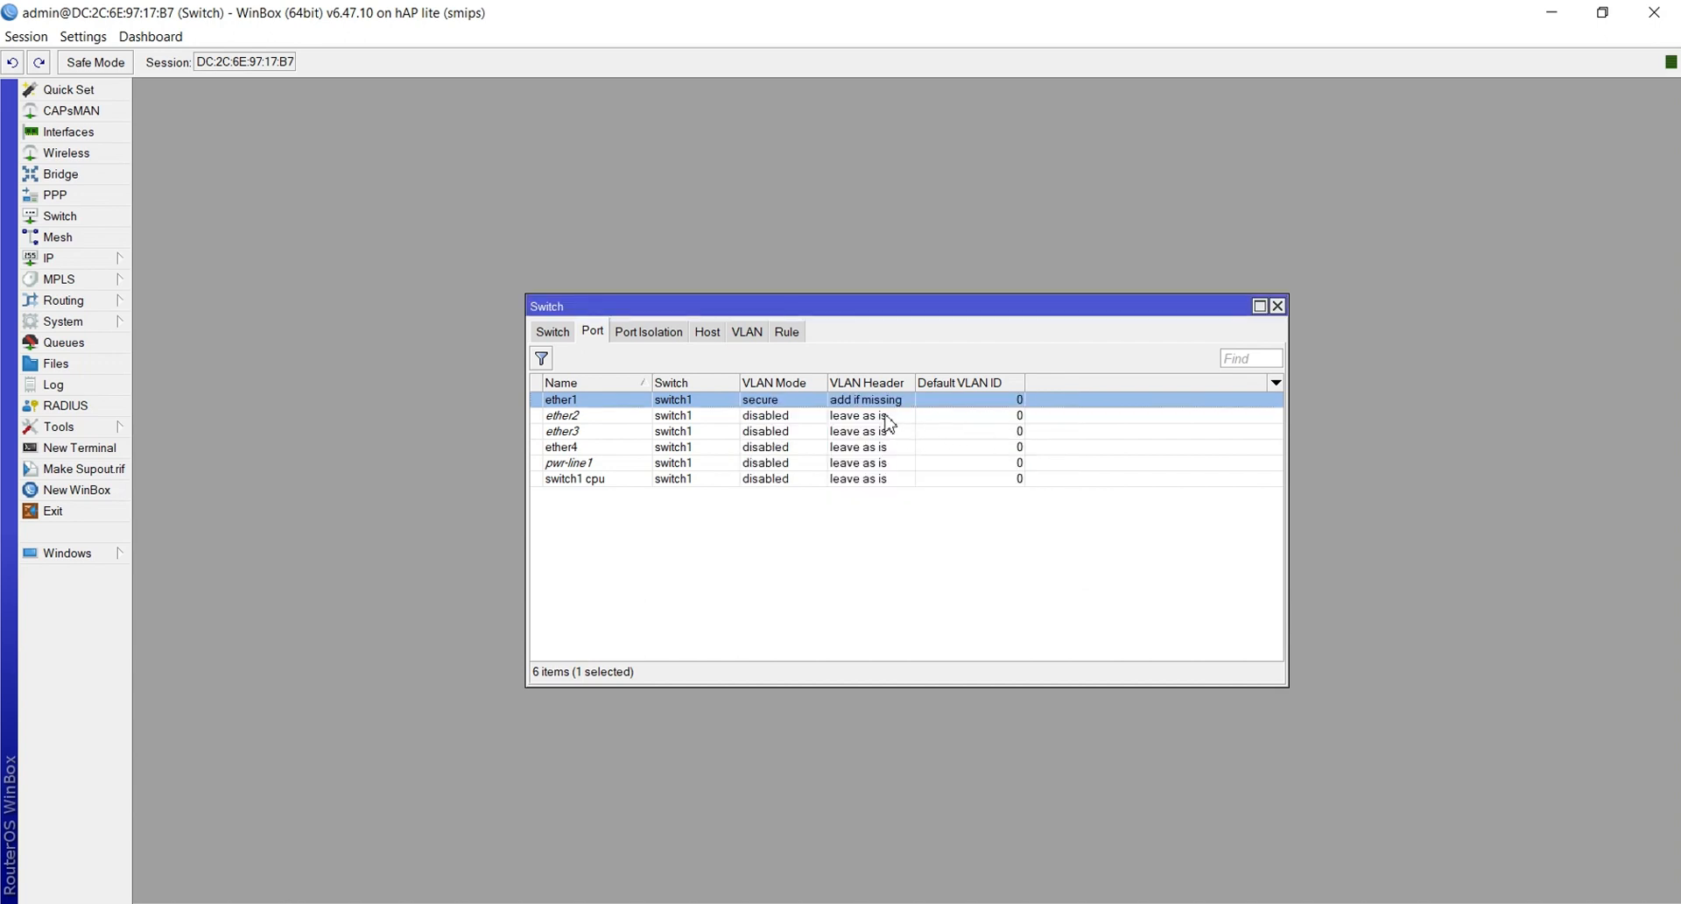
{"action": "double_click", "coordinate": [886, 415]}
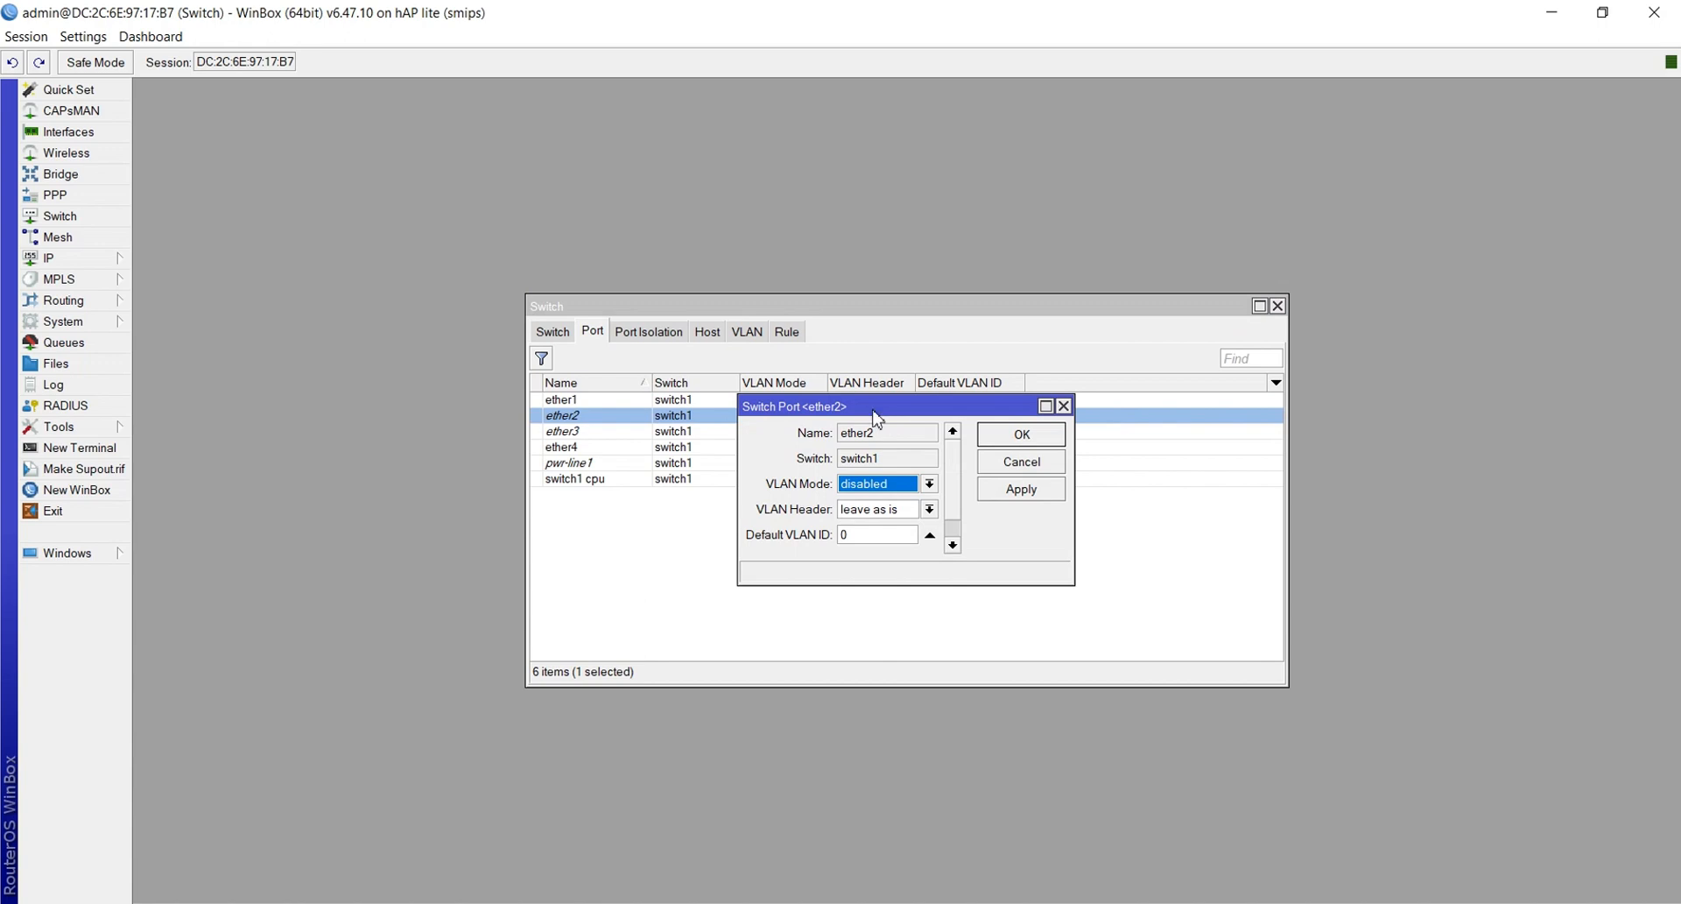
Give switch port ether2 secure VLAN mode, always-strip VLAN header and default VLAN ID 10
{"action": "left_click", "coordinate": [867, 459]}
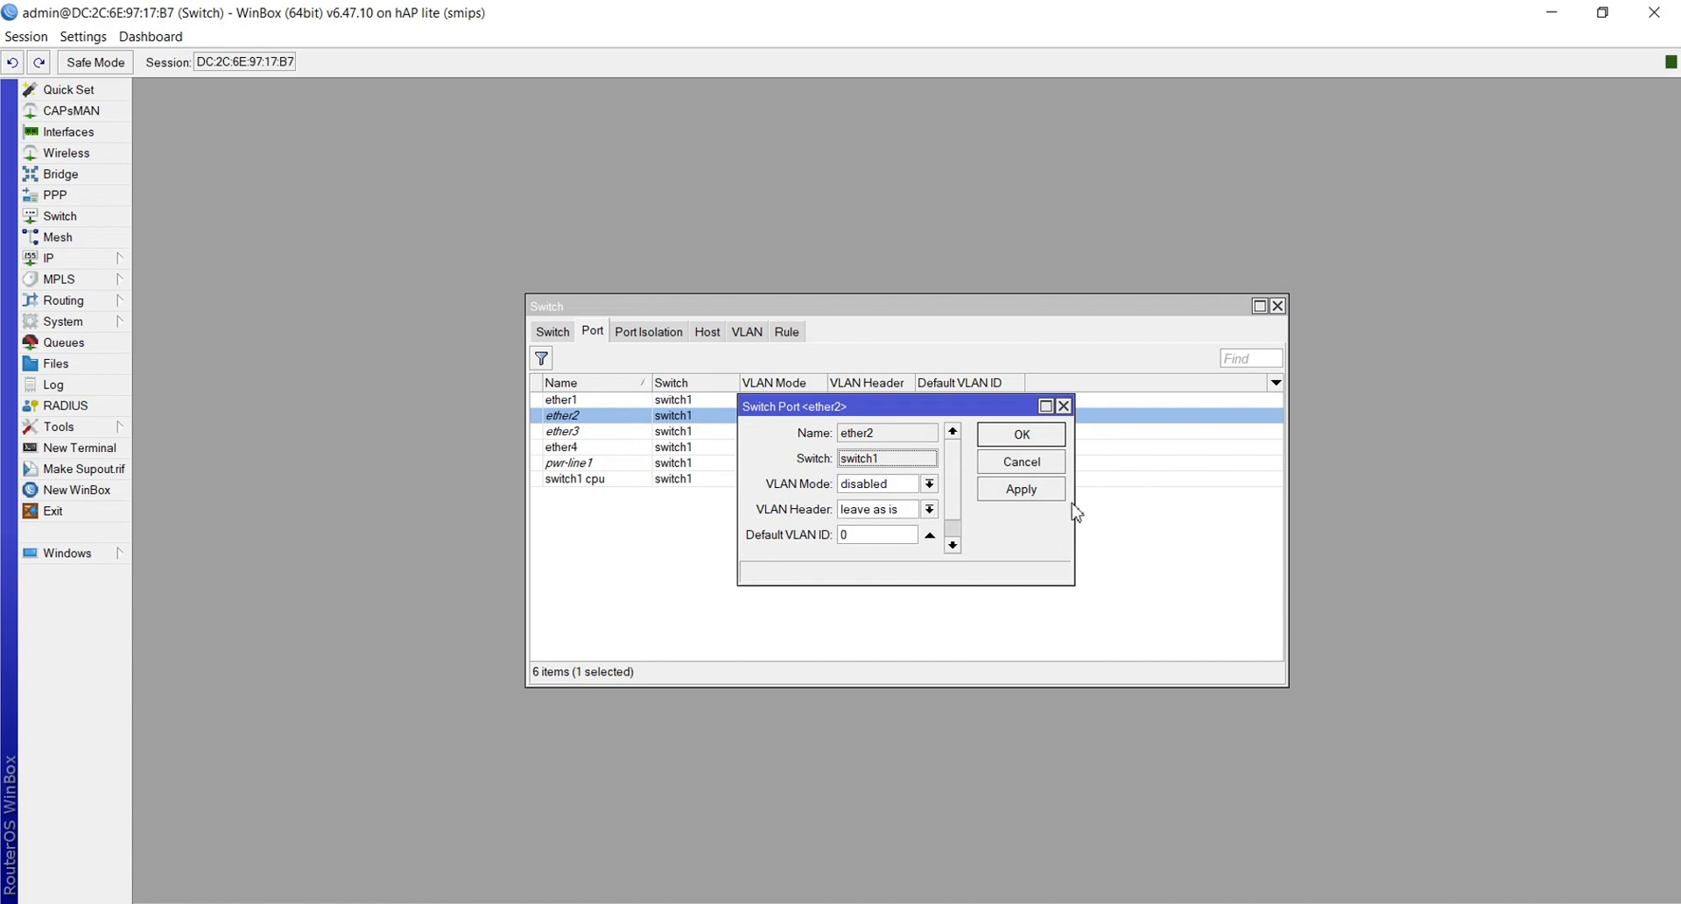
{"action": "left_click", "coordinate": [1137, 518]}
{"action": "double_click", "coordinate": [843, 417]}
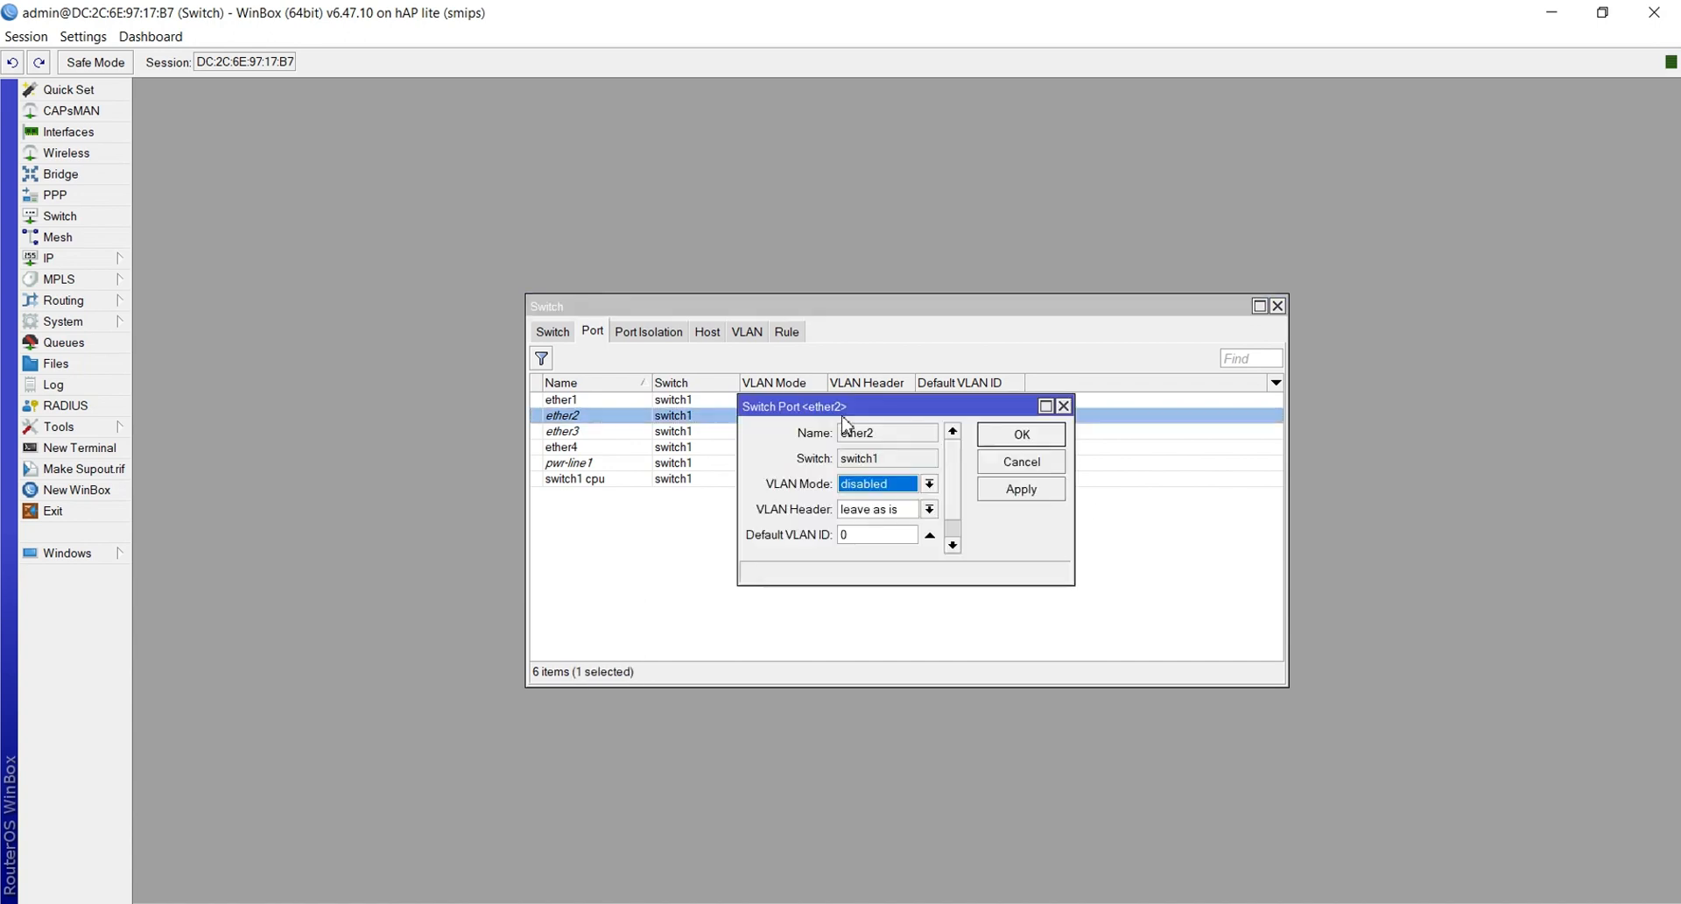
{"action": "left_click", "coordinate": [870, 483]}
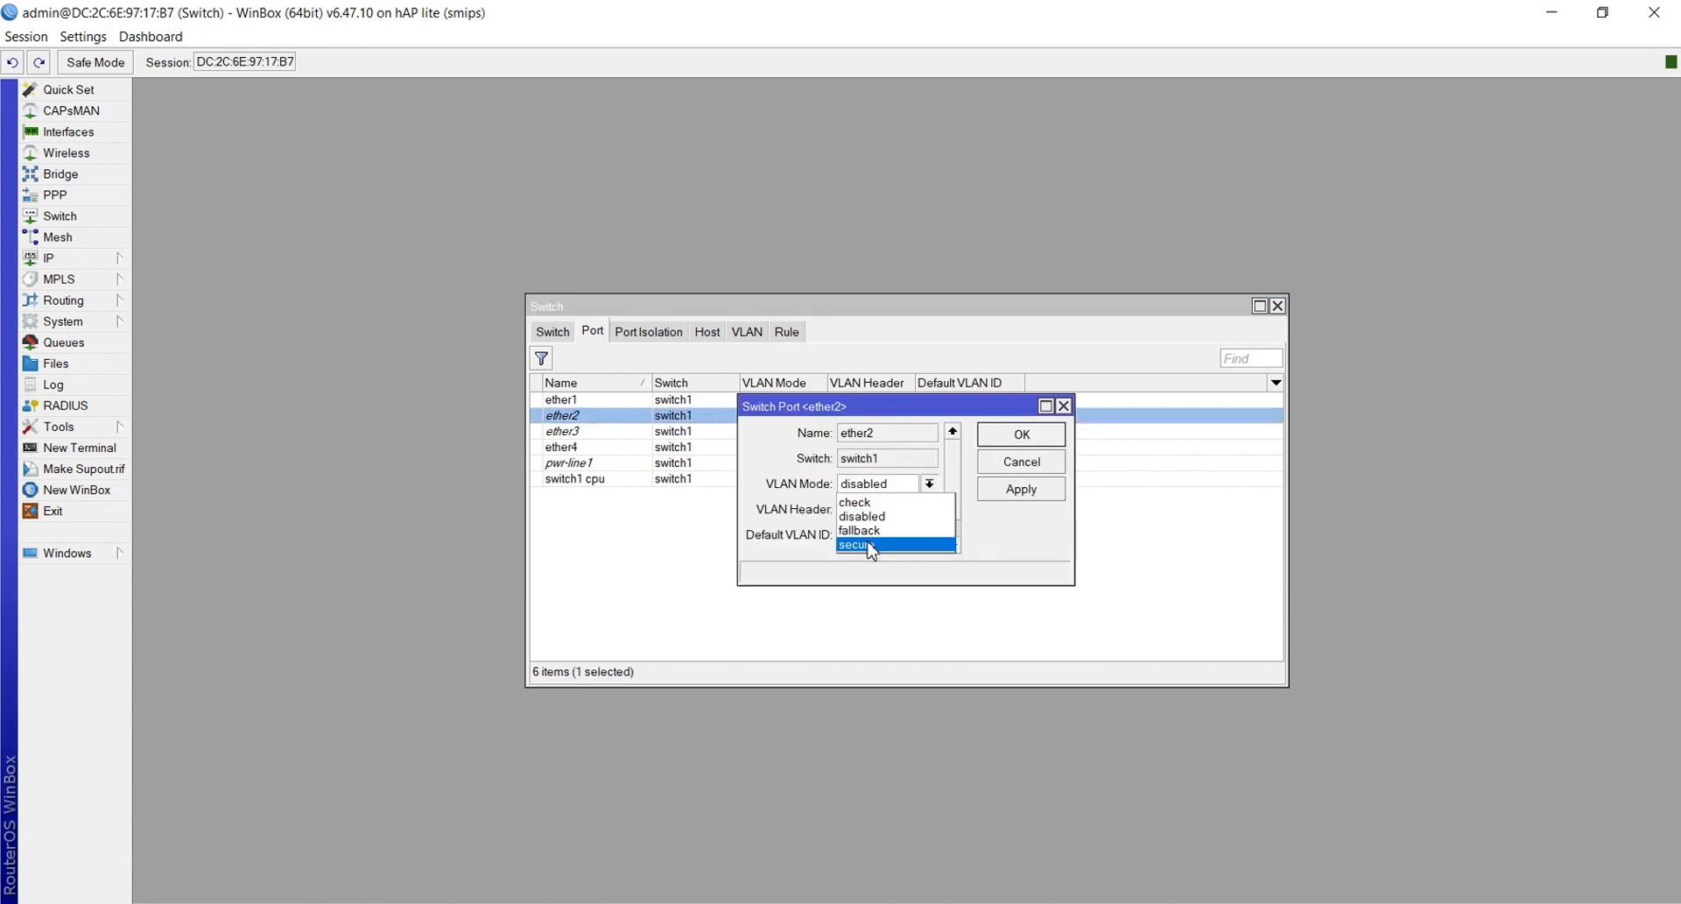
{"action": "left_click", "coordinate": [871, 544]}
{"action": "left_click", "coordinate": [854, 509]}
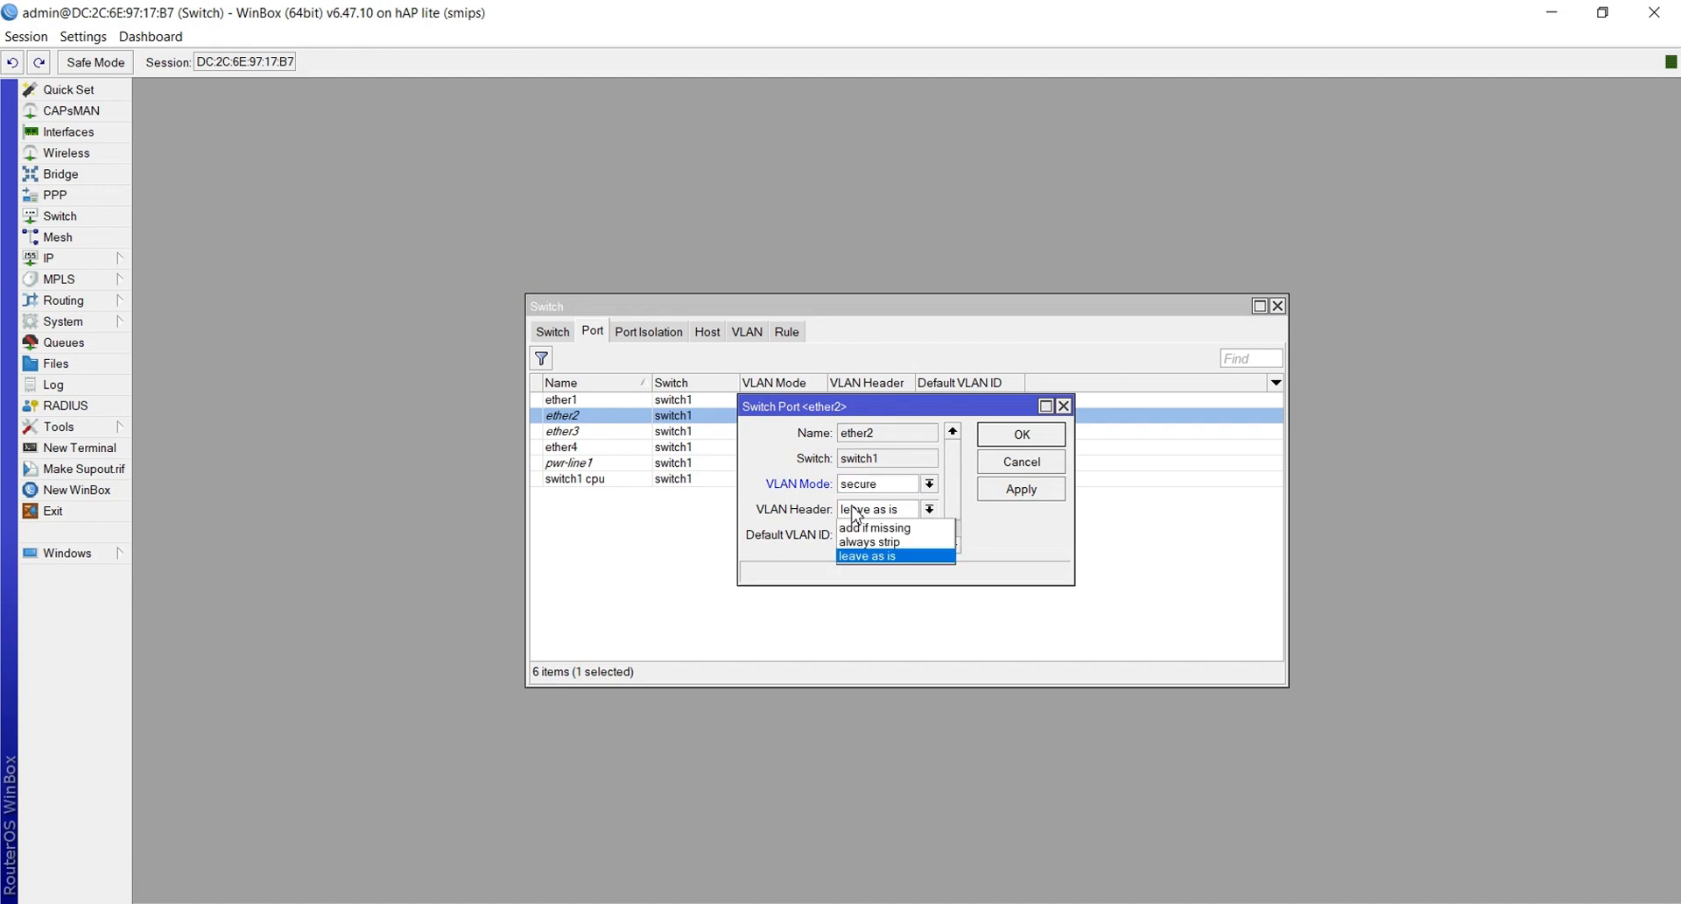
{"action": "left_click", "coordinate": [866, 542]}
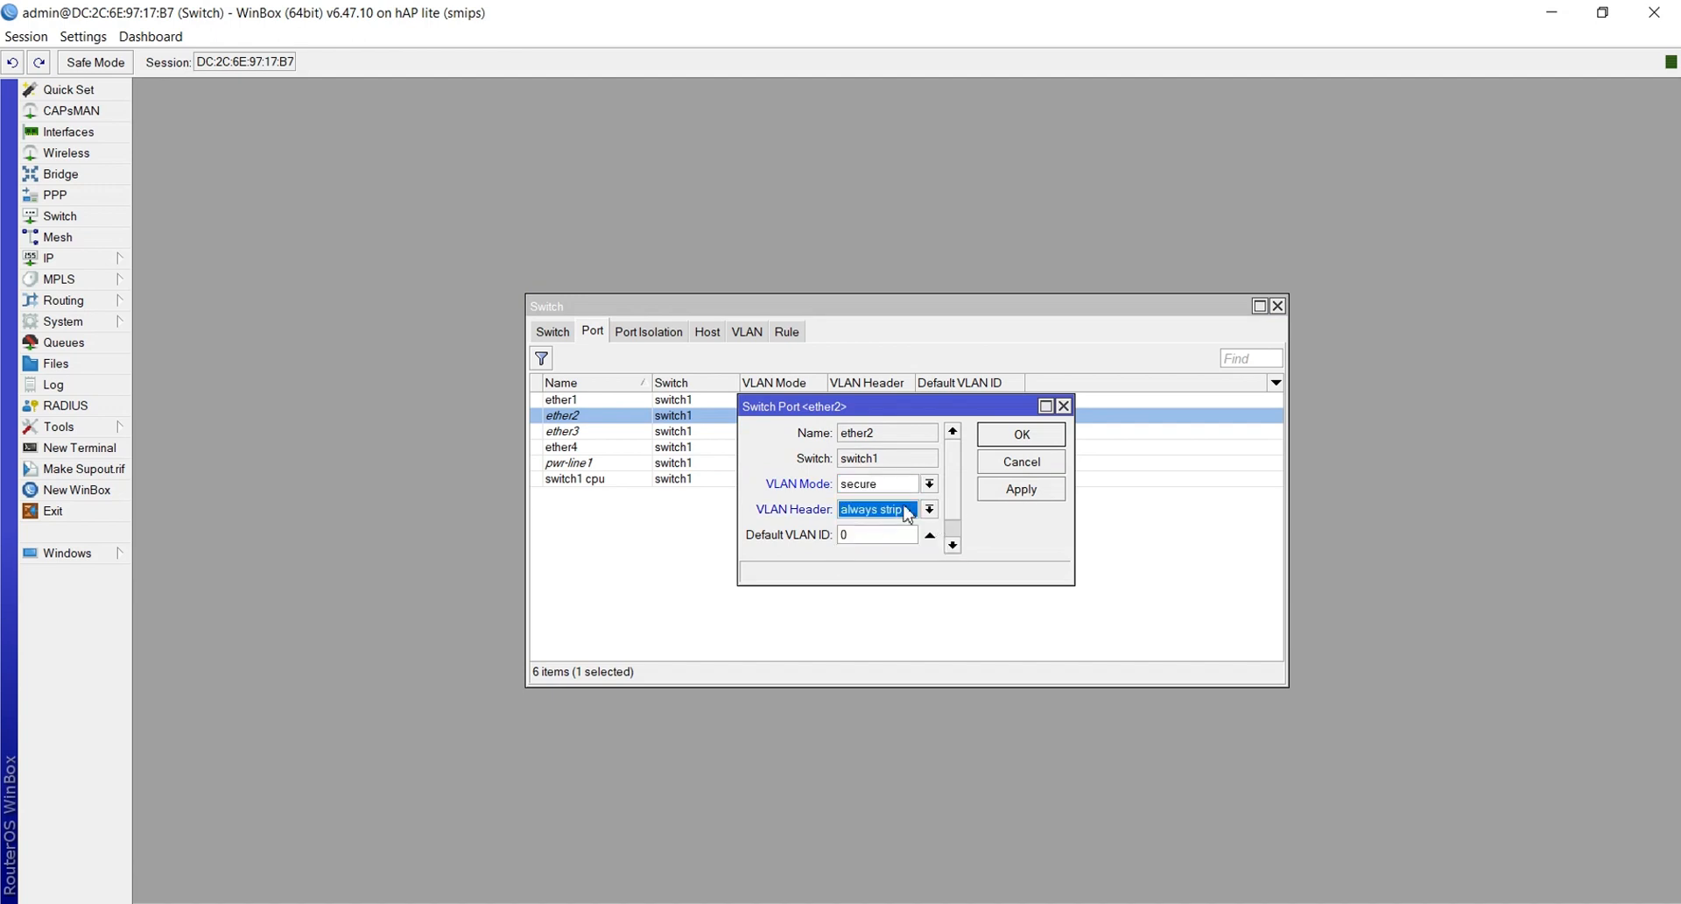
{"action": "left_click", "coordinate": [877, 535]}
{"action": "type", "text": "10"}
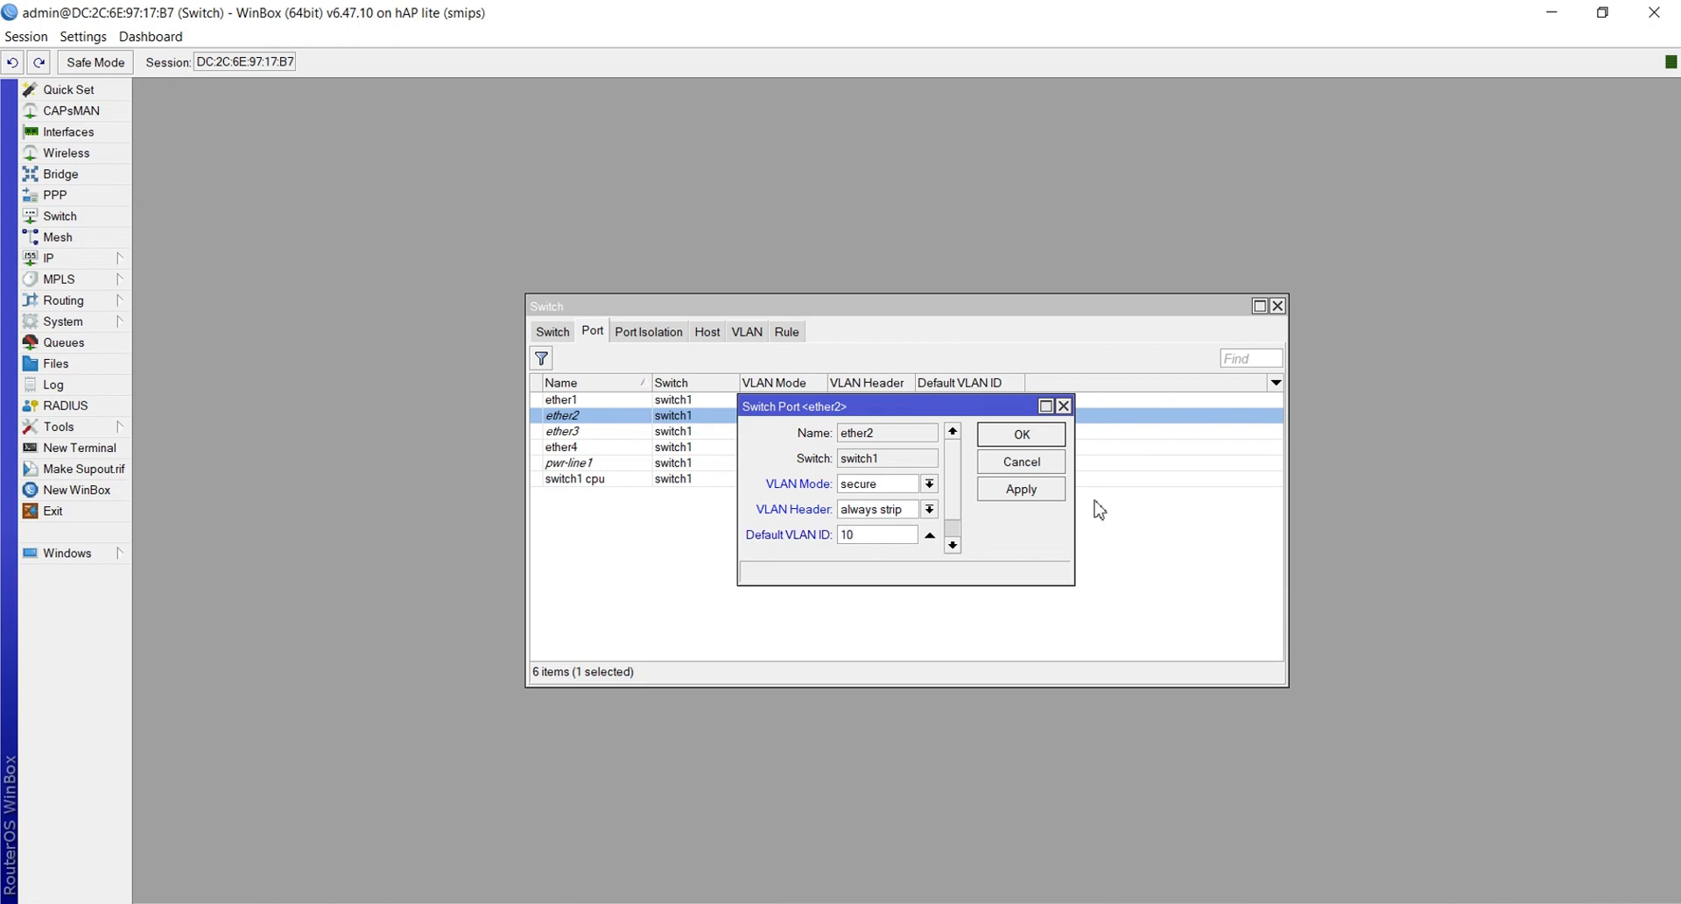
{"action": "left_click", "coordinate": [1042, 493]}
{"action": "left_click", "coordinate": [1021, 435]}
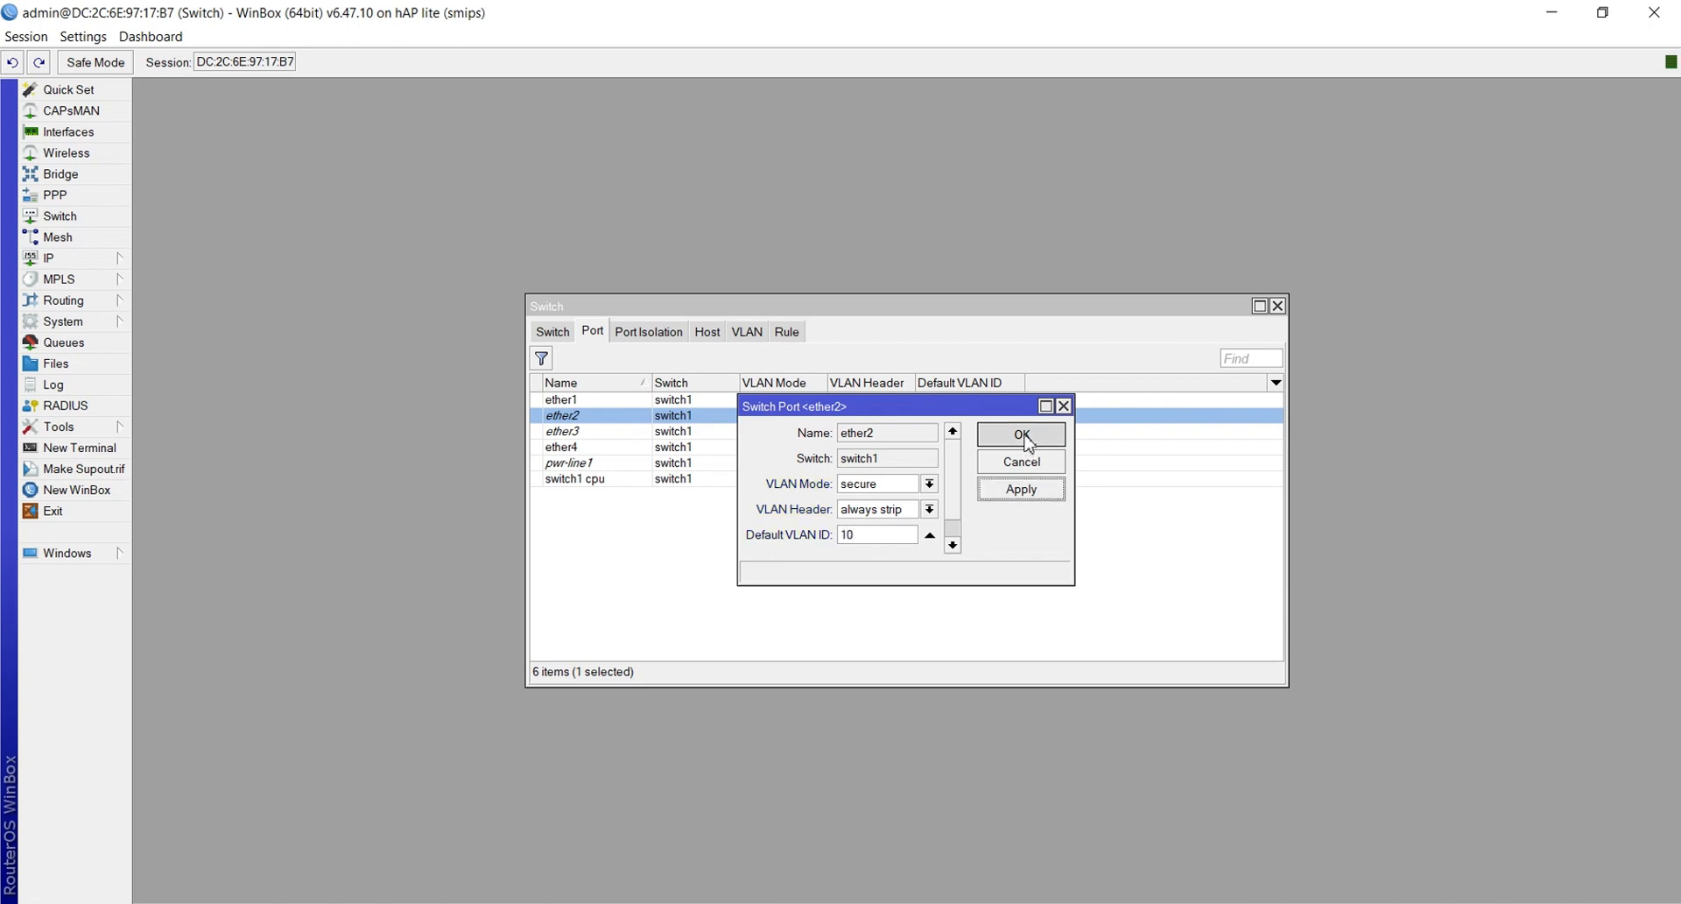
{"action": "double_click", "coordinate": [863, 430]}
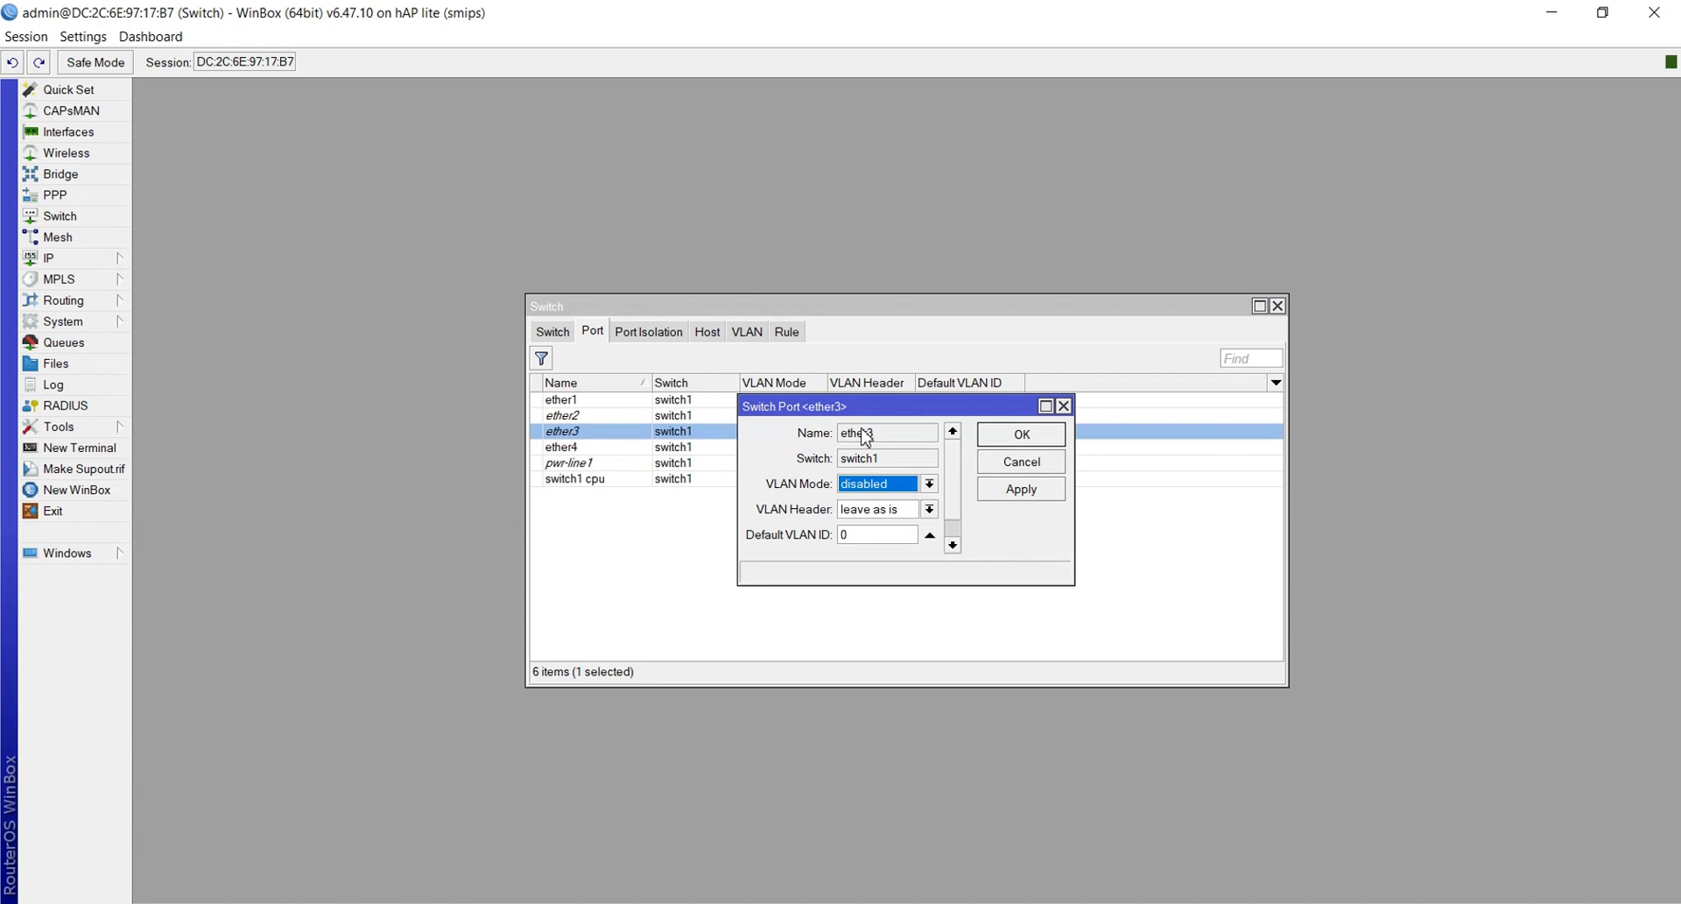
Give ether3 secure VLAN mode, always-strip header and default VLAN 20, then close WinBox
{"action": "left_click", "coordinate": [875, 485]}
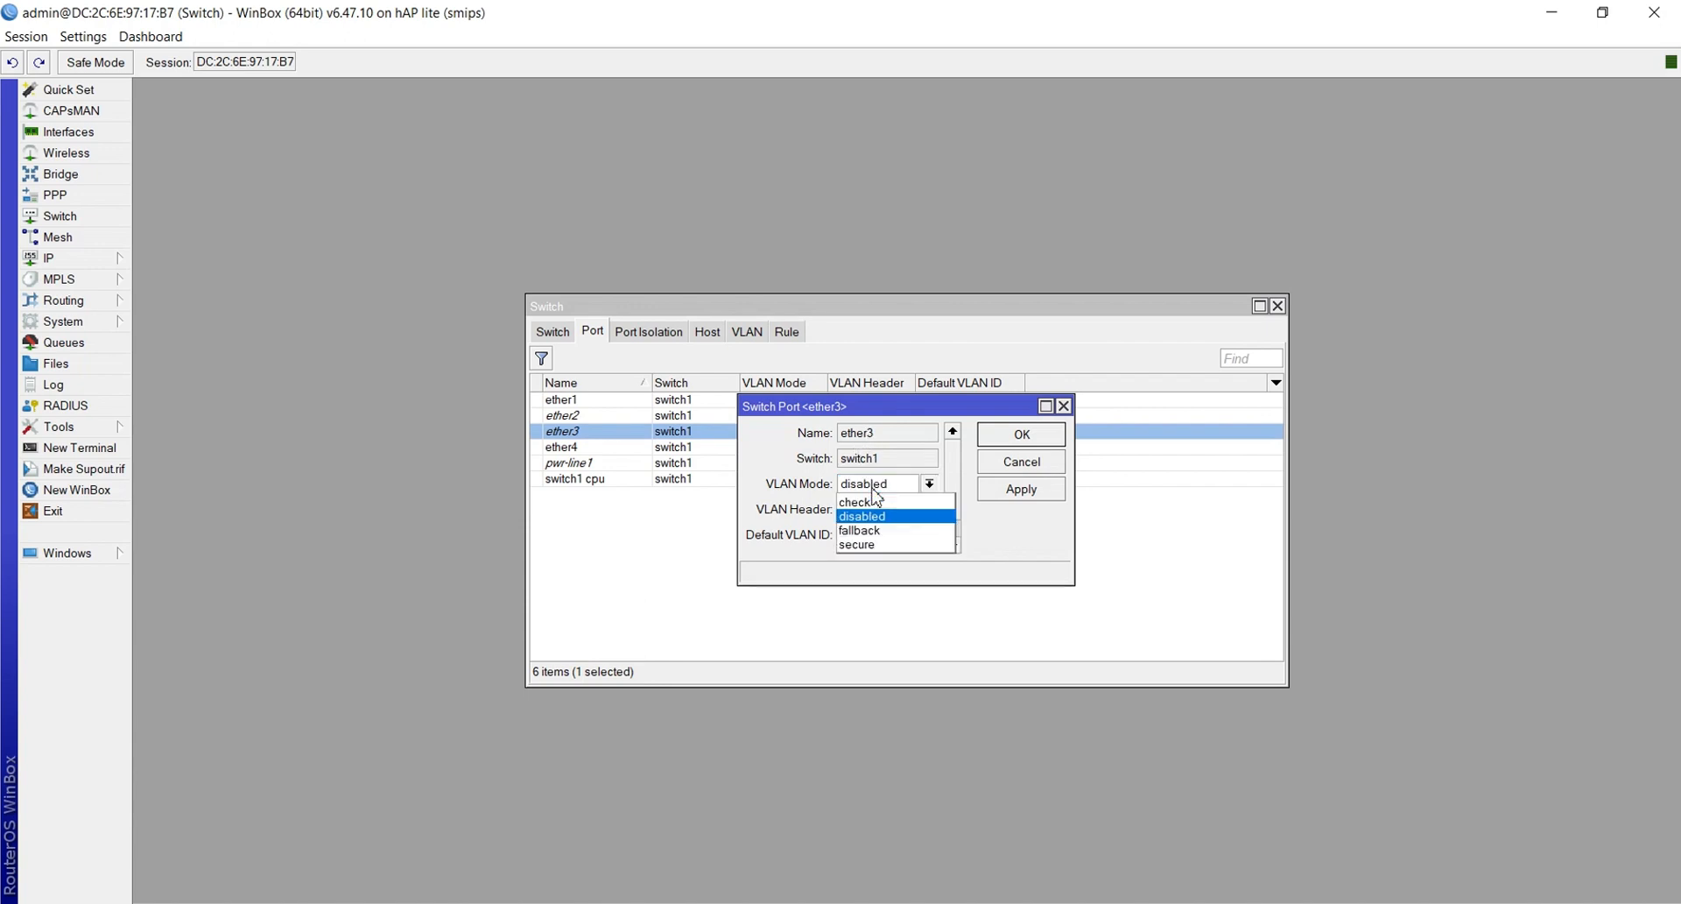
{"action": "left_click", "coordinate": [867, 545]}
{"action": "left_click", "coordinate": [865, 510]}
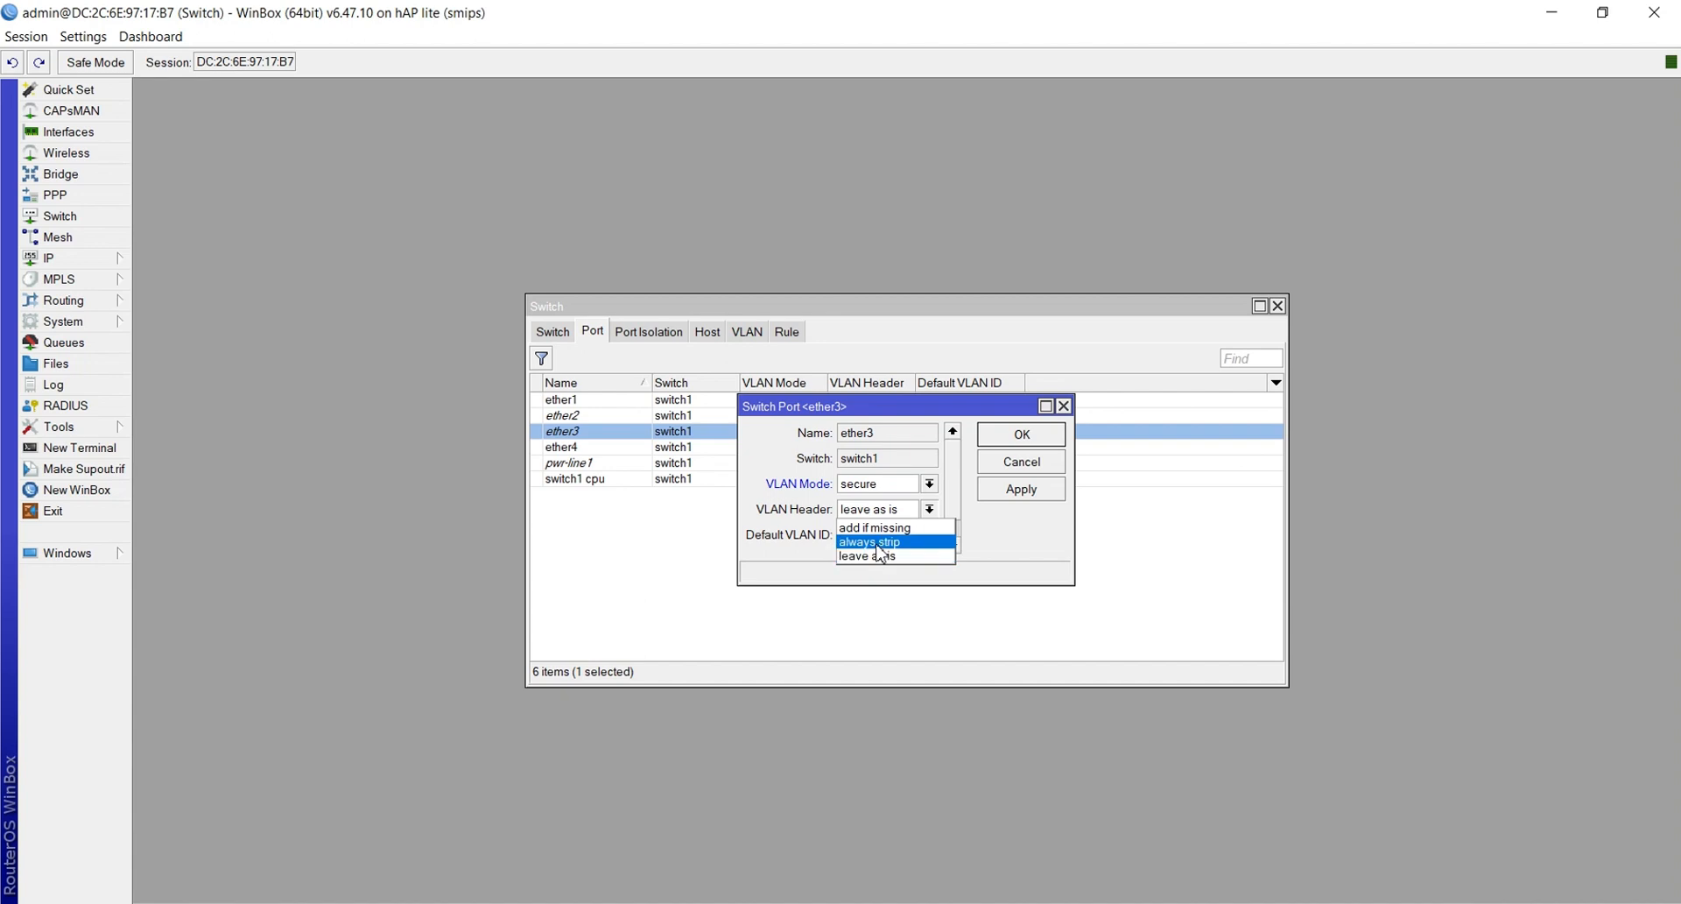
{"action": "left_click", "coordinate": [878, 542]}
{"action": "left_click", "coordinate": [870, 533]}
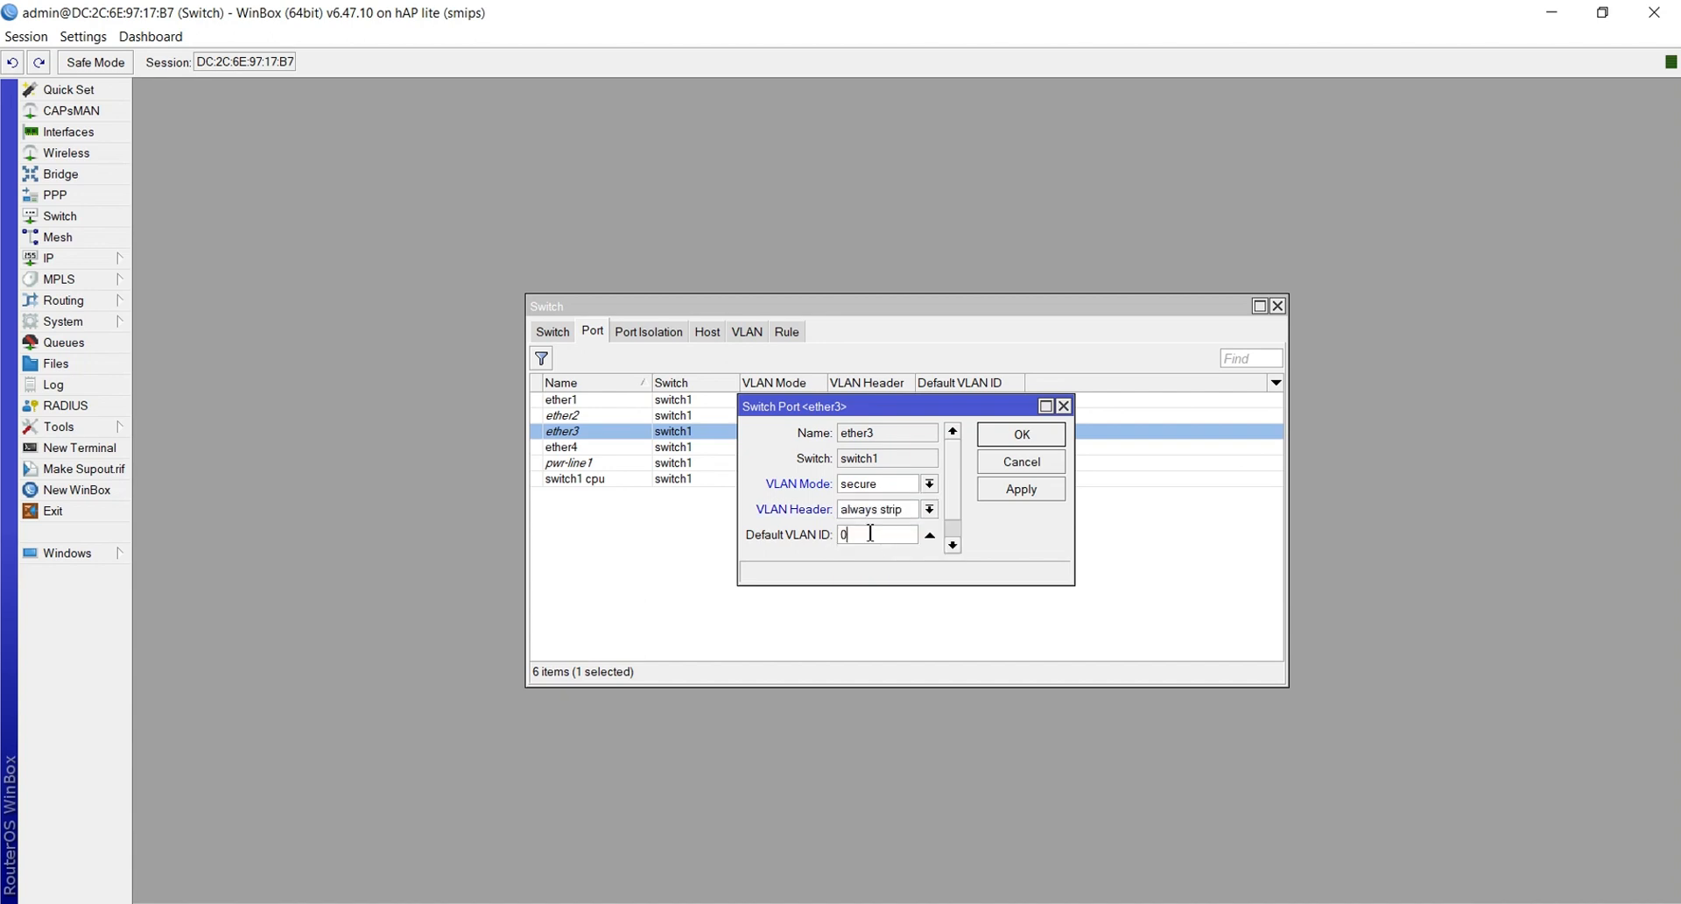
{"action": "type", "text": "2"}
{"action": "left_click", "coordinate": [1005, 492]}
{"action": "left_click", "coordinate": [1011, 446]}
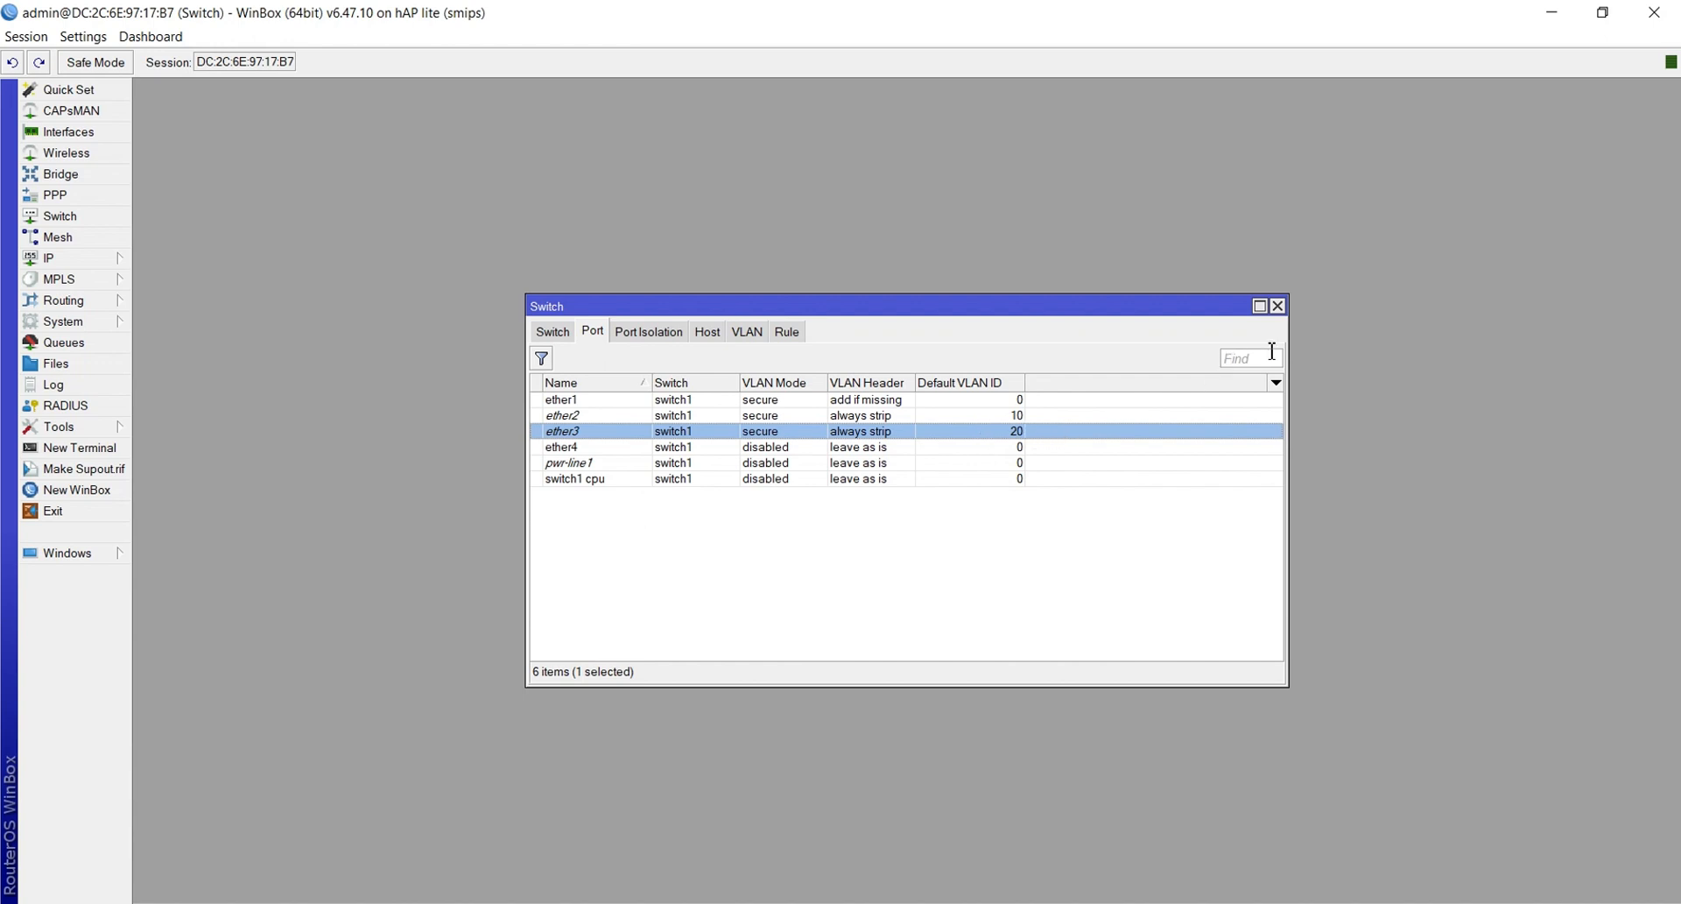
{"action": "left_click", "coordinate": [1278, 307]}
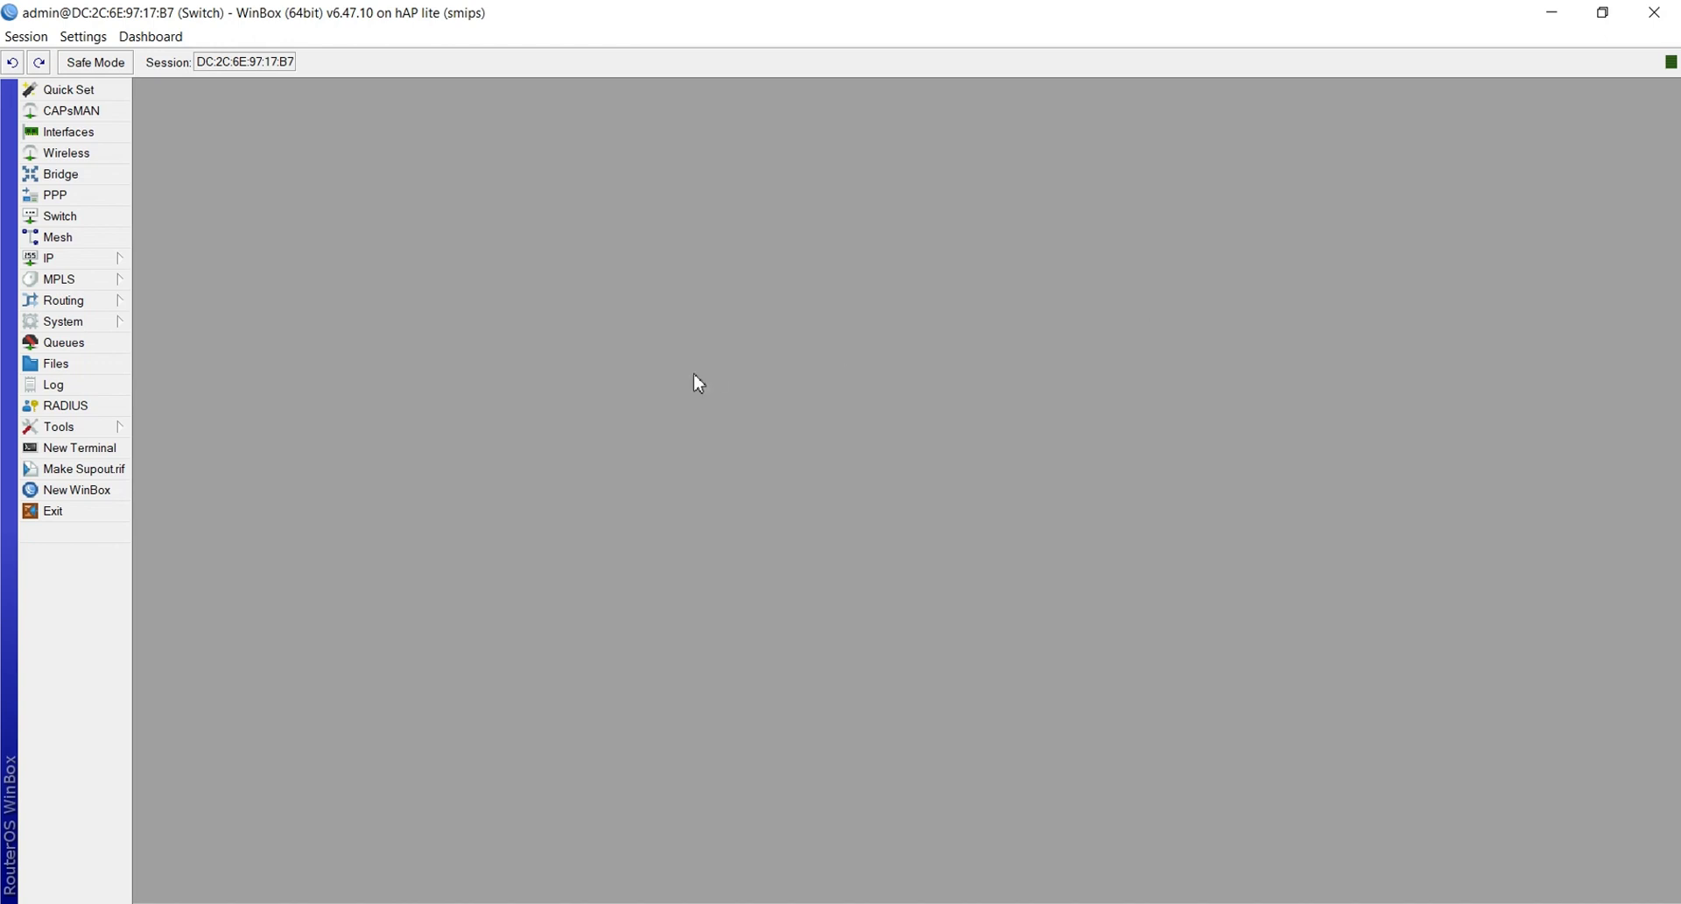
{"action": "left_click", "coordinate": [1657, 31]}
Highlight item 2 and its sub-items in yellow
{"action": "scroll", "coordinate": [1101, 435], "scroll_direction": "down", "scroll_amount": 2}
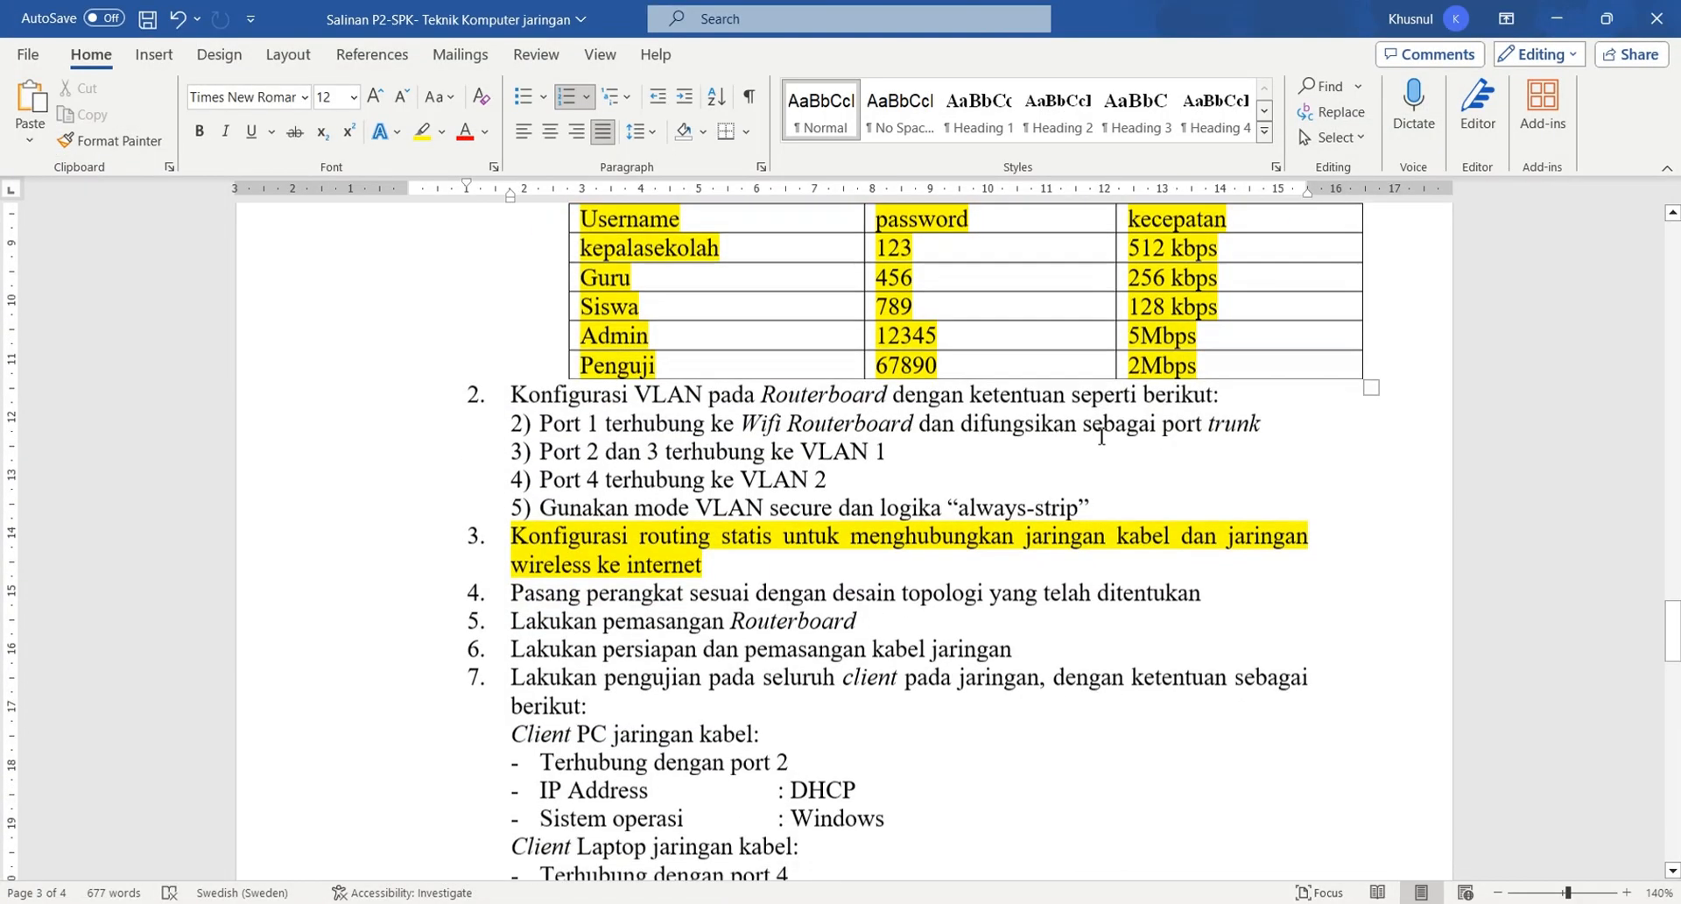
{"action": "left_click_drag", "start_coordinate": [455, 403], "coordinate": [1108, 504]}
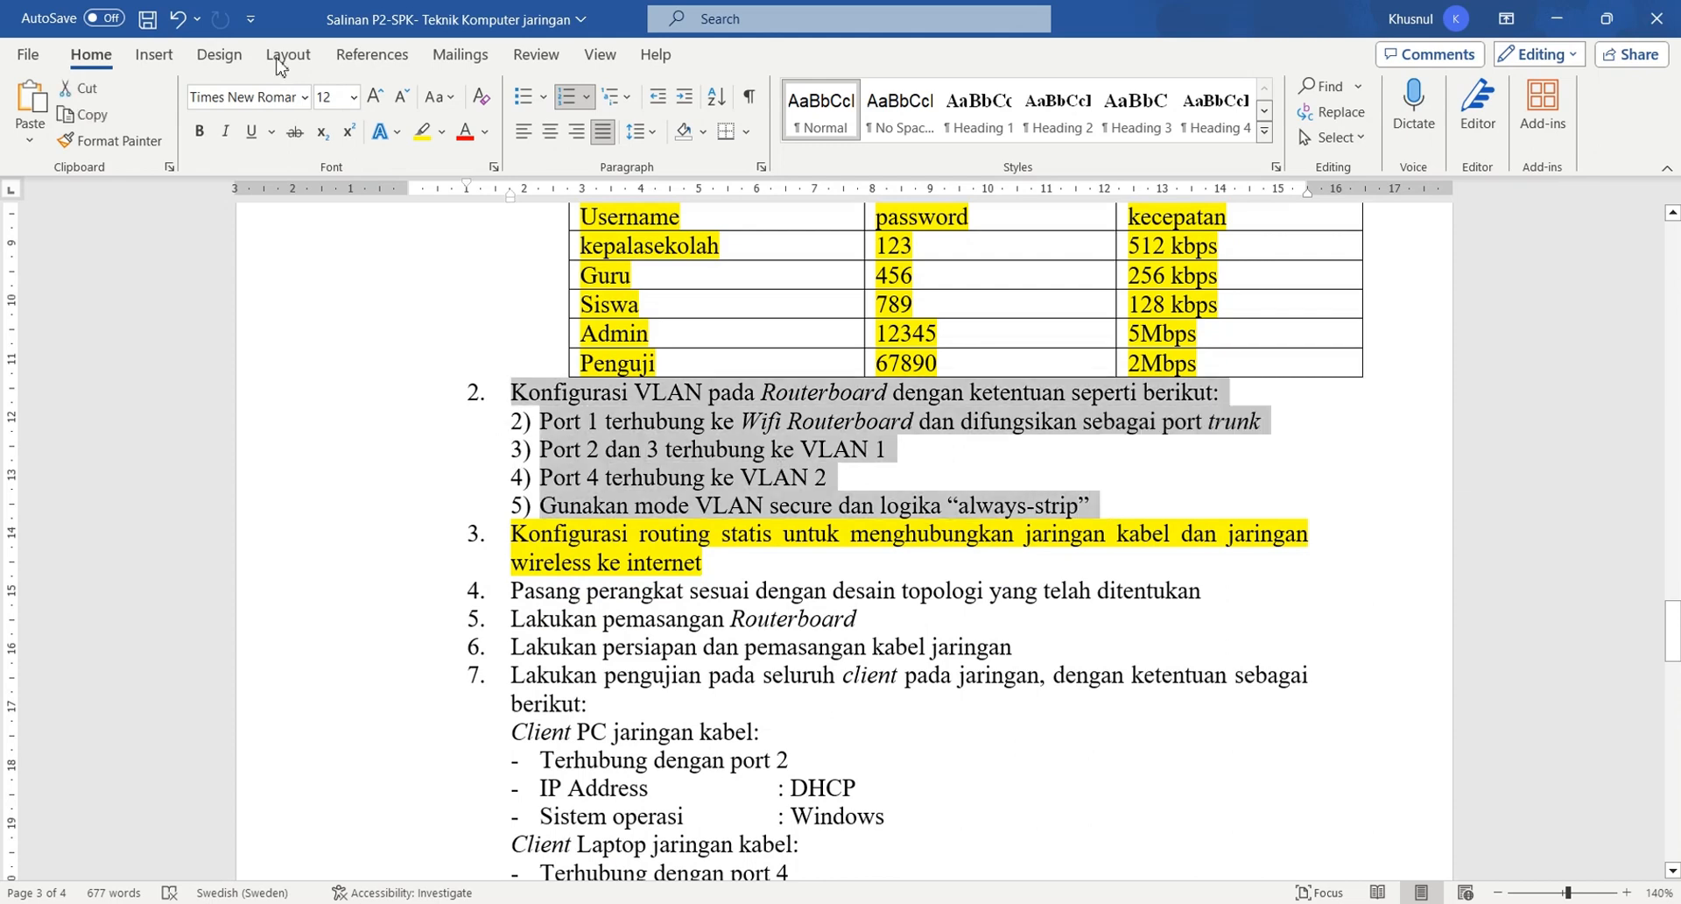
{"action": "left_click", "coordinate": [421, 132]}
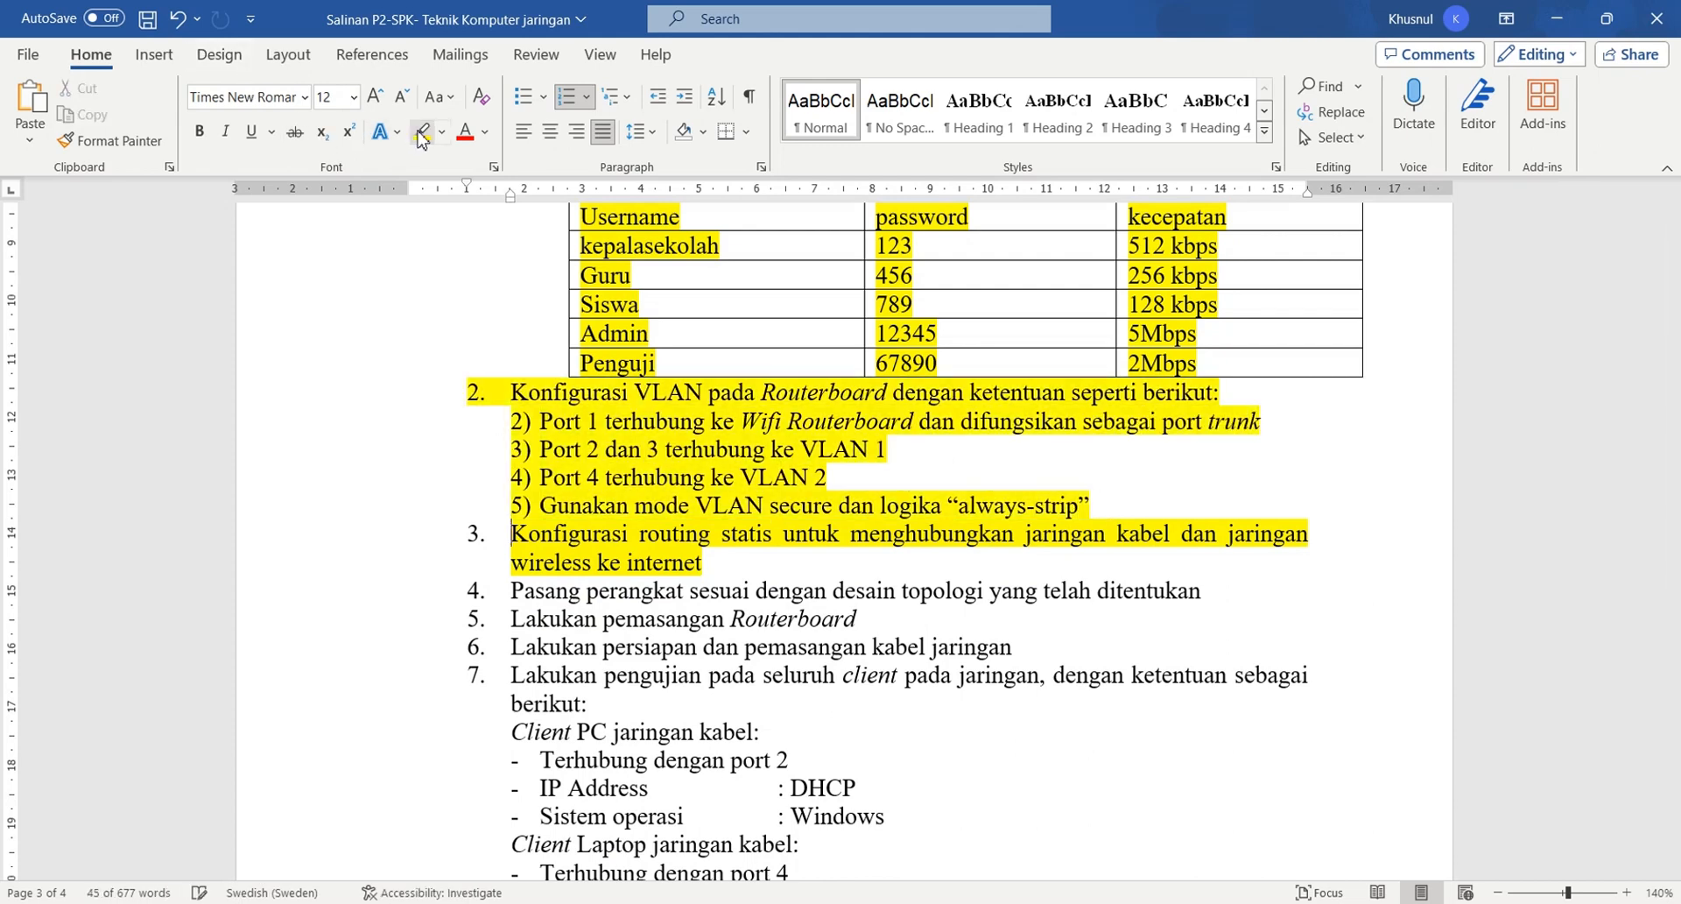
Remove Port 3 from sub-item 3) and change 'Port 4' to 'Port 3' in sub-item 4)
{"action": "left_click", "coordinate": [618, 468]}
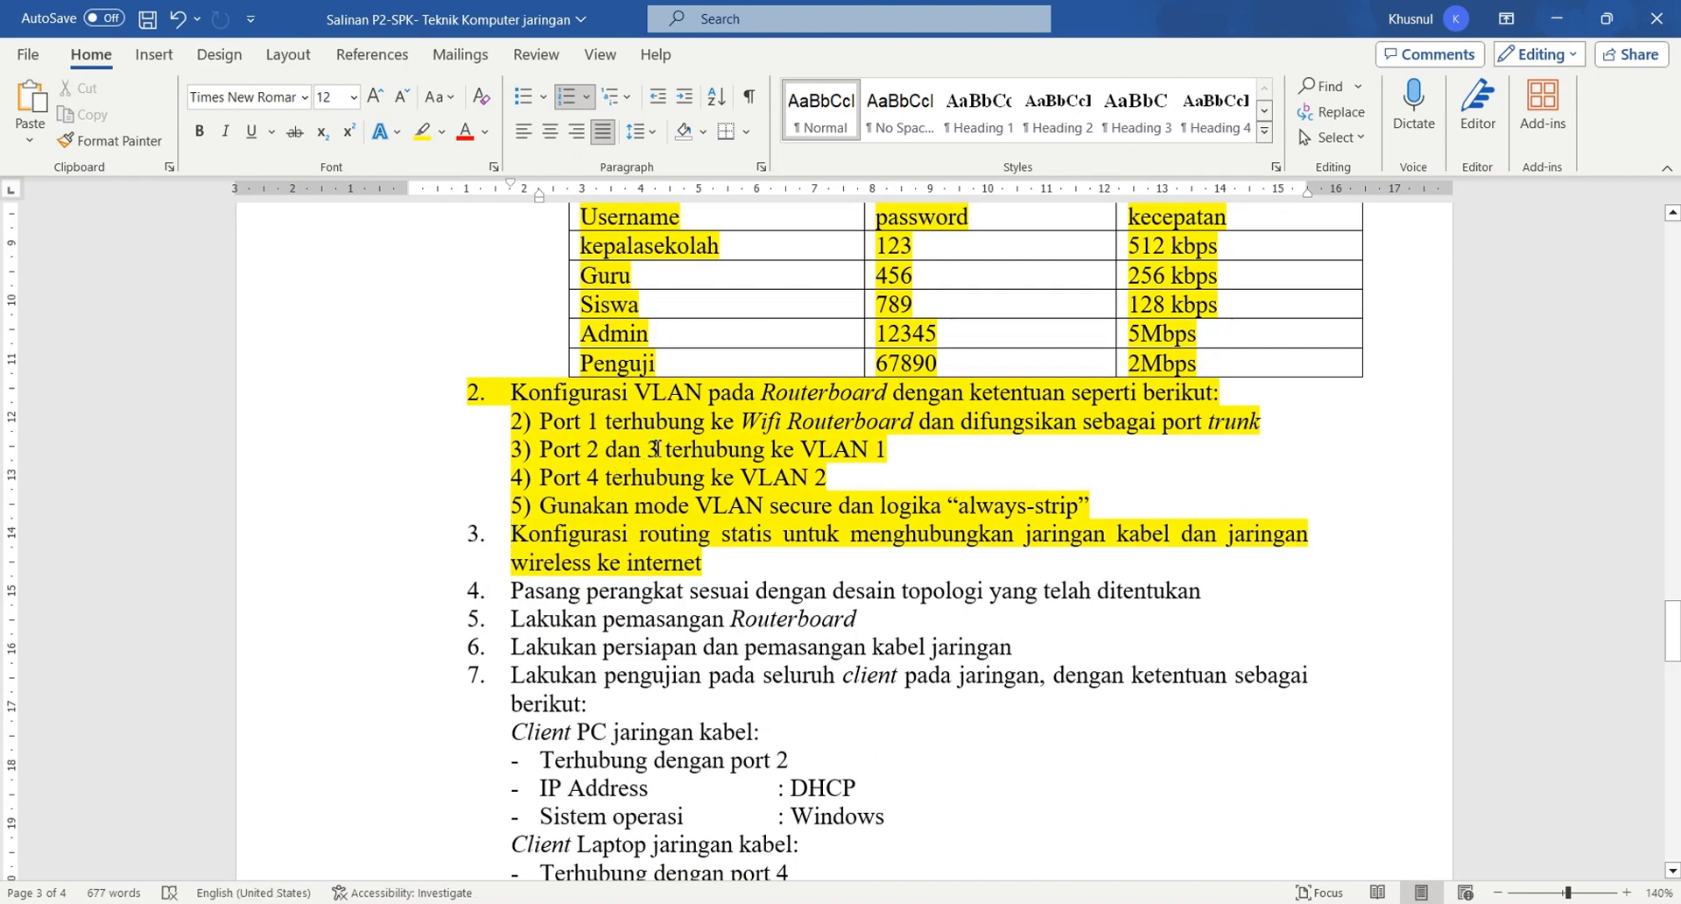
{"action": "left_click", "coordinate": [667, 449]}
{"action": "type", "text": "++"}
{"action": "key", "text": "BackSpace"}
{"action": "key", "text": "BackSpace"}
{"action": "key", "text": "BackSpace"}
{"action": "key", "text": "BackSpace"}
{"action": "key", "text": "BackSpace"}
{"action": "key", "text": "BackSpace"}
{"action": "key", "text": "BackSpace"}
{"action": "key", "text": "BackSpace"}
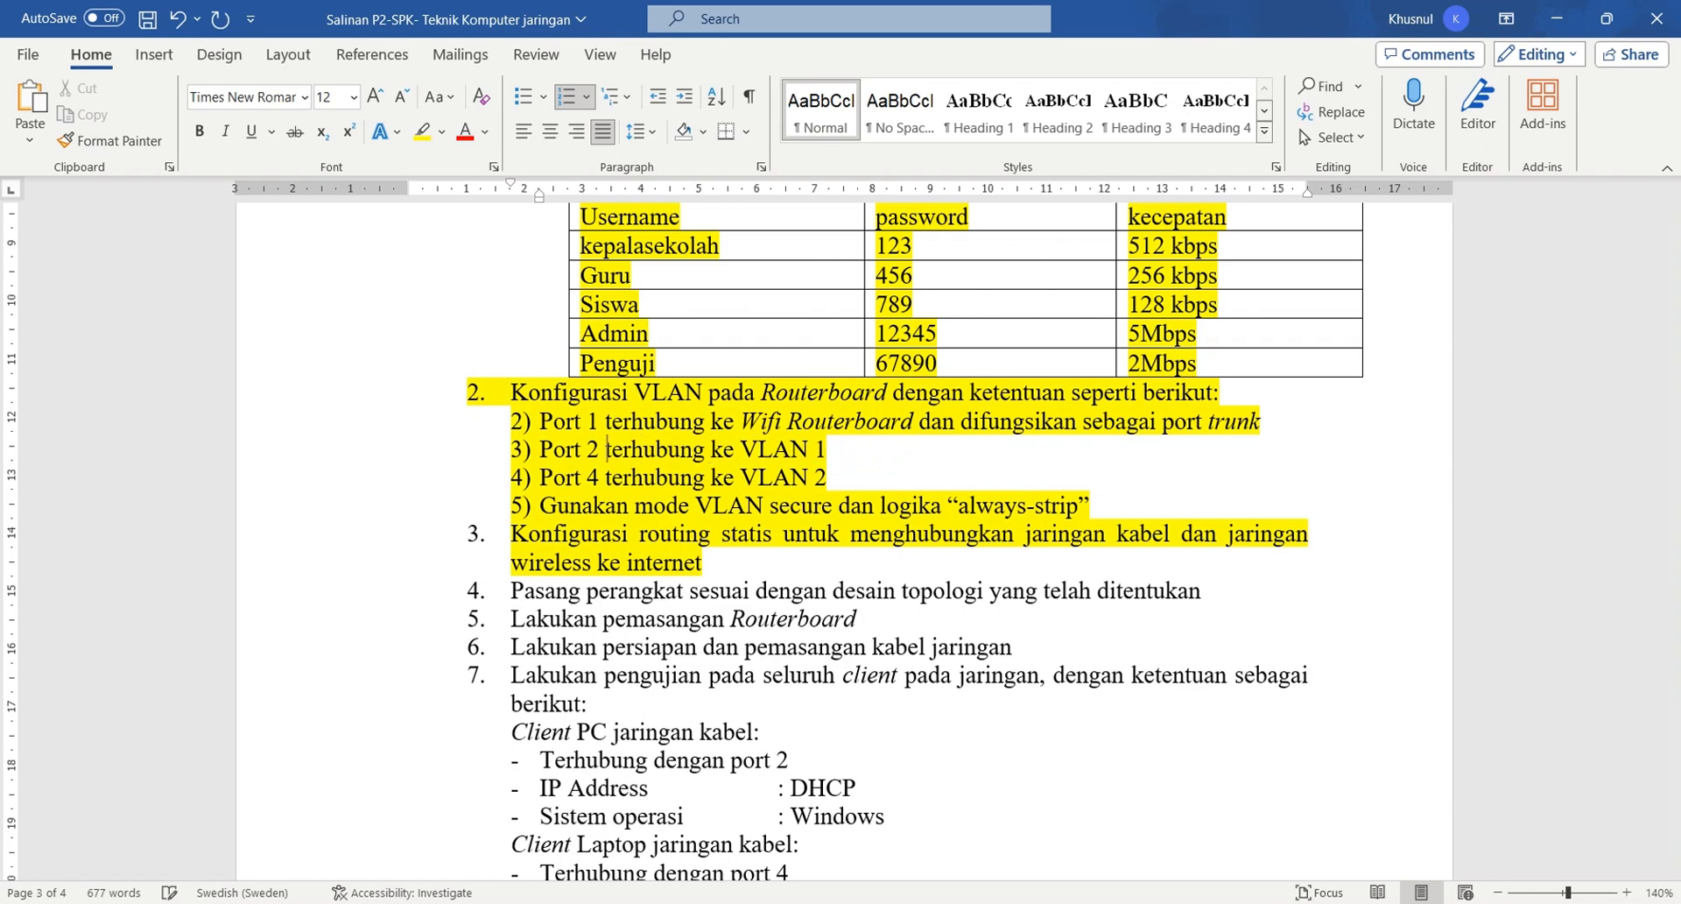
{"action": "left_click", "coordinate": [599, 477]}
{"action": "key", "text": "BackSpace"}
{"action": "type", "text": "3"}
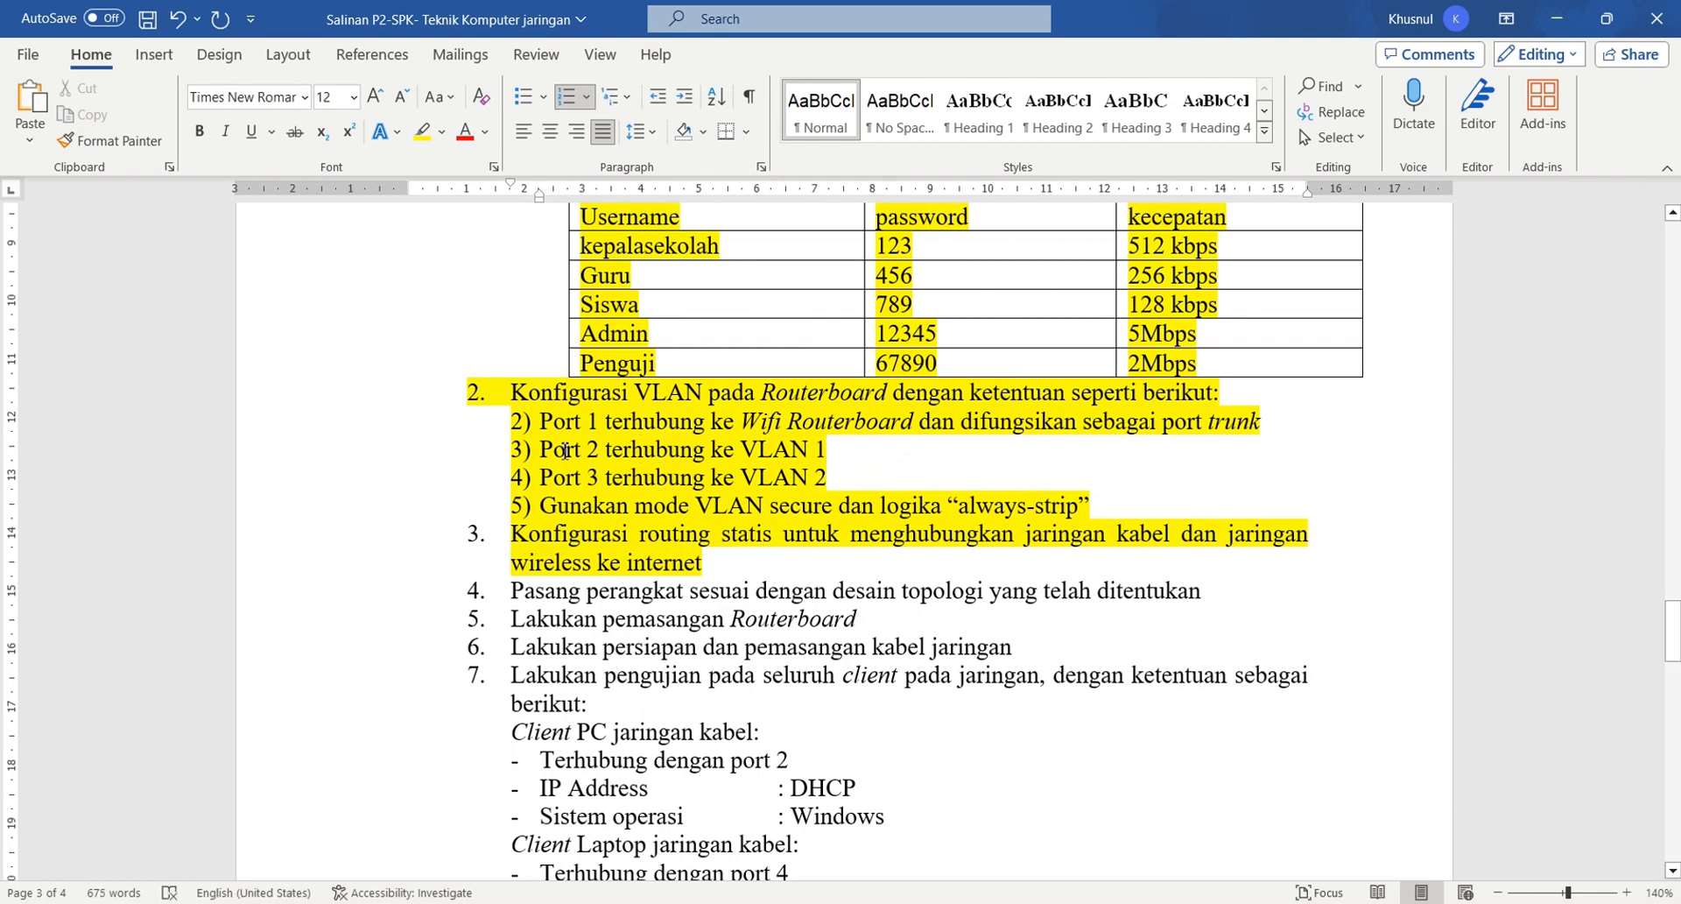
{"action": "left_click_drag", "start_coordinate": [493, 423], "coordinate": [1195, 558]}
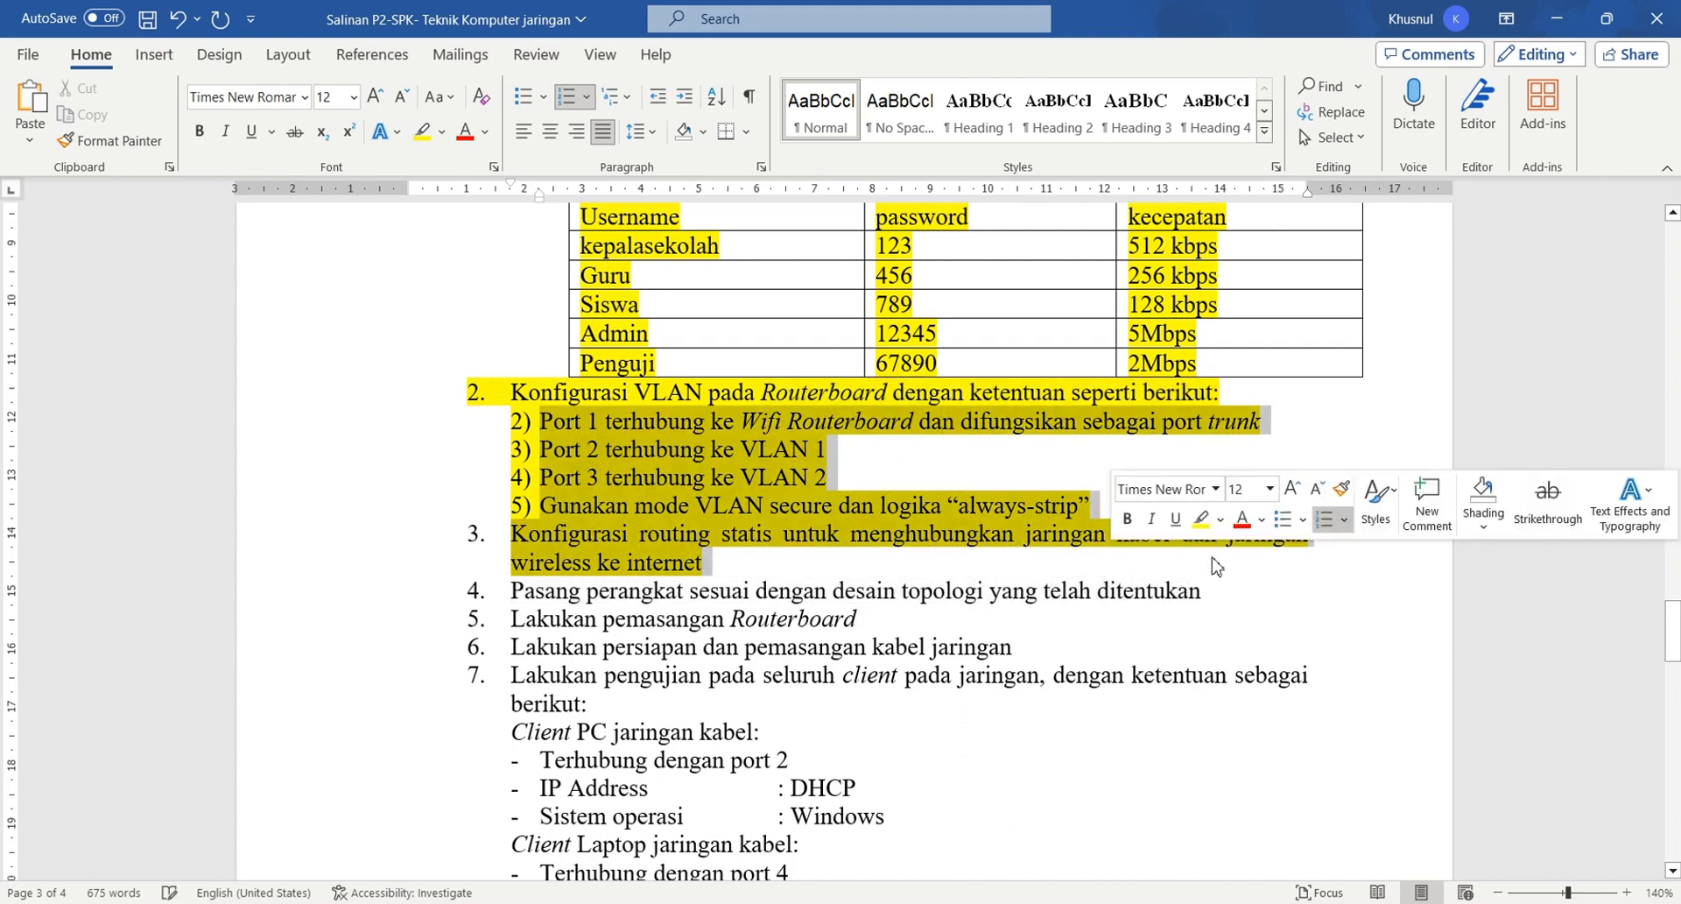
{"action": "left_click", "coordinate": [1085, 477]}
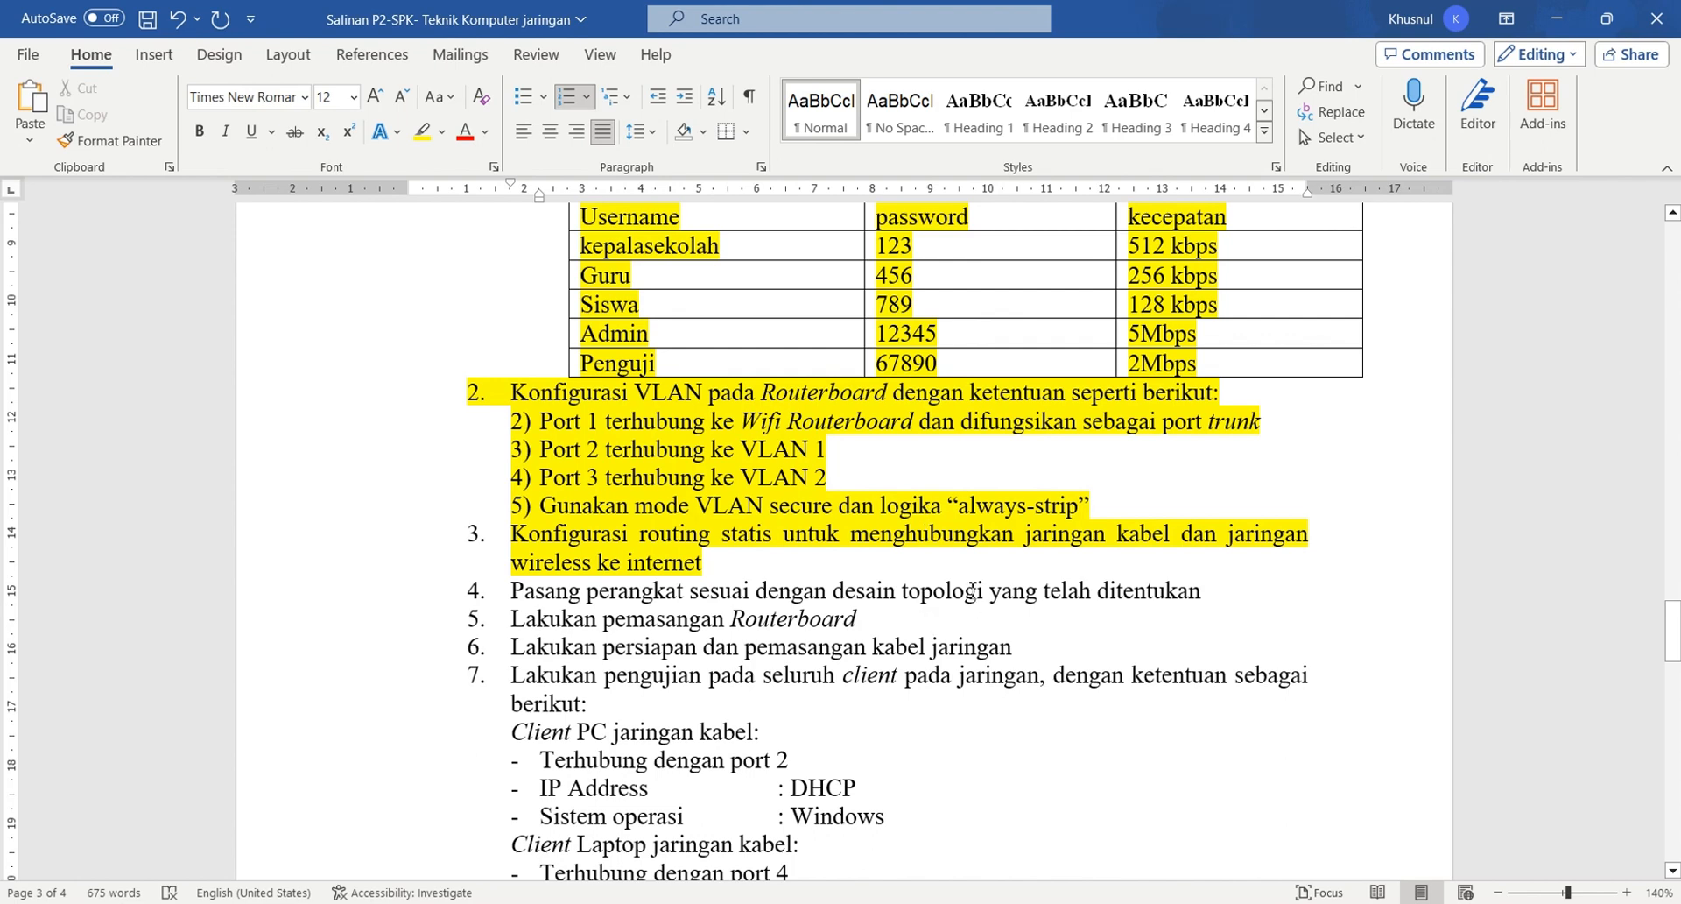
{"action": "scroll", "coordinate": [972, 591], "scroll_direction": "down", "scroll_amount": 2}
{"action": "scroll", "coordinate": [972, 589], "scroll_direction": "up", "scroll_amount": 3}
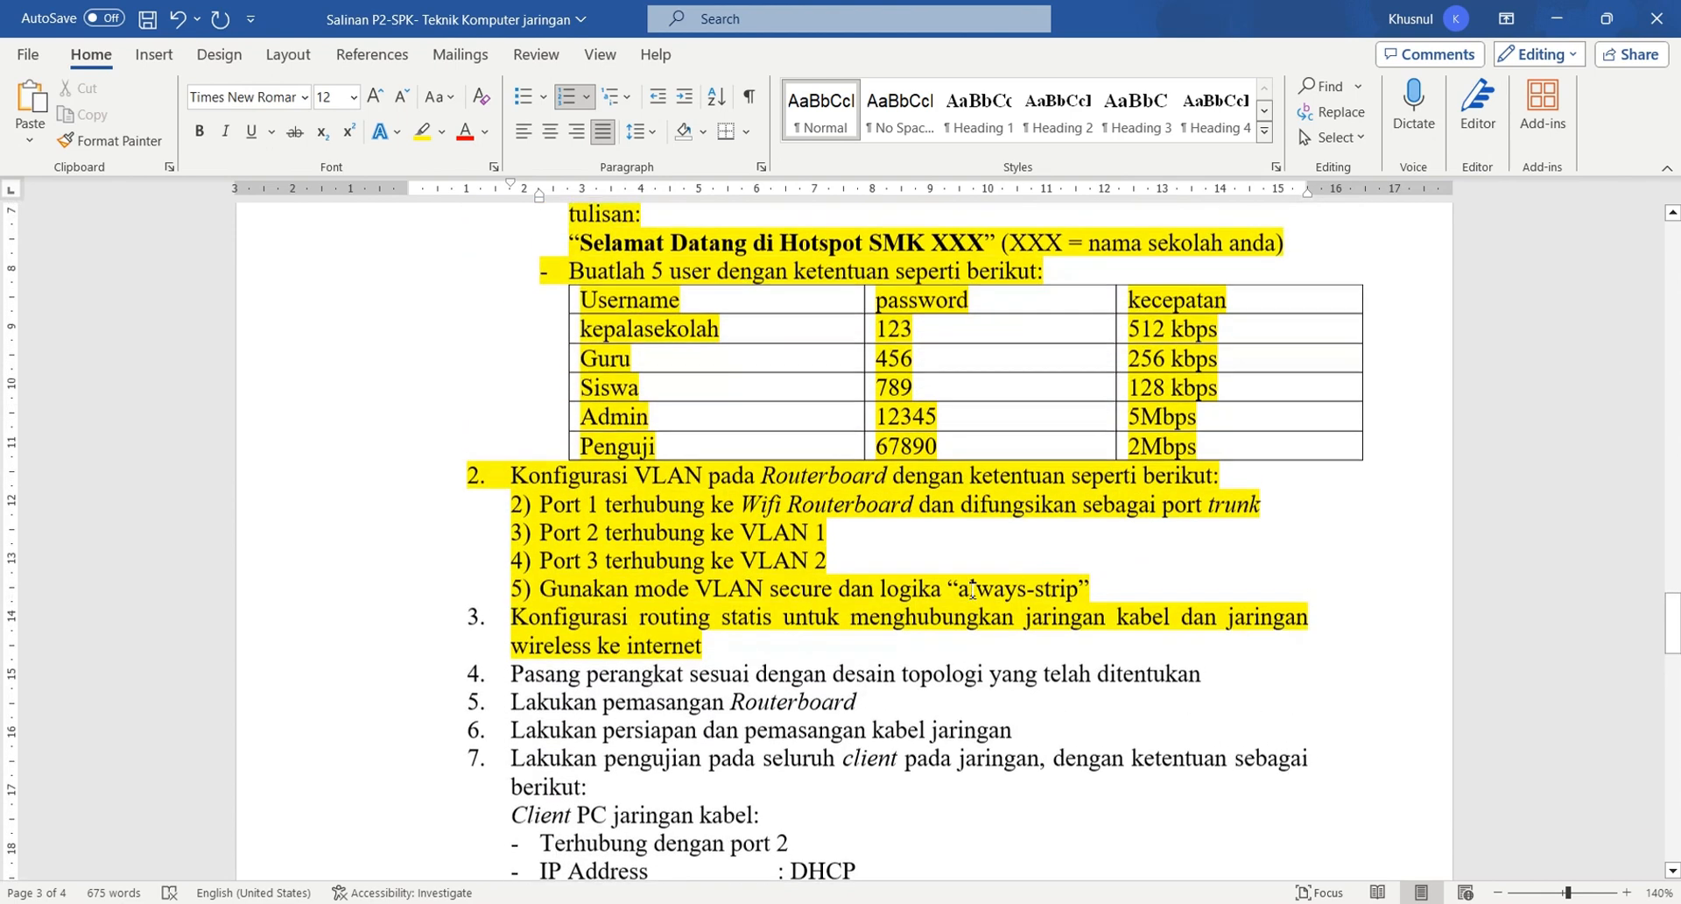